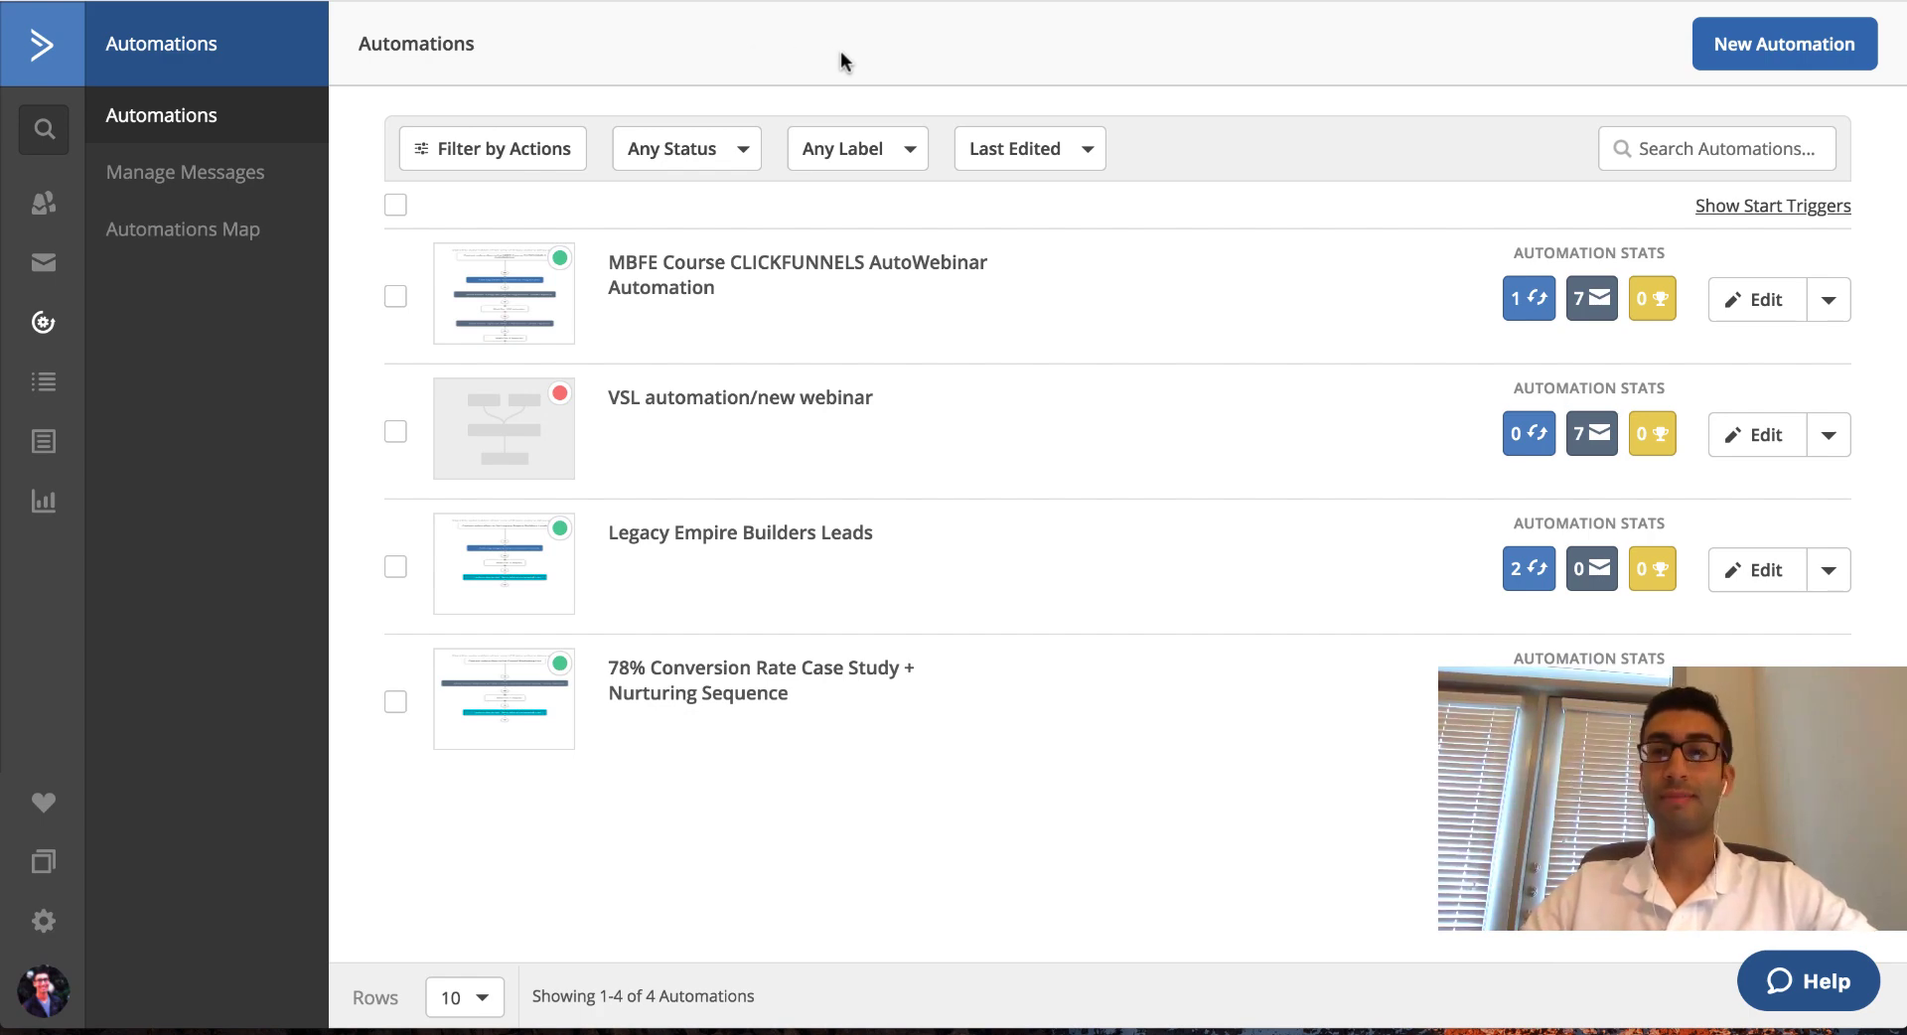
Create a new automation using the Start from Scratch recipe.
click(1740, 43)
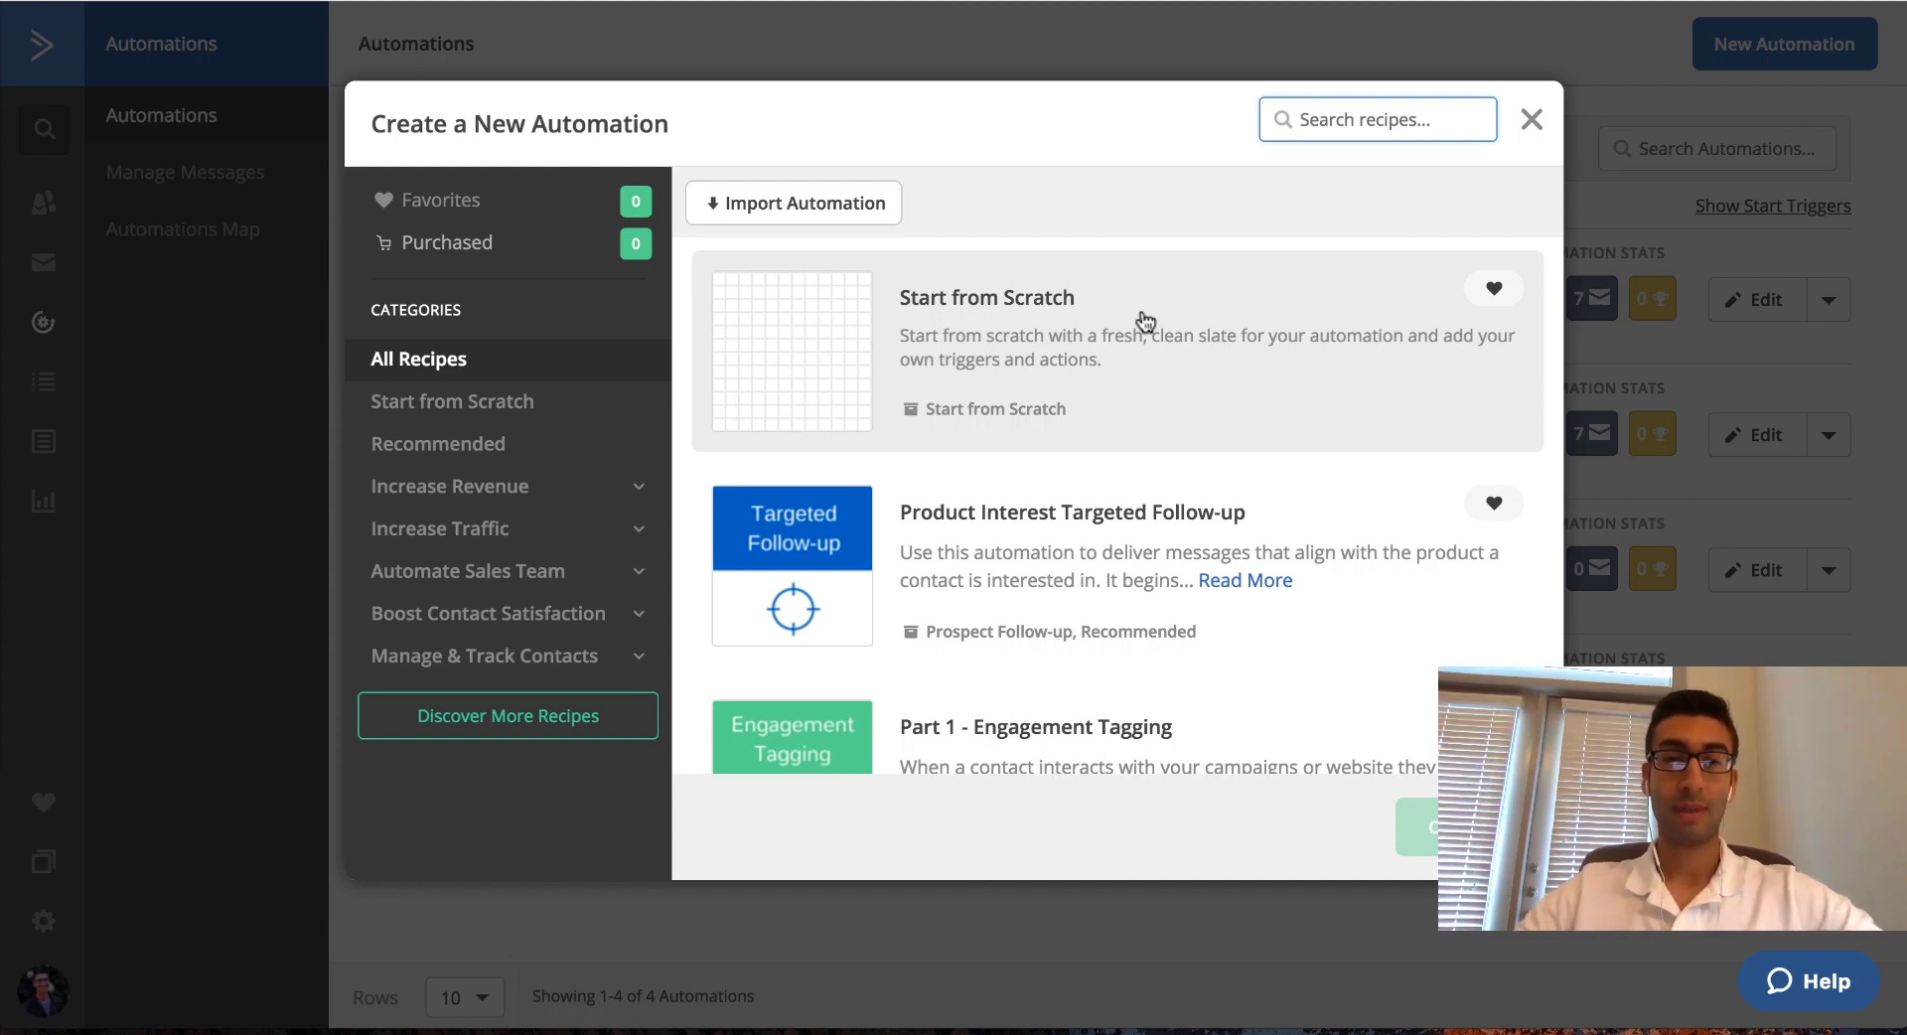
click(1076, 328)
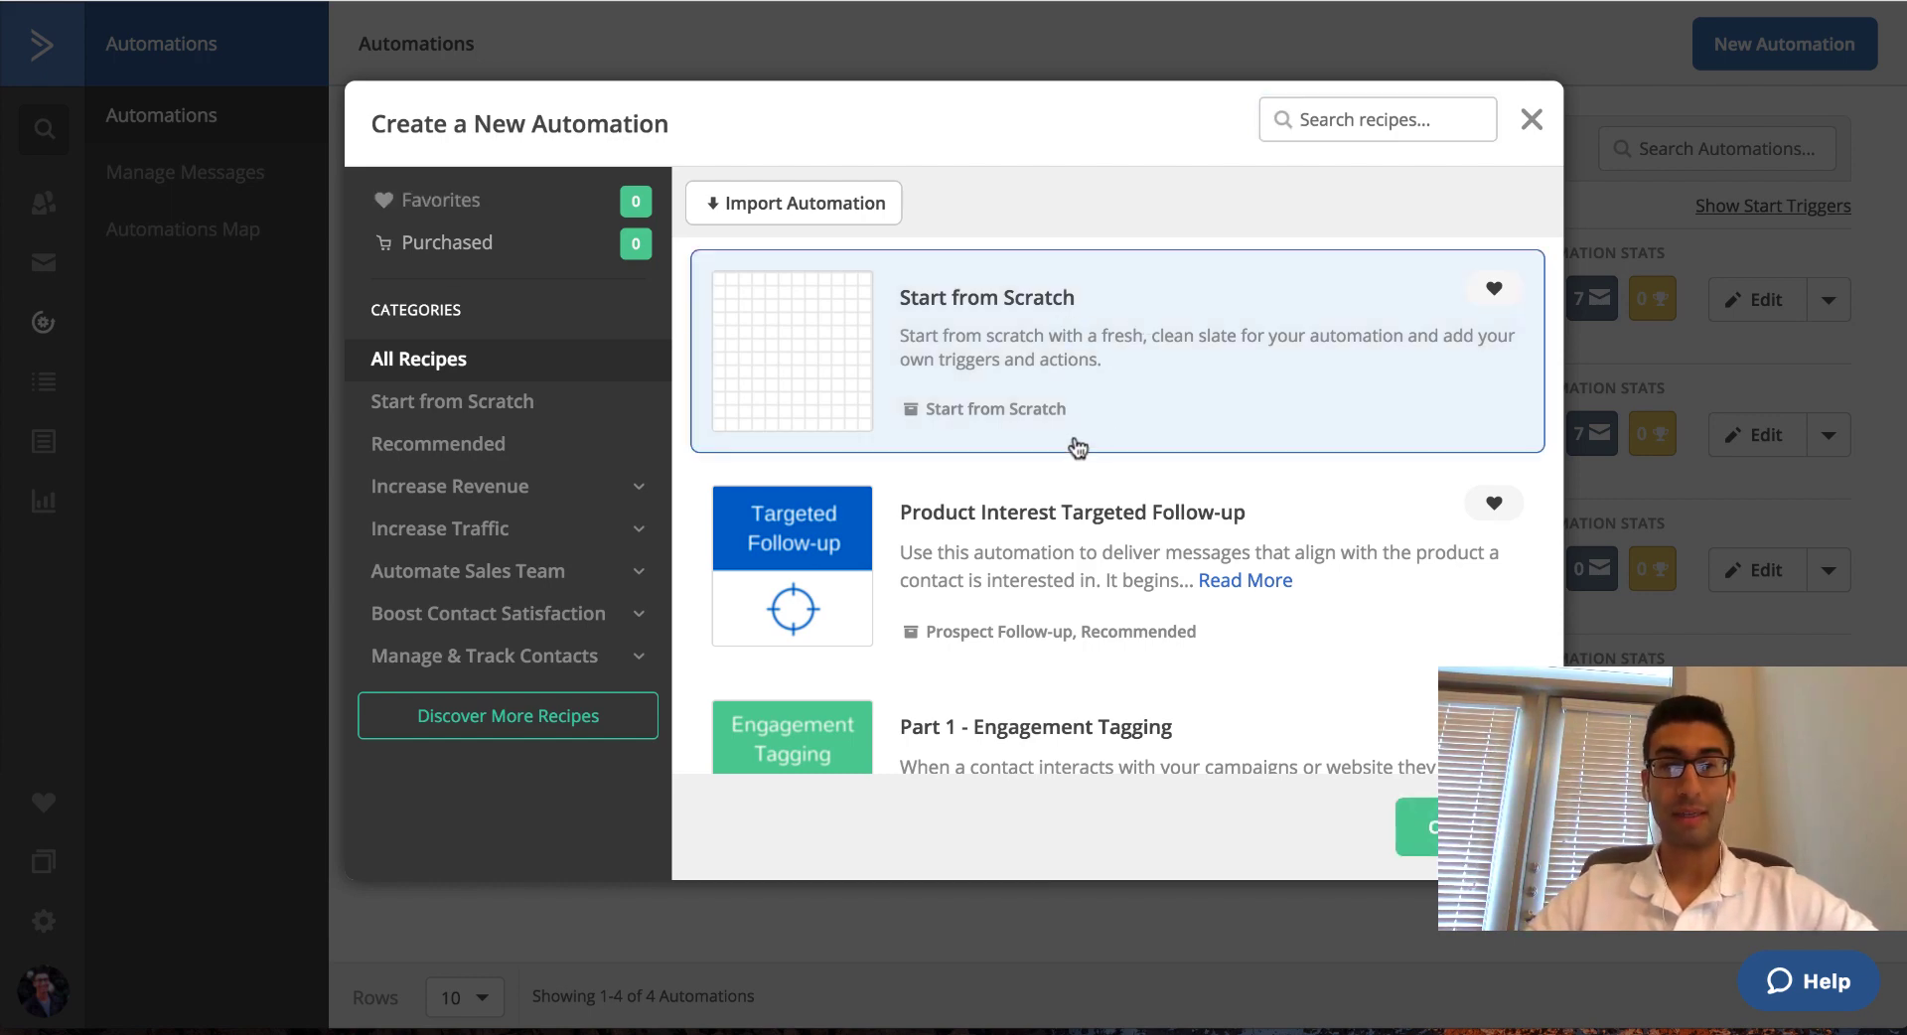
click(1469, 826)
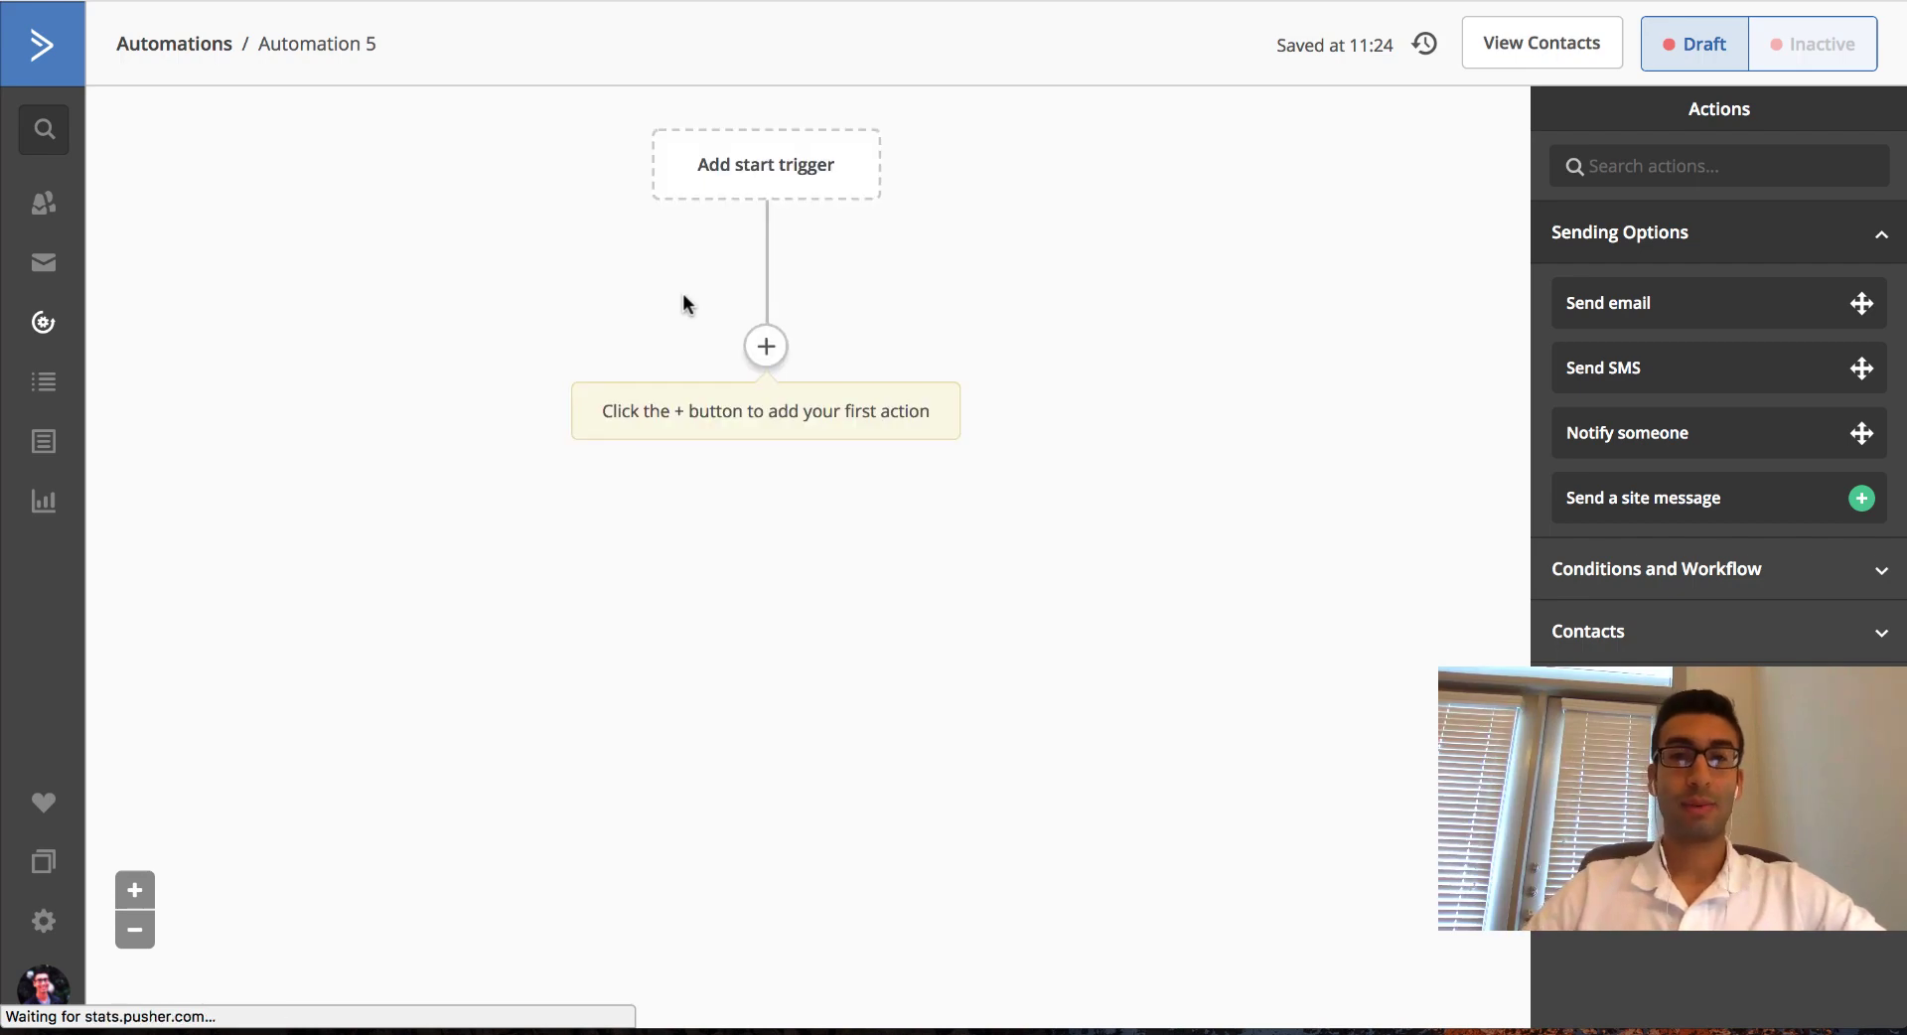
Choose "Tag is added" as the start trigger for the new automation.
click(789, 176)
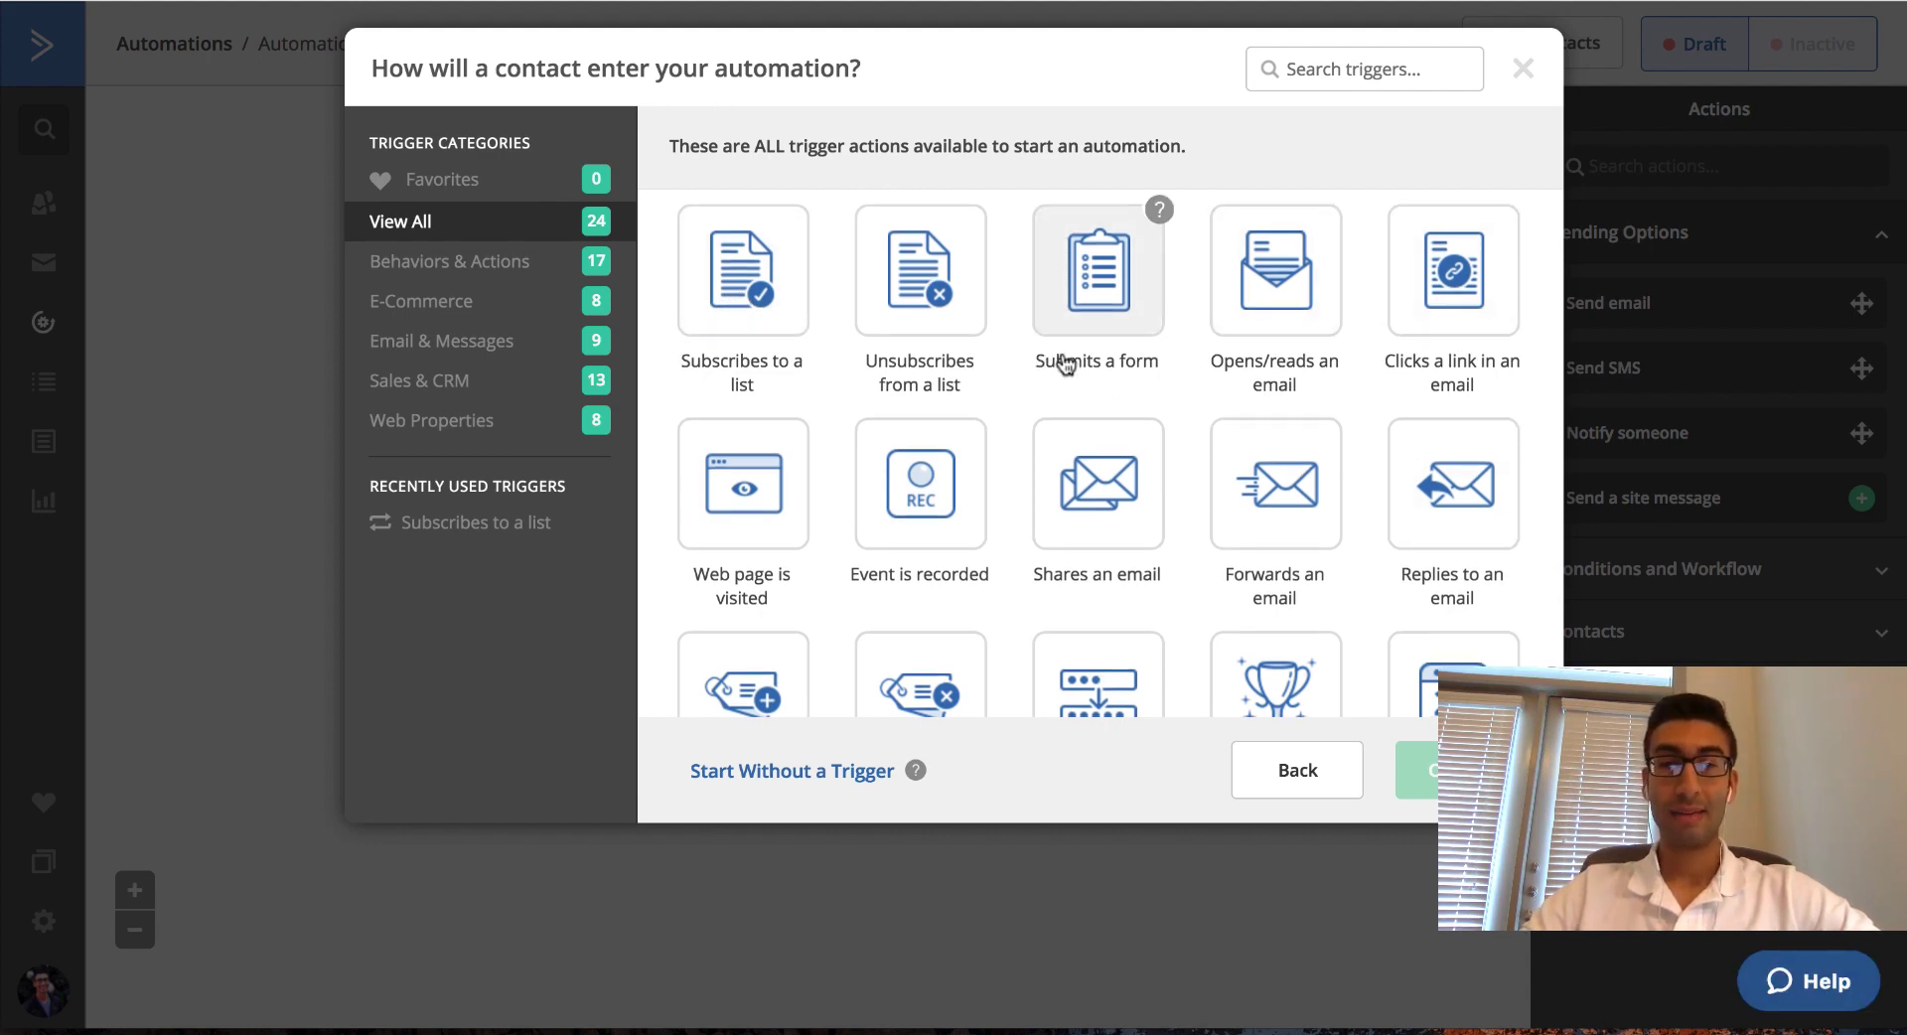
scroll(1065, 365, down, 5)
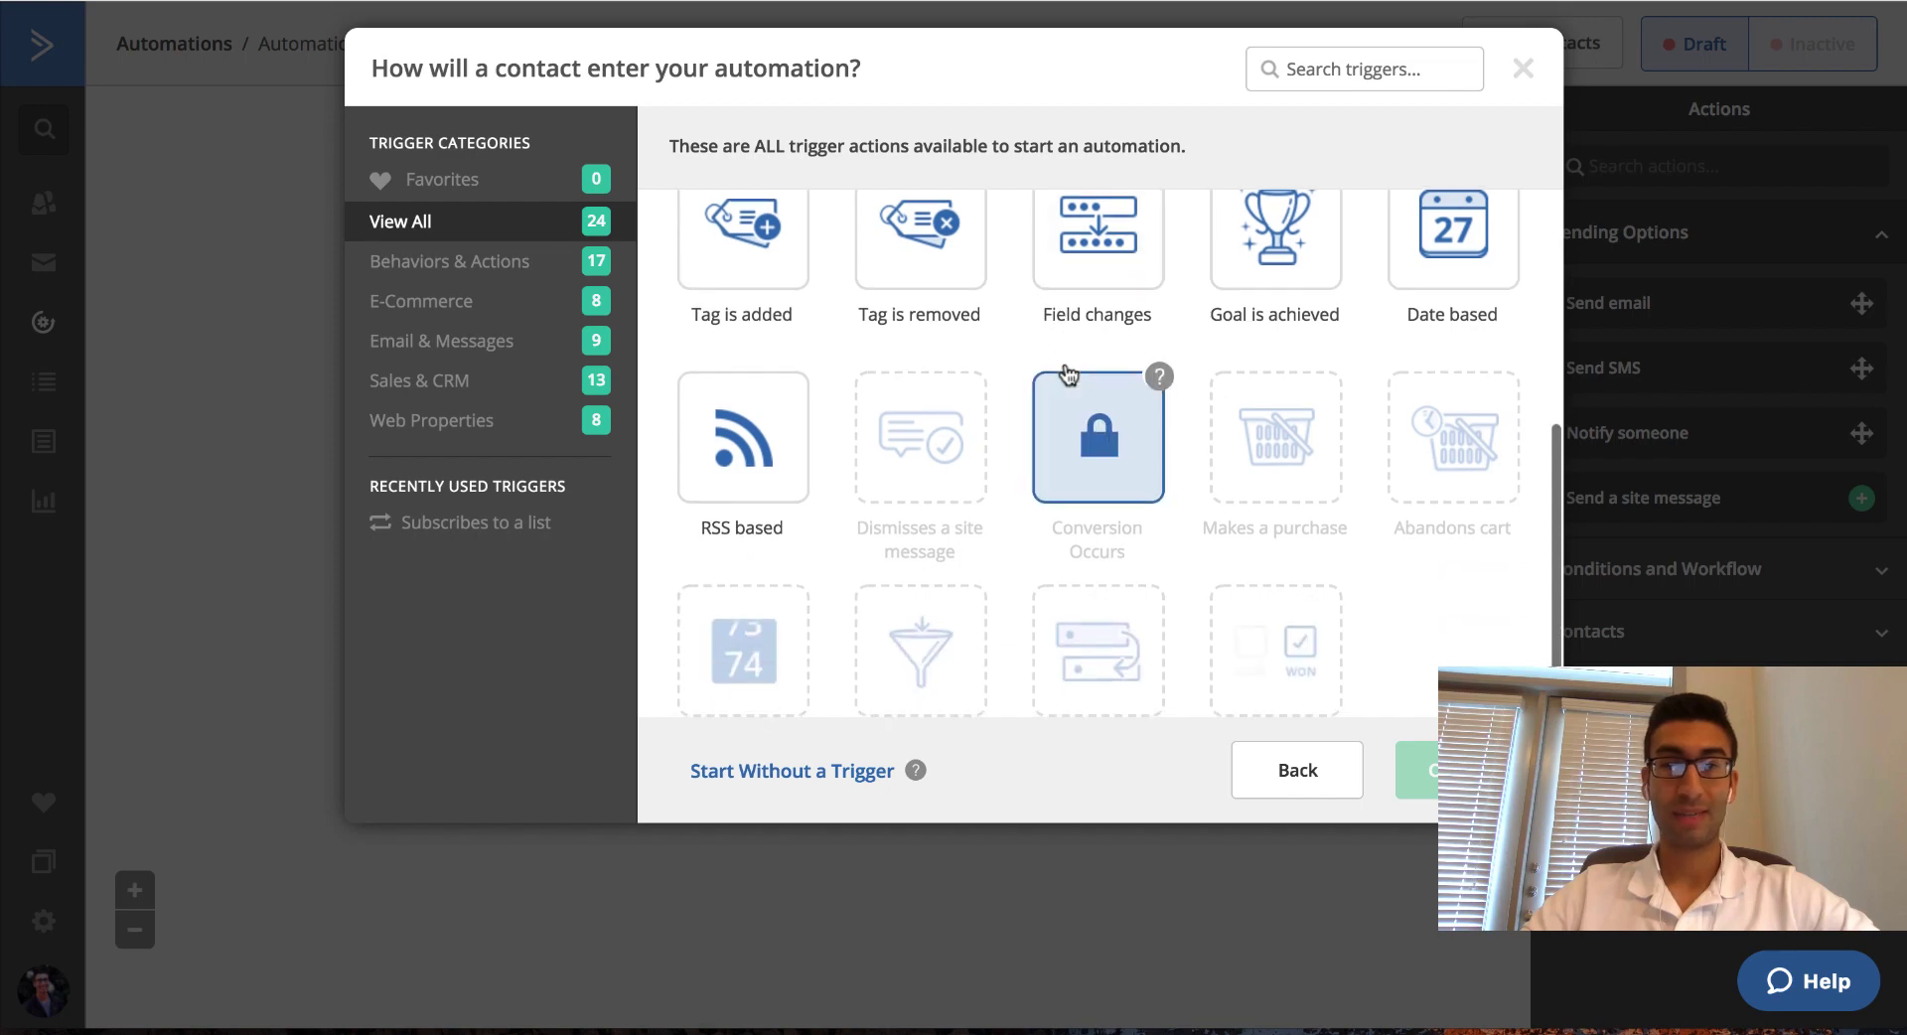
scroll(1065, 374, up, 5)
scroll(825, 480, up, 3)
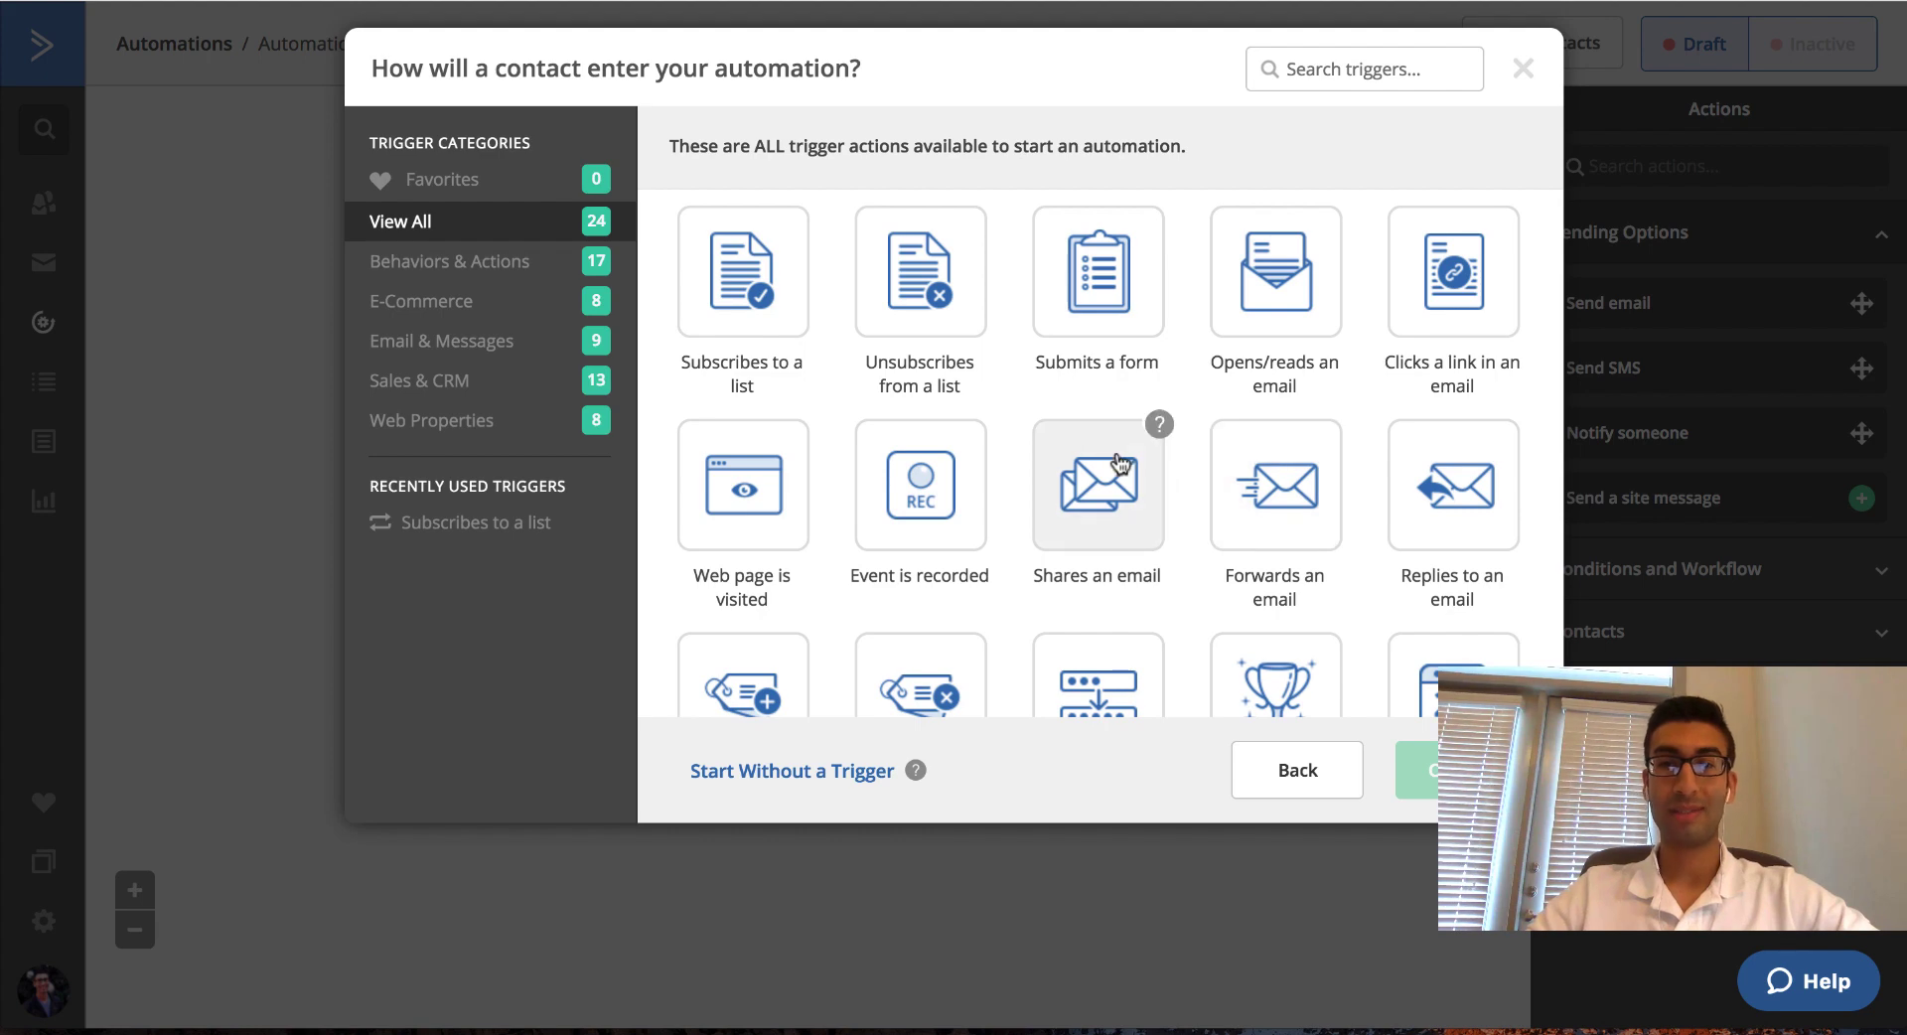
scroll(1191, 497, down, 1)
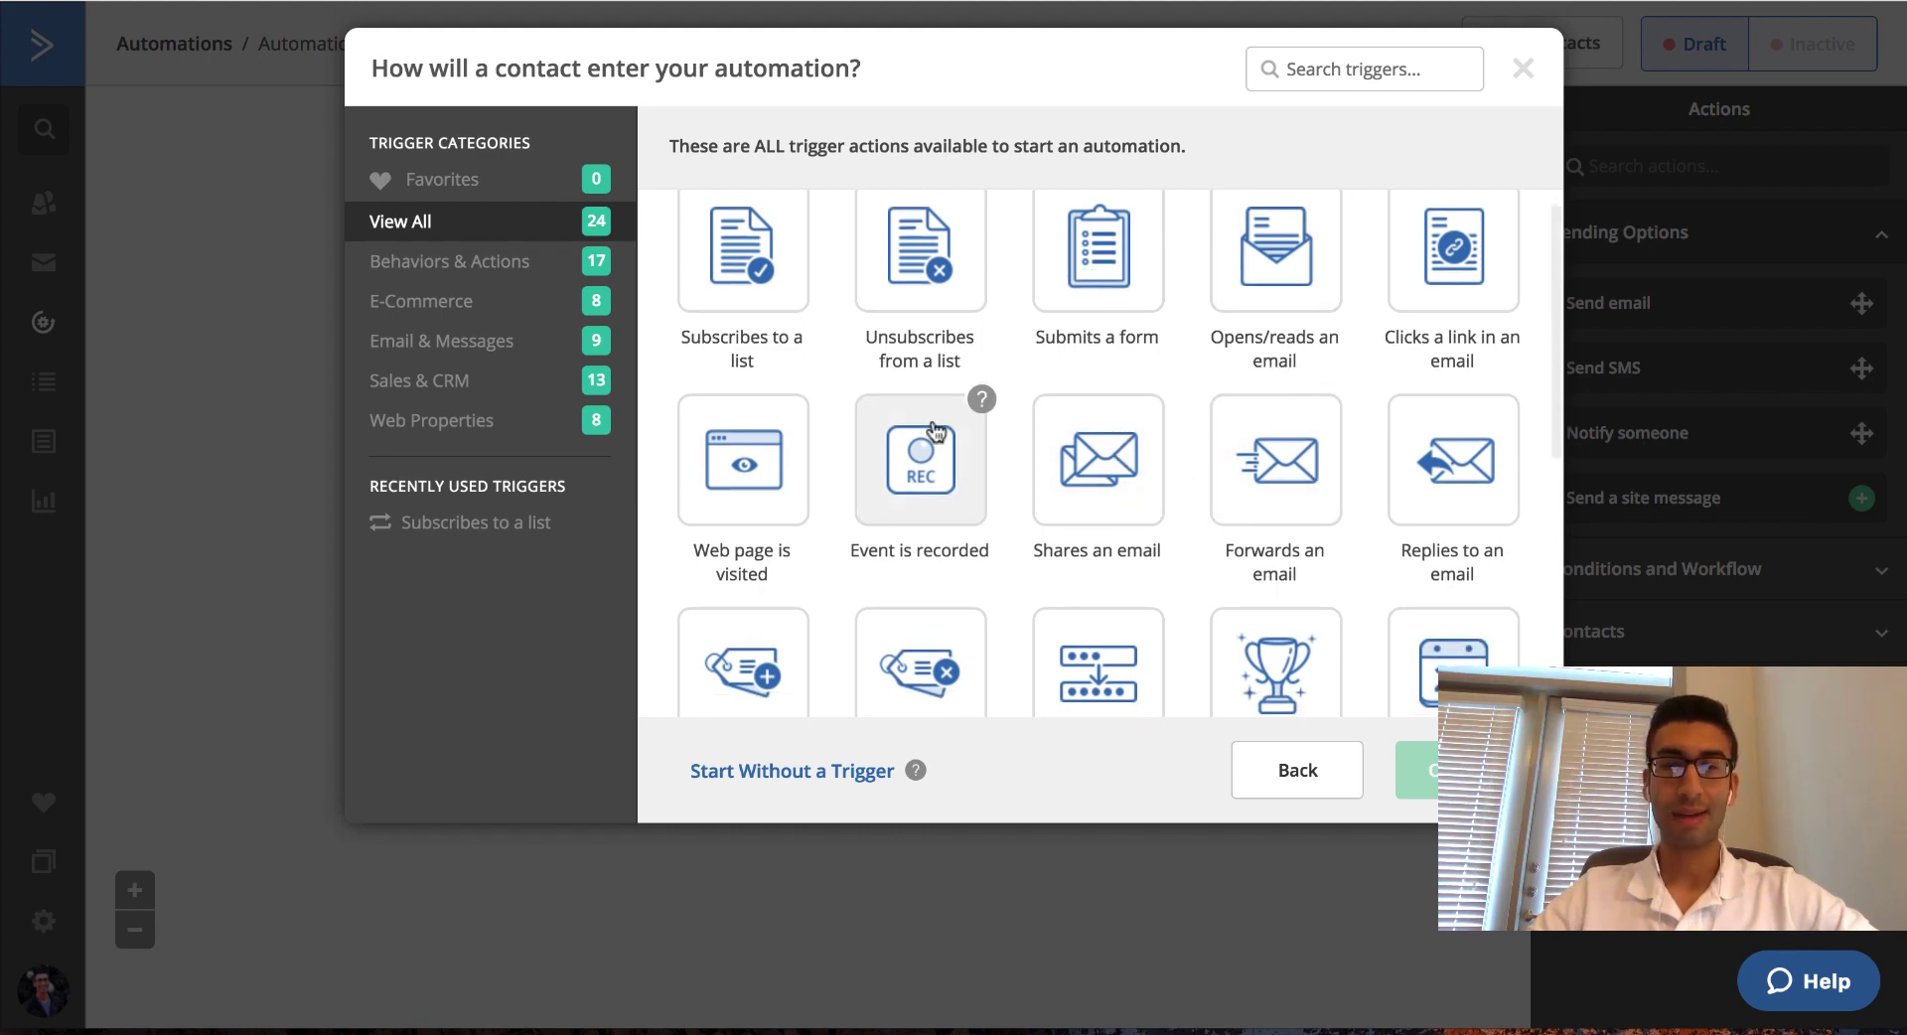
scroll(741, 517, up, 1)
scroll(754, 496, down, 5)
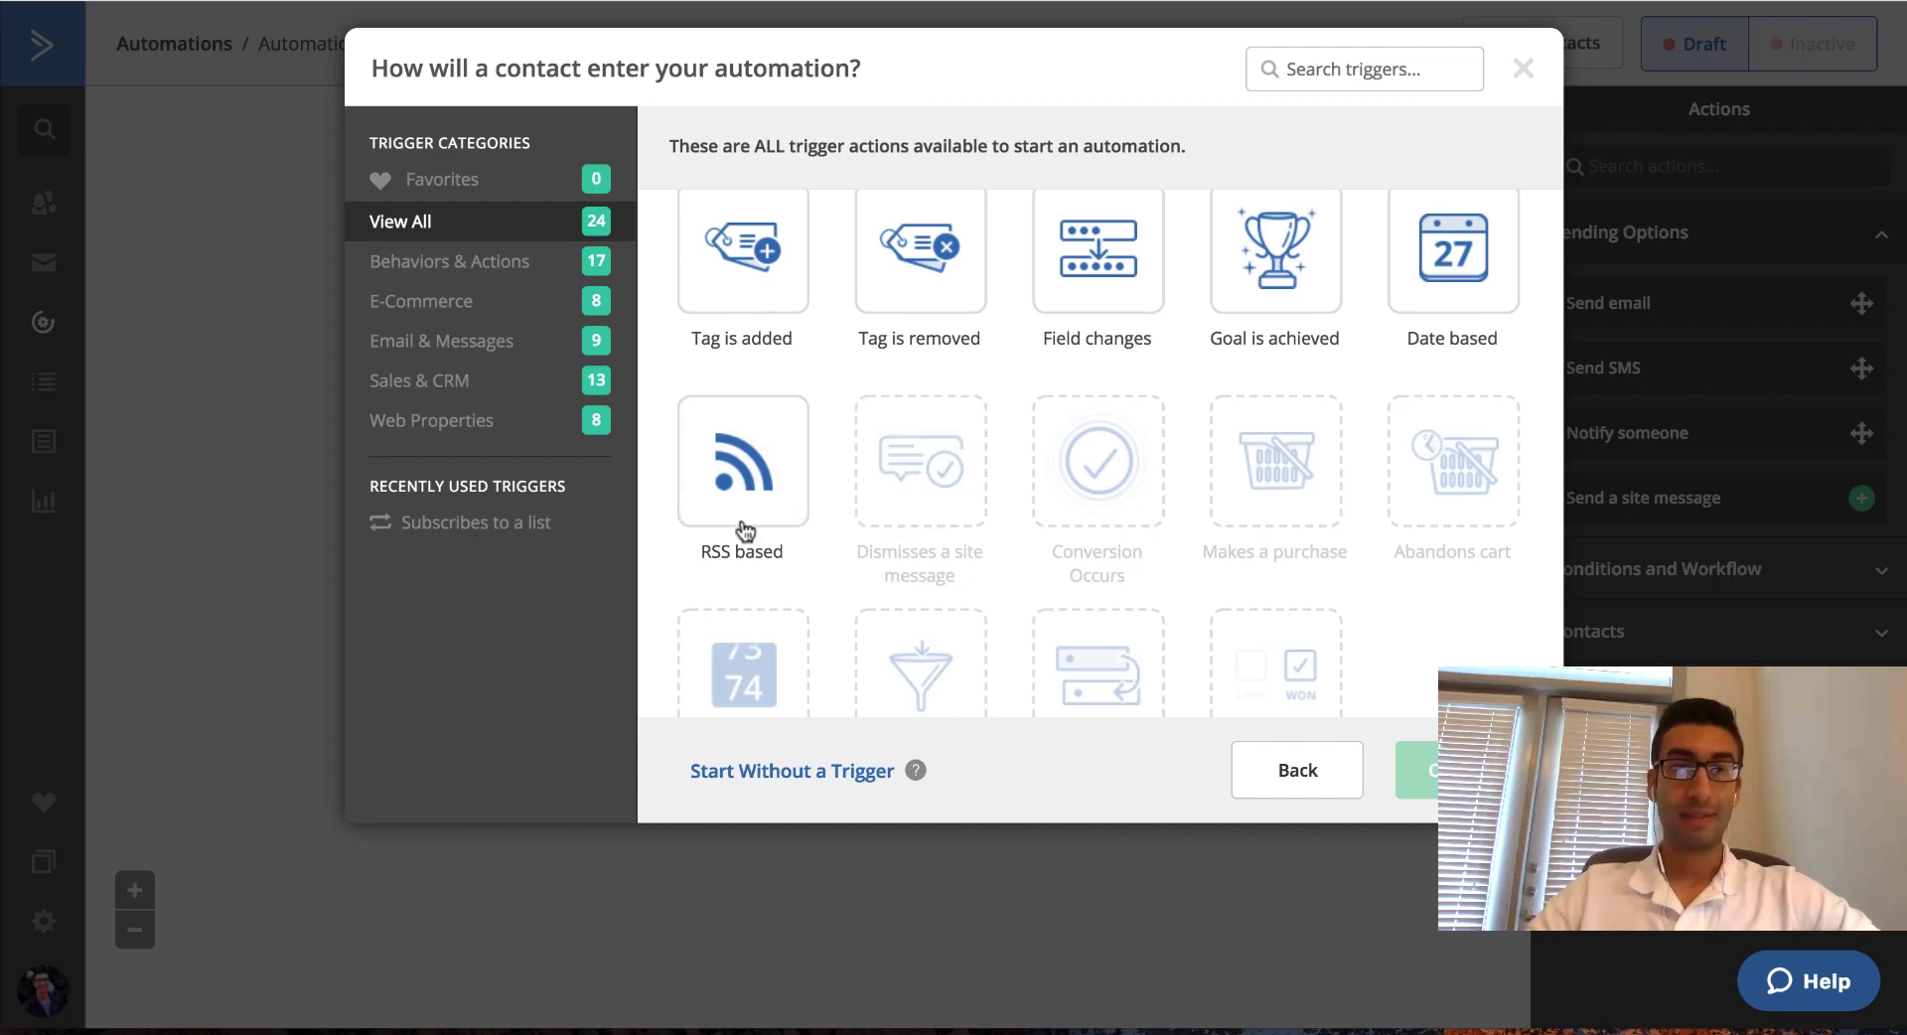
scroll(745, 532, up, 3)
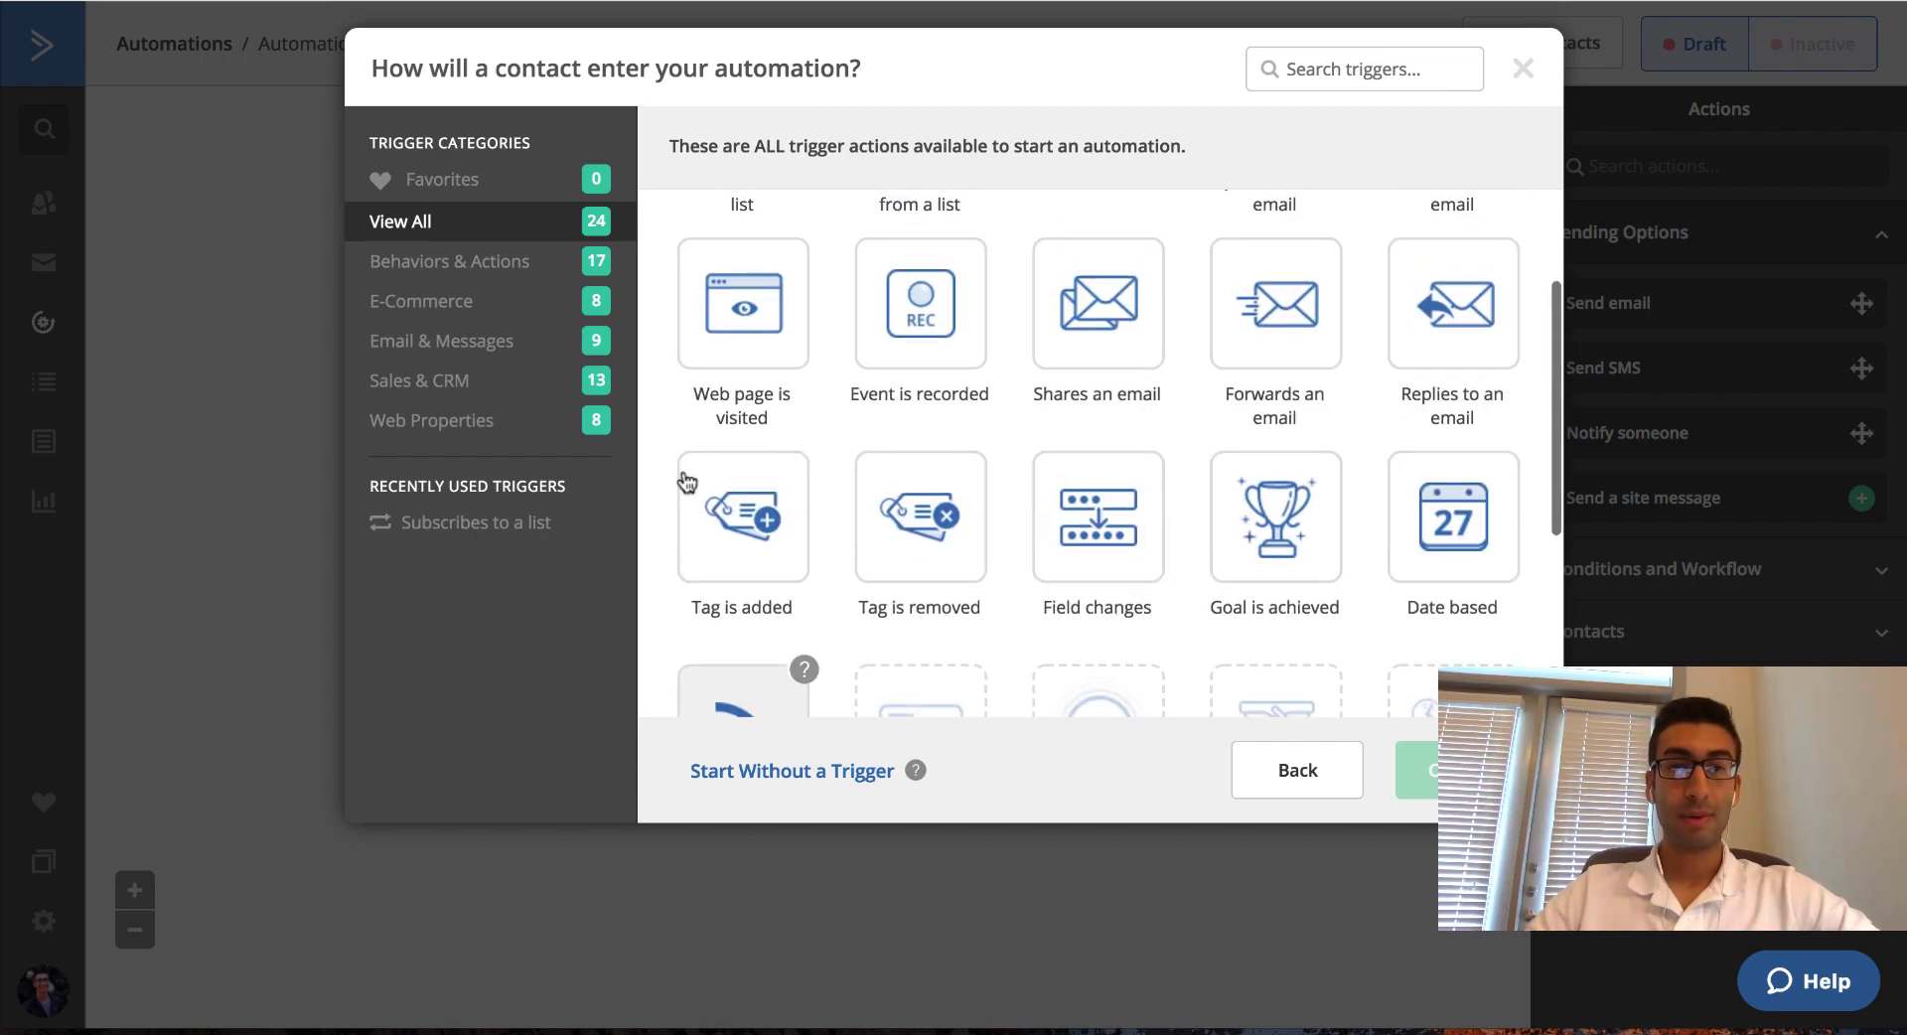
click(784, 537)
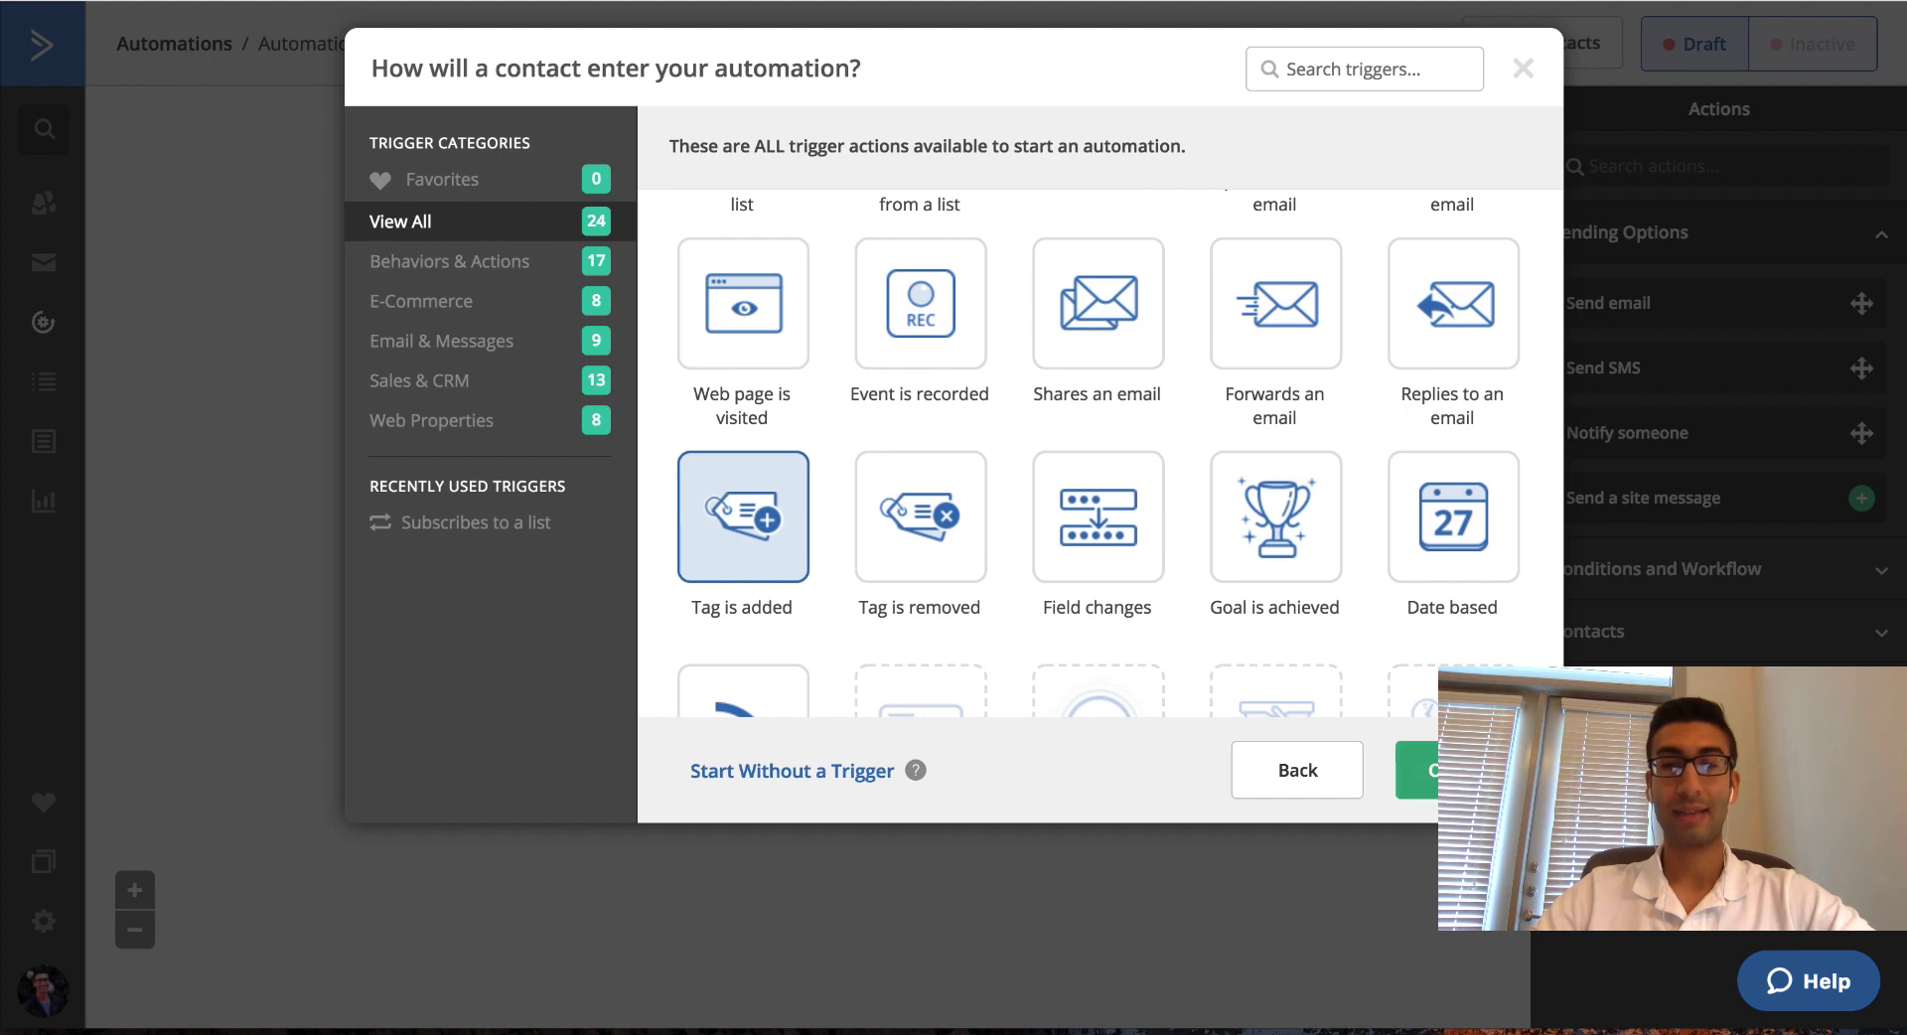
click(1430, 771)
Set the trigger's tag to "LONG Email Funnel", add the start trigger, and dismiss the new action prompt.
click(557, 201)
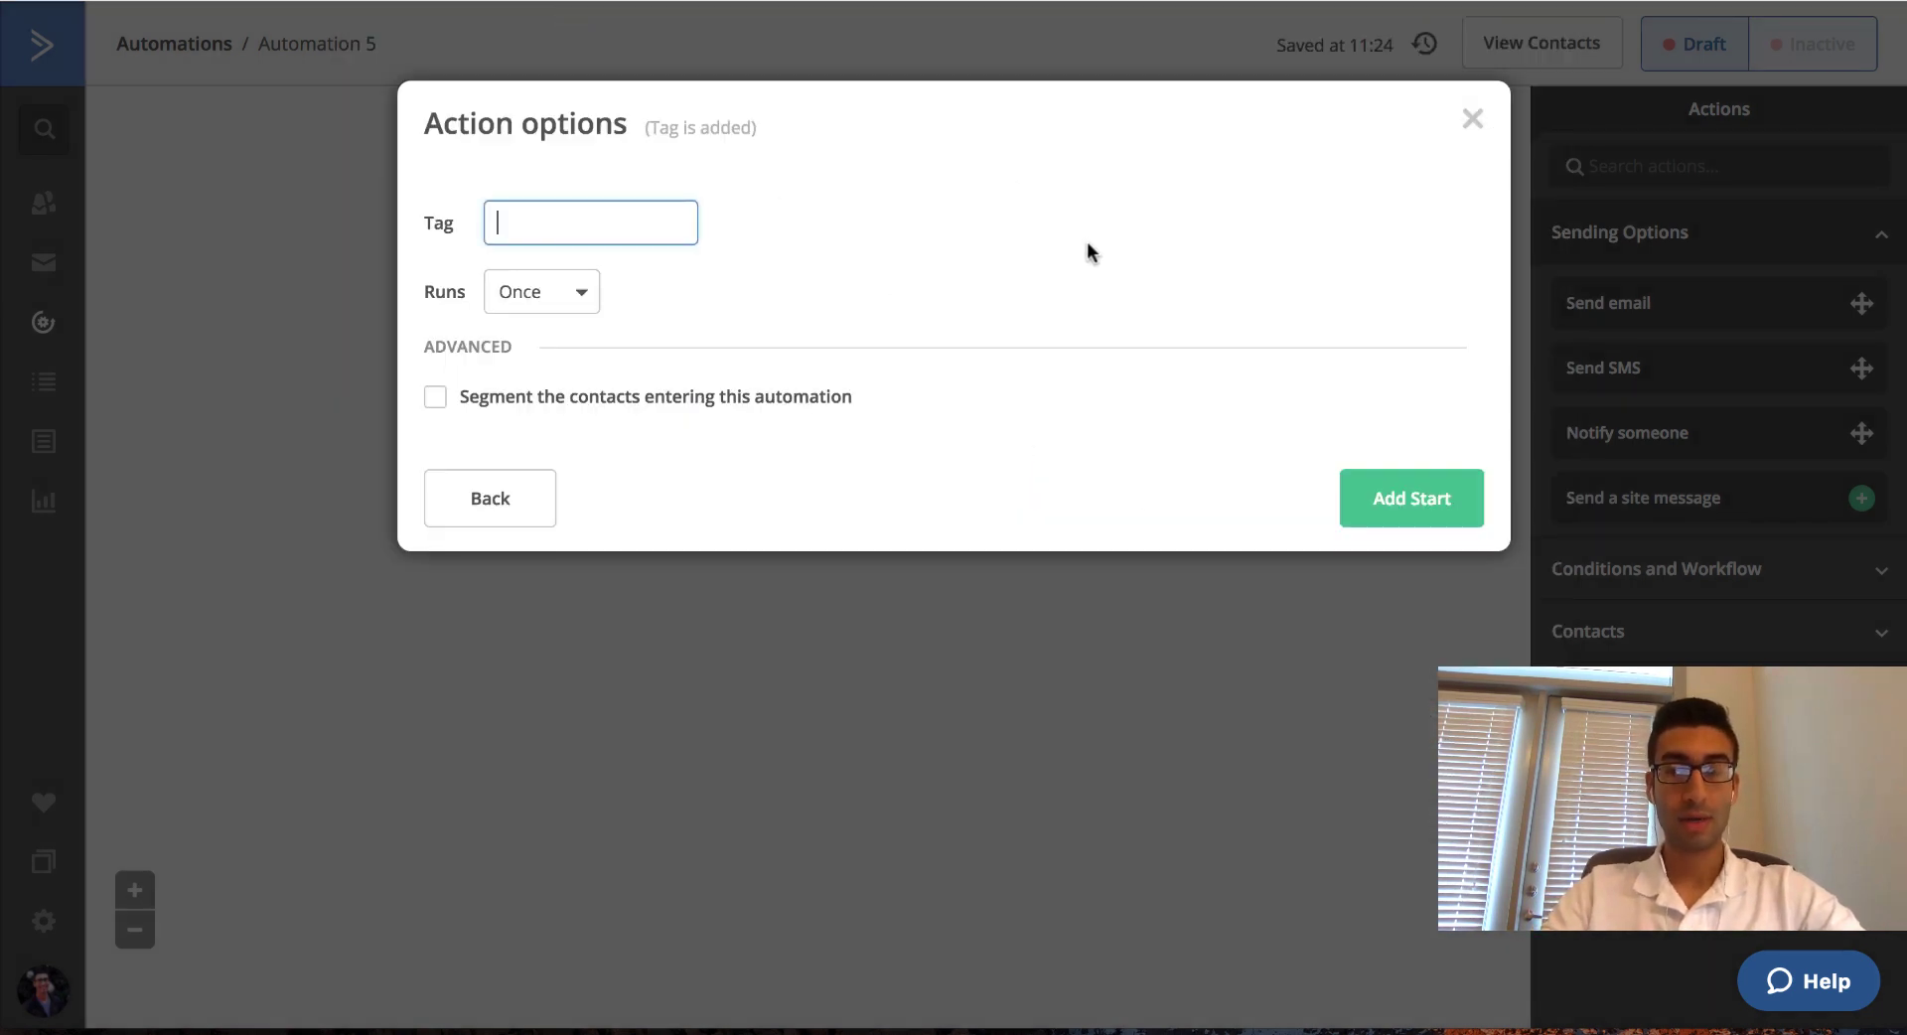
text(LONG Email)
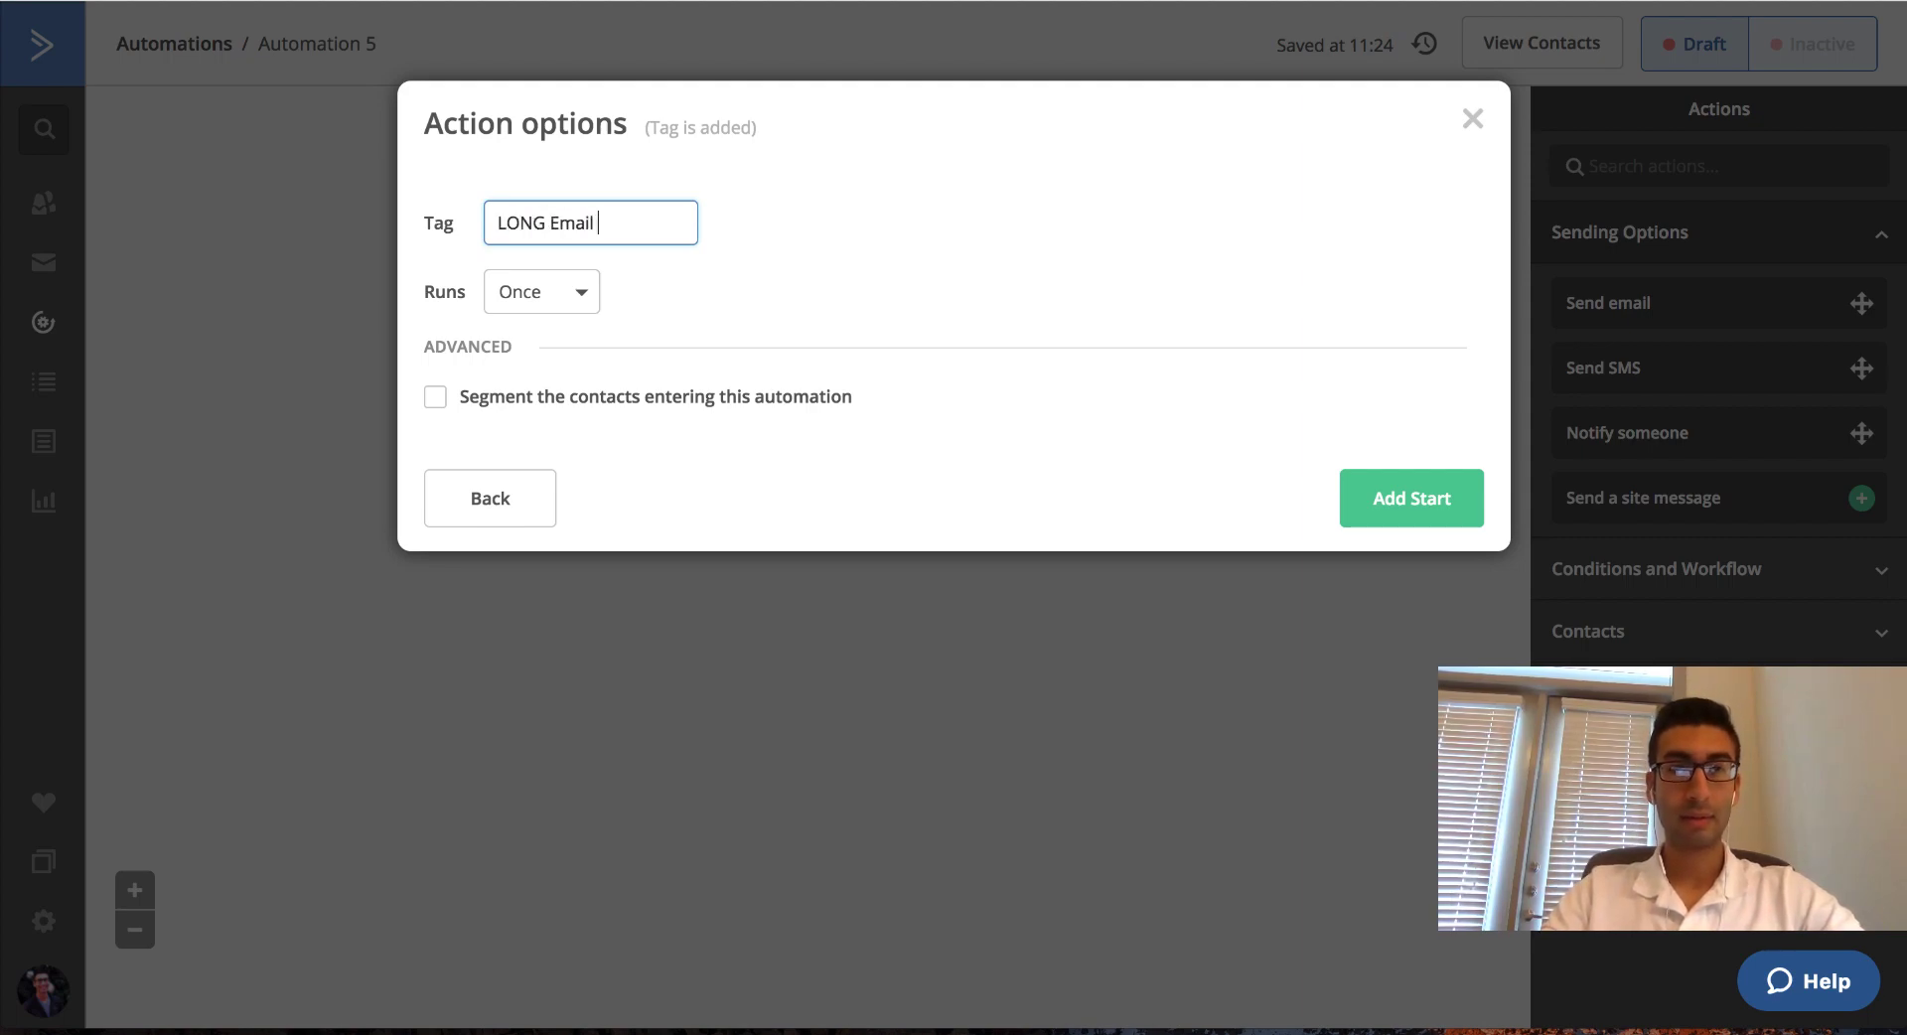
text( Funnel)
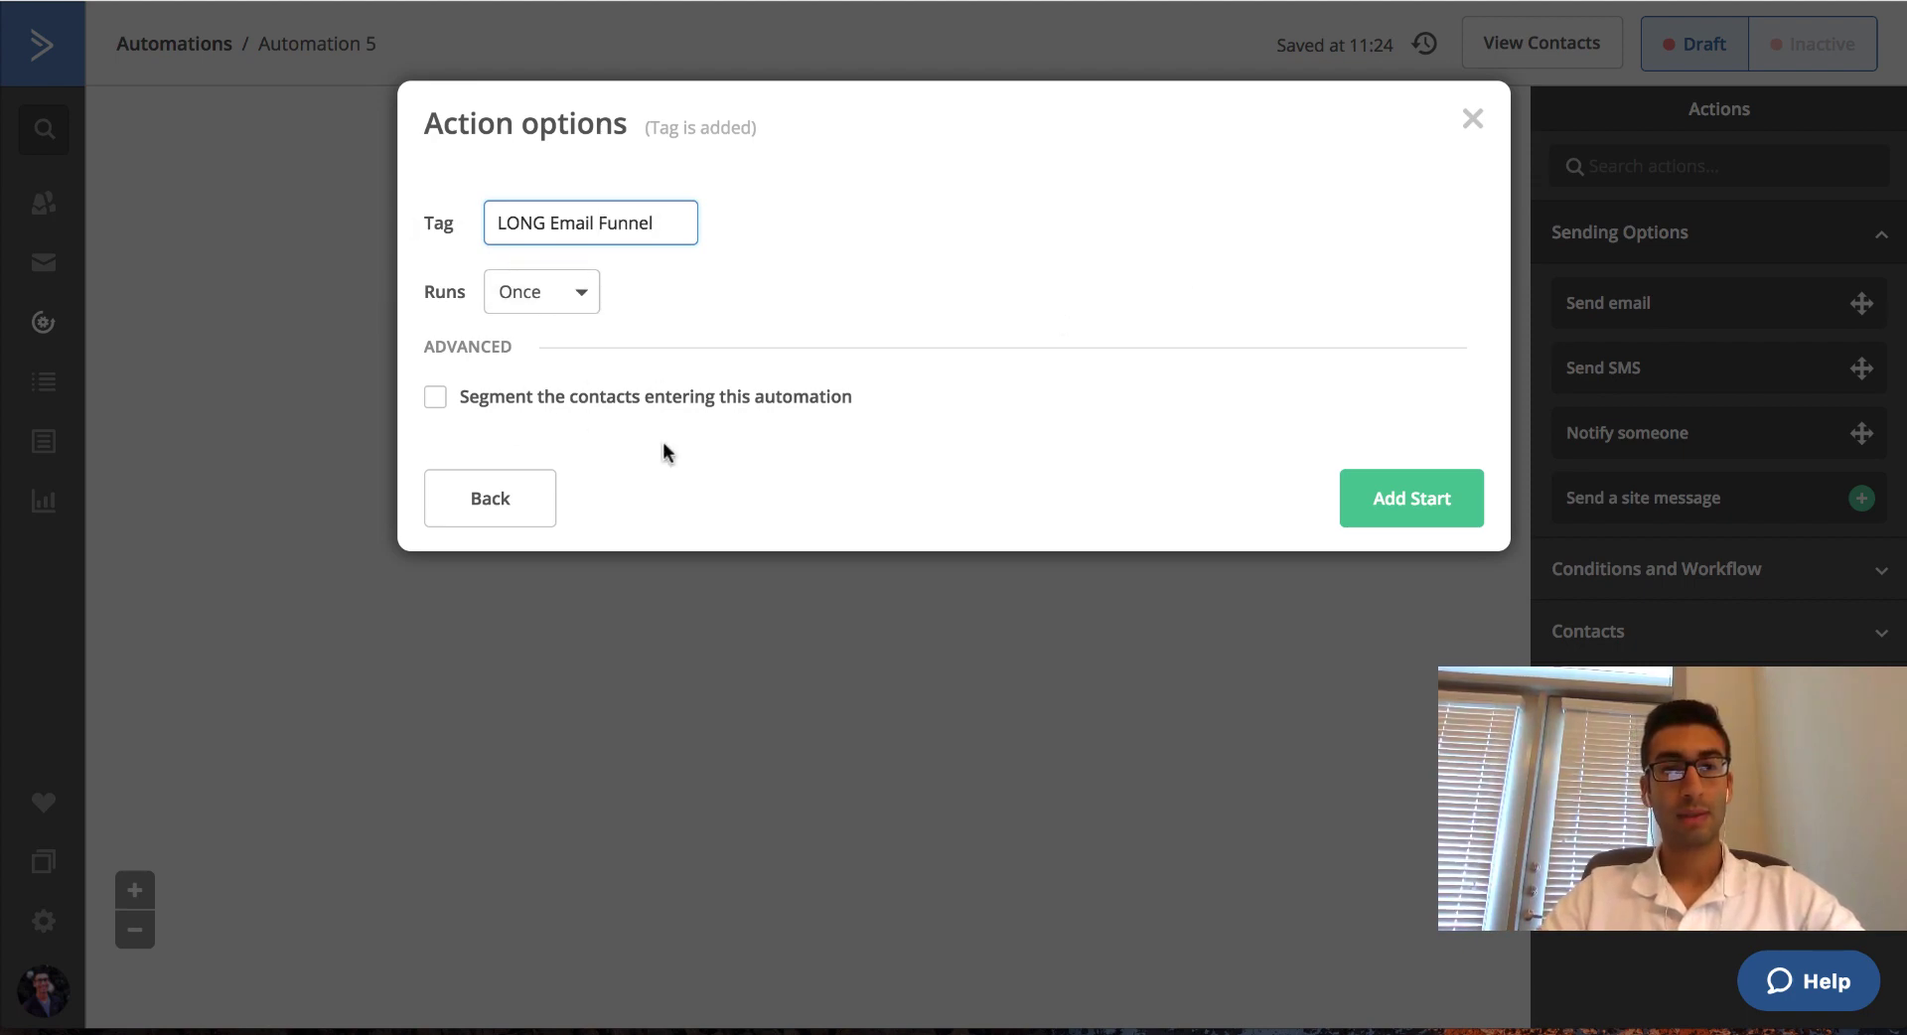
click(1471, 484)
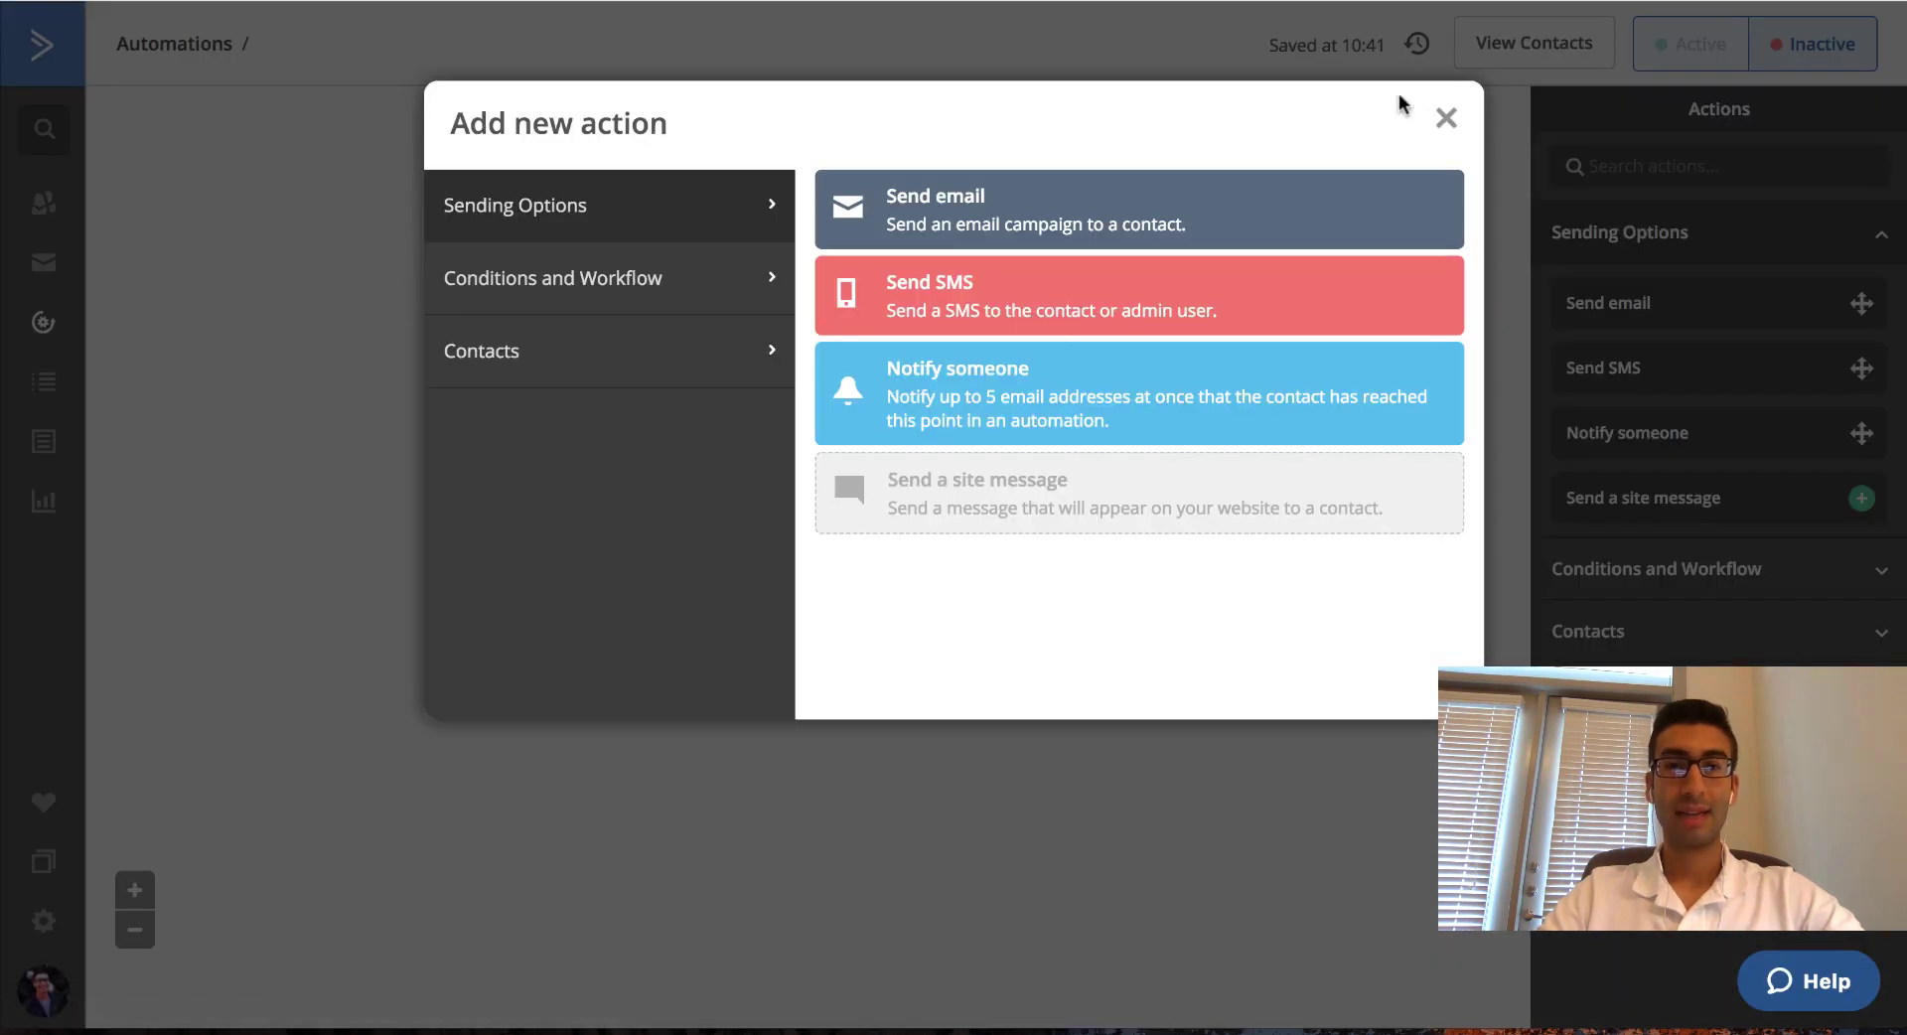
click(1445, 119)
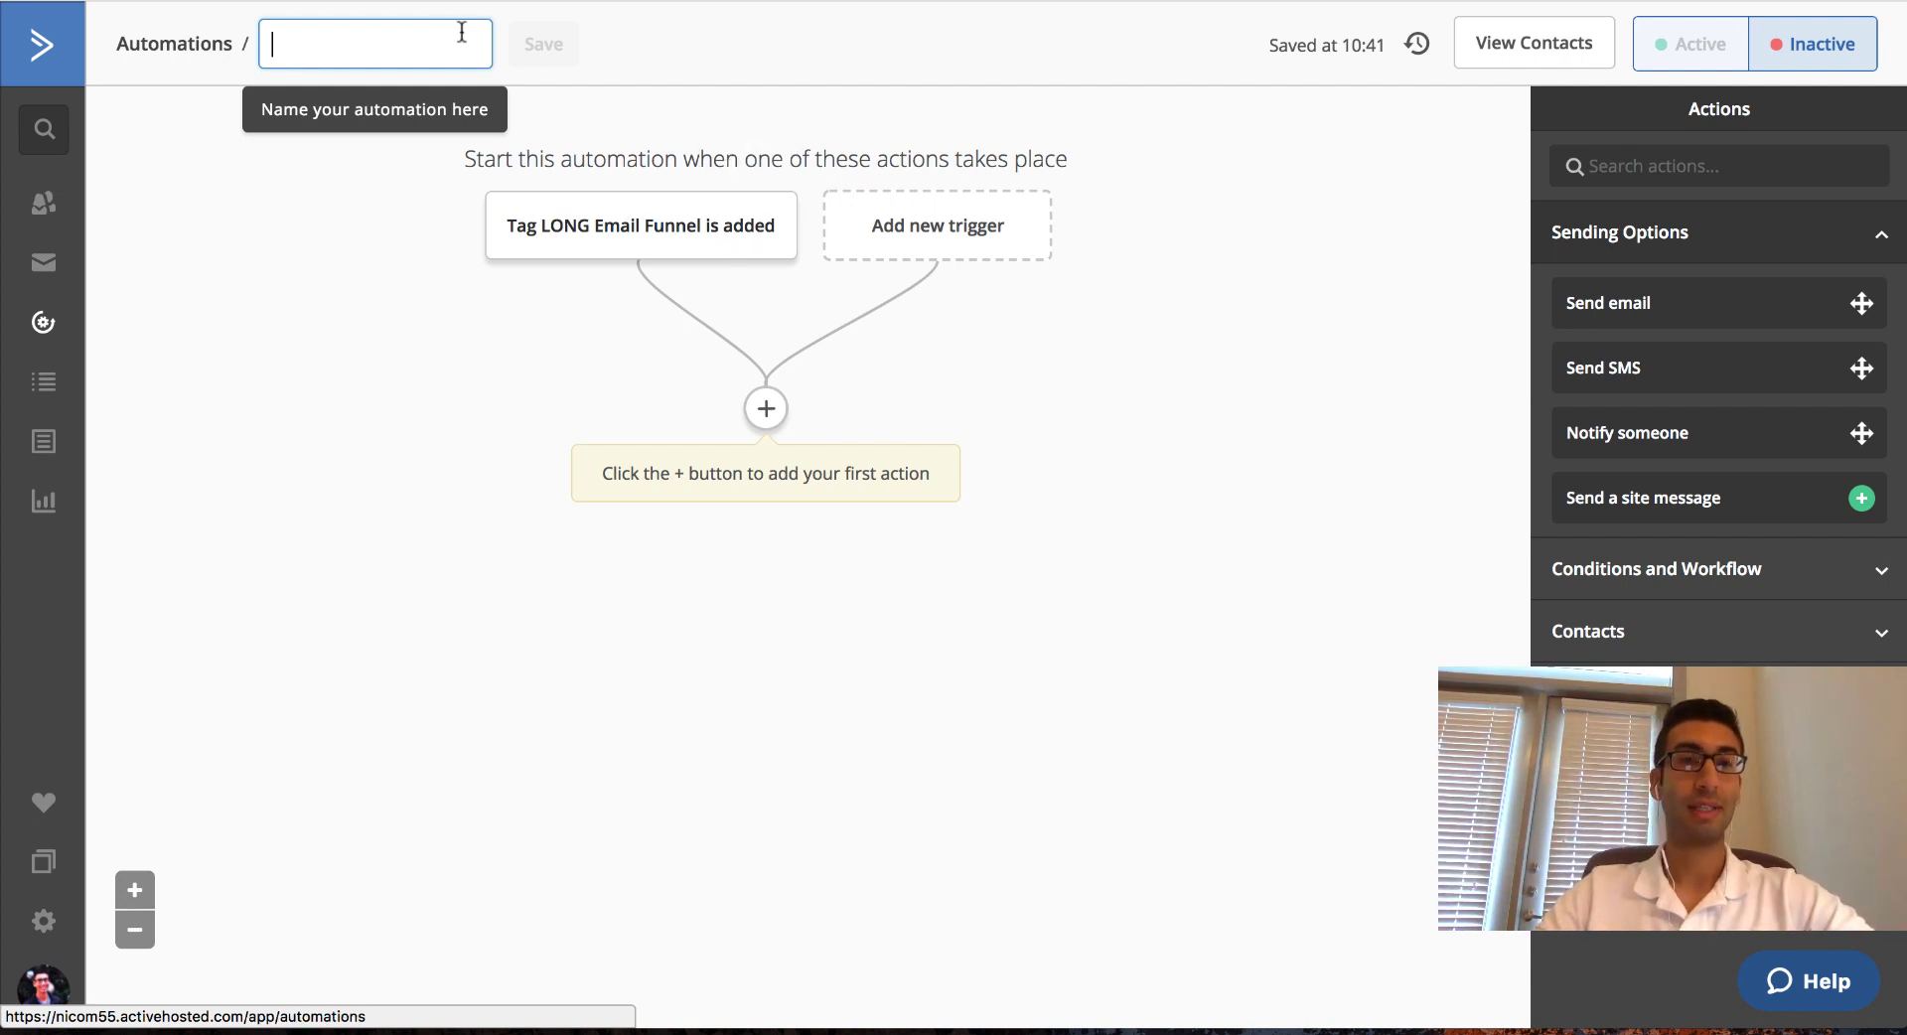
Name the automation "Long Email 8x ROI Funnel" and save the name.
click(414, 26)
text(Long )
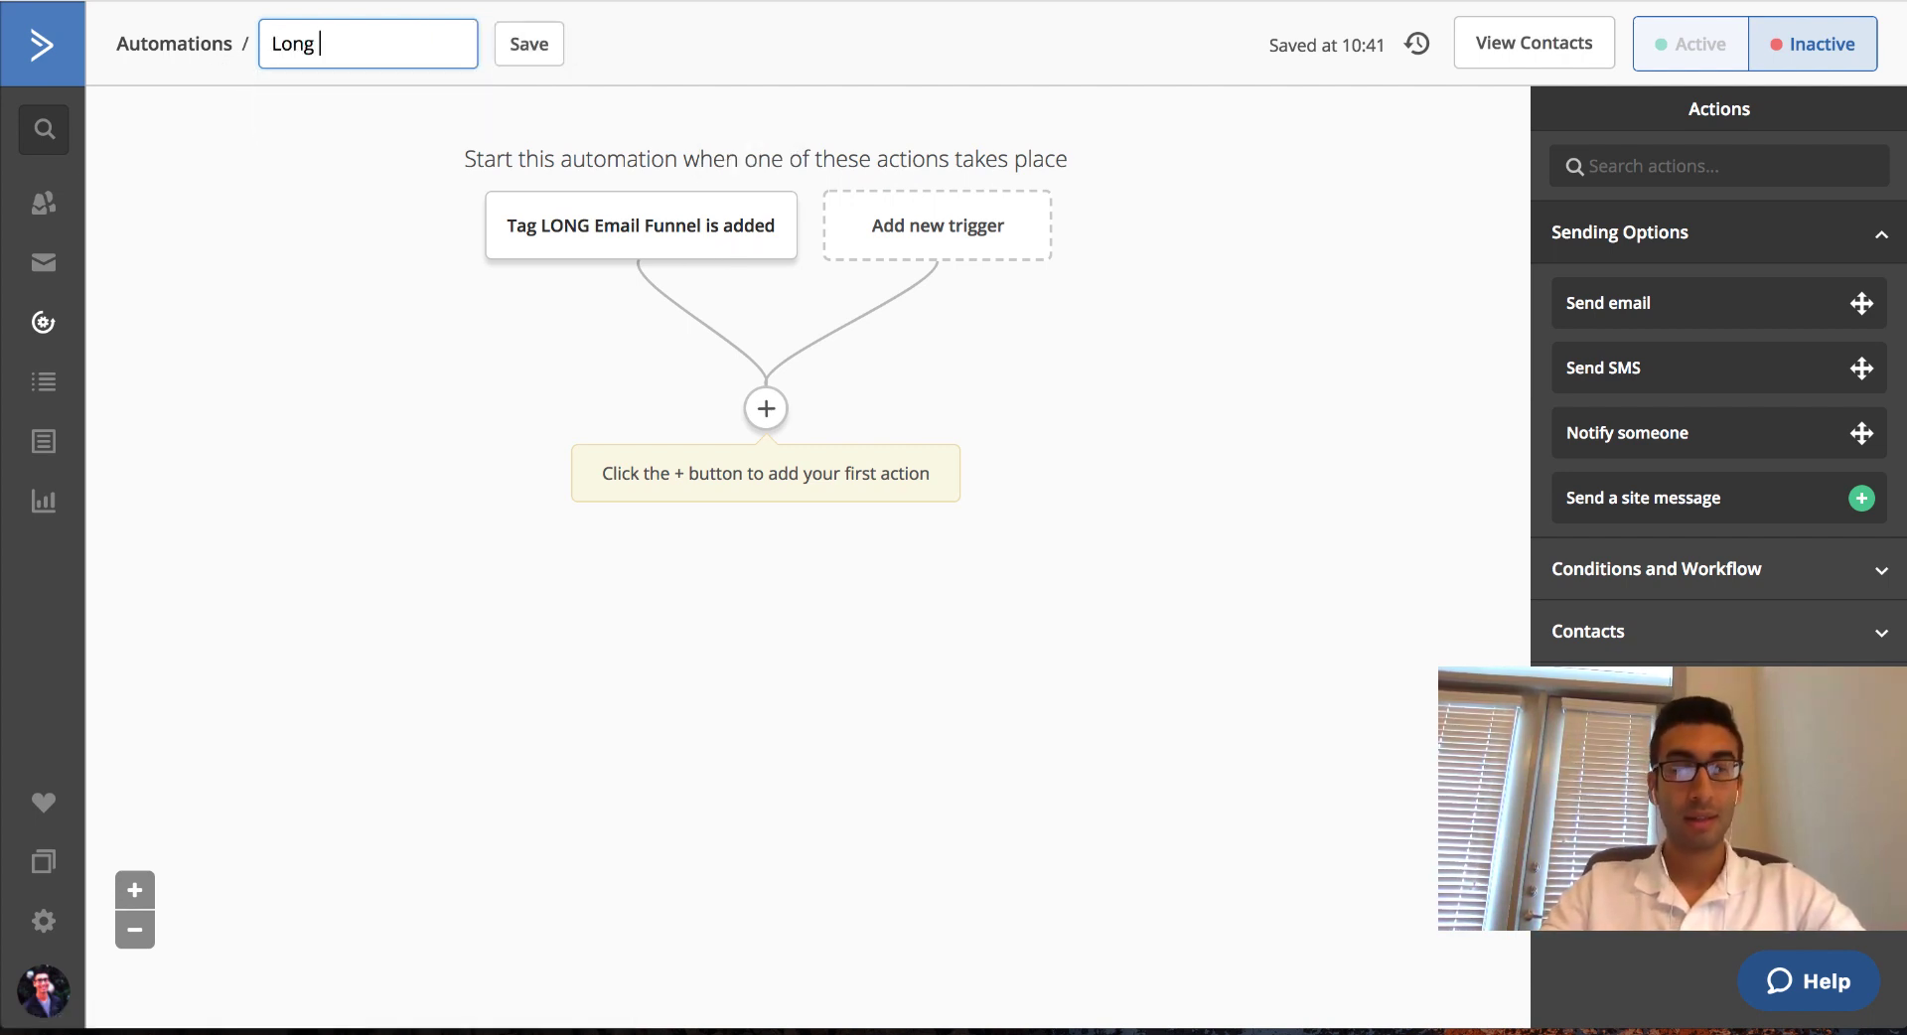
text(Email)
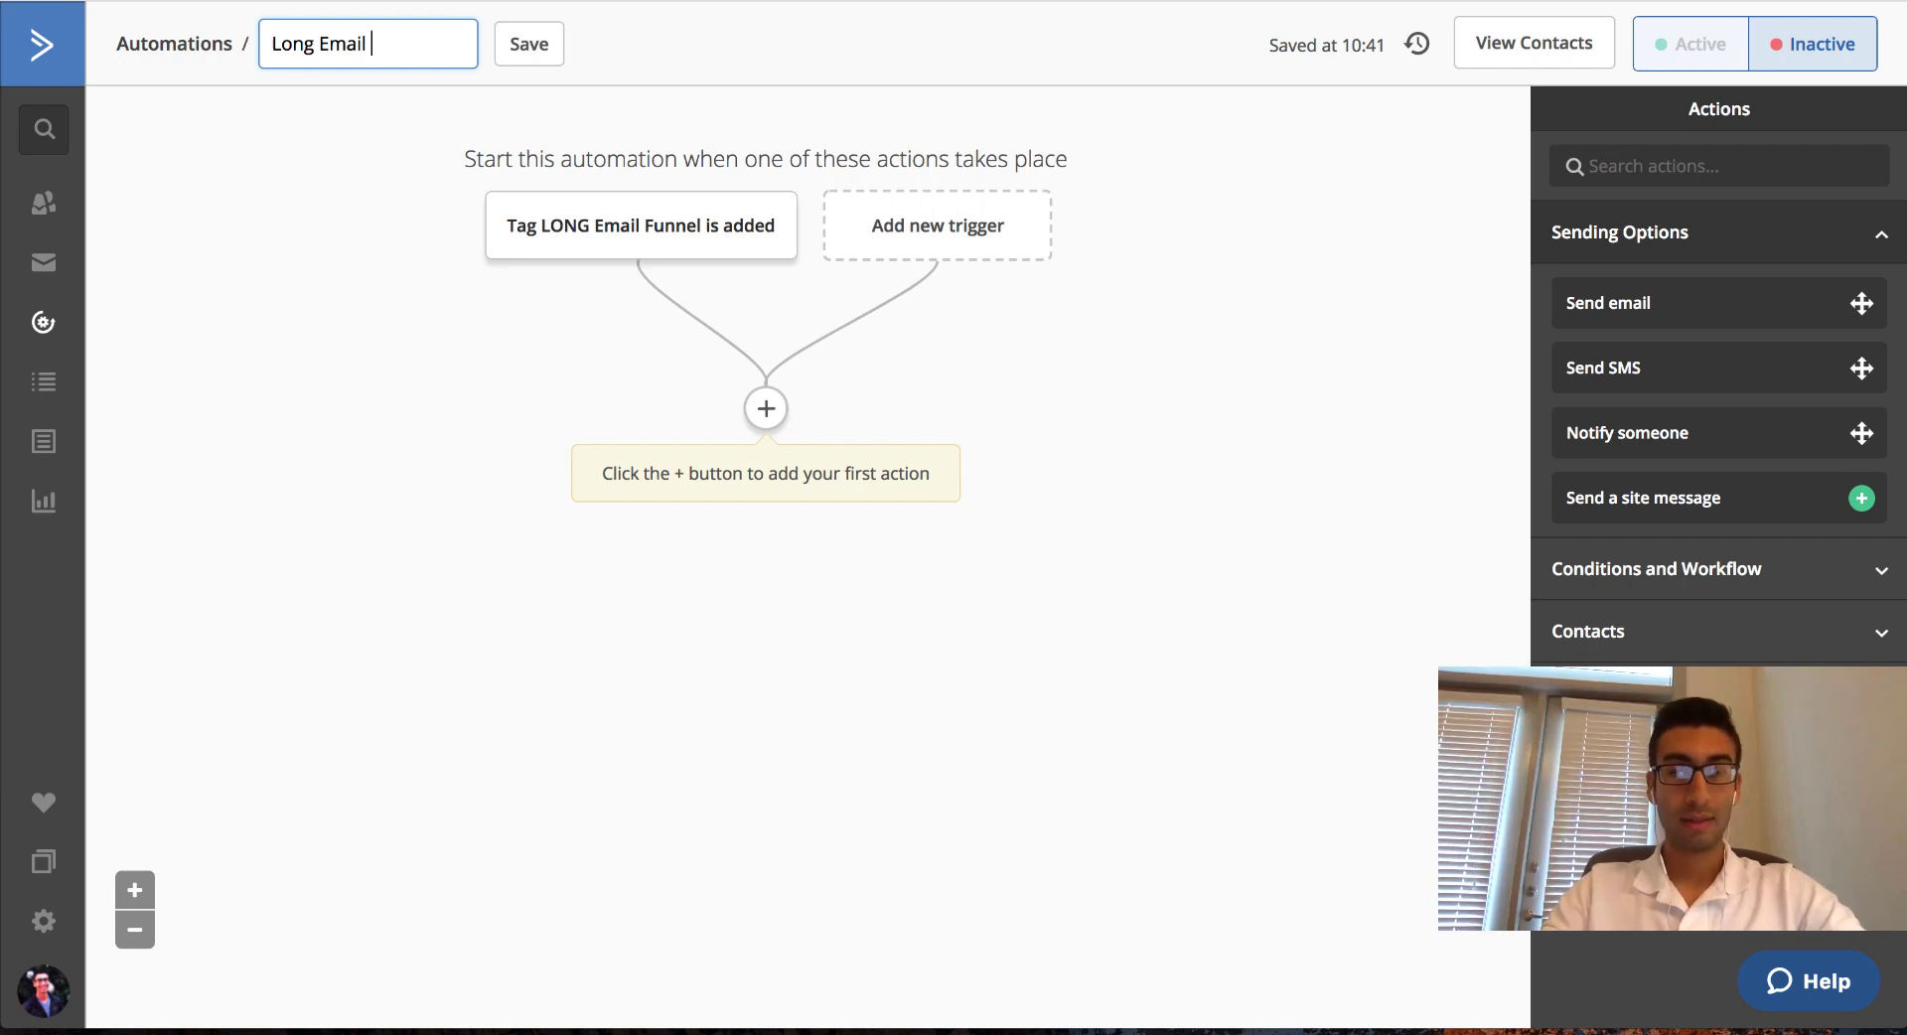
text( 8x)
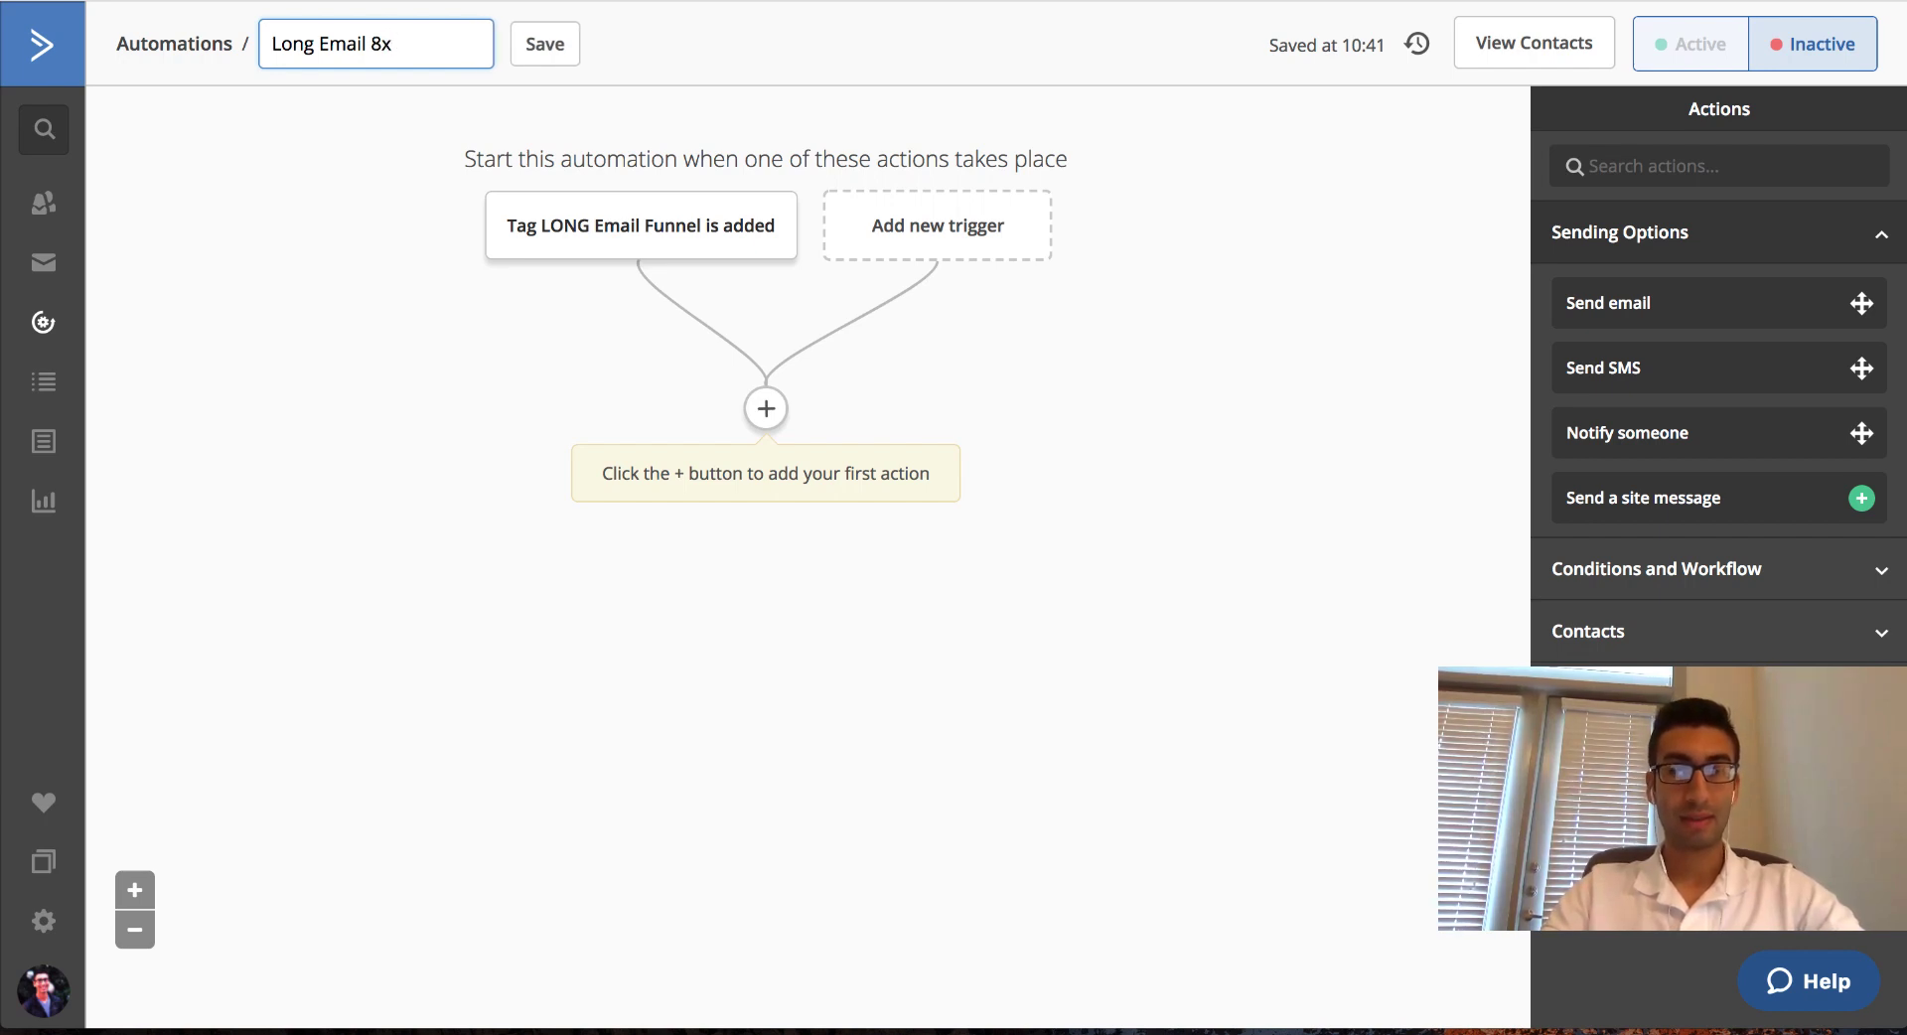
text( ROI Funnel)
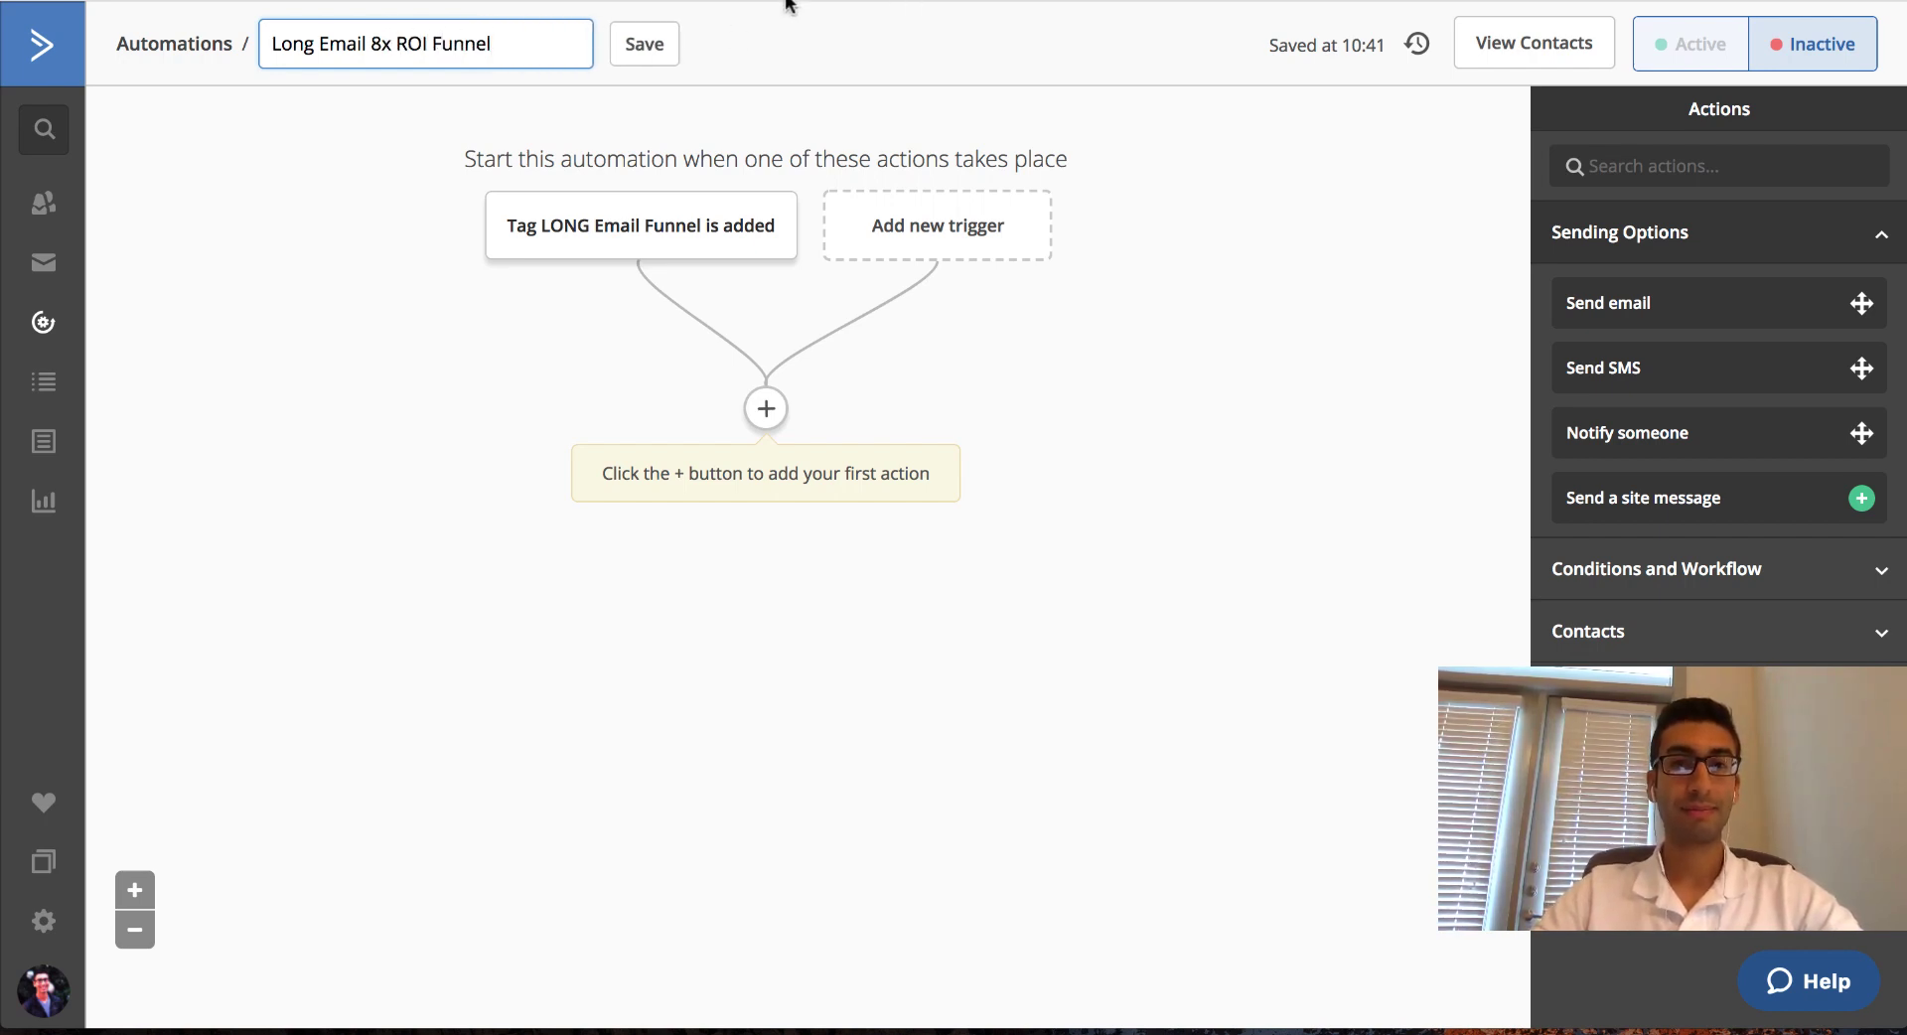
click(644, 43)
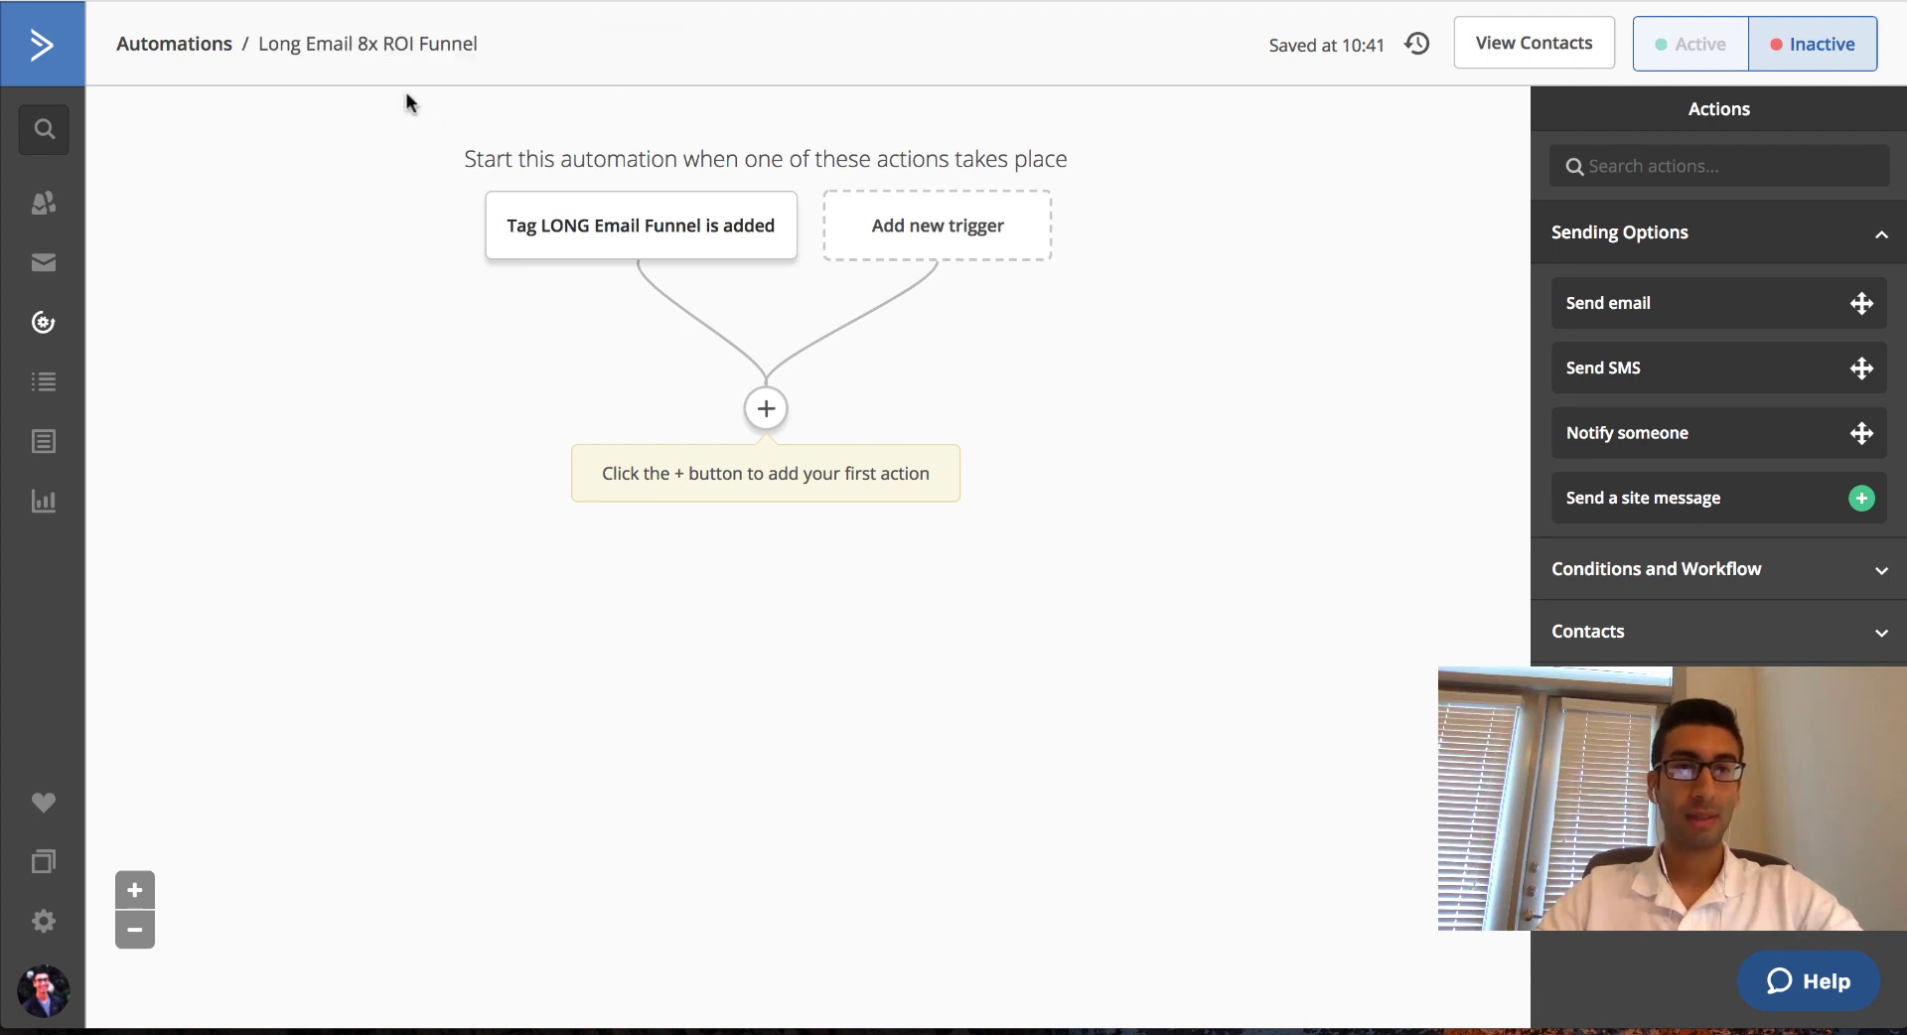
Add a send email action below the trigger with a new email named "Value Email 1", and return to the automation without choosing a template.
mouse_move(707, 243)
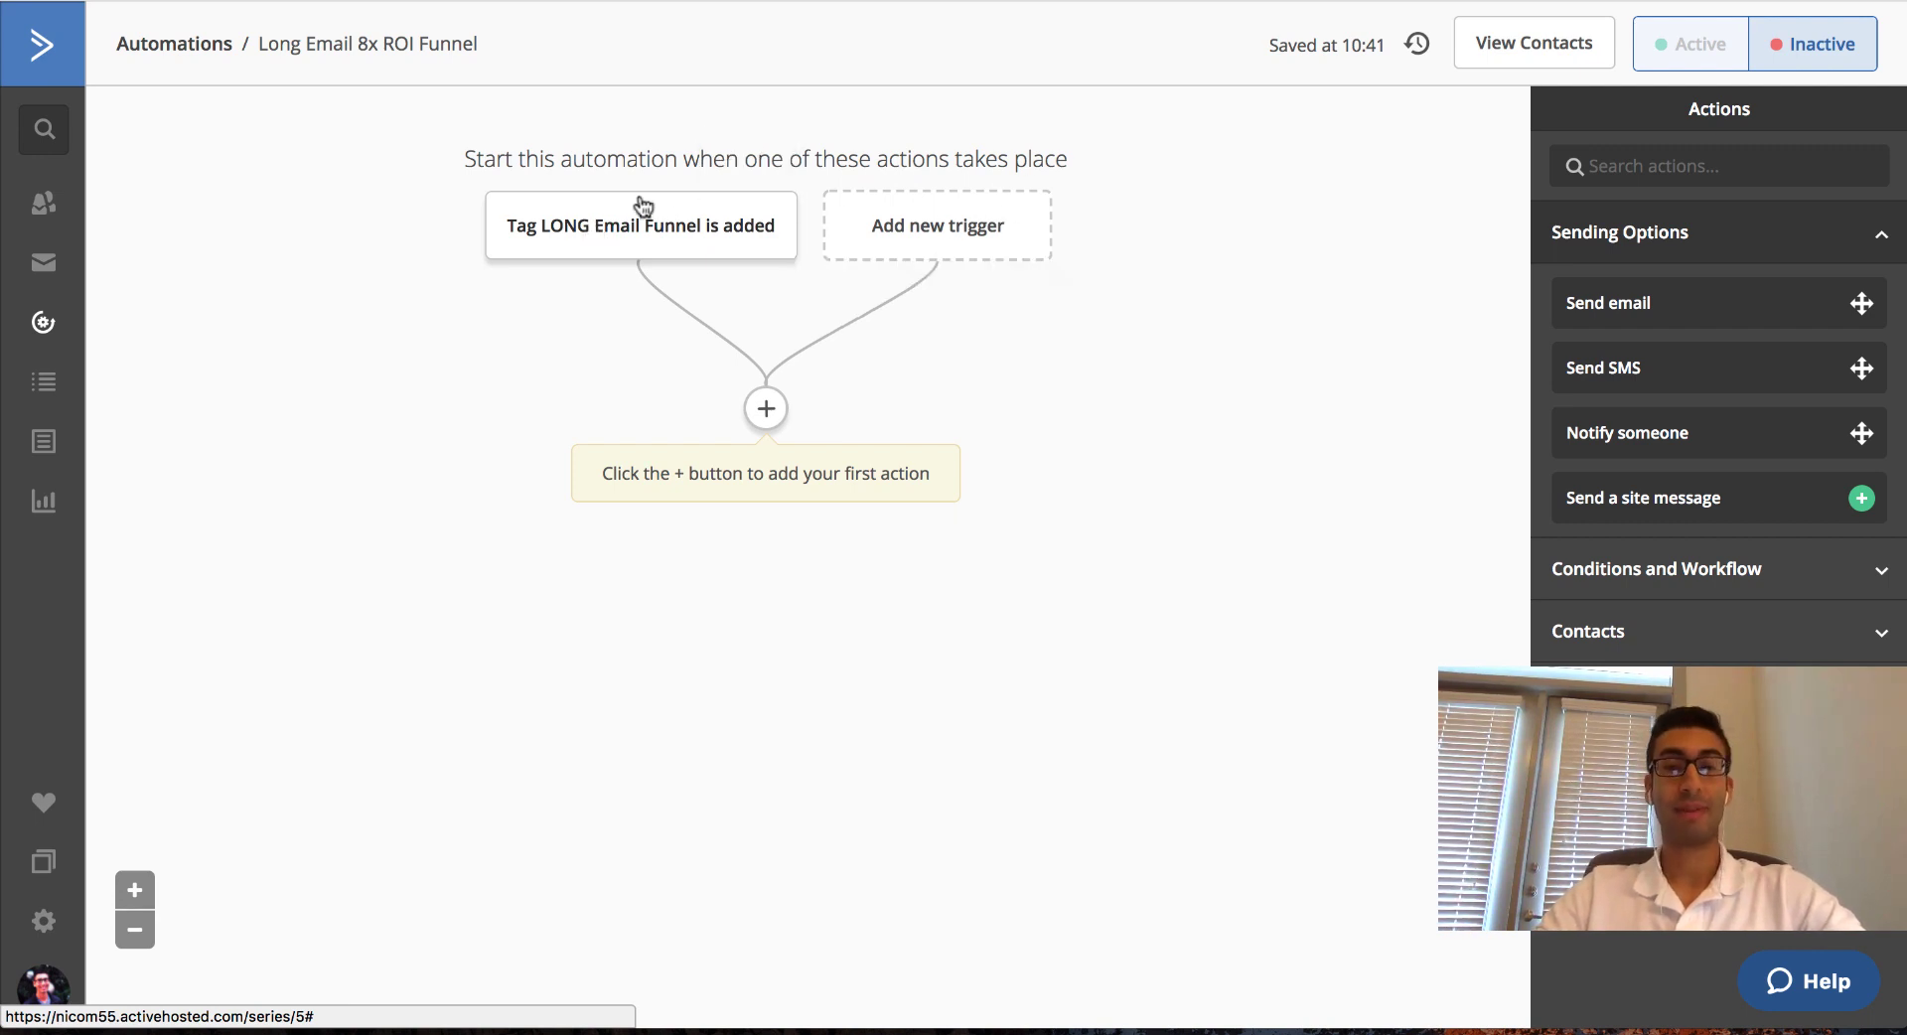
mouse_move(685, 213)
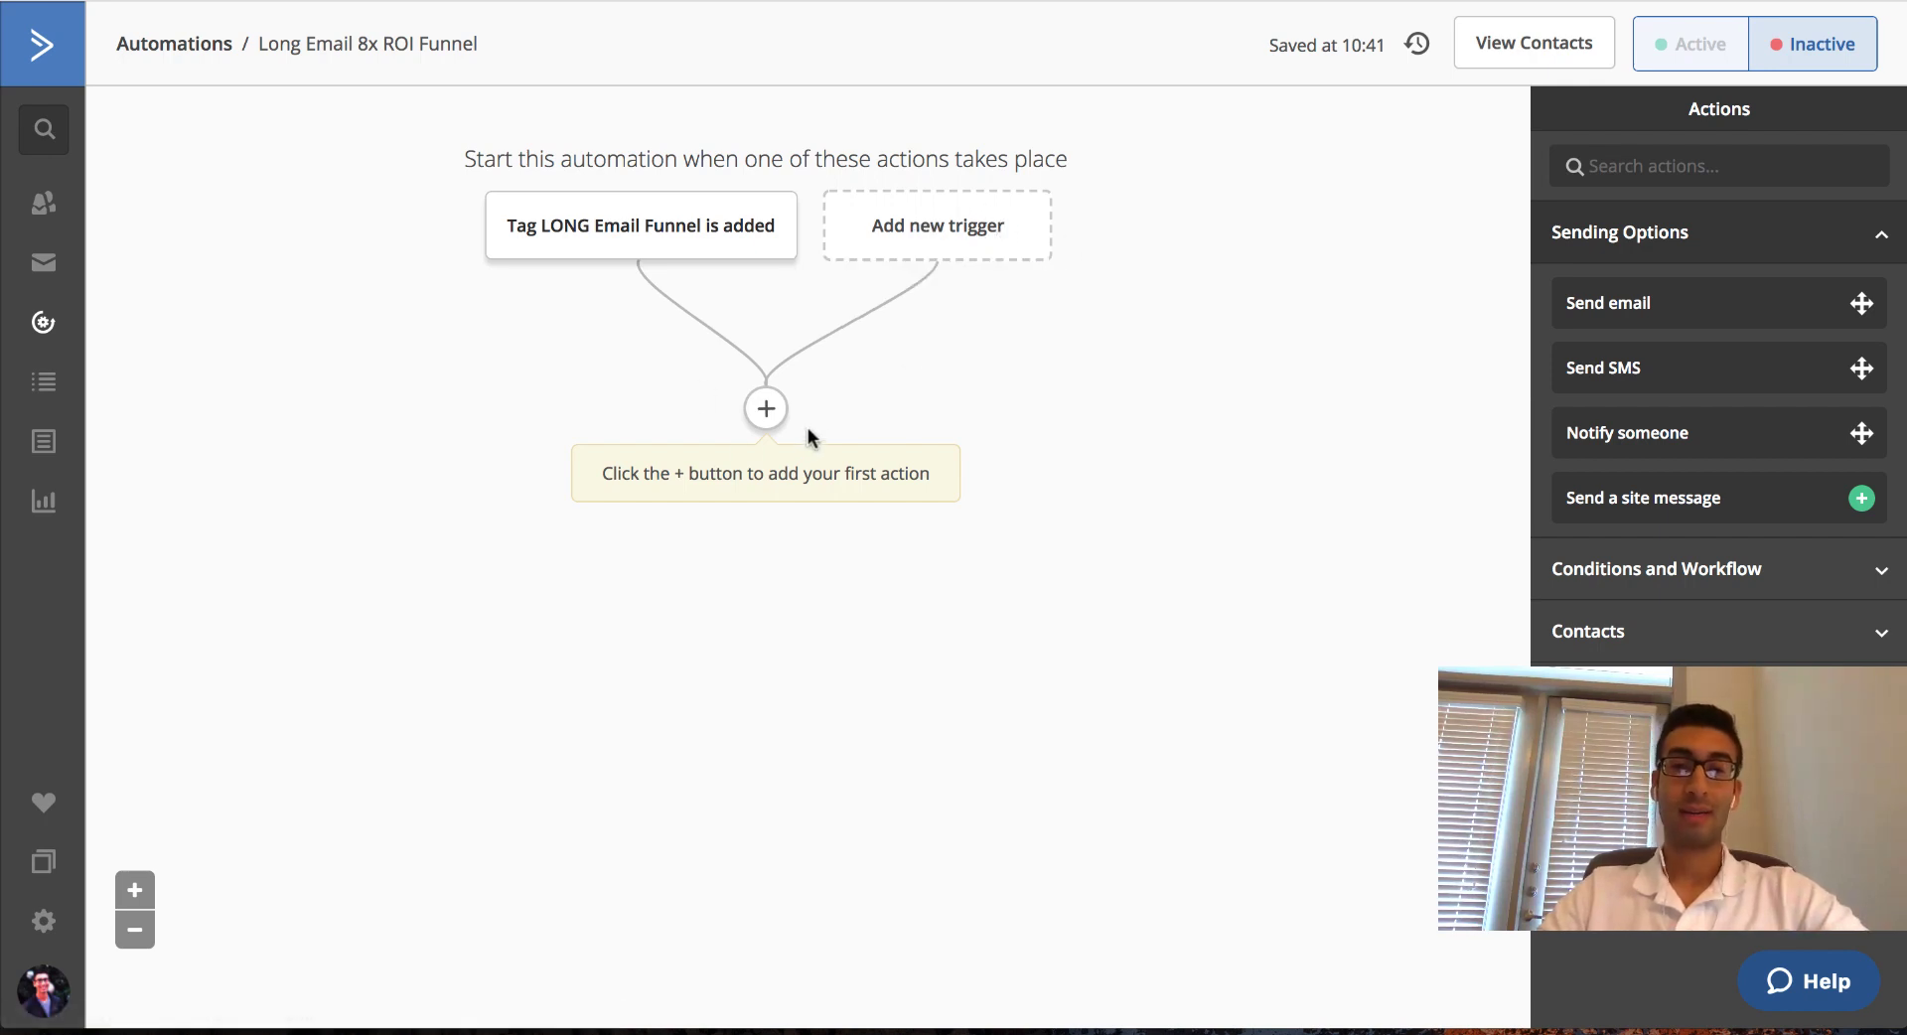
mouse_move(641, 238)
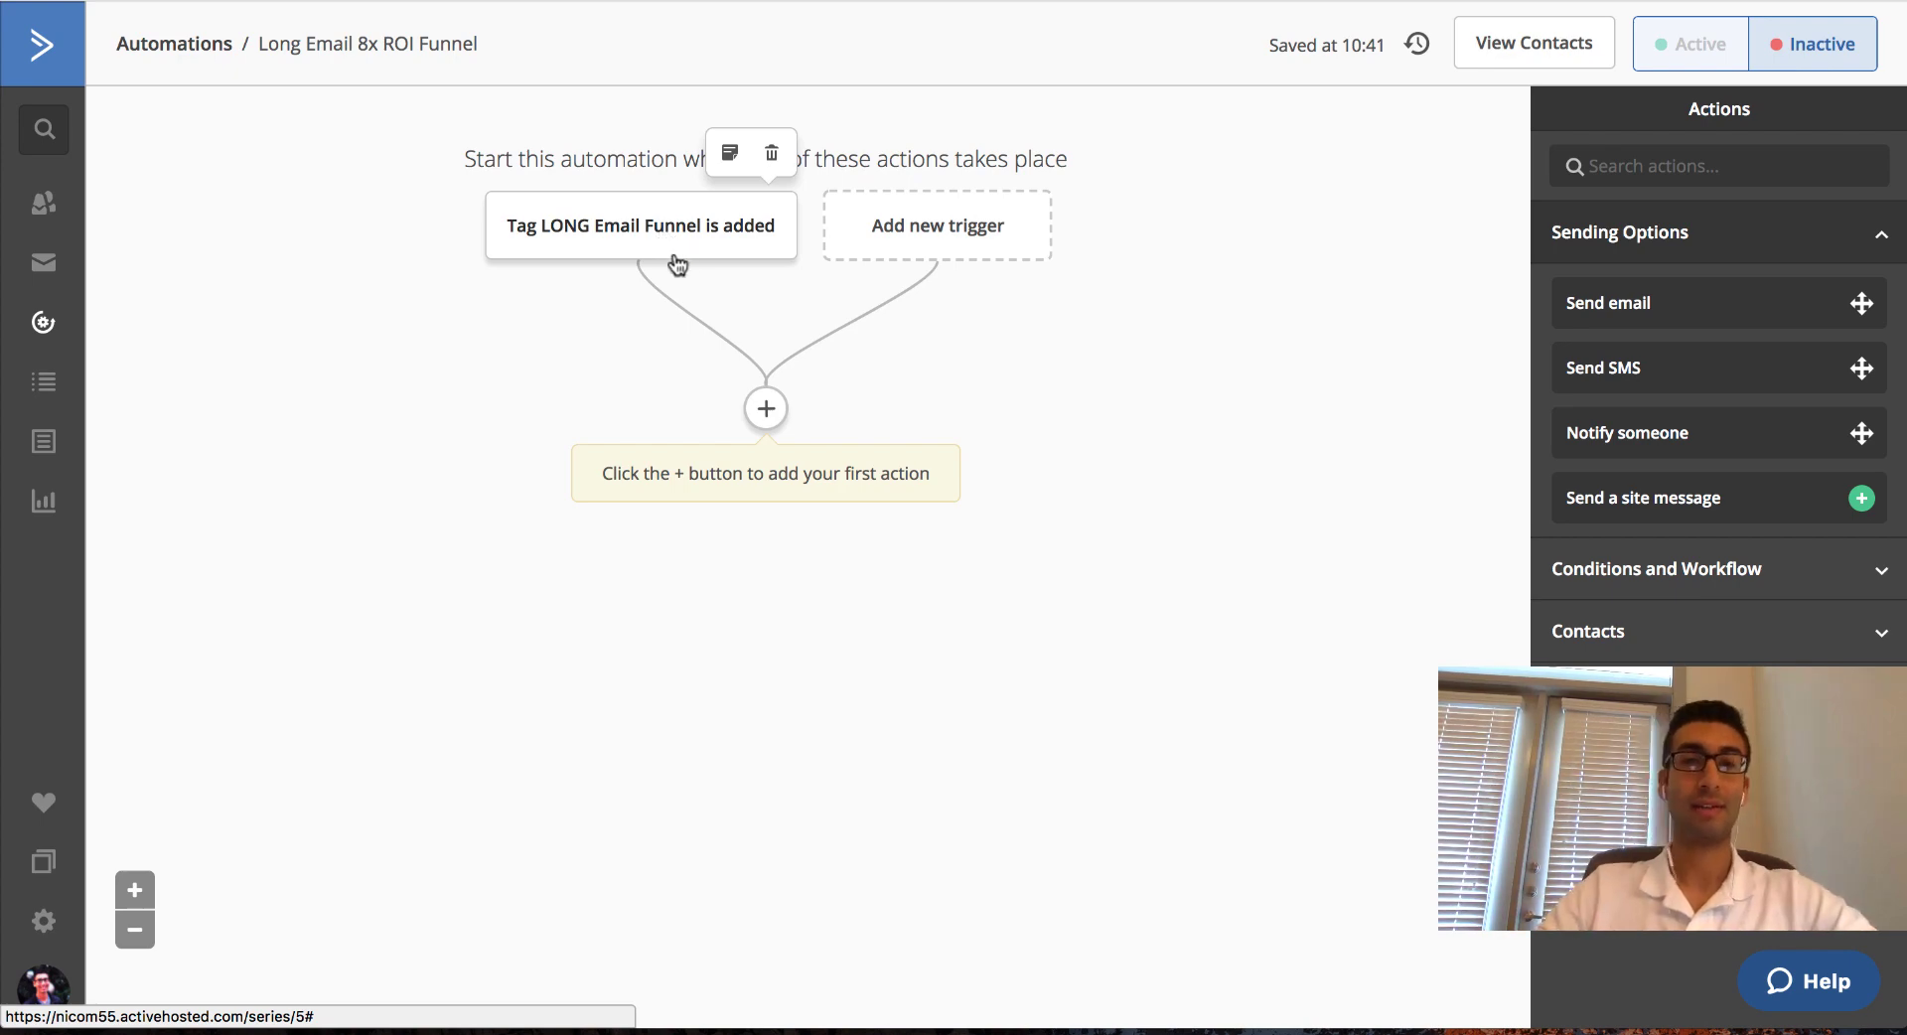
click(765, 409)
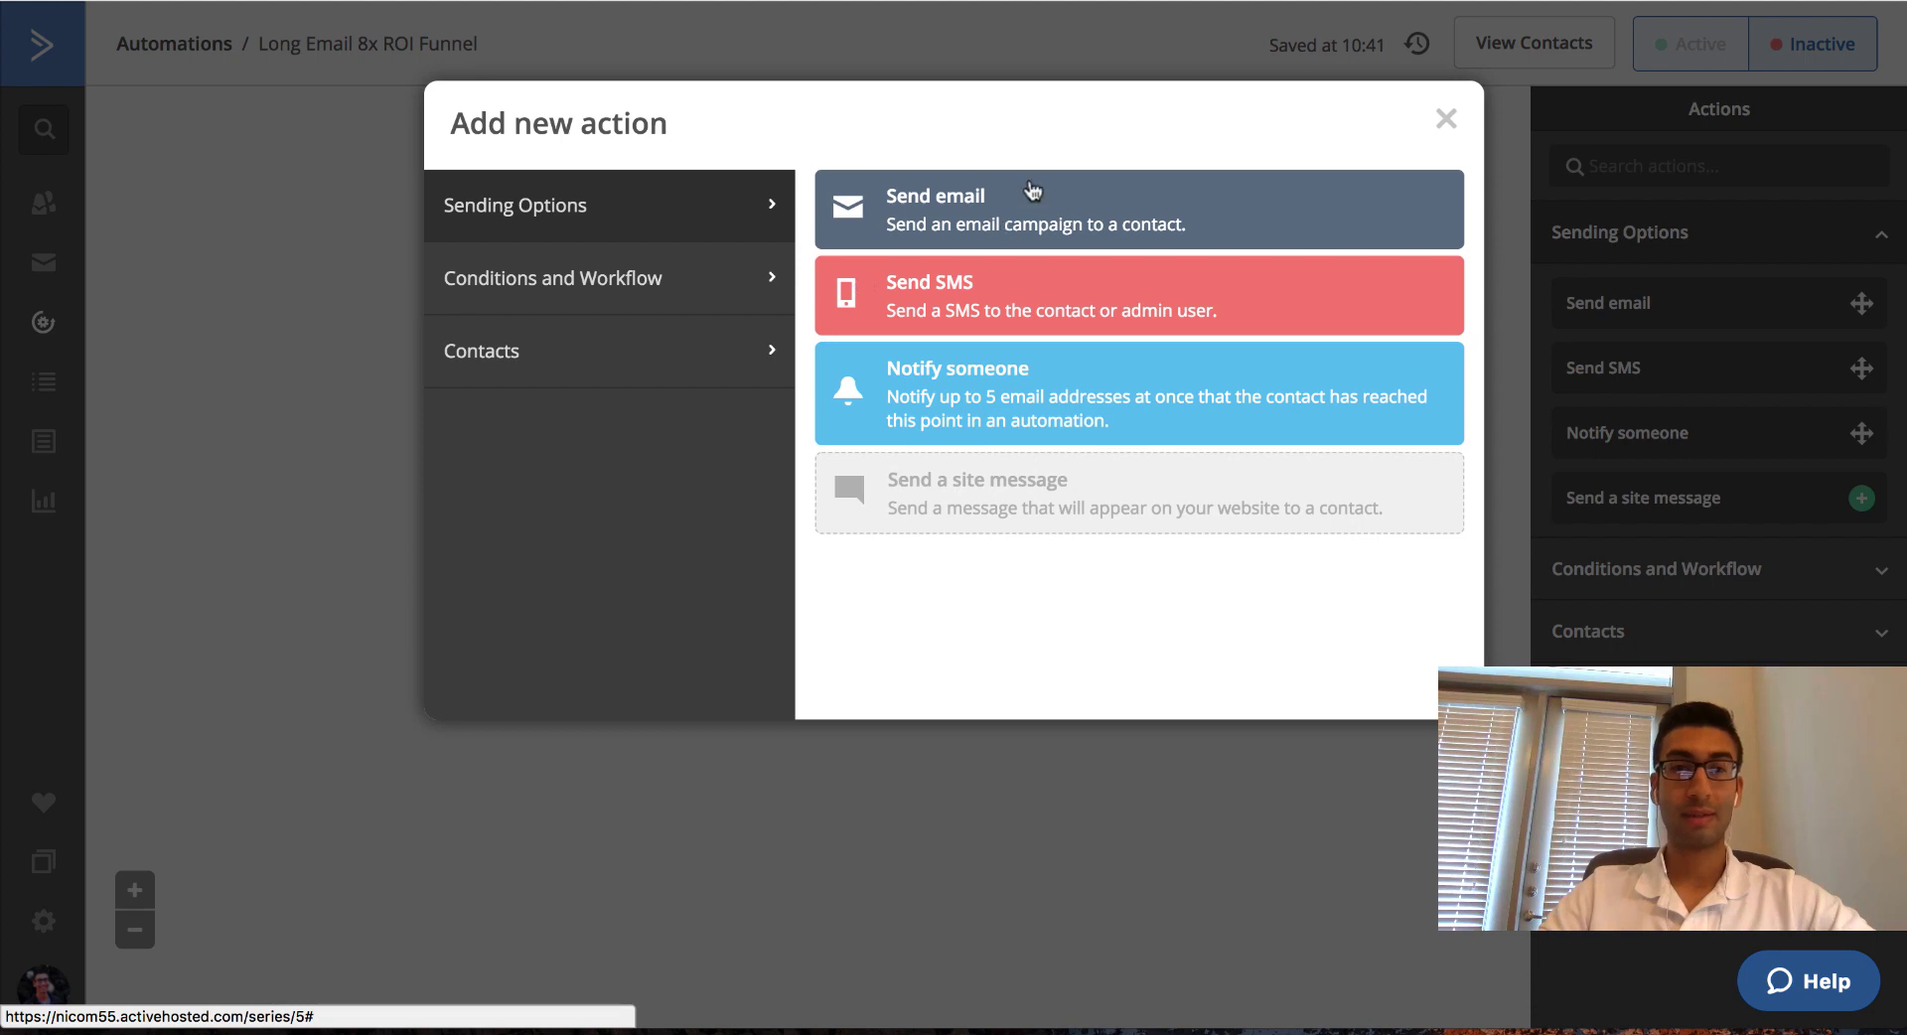
click(1114, 208)
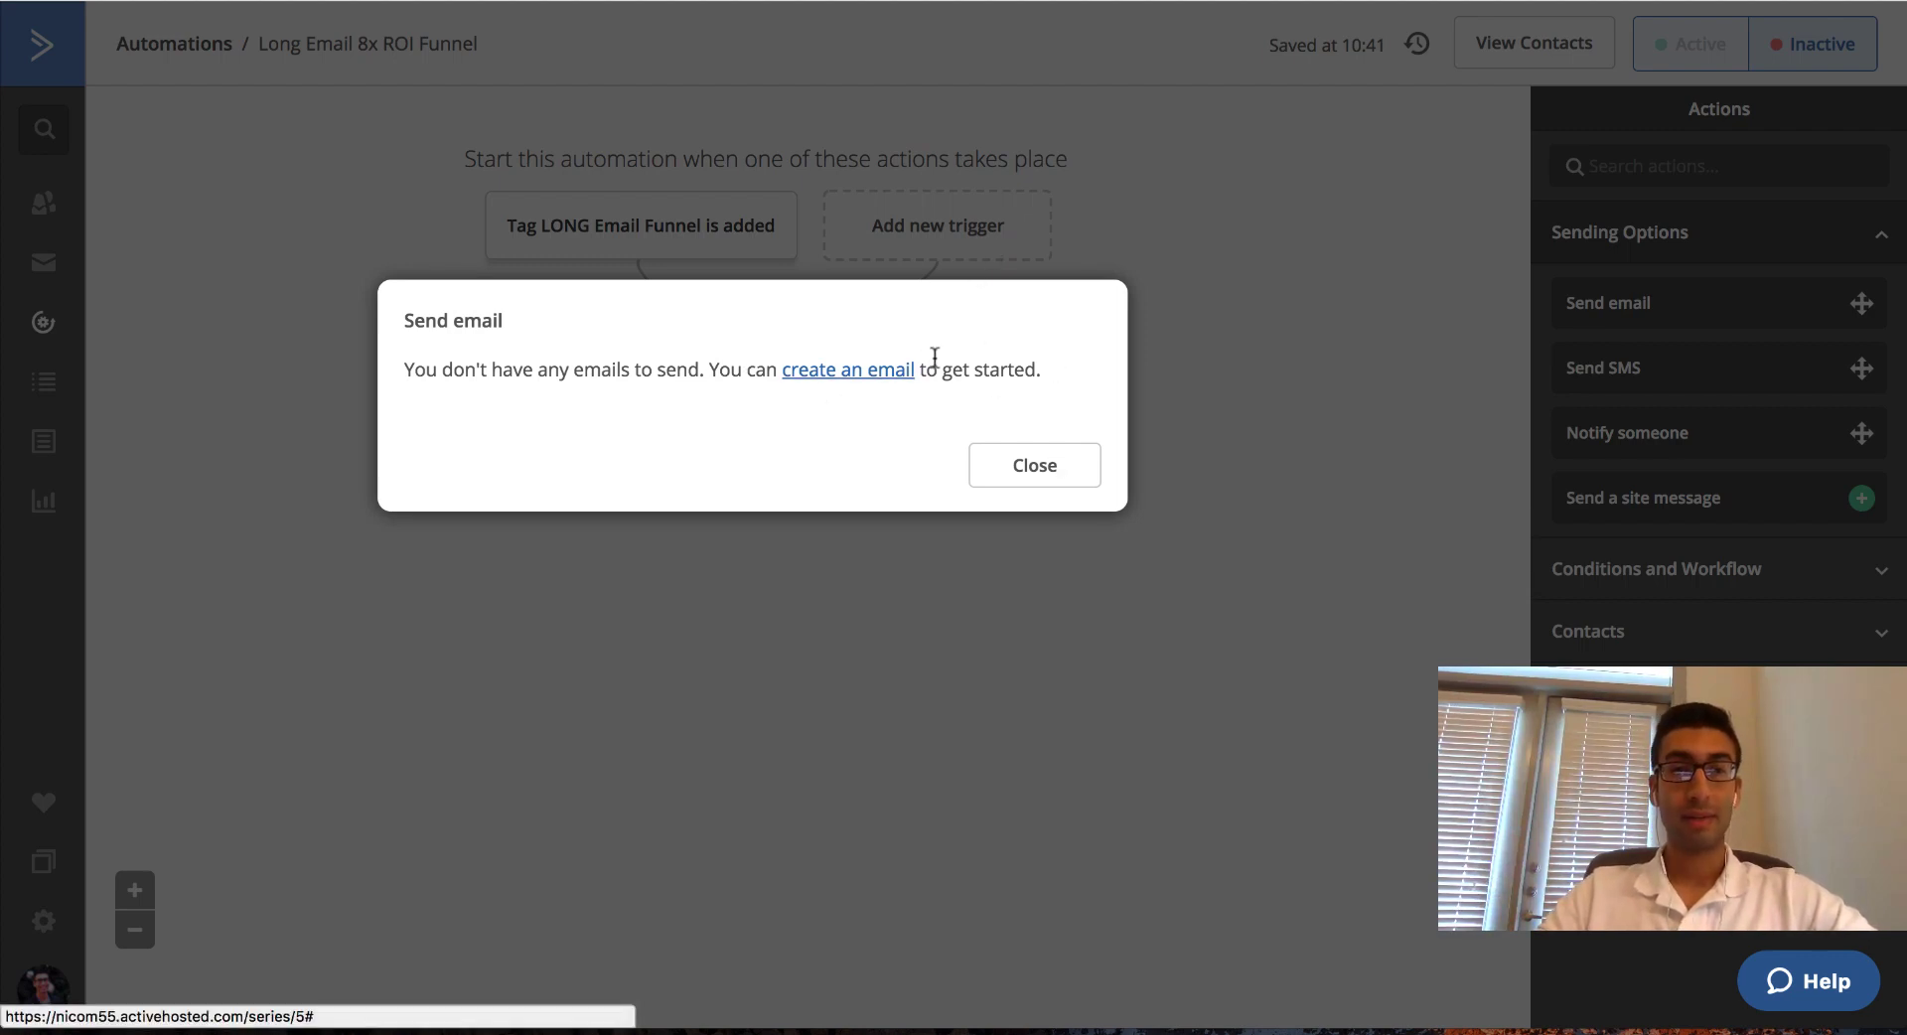
click(877, 371)
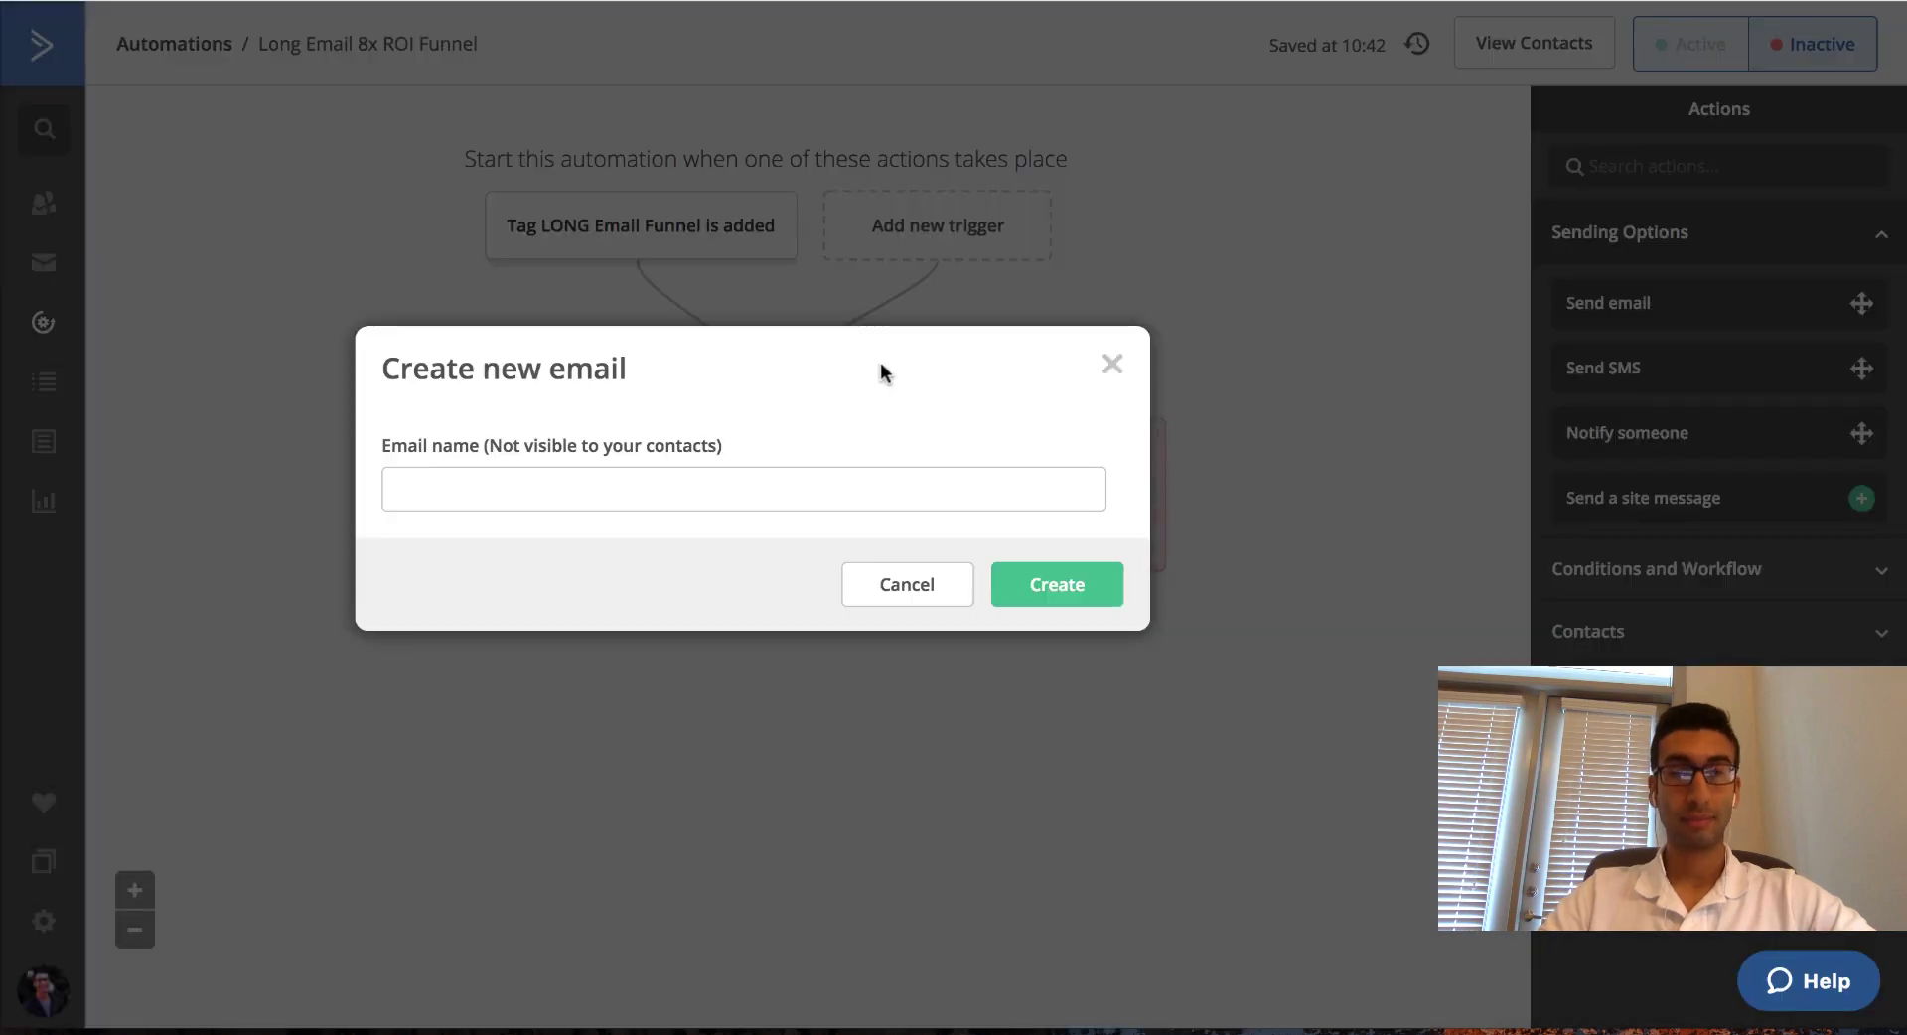
click(624, 490)
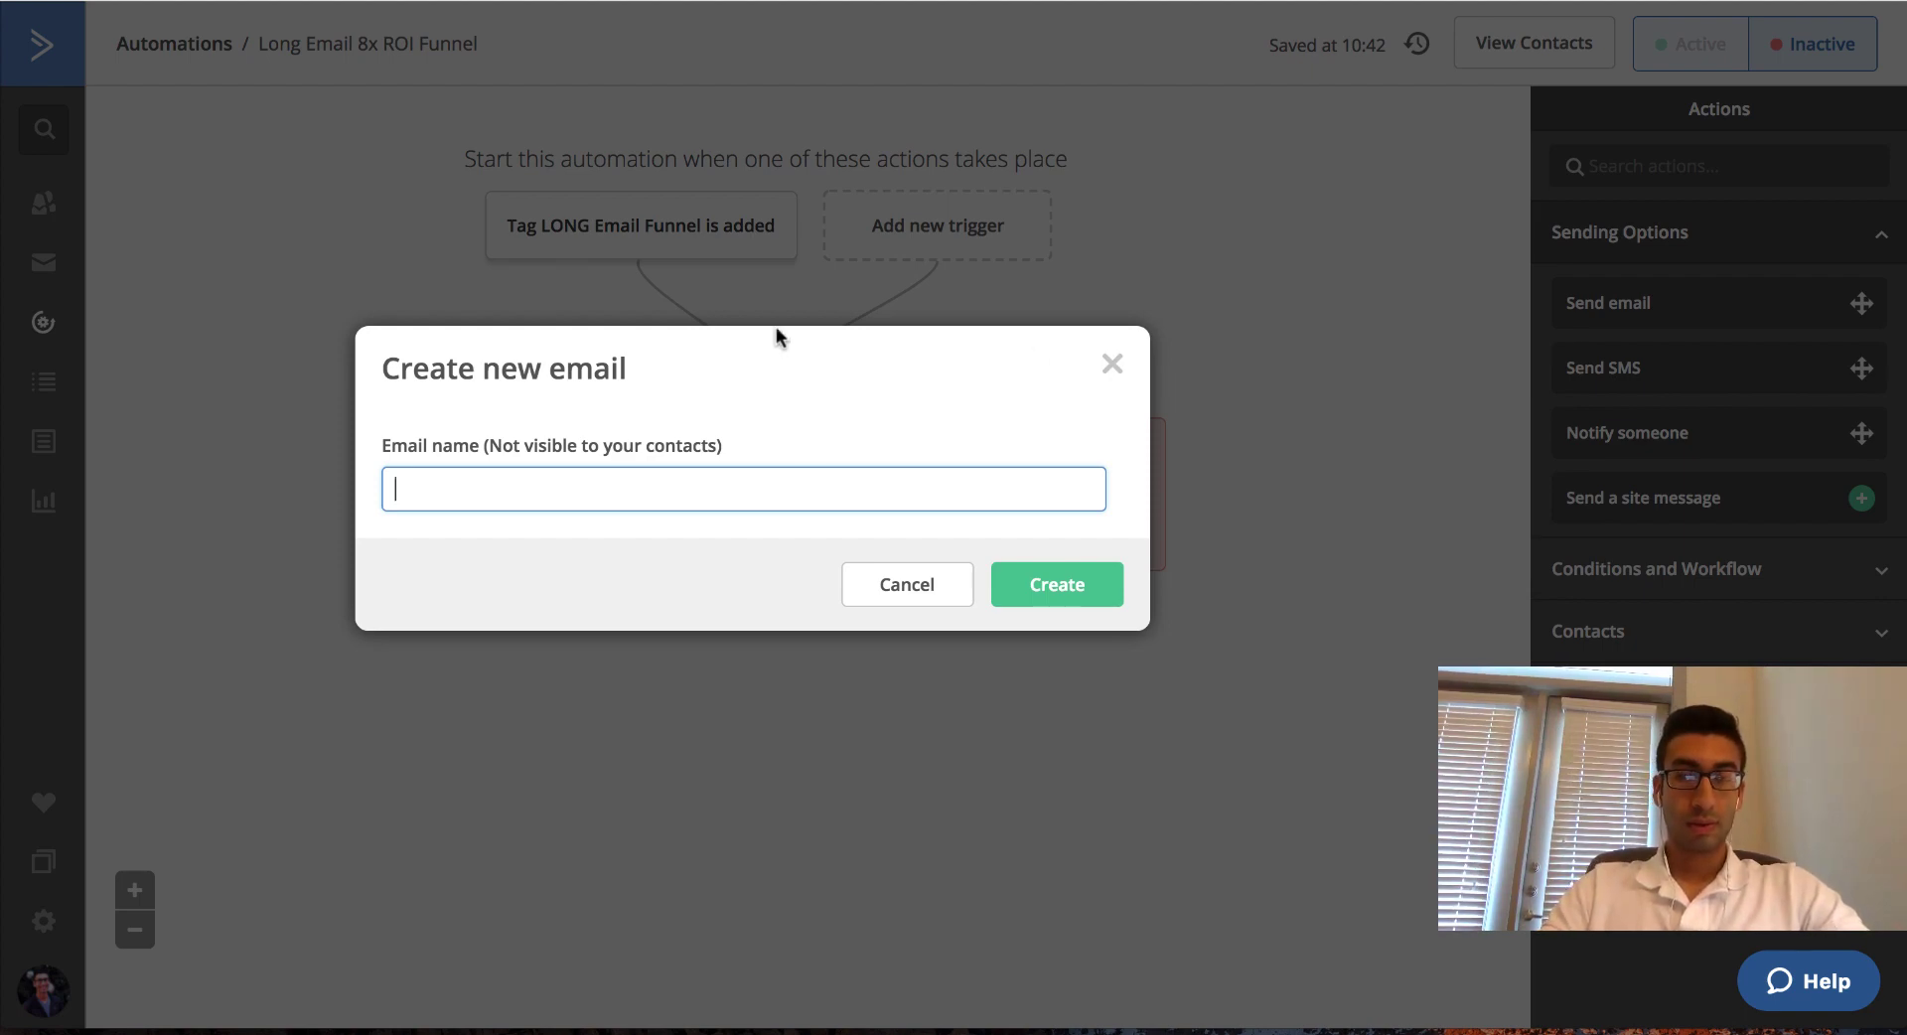
text(V)
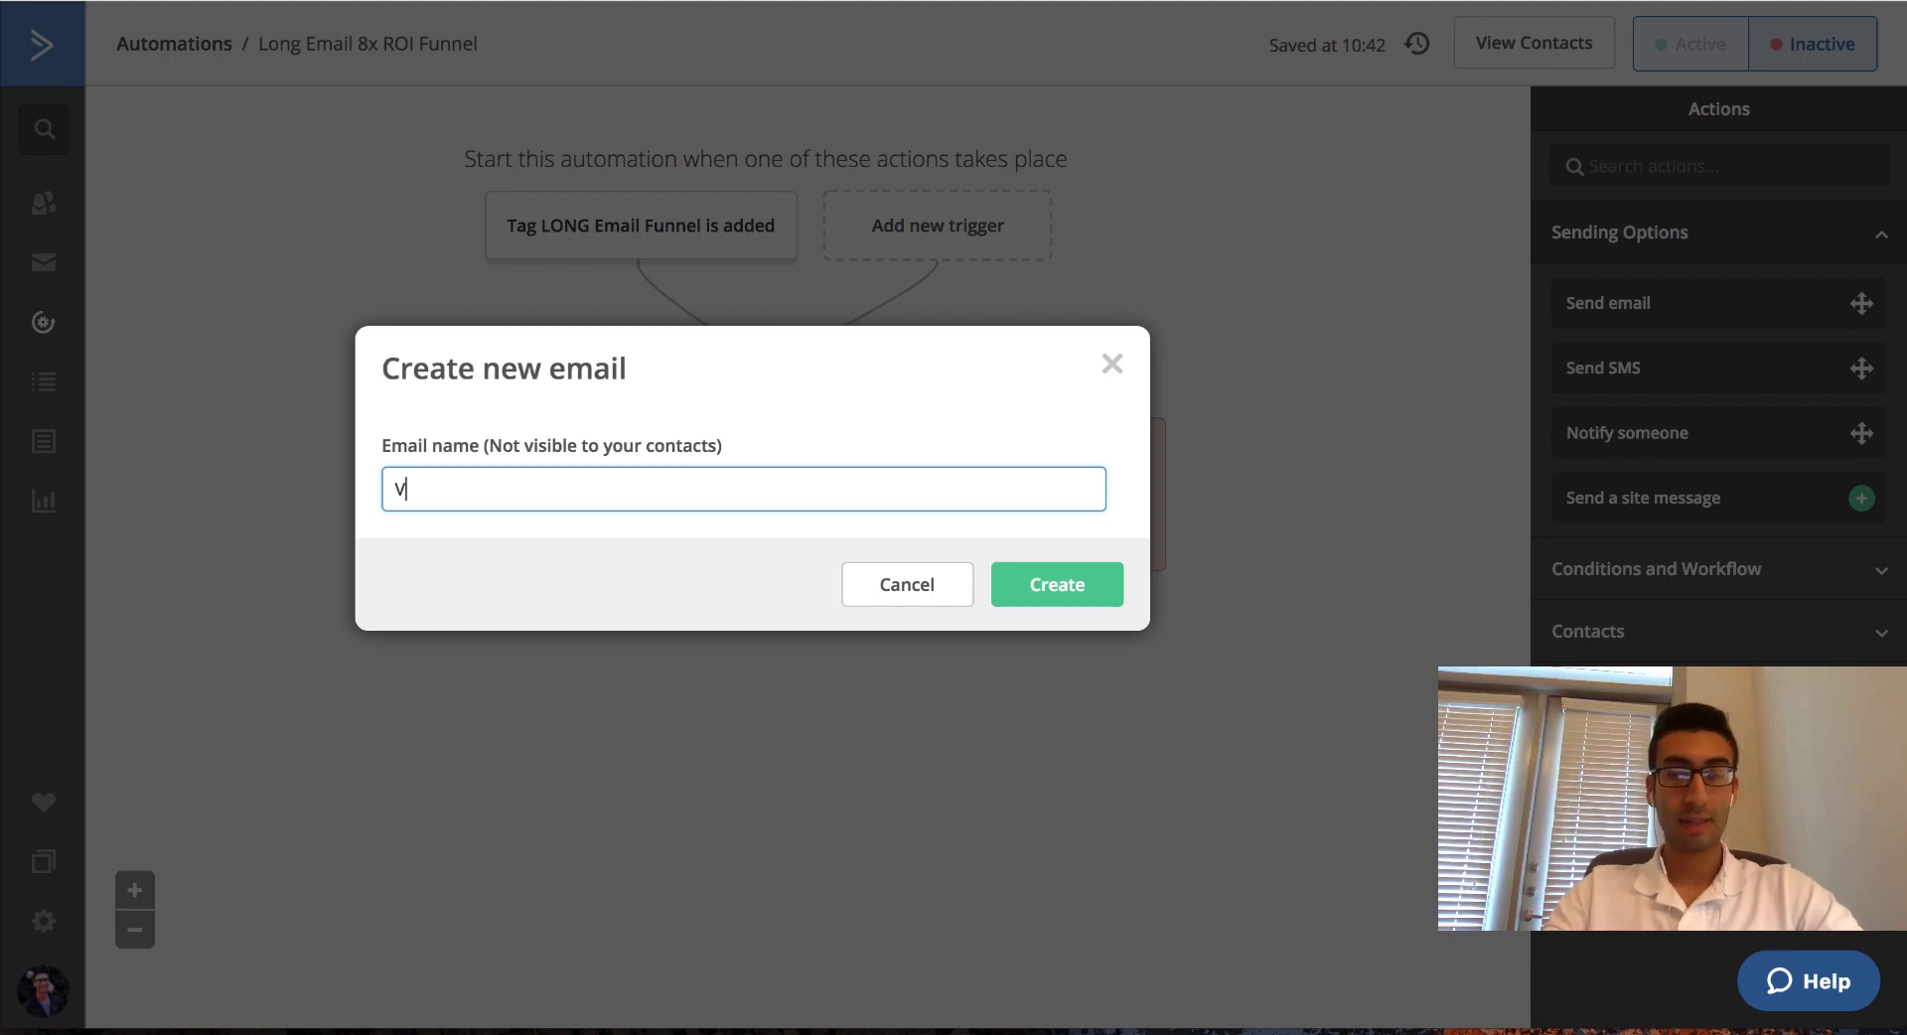
text(aluye)
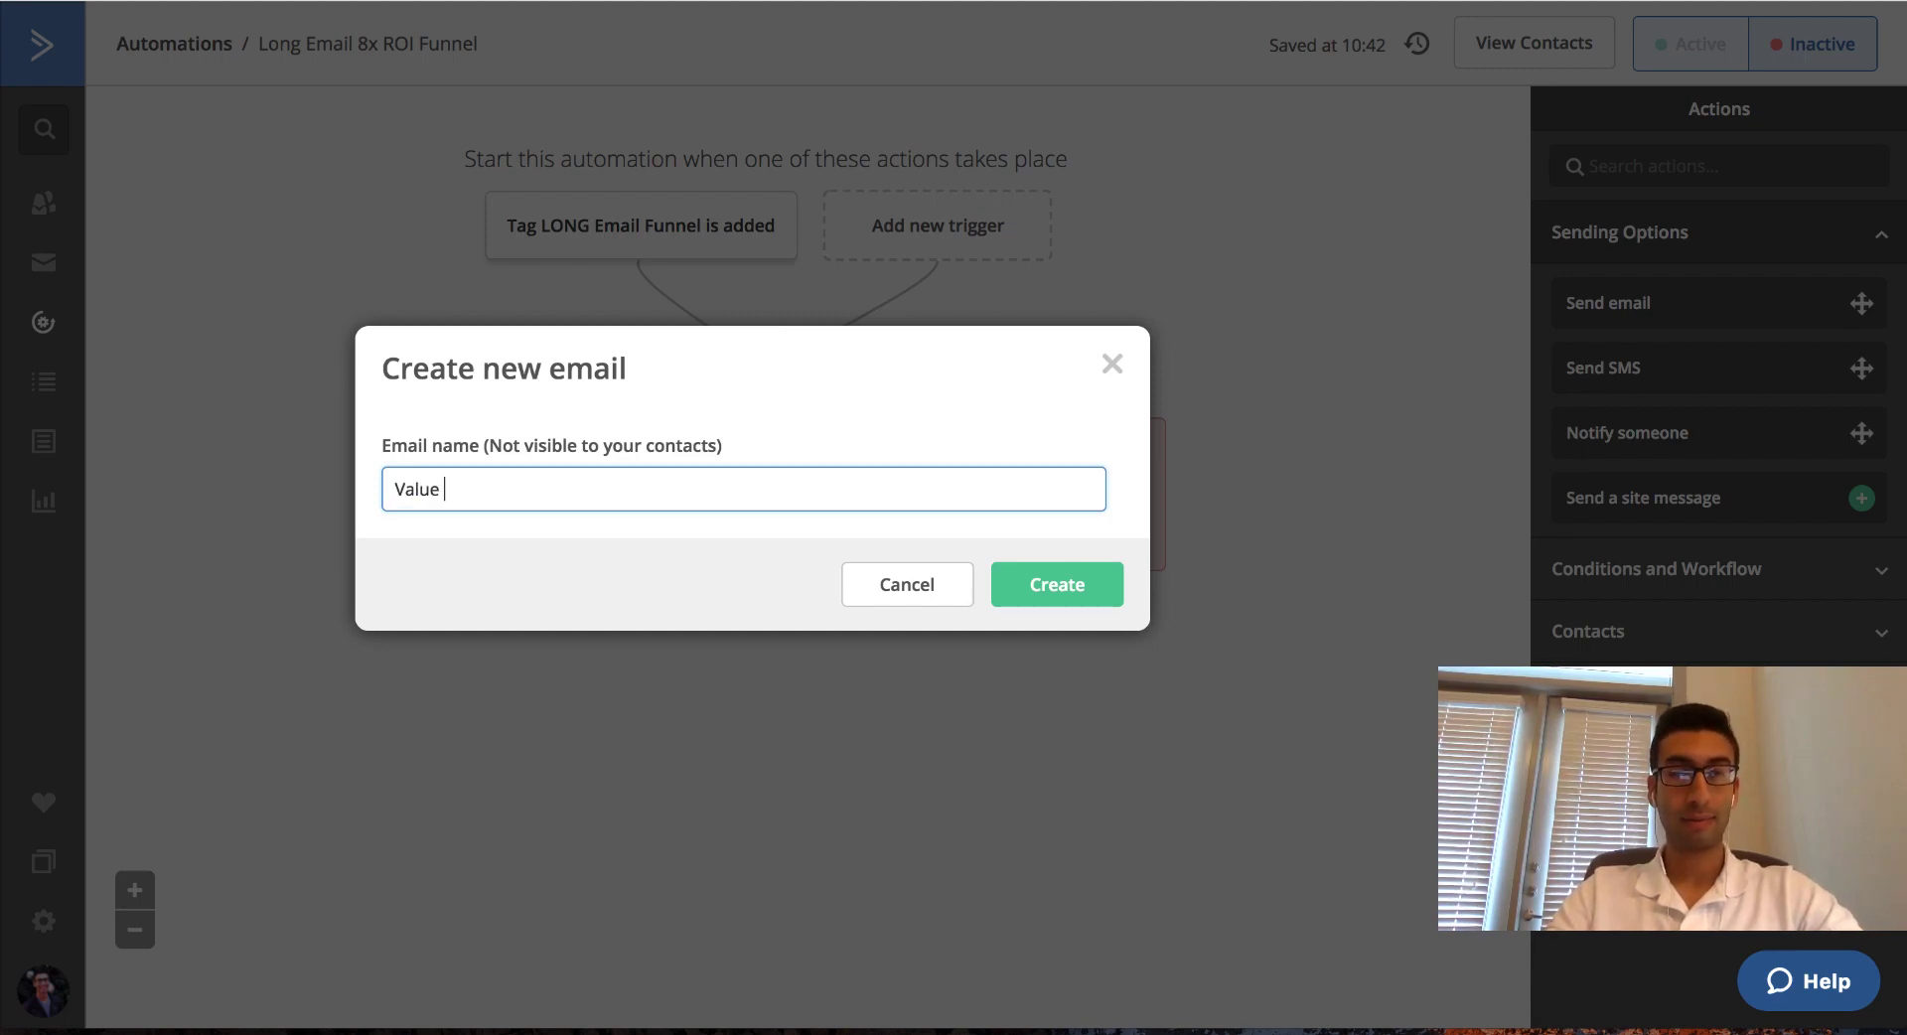
text(Email 1)
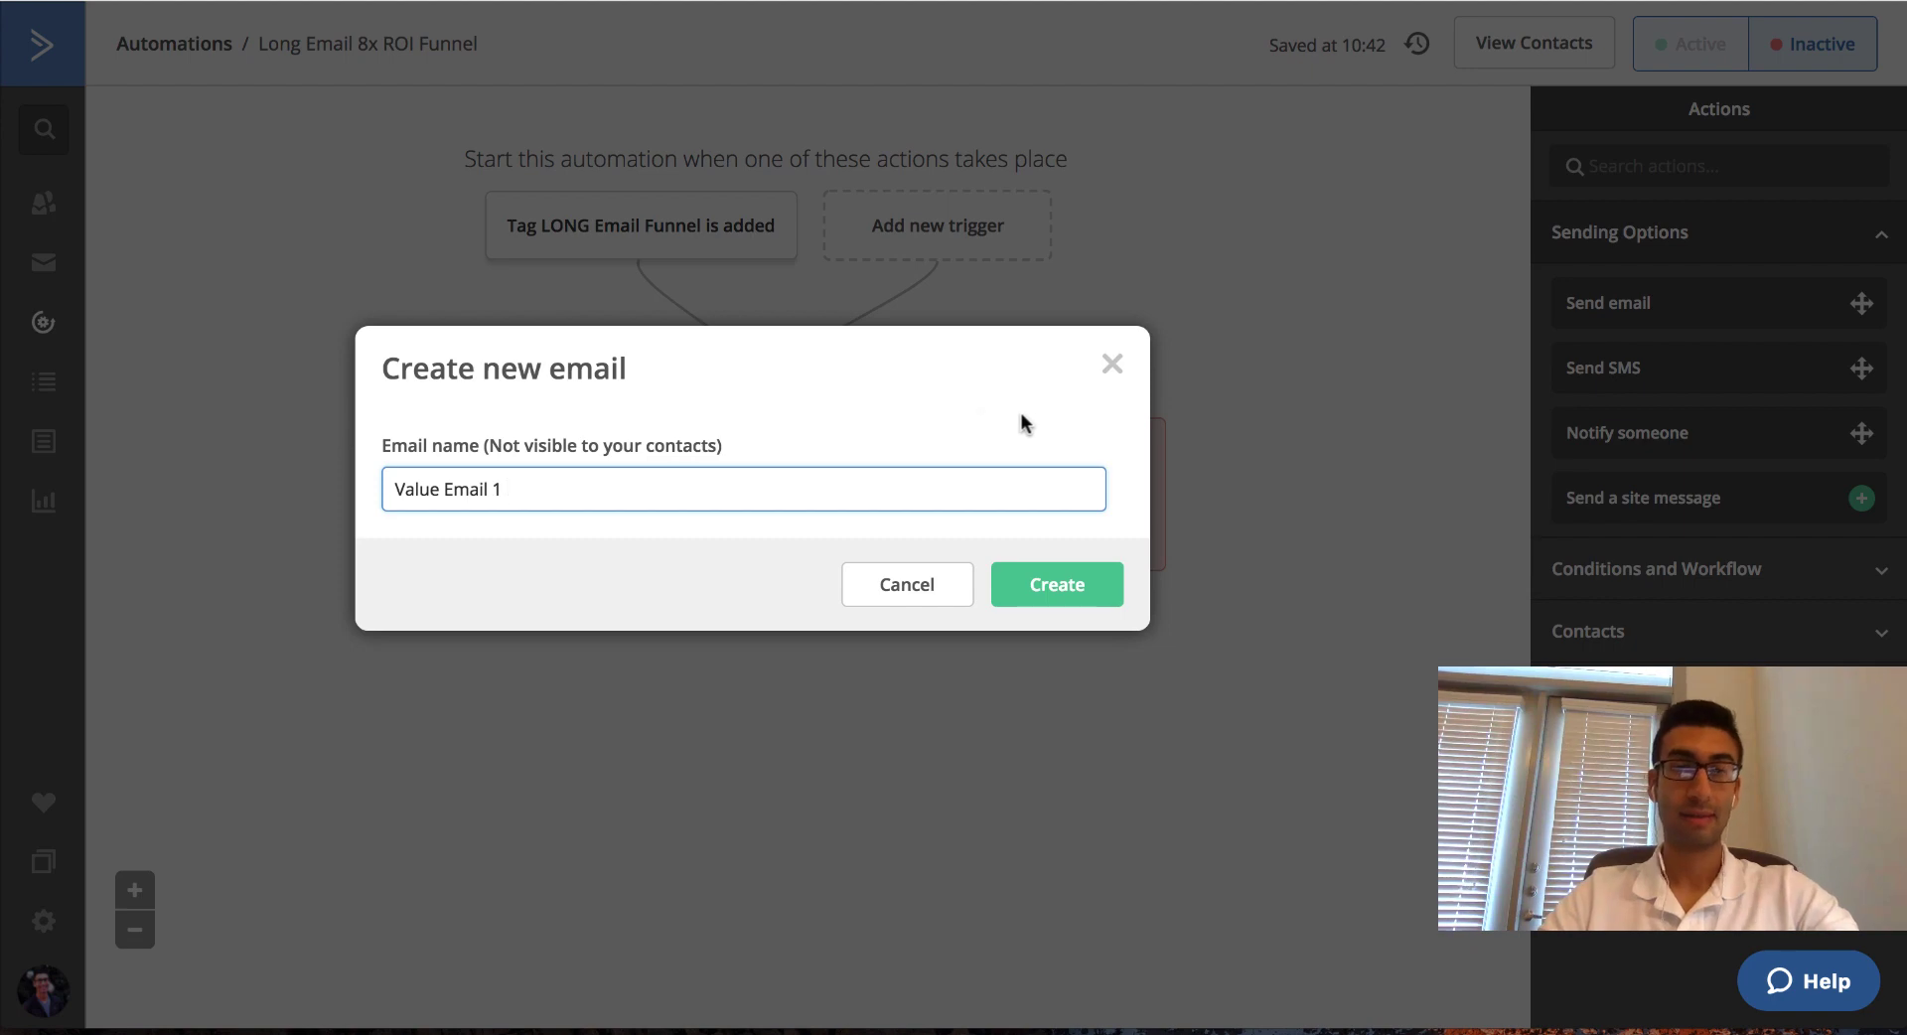
click(1044, 587)
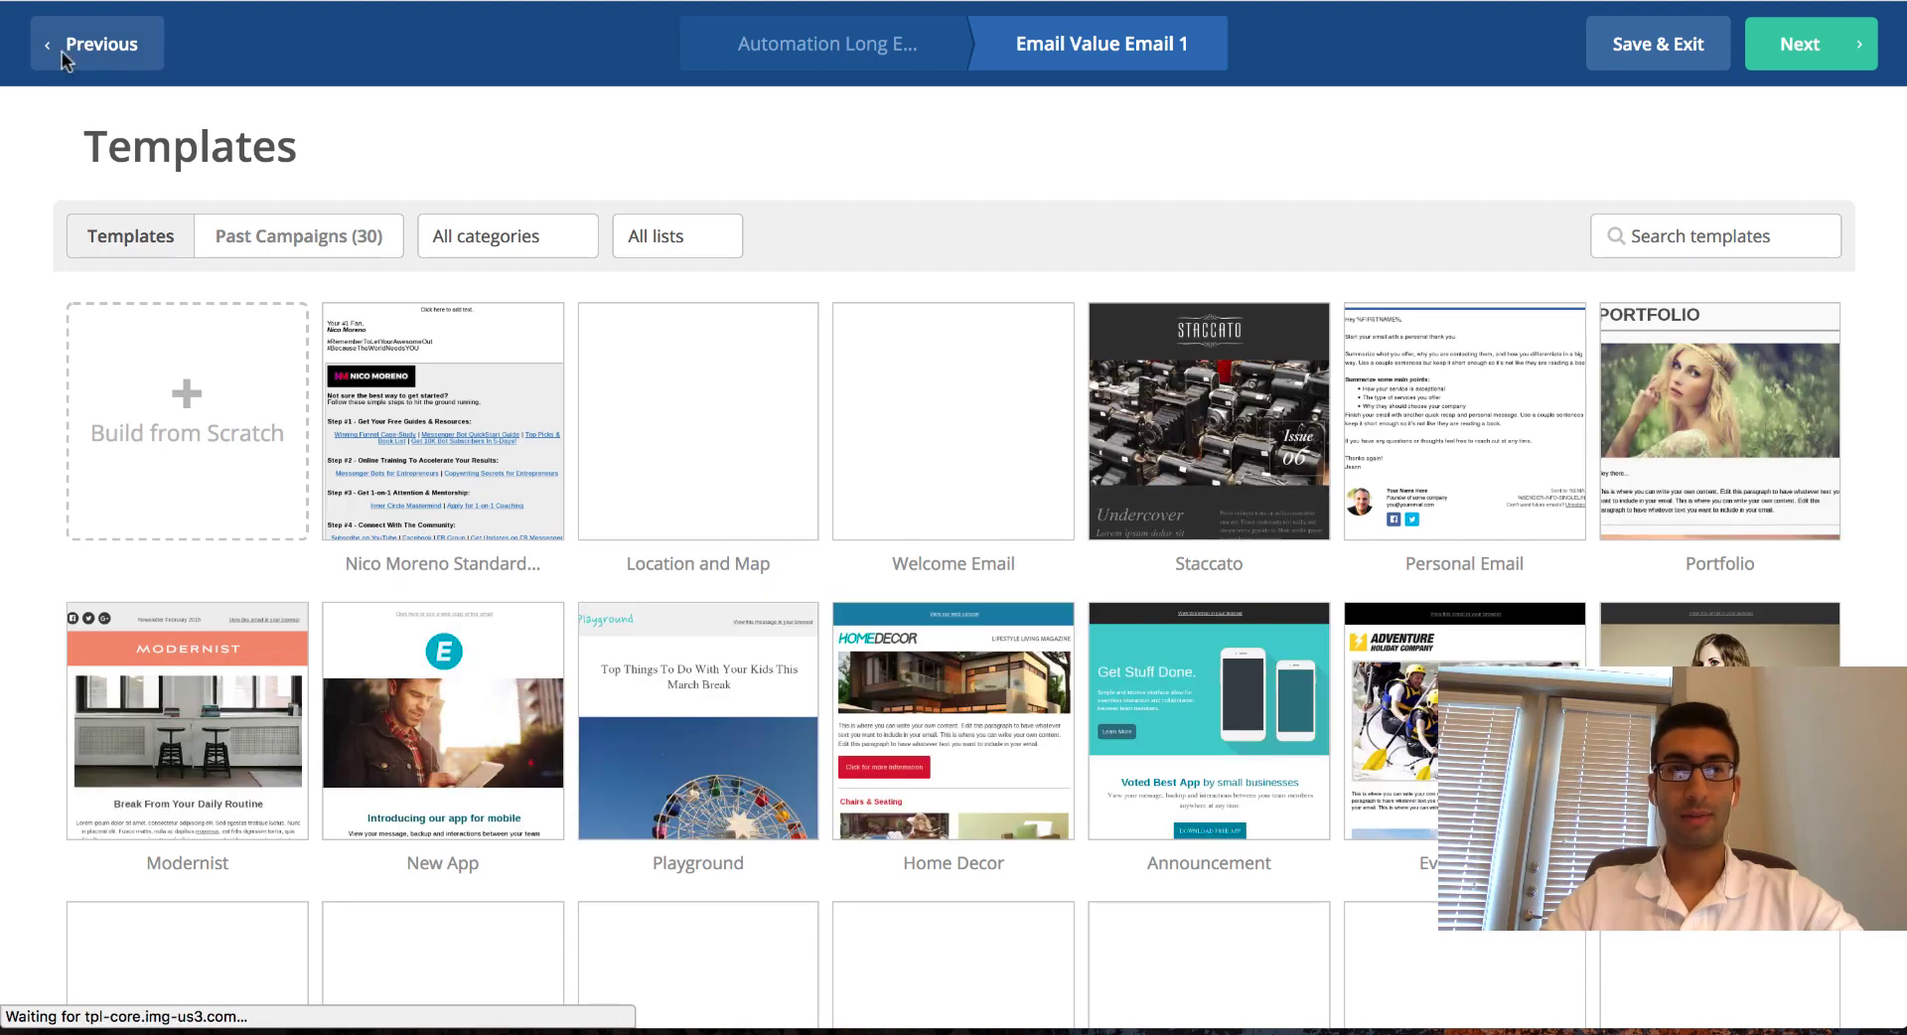
click(63, 50)
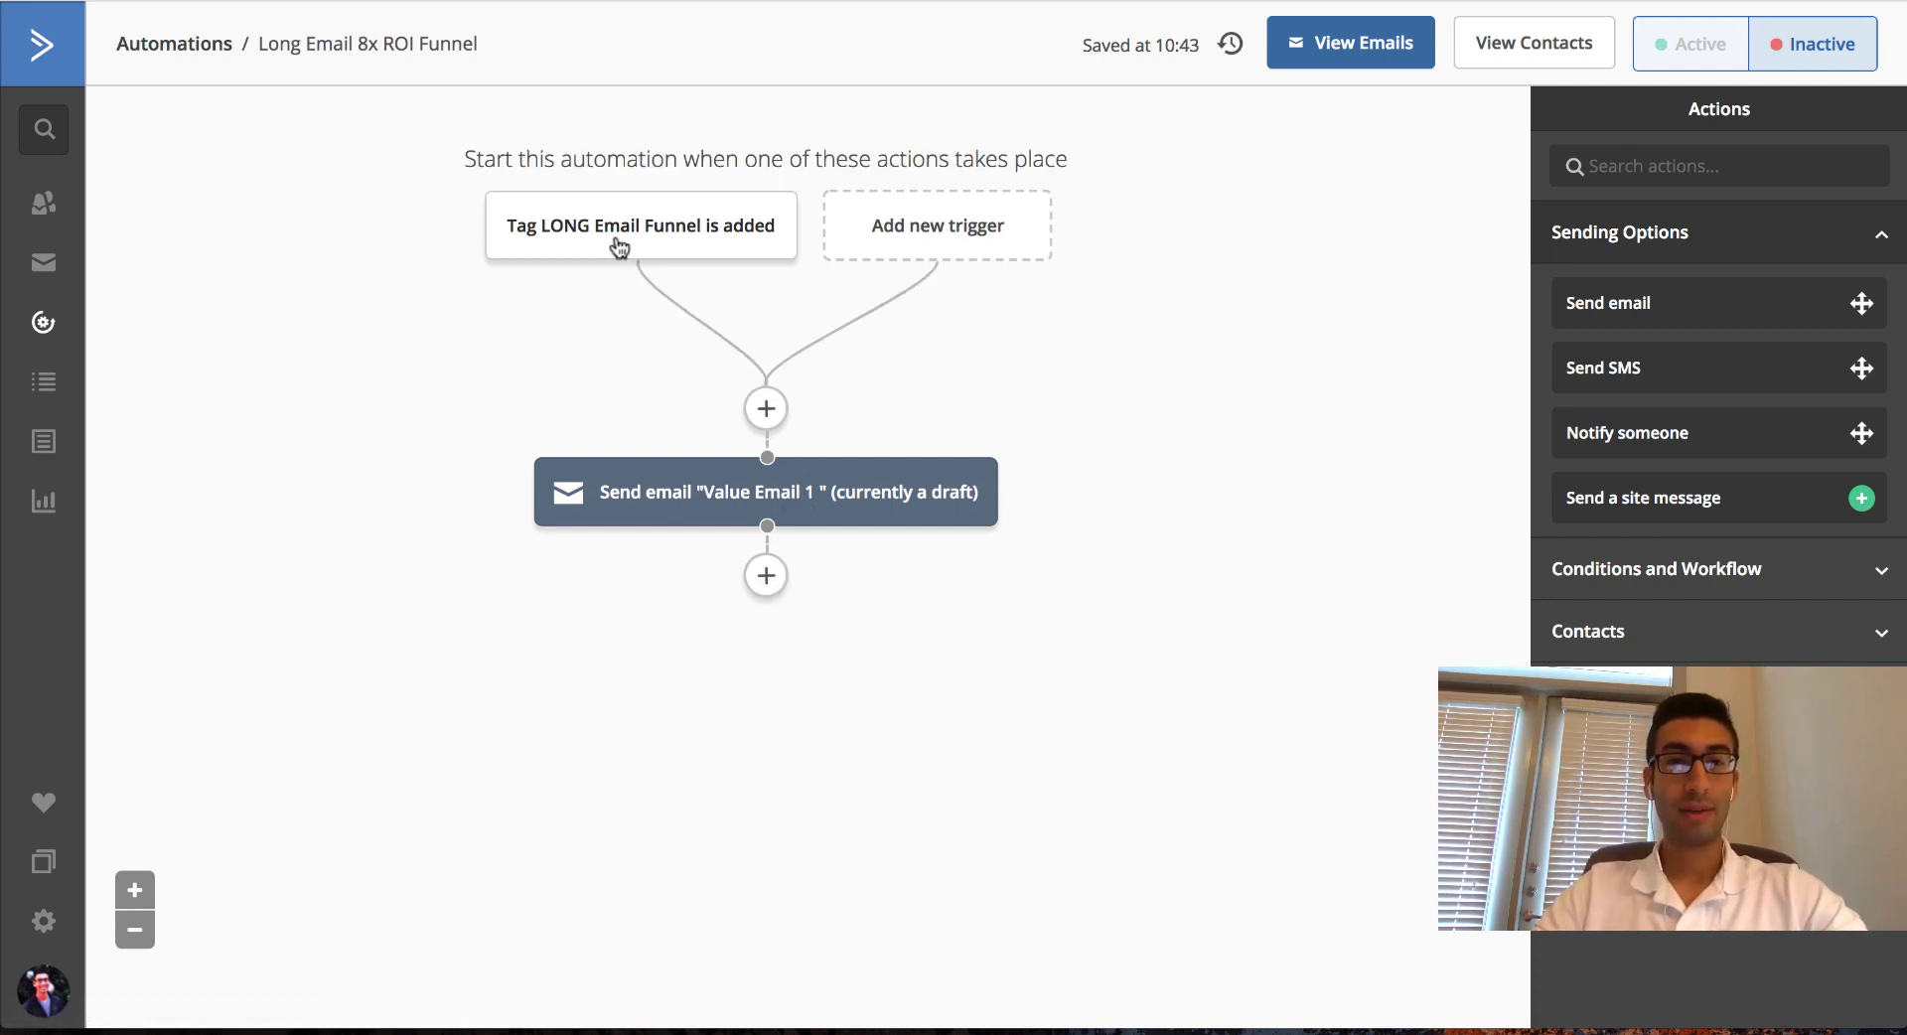
Add a wait action of 1 day after the "Value Email 1" send action.
click(766, 576)
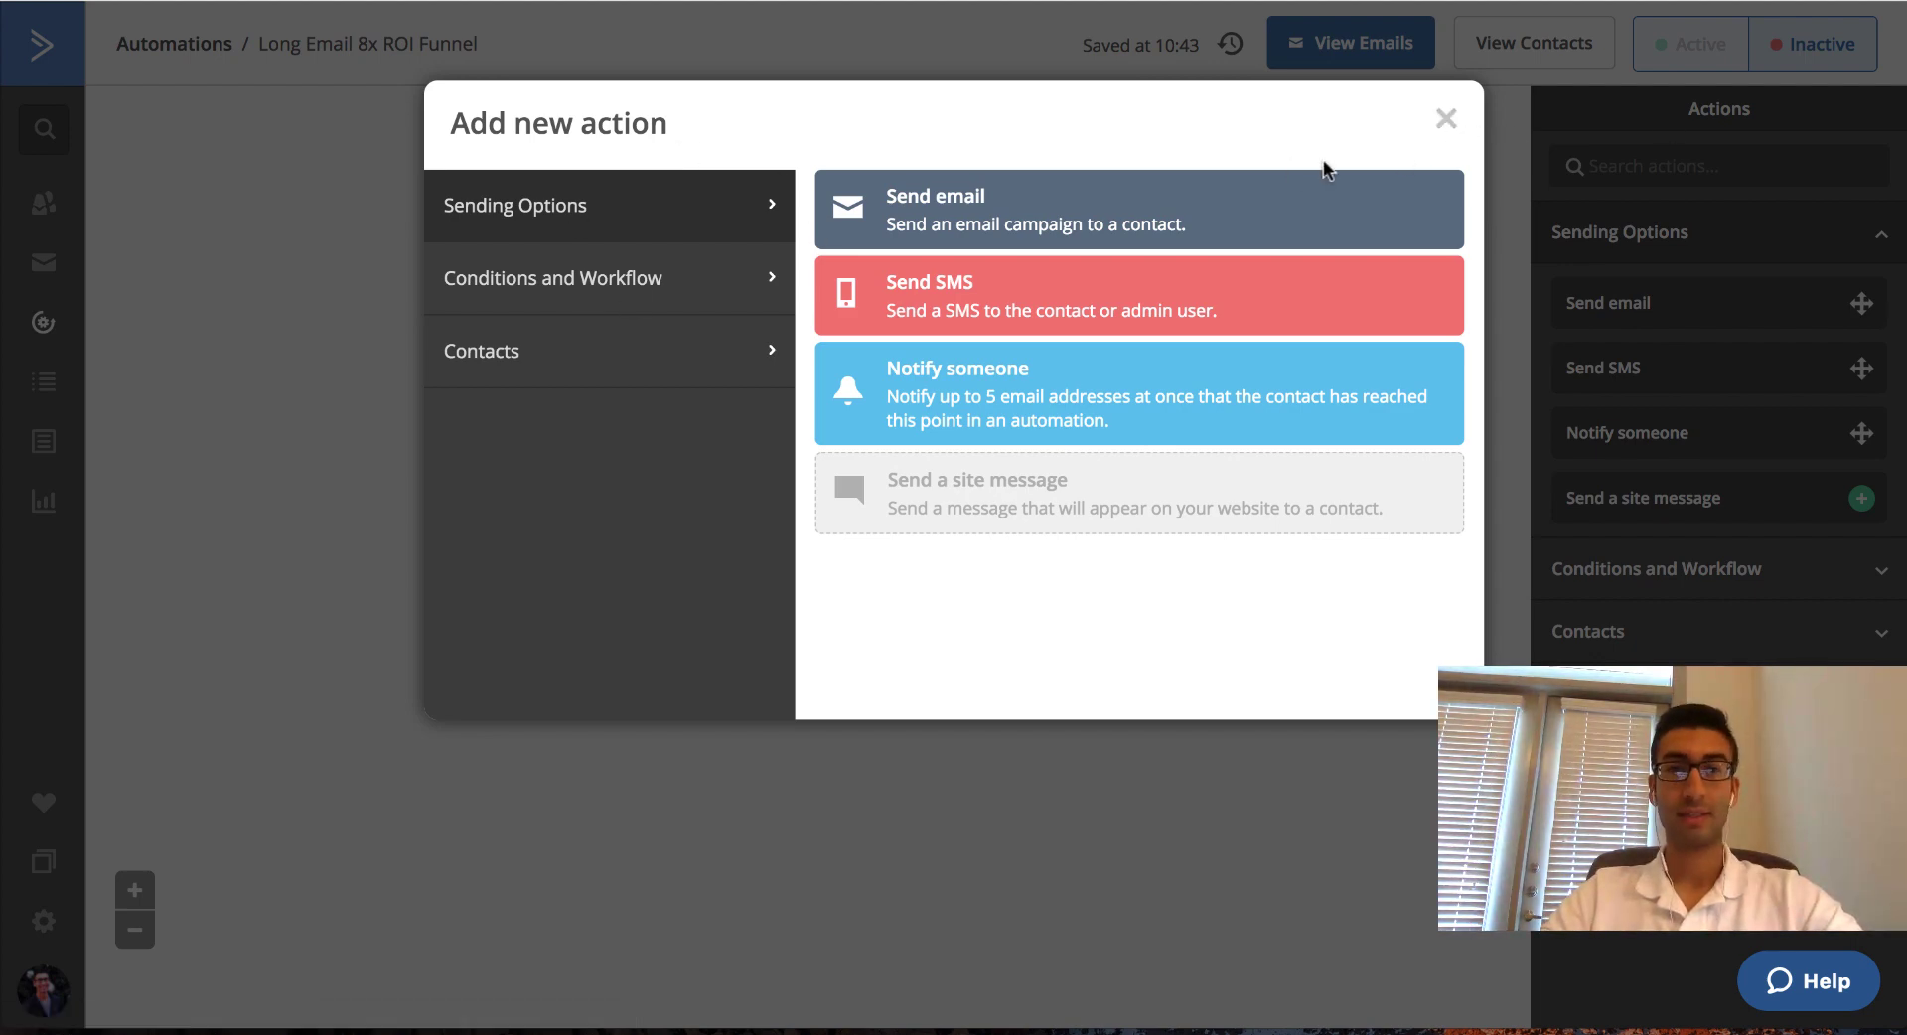
click(597, 284)
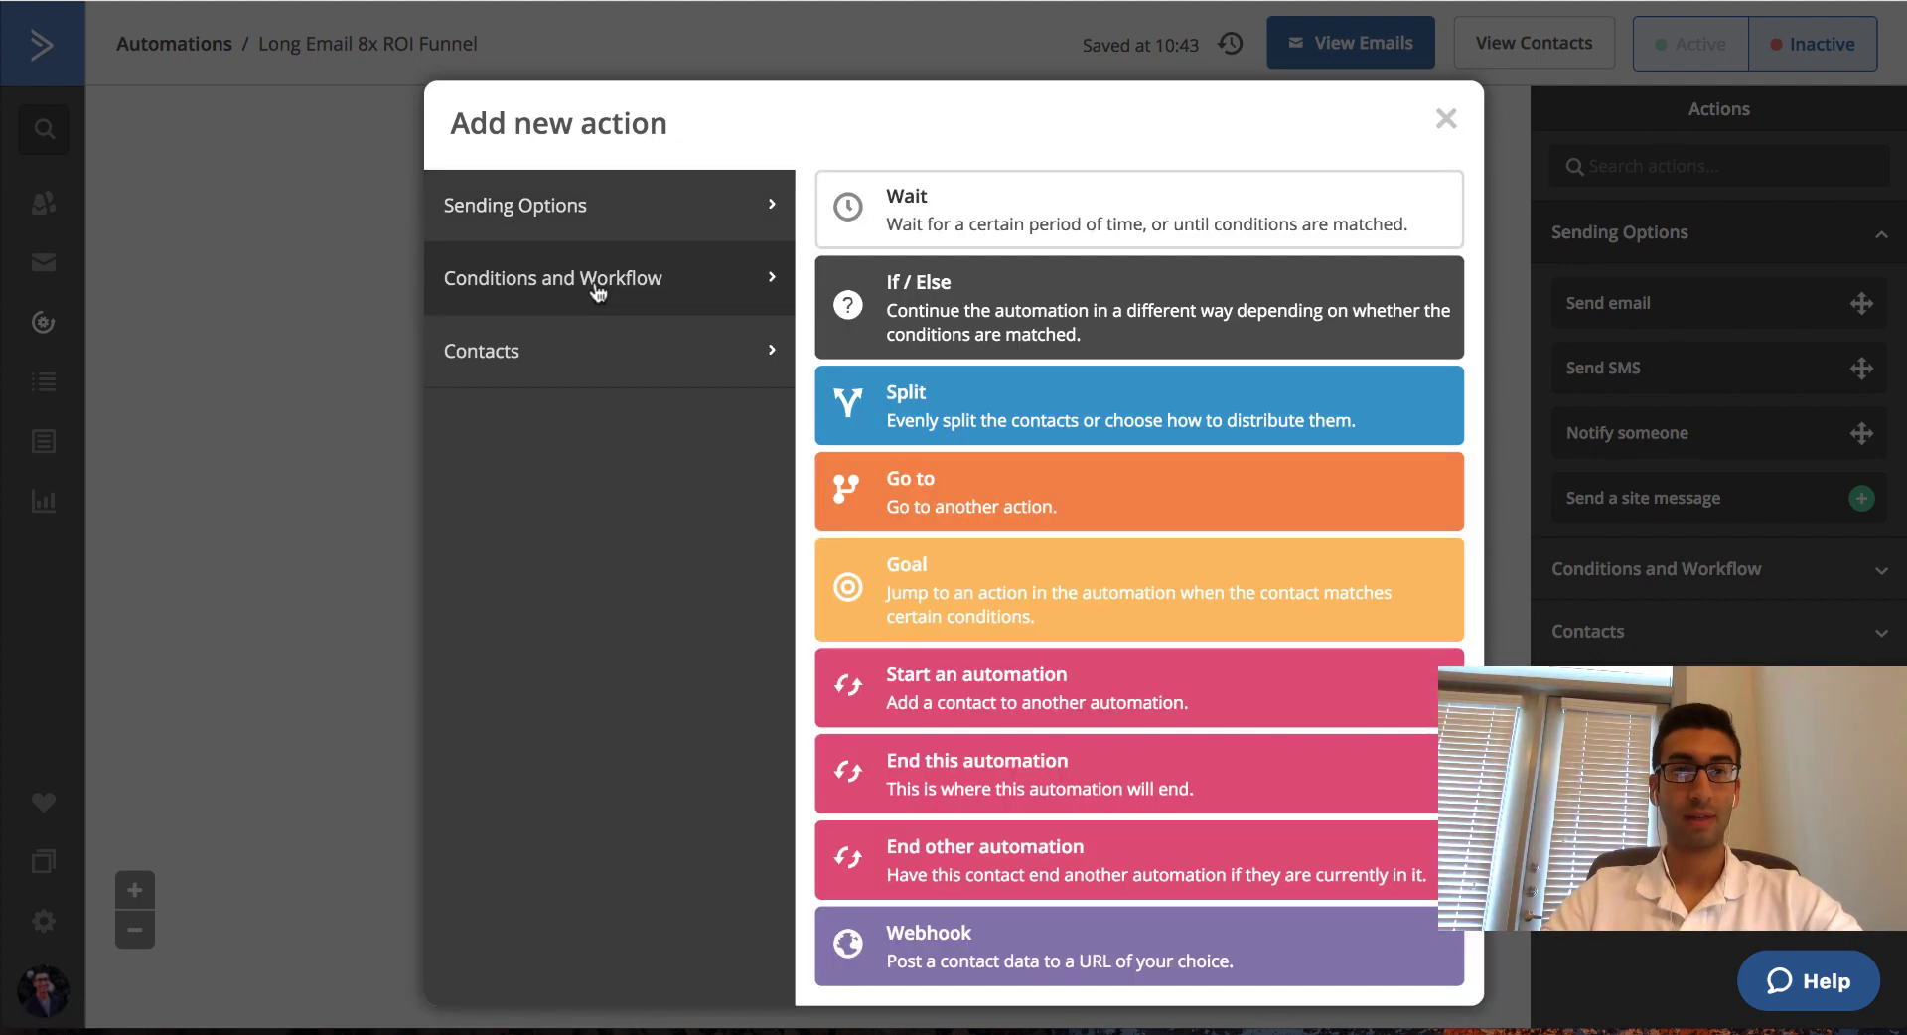
click(1041, 216)
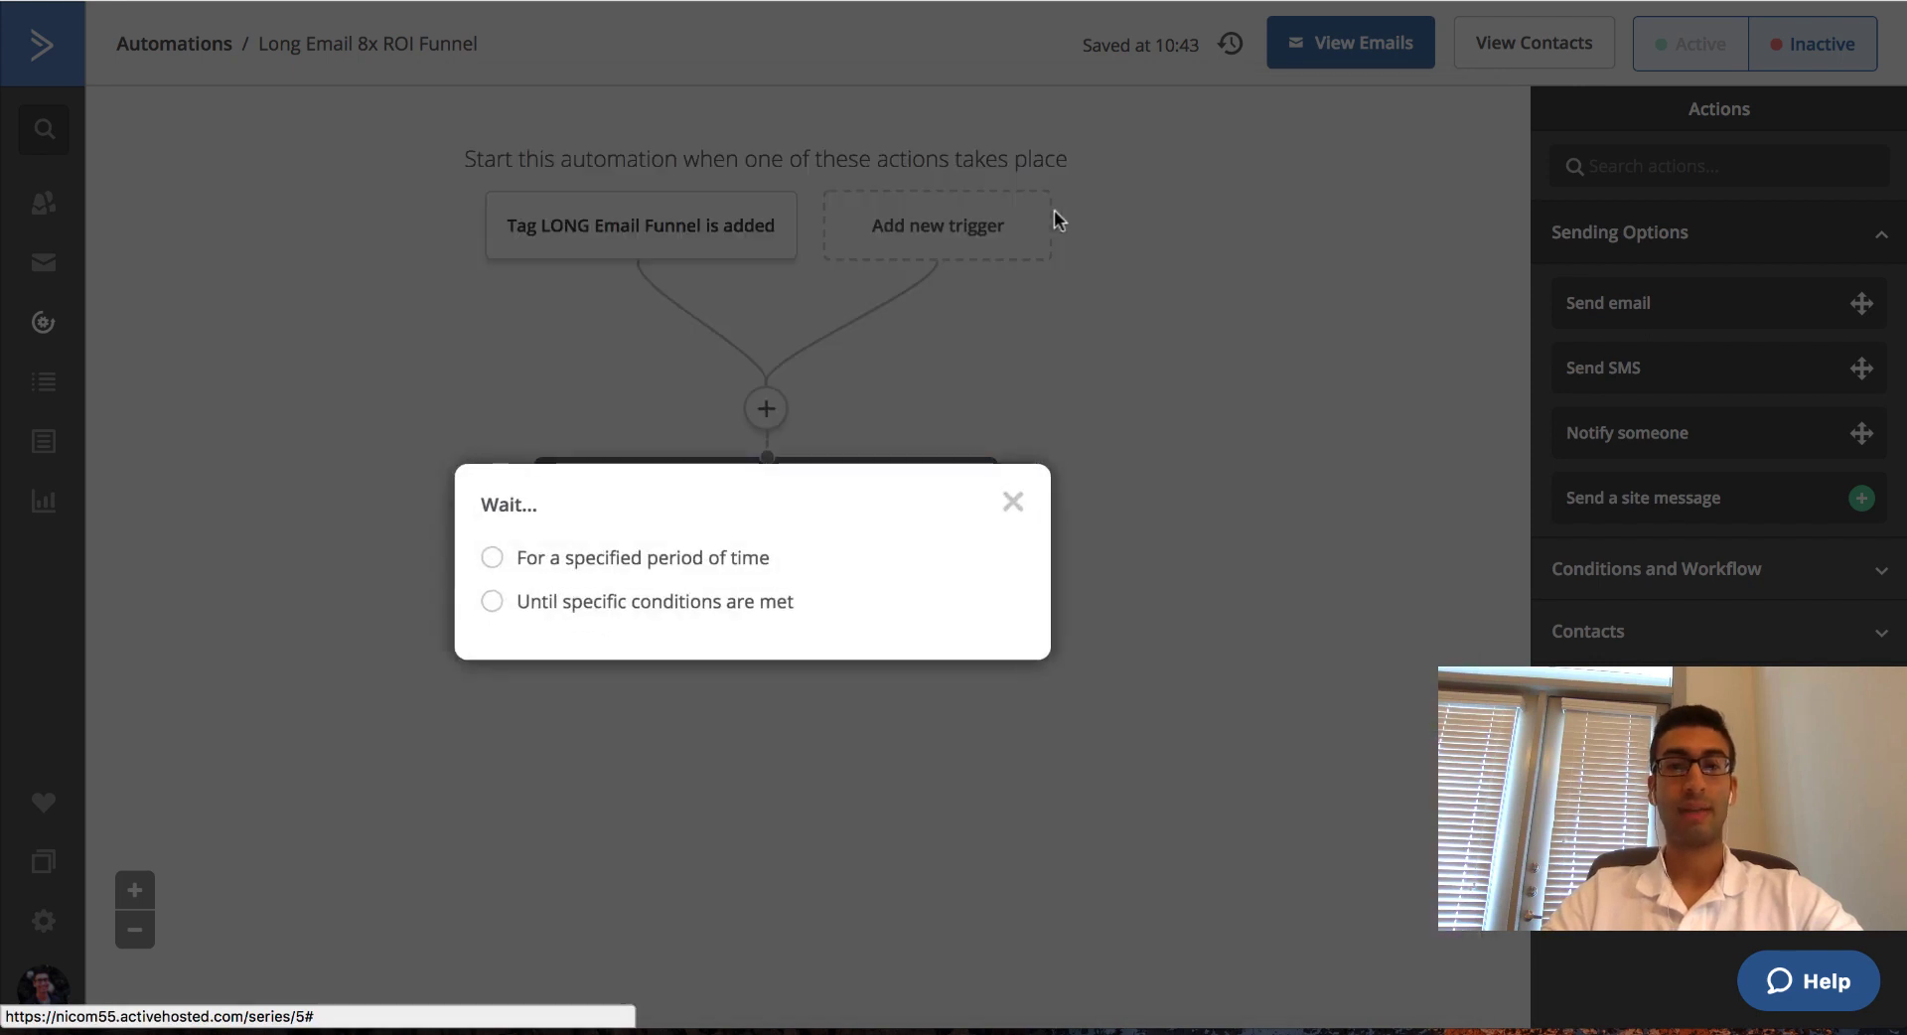
click(492, 559)
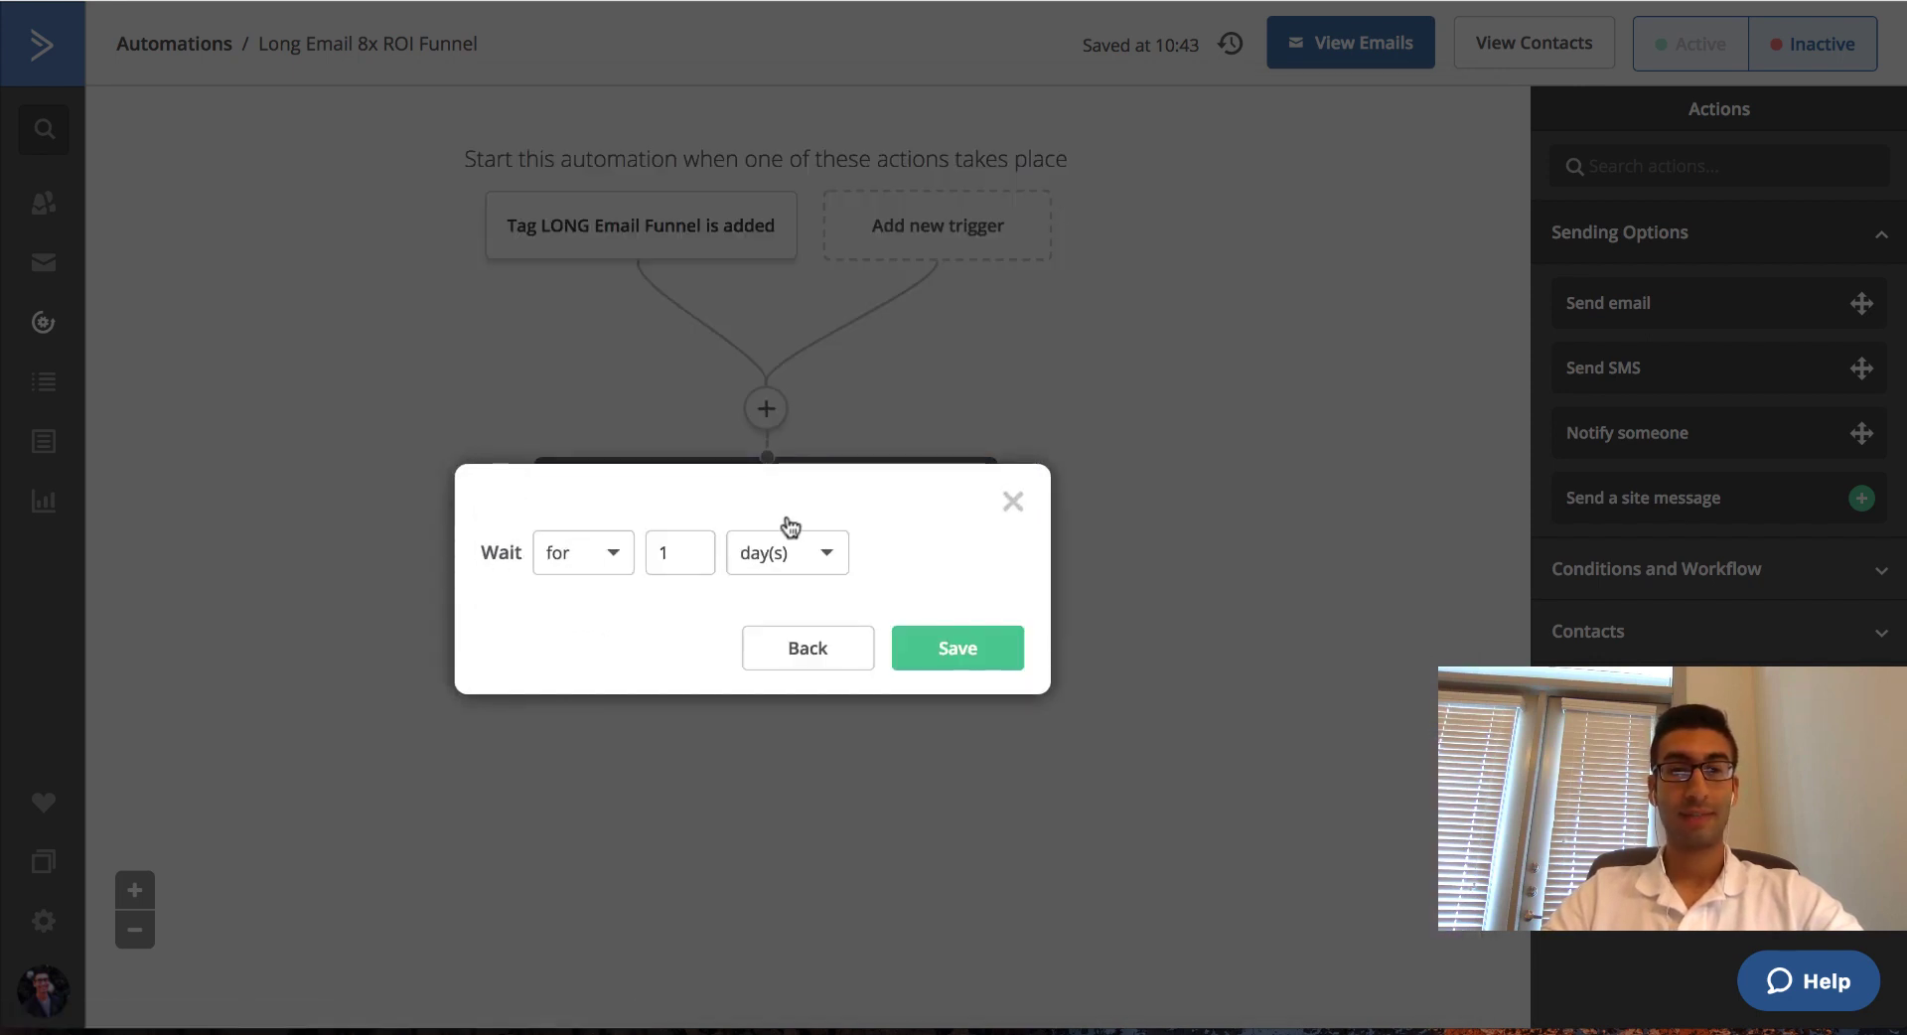
click(979, 656)
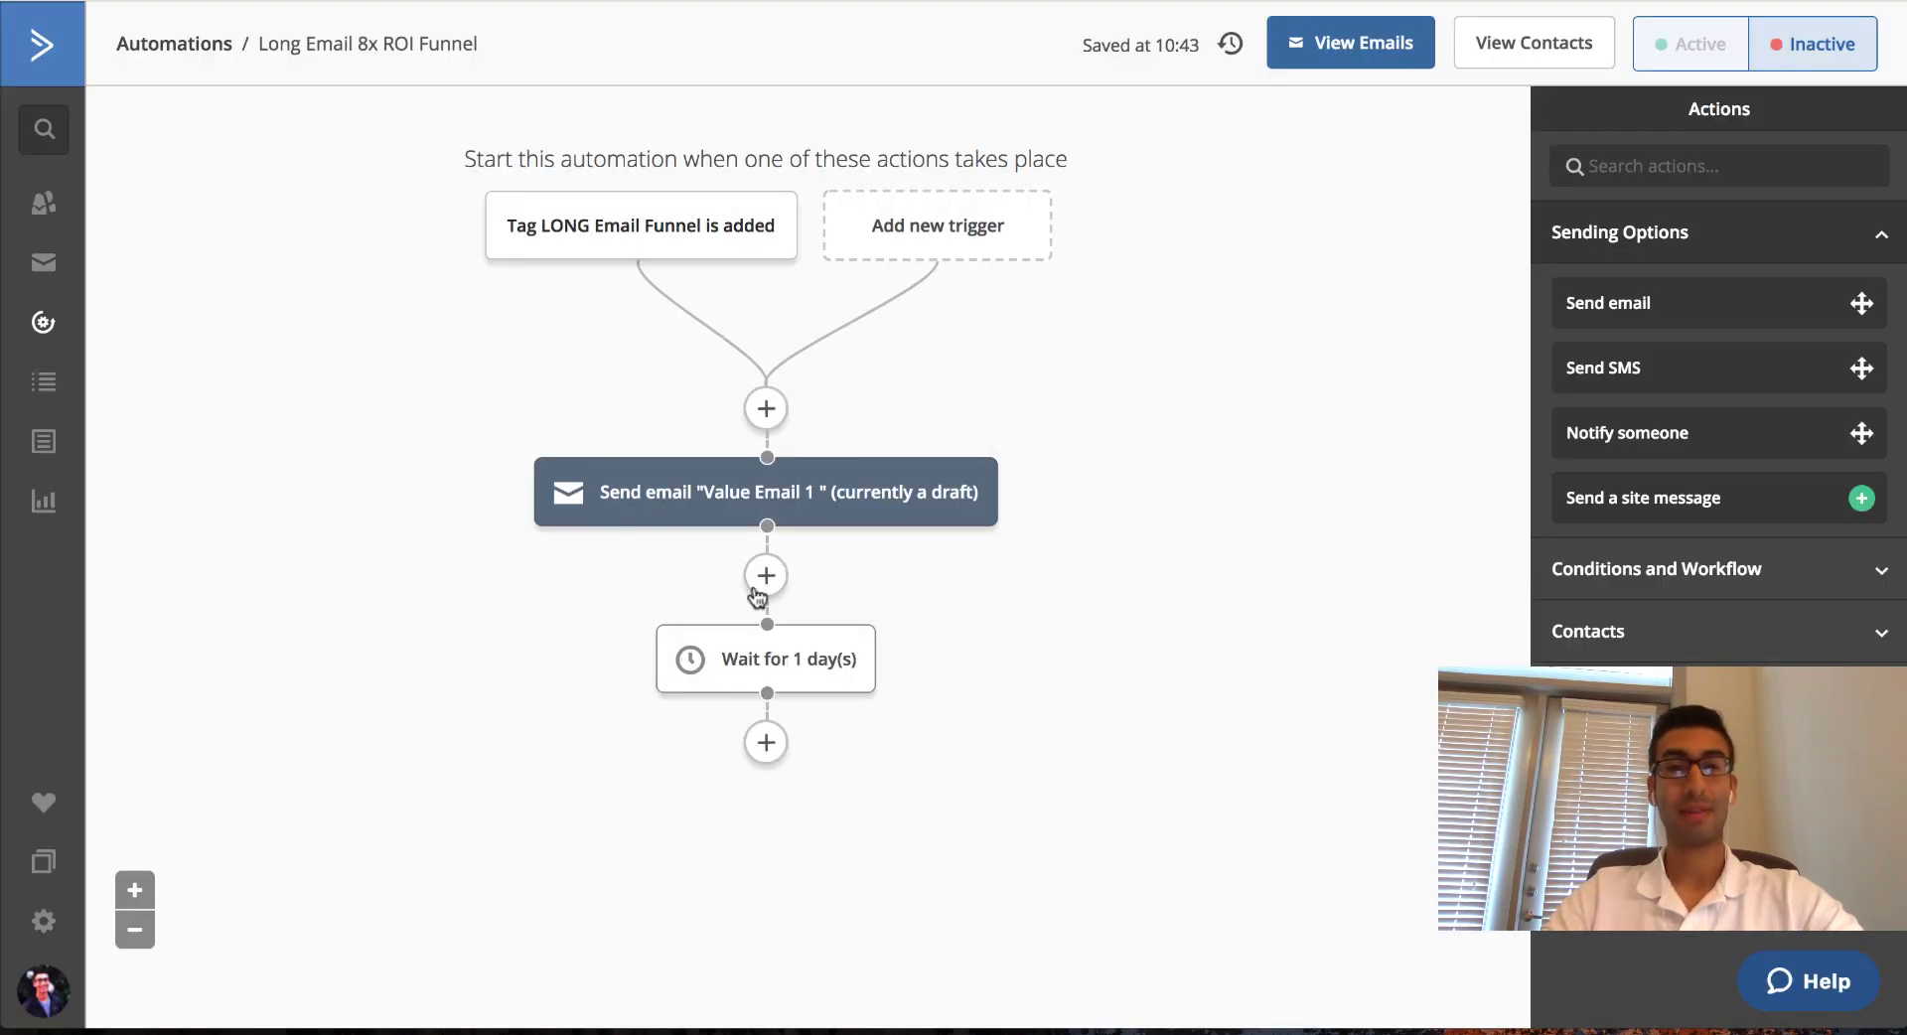
Add an If/Else action below the 1-day wait and choose "Has opened" as its condition.
mouse_move(809, 504)
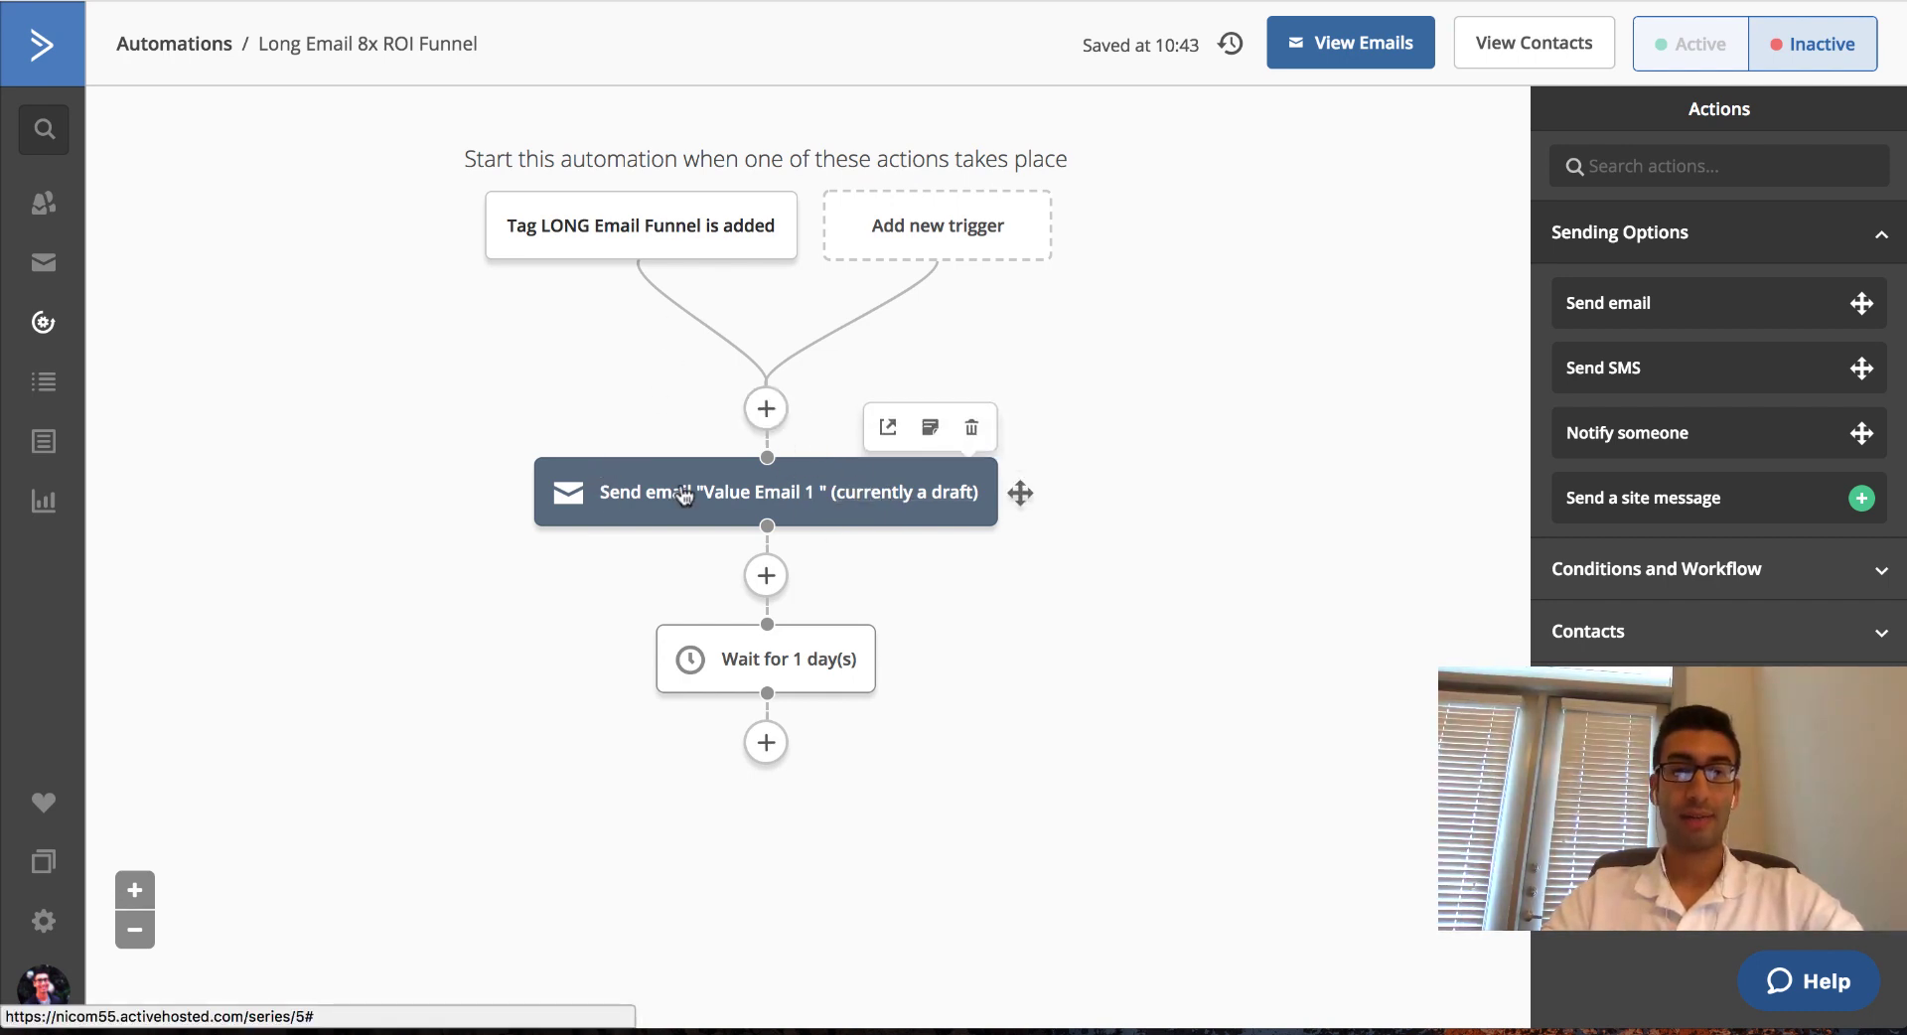
click(765, 747)
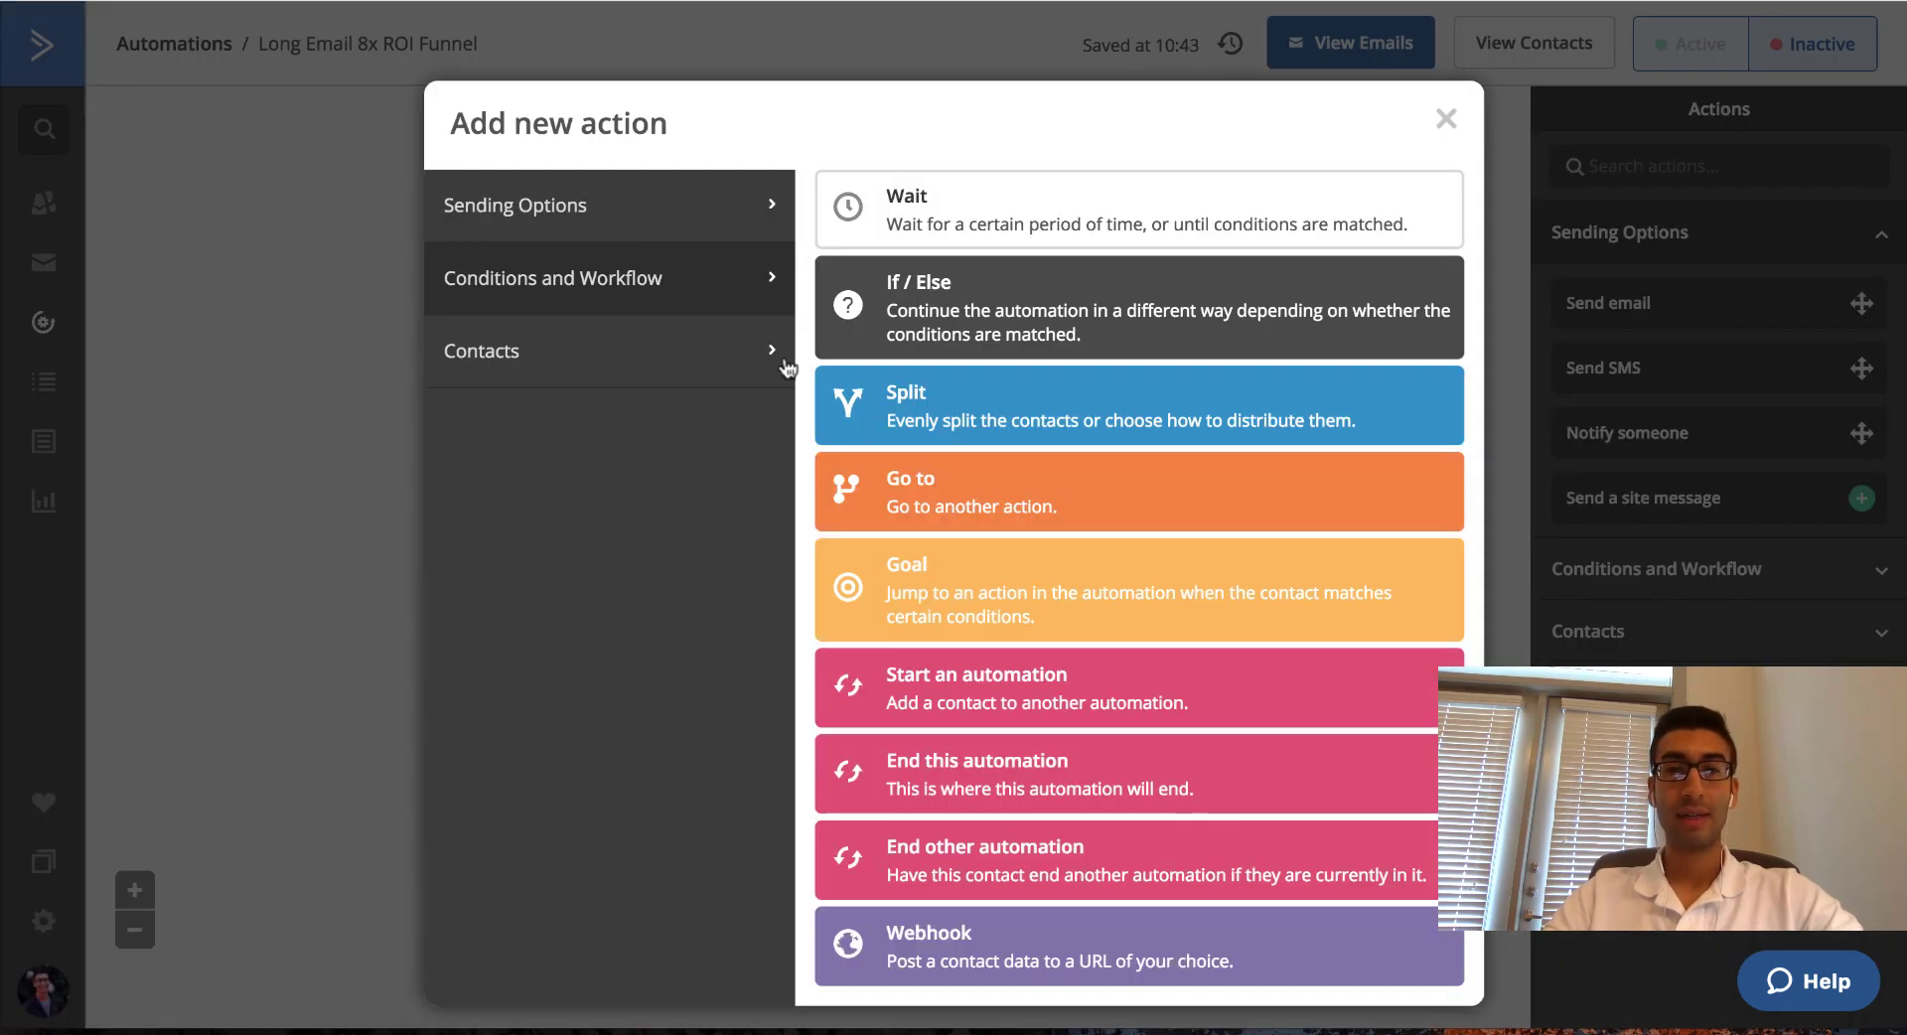
click(1217, 331)
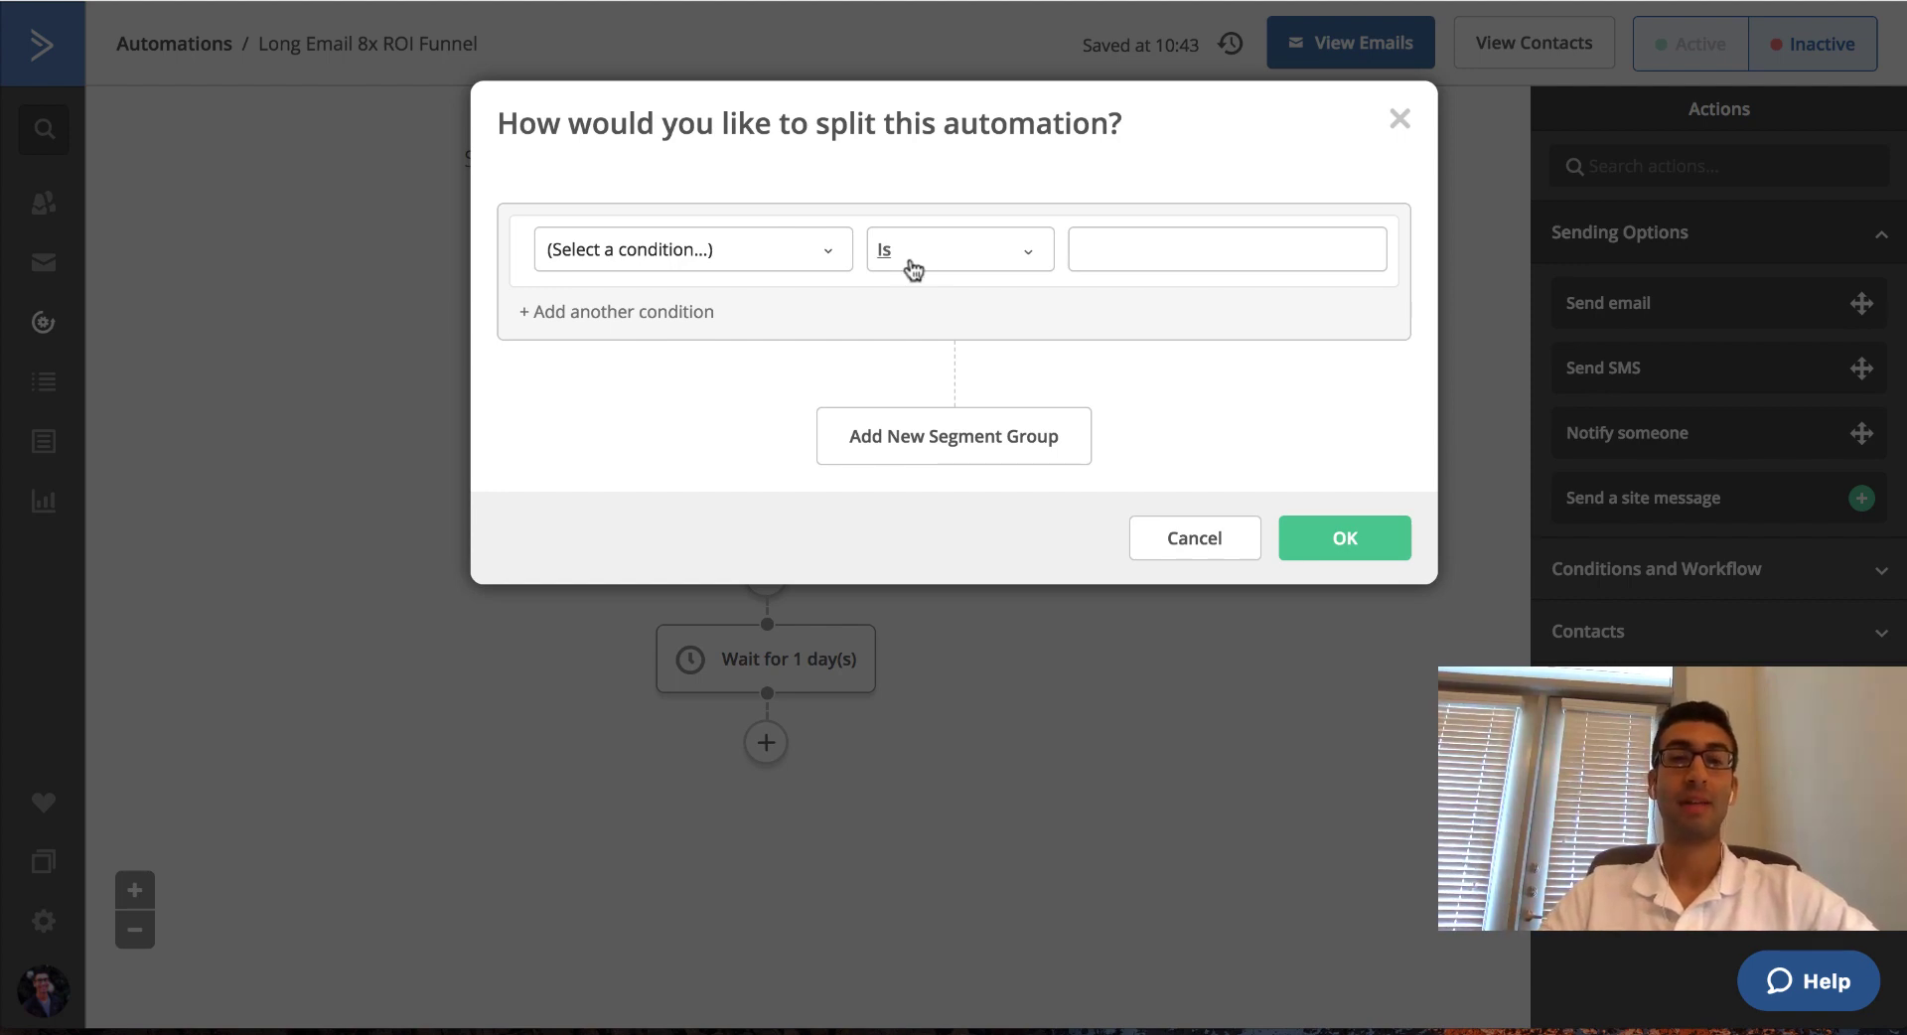
click(700, 246)
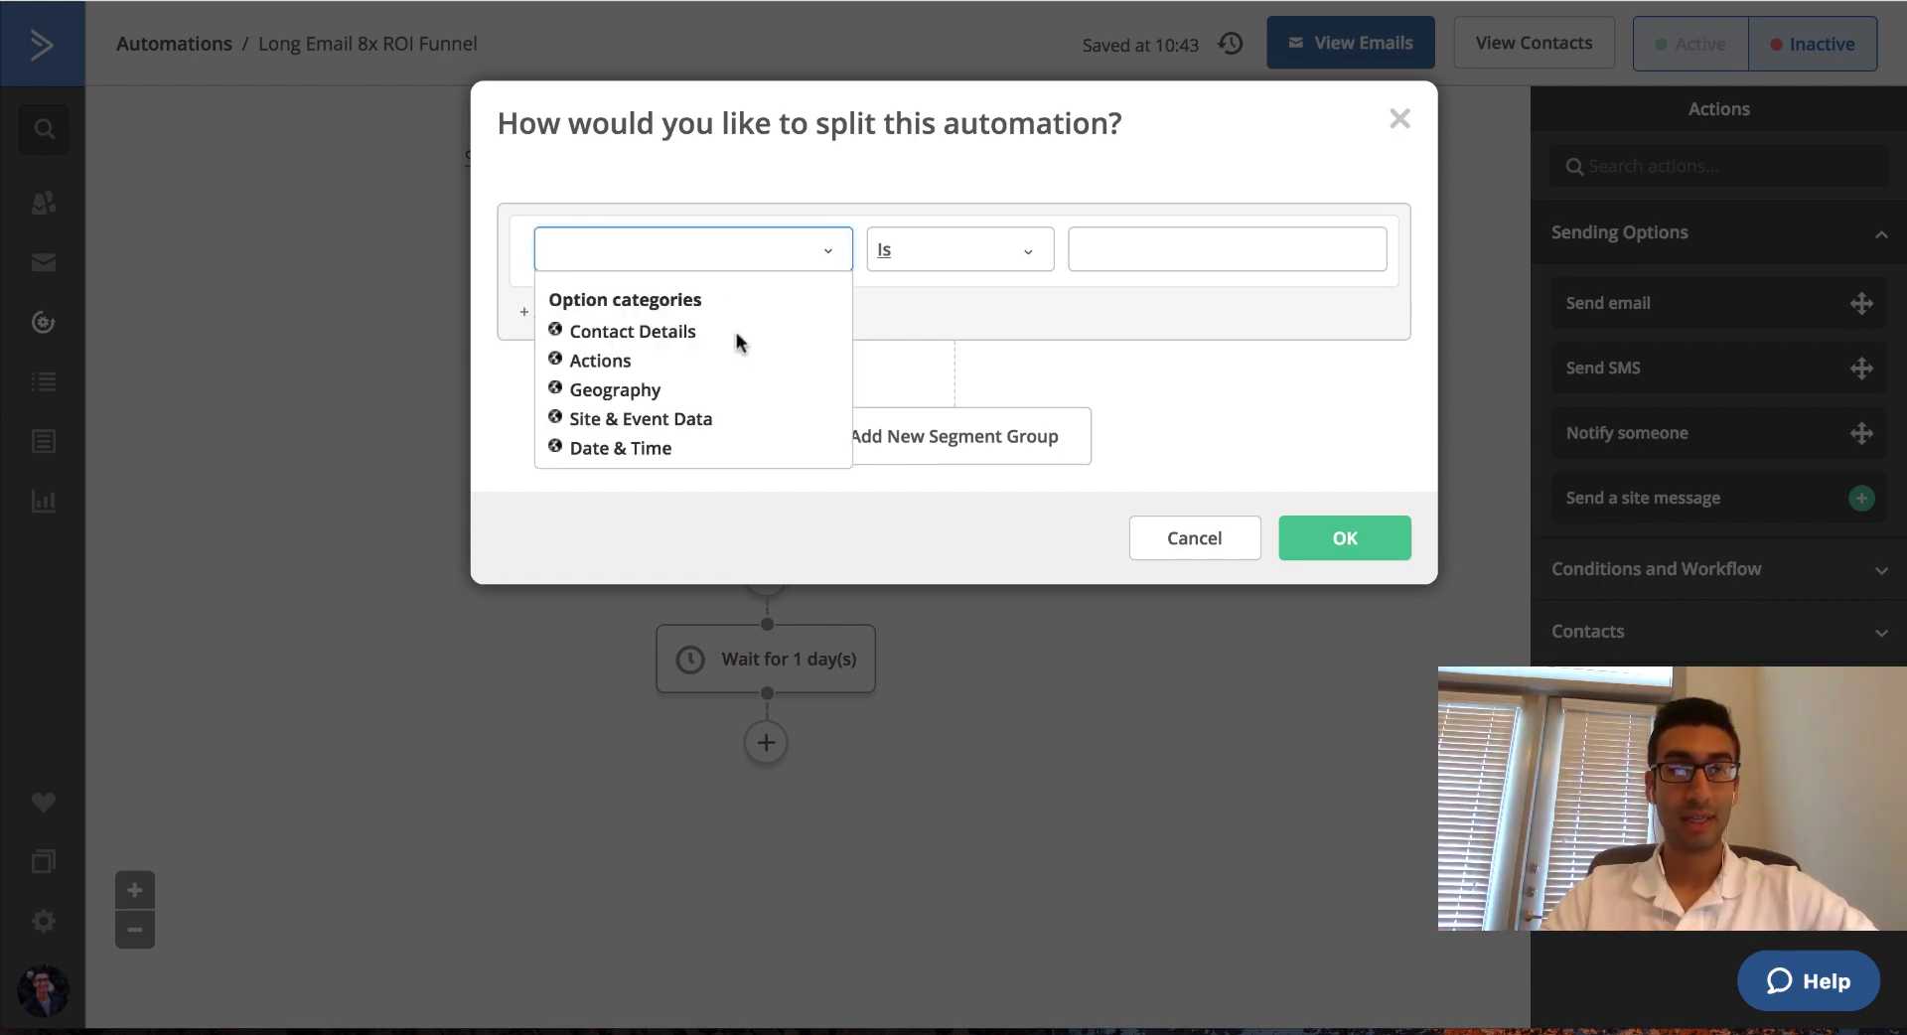
click(948, 181)
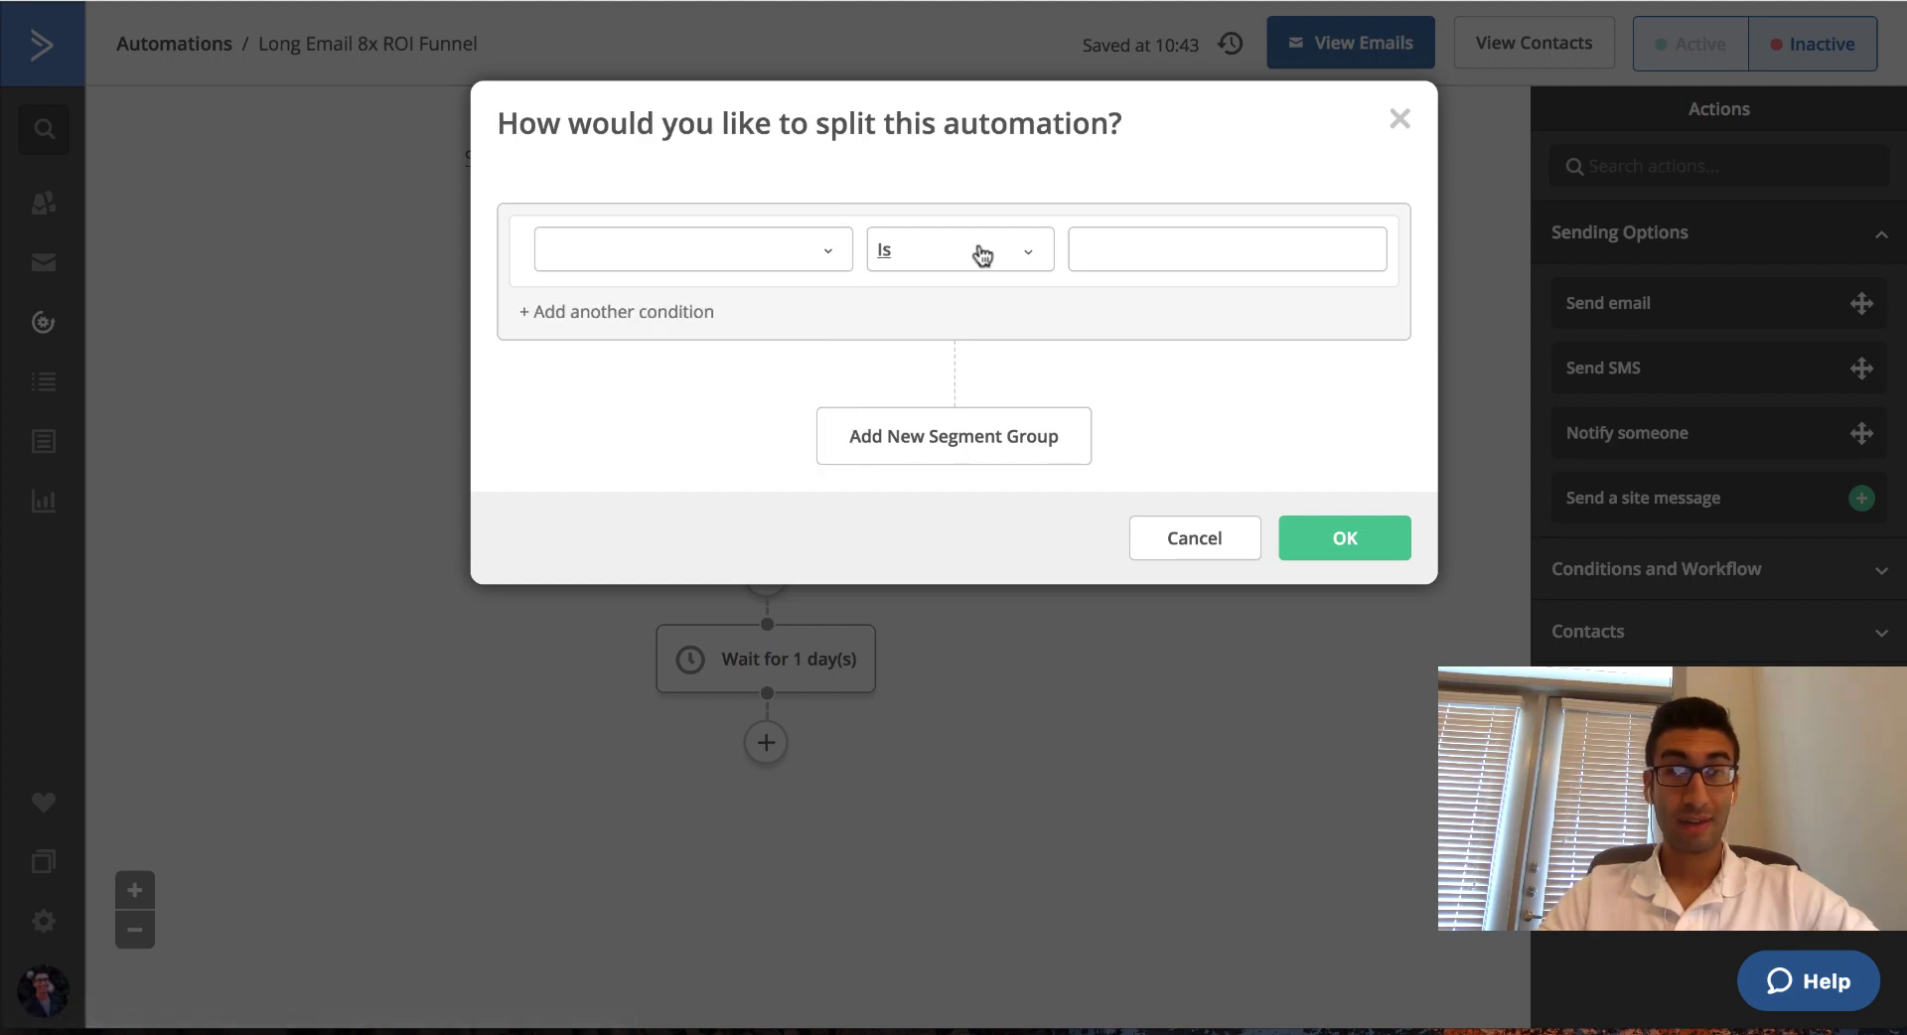
click(974, 251)
click(1040, 192)
click(615, 246)
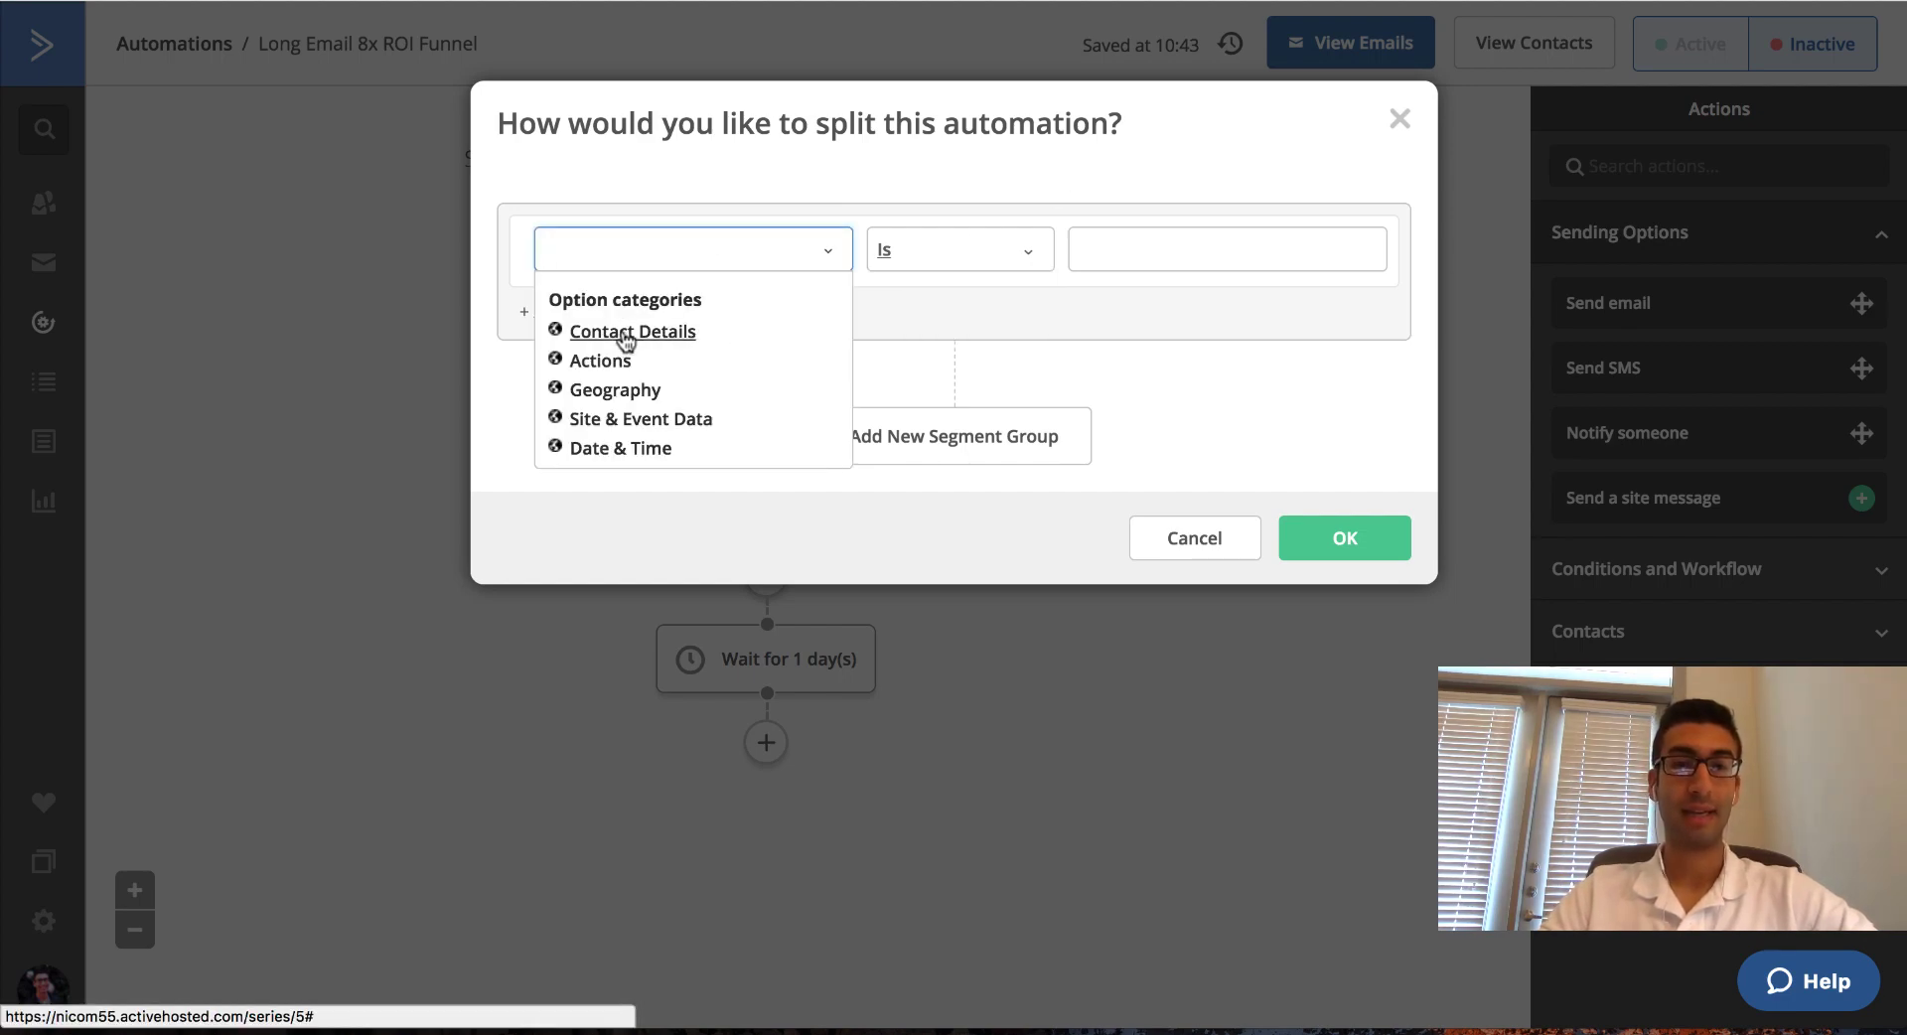
click(600, 360)
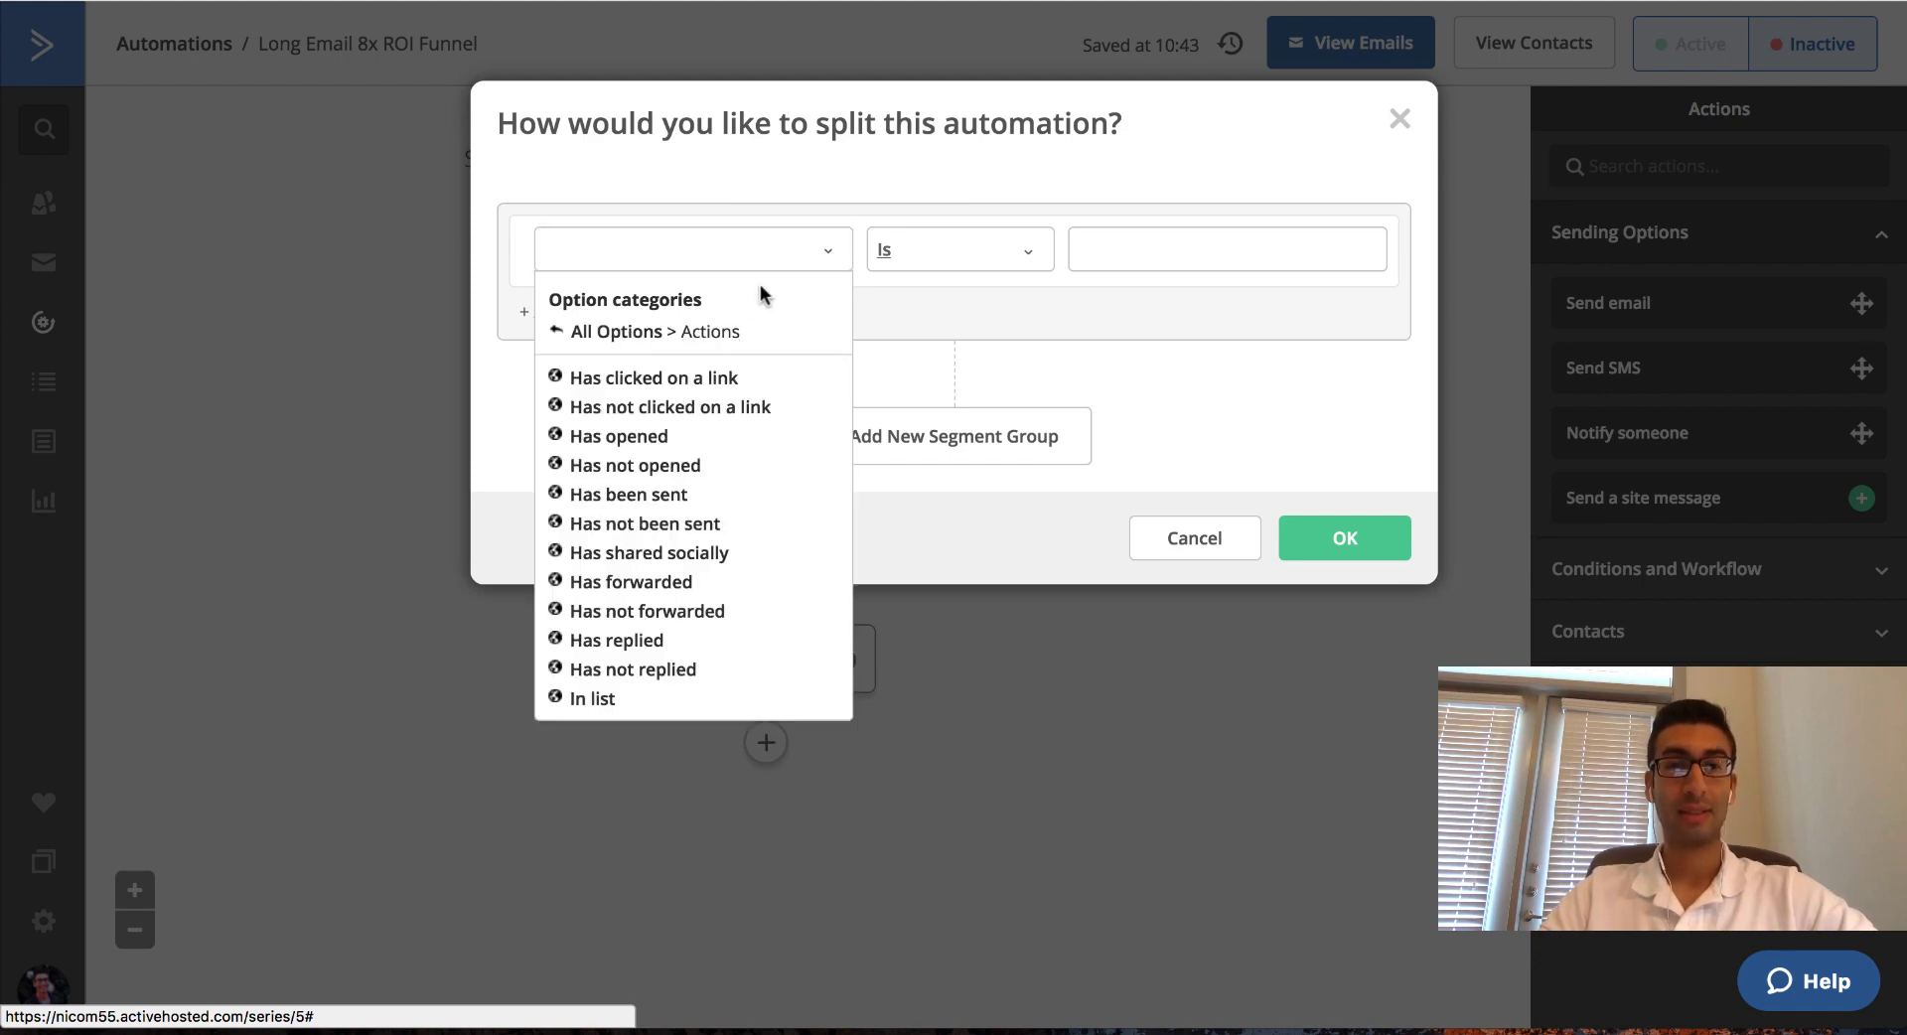
click(635, 435)
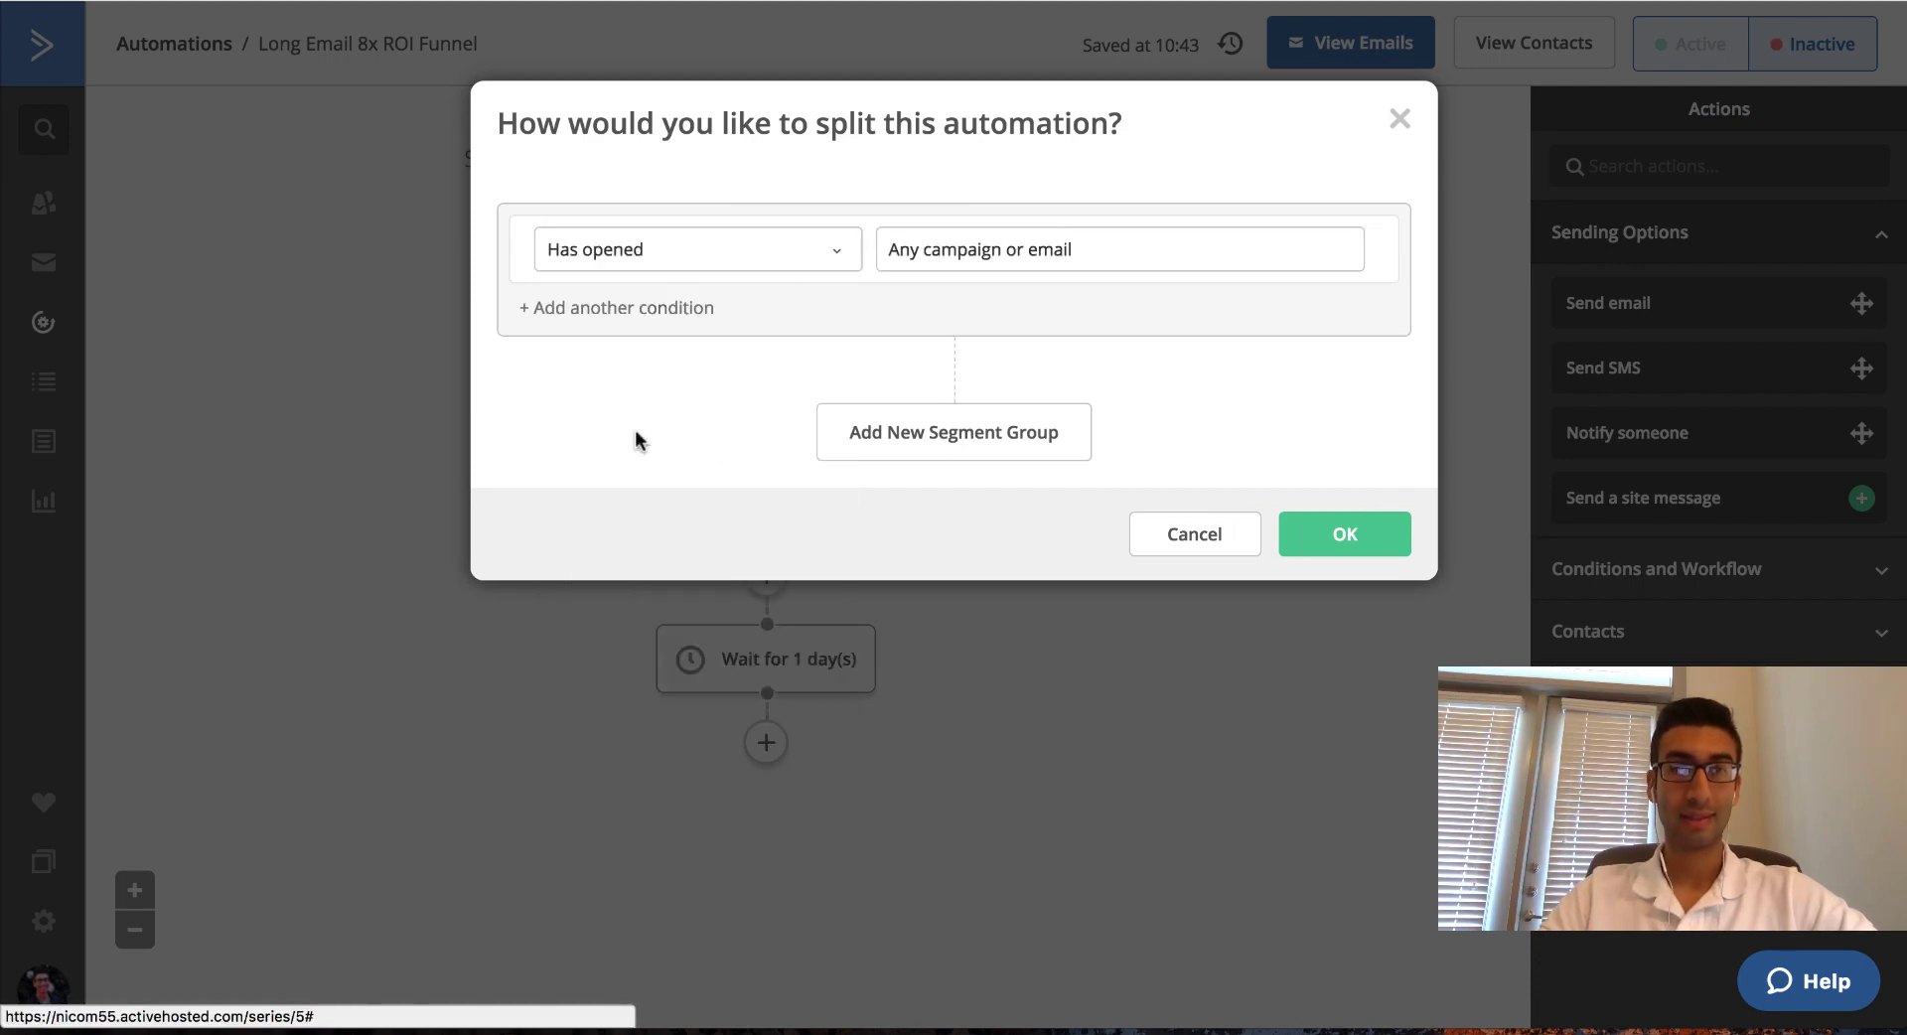
Set the "Has opened" condition to the email "Value Email 1" and confirm the split.
click(1180, 239)
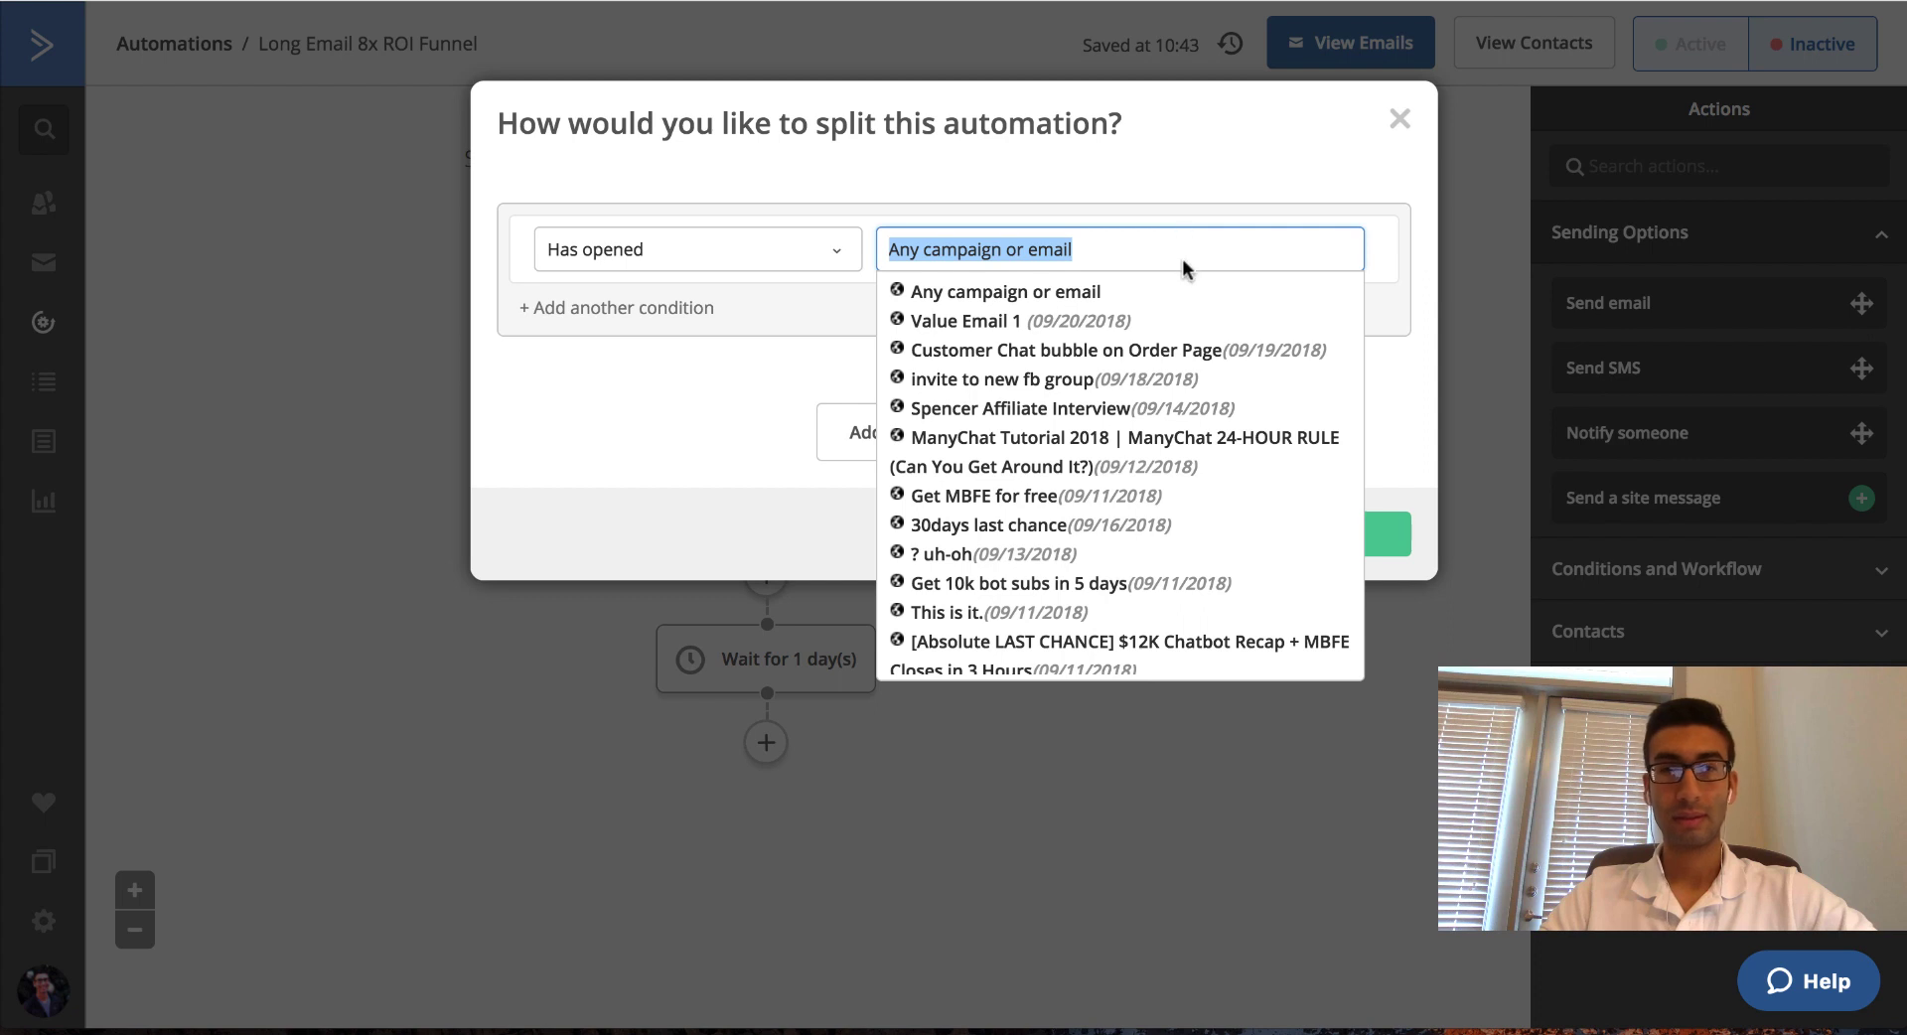
click(1008, 324)
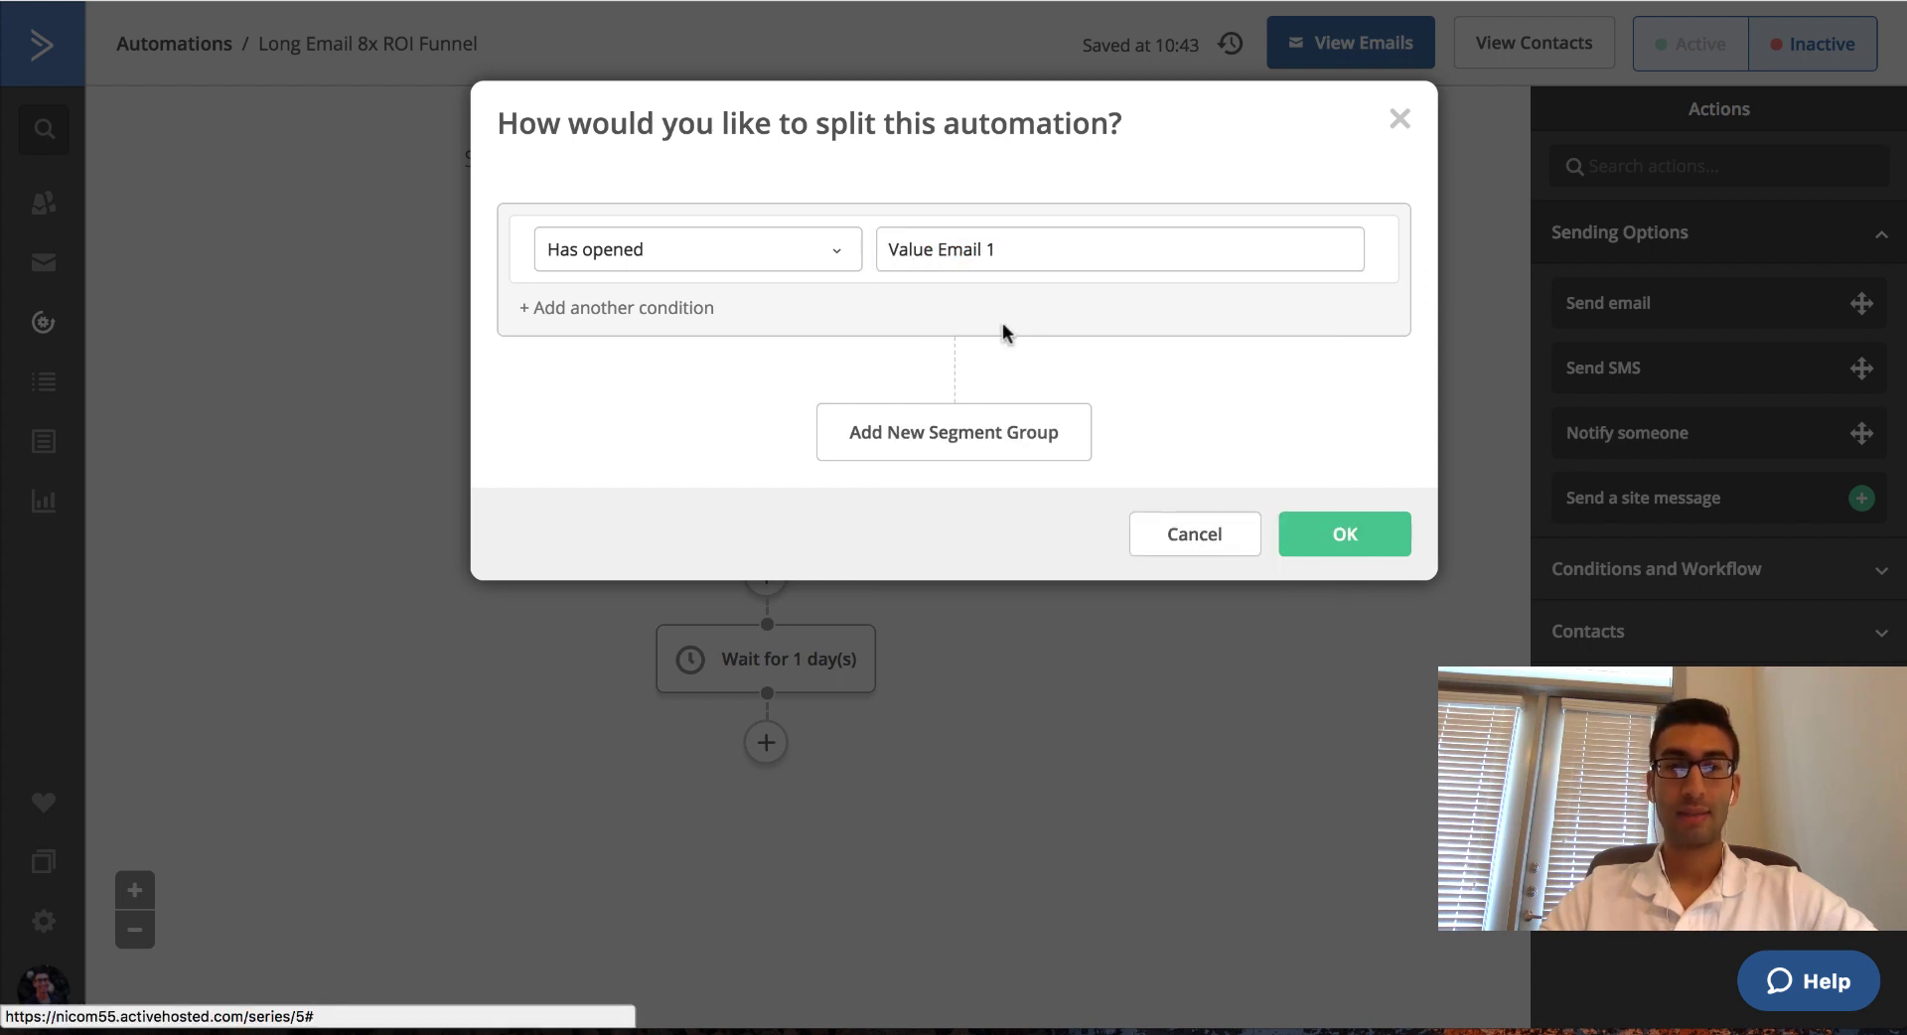
click(1366, 548)
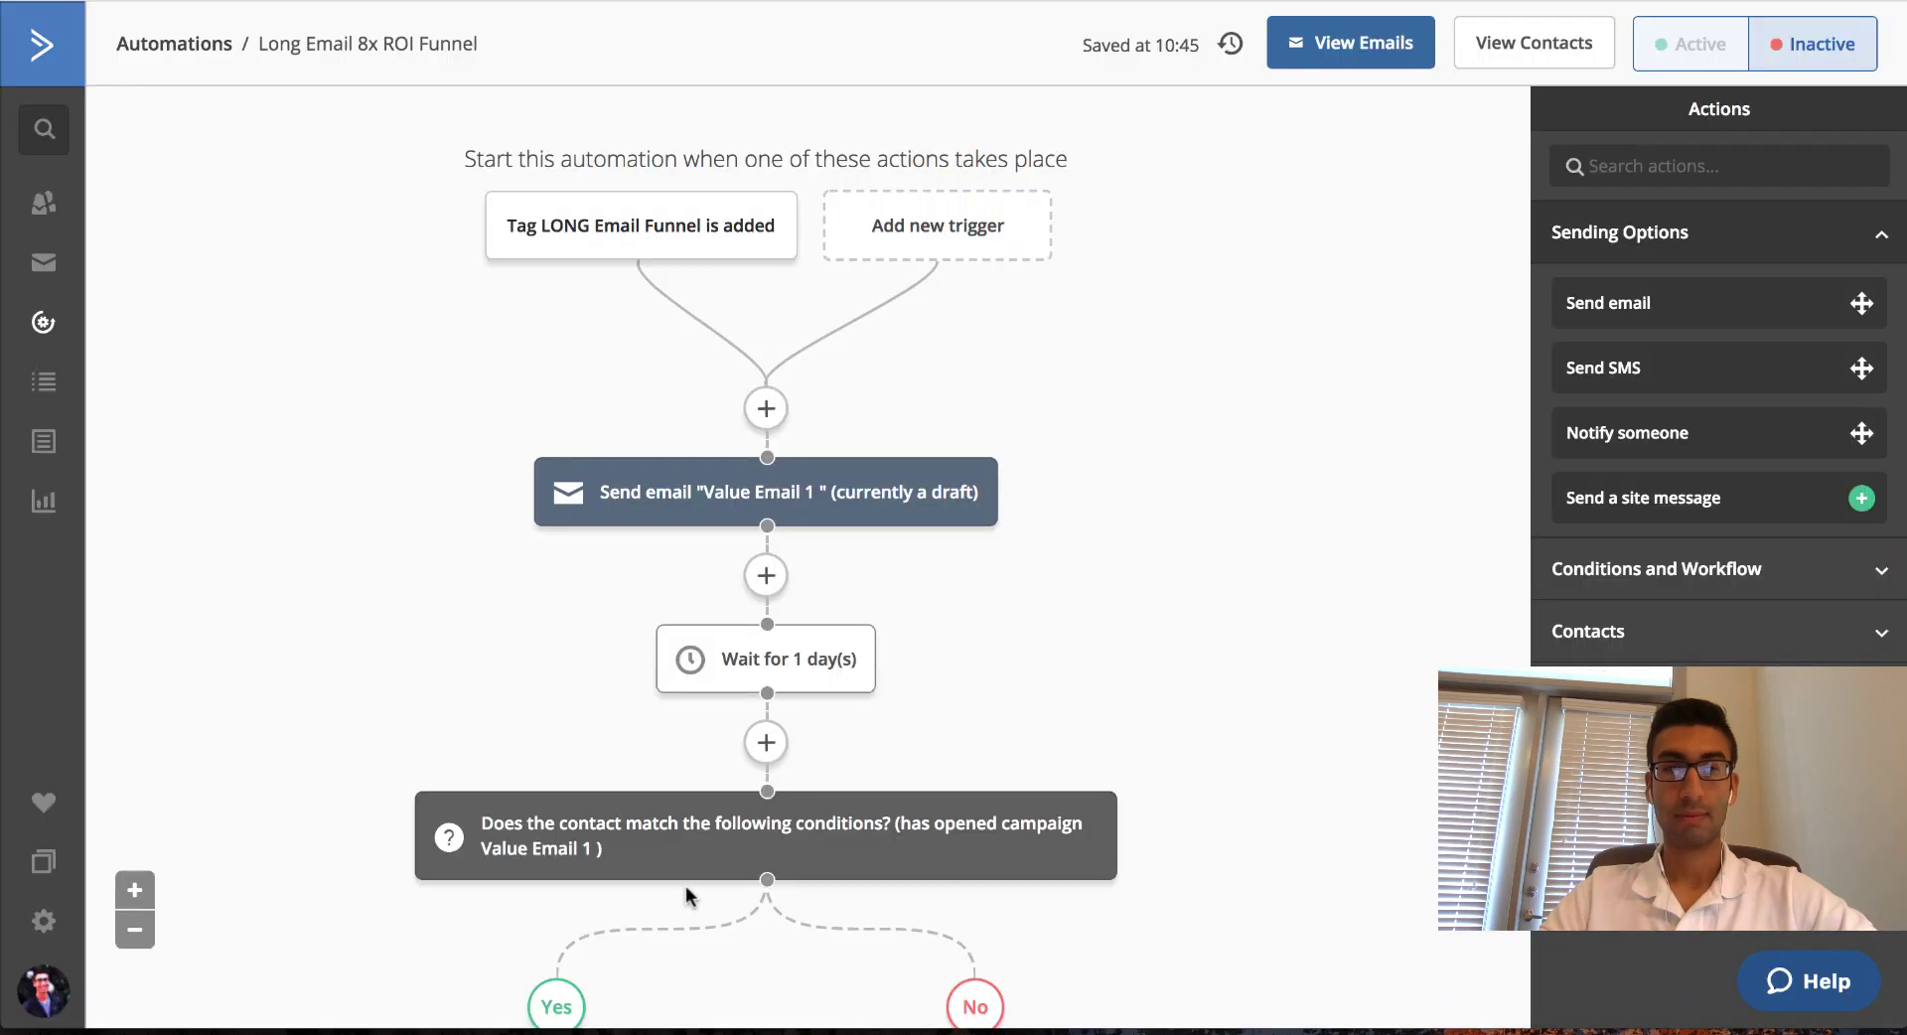
drag(1146, 689, 1192, 539)
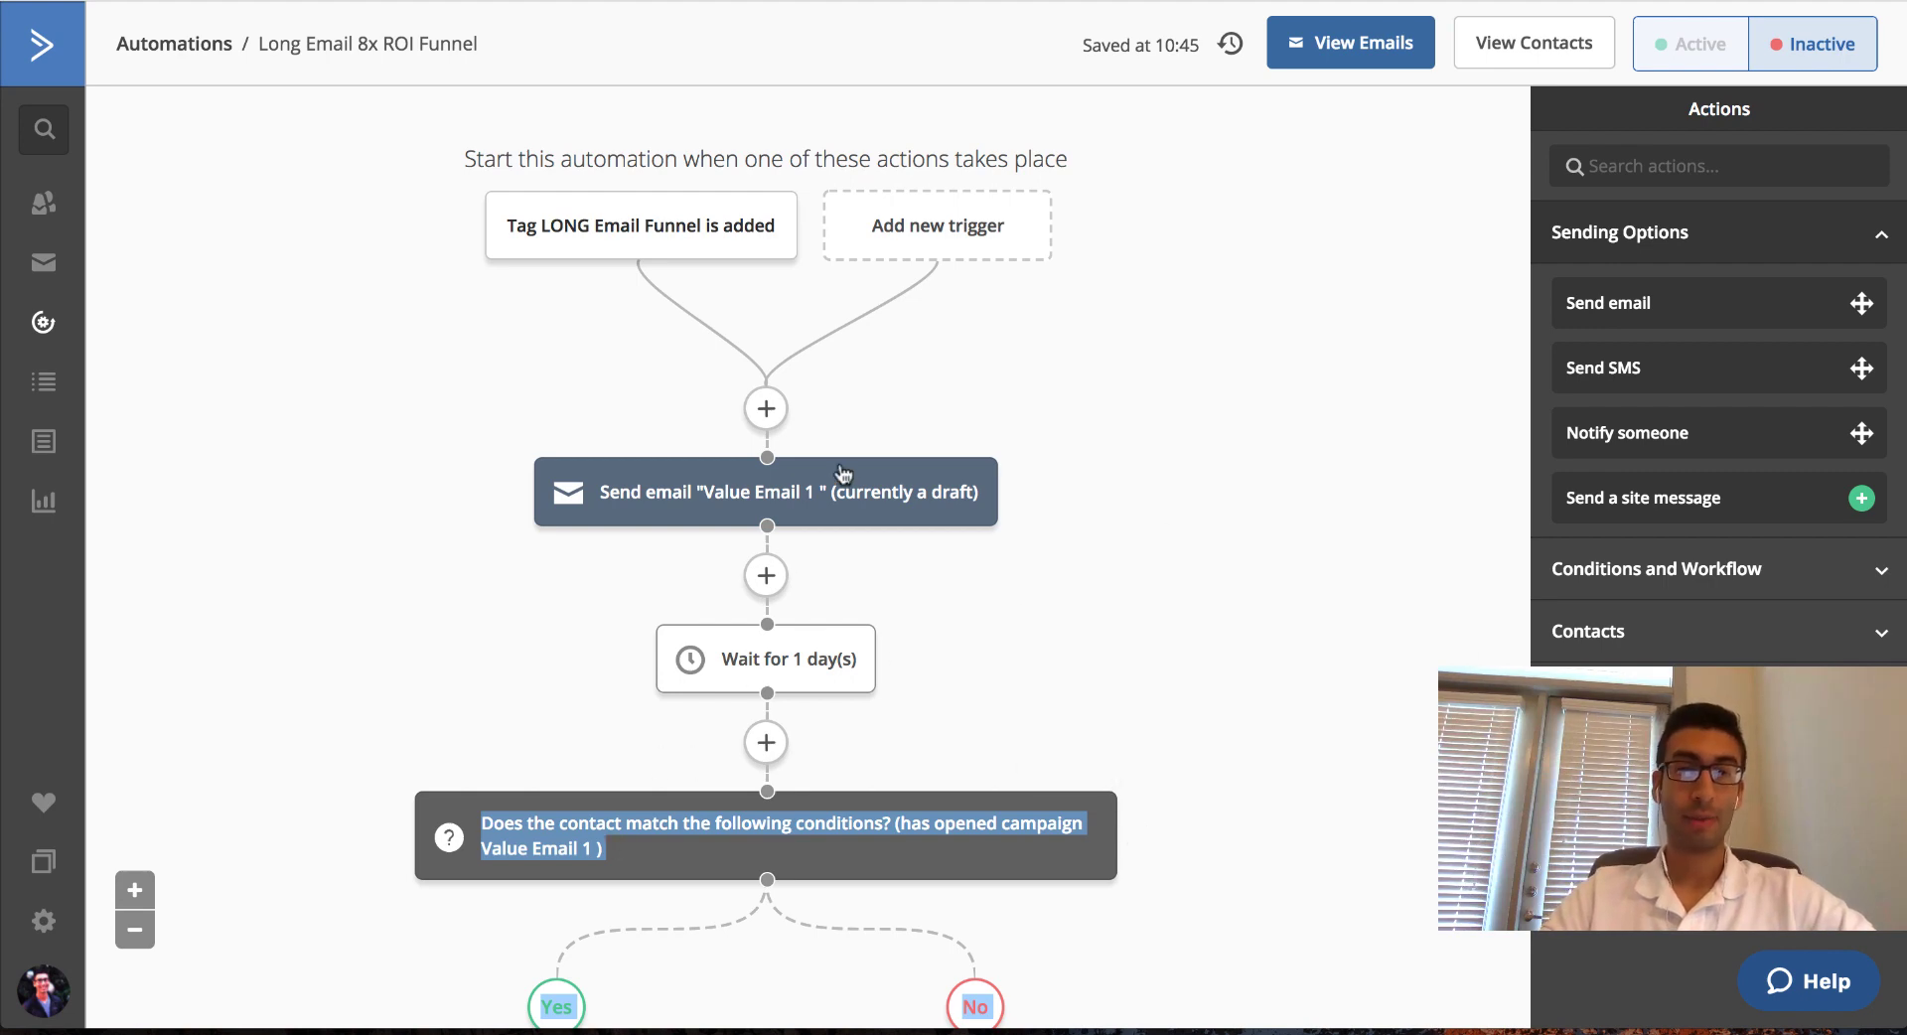
drag(784, 787, 1230, 402)
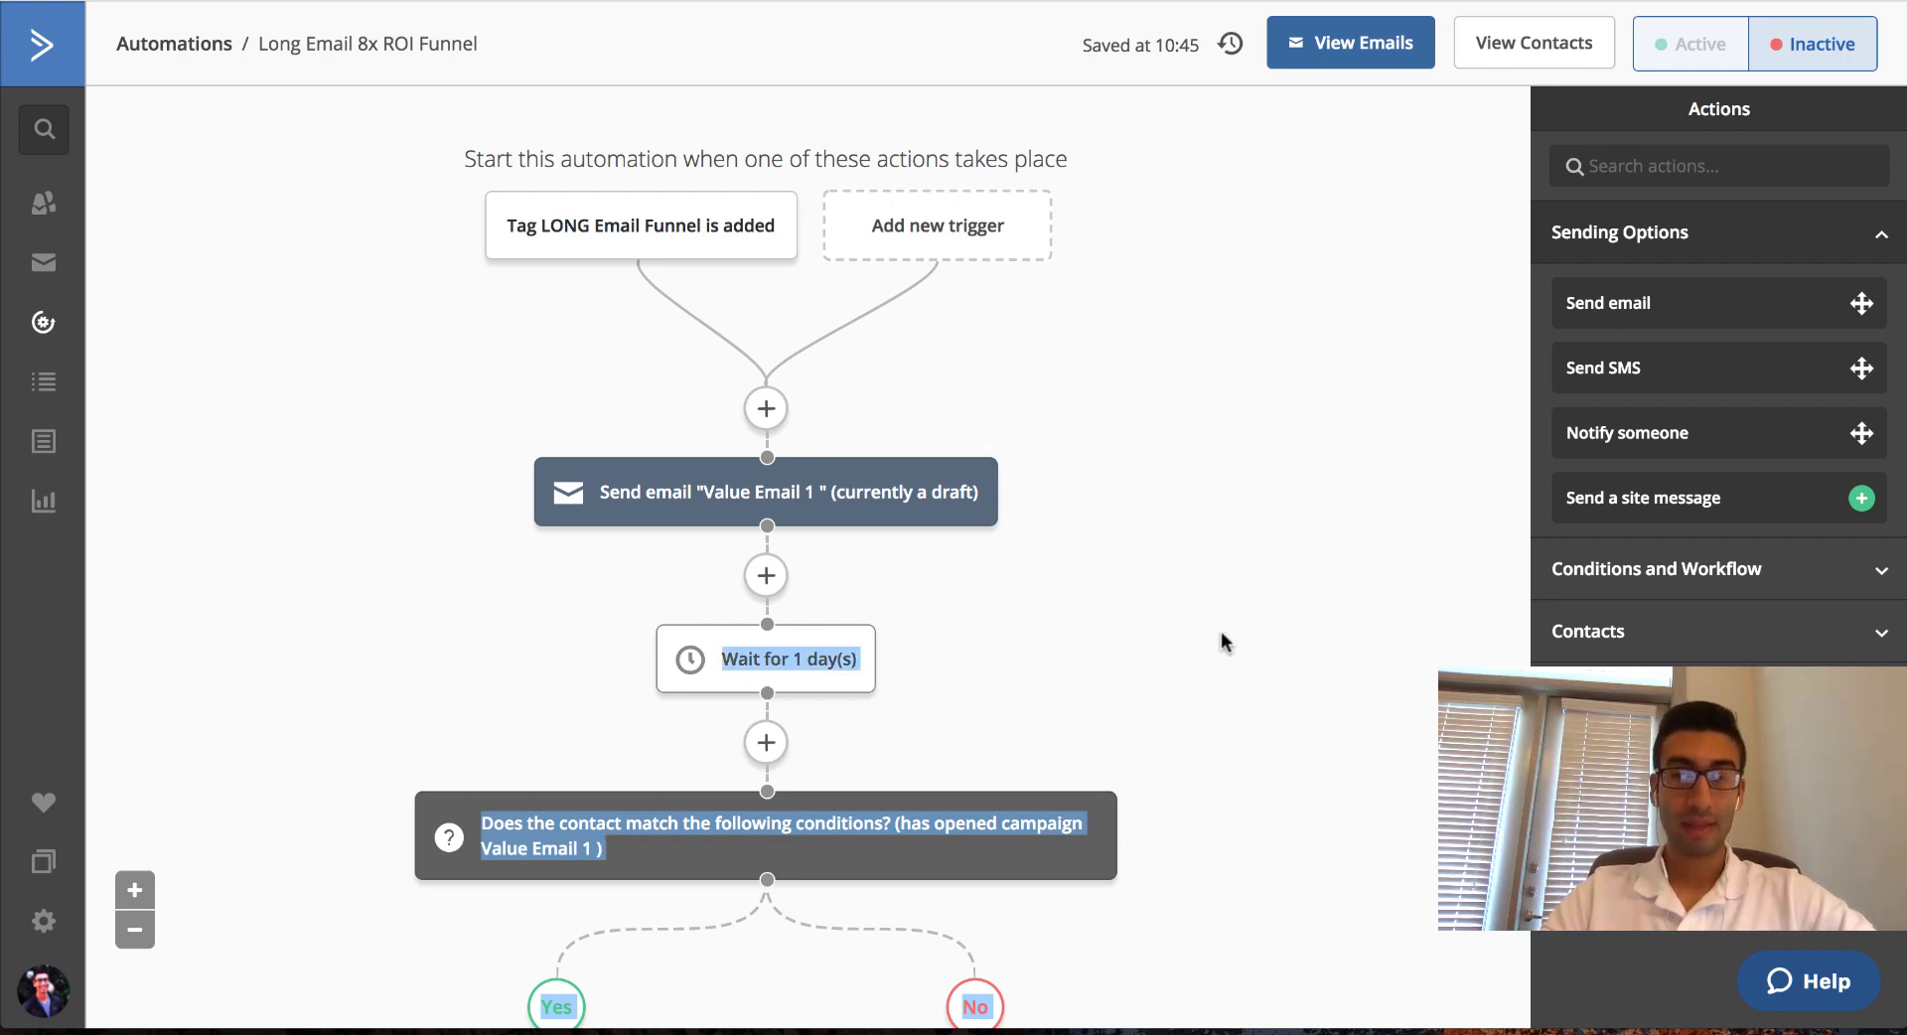
Add a send email action to the Yes branch with a new email named "Value Email 2", and return to the automation without choosing a template.
scroll(1221, 640, down, 4)
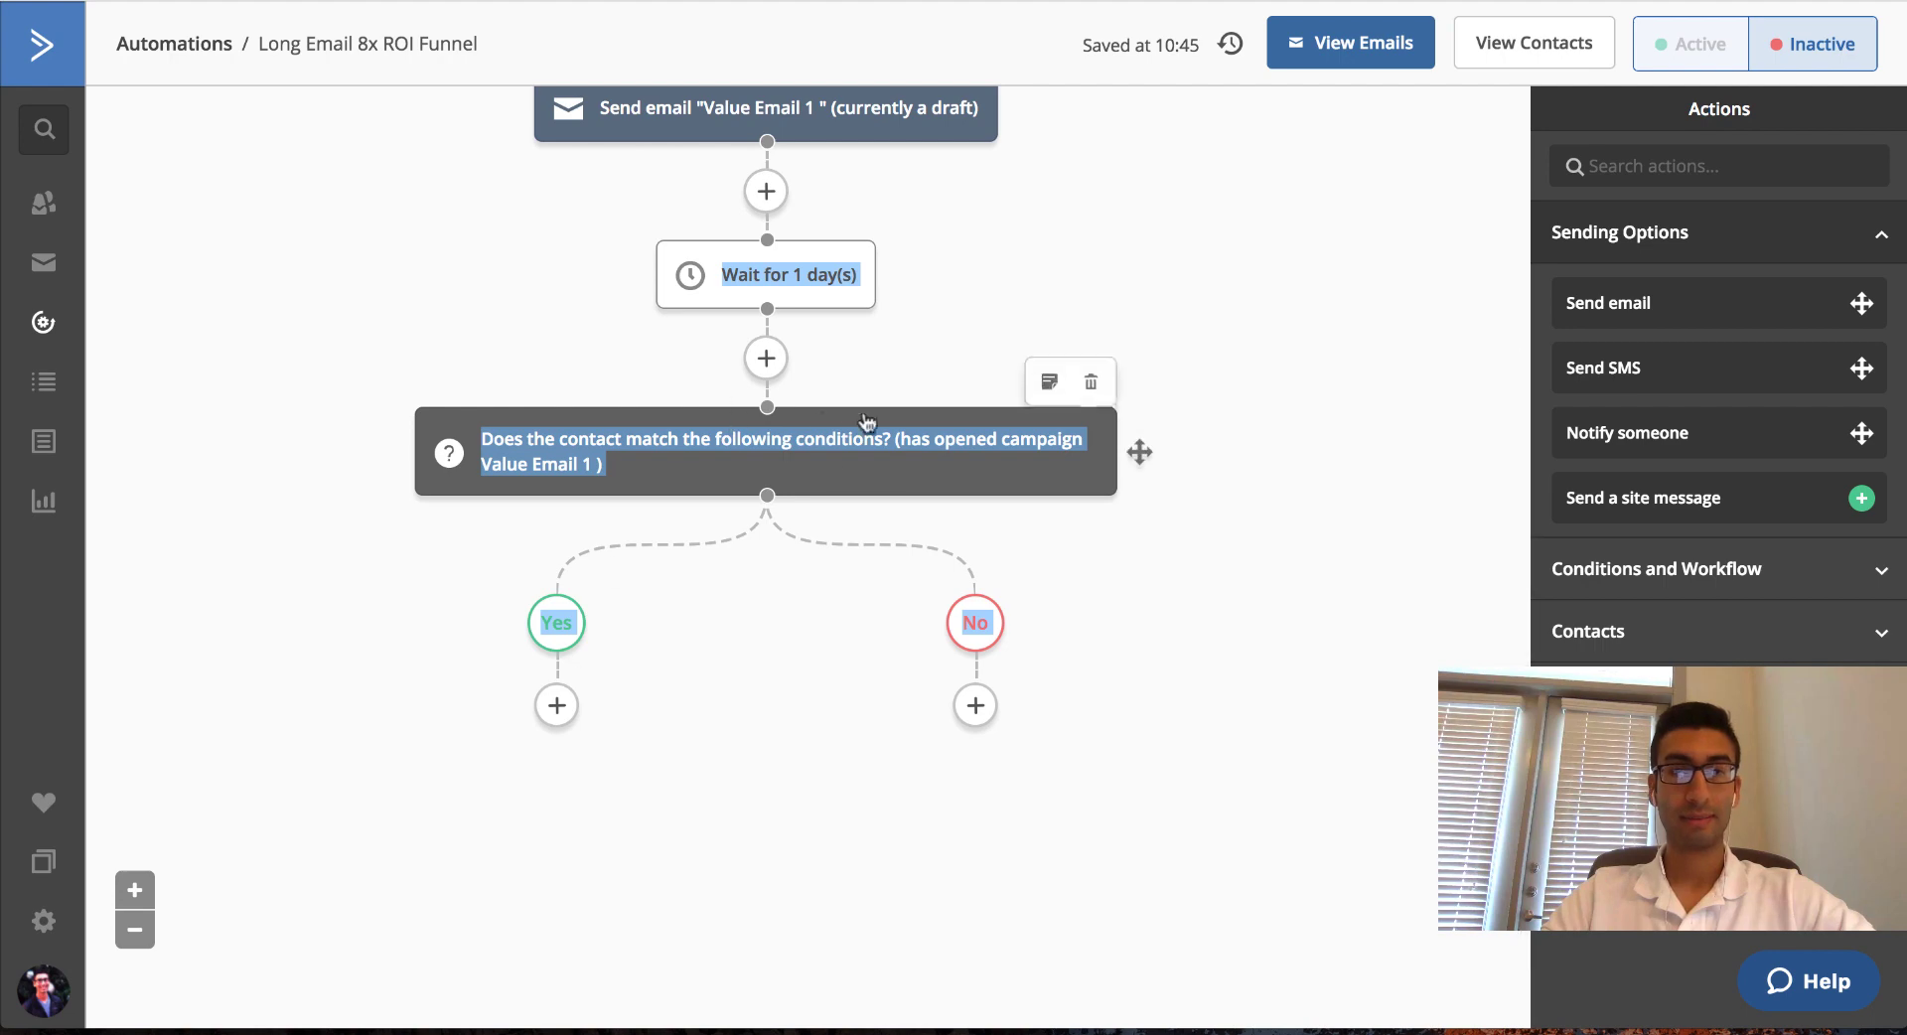
click(556, 705)
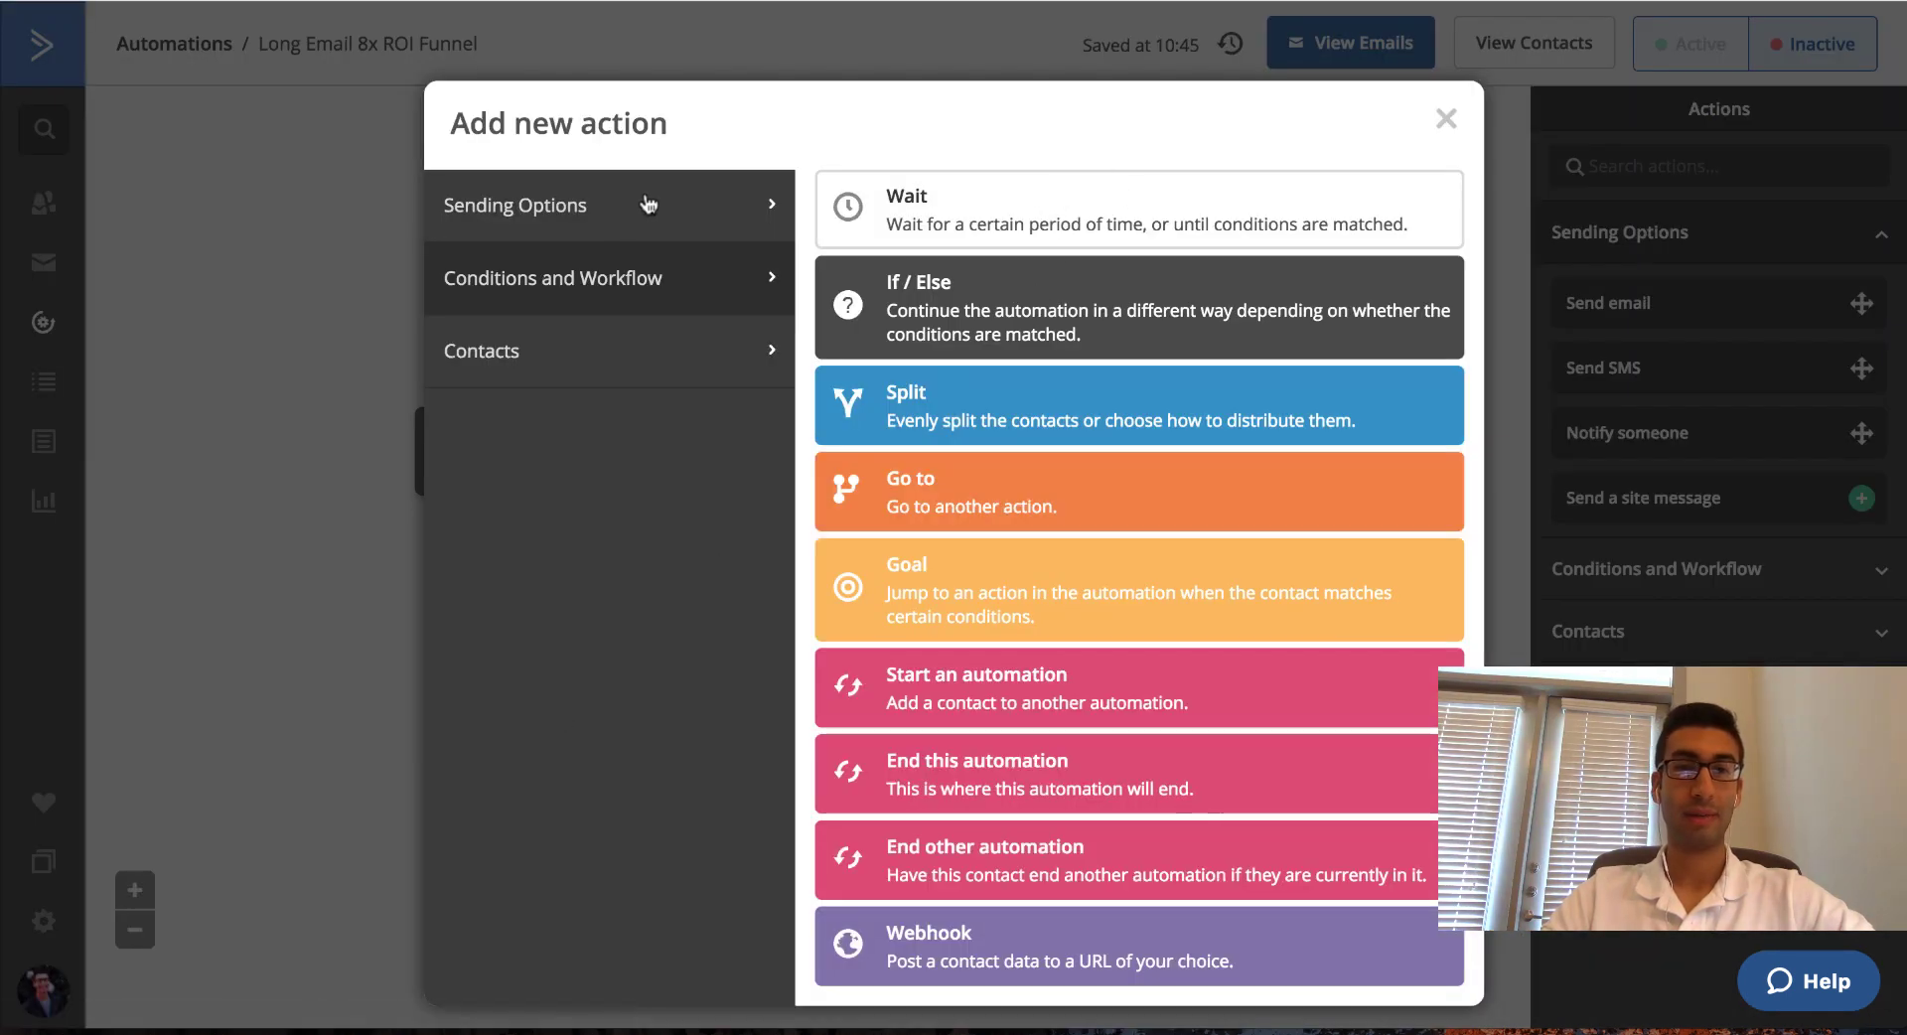
click(705, 221)
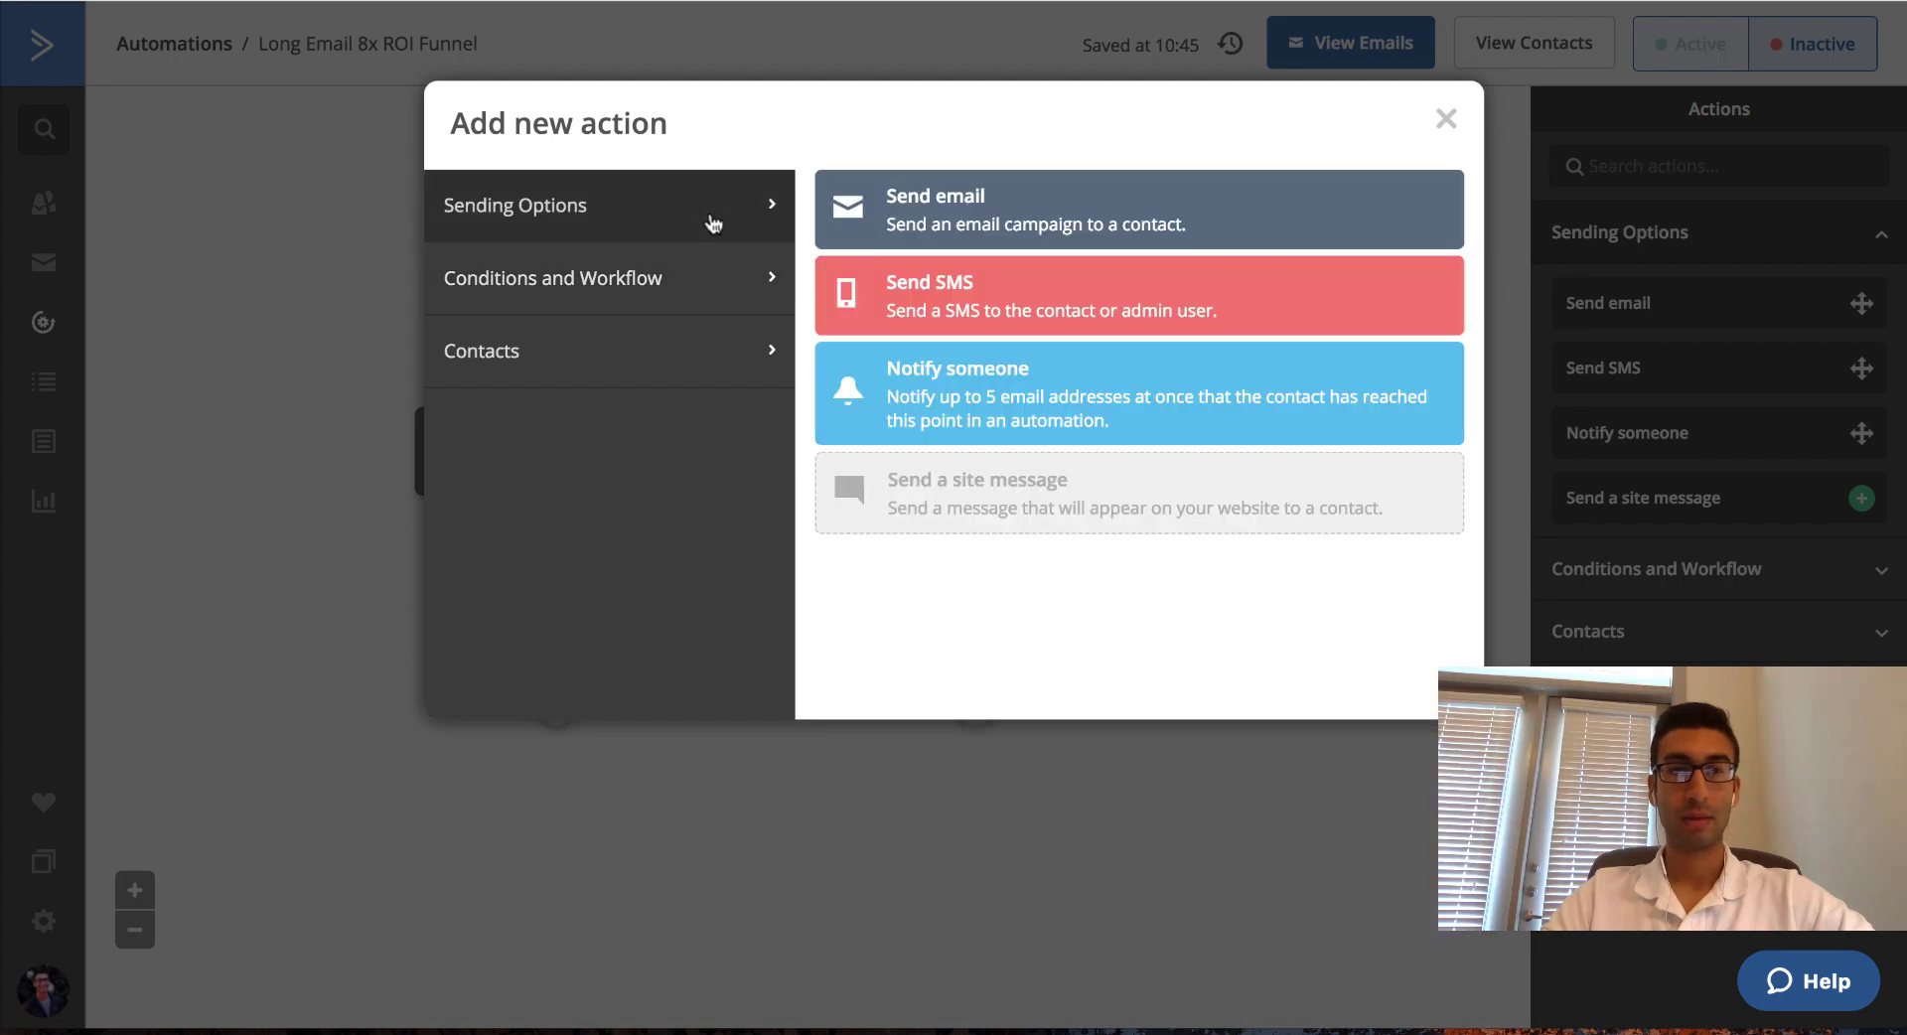
click(1013, 218)
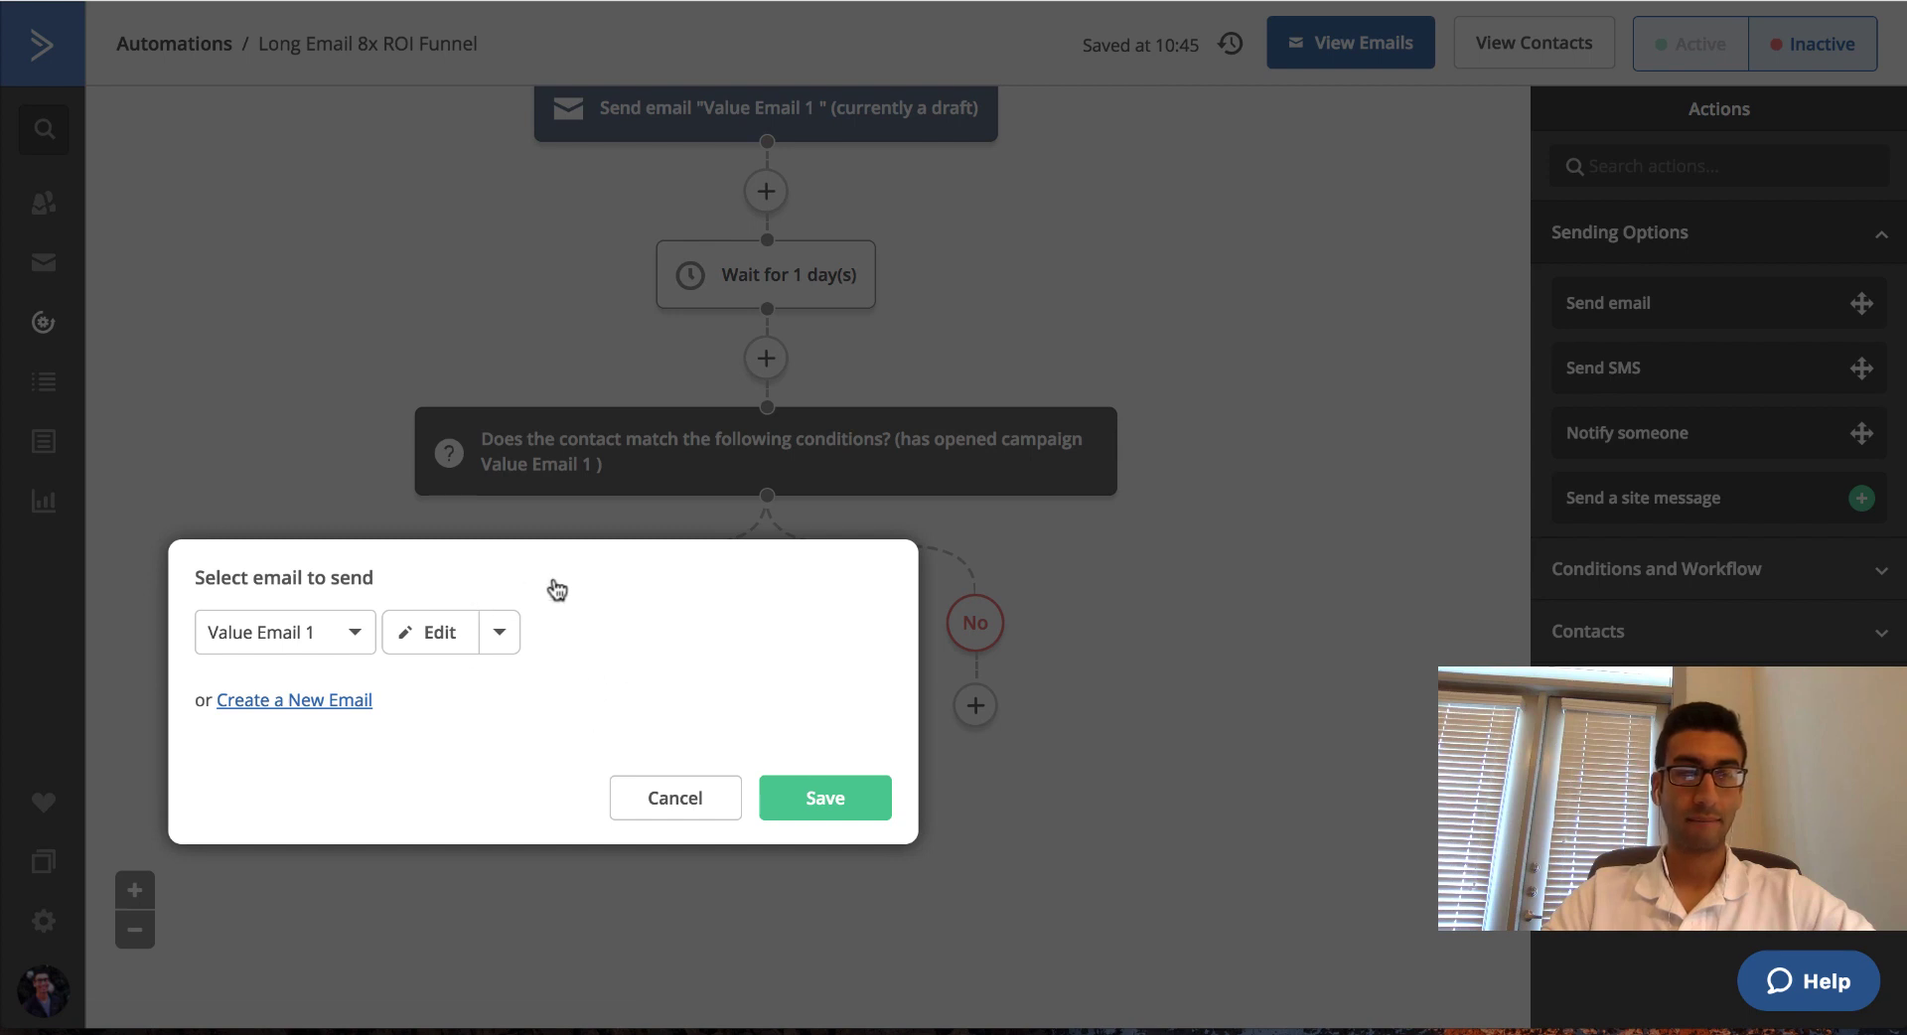
click(310, 703)
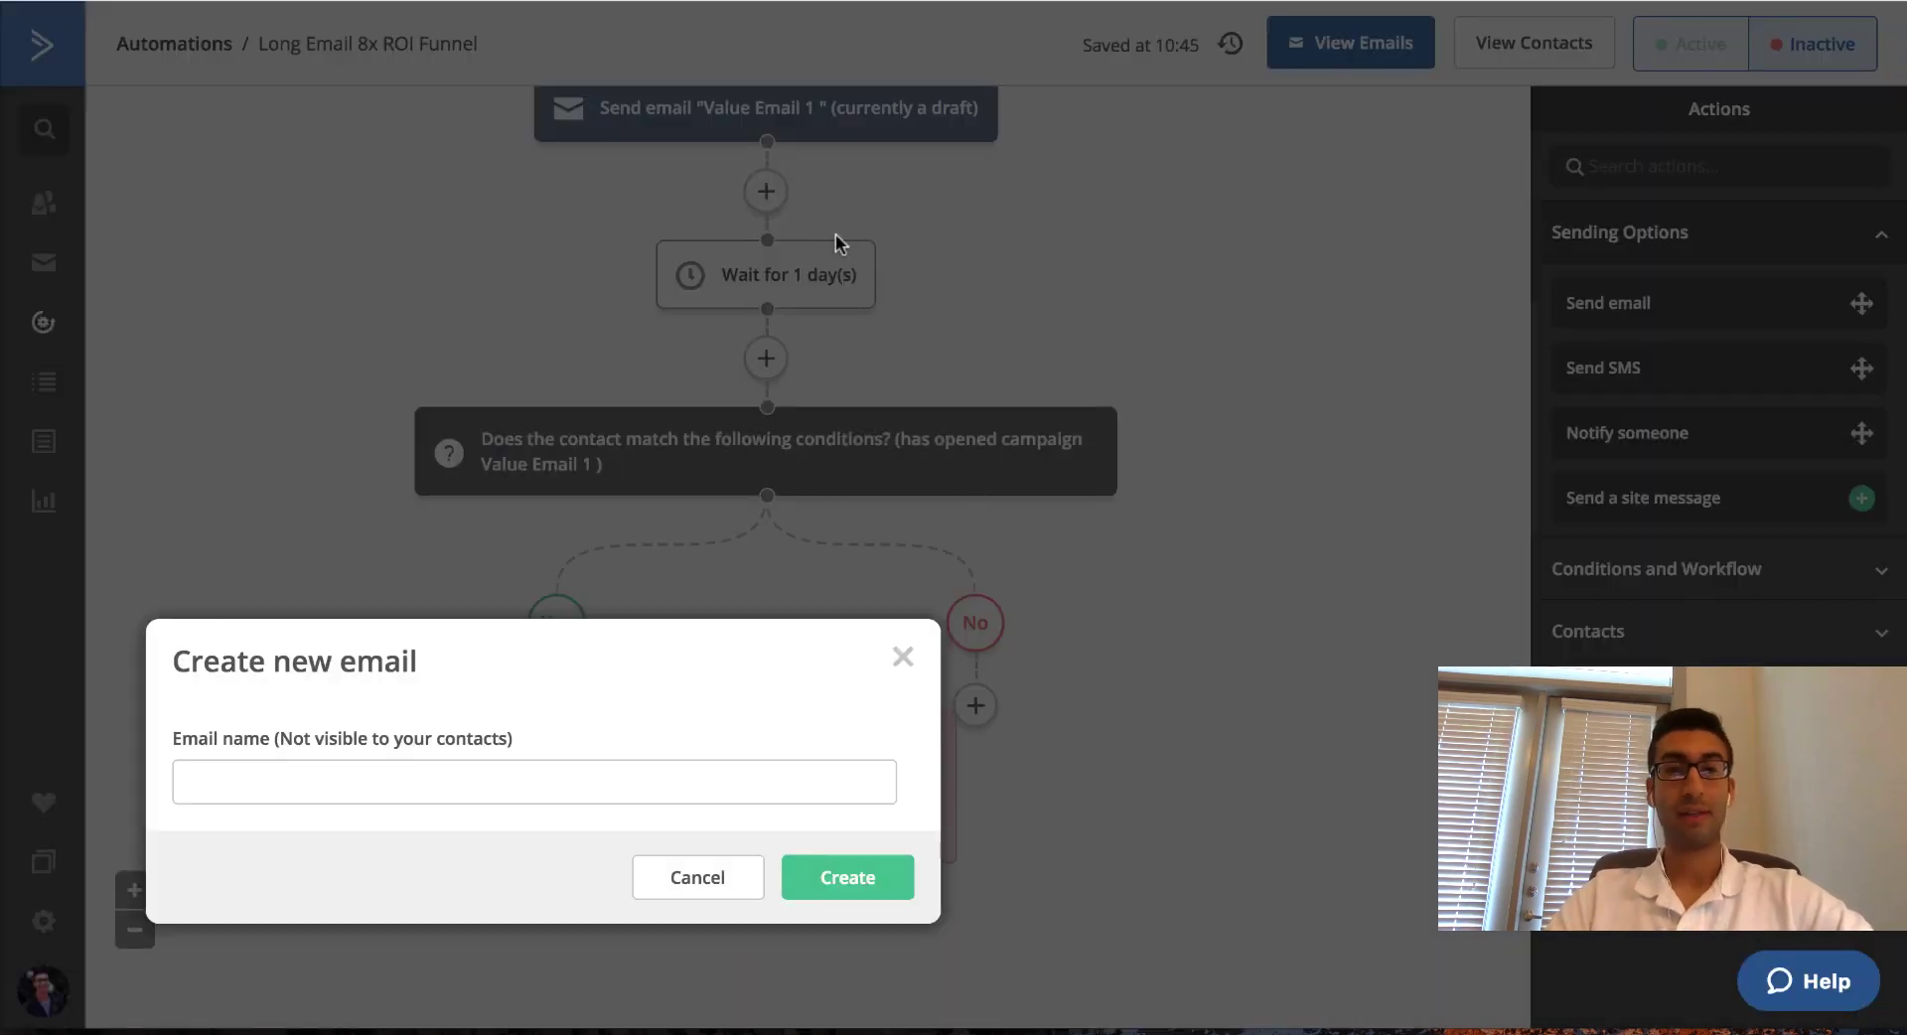
click(567, 783)
text(Value Email 2)
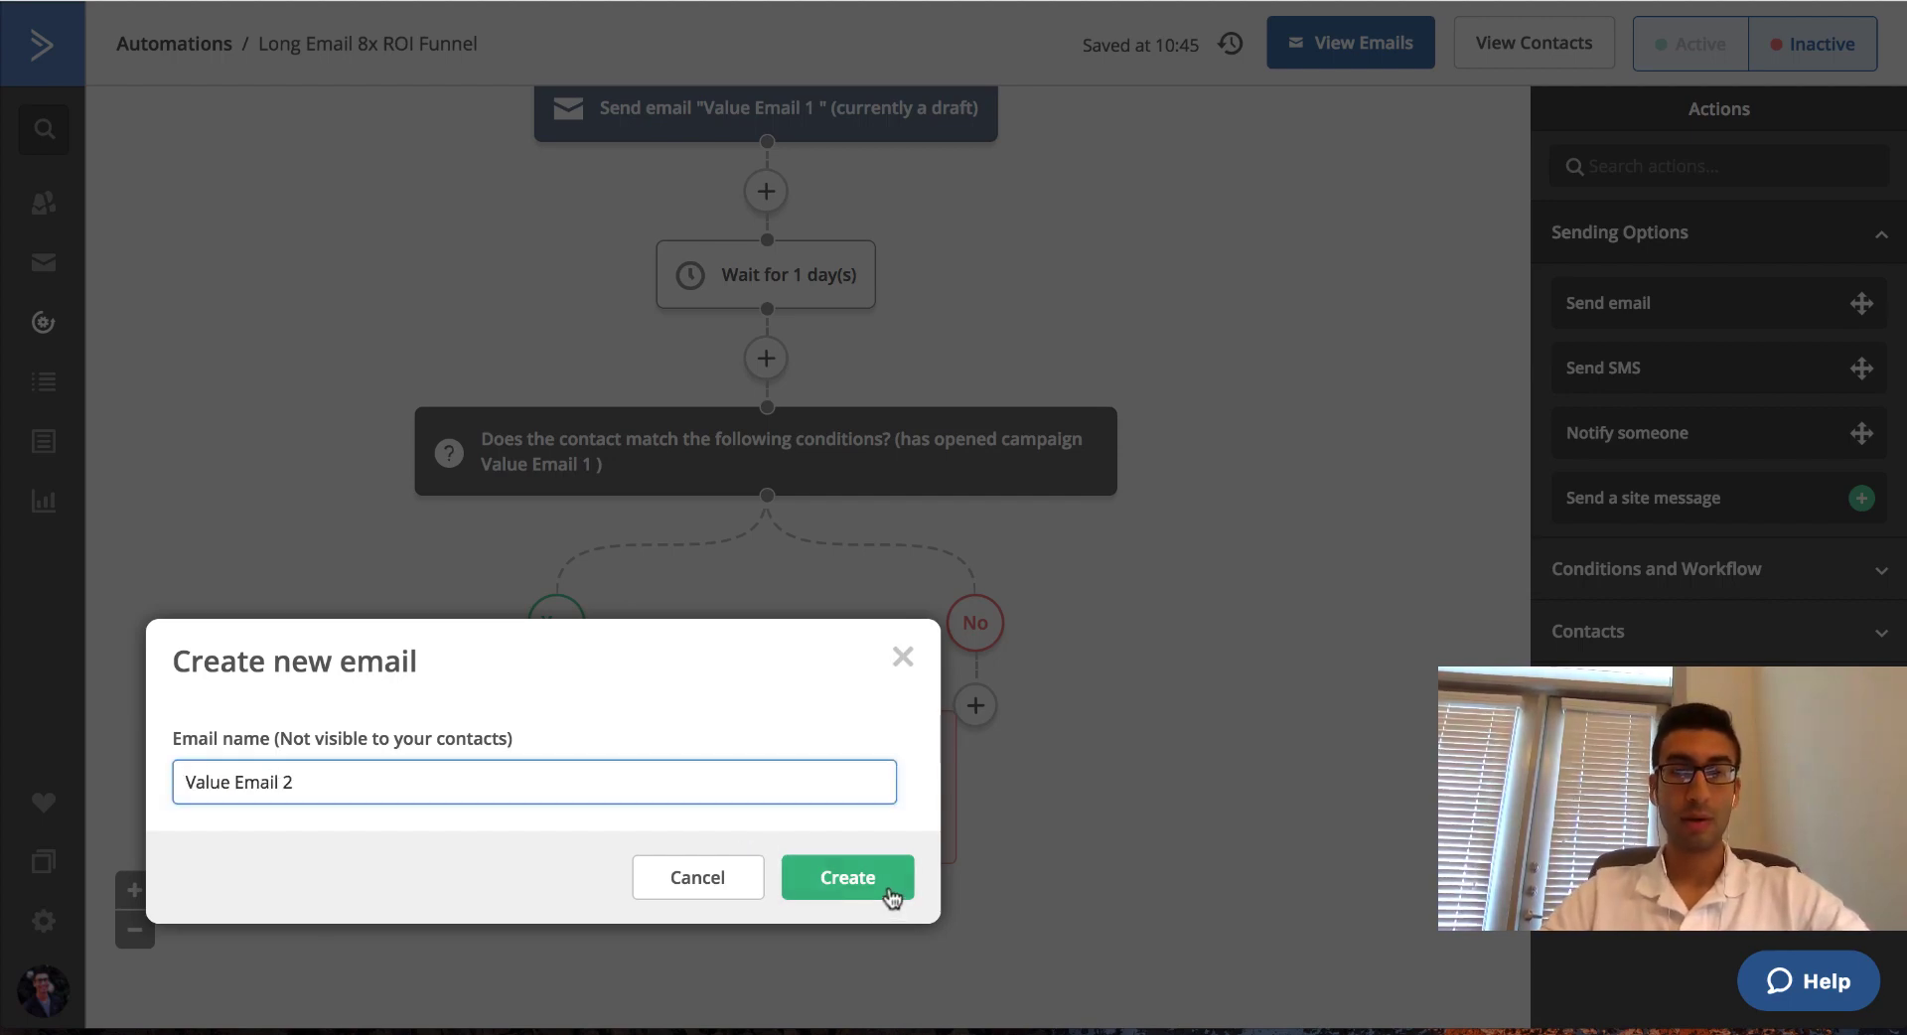
click(847, 879)
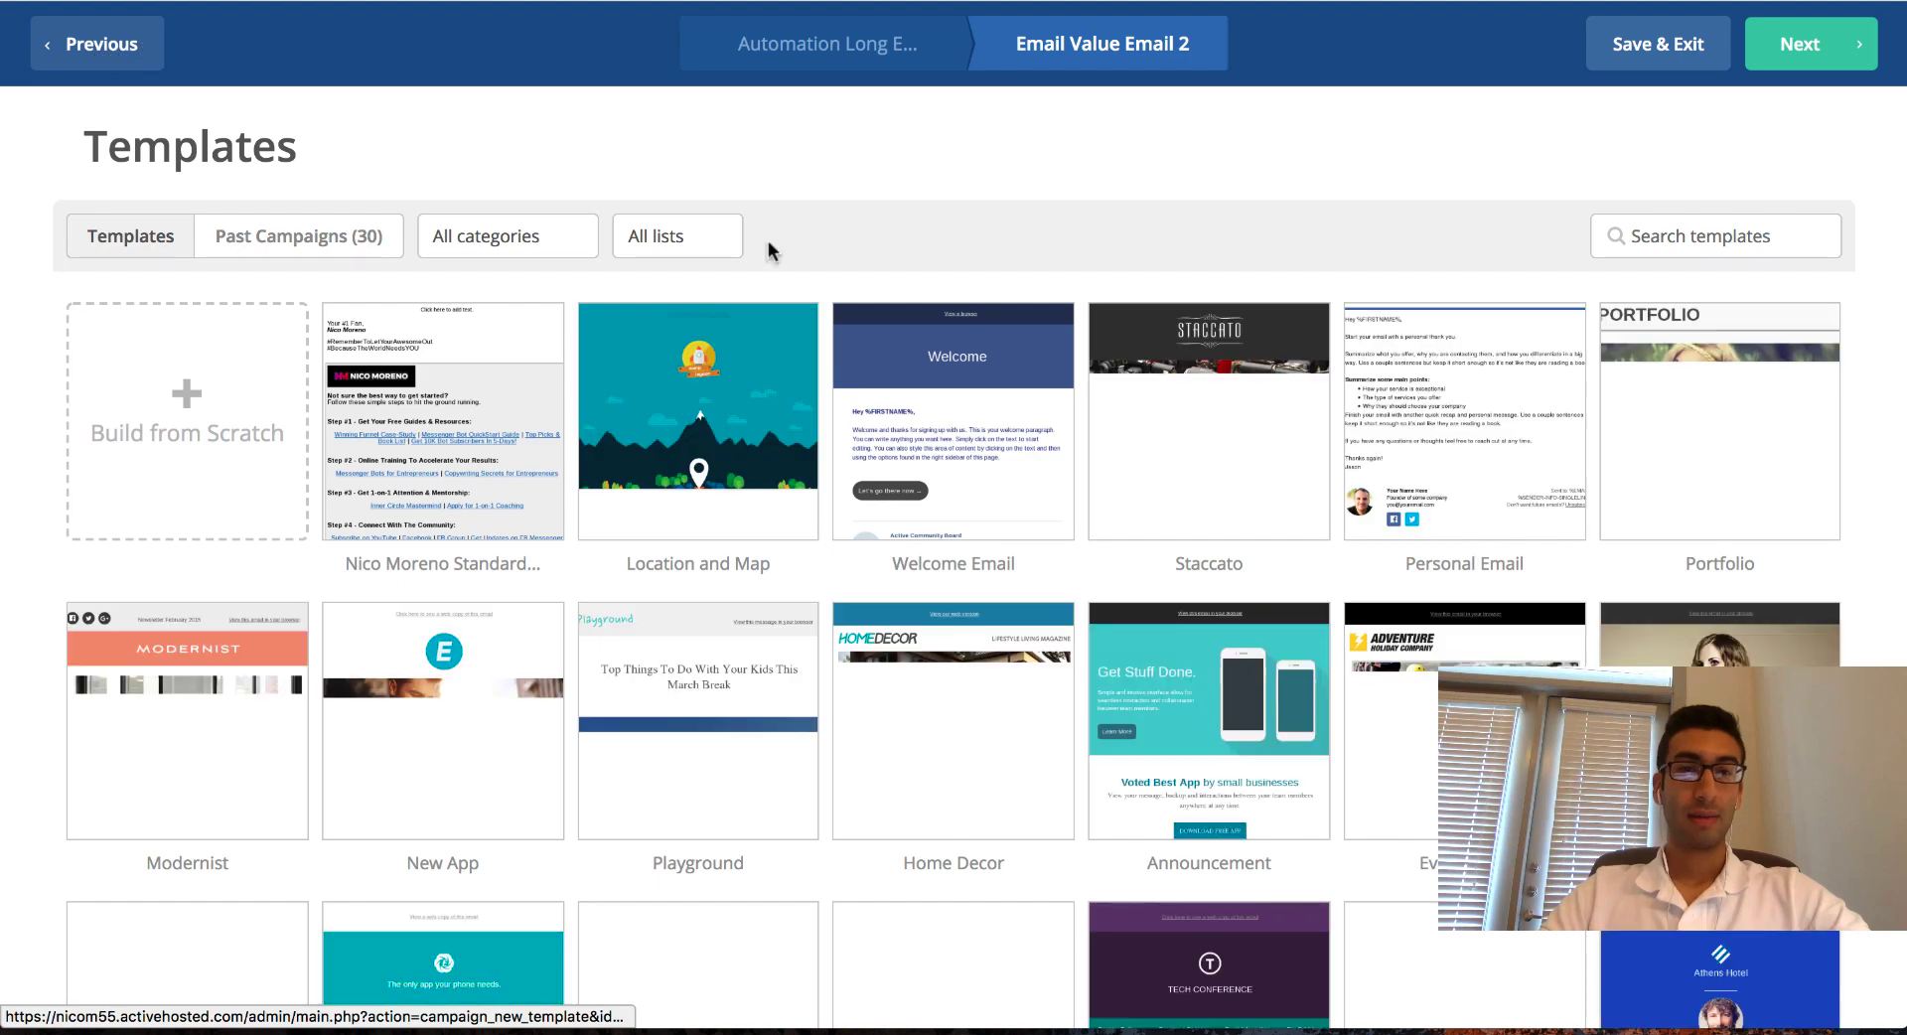
mouse_move(872, 353)
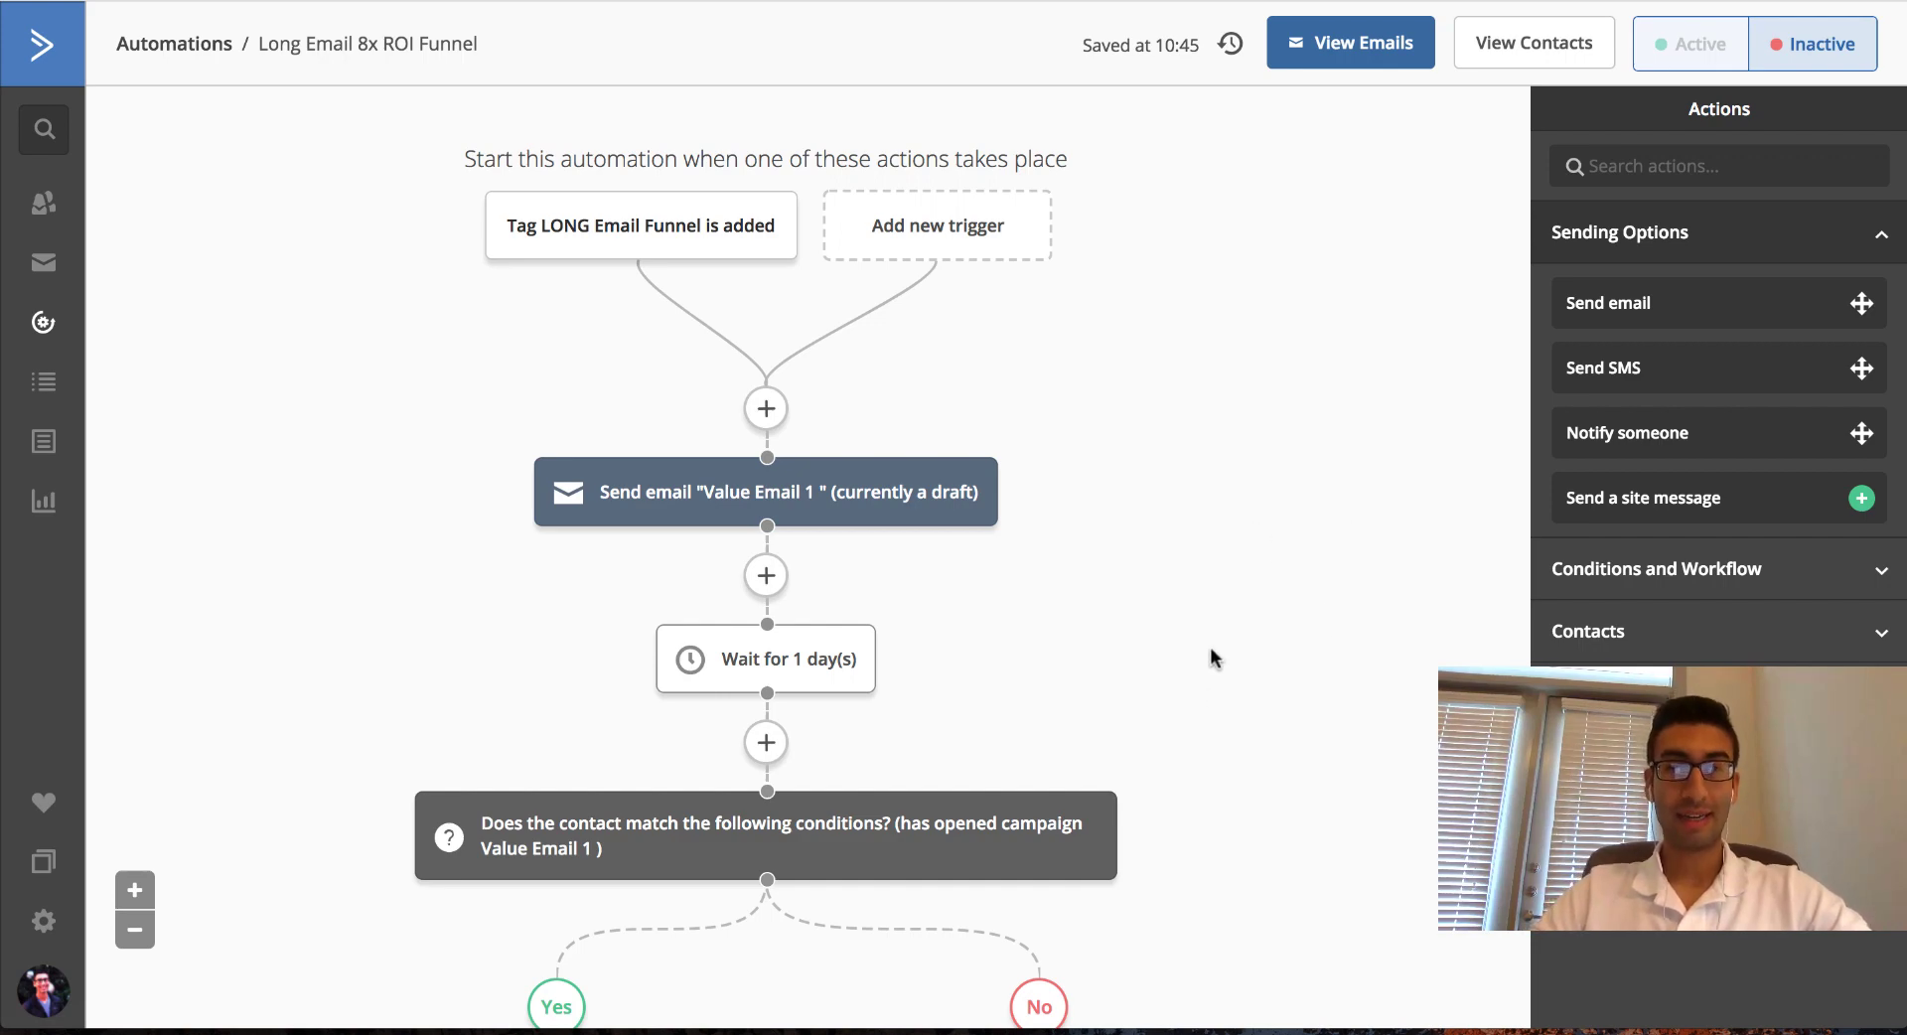
Add a send email action to the No branch using an editable copy of "Value Email 1", and return to the automation without editing it.
scroll(1209, 596, down, 6)
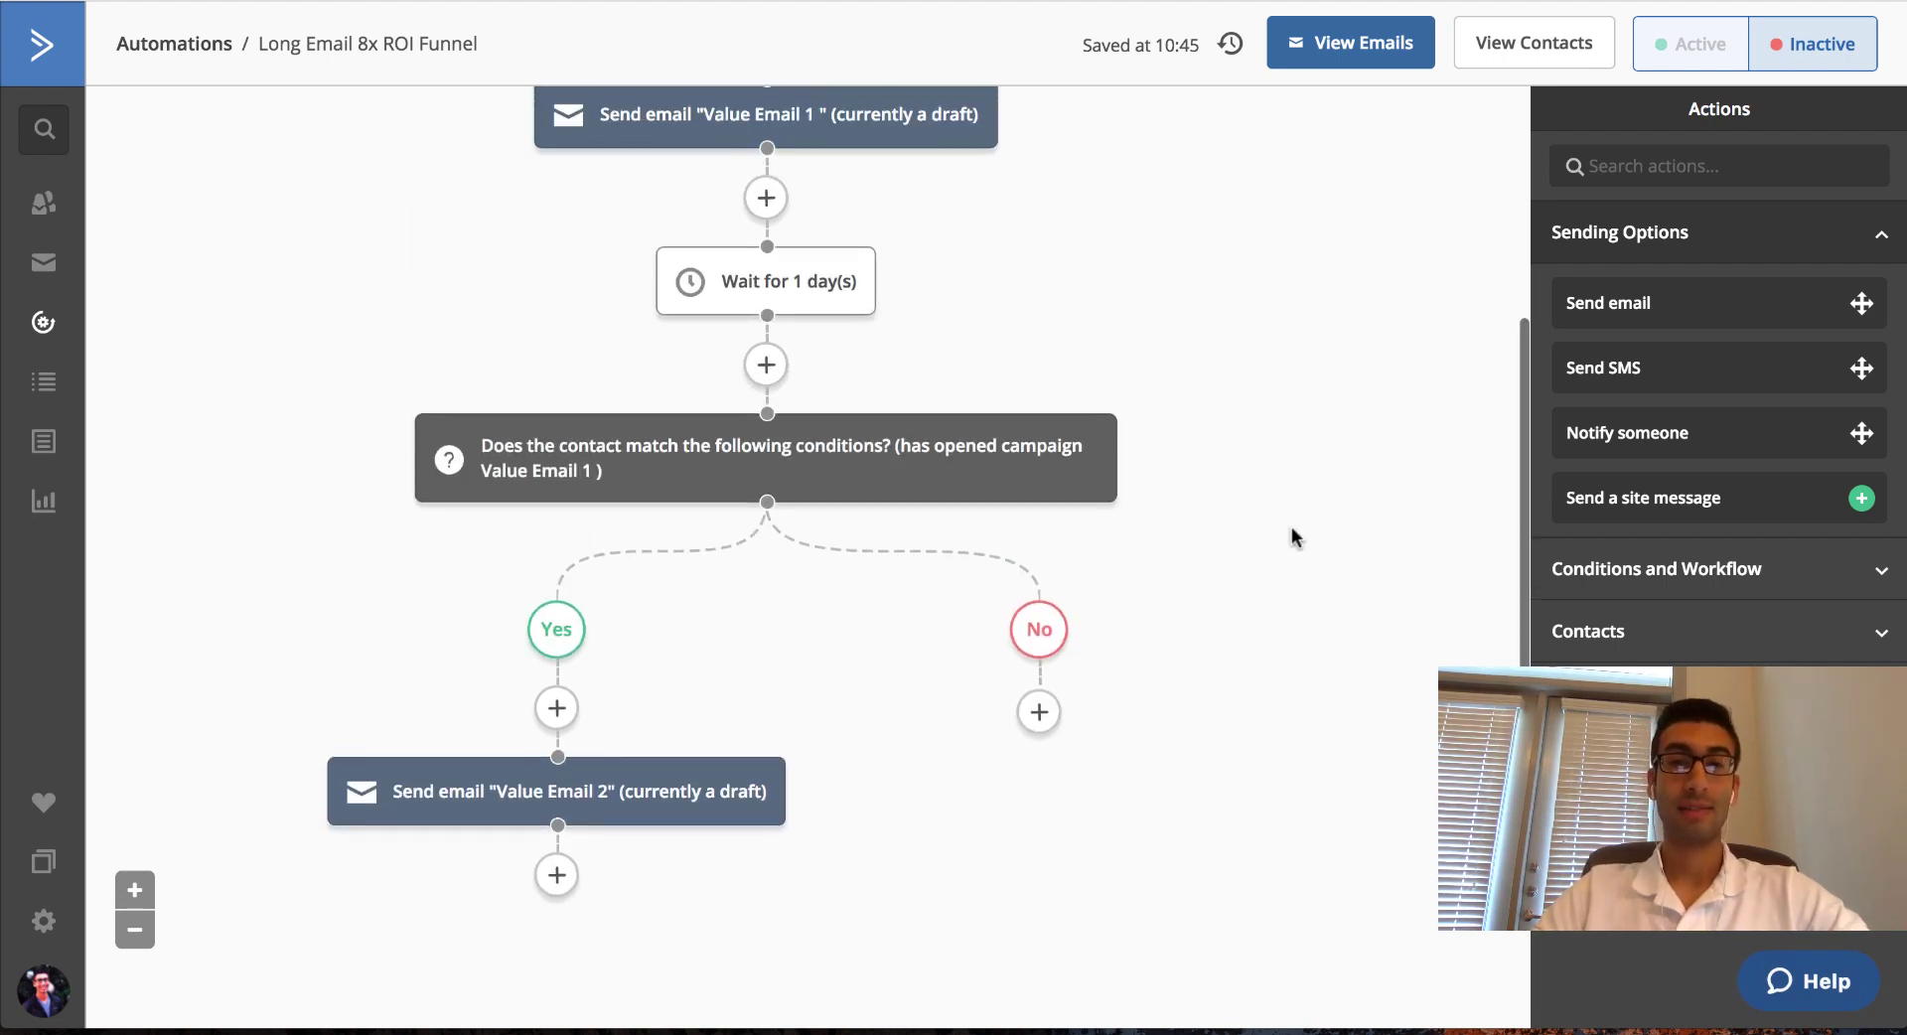
scroll(1290, 536, up, 3)
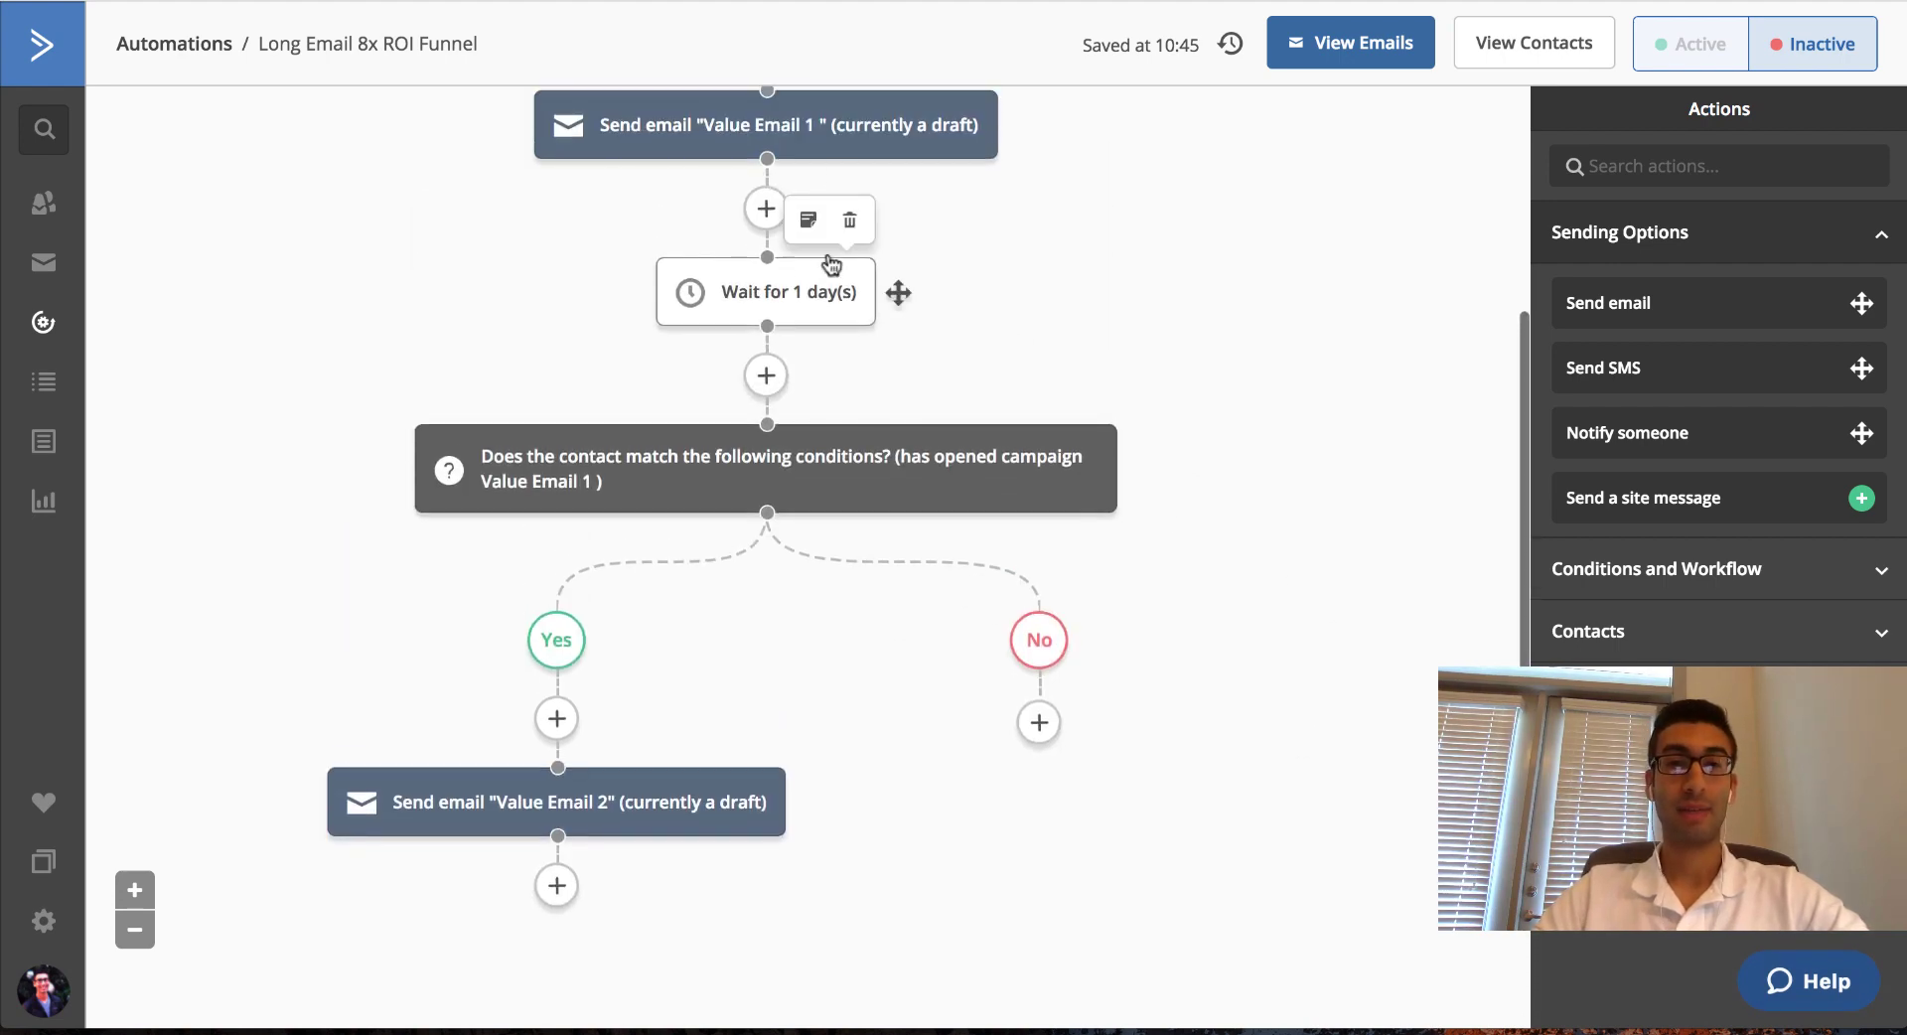
click(1039, 725)
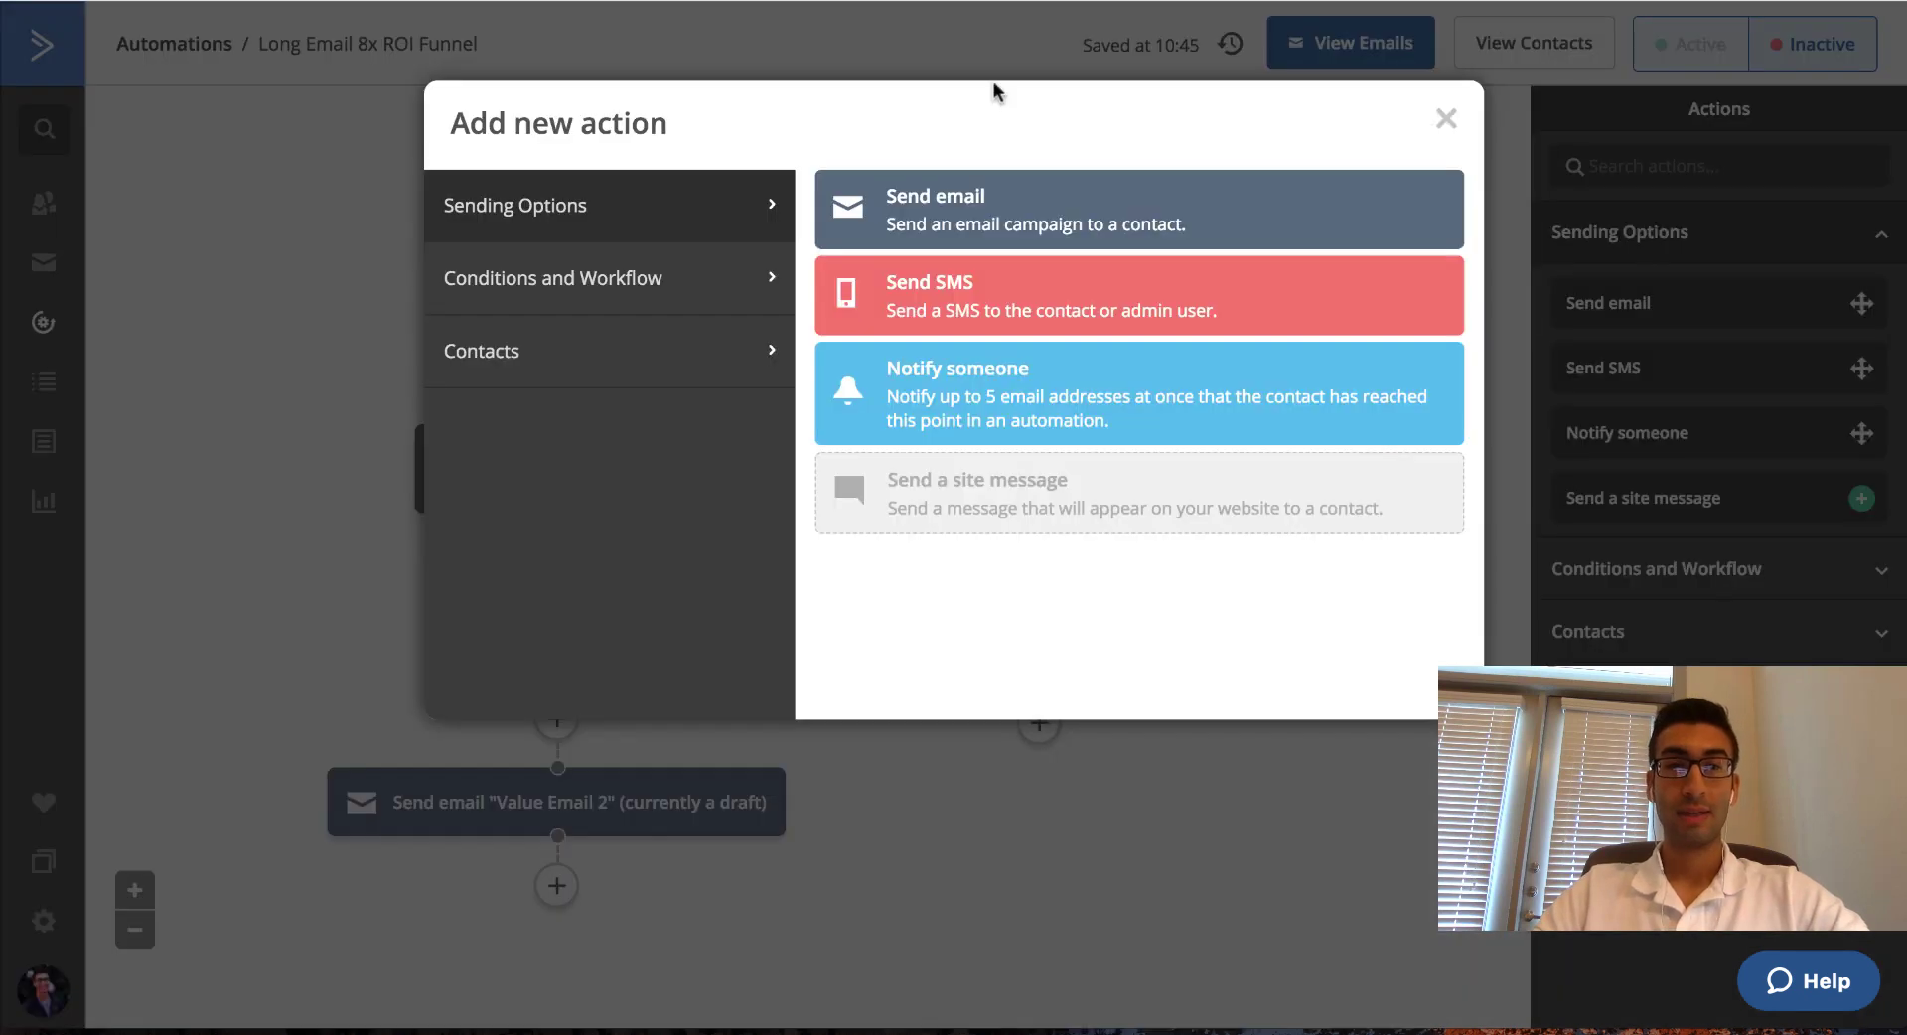
click(1013, 199)
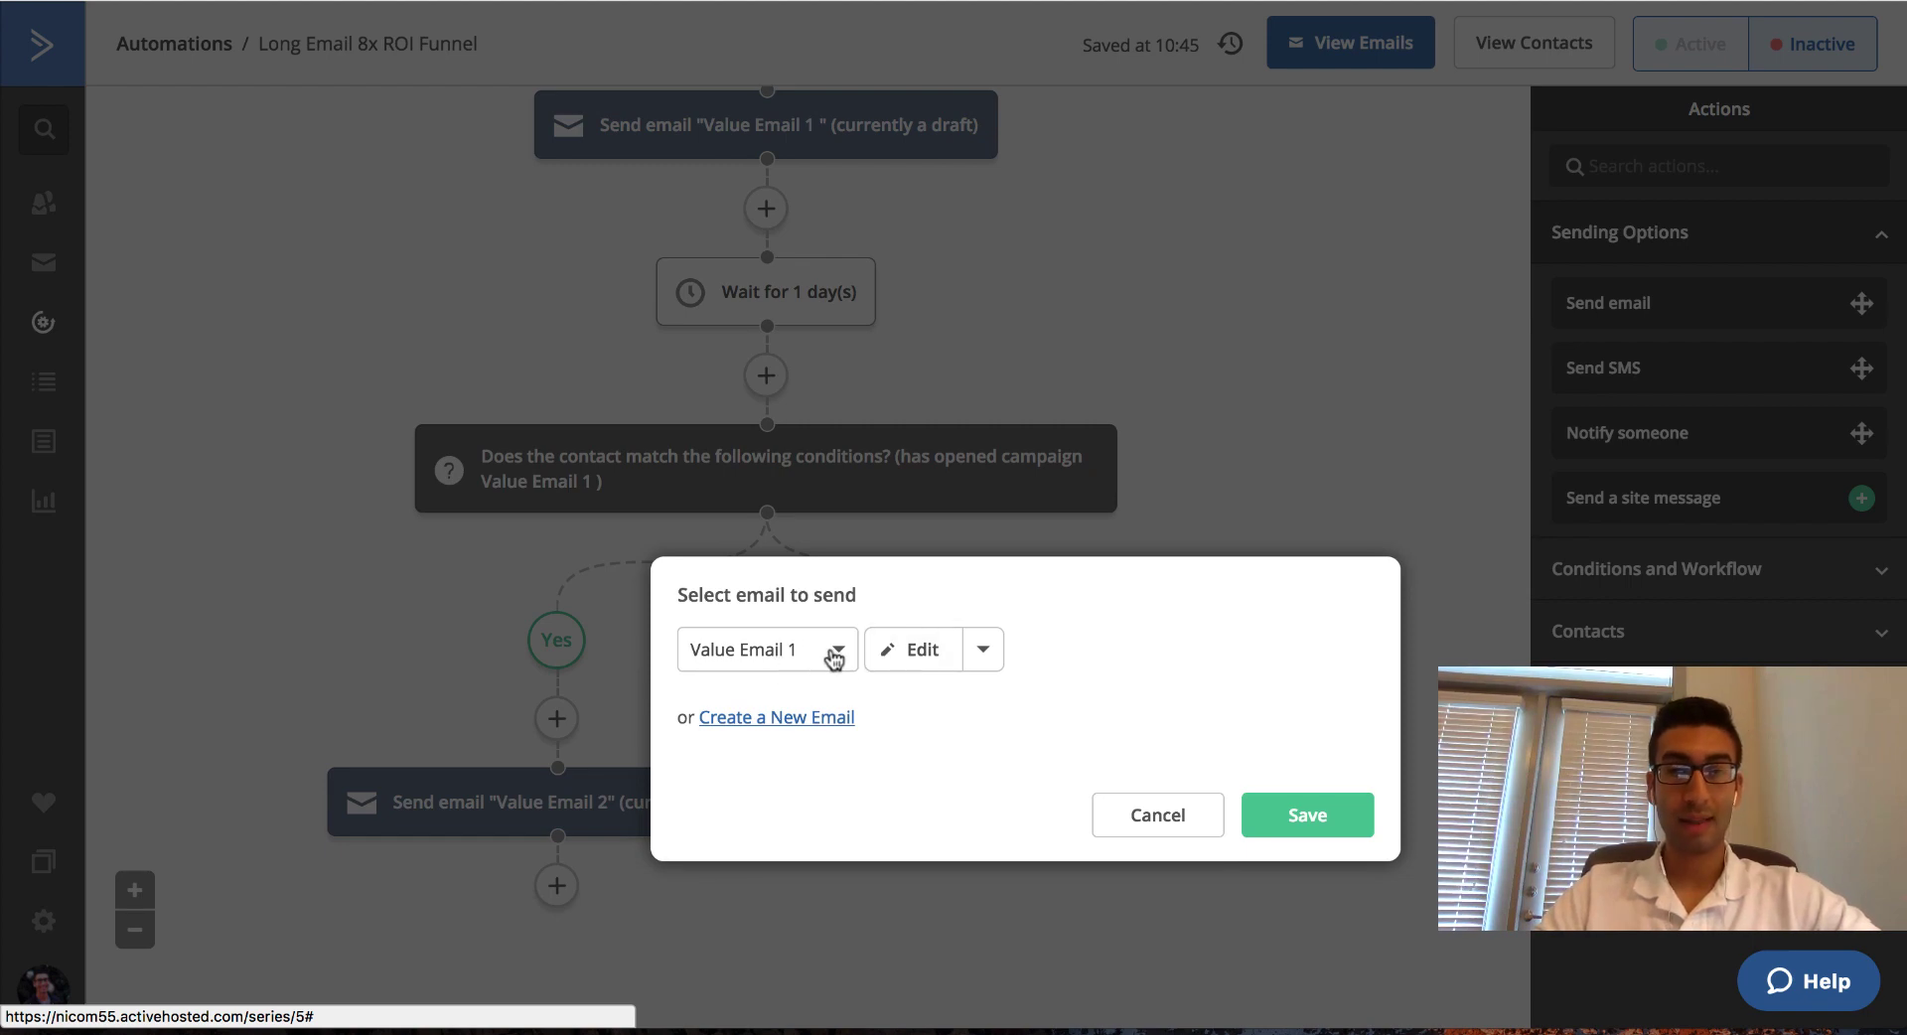
click(986, 653)
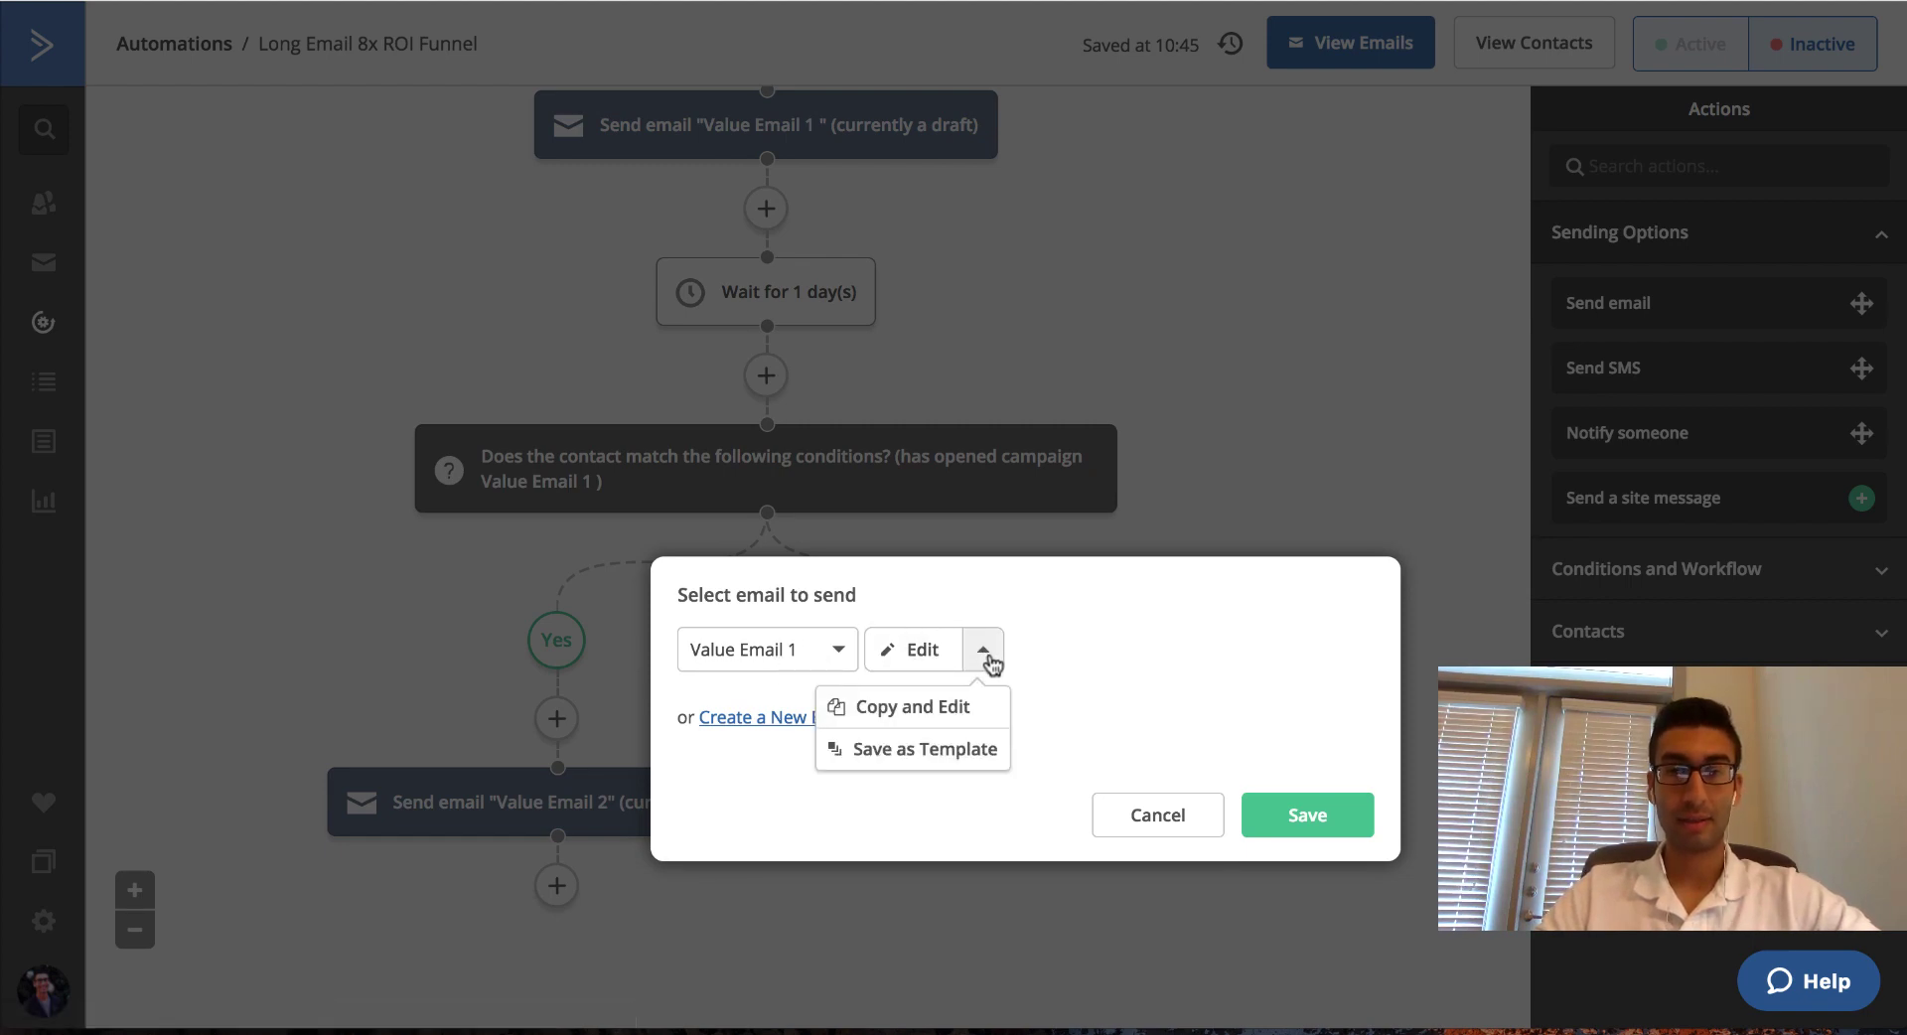
click(938, 717)
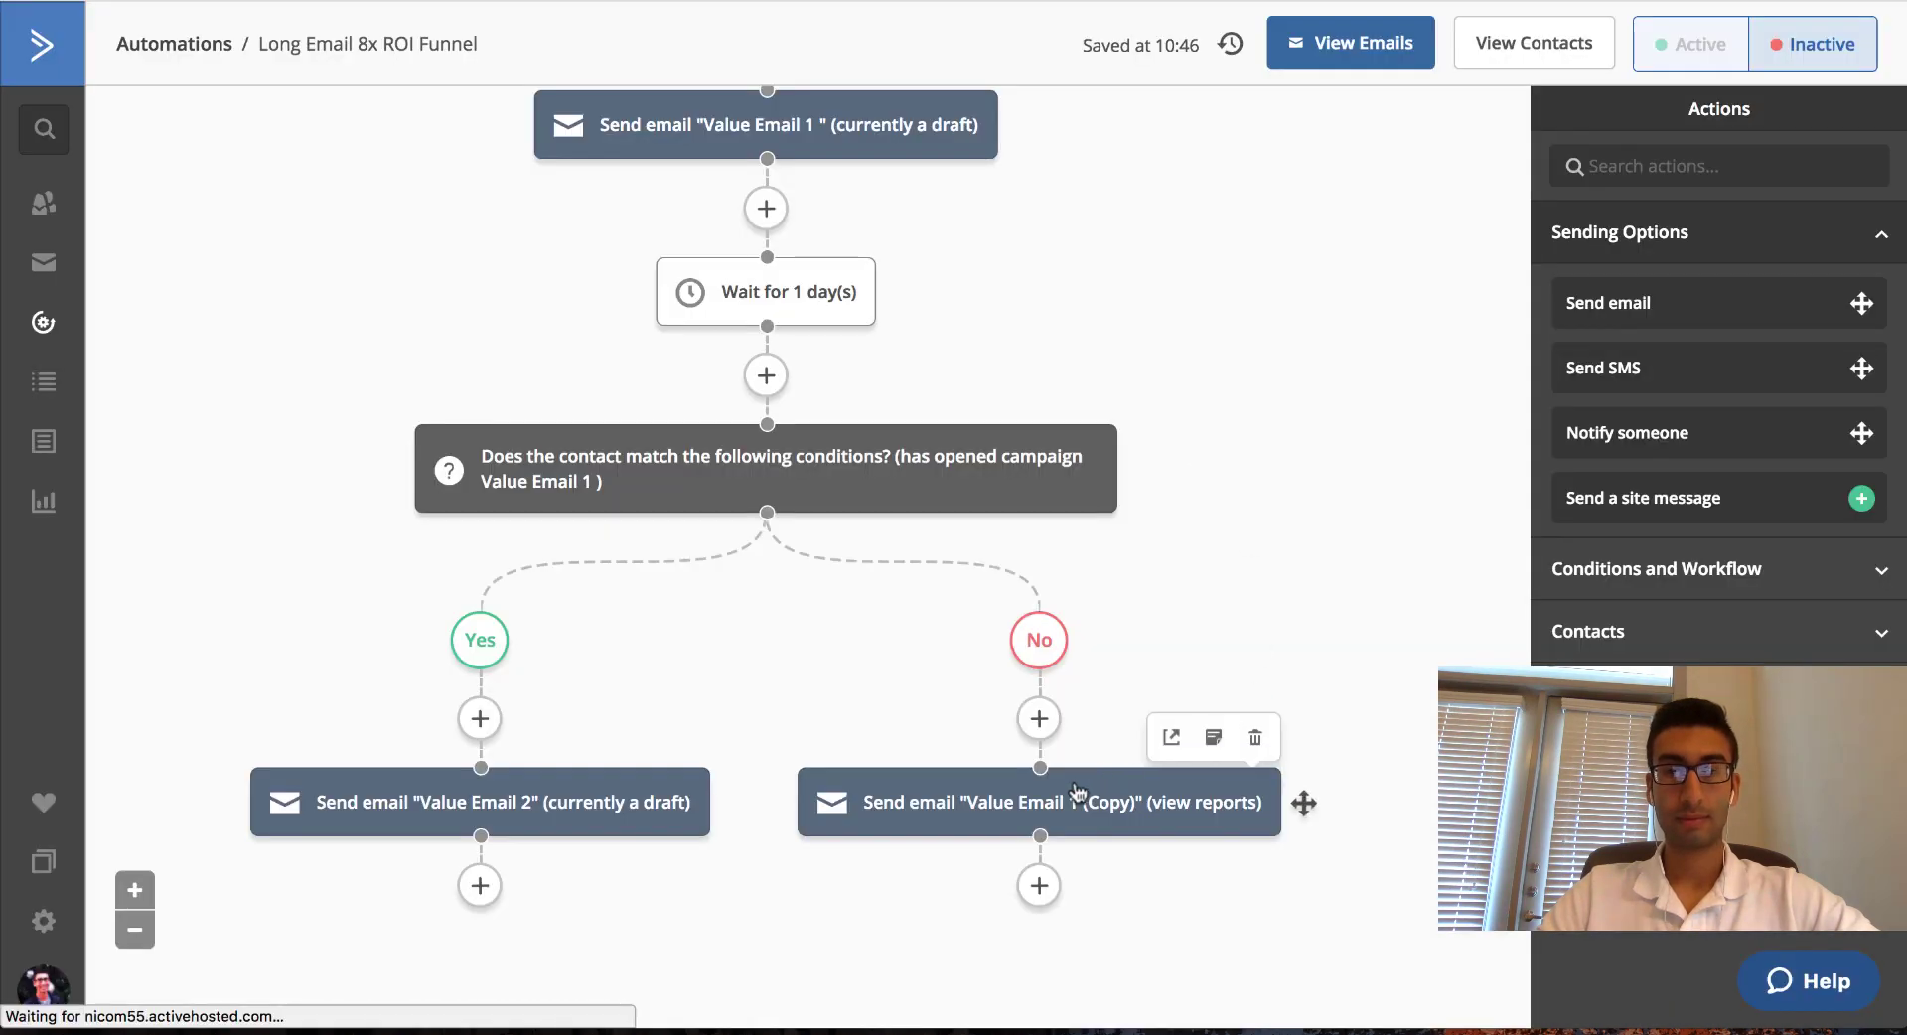
click(1078, 794)
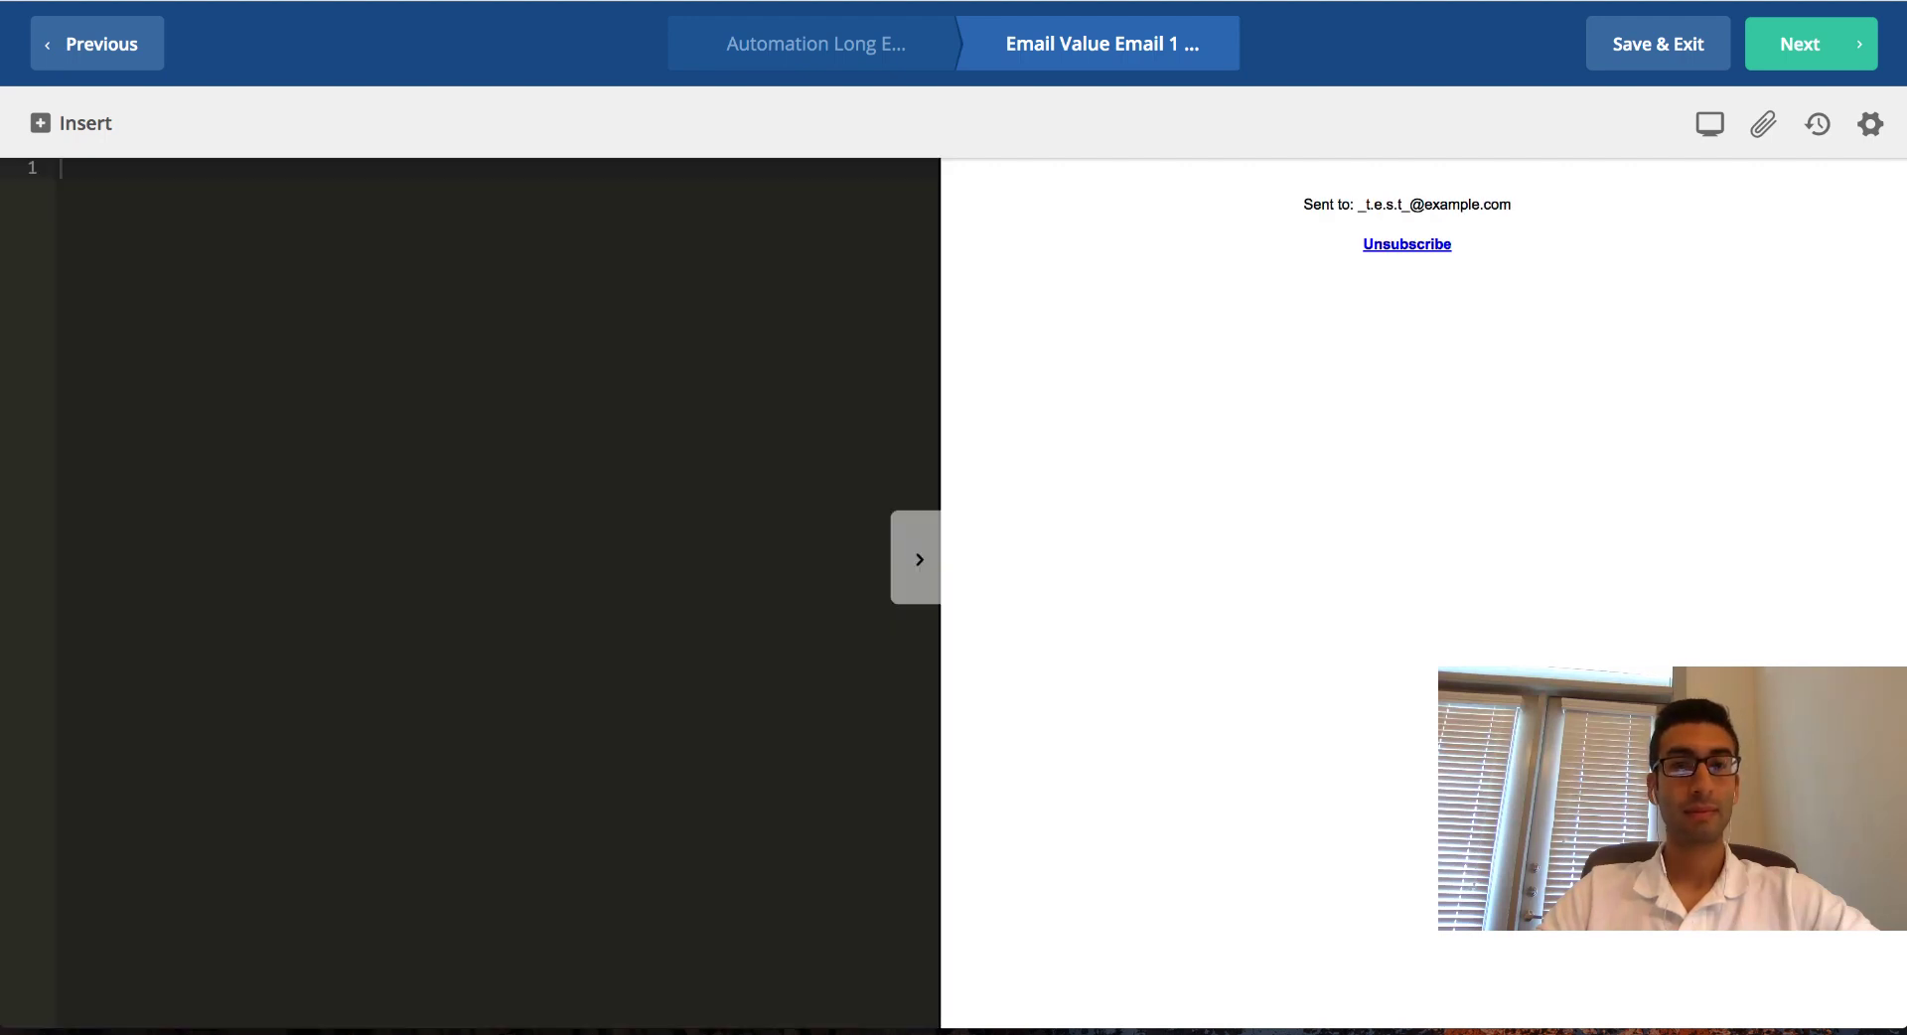
key(super+bracketleft)
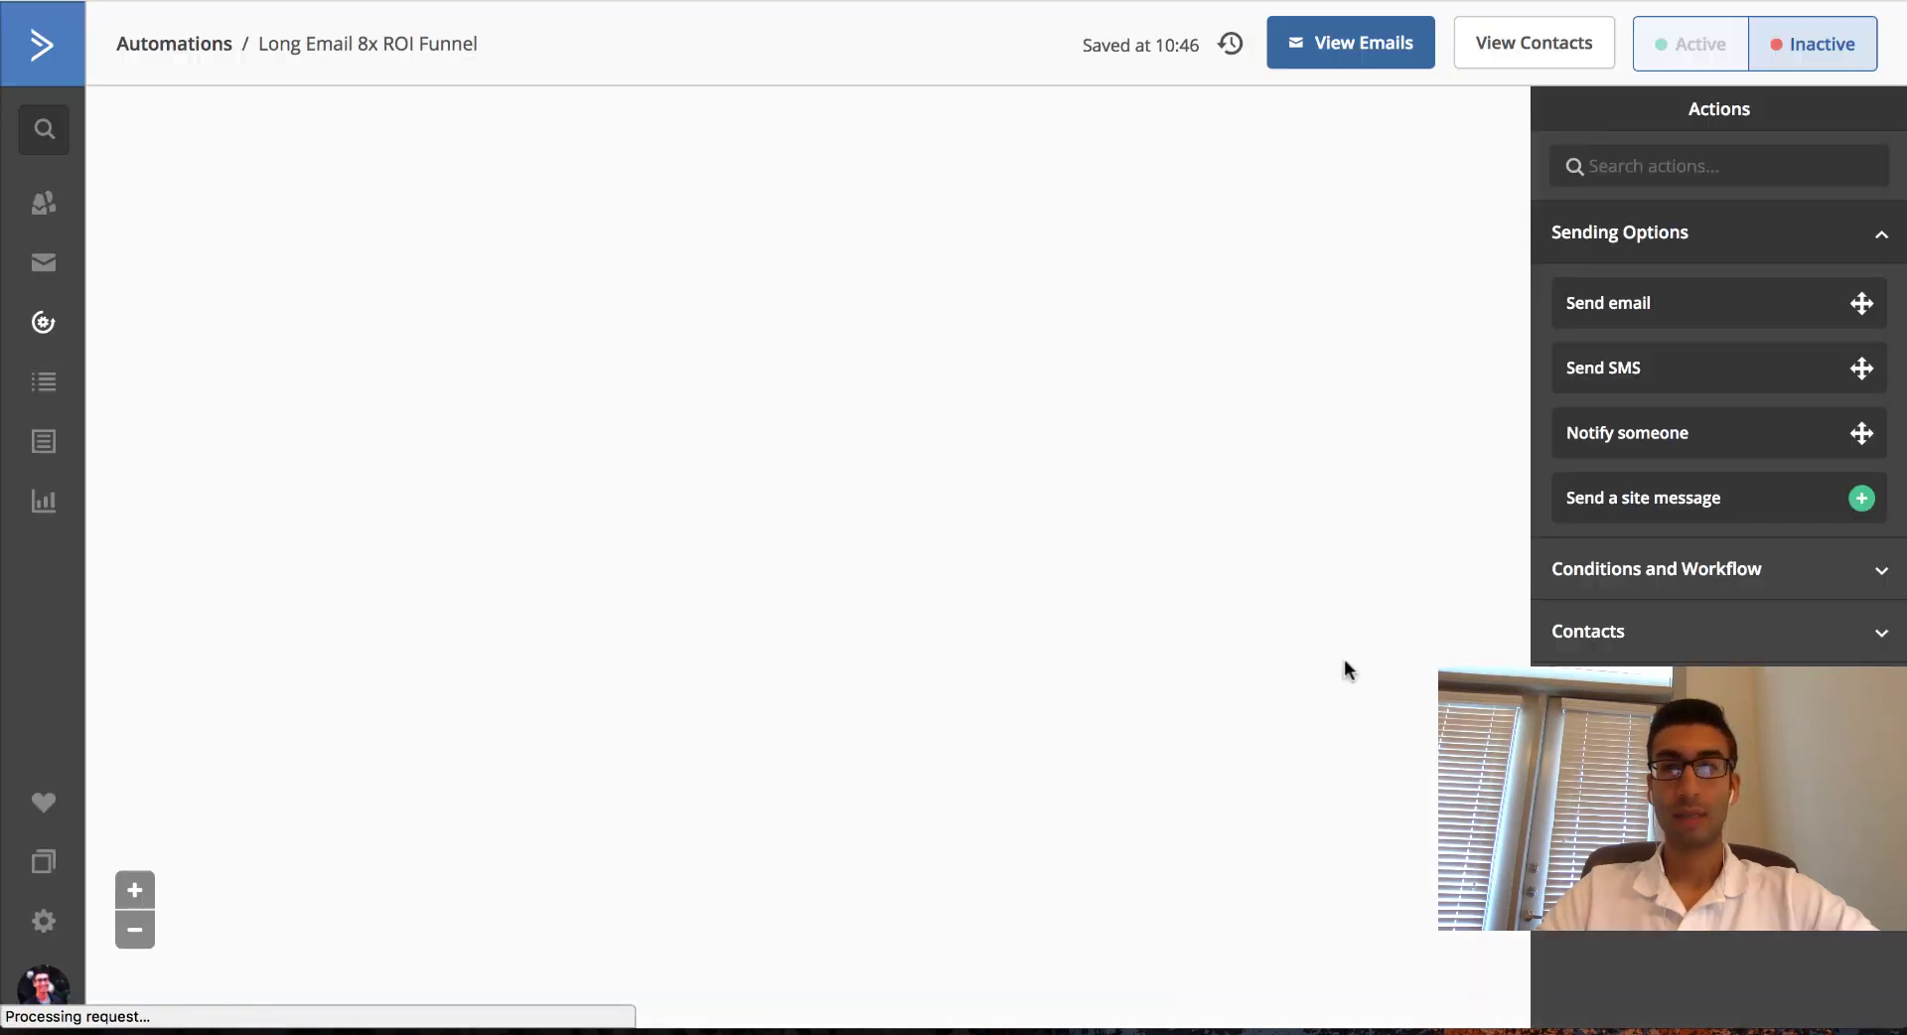
scroll(1231, 599, down, 5)
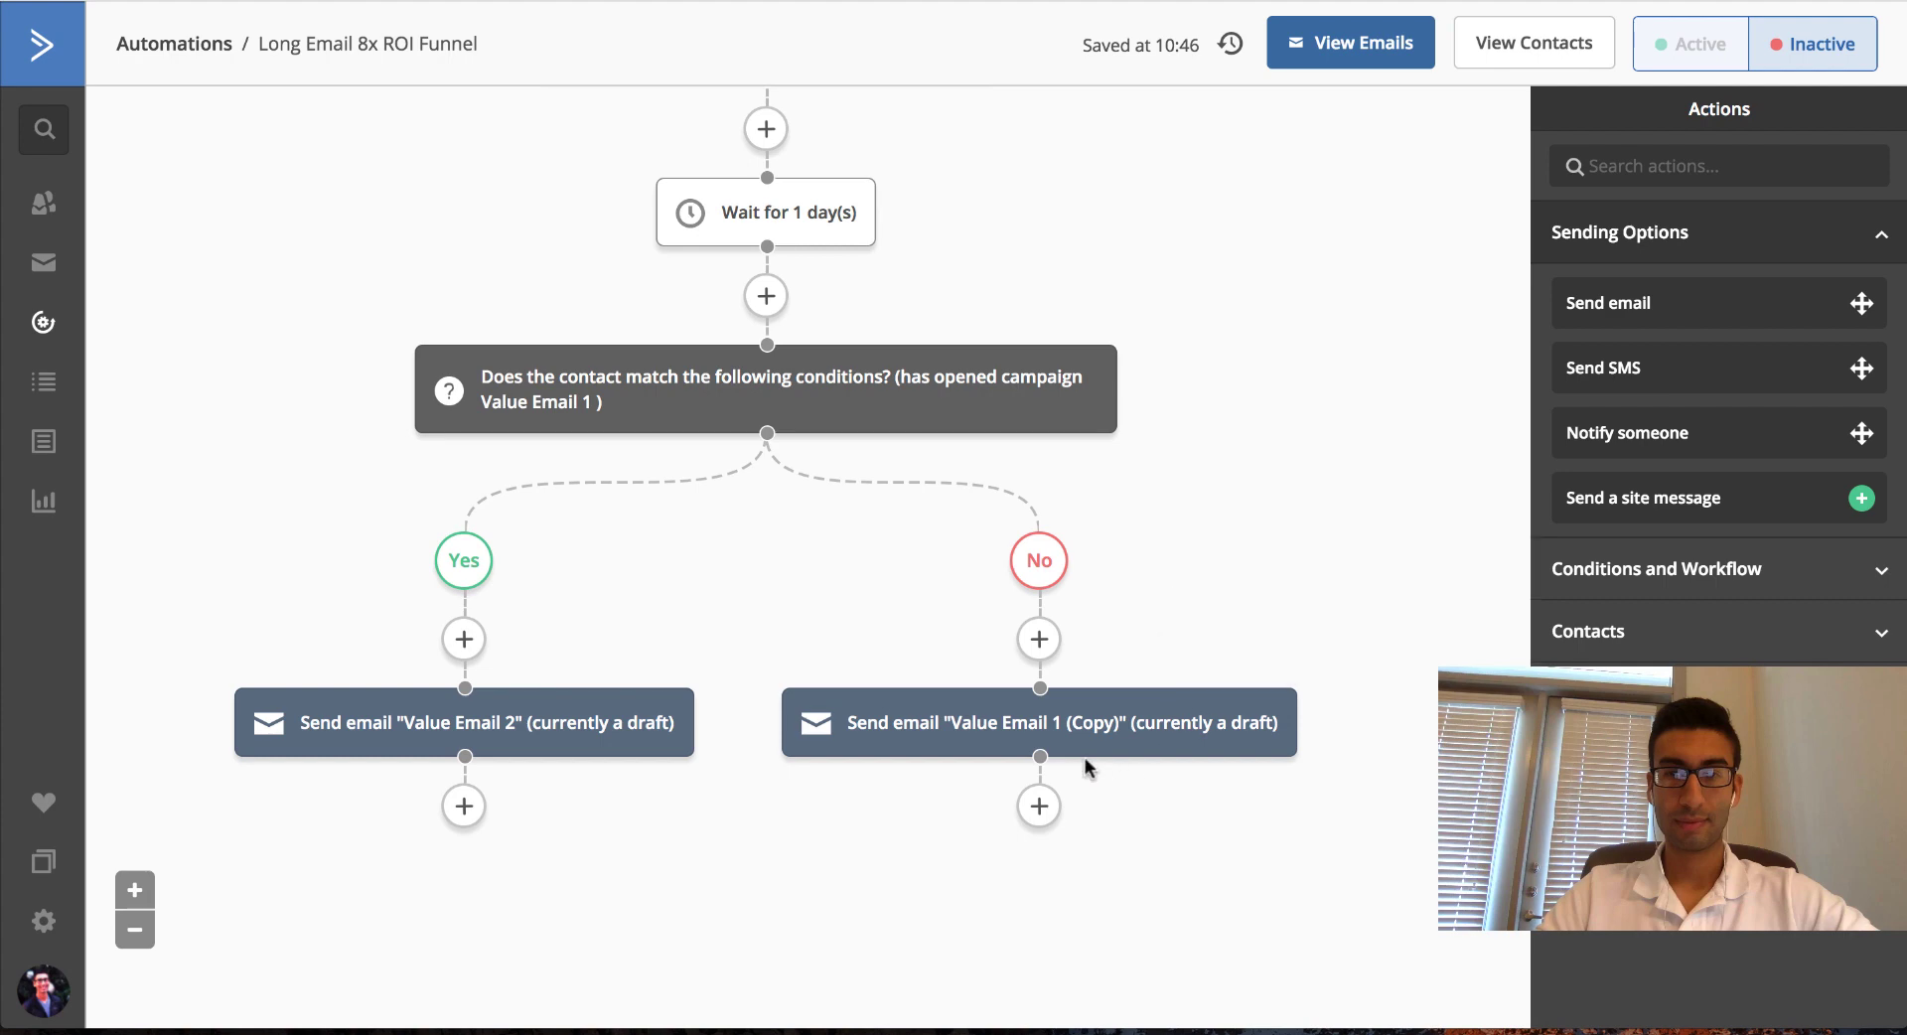
click(1123, 726)
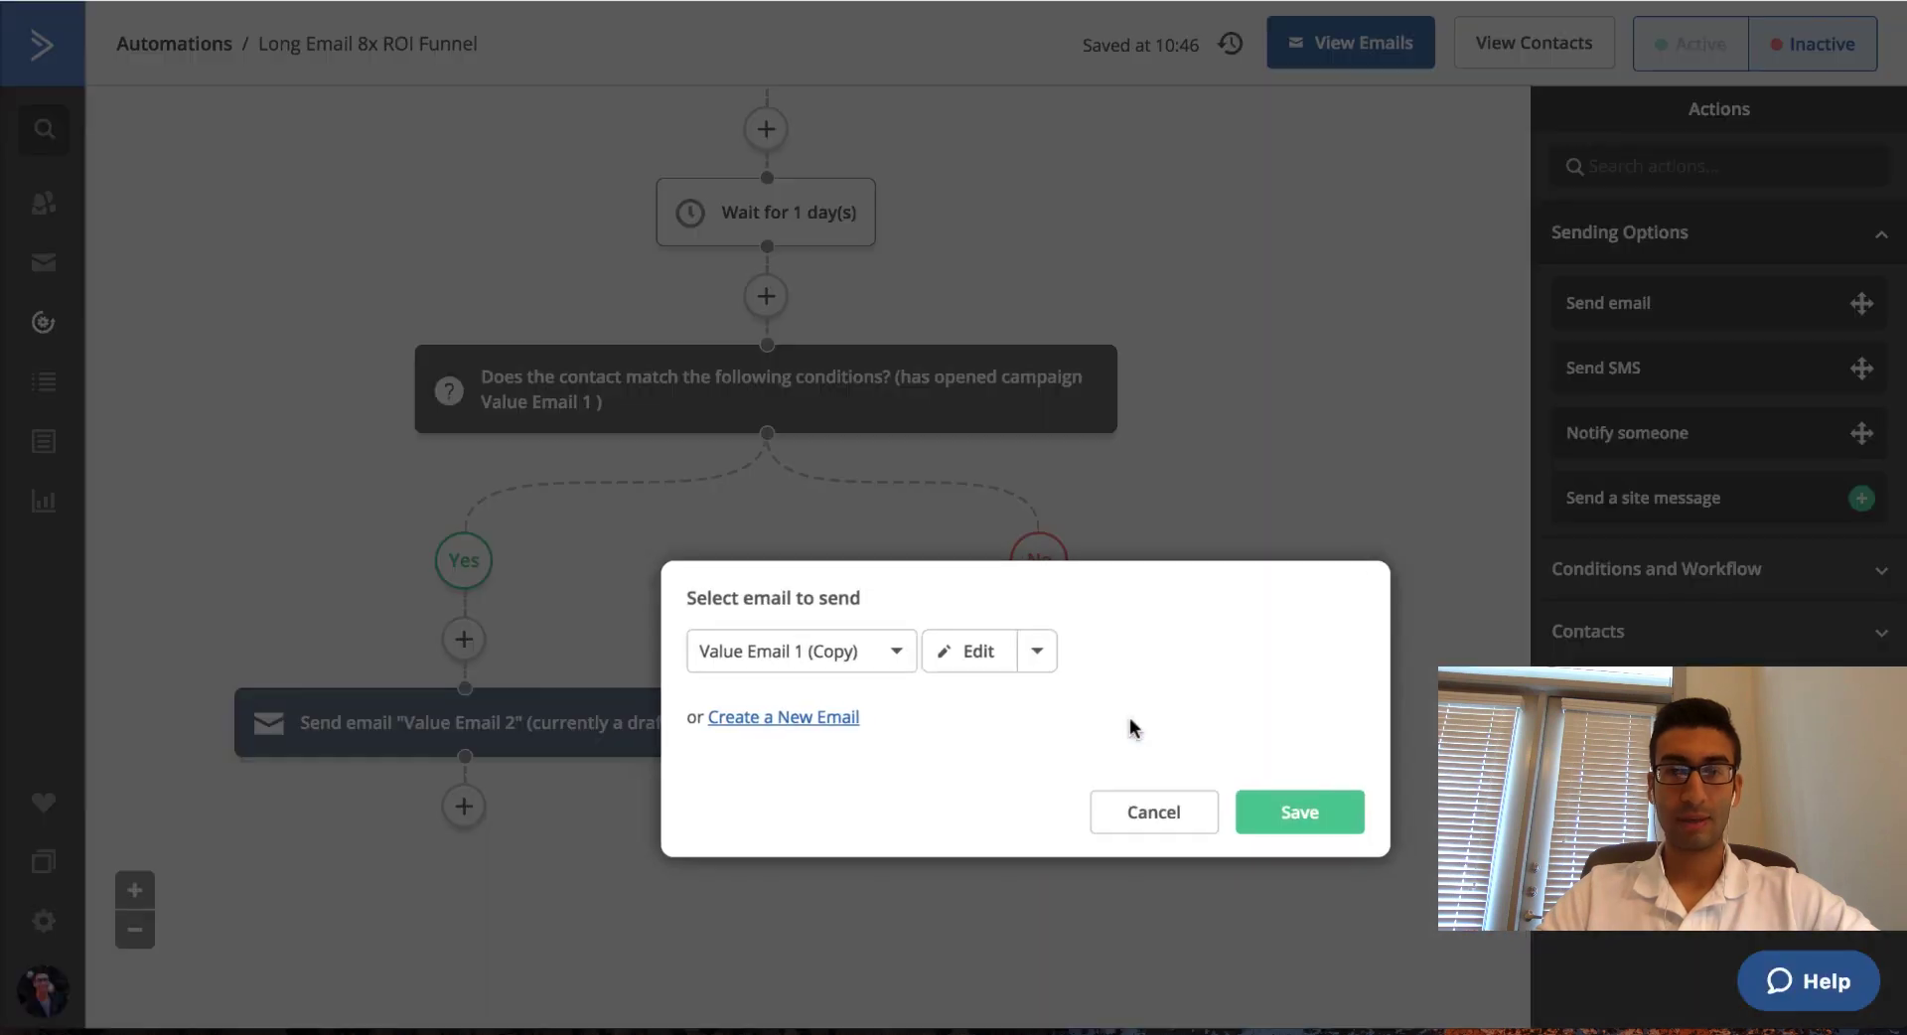
click(895, 653)
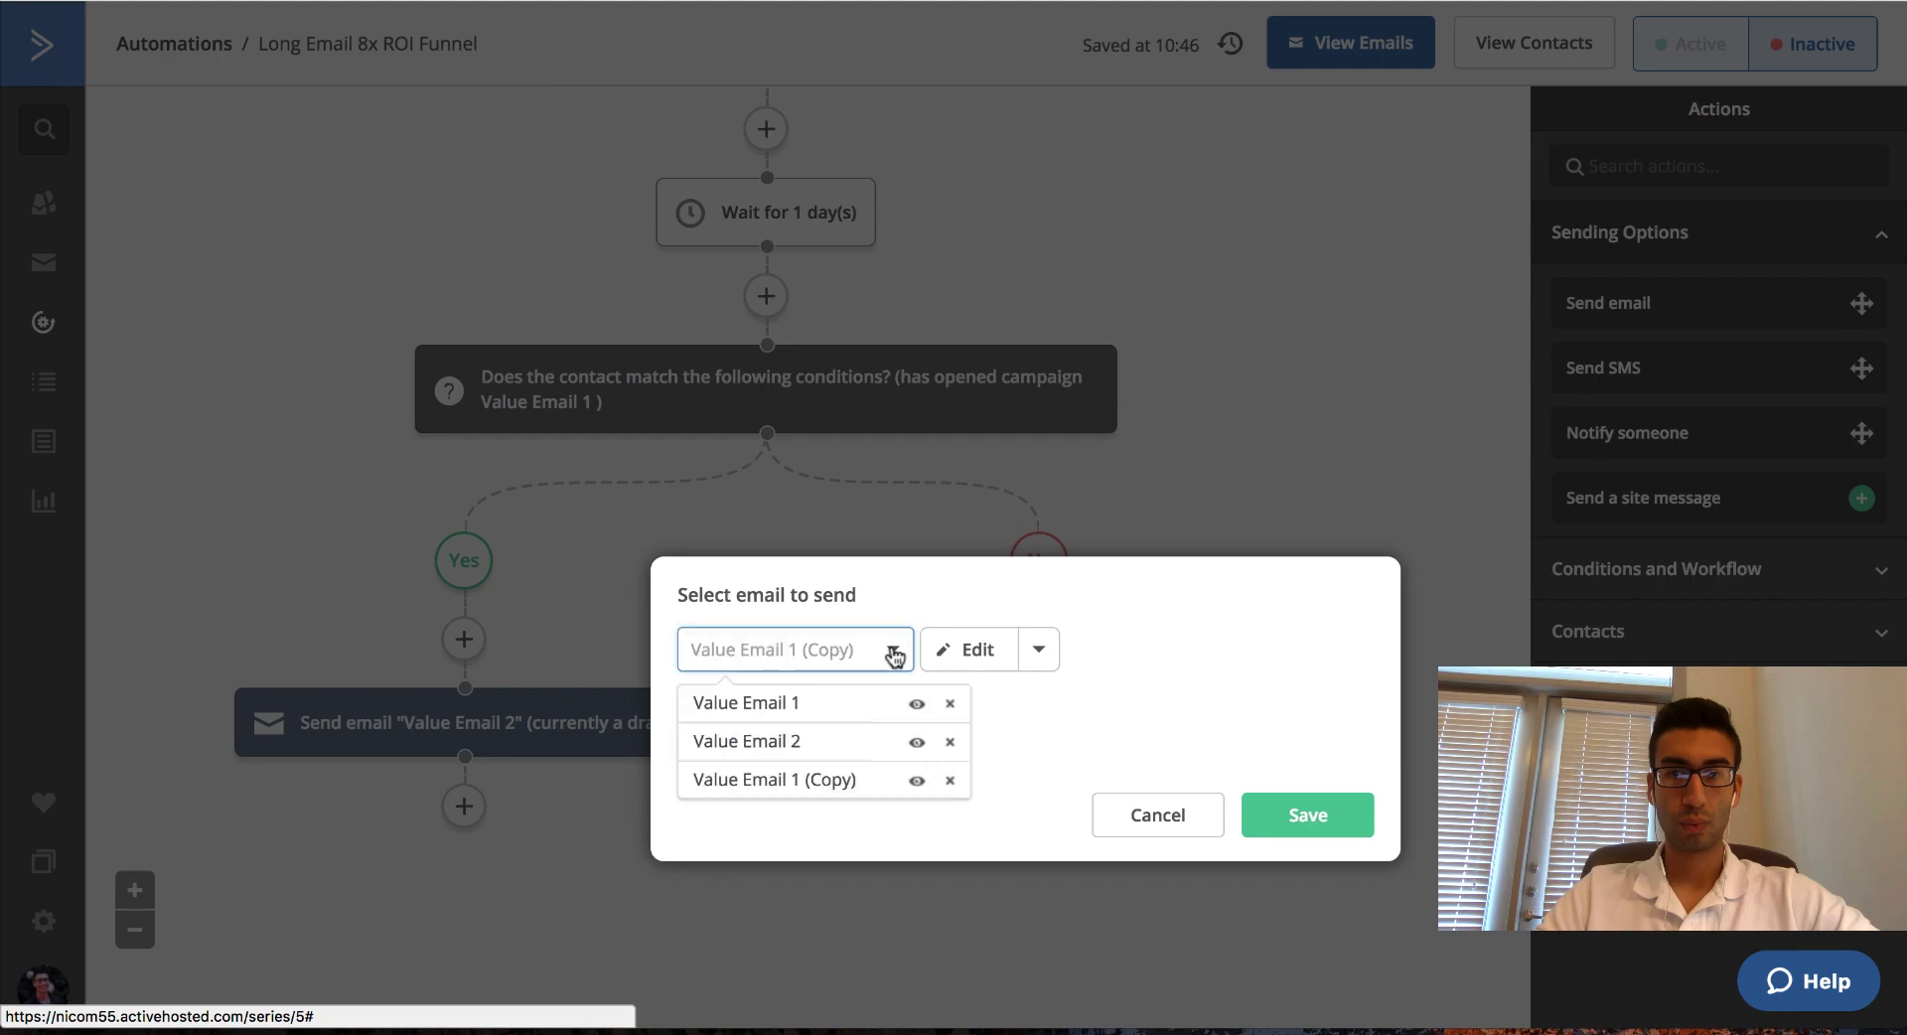
click(1038, 650)
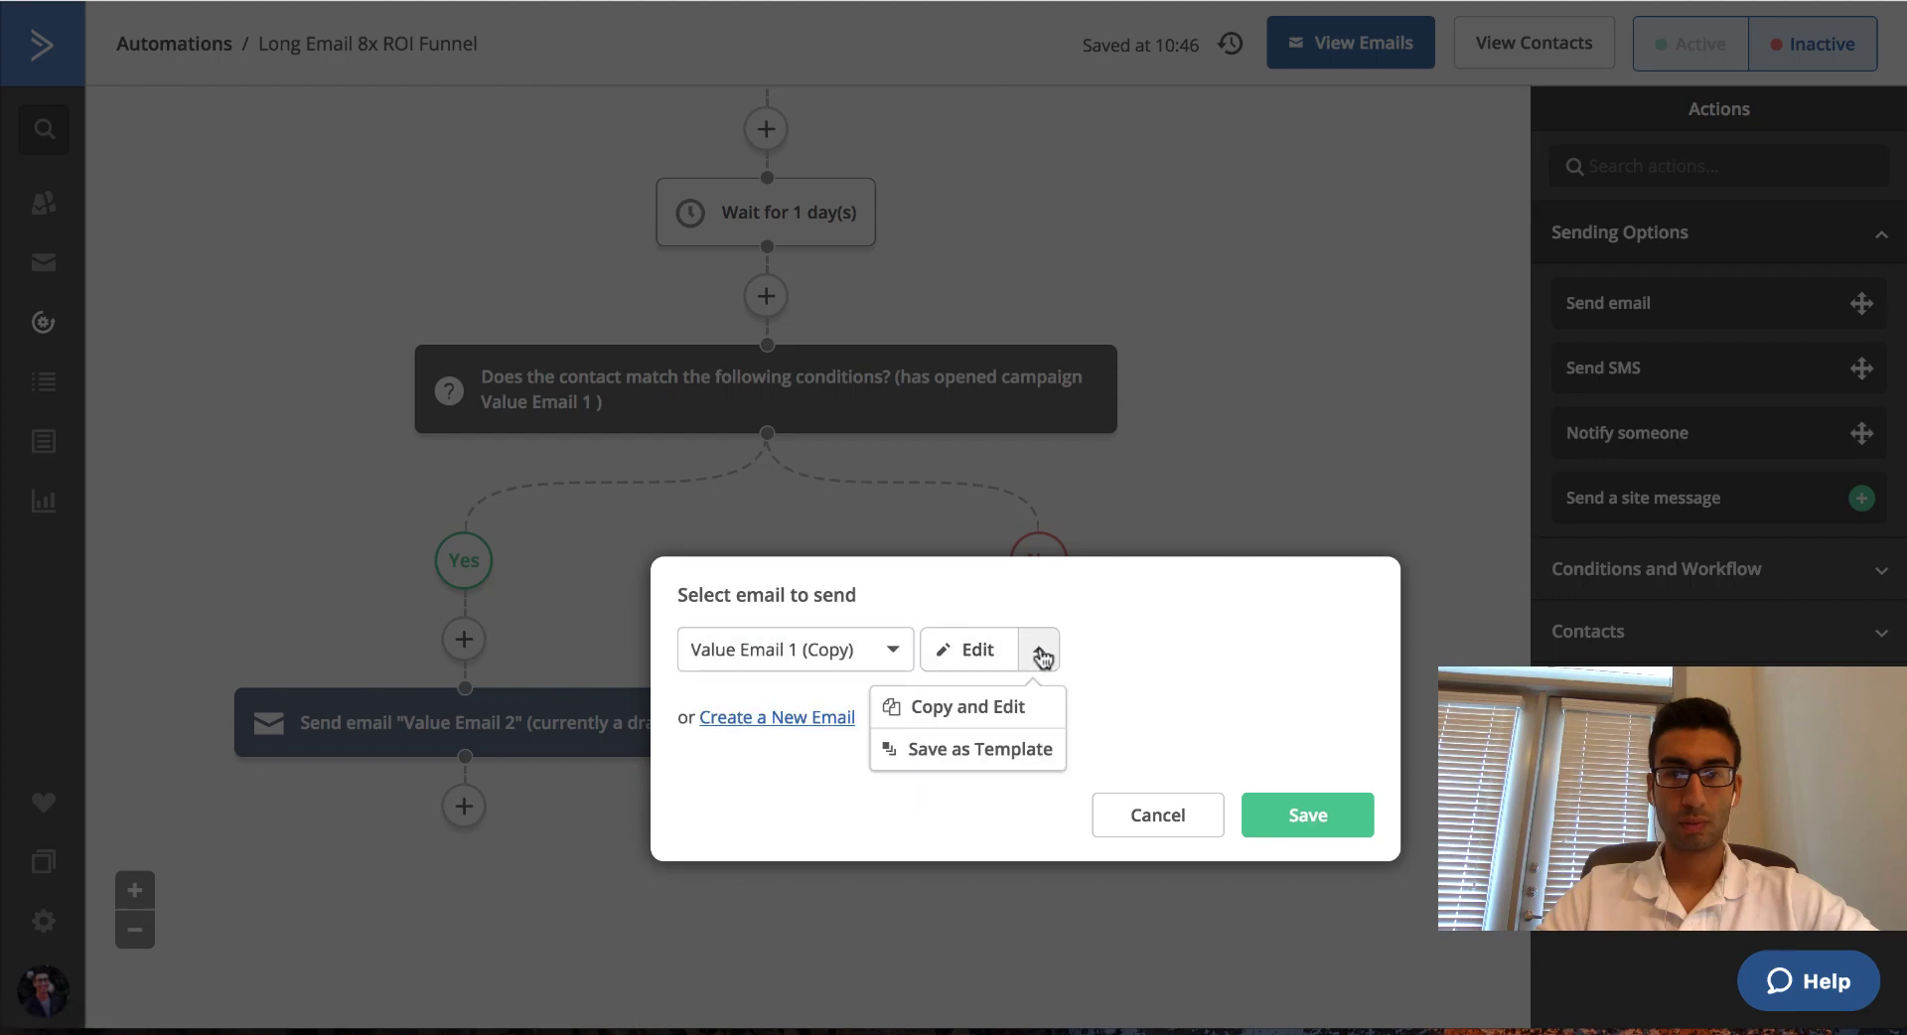
click(1157, 815)
Add the note "Same as Value Email 1 (with different subject line)" to the "Value Email 1 (Copy)" send action.
mouse_move(1138, 733)
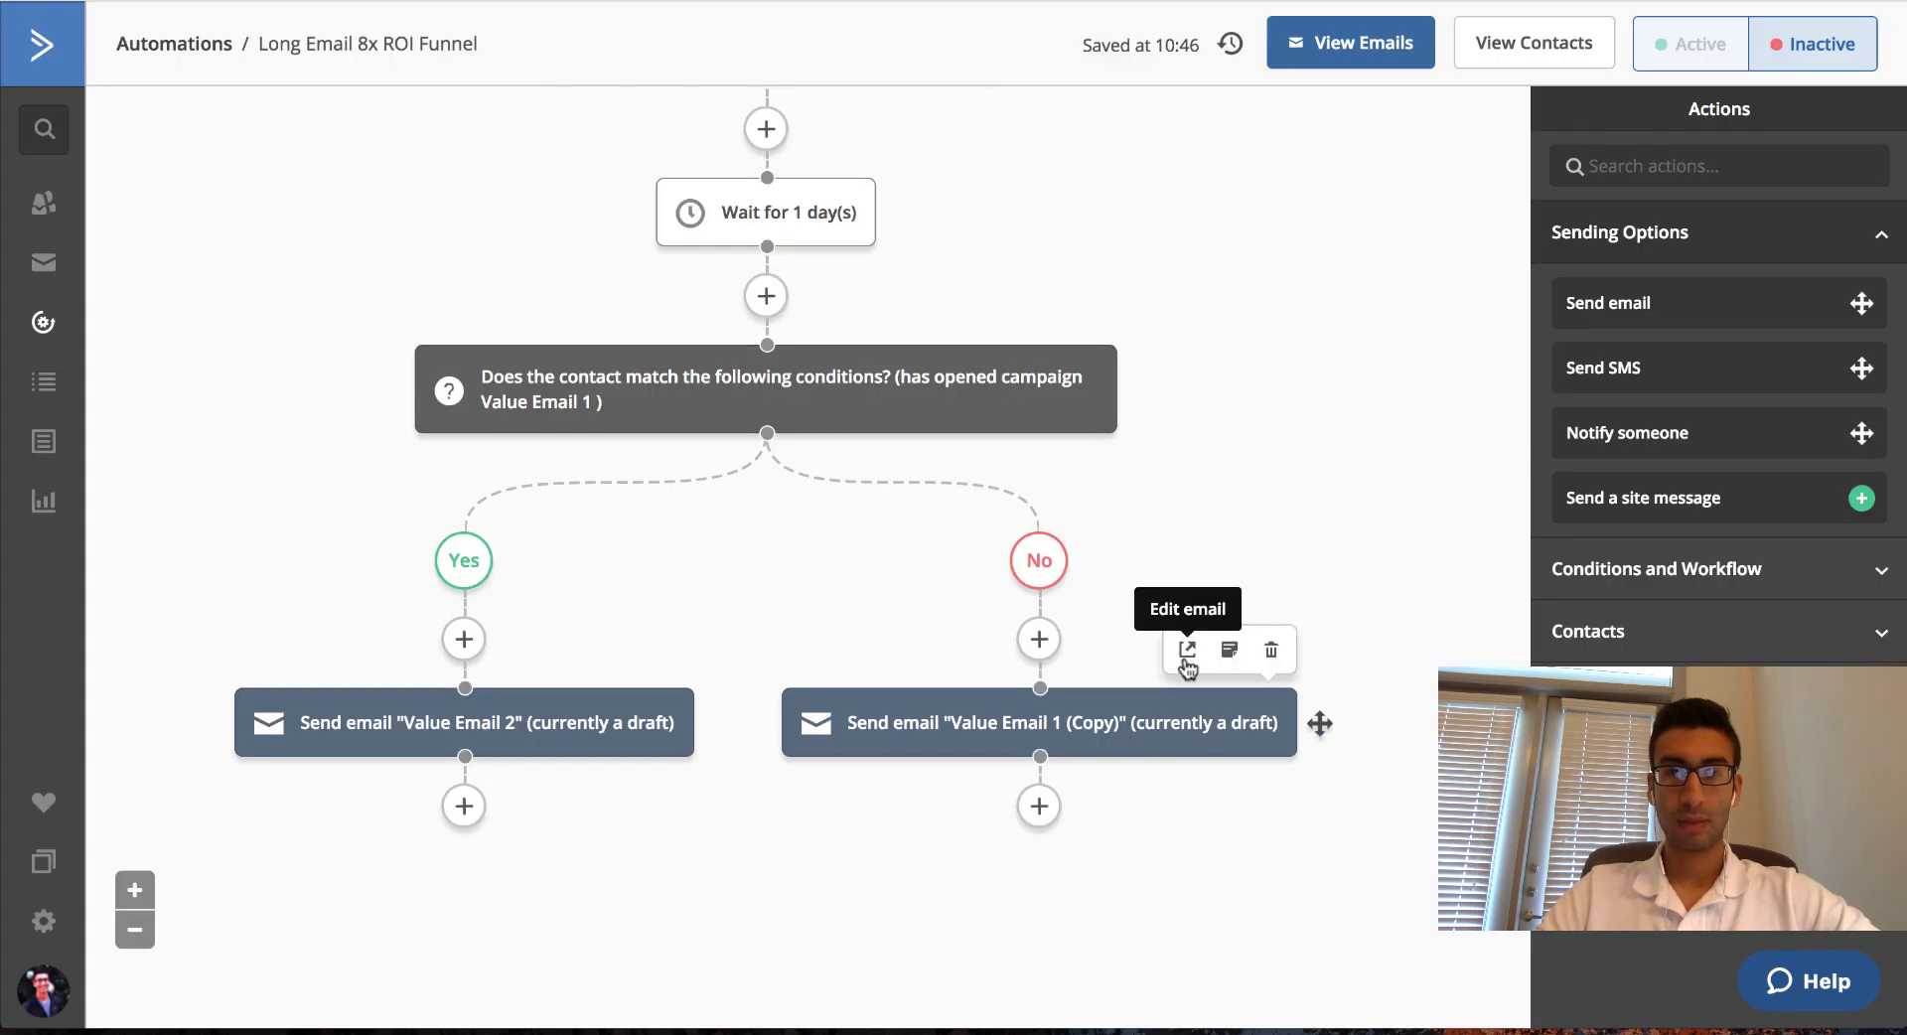
click(1230, 651)
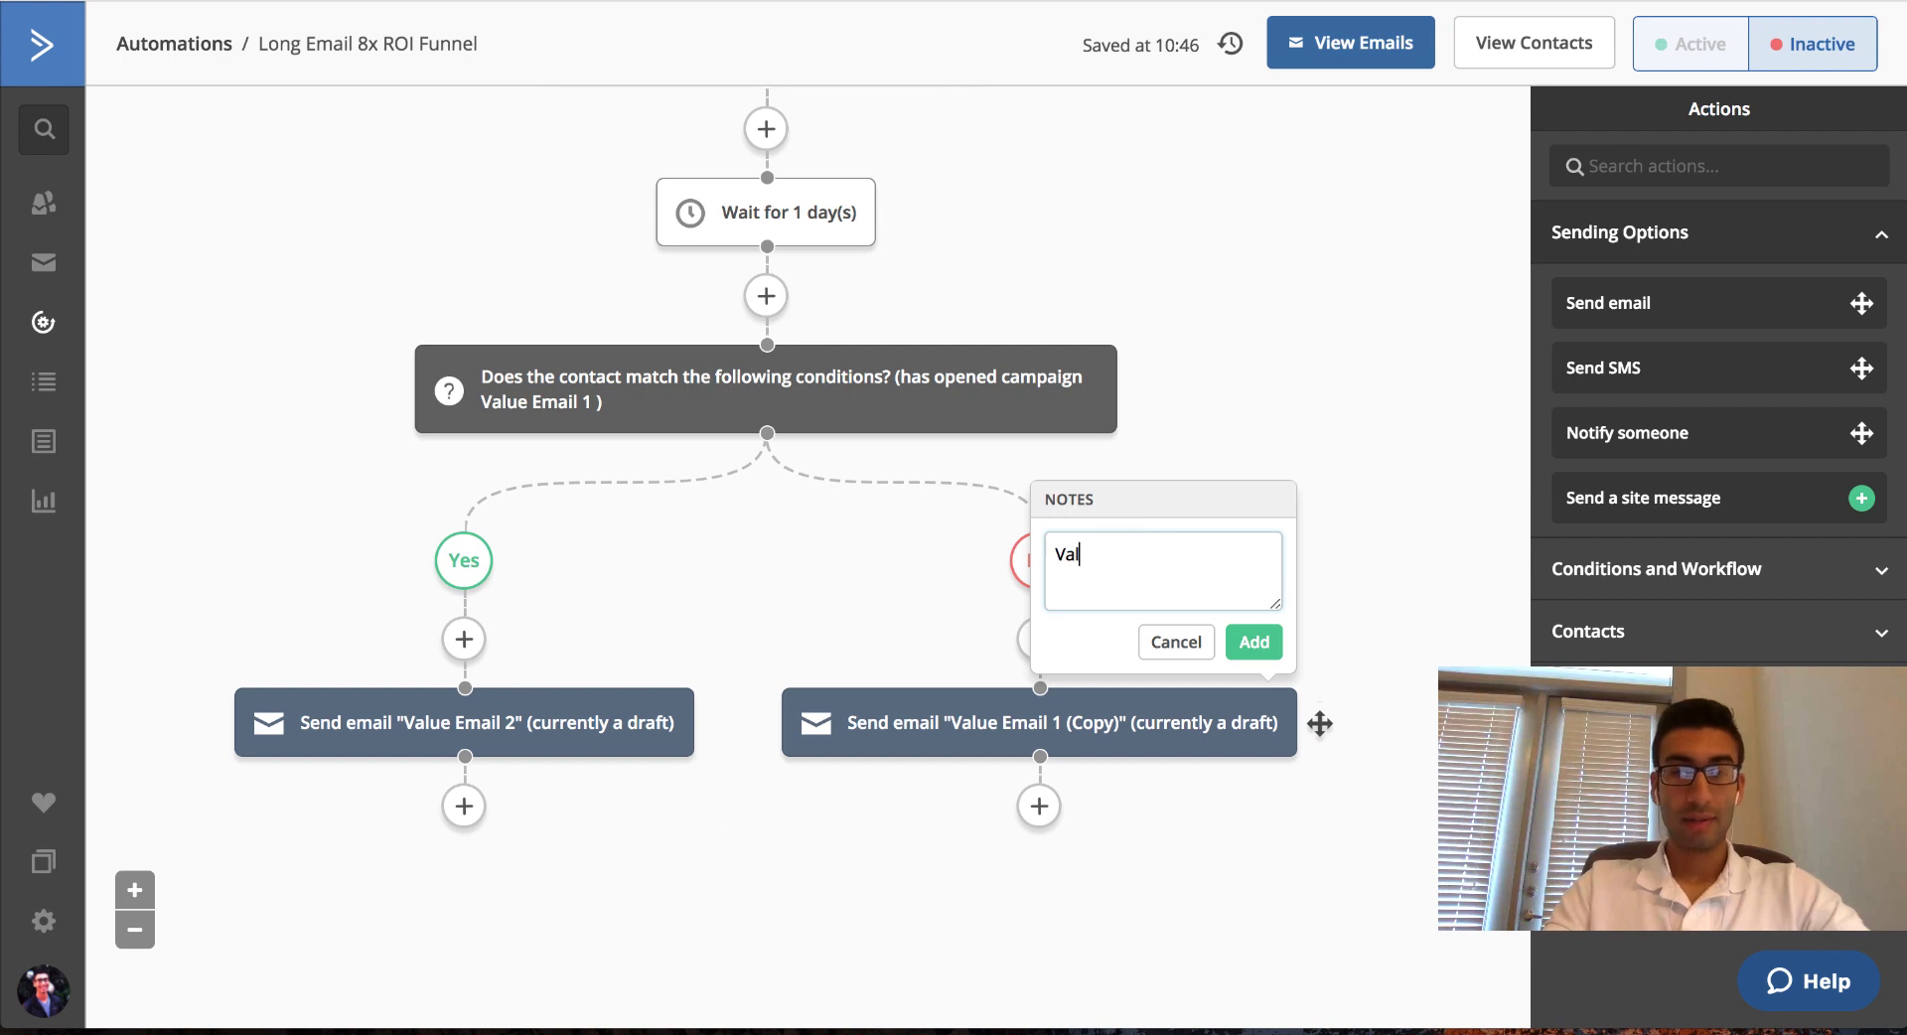
text(Value Emaul)
key(BackSpace)
key(BackSpace)
key(BackSpace)
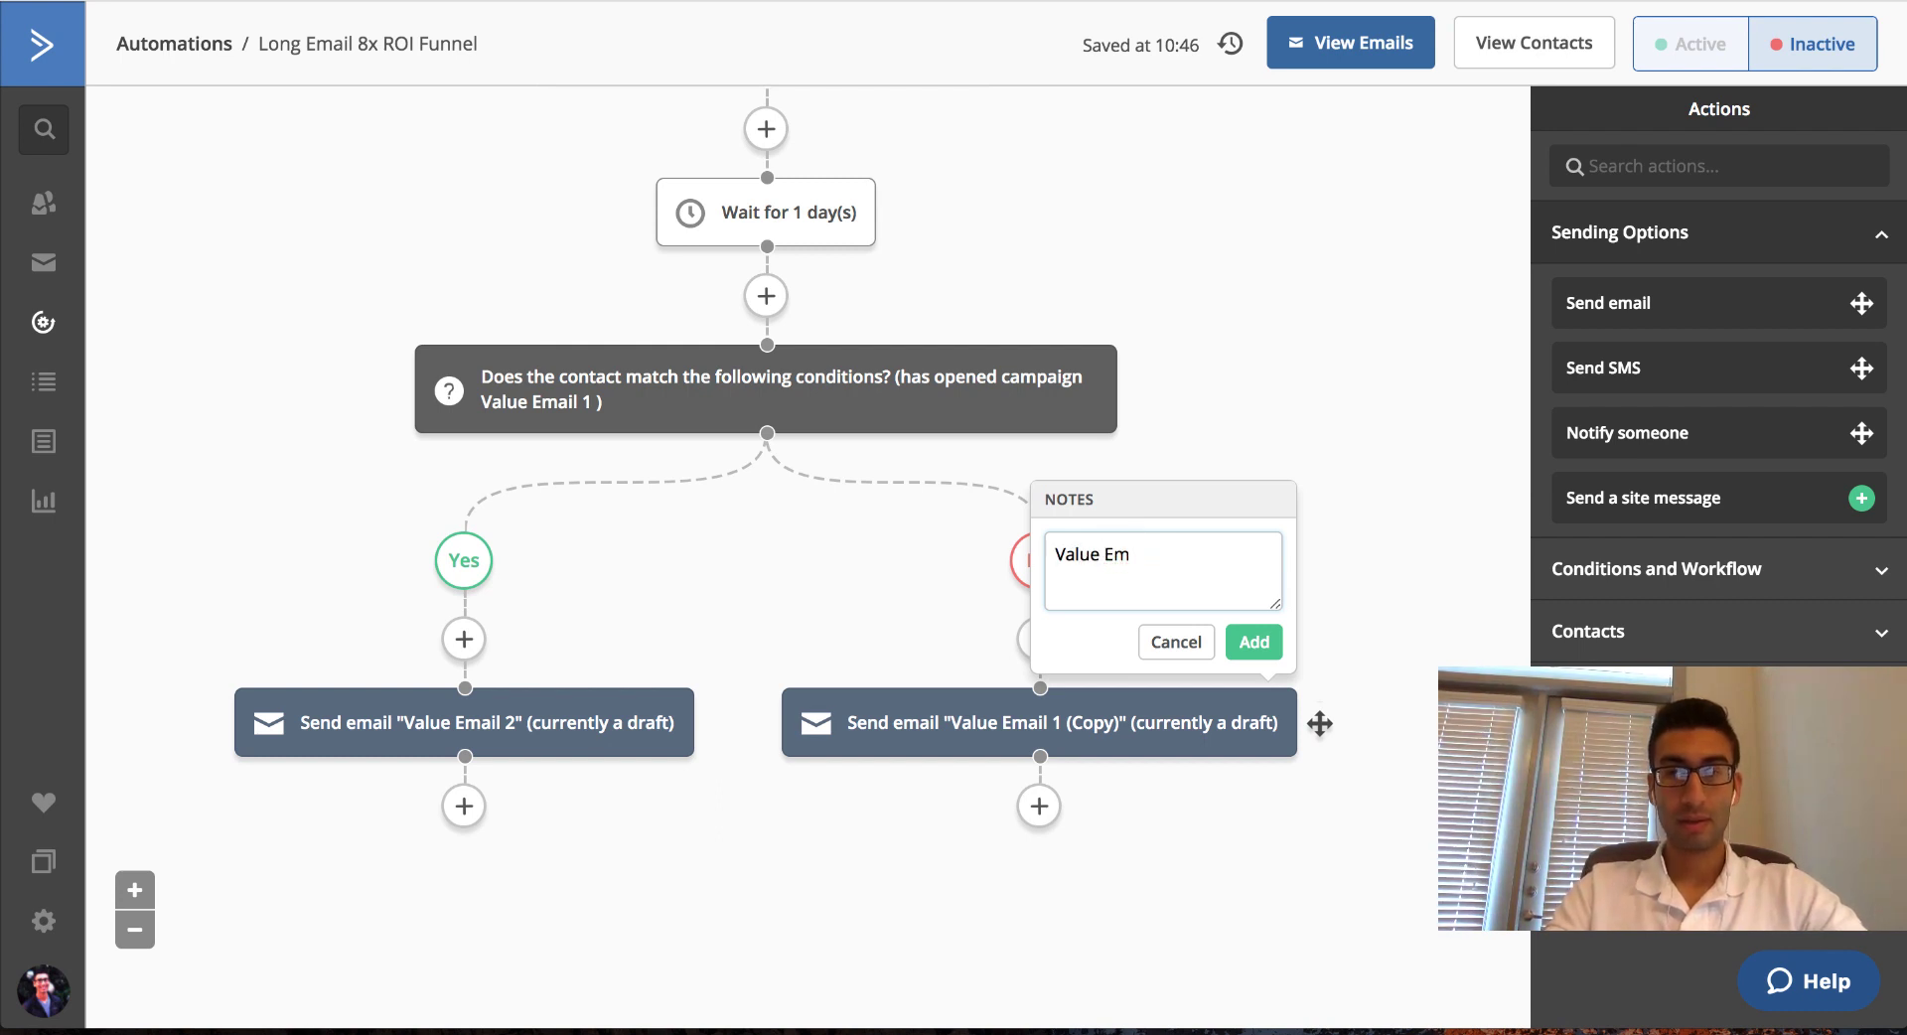
text(ail 1 *()
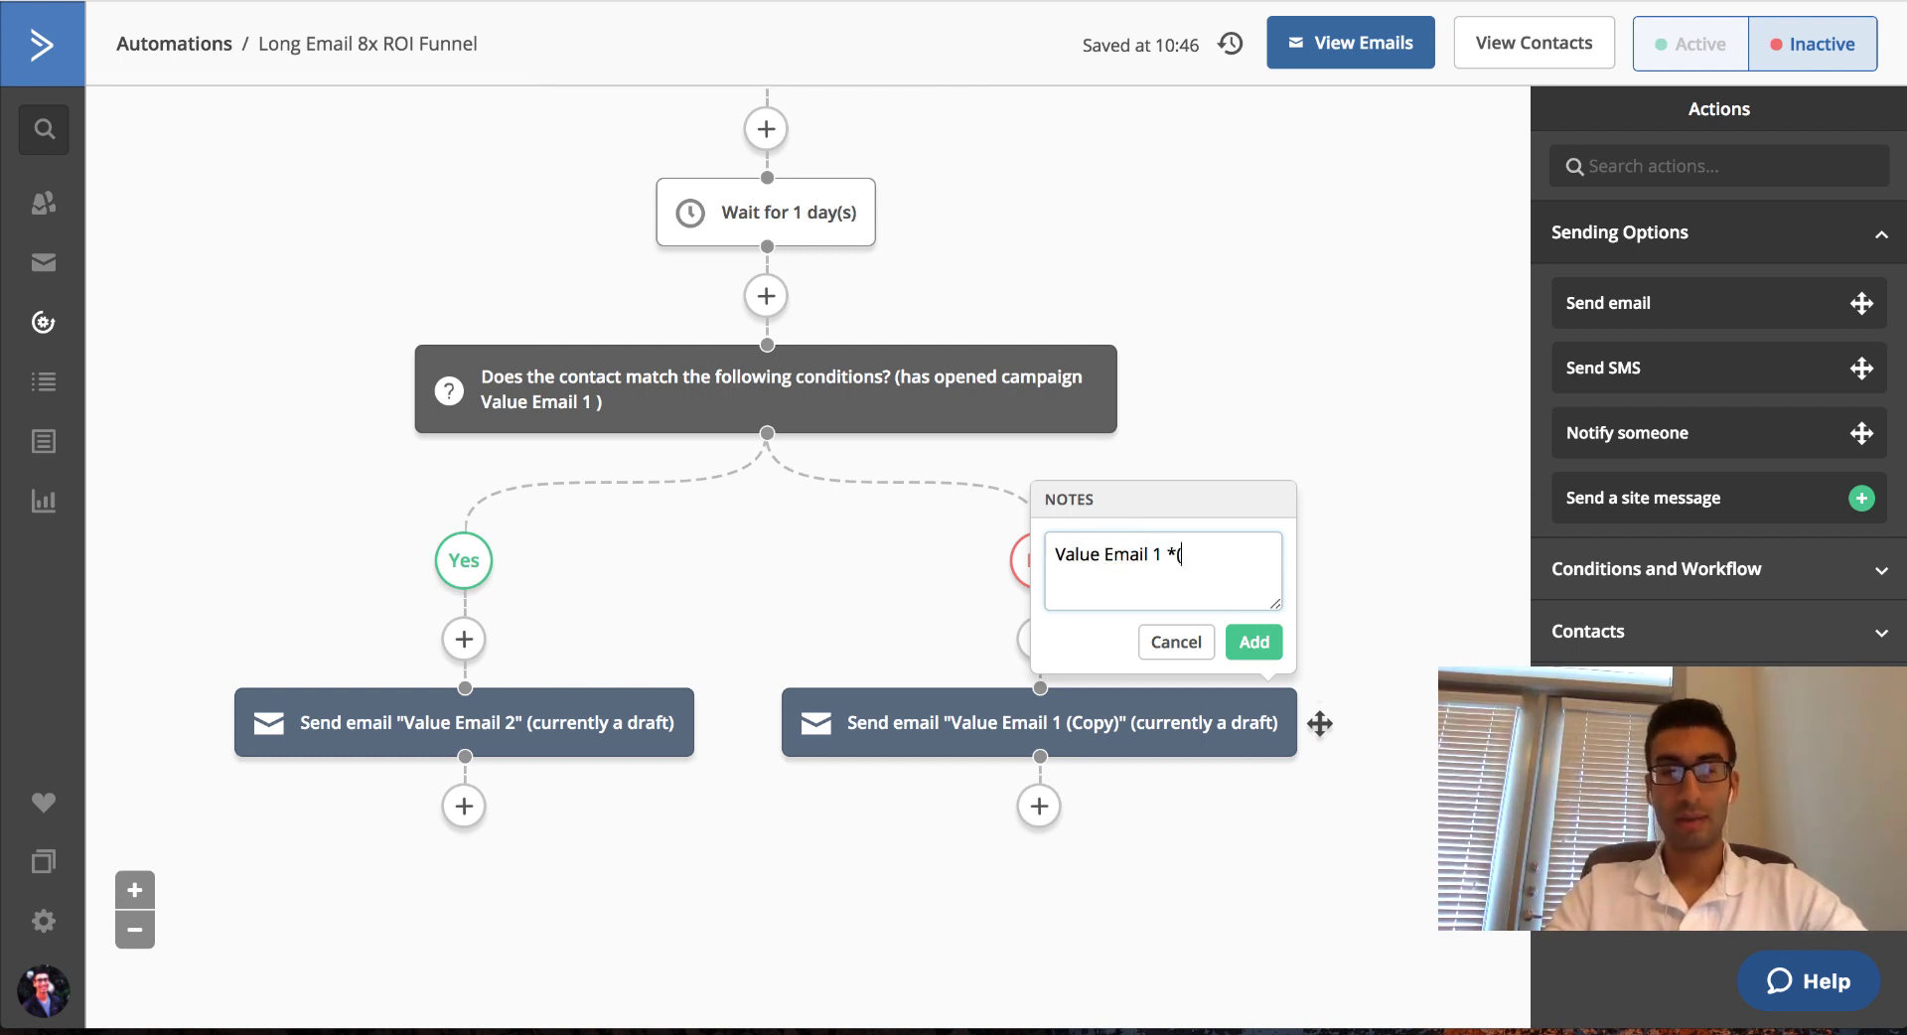
key(BackSpace)
key(BackSpace)
text((with diffe)
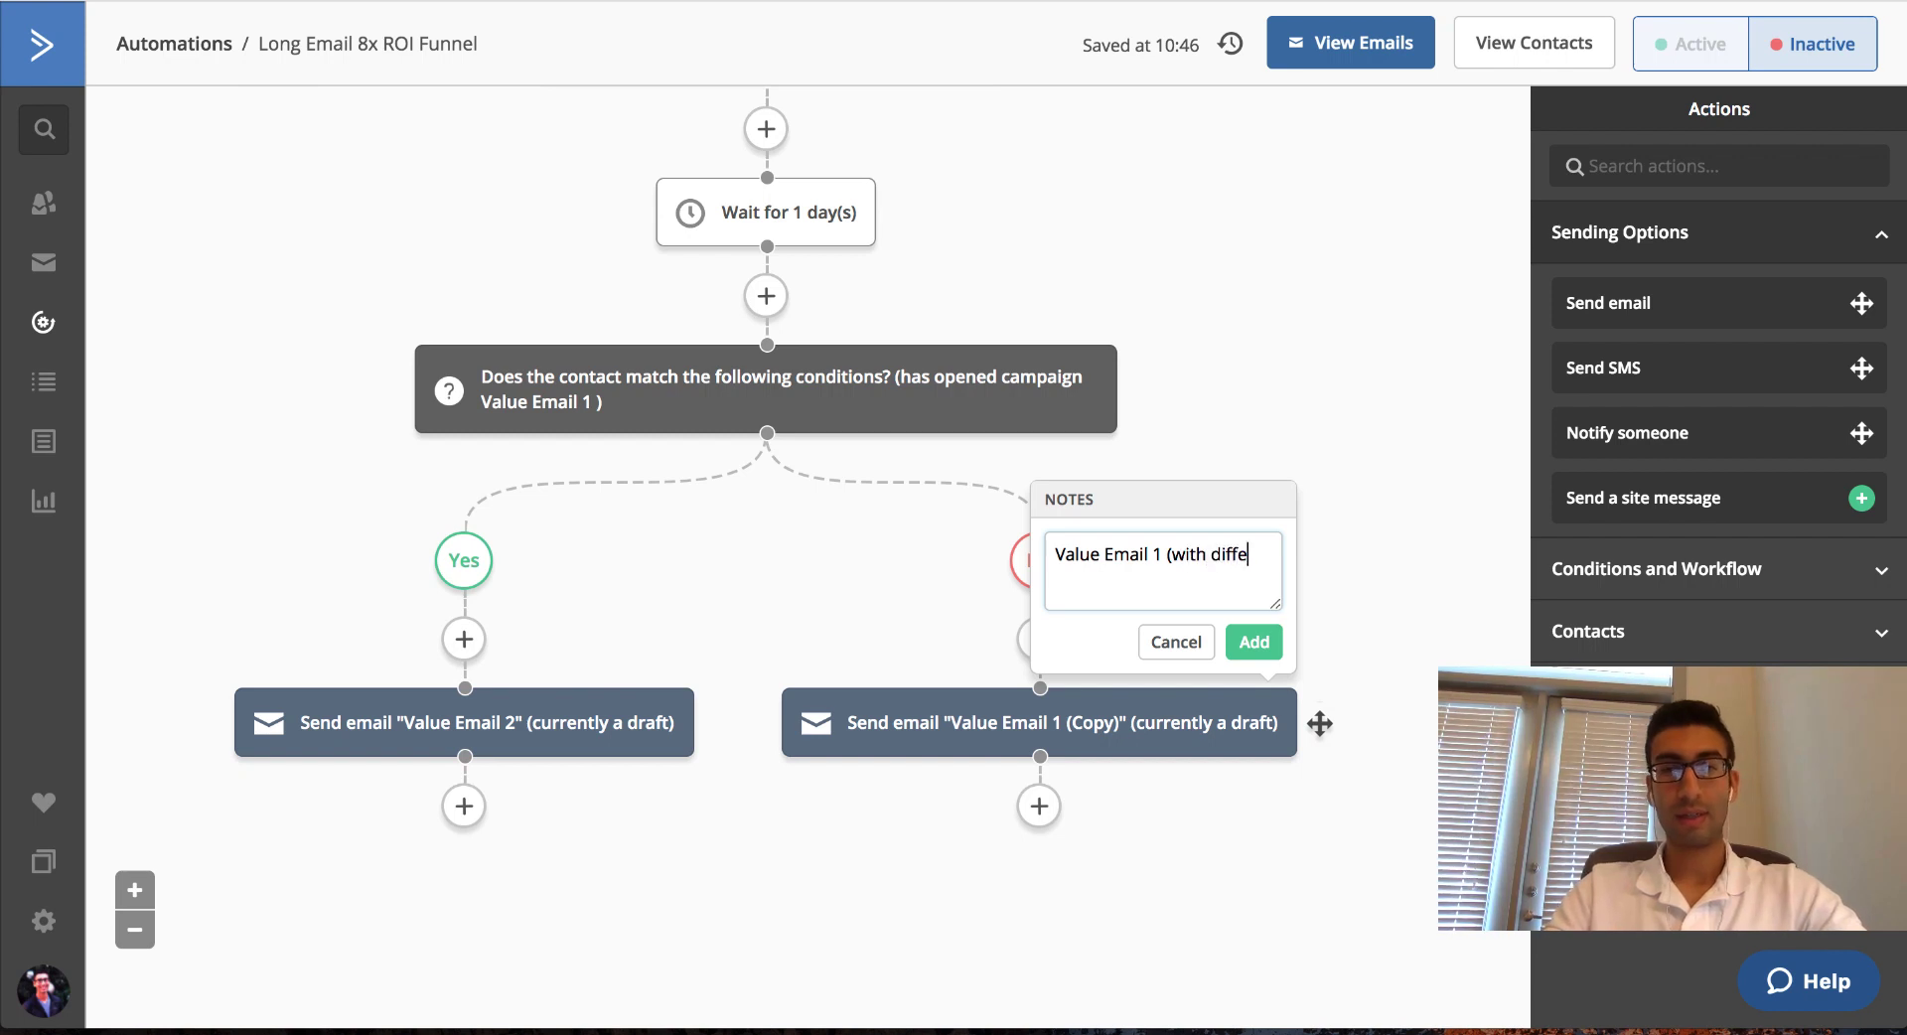
text(rent subject line)
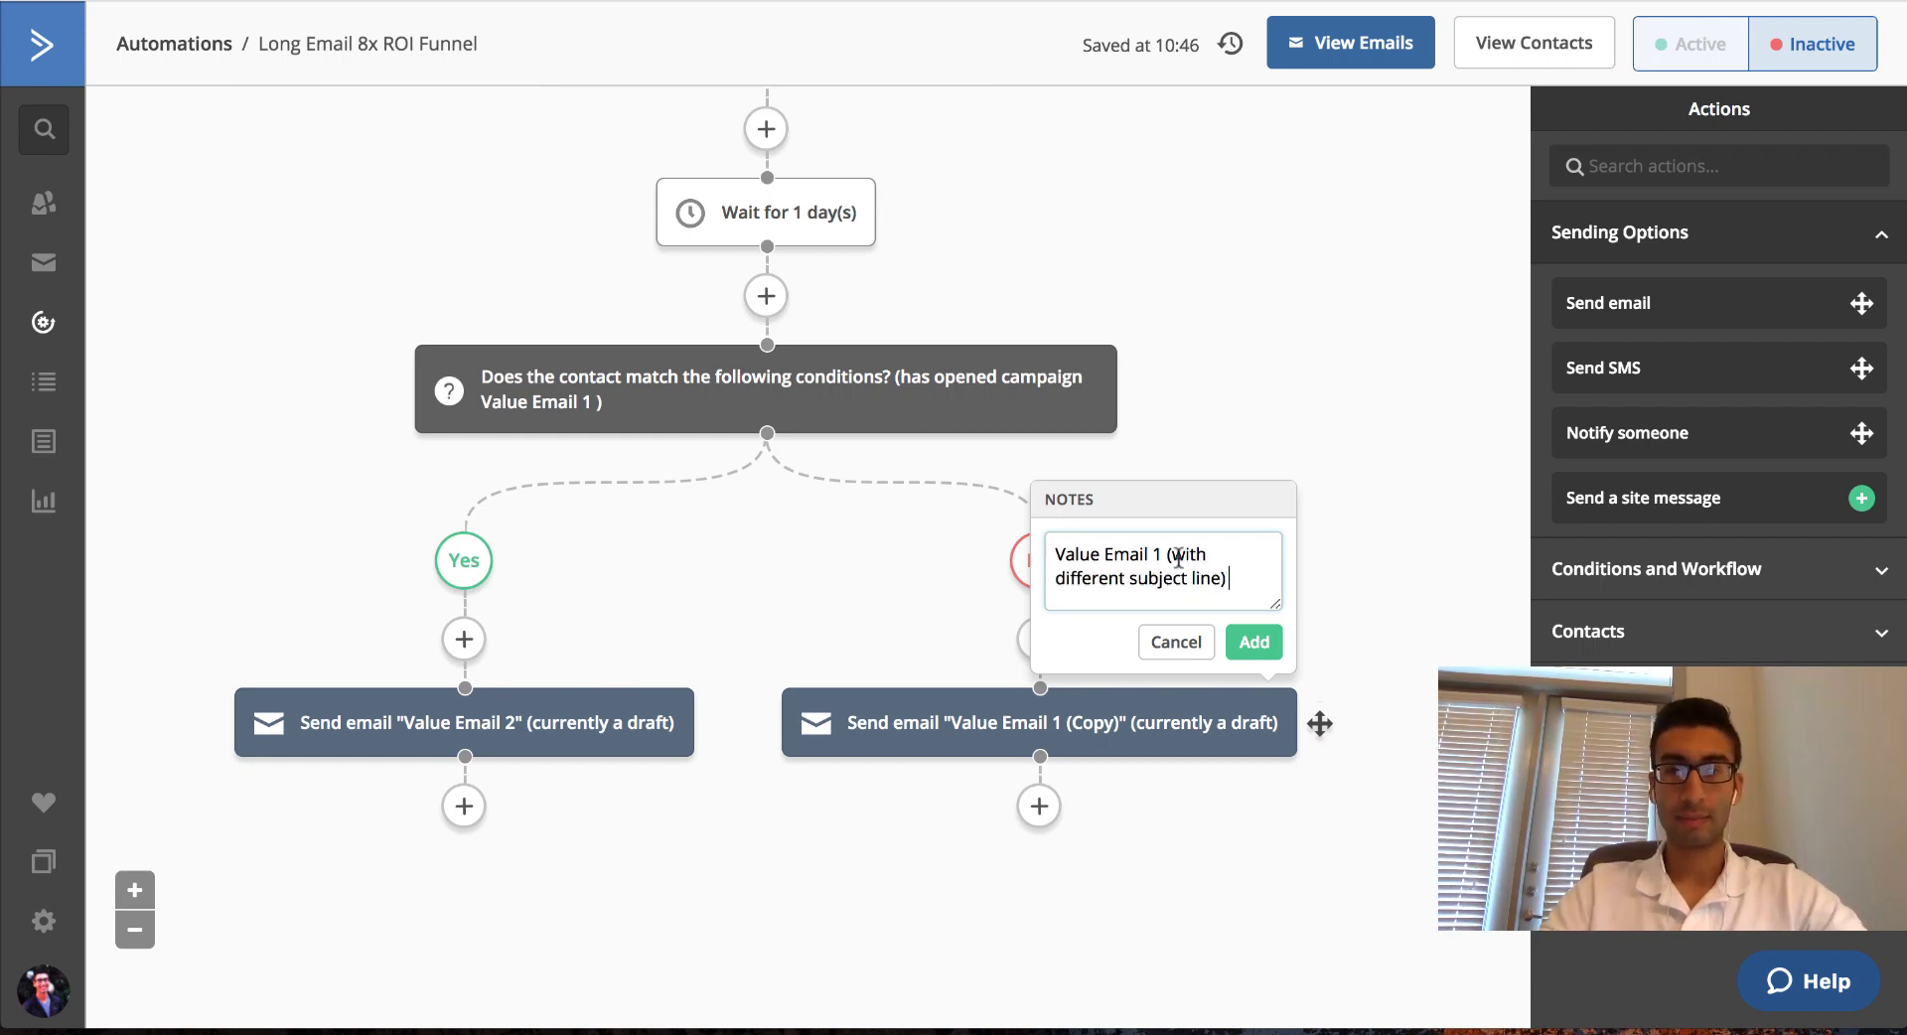
text(Same as)
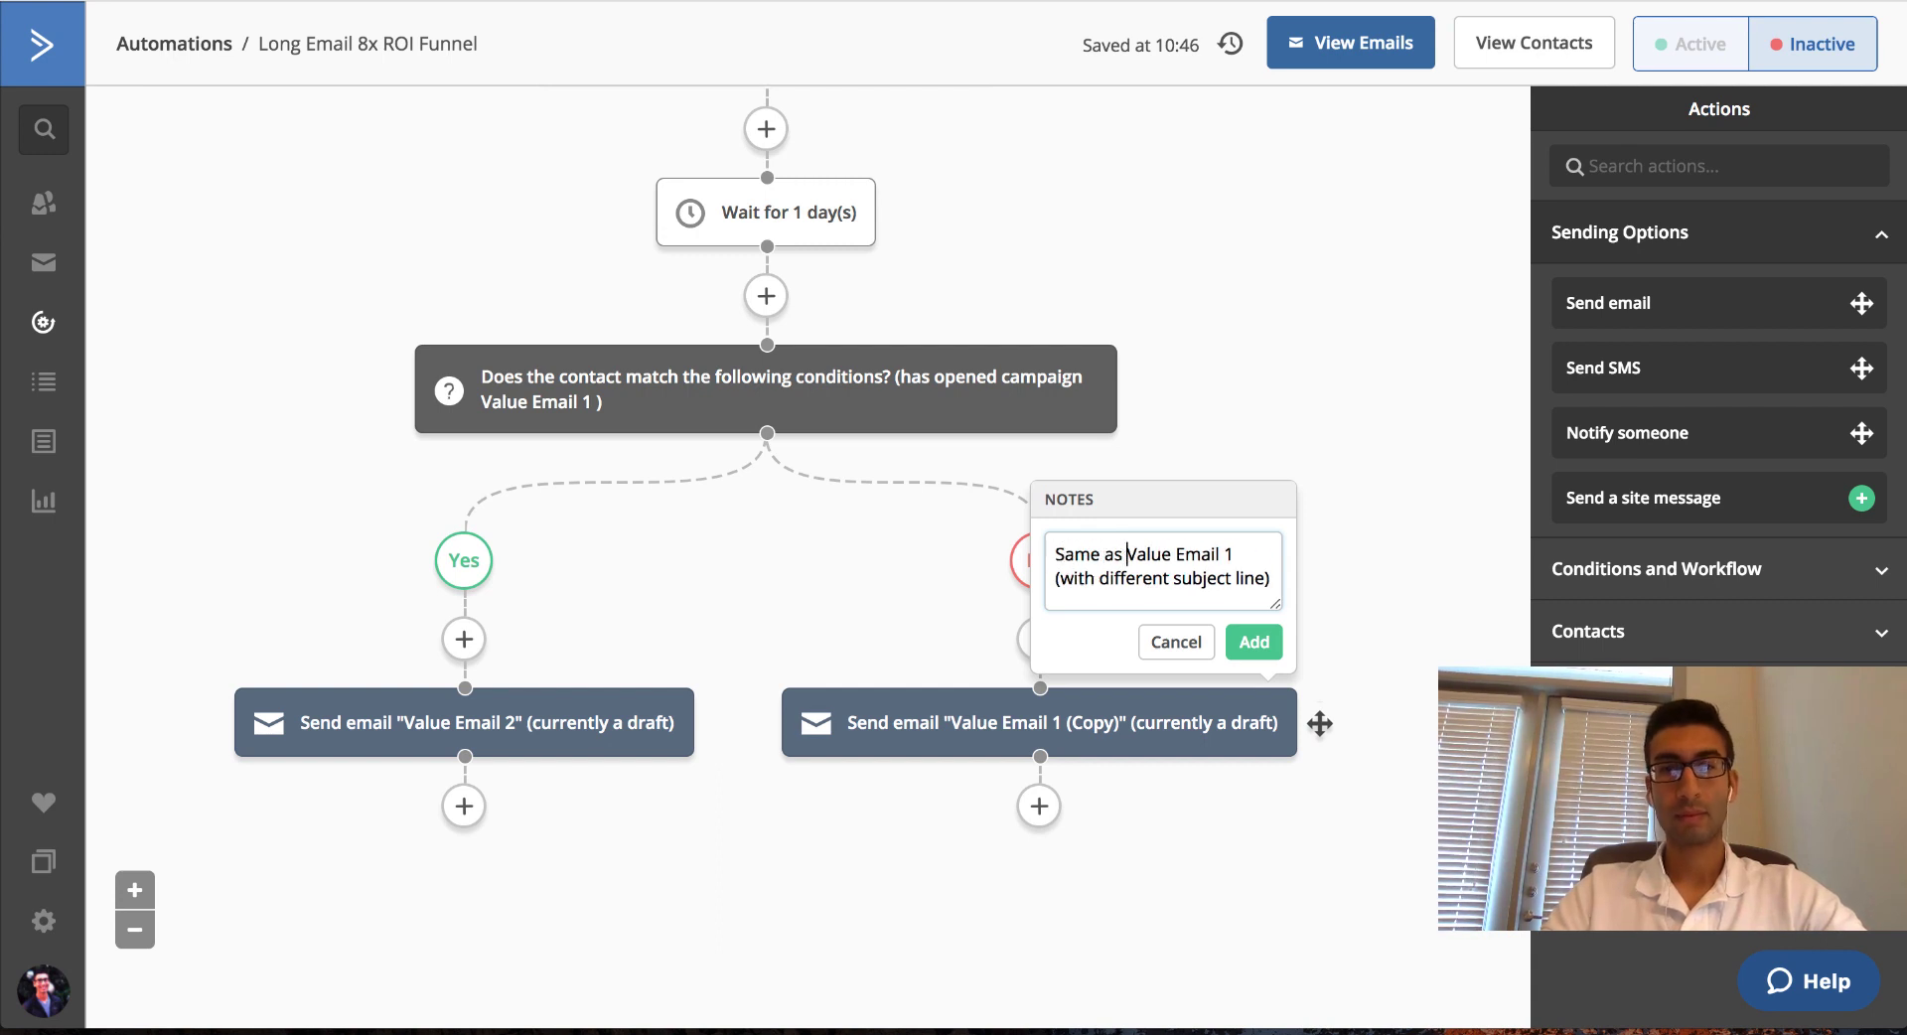
click(1255, 642)
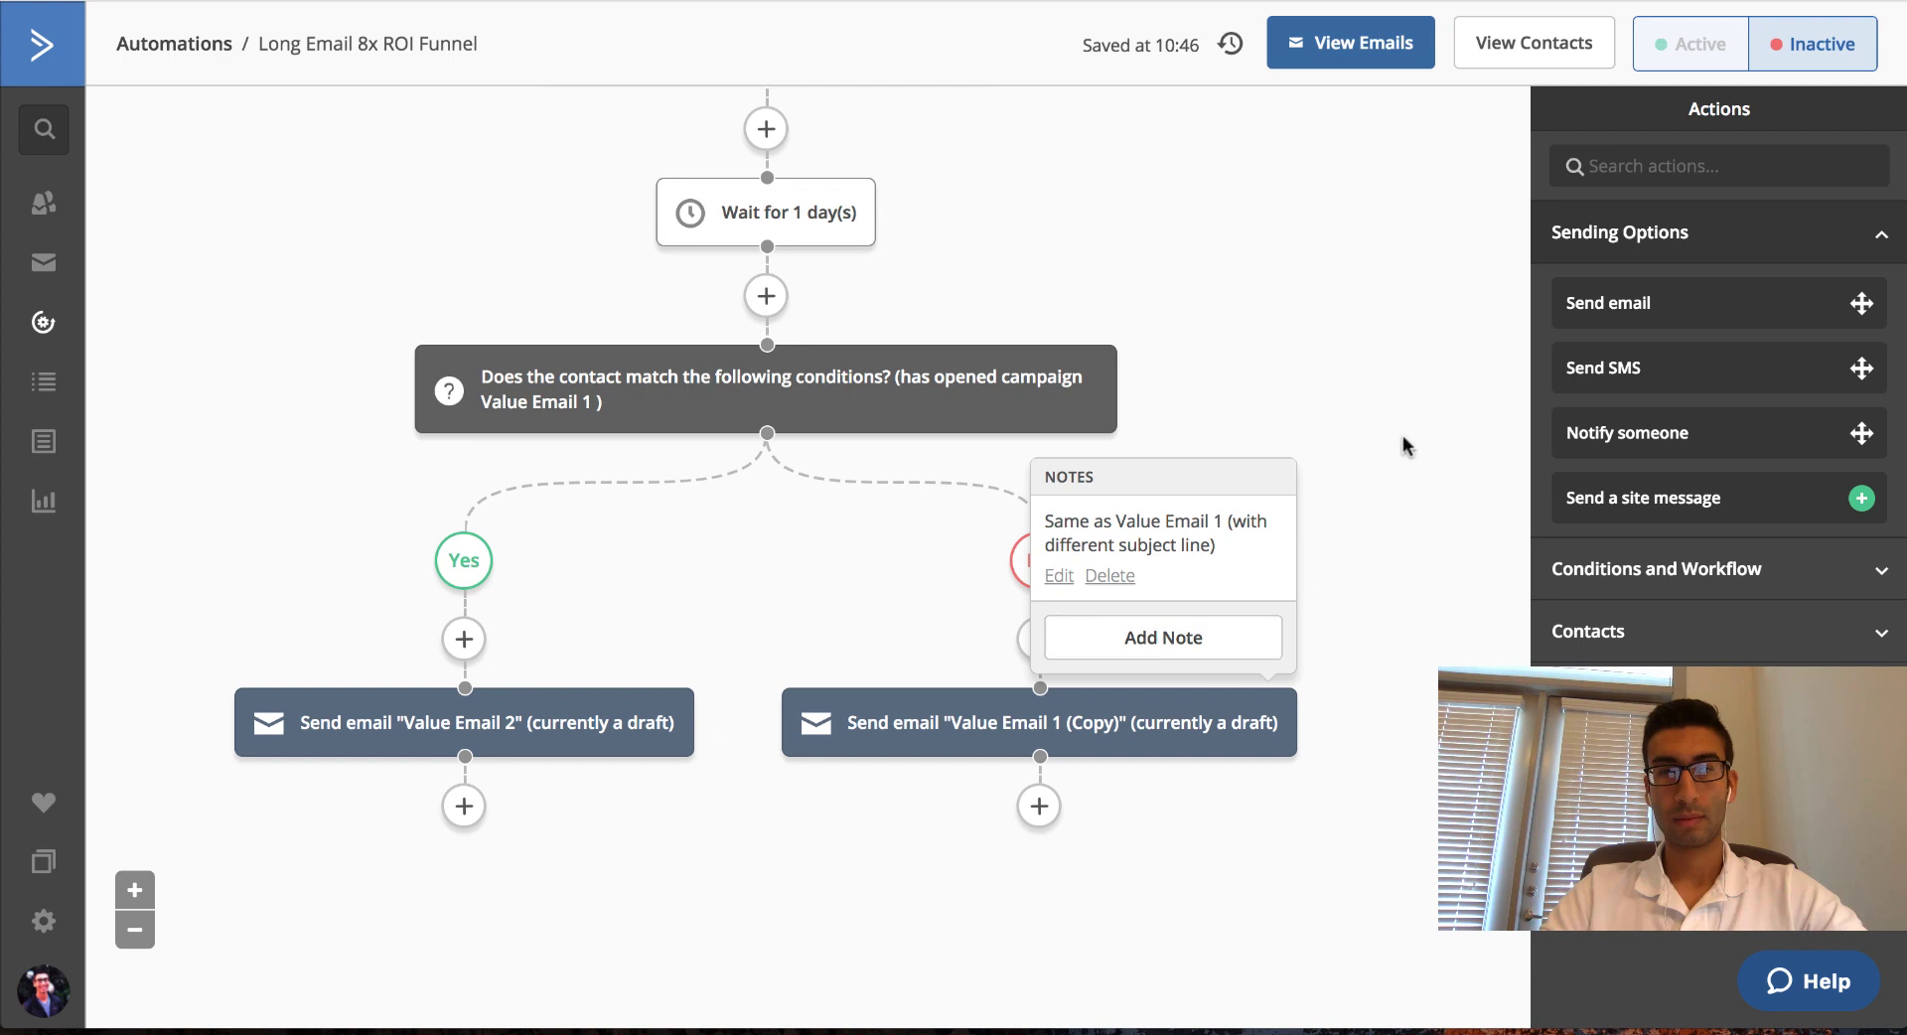
click(1188, 642)
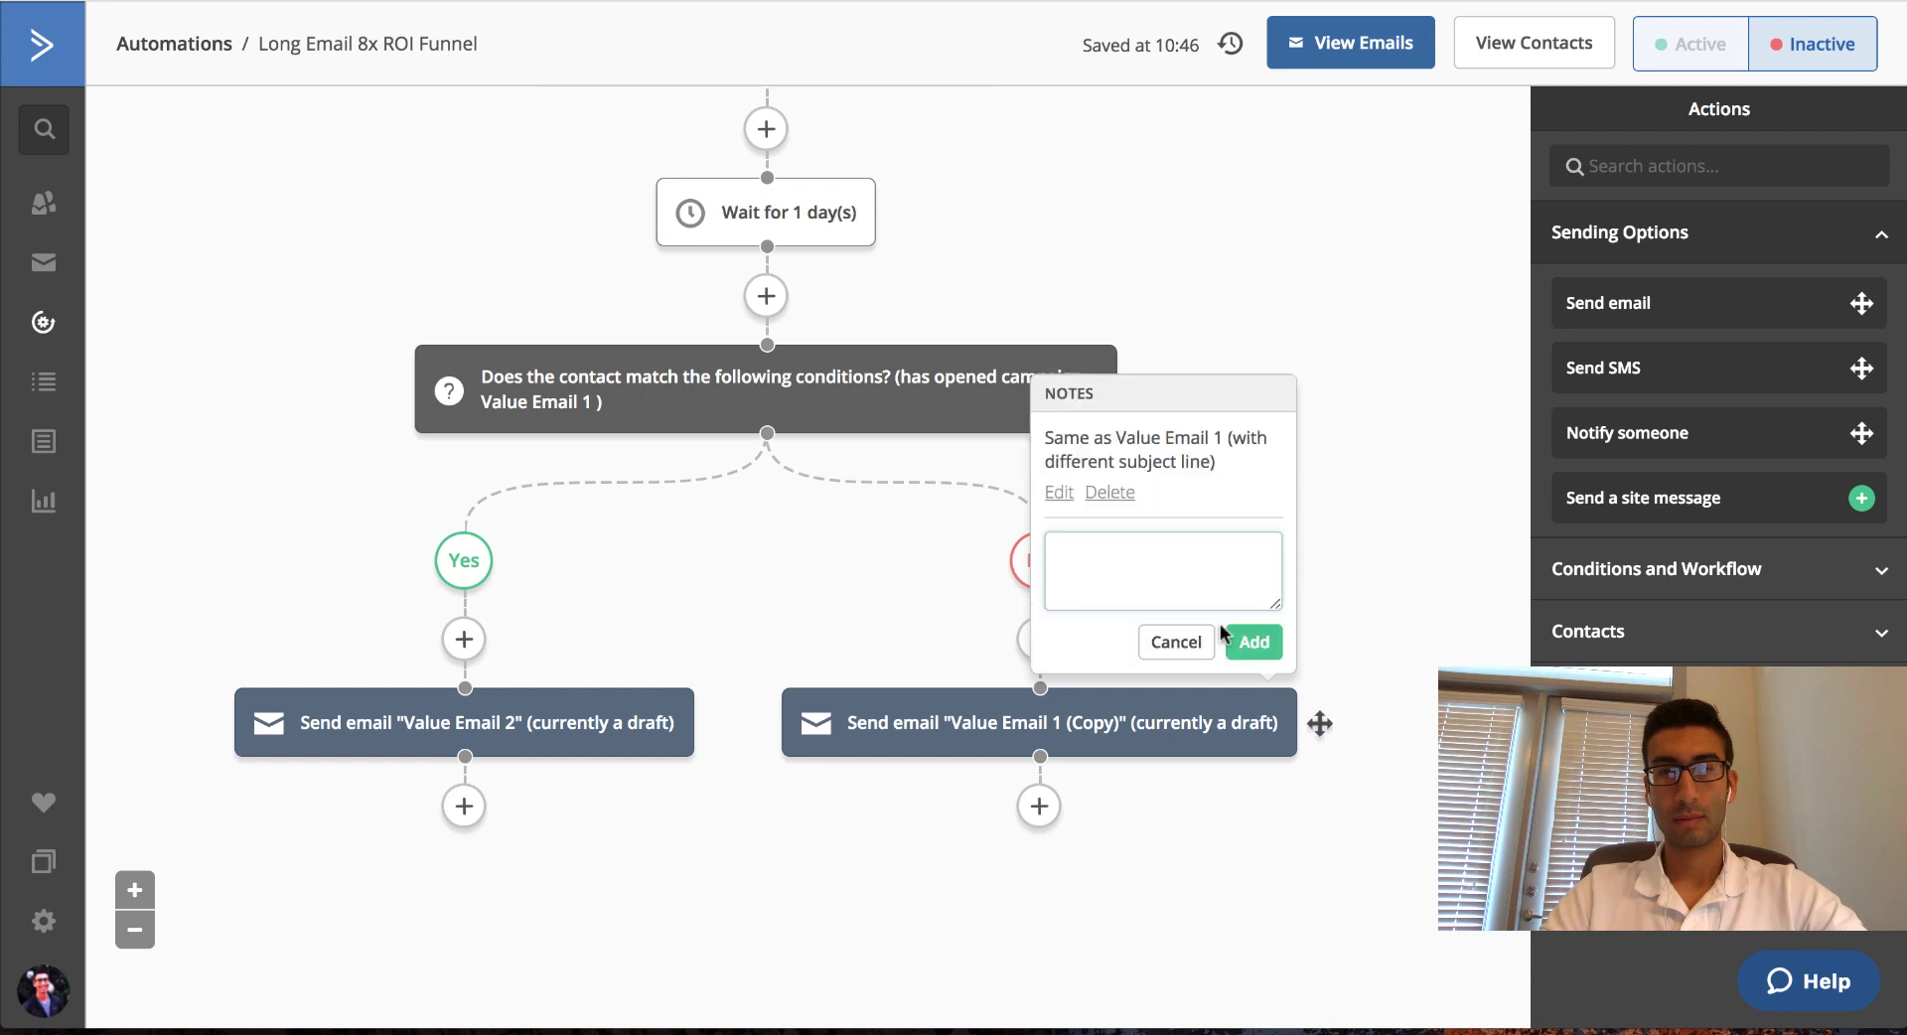
click(1178, 652)
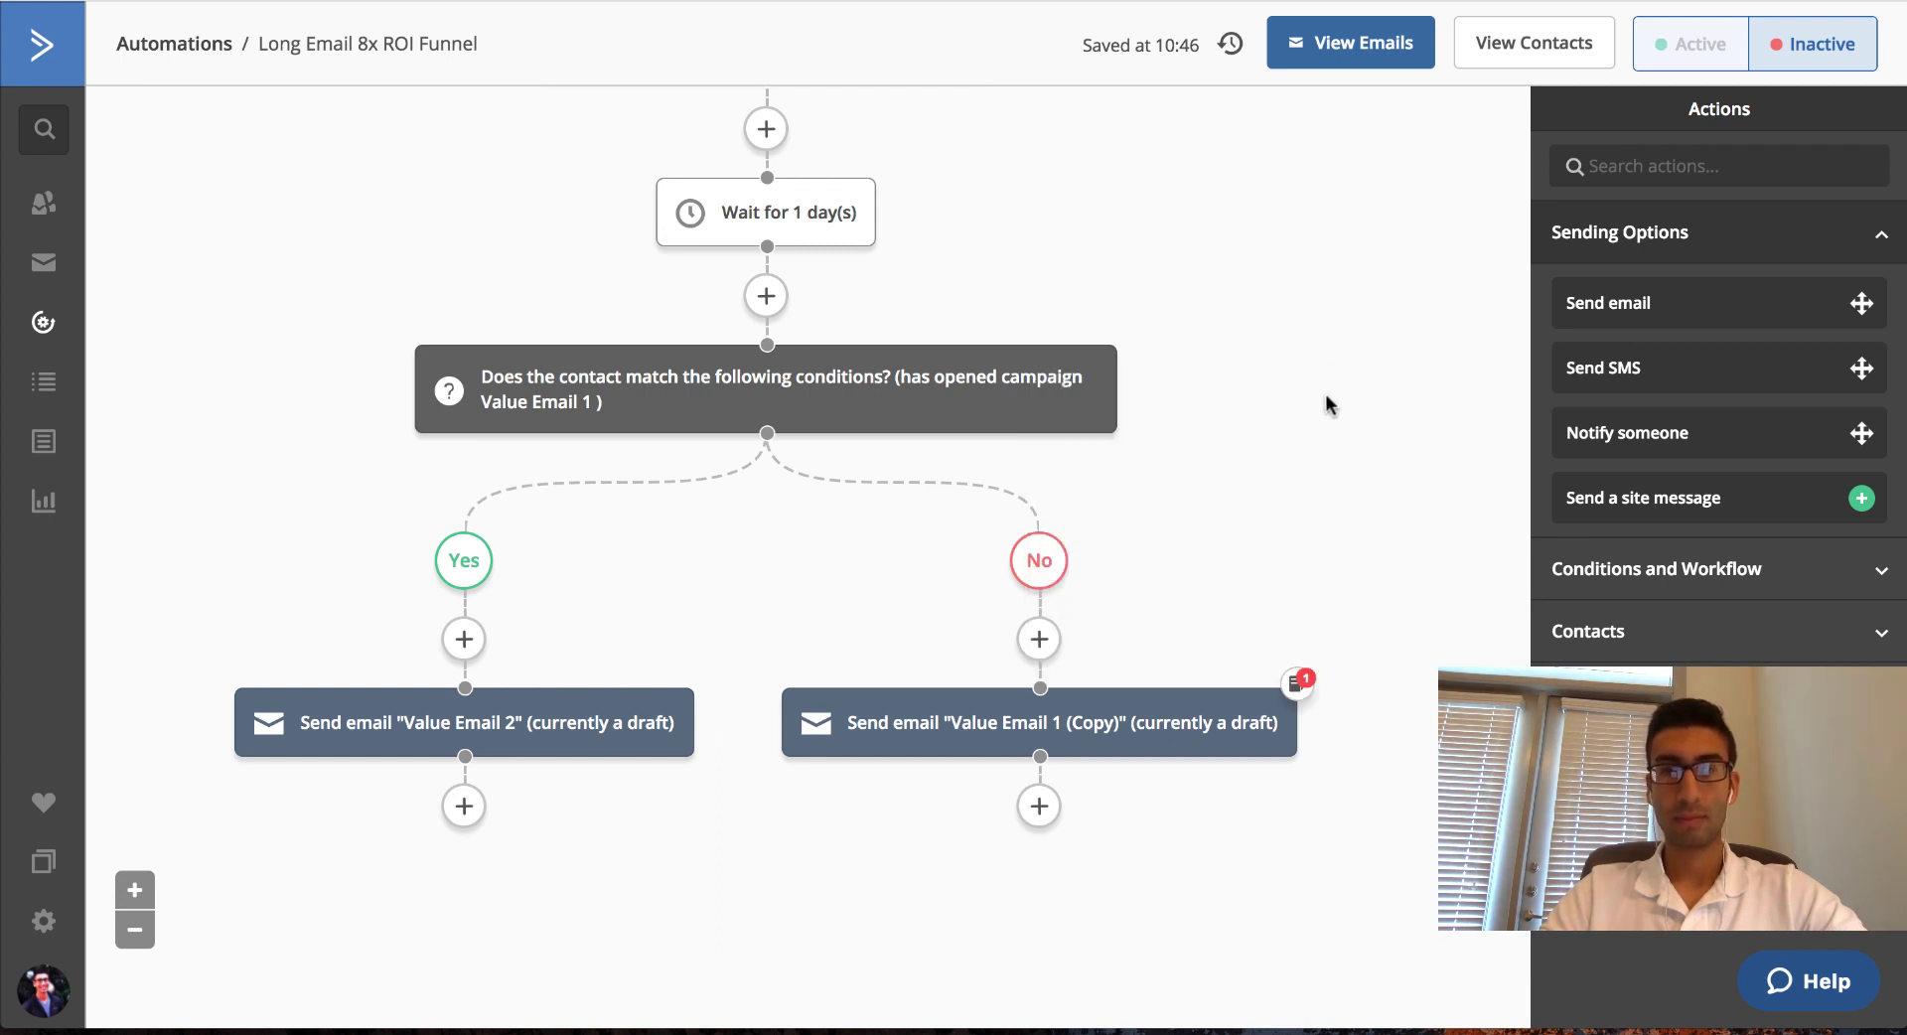
Review the automation flow from the tag trigger through the first value email to the ends of the Yes and No branches.
scroll(1248, 492, down, 3)
scroll(353, 681, up, 5)
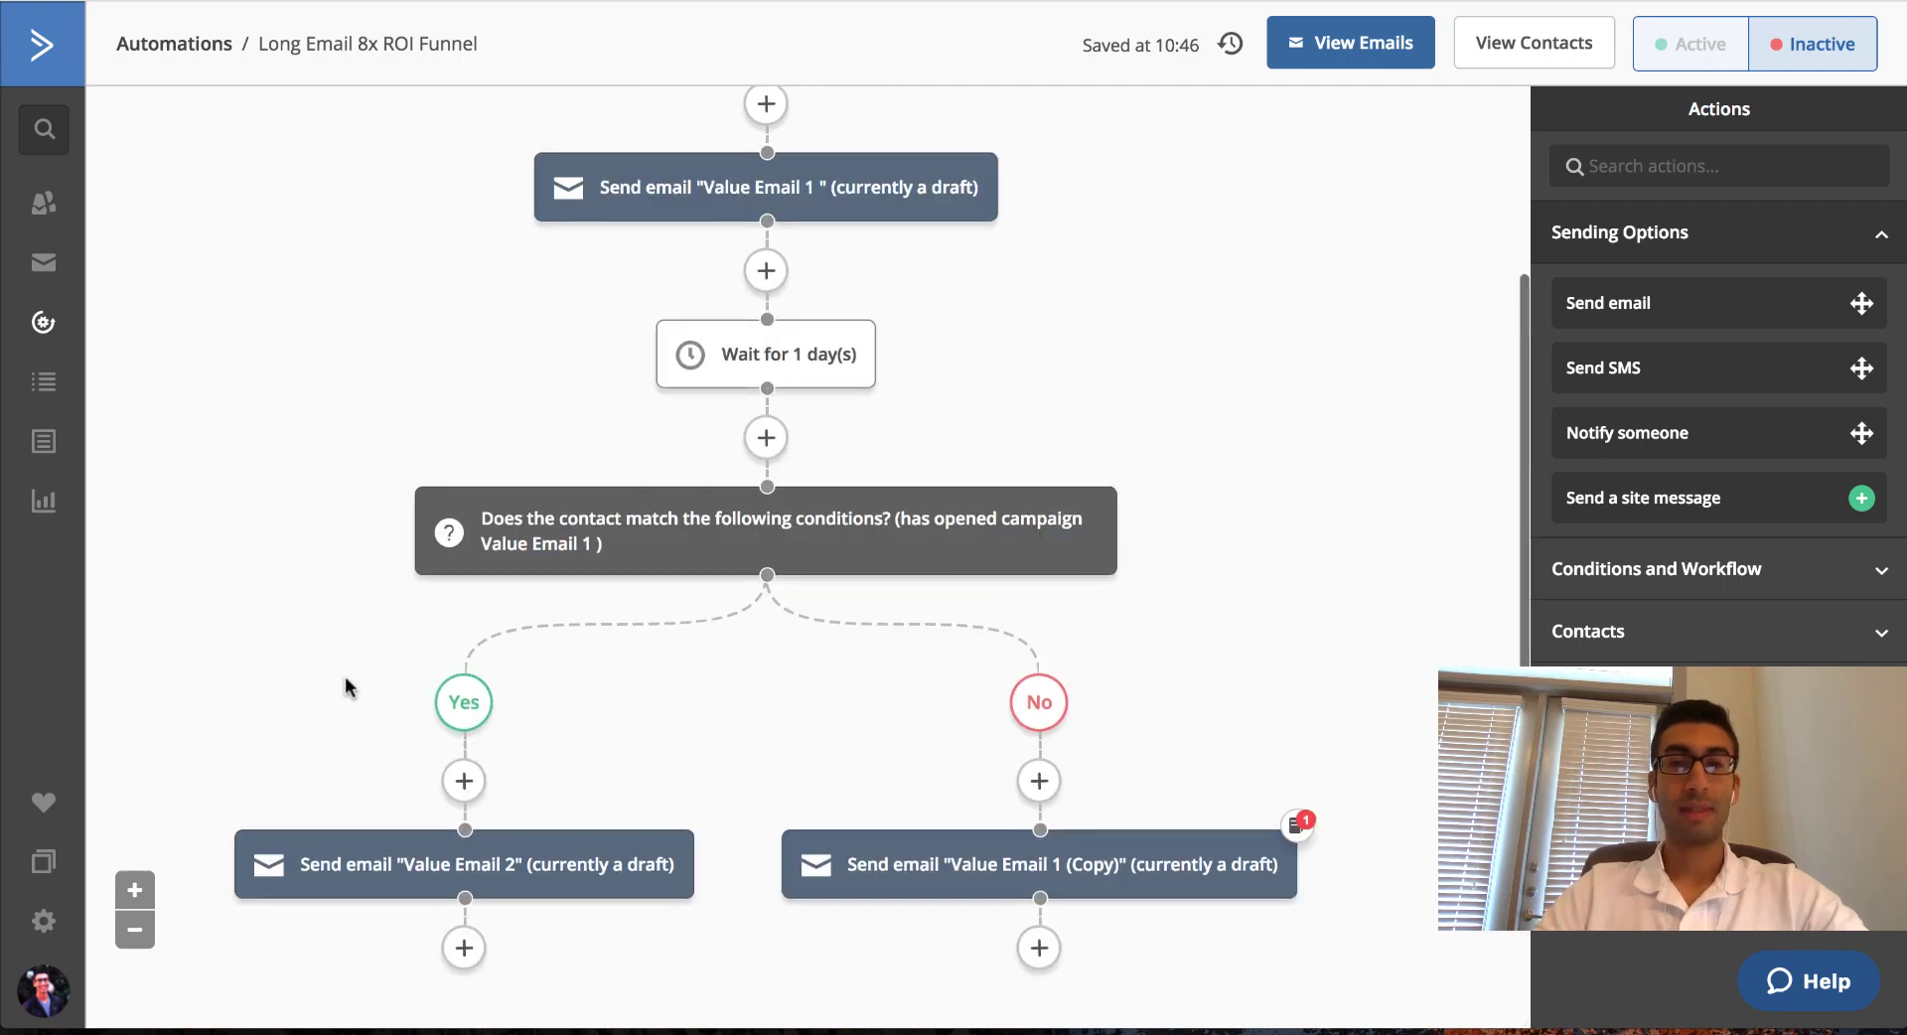
scroll(874, 397, up, 3)
scroll(872, 298, down, 3)
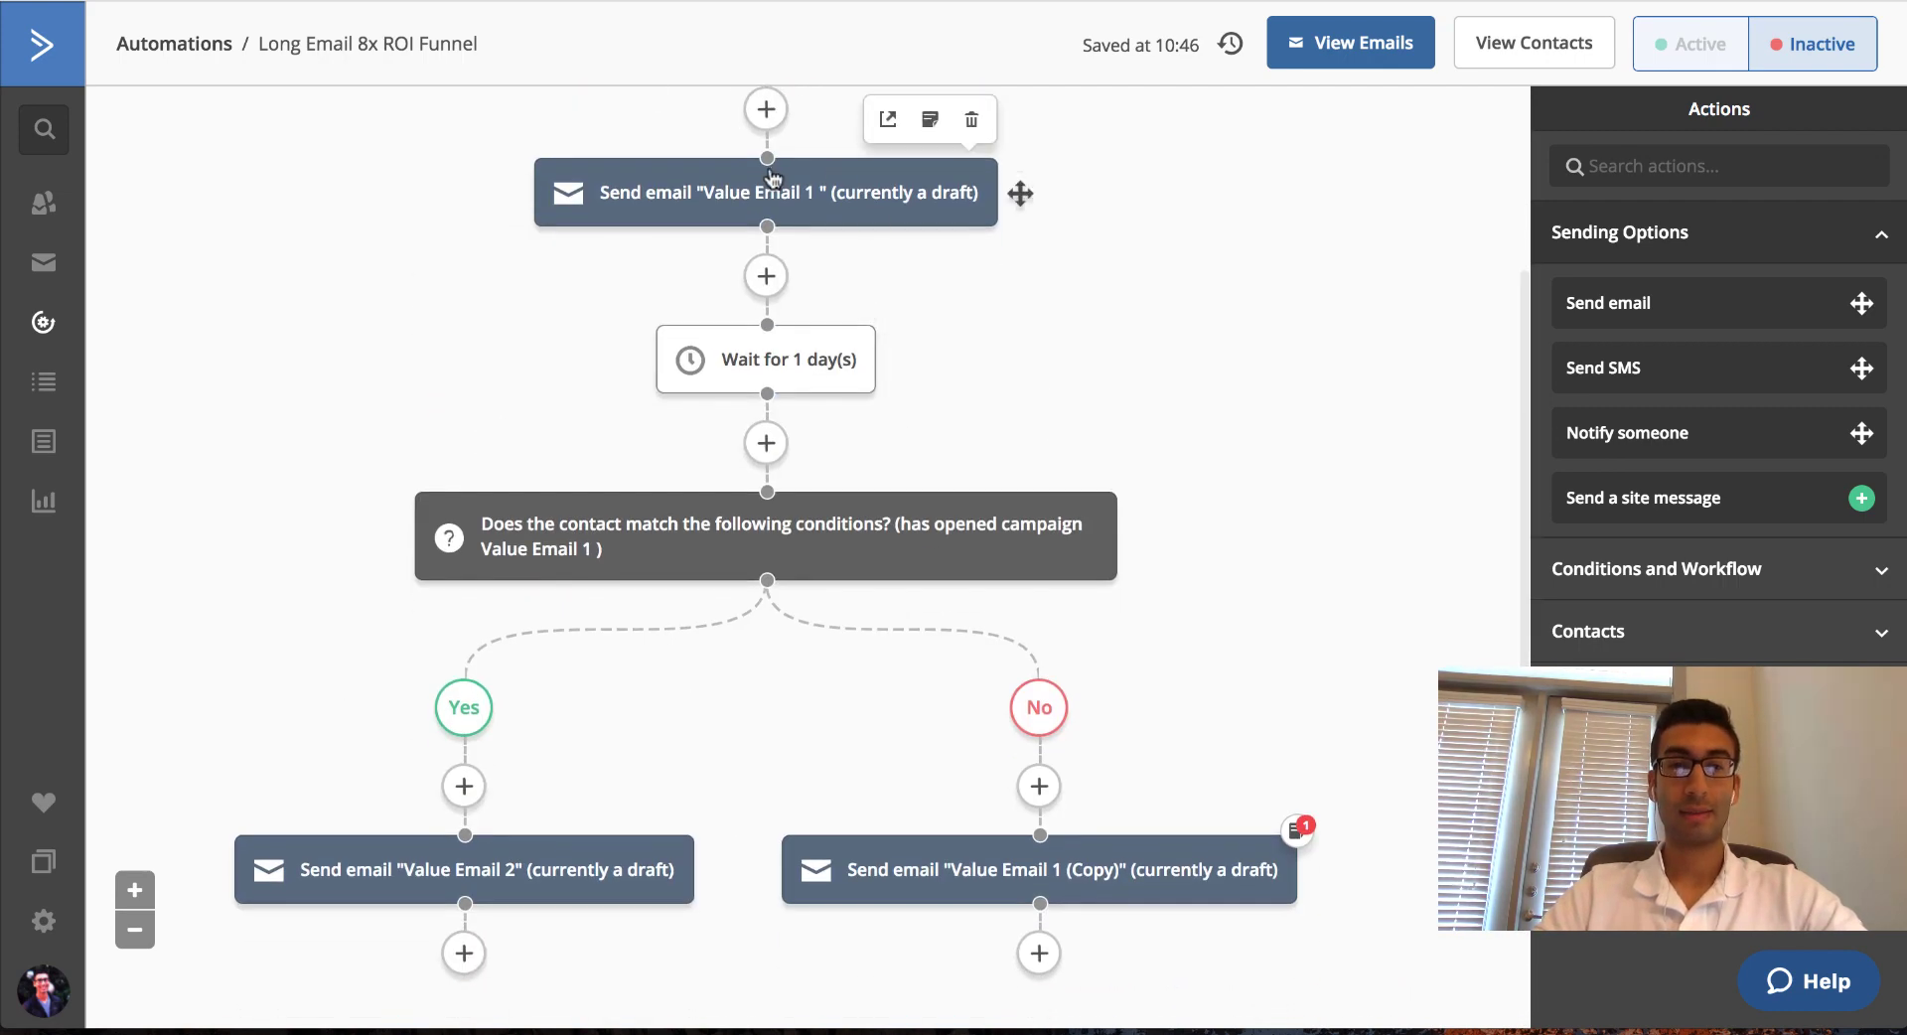
scroll(683, 228, up, 3)
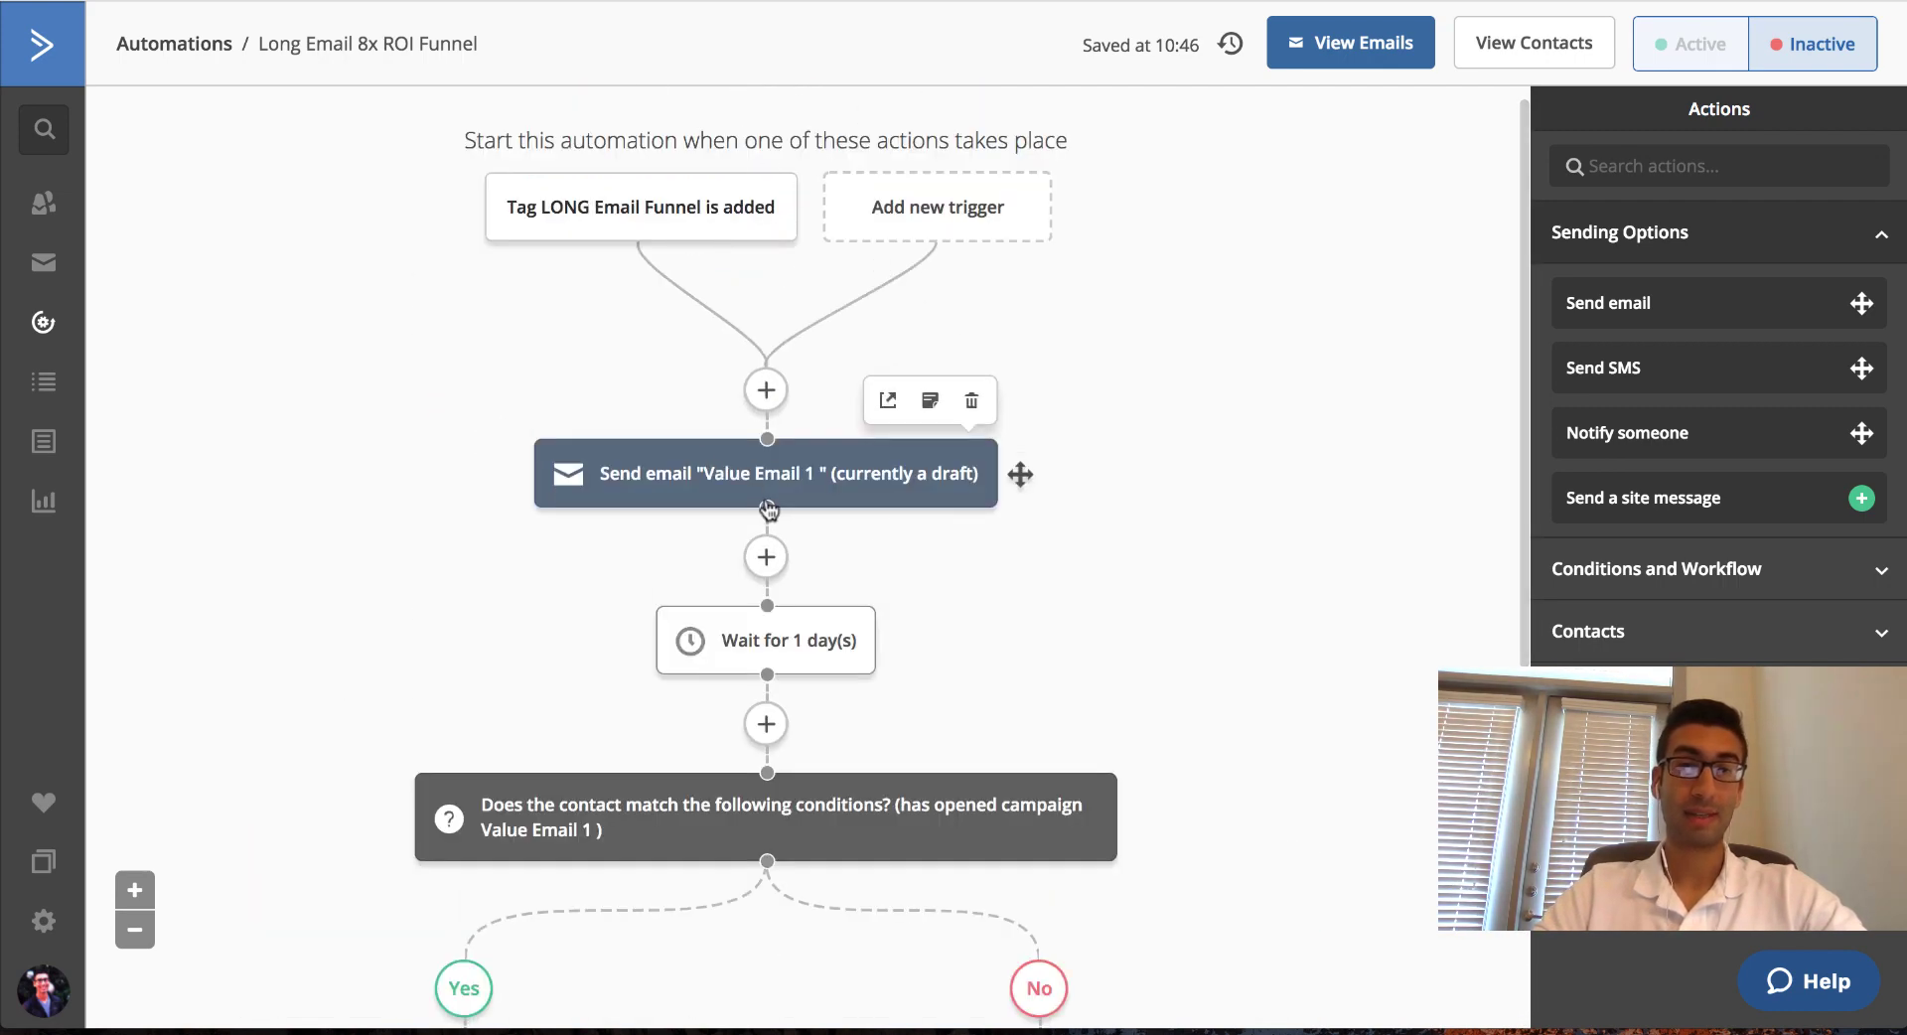
scroll(656, 387, down, 6)
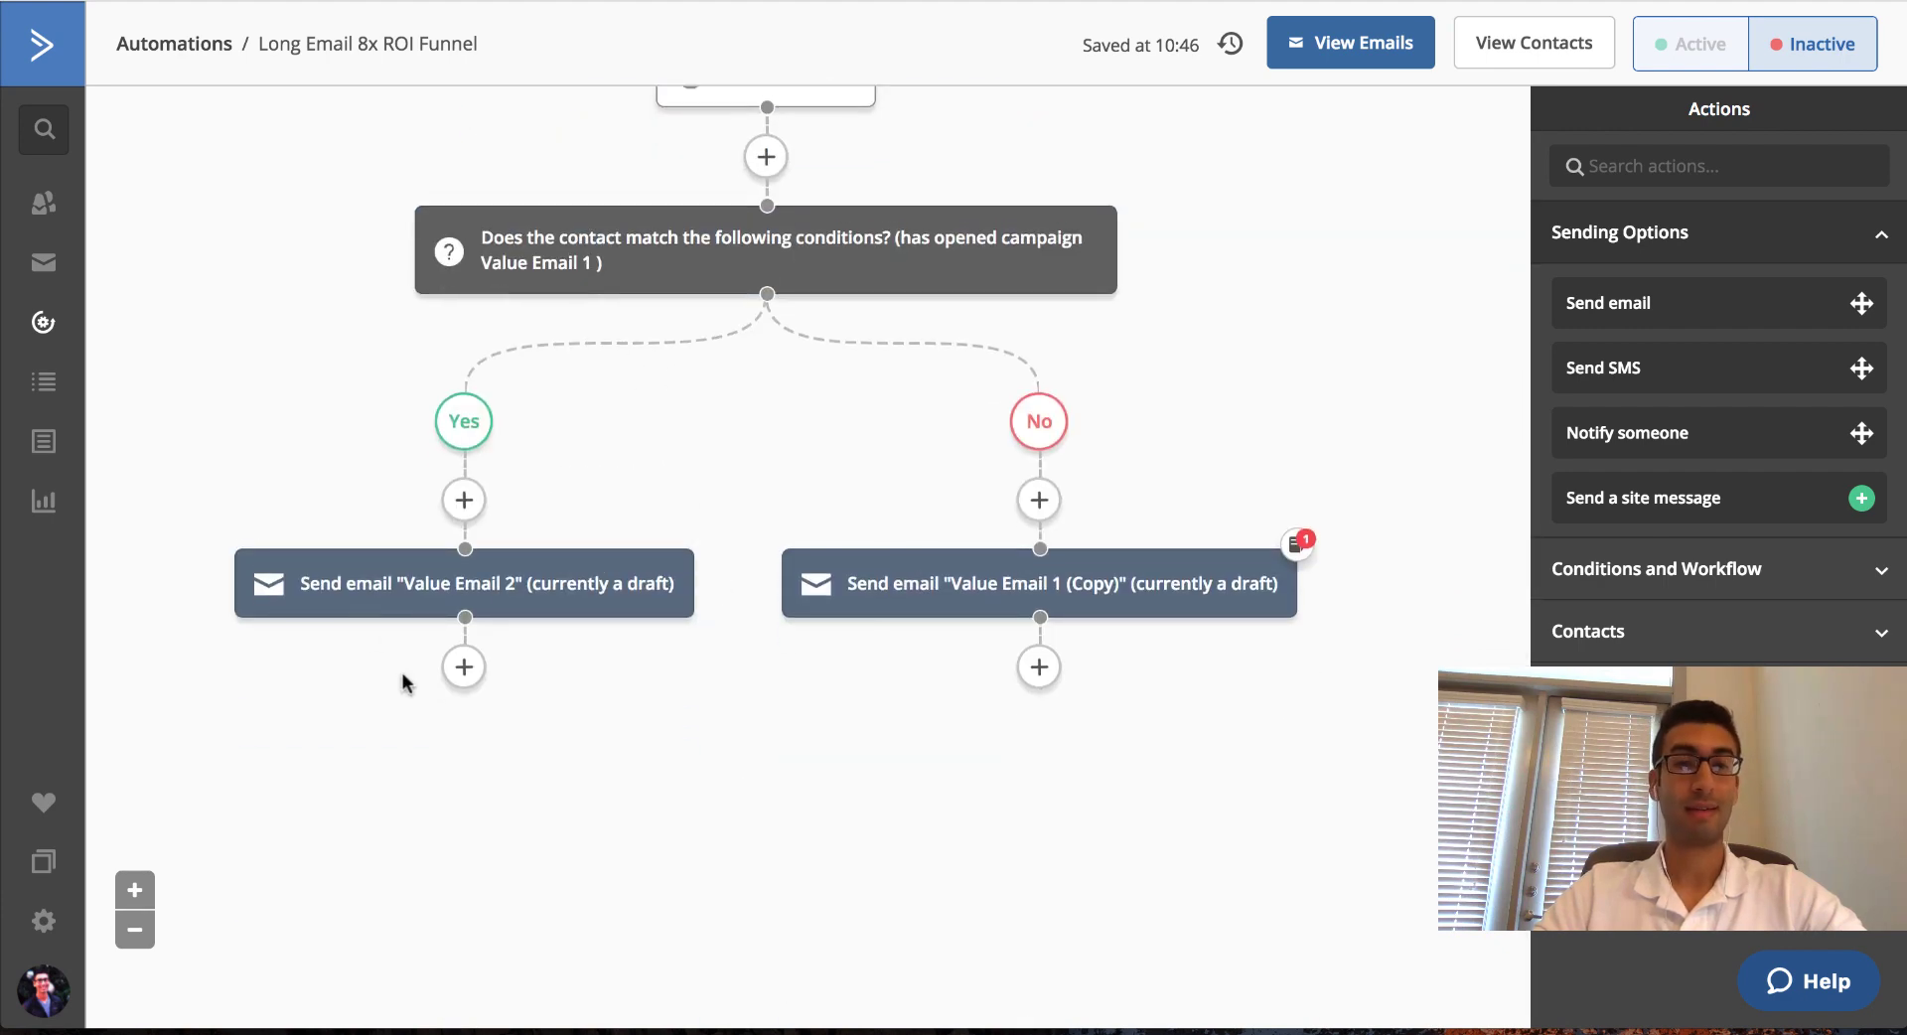
scroll(746, 645, up, 4)
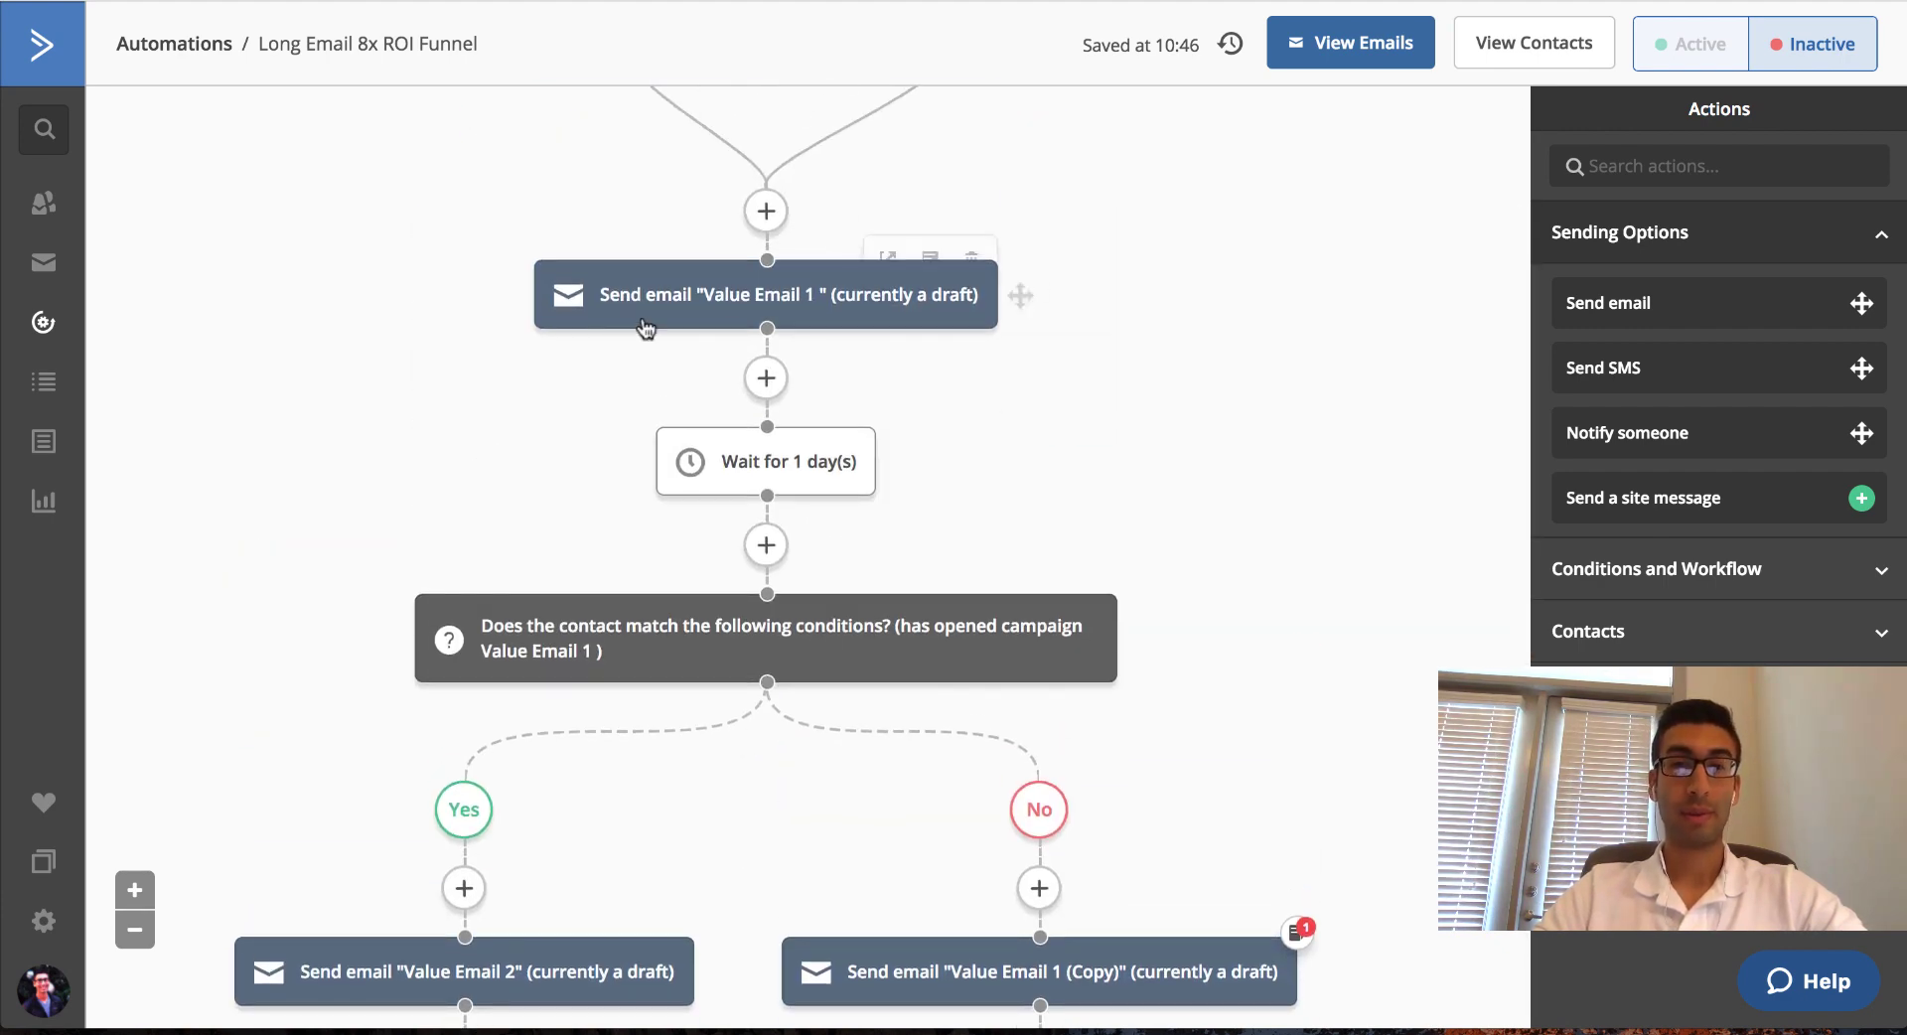
mouse_move(1018, 290)
scroll(983, 313, up, 1)
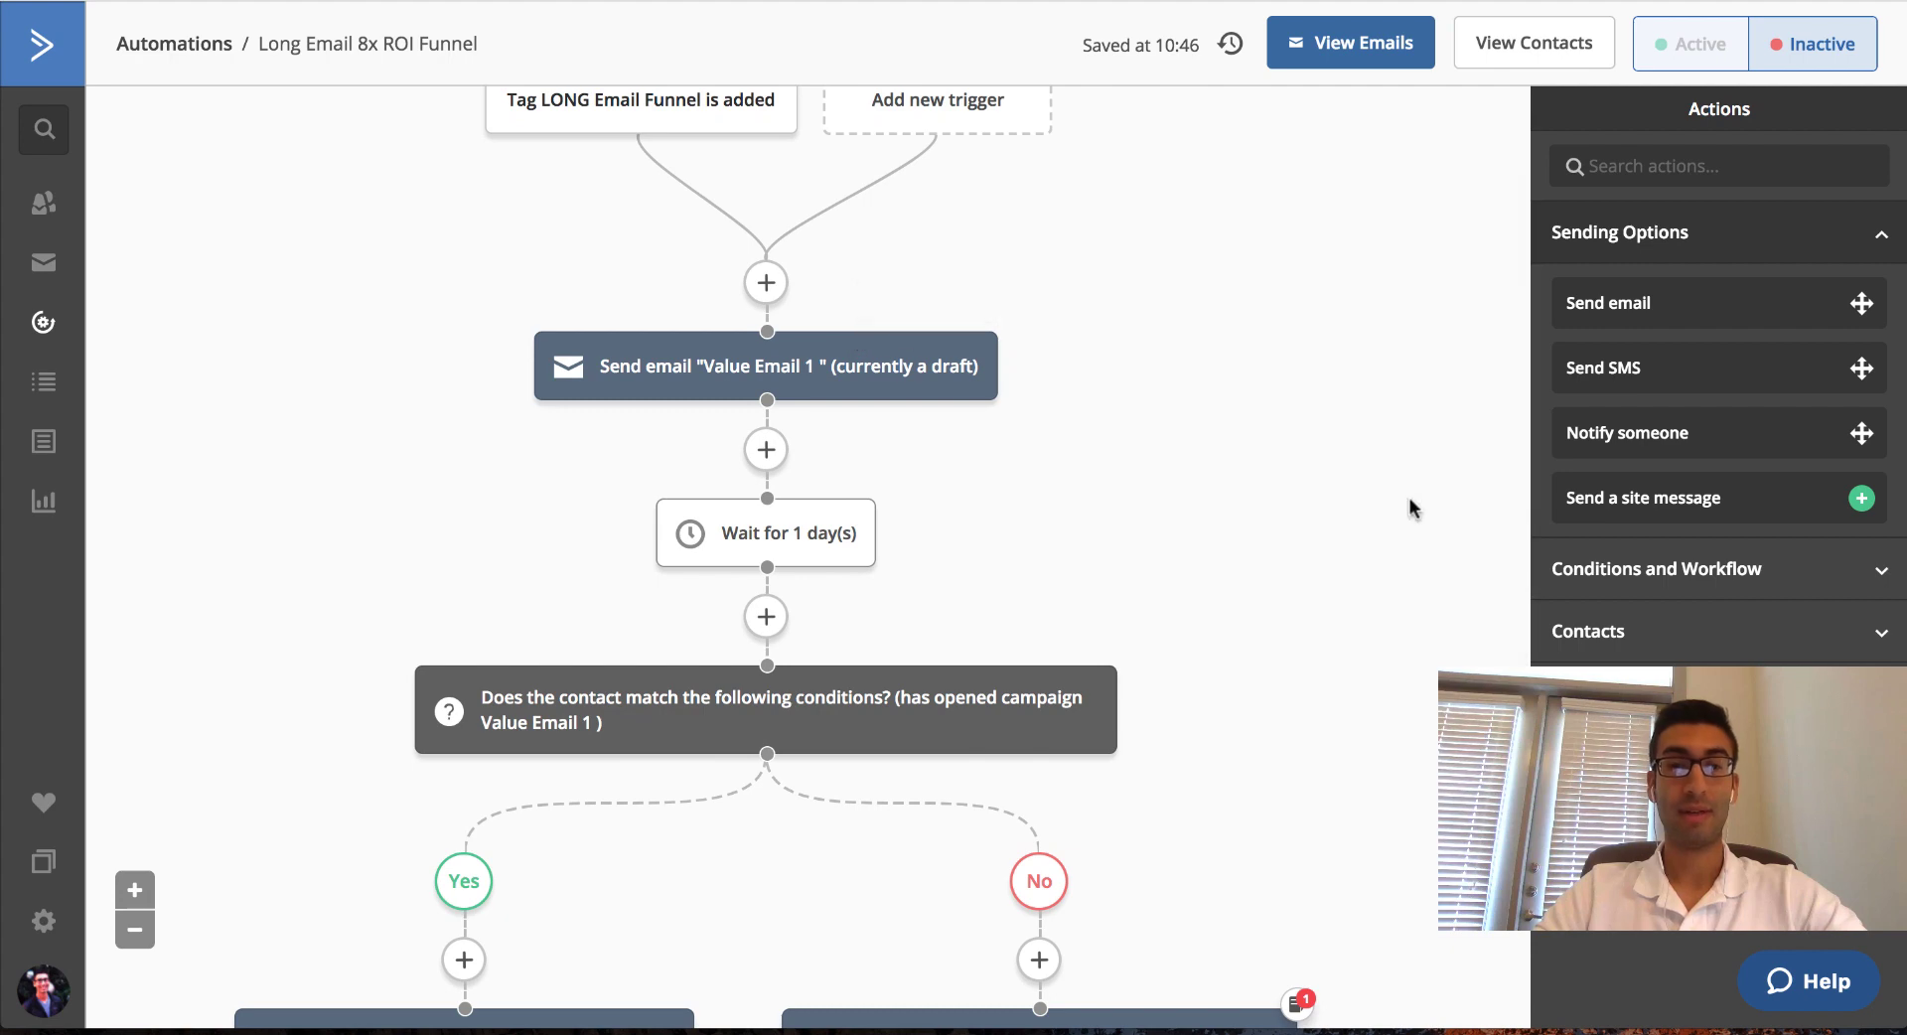
scroll(1093, 586, down, 5)
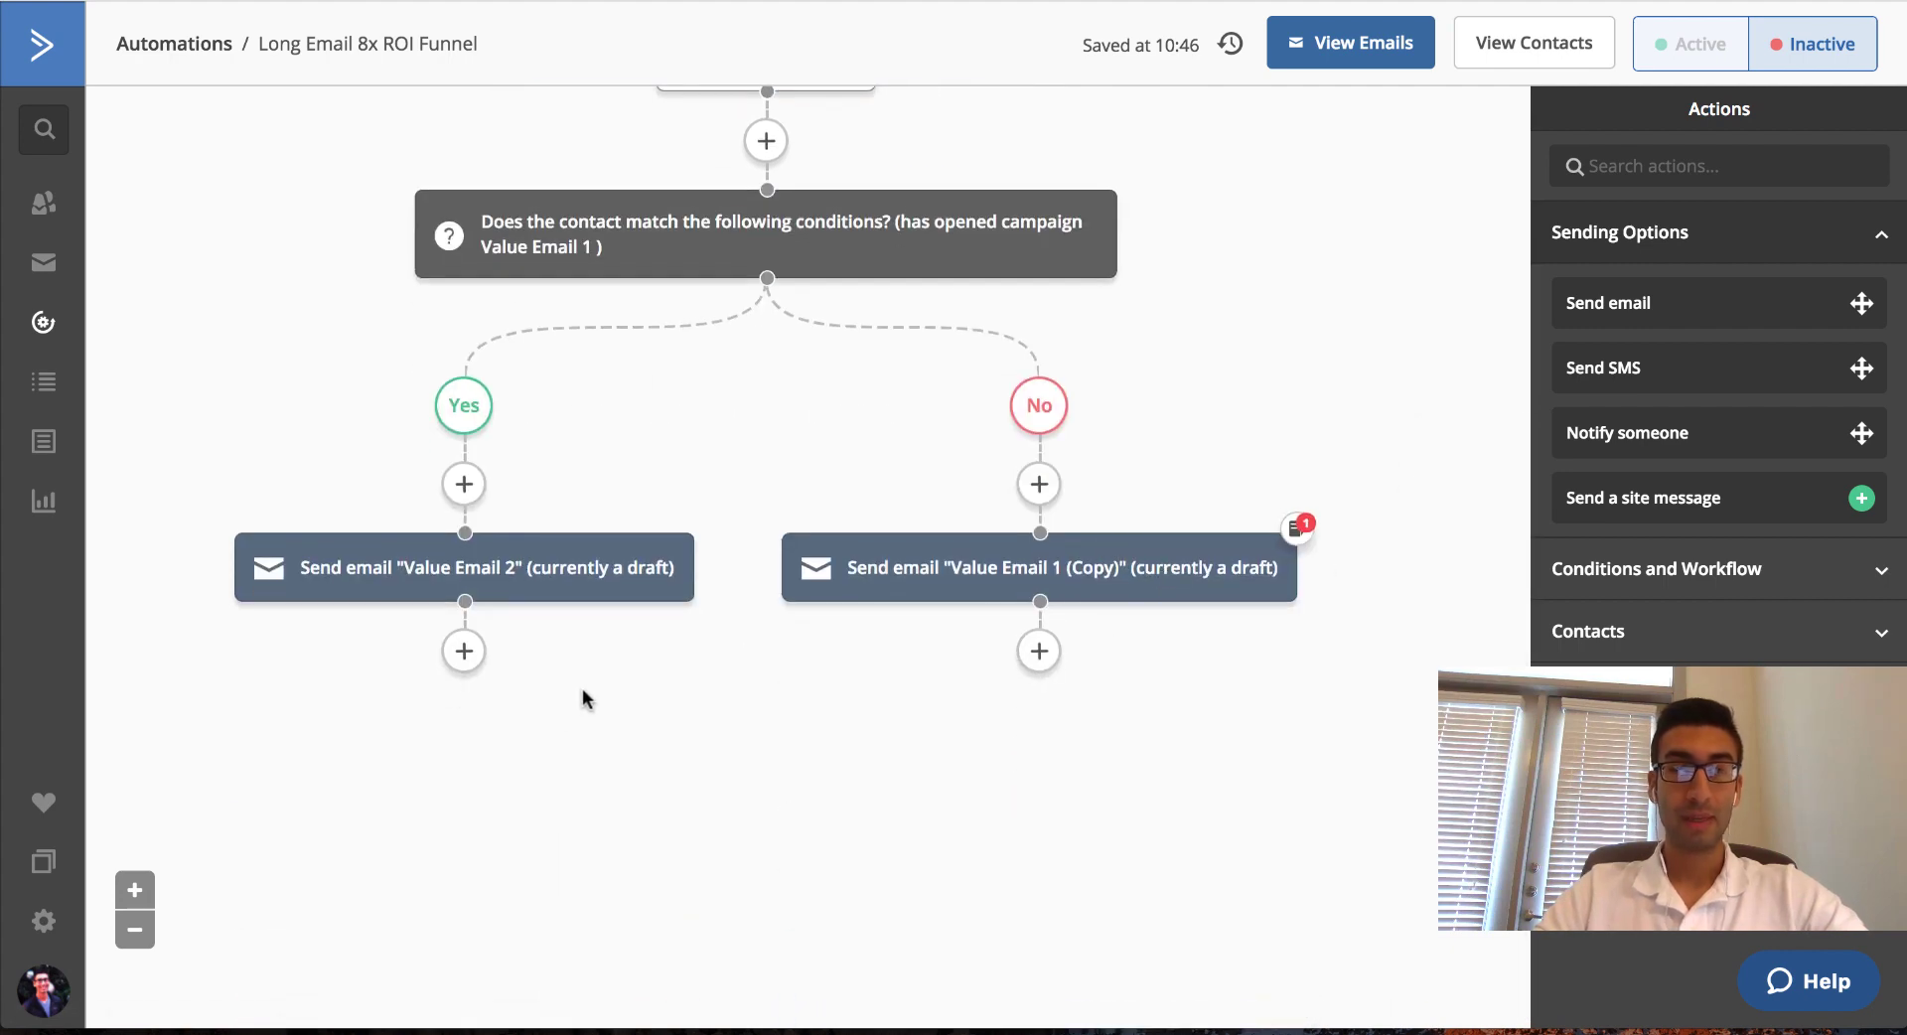
Add a wait of 1 day below the "Value Email 1 (Copy)" send action in the No branch.
click(1039, 651)
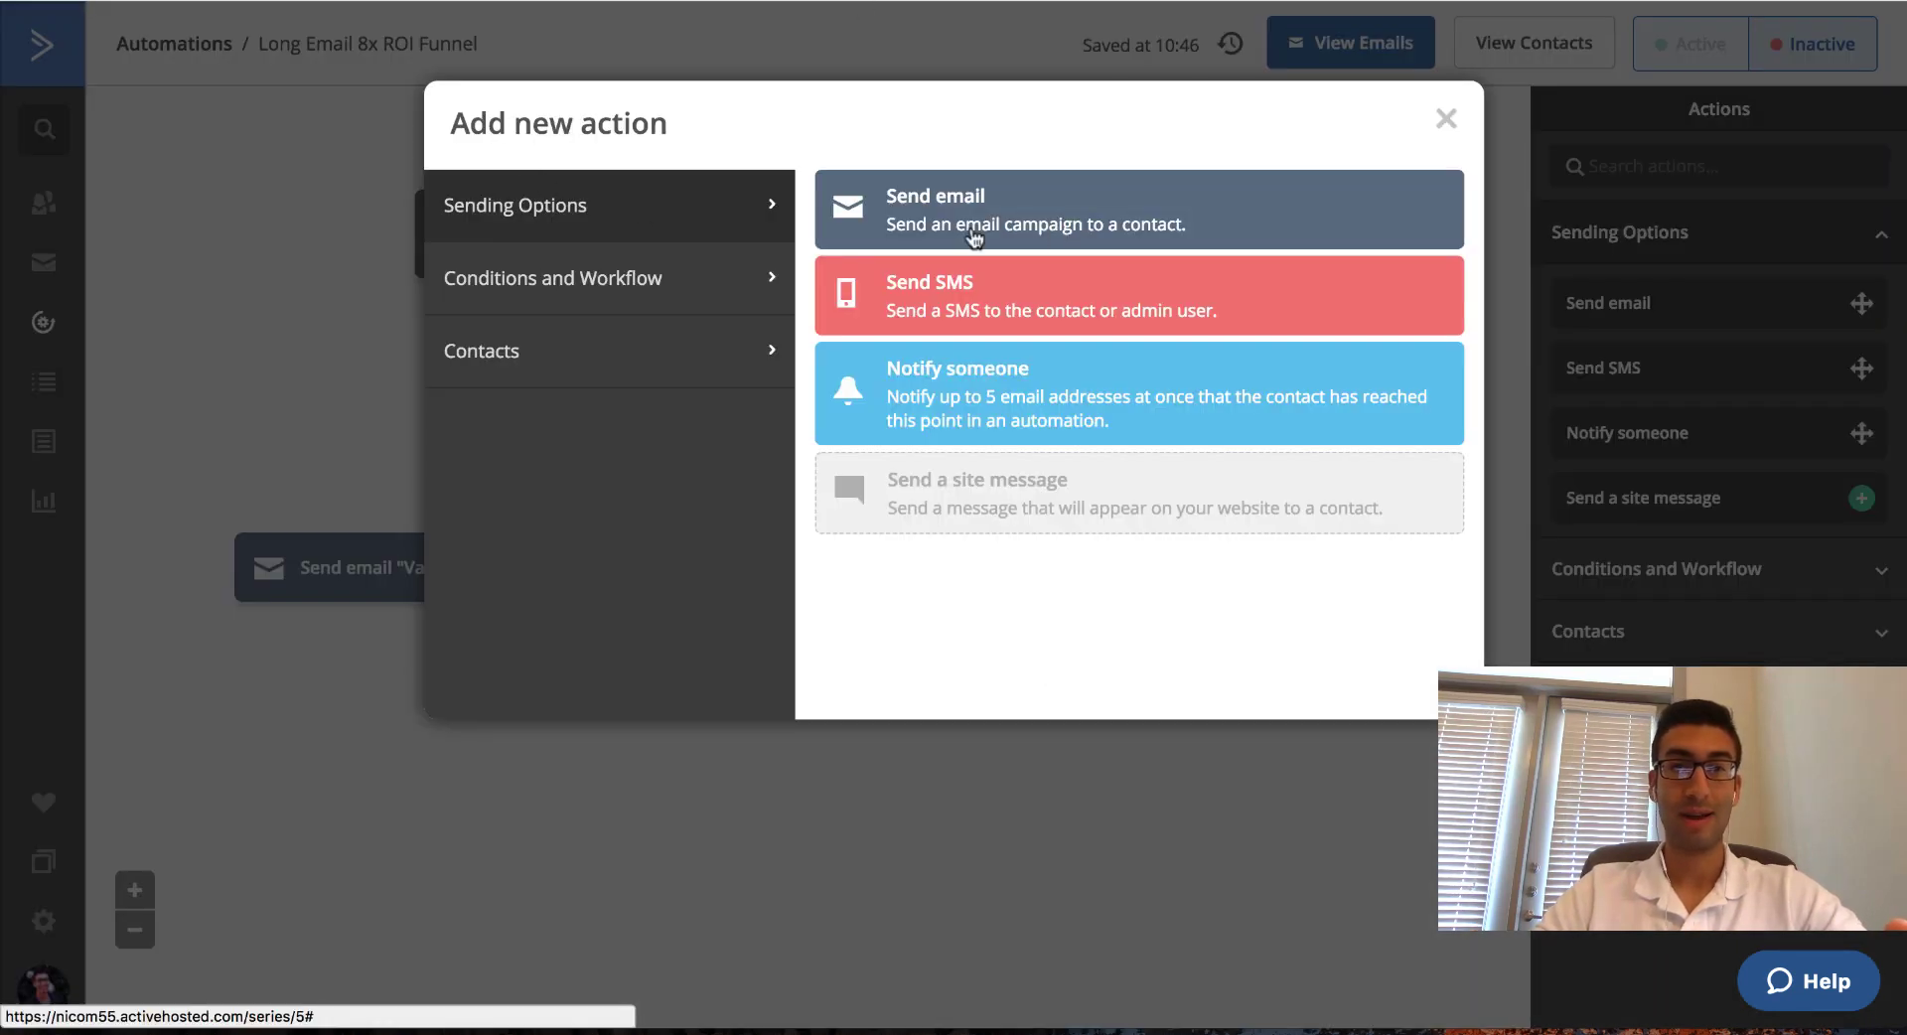
click(608, 290)
click(1001, 227)
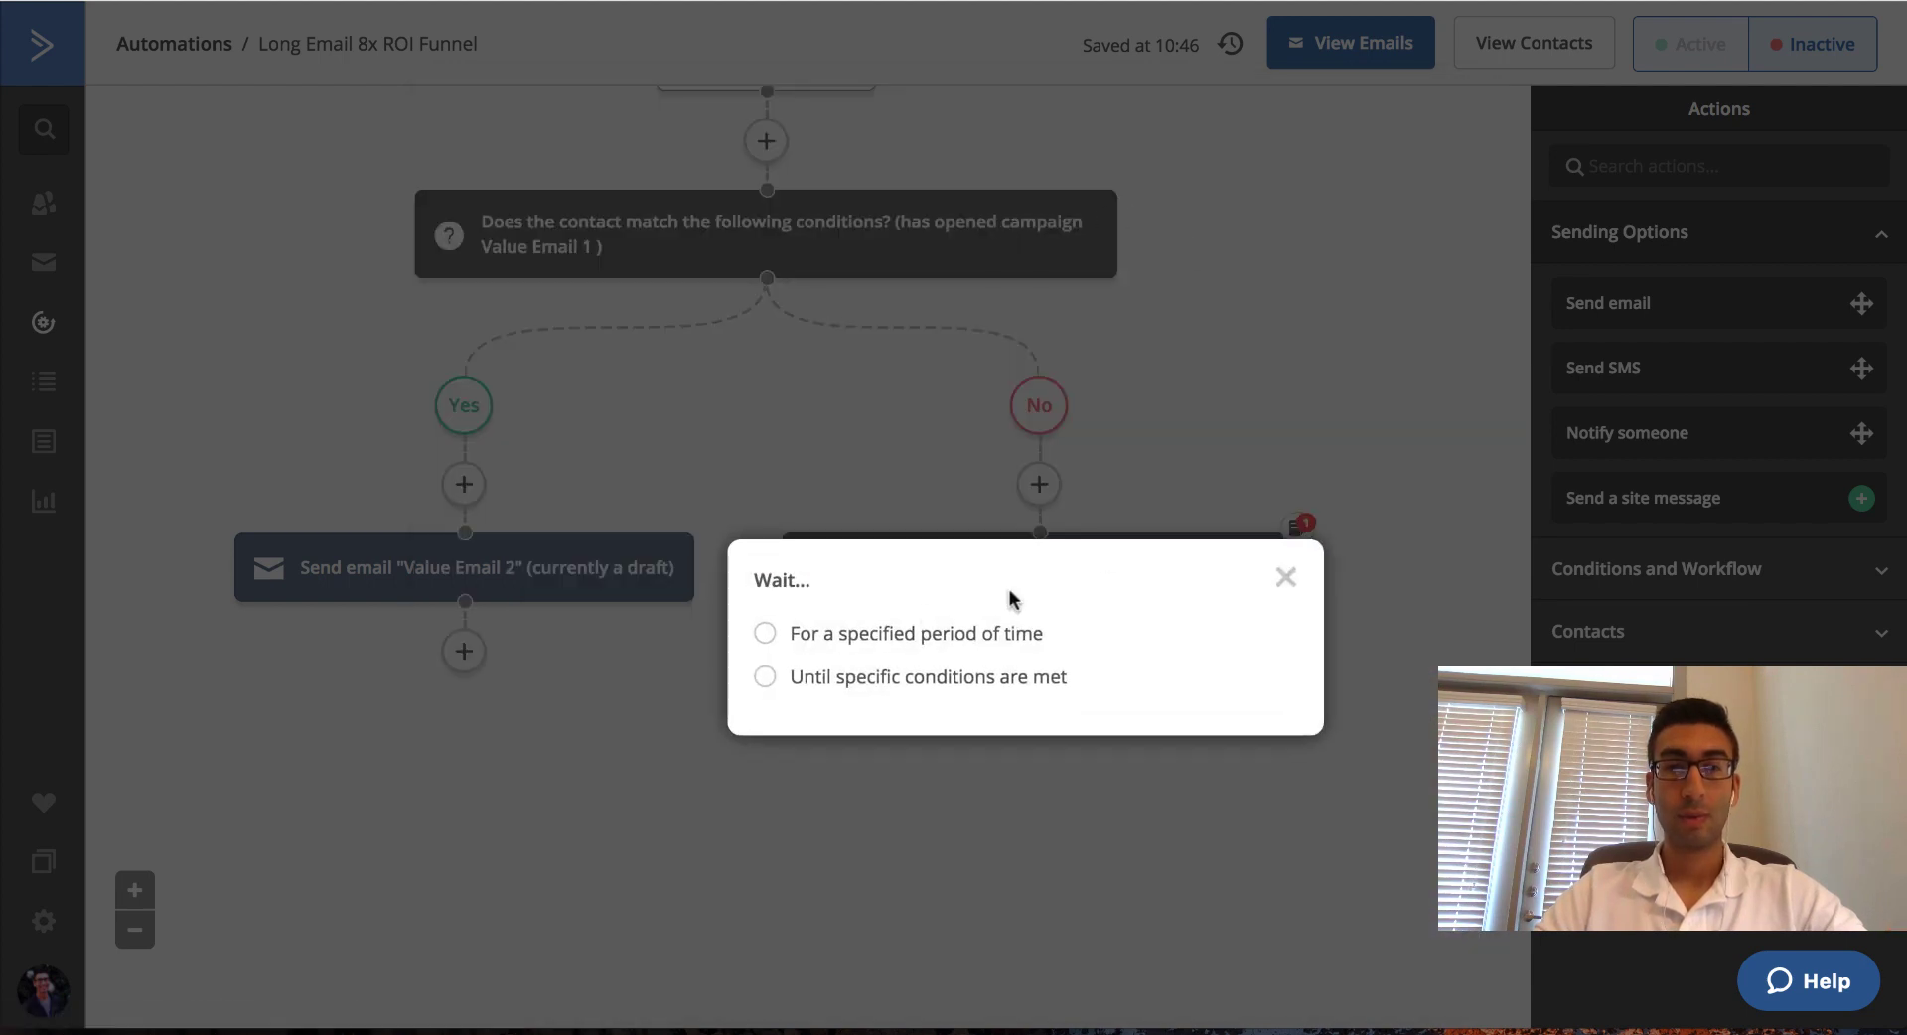
click(766, 635)
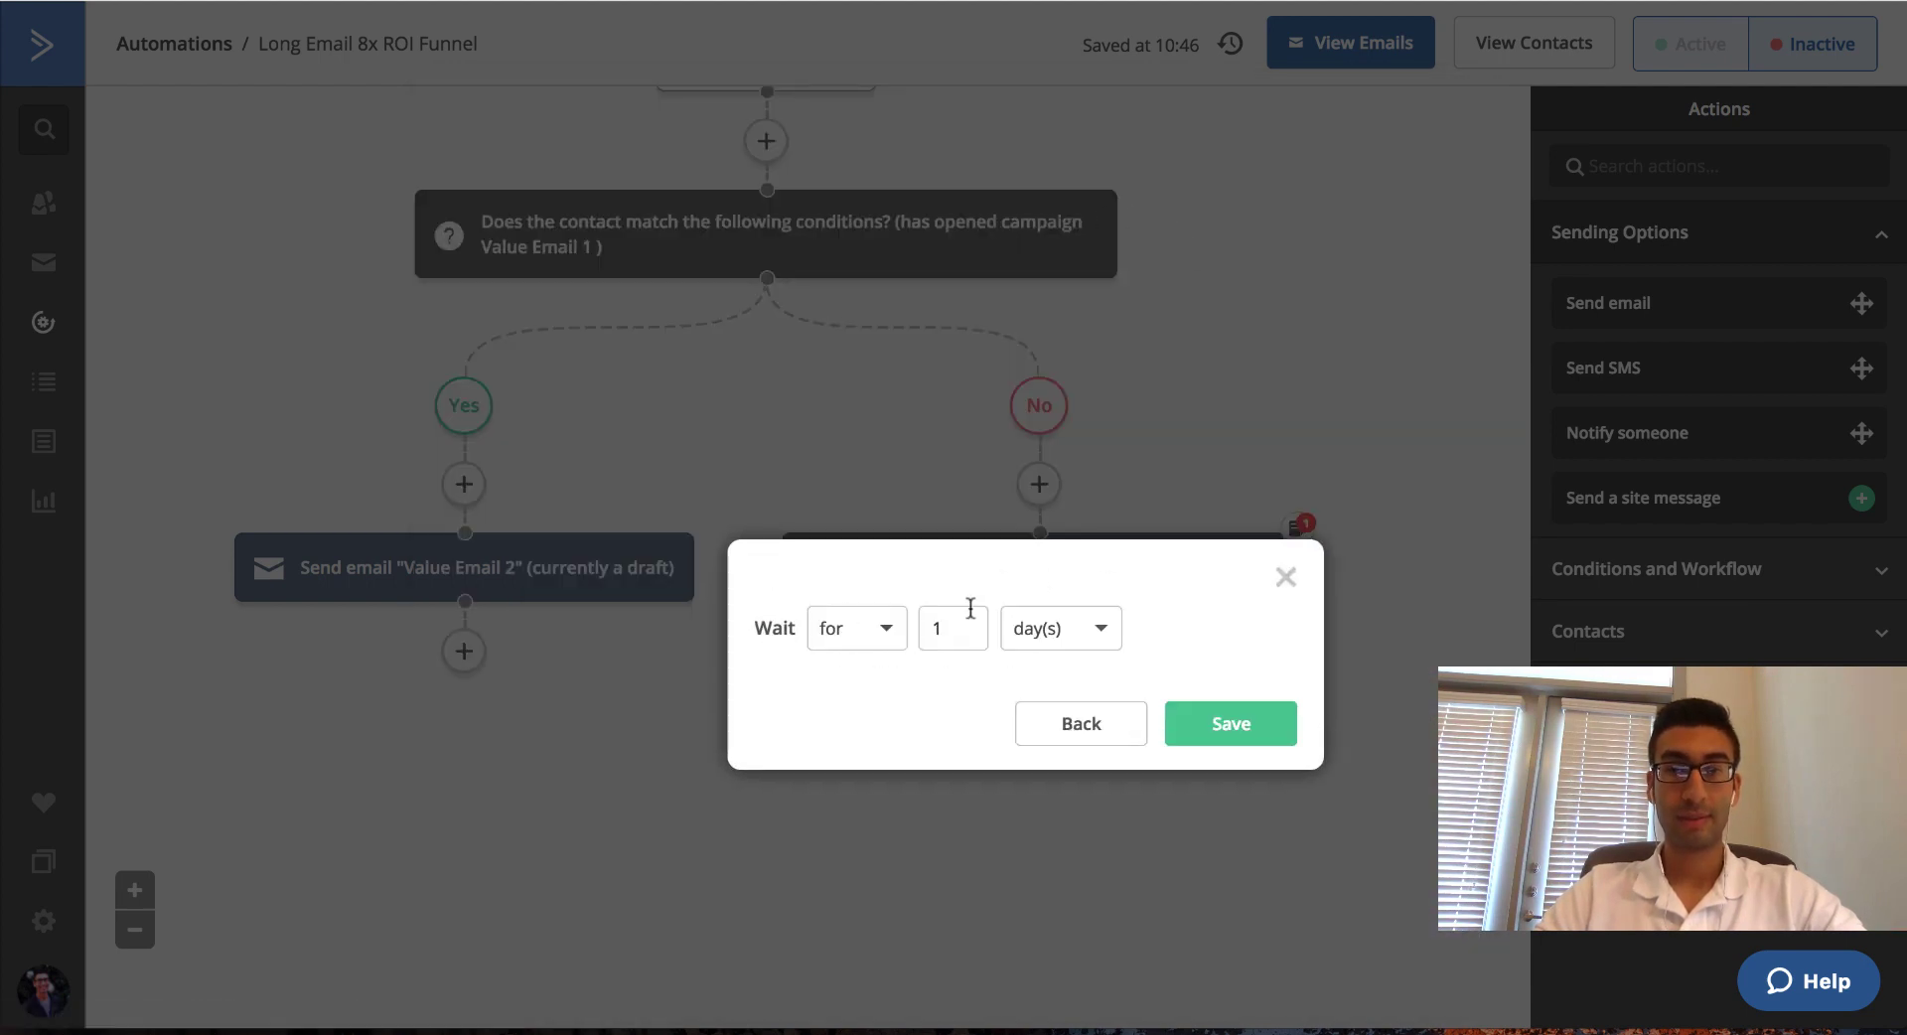
click(1277, 728)
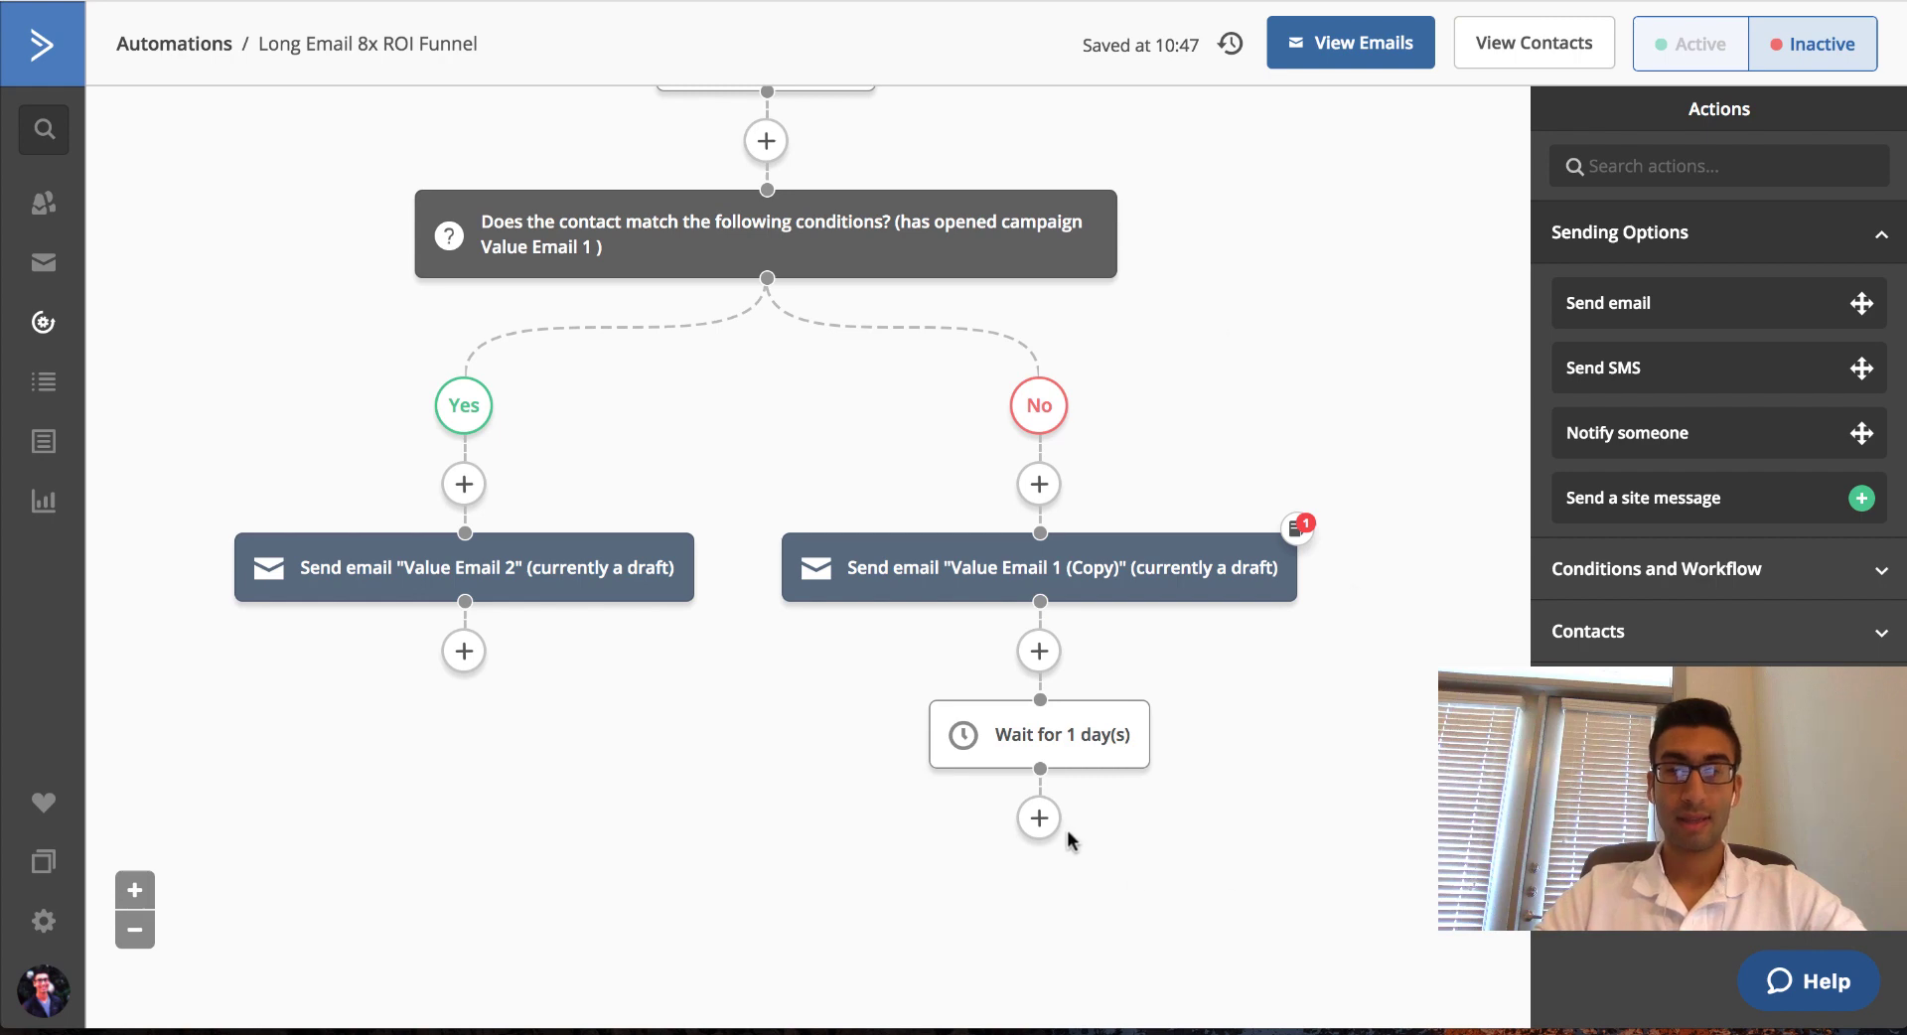
drag(1039, 824, 696, 738)
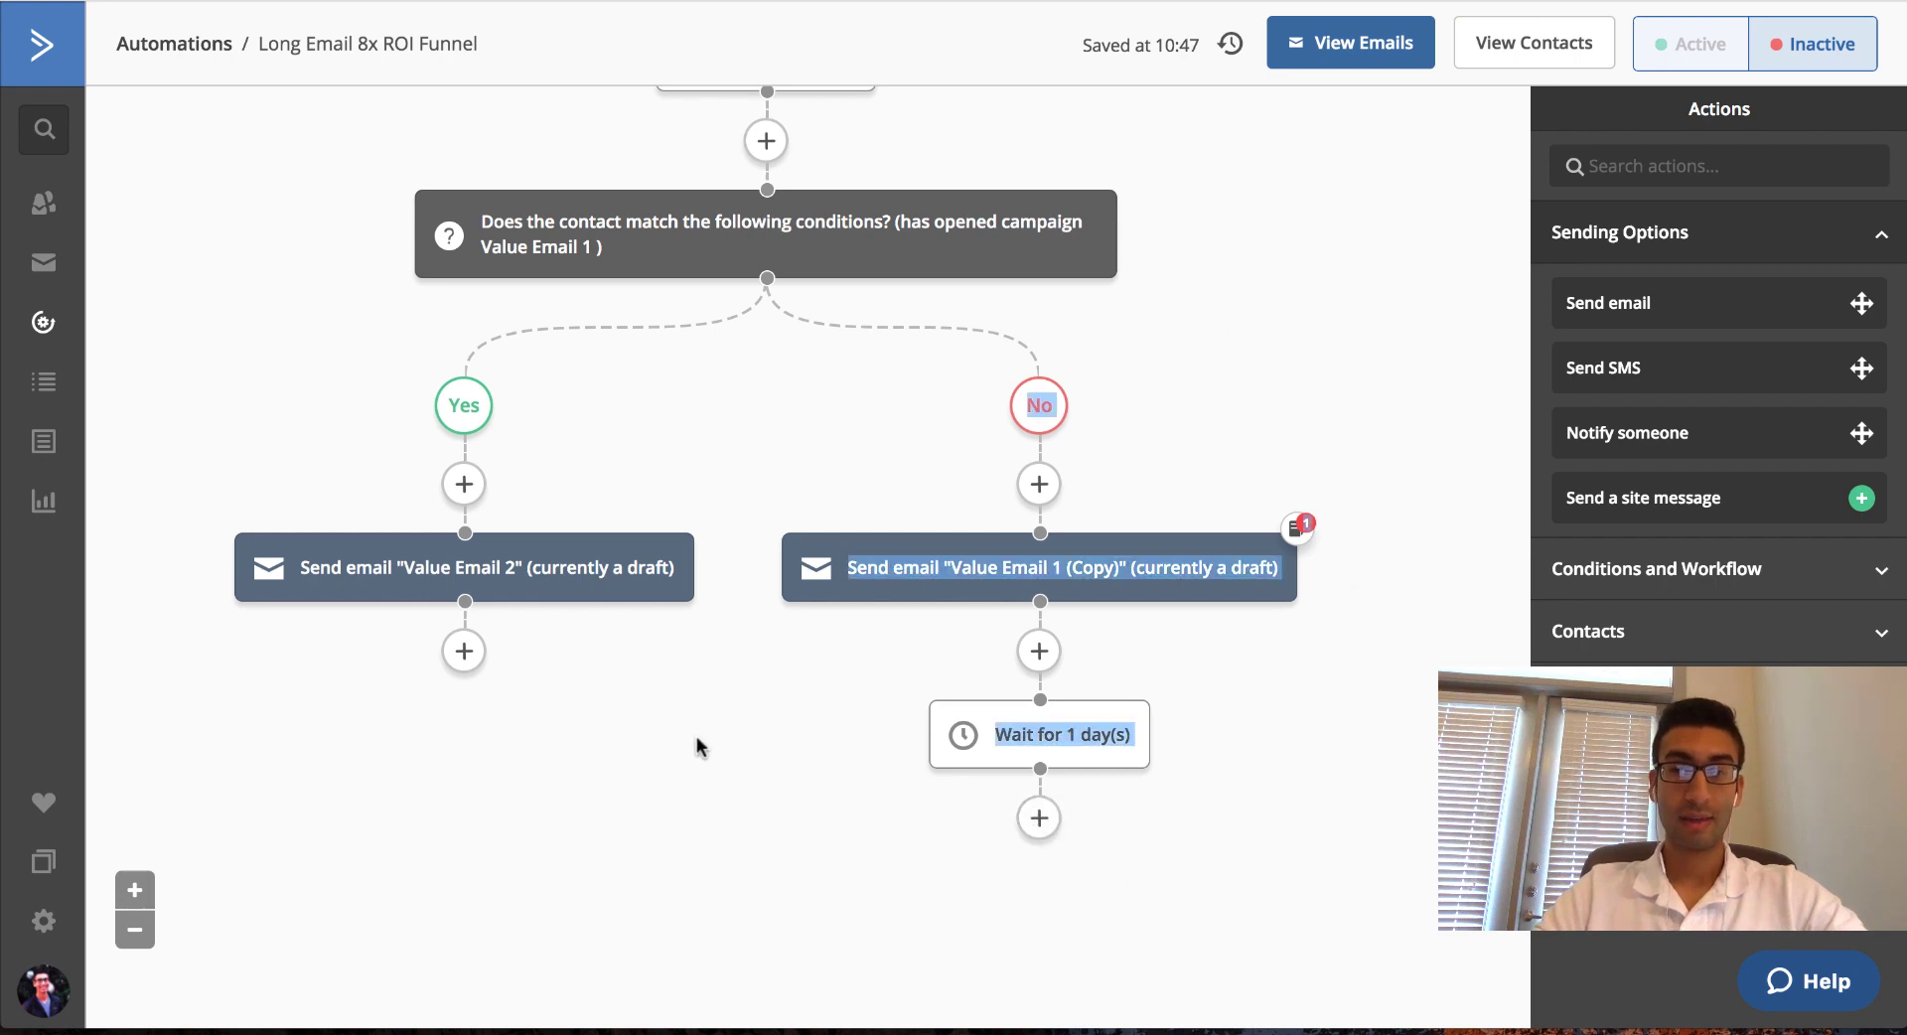
click(1040, 818)
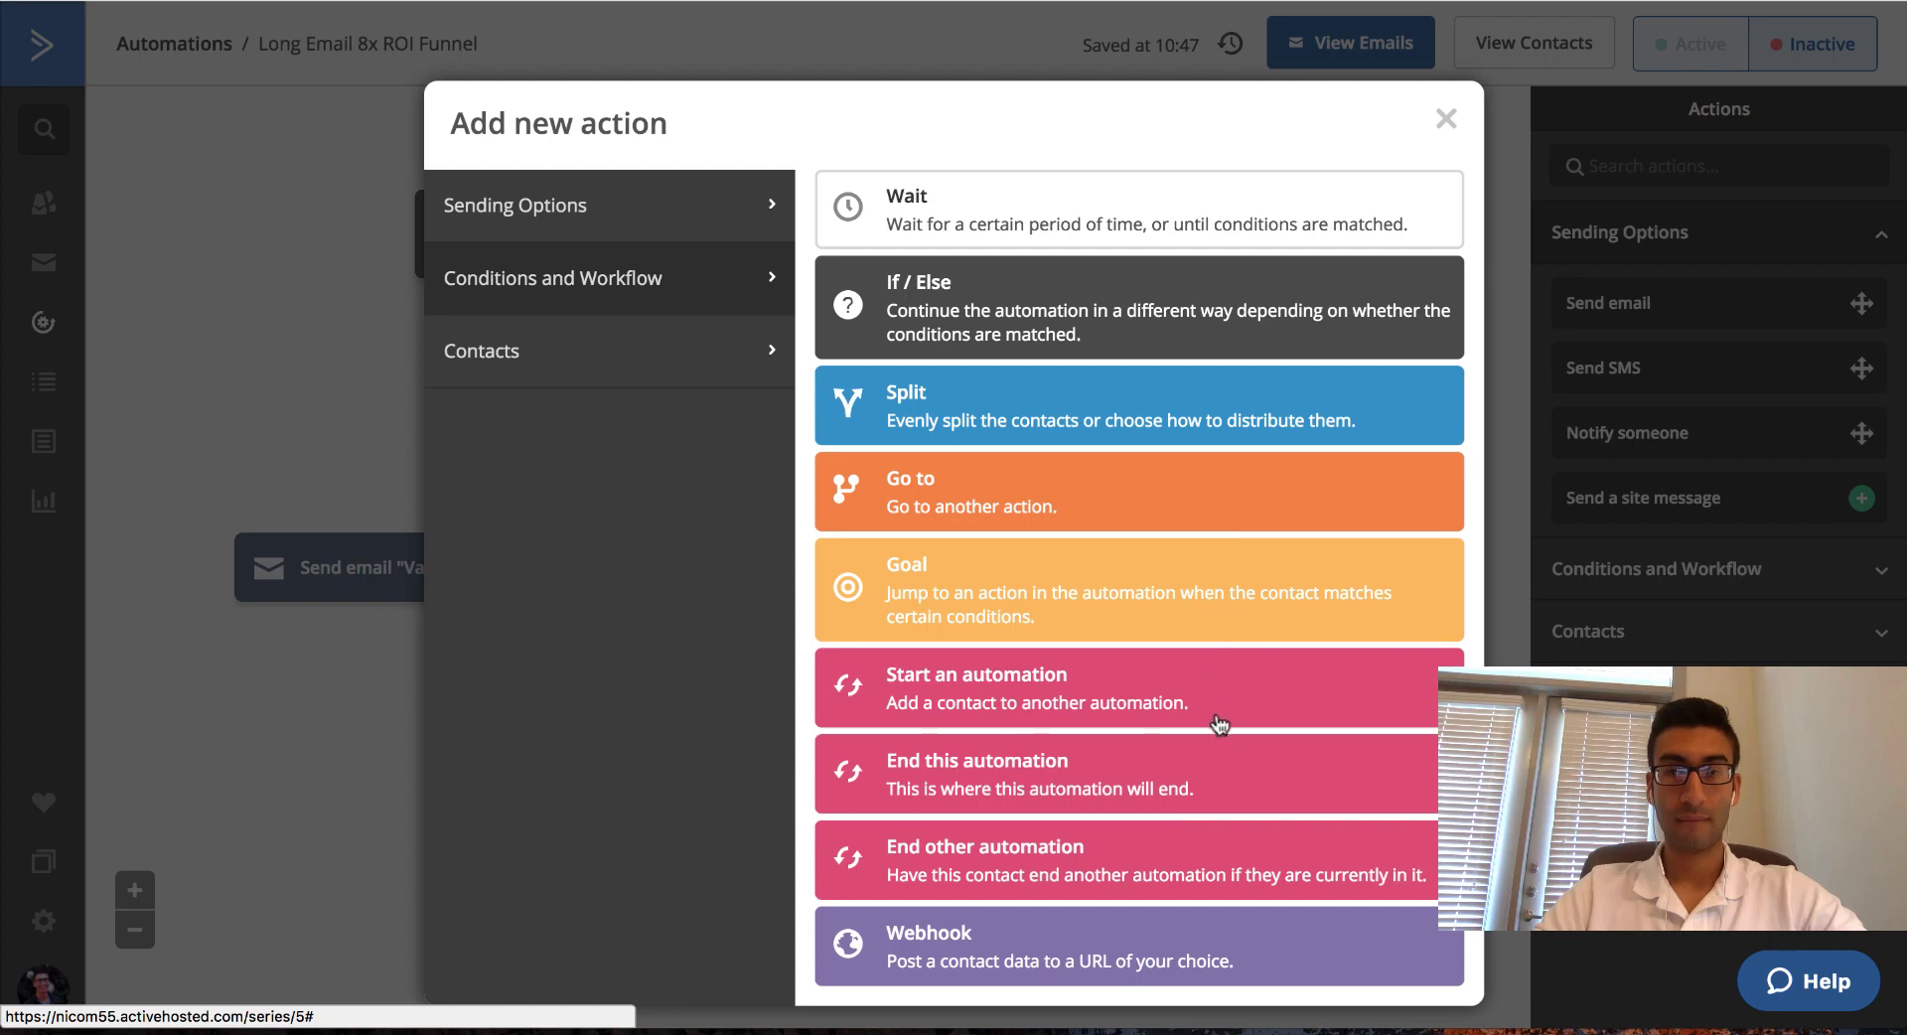
click(657, 220)
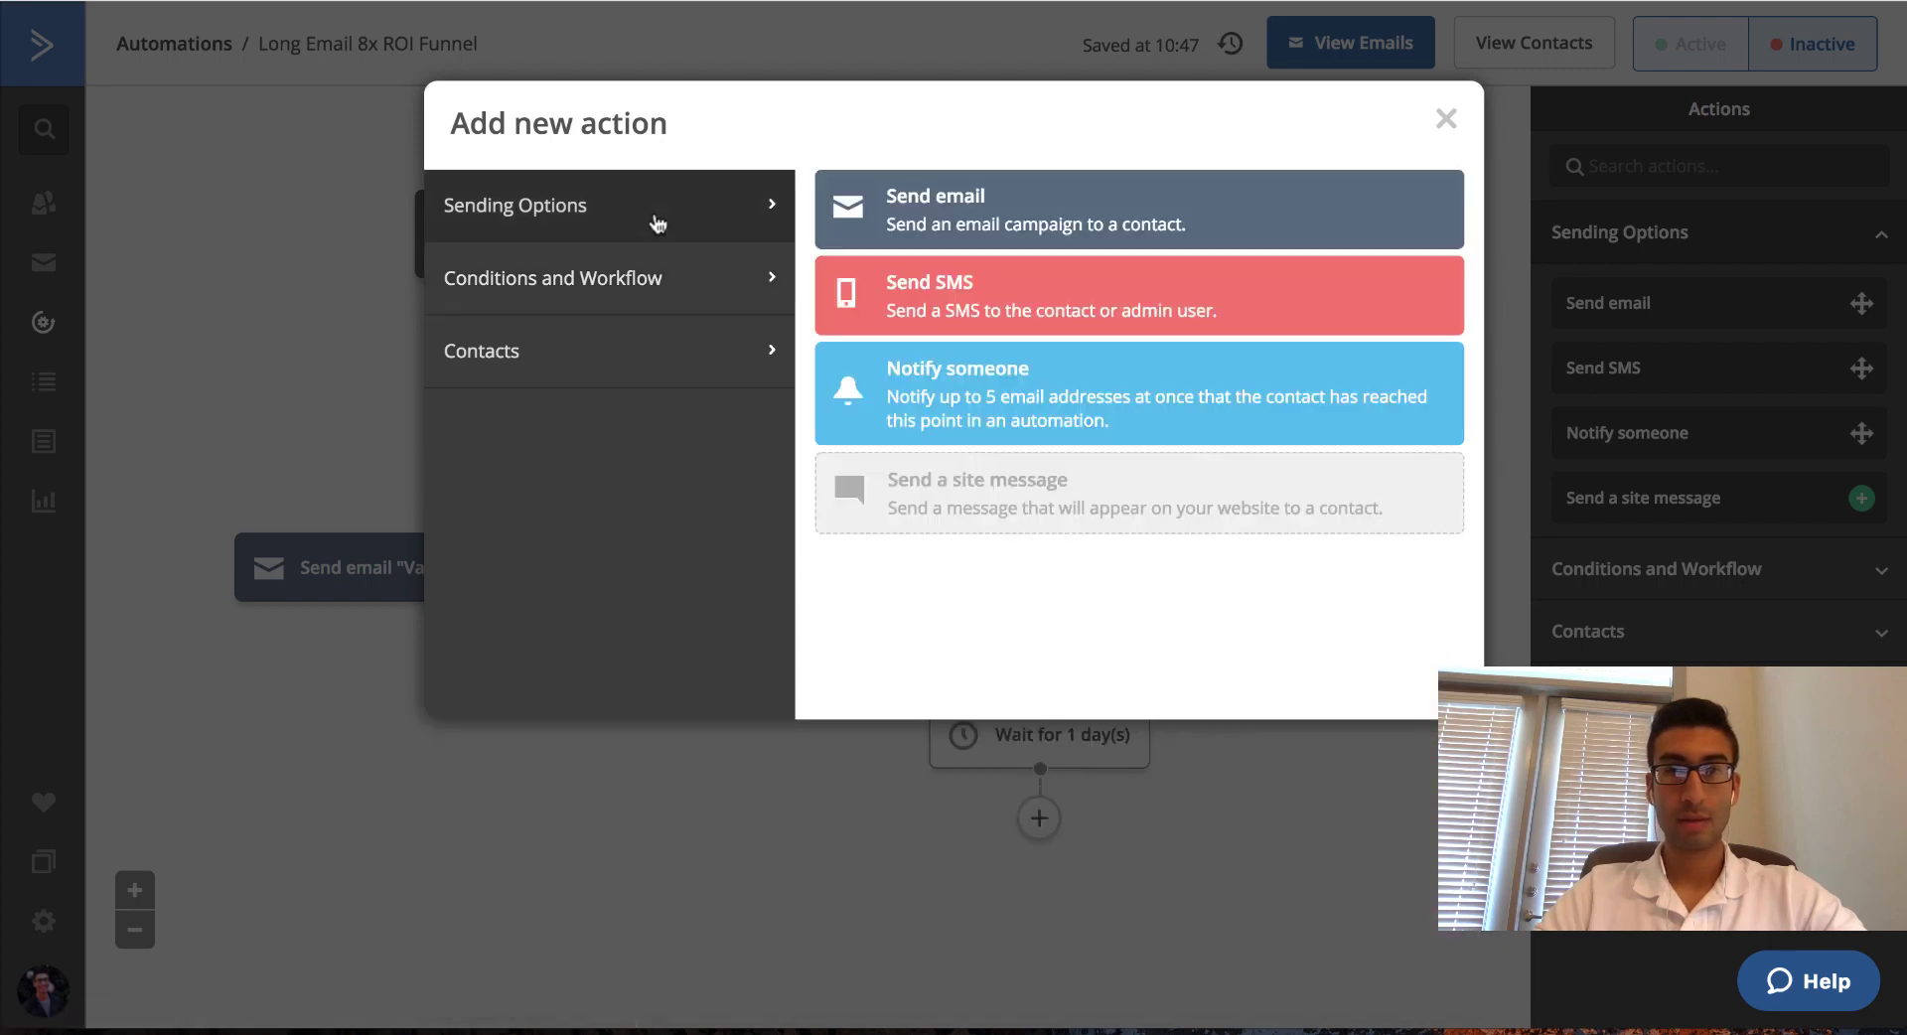
click(1093, 213)
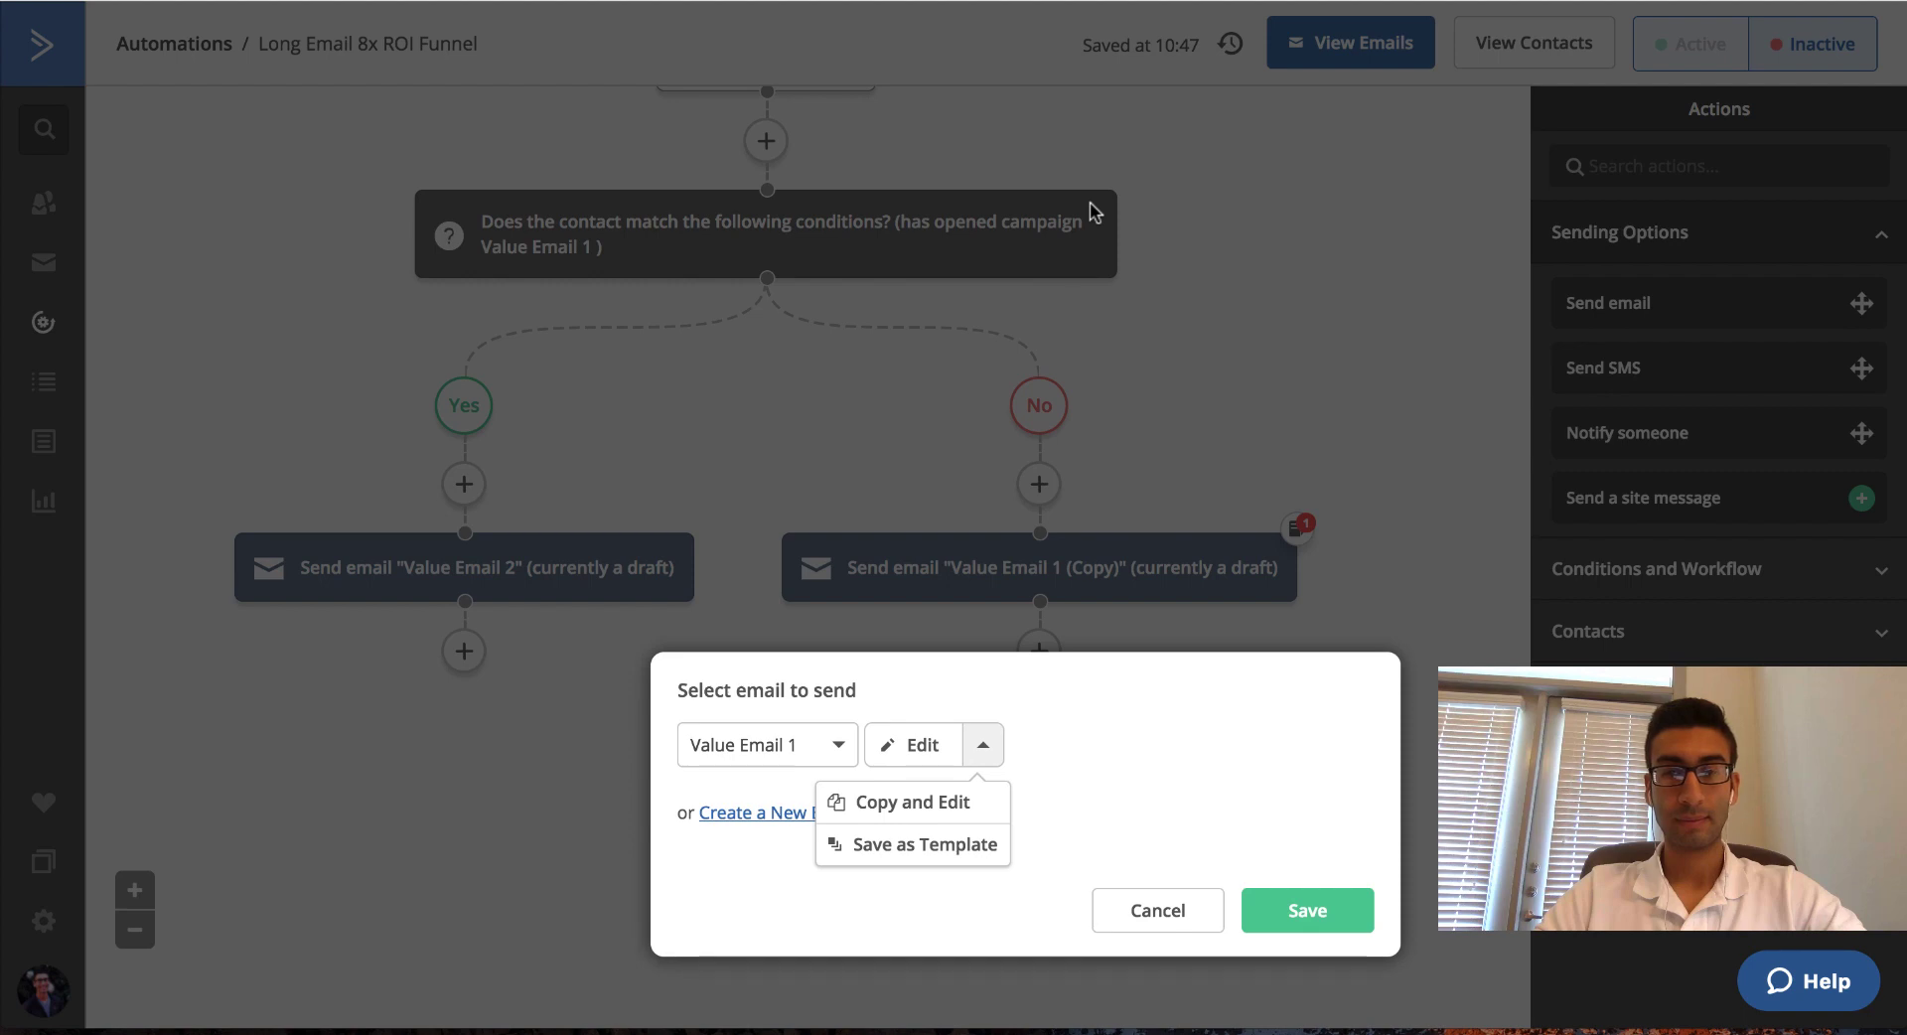
click(1120, 907)
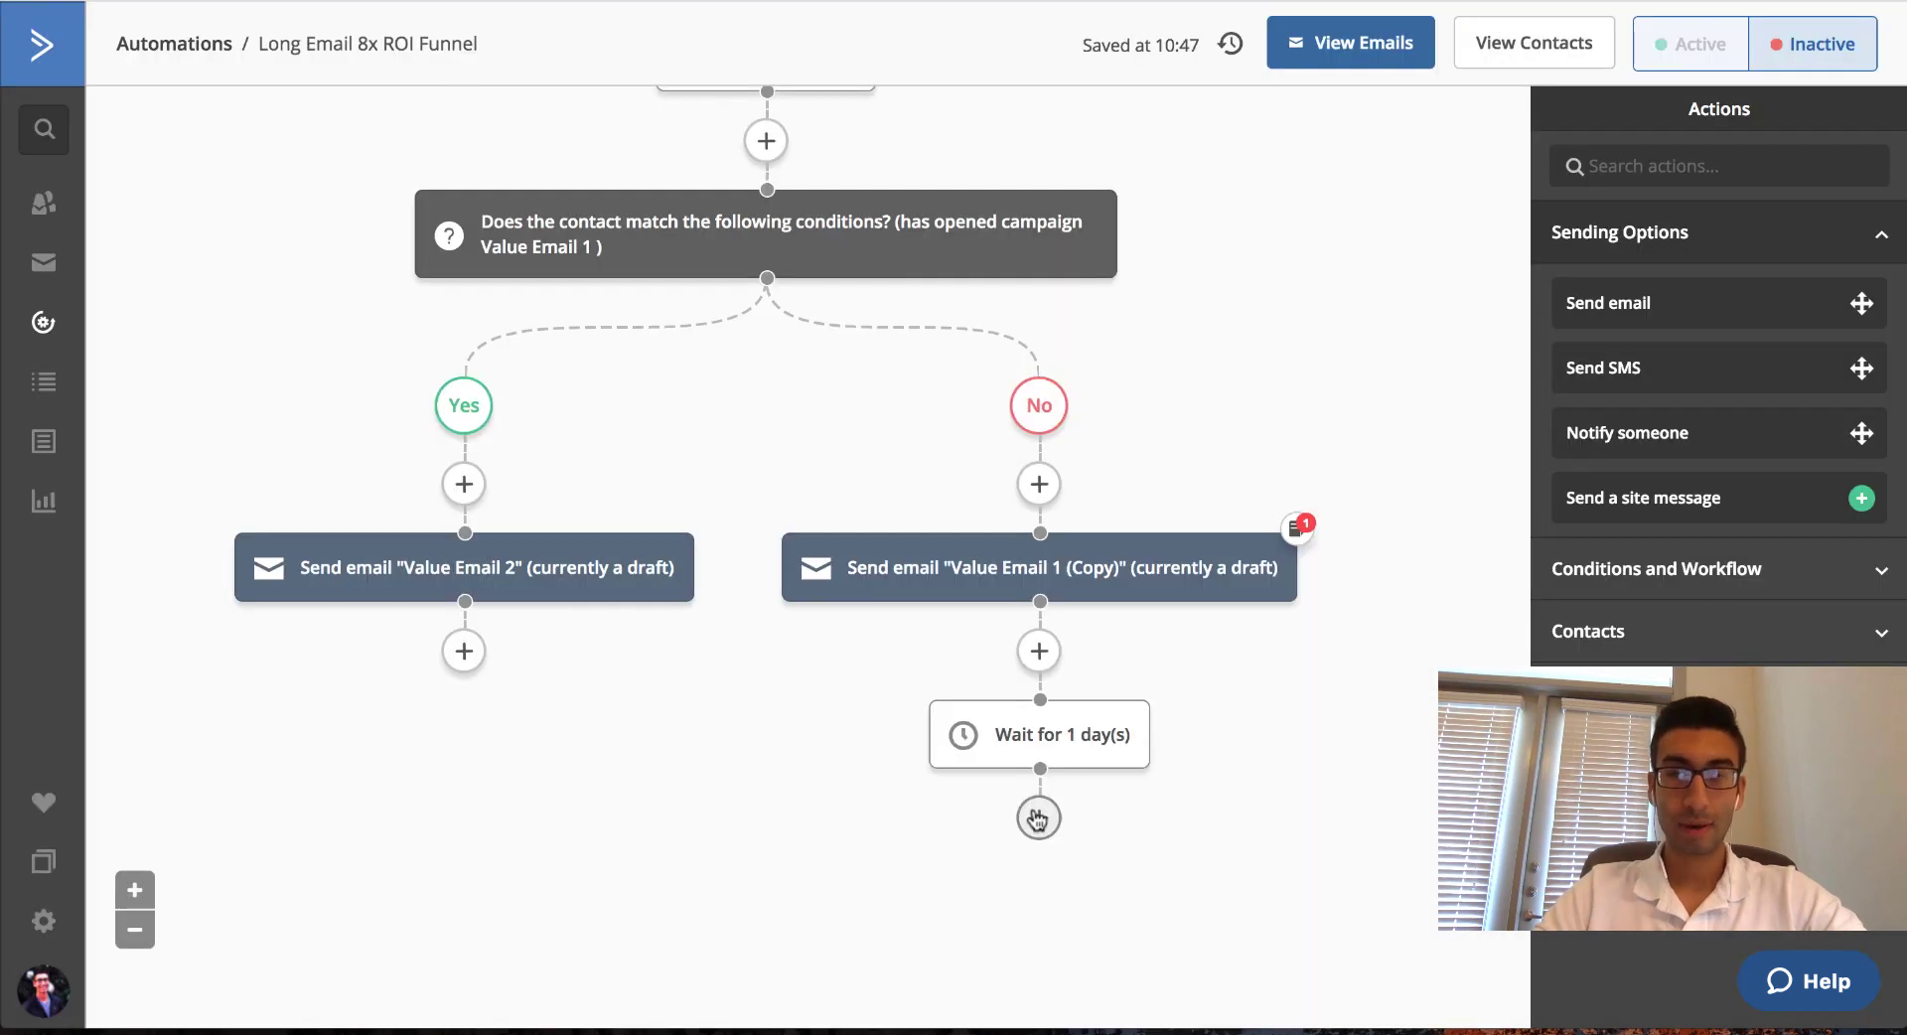
mouse_move(1043, 753)
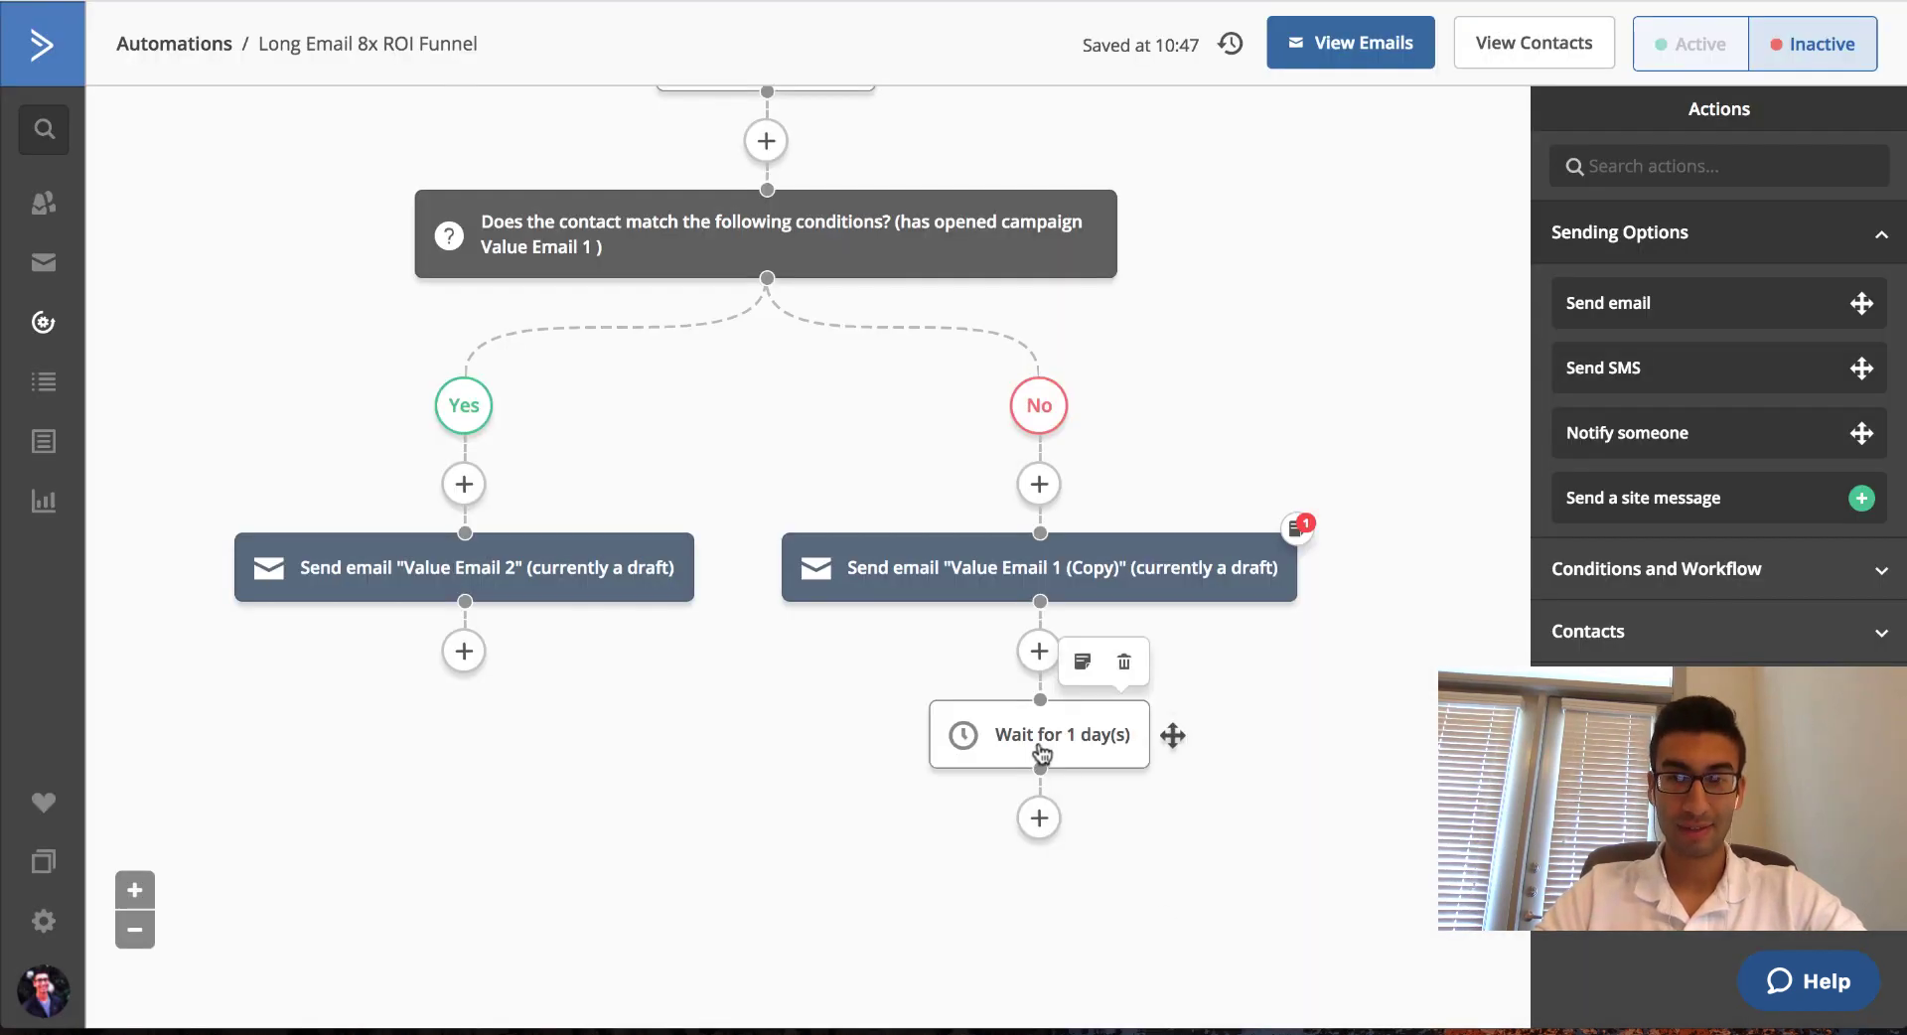
click(1039, 818)
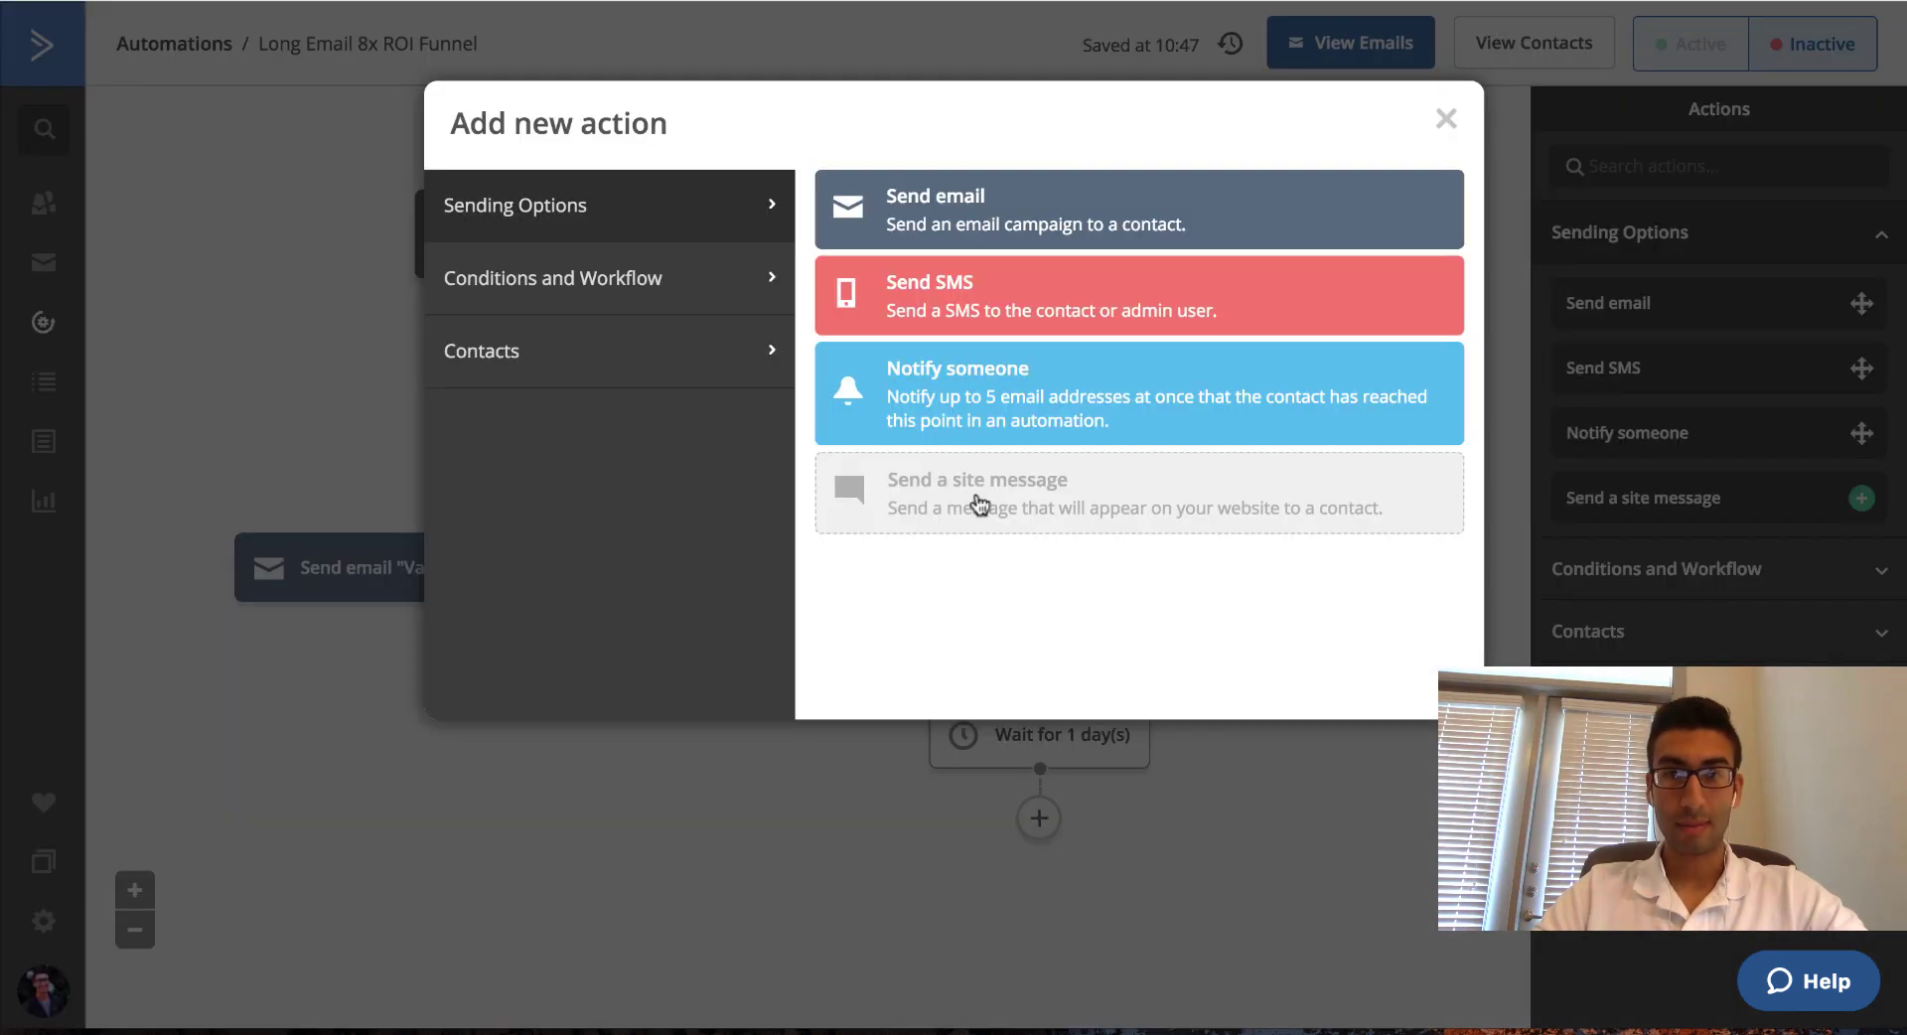
click(1442, 119)
scroll(1003, 376, down, 2)
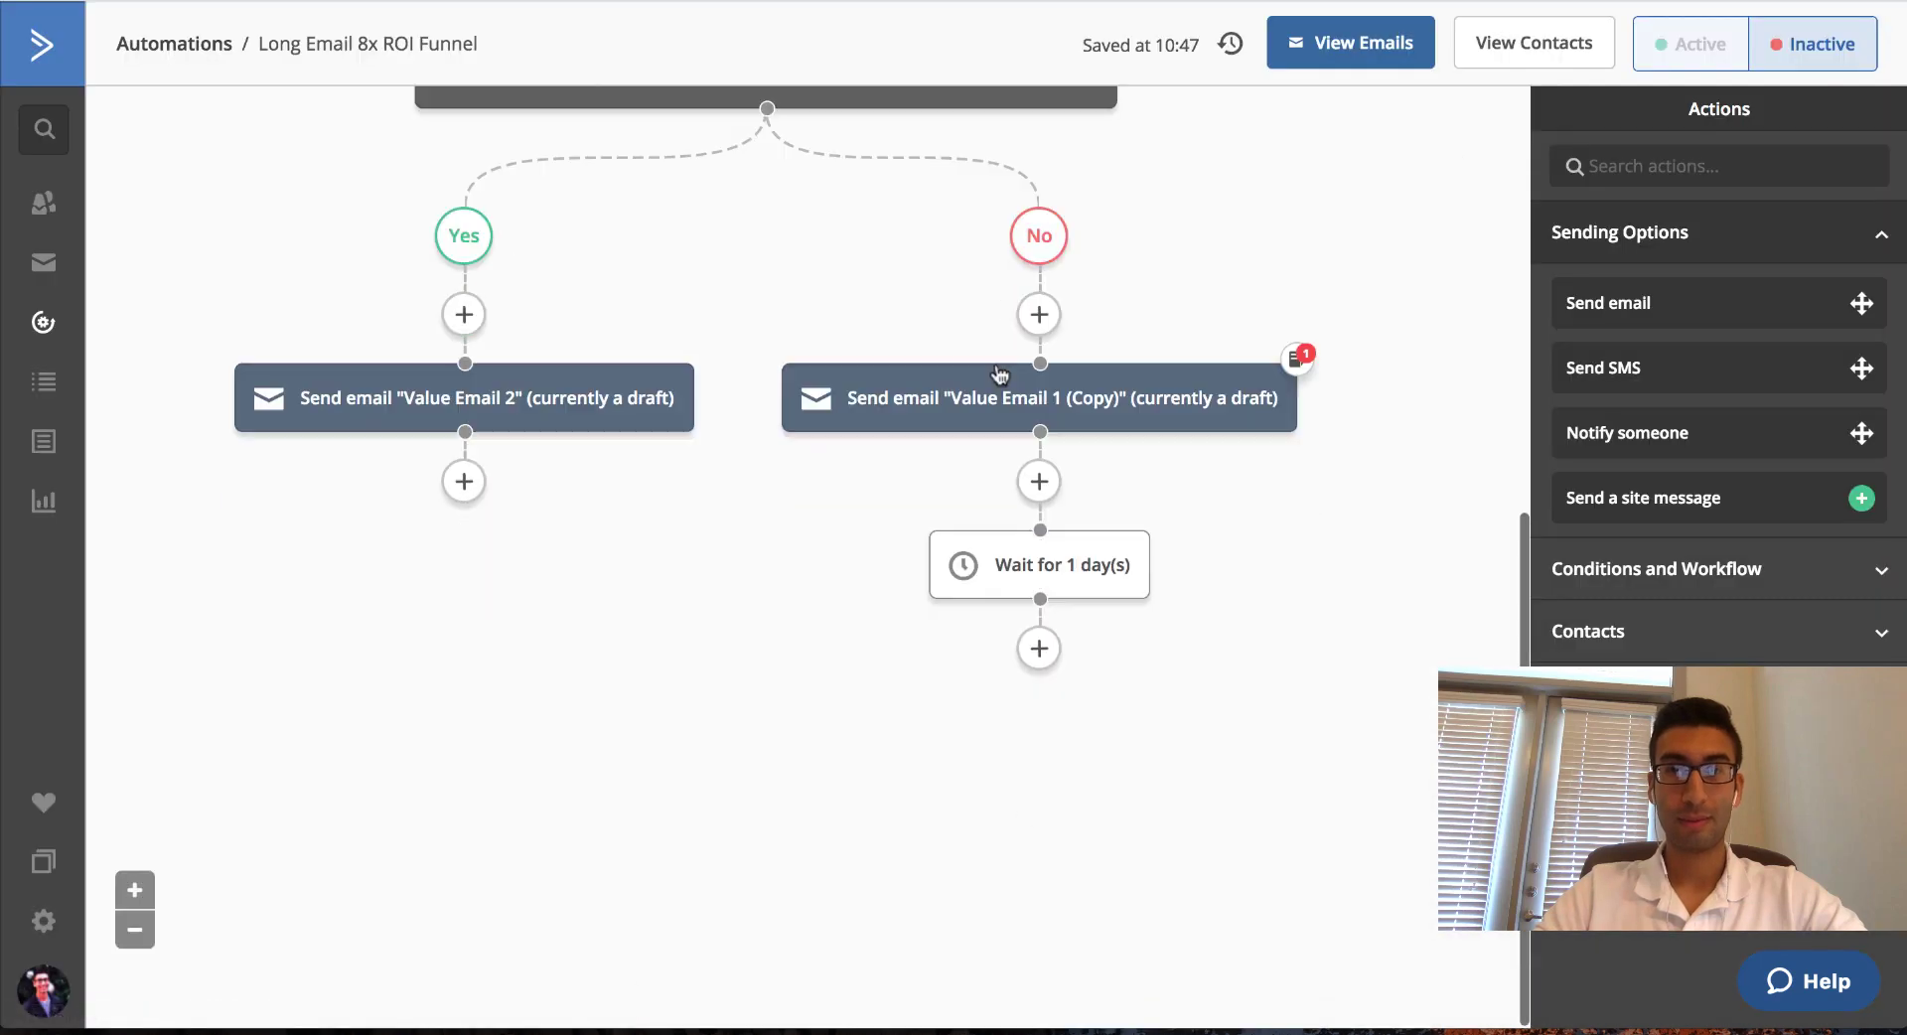
mouse_move(1123, 421)
drag(1193, 316, 1222, 392)
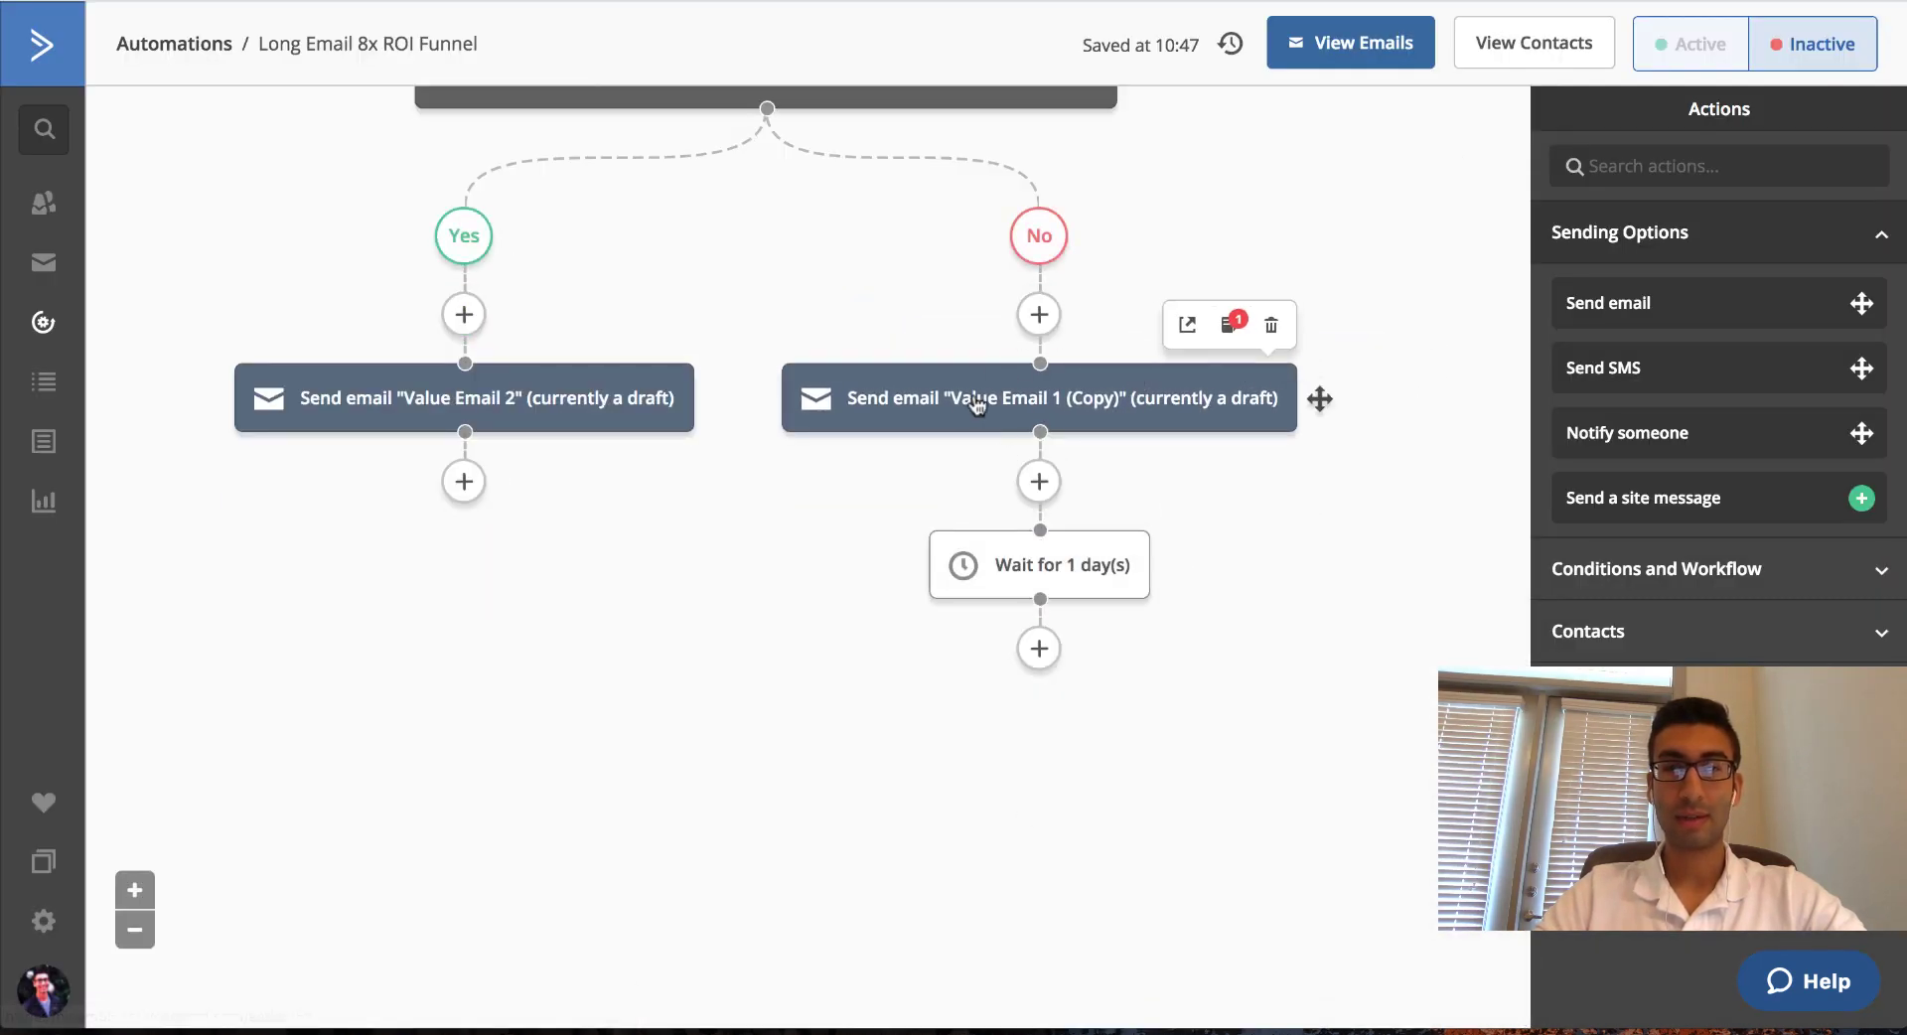
Add a send email action using "Value Email 2" below the 1-day wait in the No branch.
click(1040, 649)
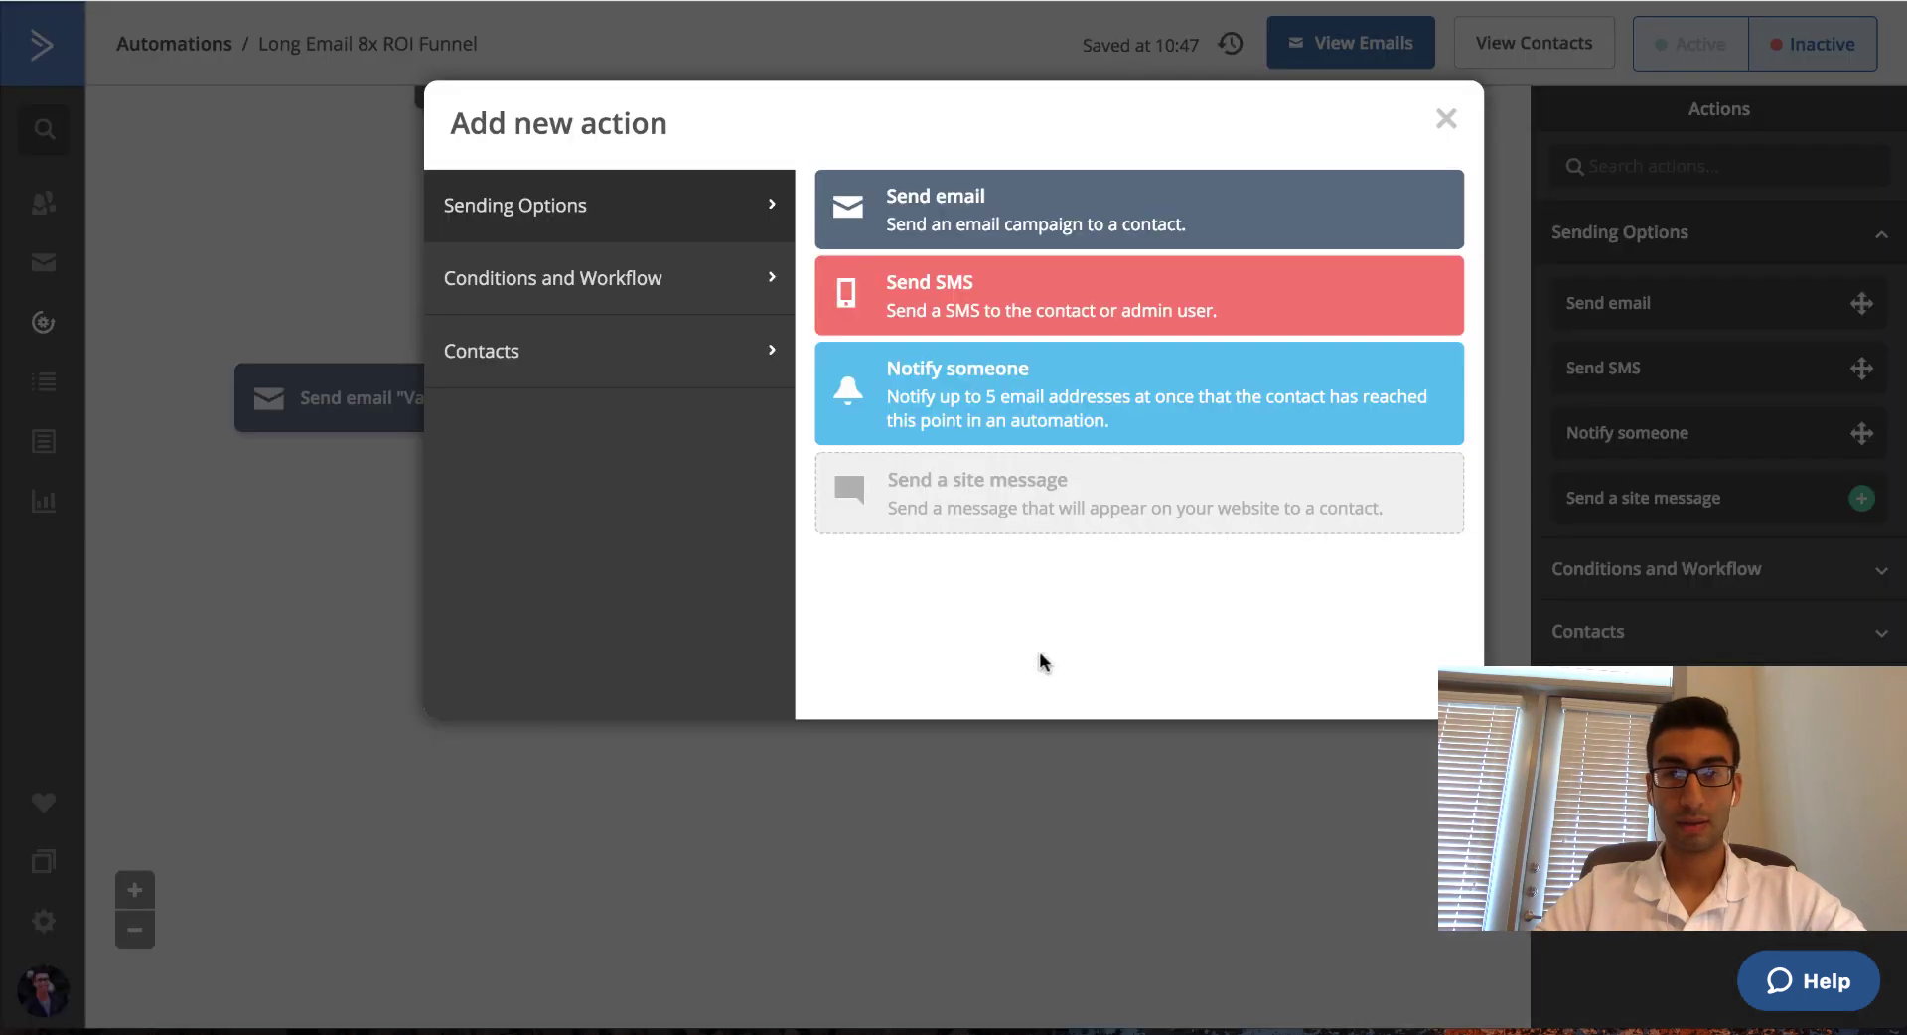
click(929, 220)
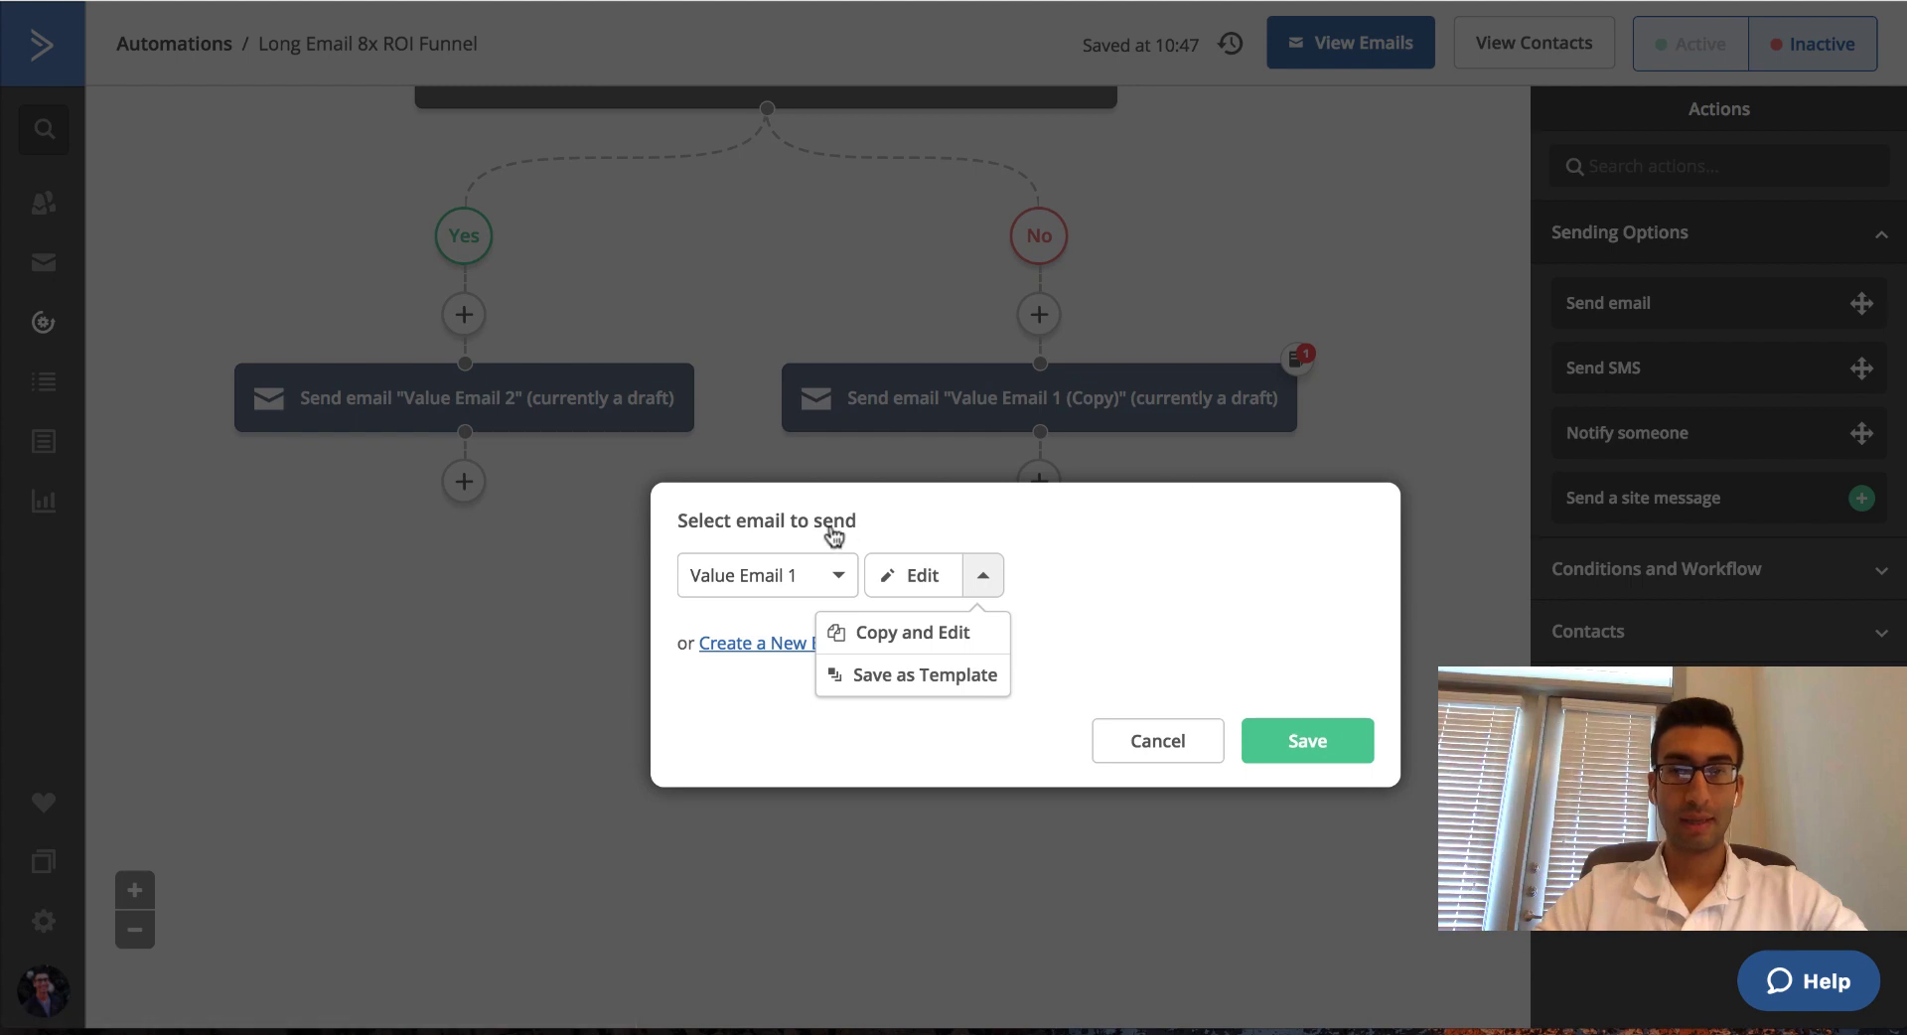
click(821, 581)
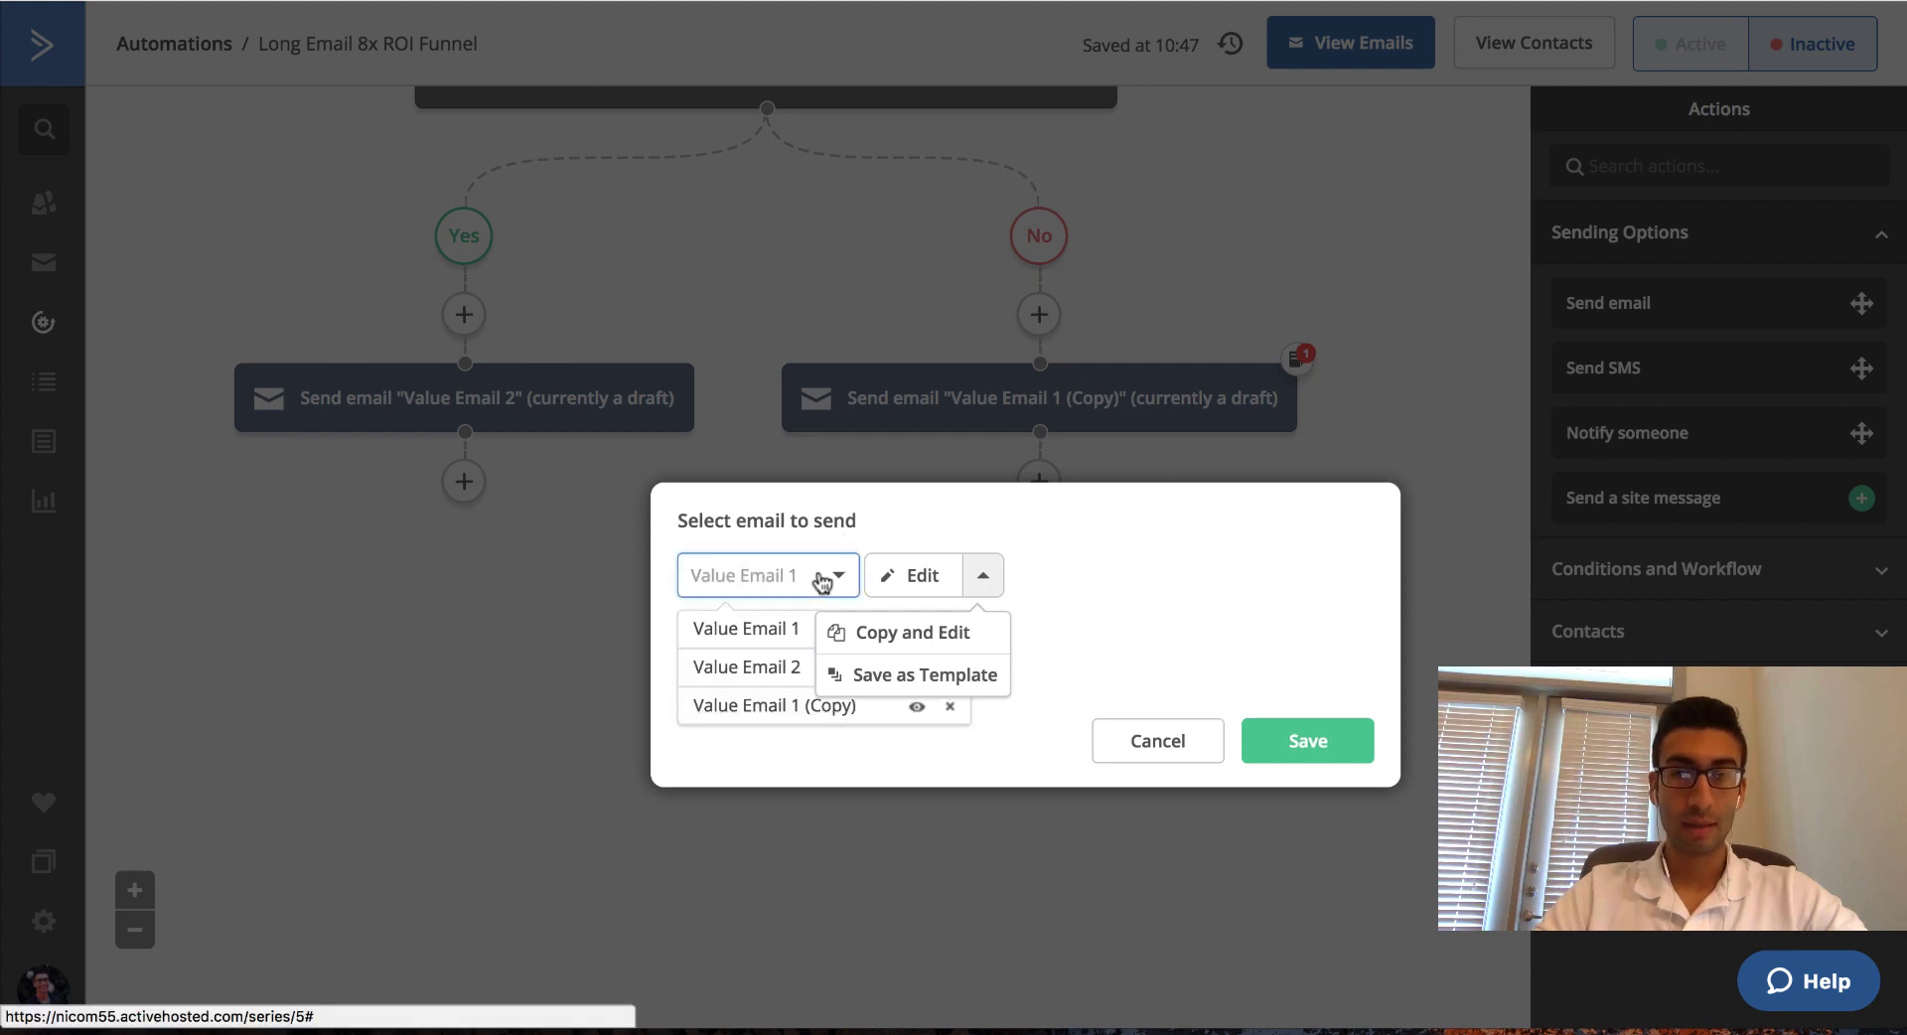
click(724, 676)
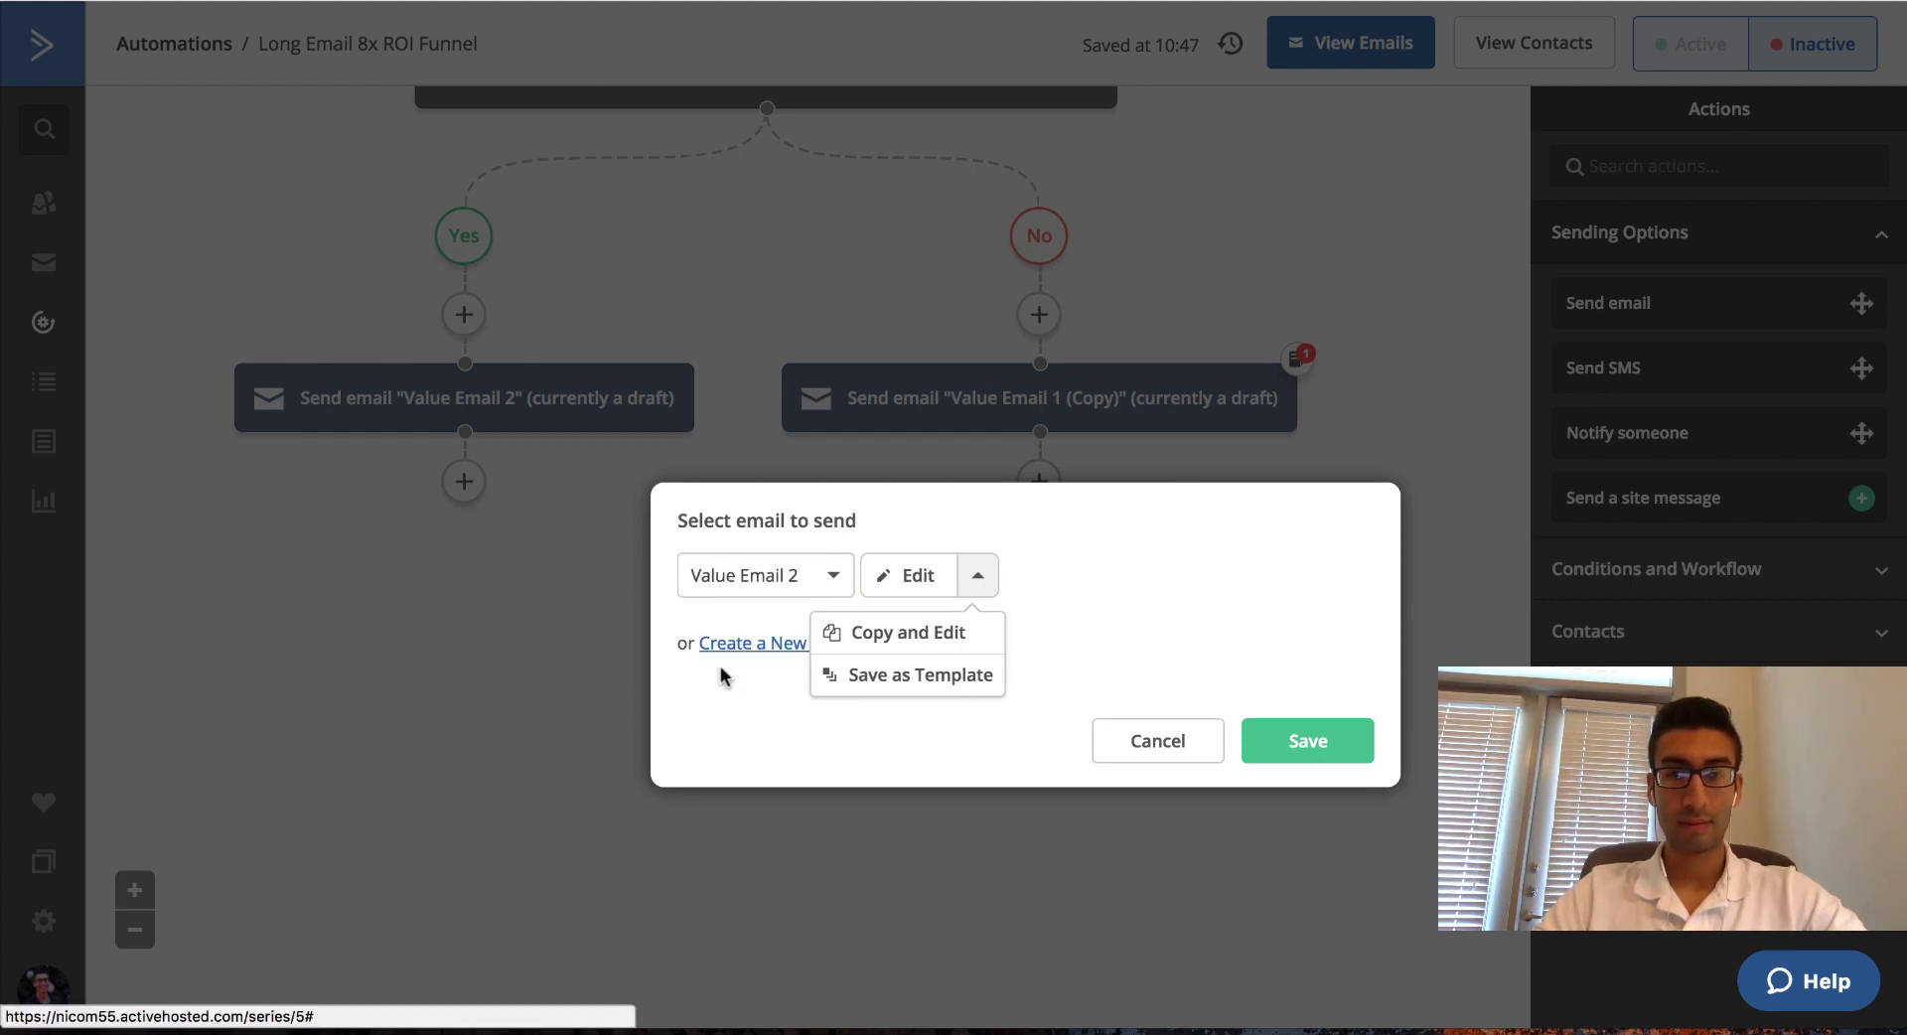
click(1309, 747)
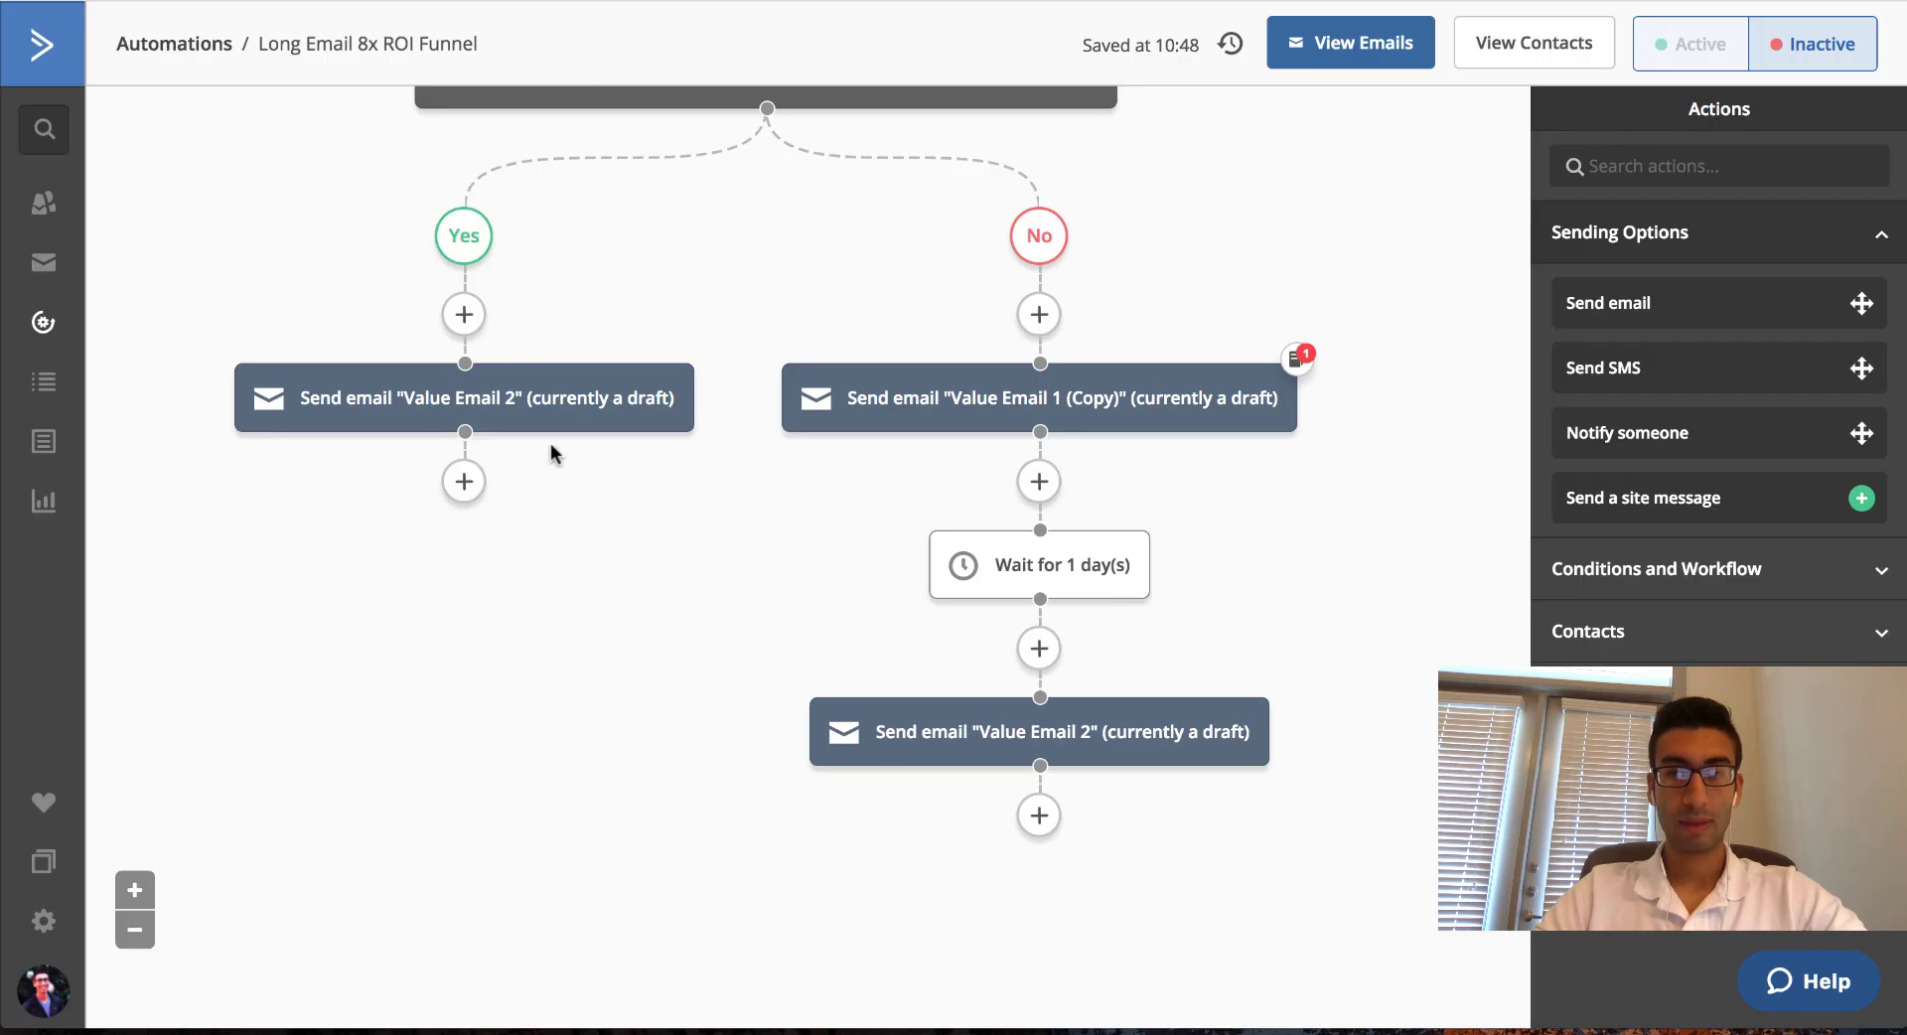
Review the Yes and No branches from the "Value Email 1" opened condition down to their "Value Email 2" send actions.
mouse_move(597, 430)
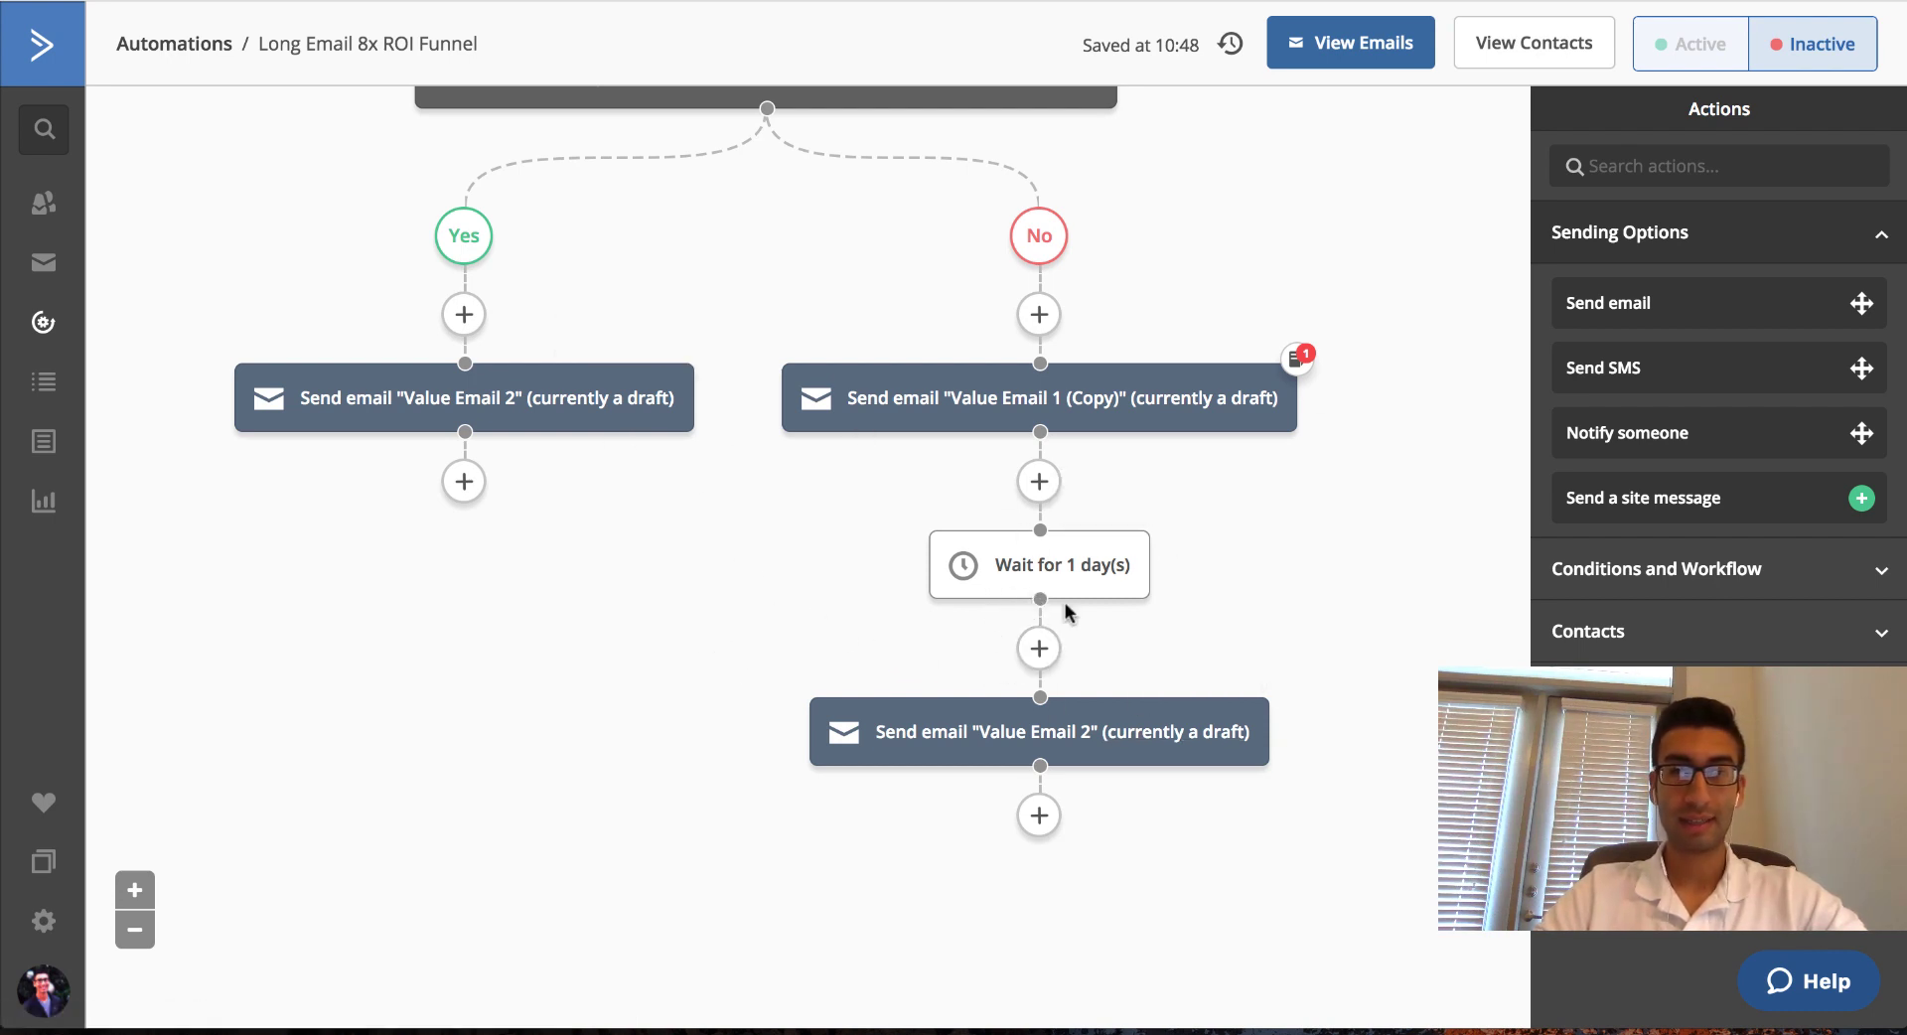
drag(1041, 603, 965, 608)
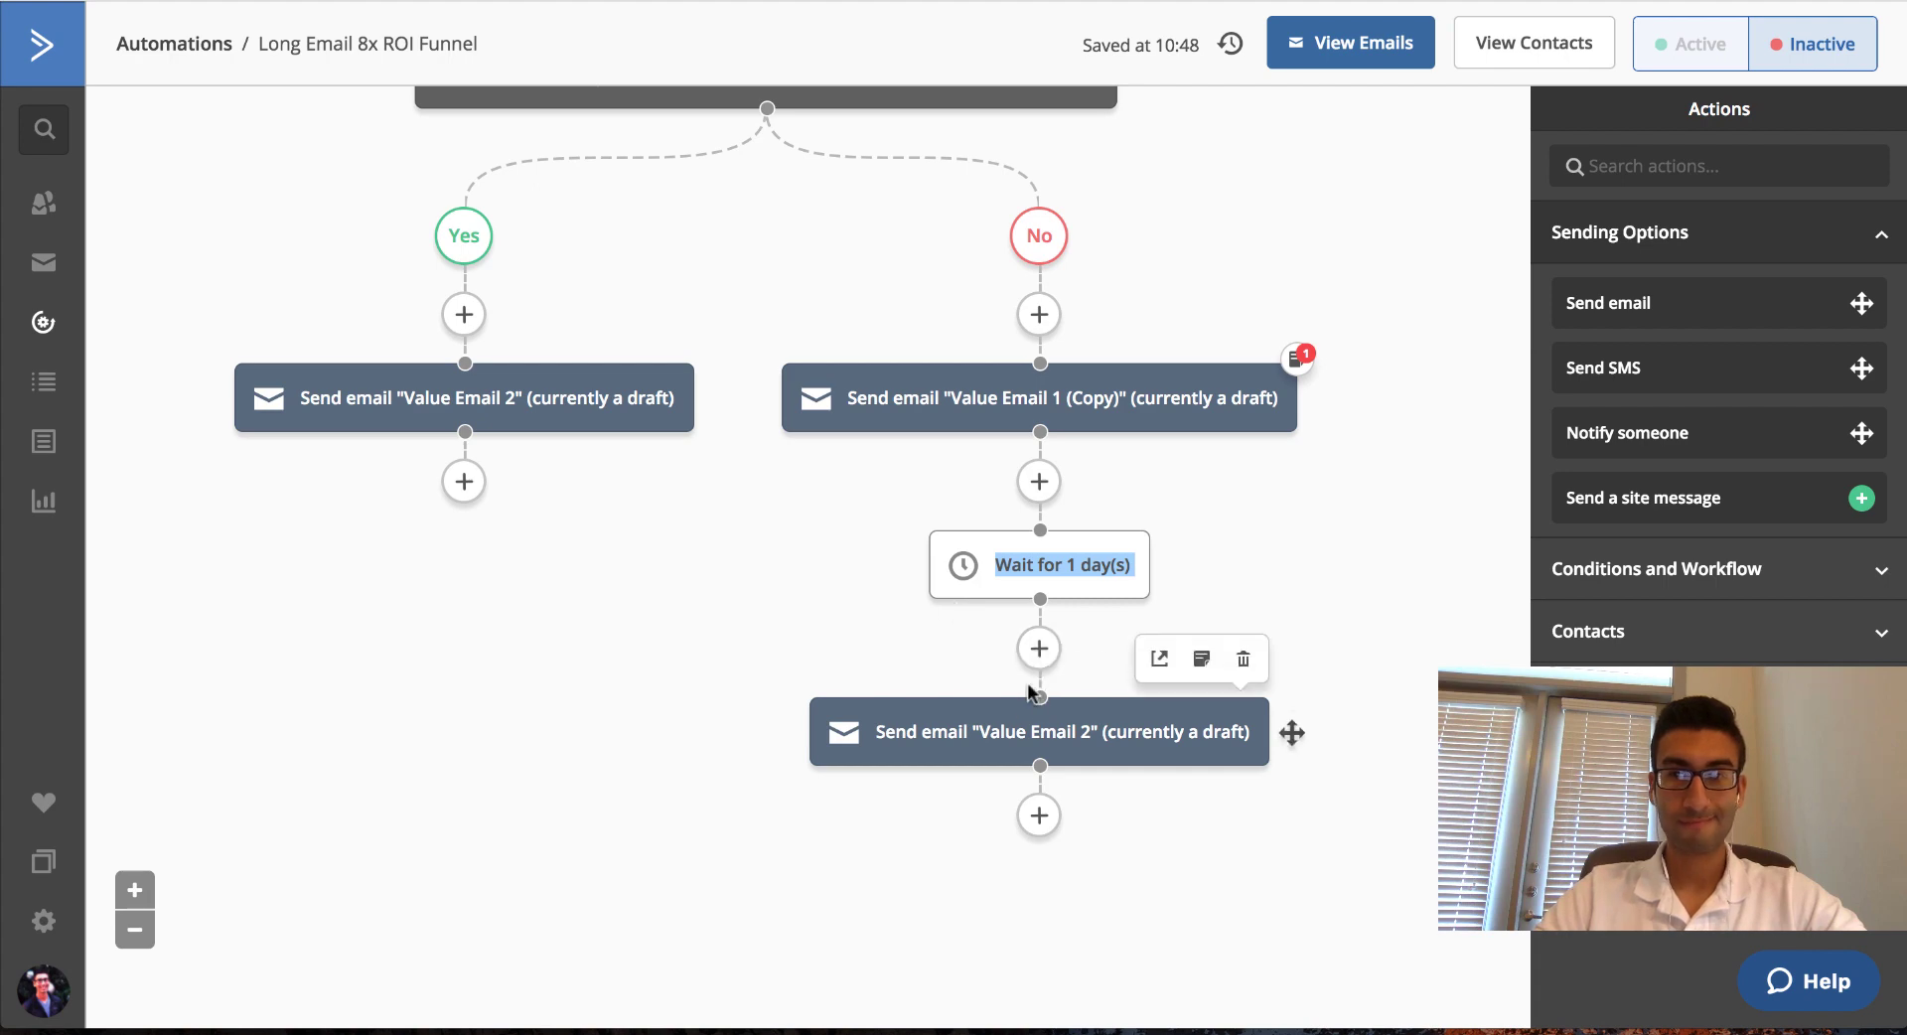
drag(1034, 603, 643, 397)
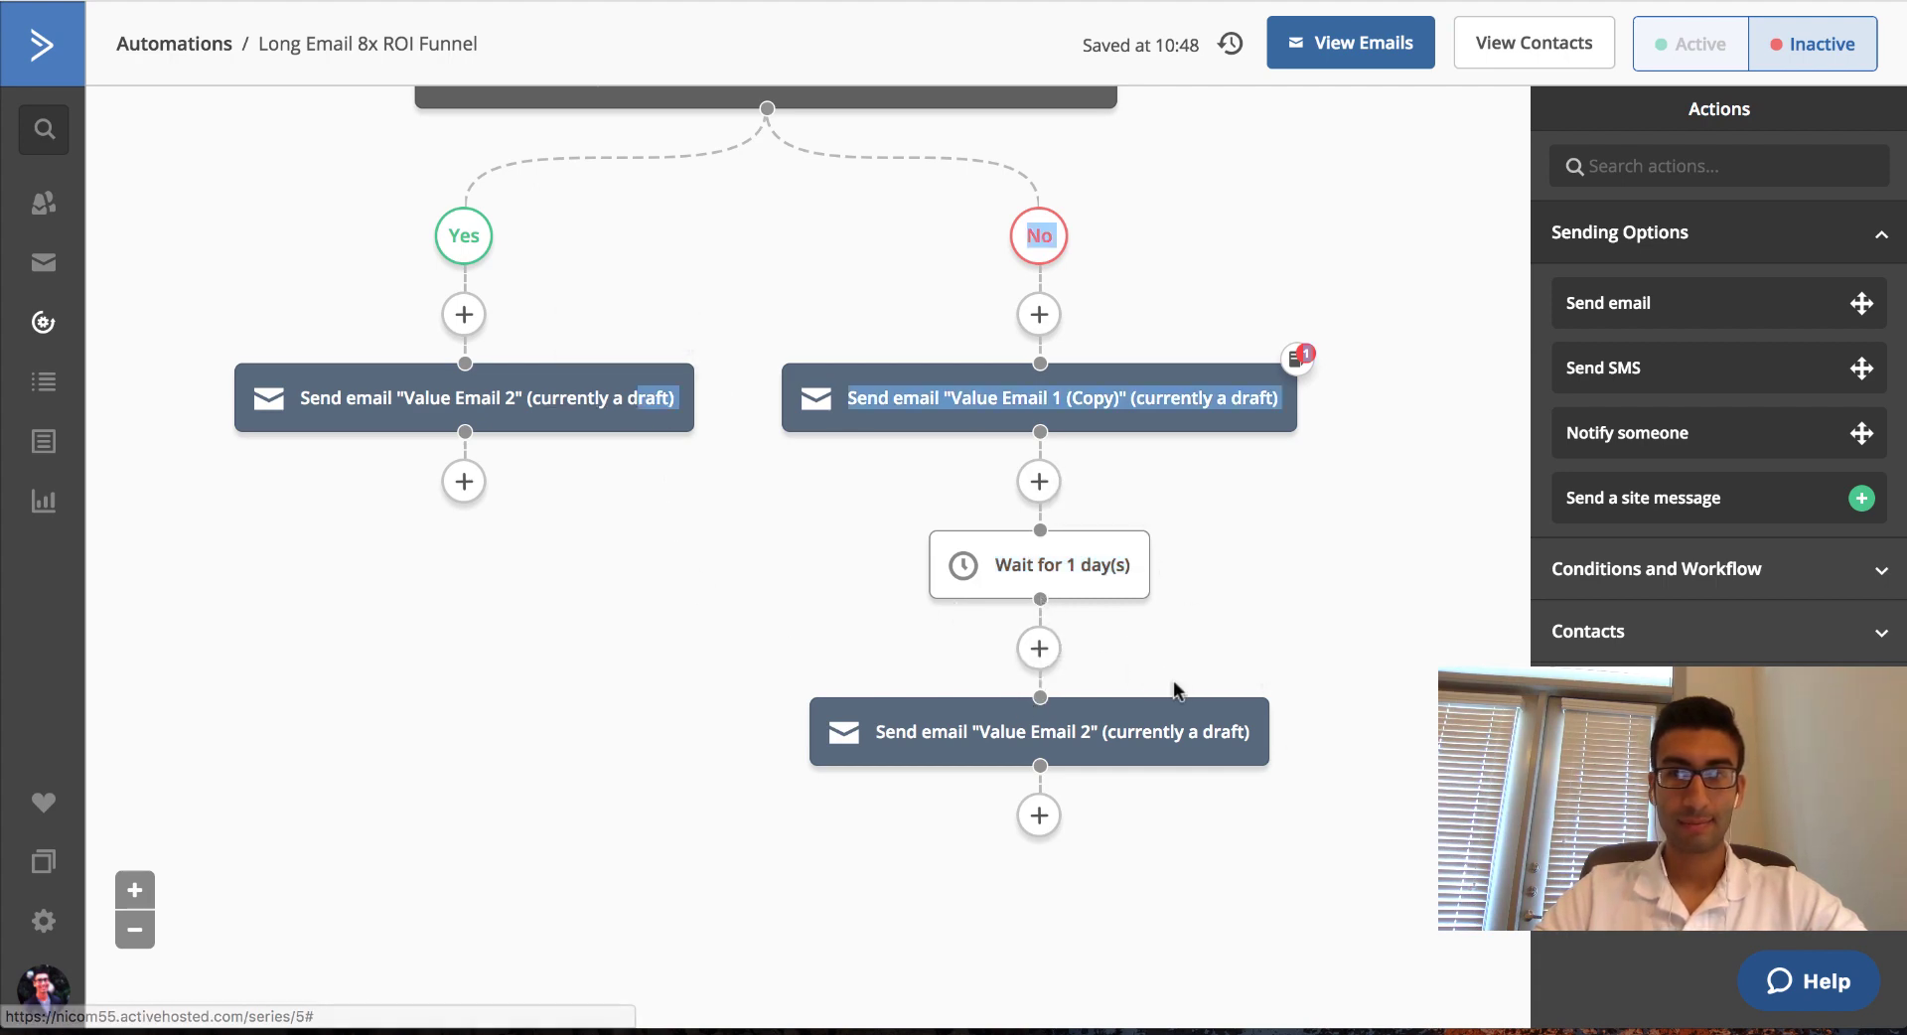
scroll(1152, 663, up, 2)
scroll(1152, 664, down, 4)
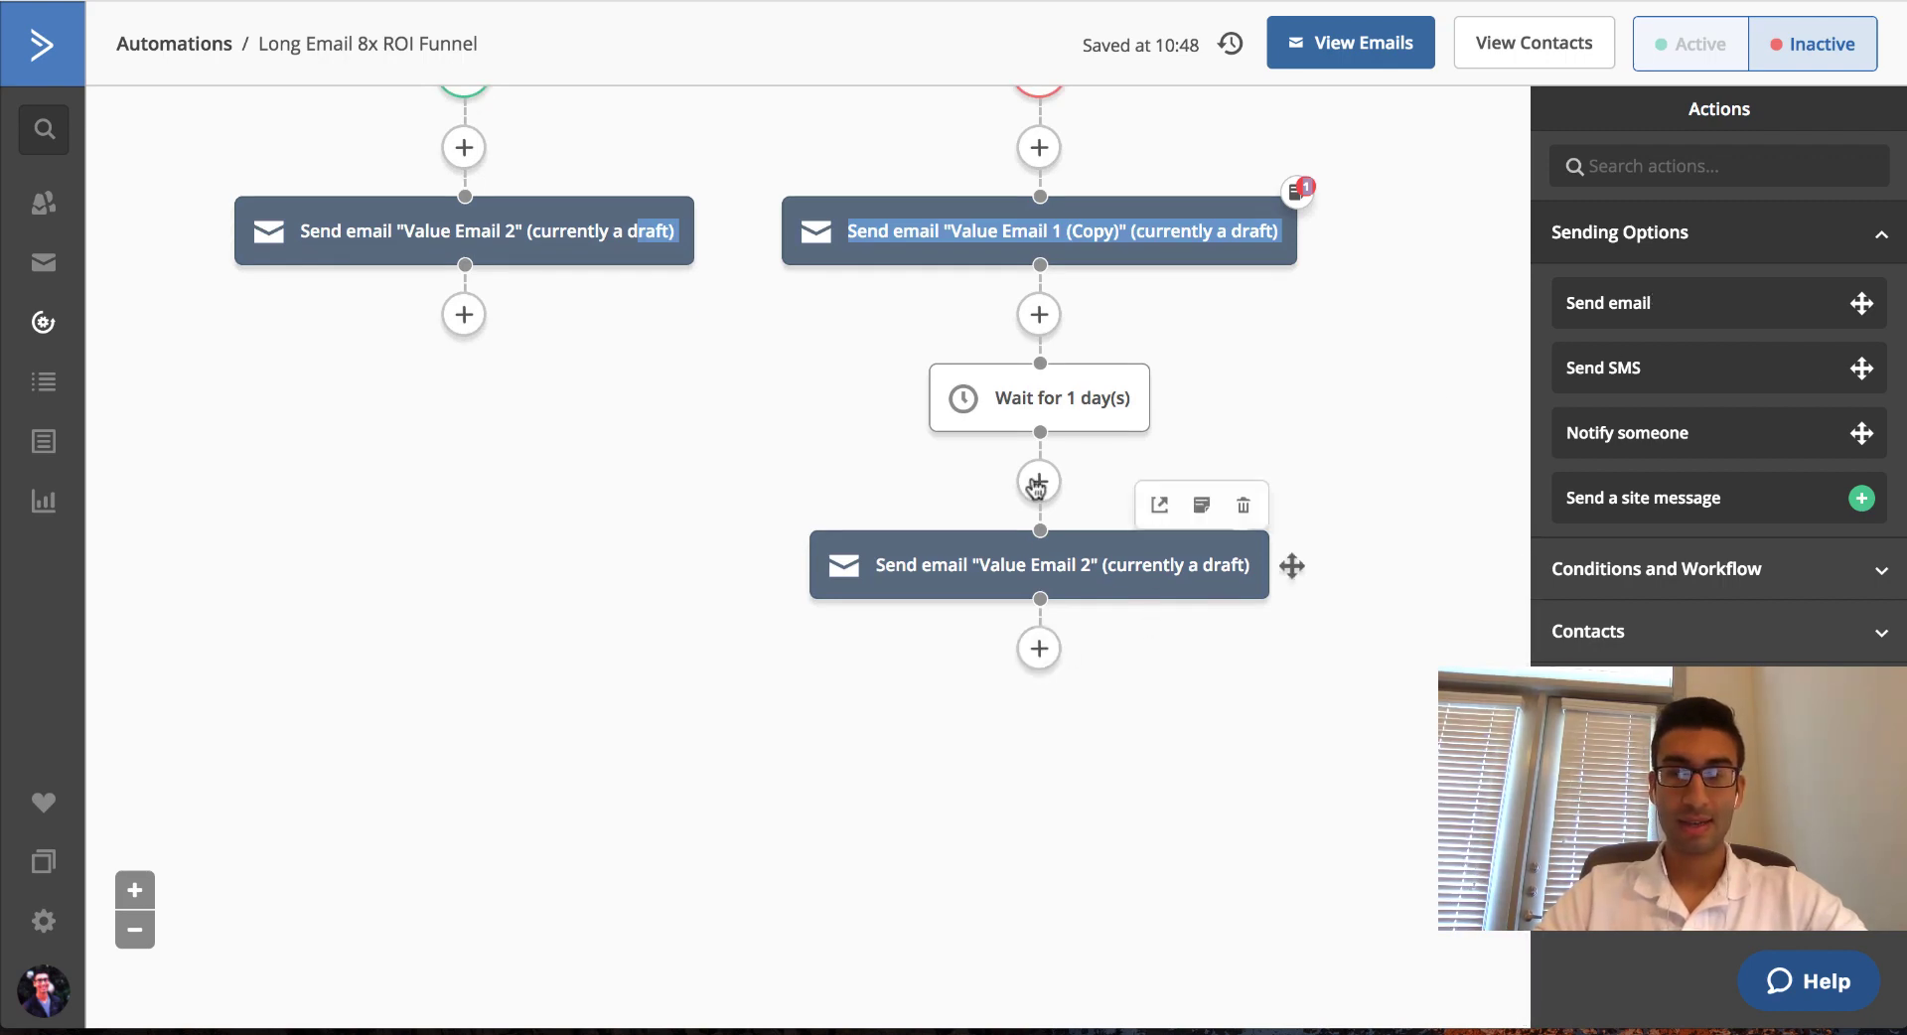
scroll(346, 910, up, 2)
scroll(1020, 502, up, 4)
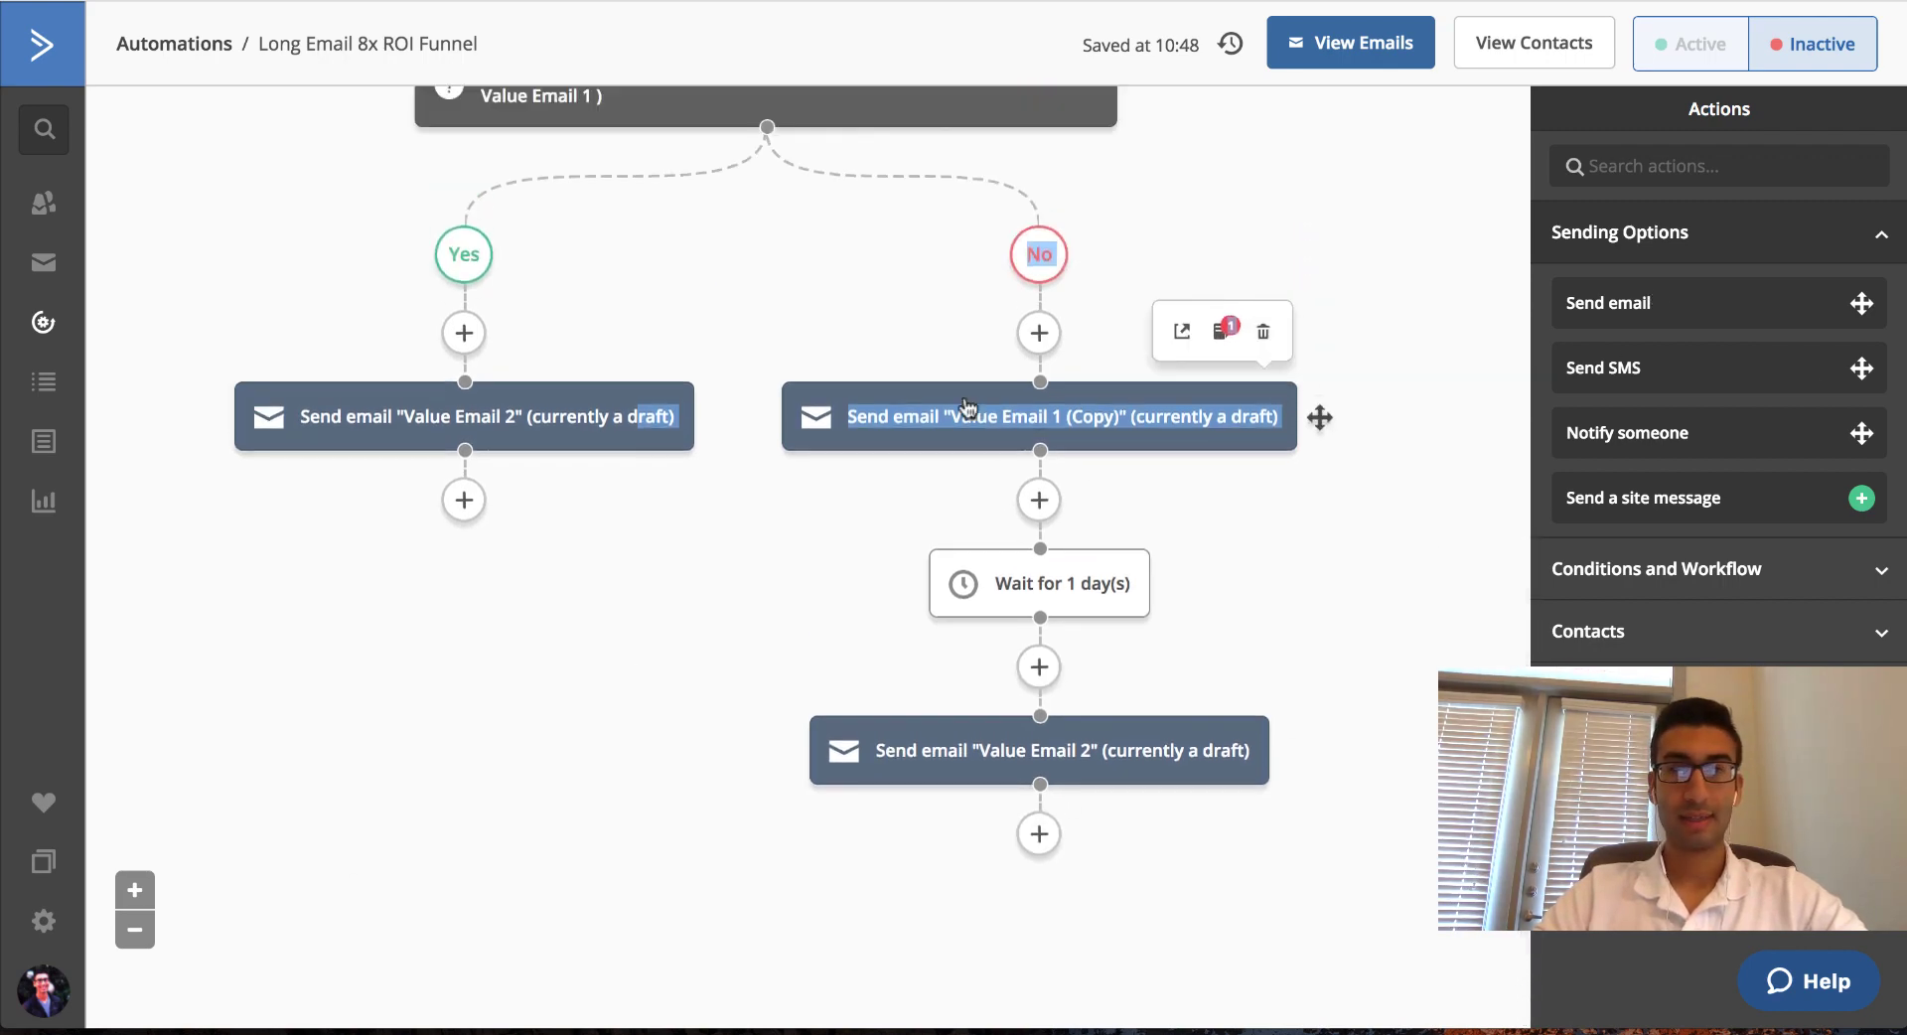
scroll(711, 673, down, 6)
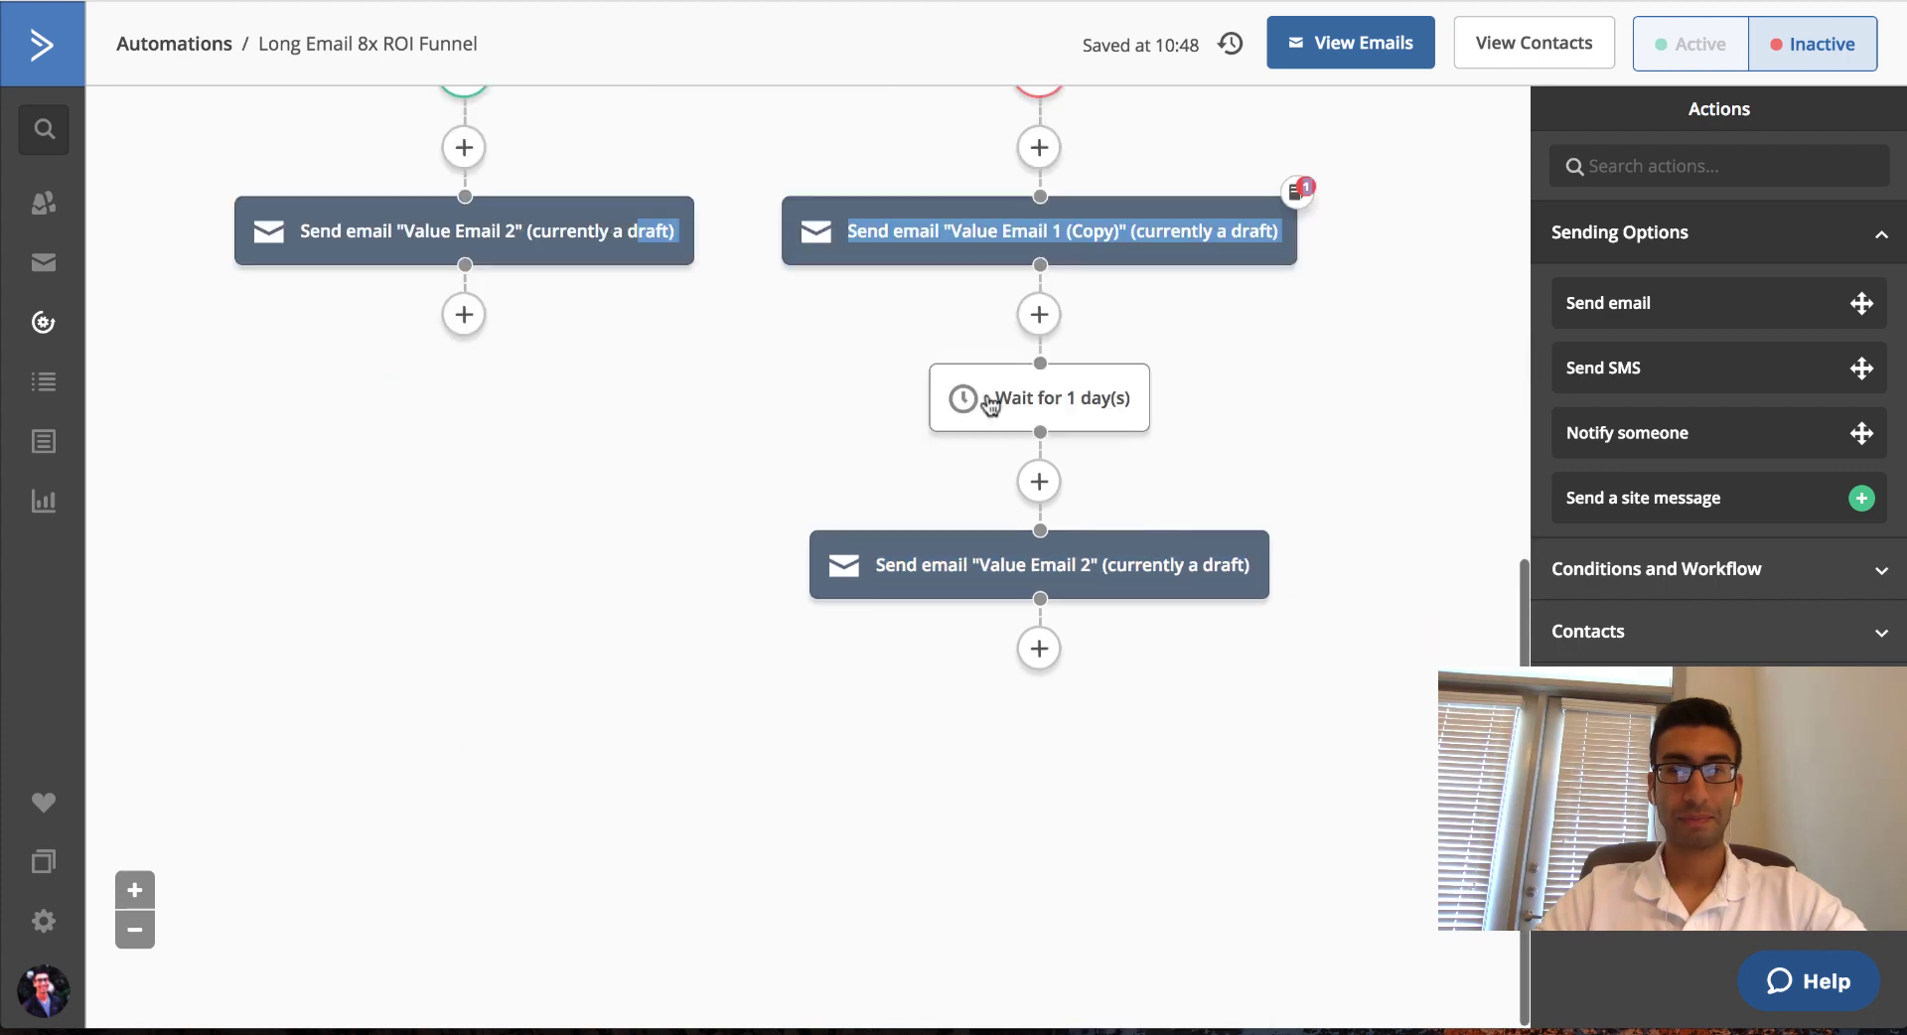
scroll(460, 694, up, 6)
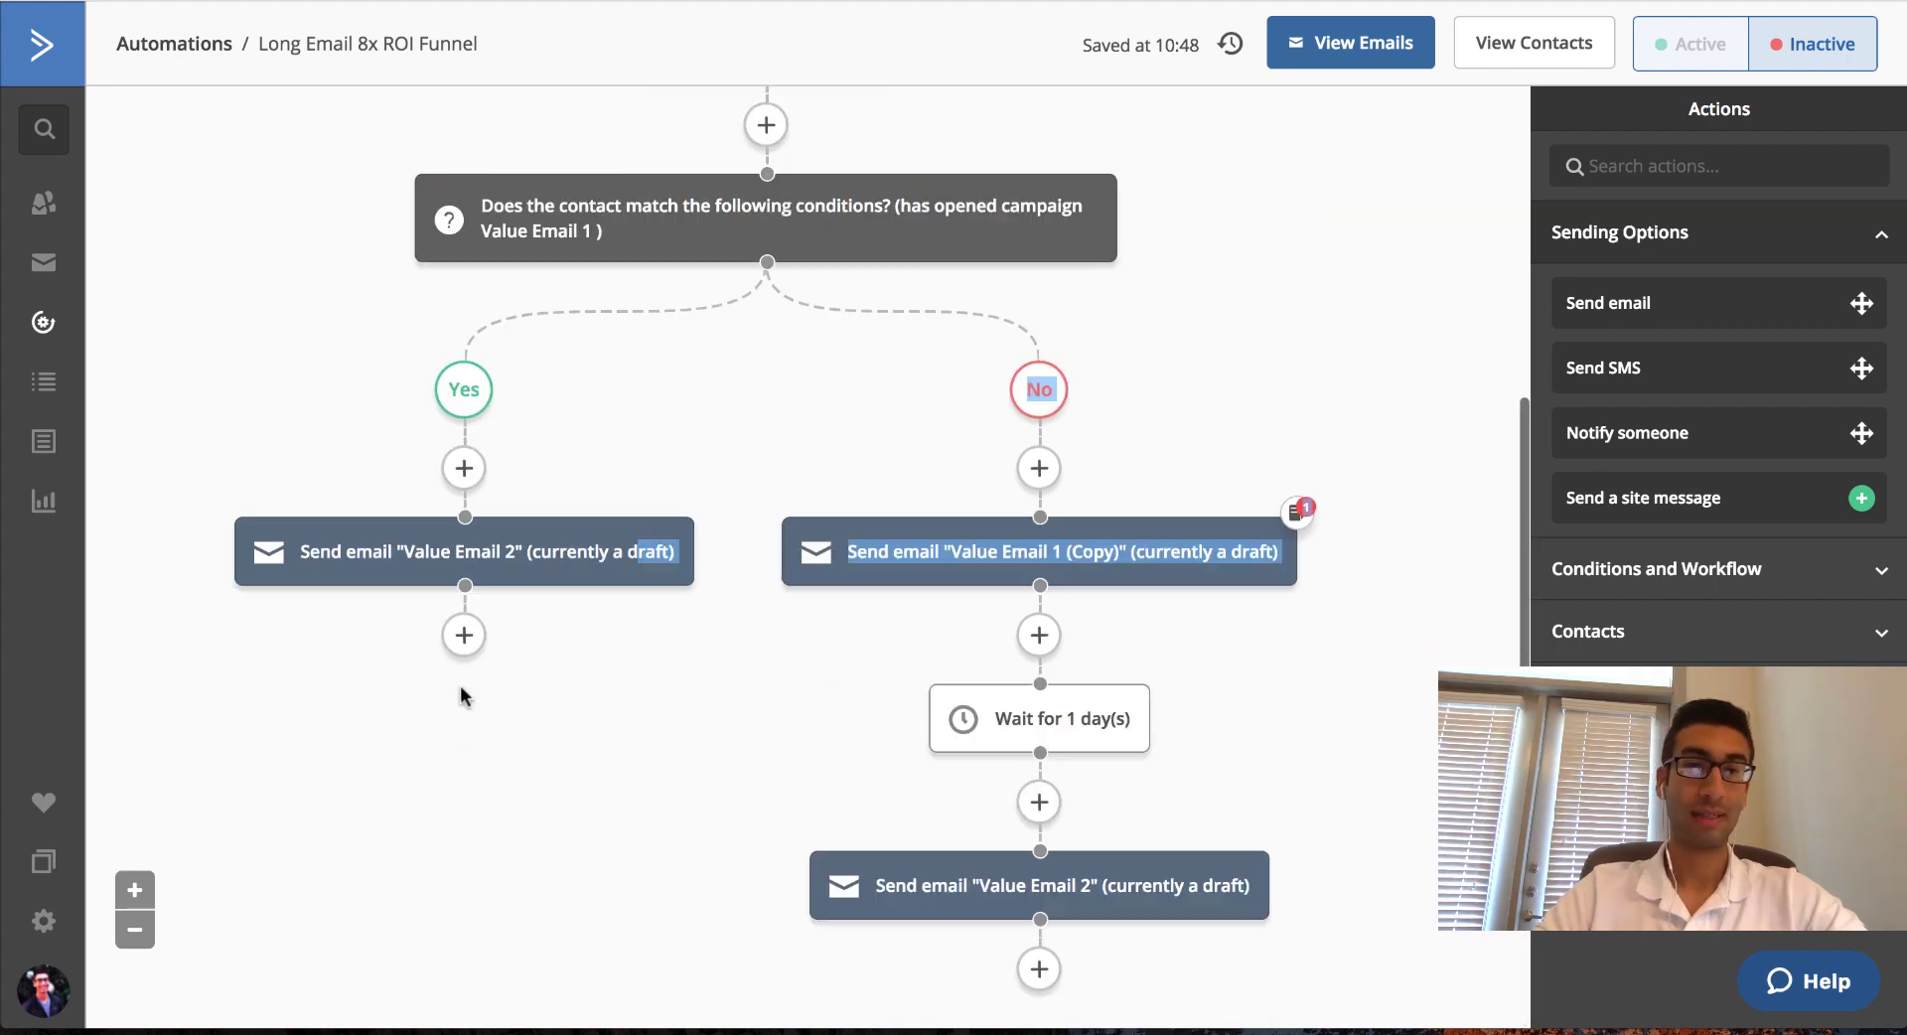
scroll(497, 711, down, 4)
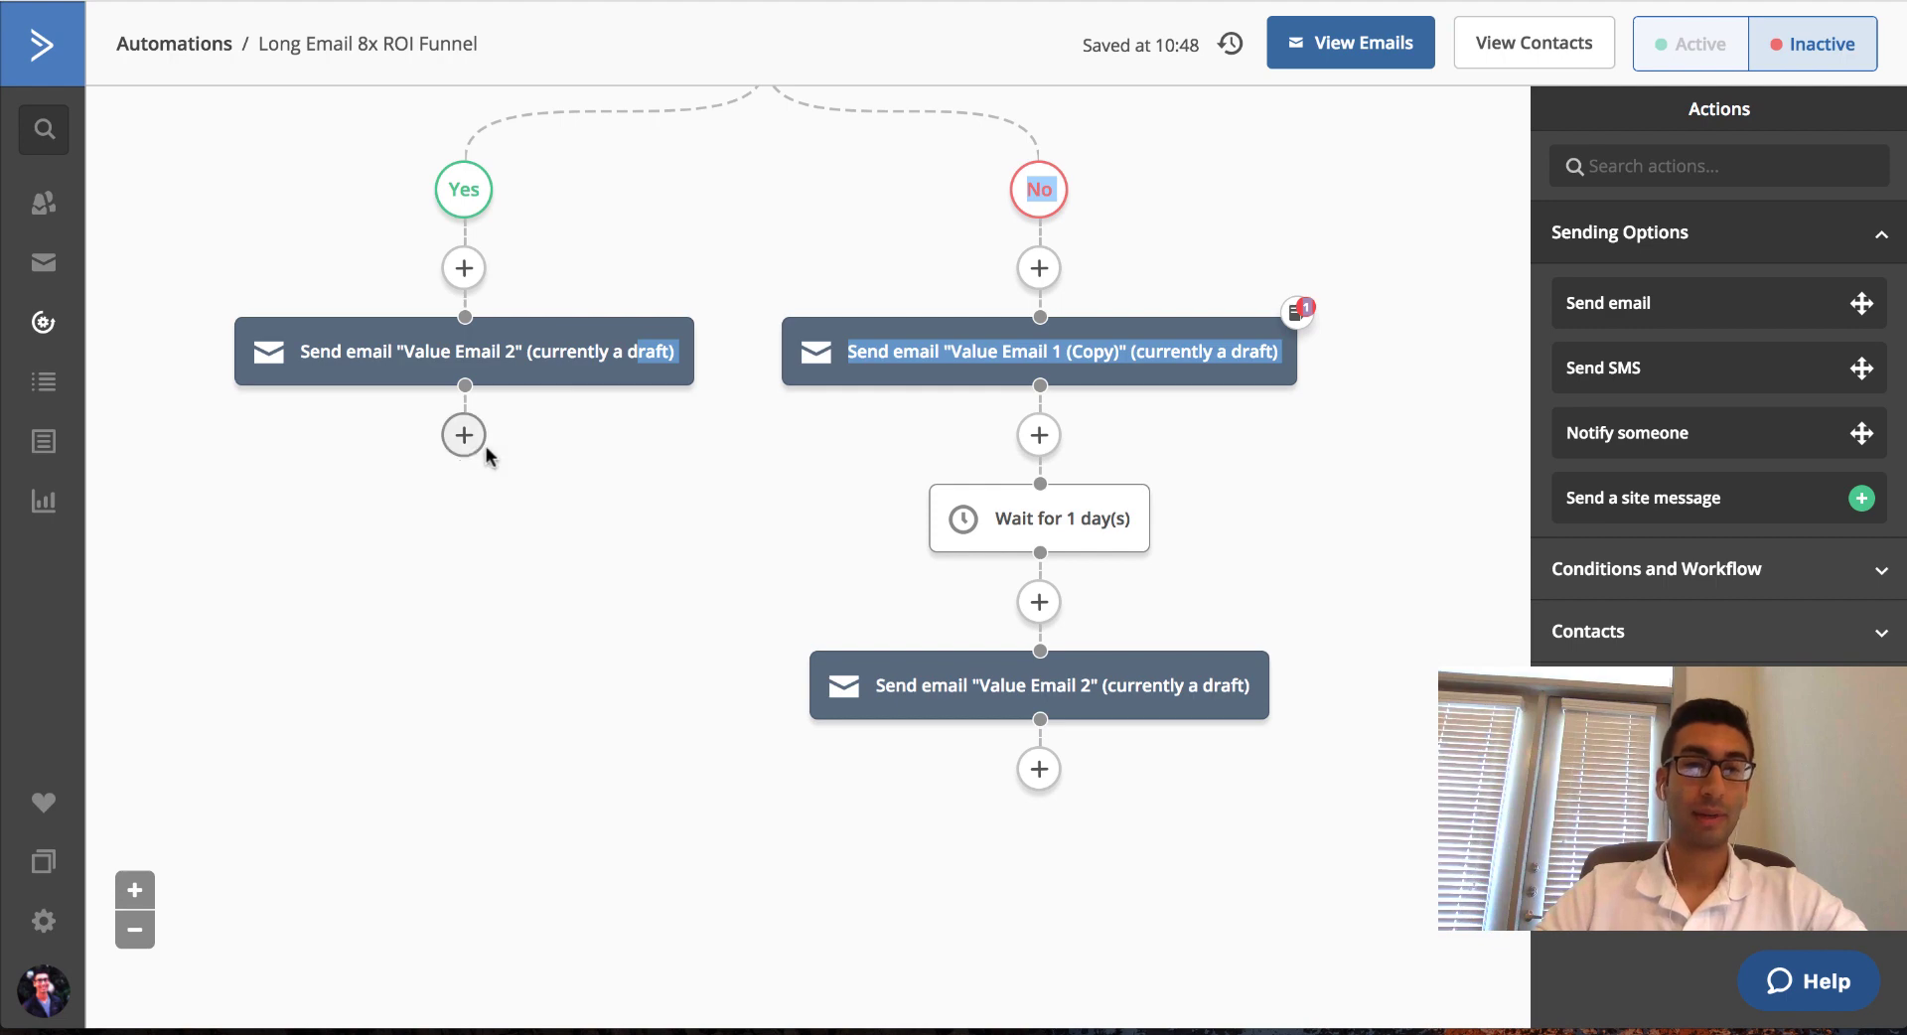
click(462, 437)
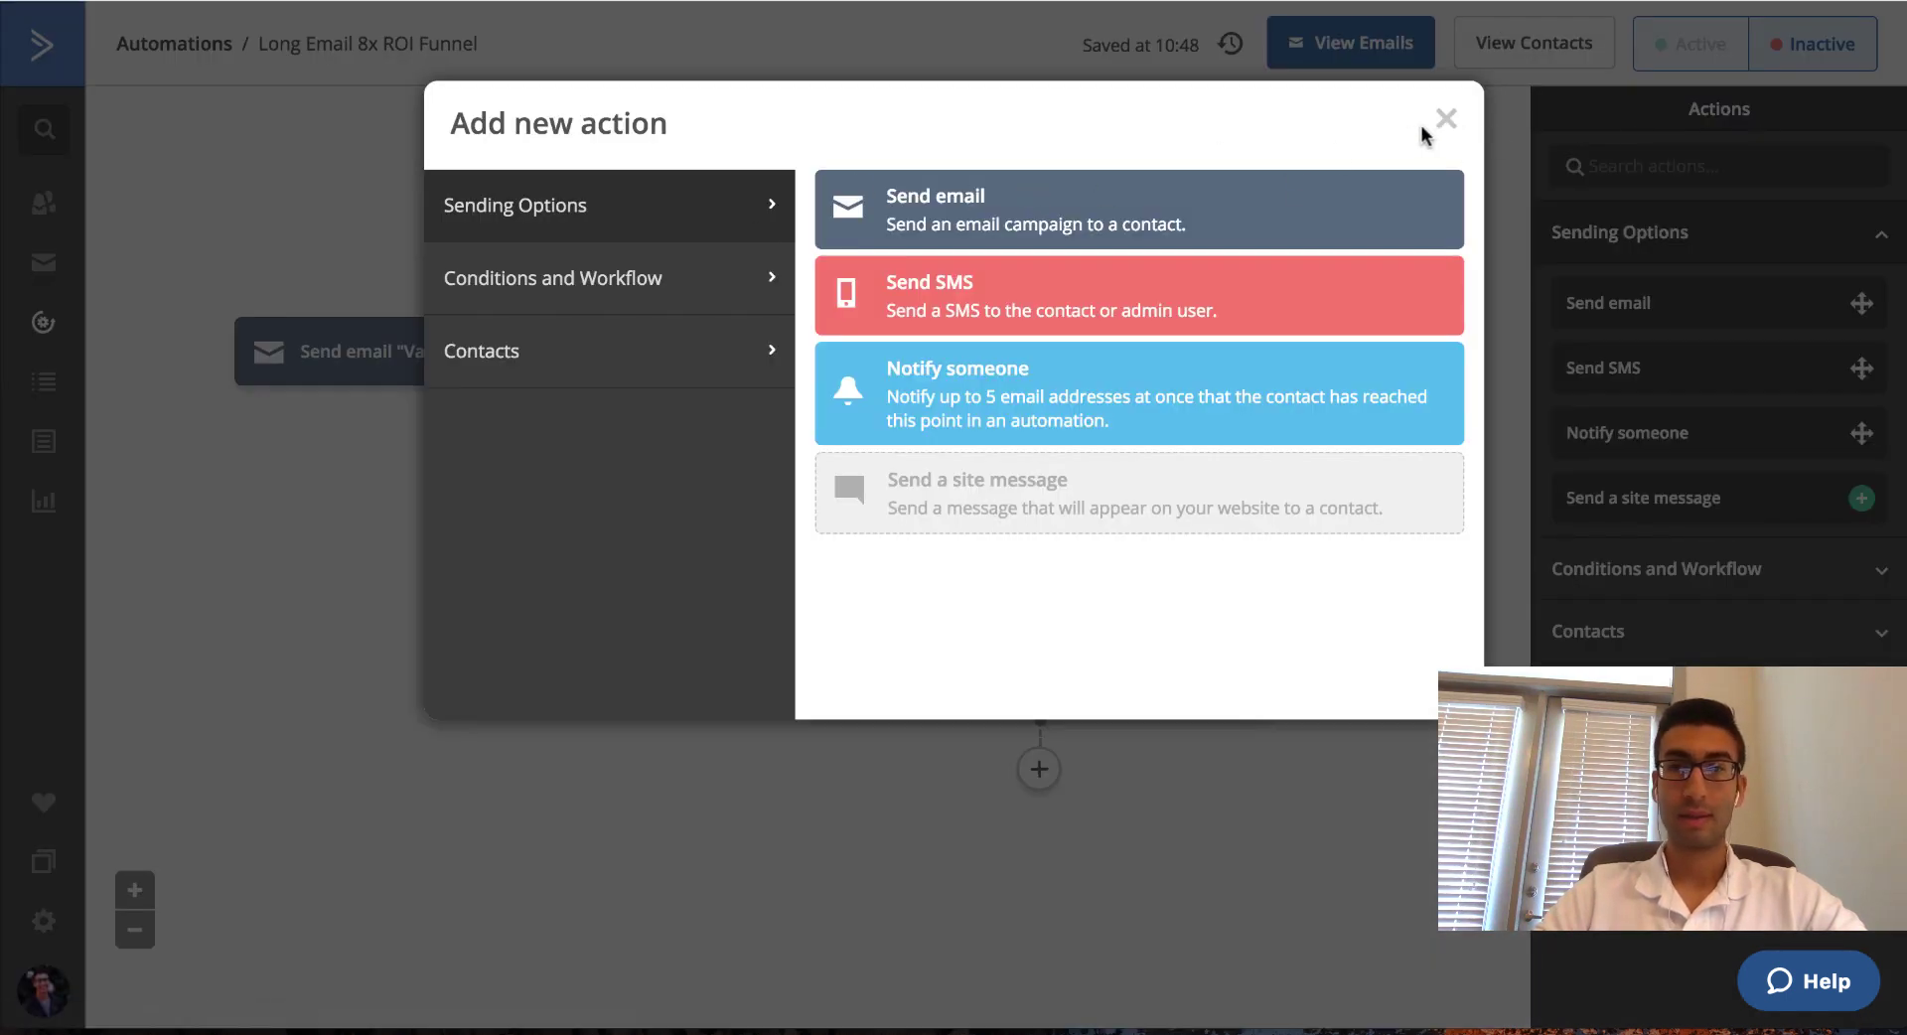
click(1446, 120)
scroll(591, 544, up, 7)
scroll(865, 238, down, 5)
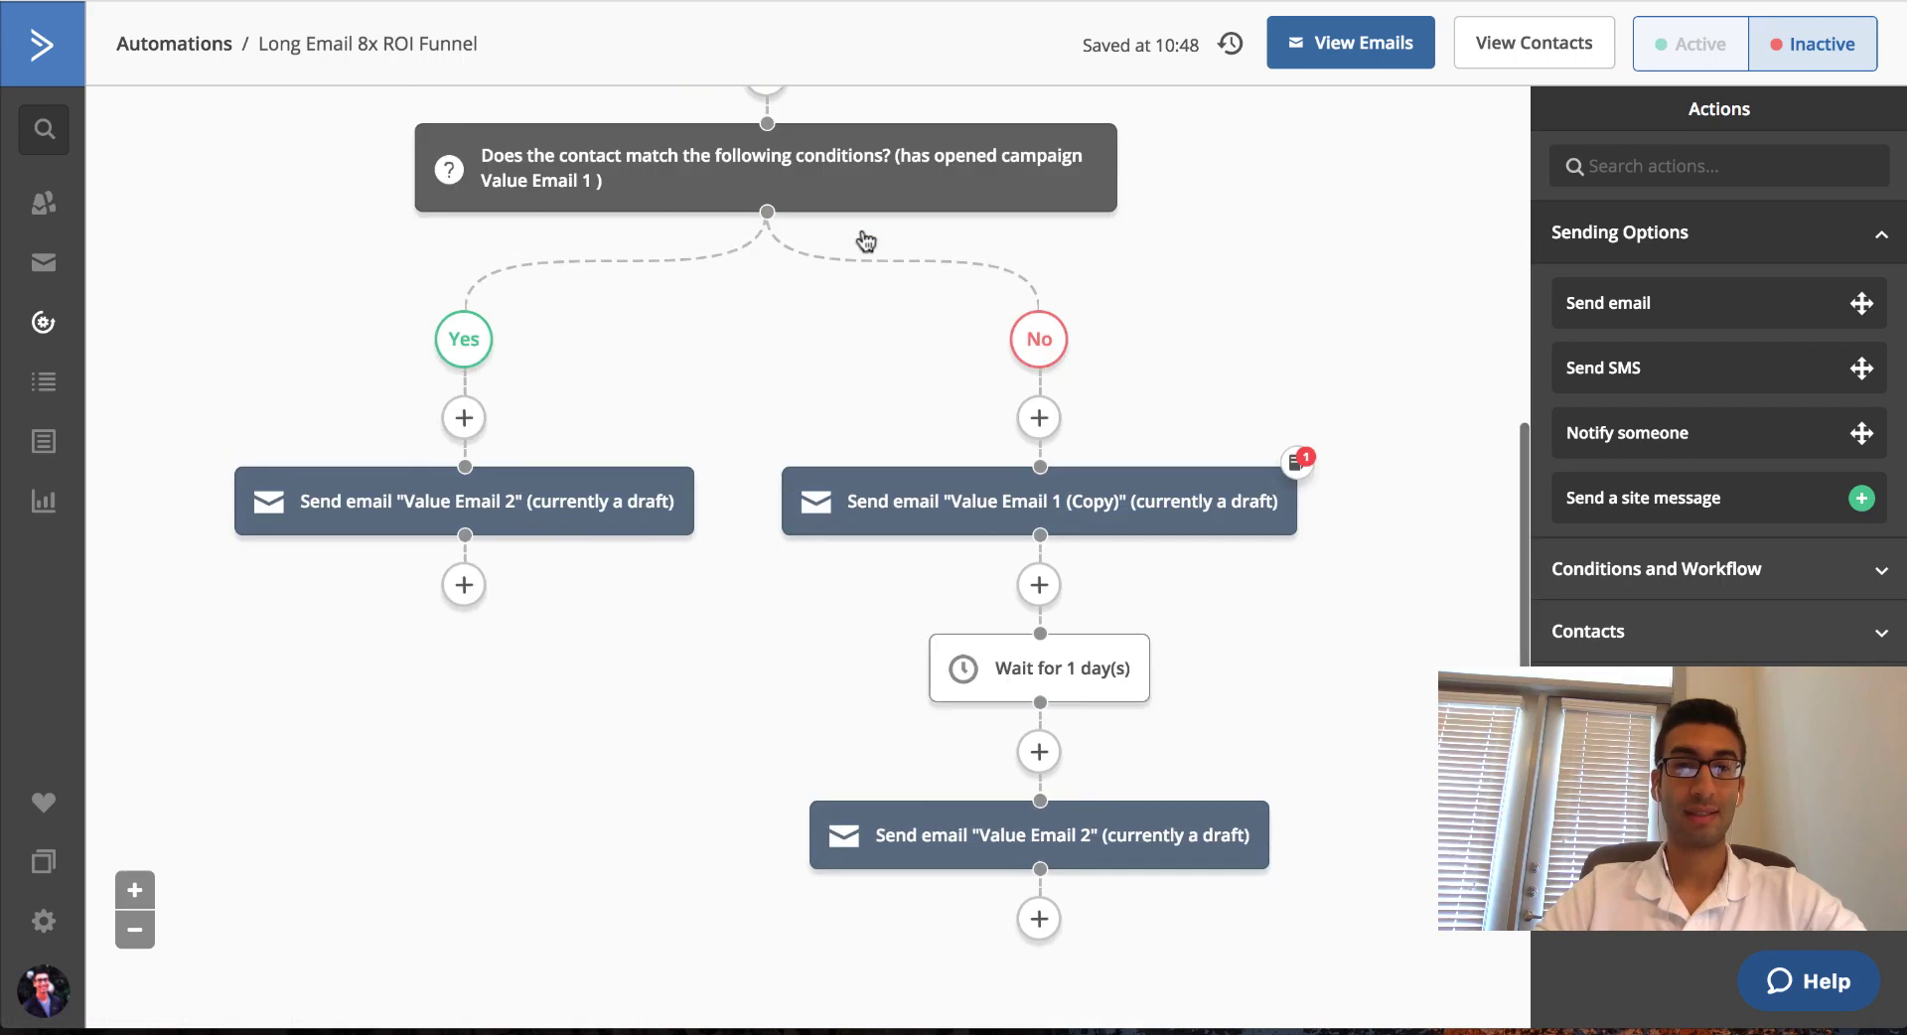
scroll(481, 556, down, 2)
click(463, 415)
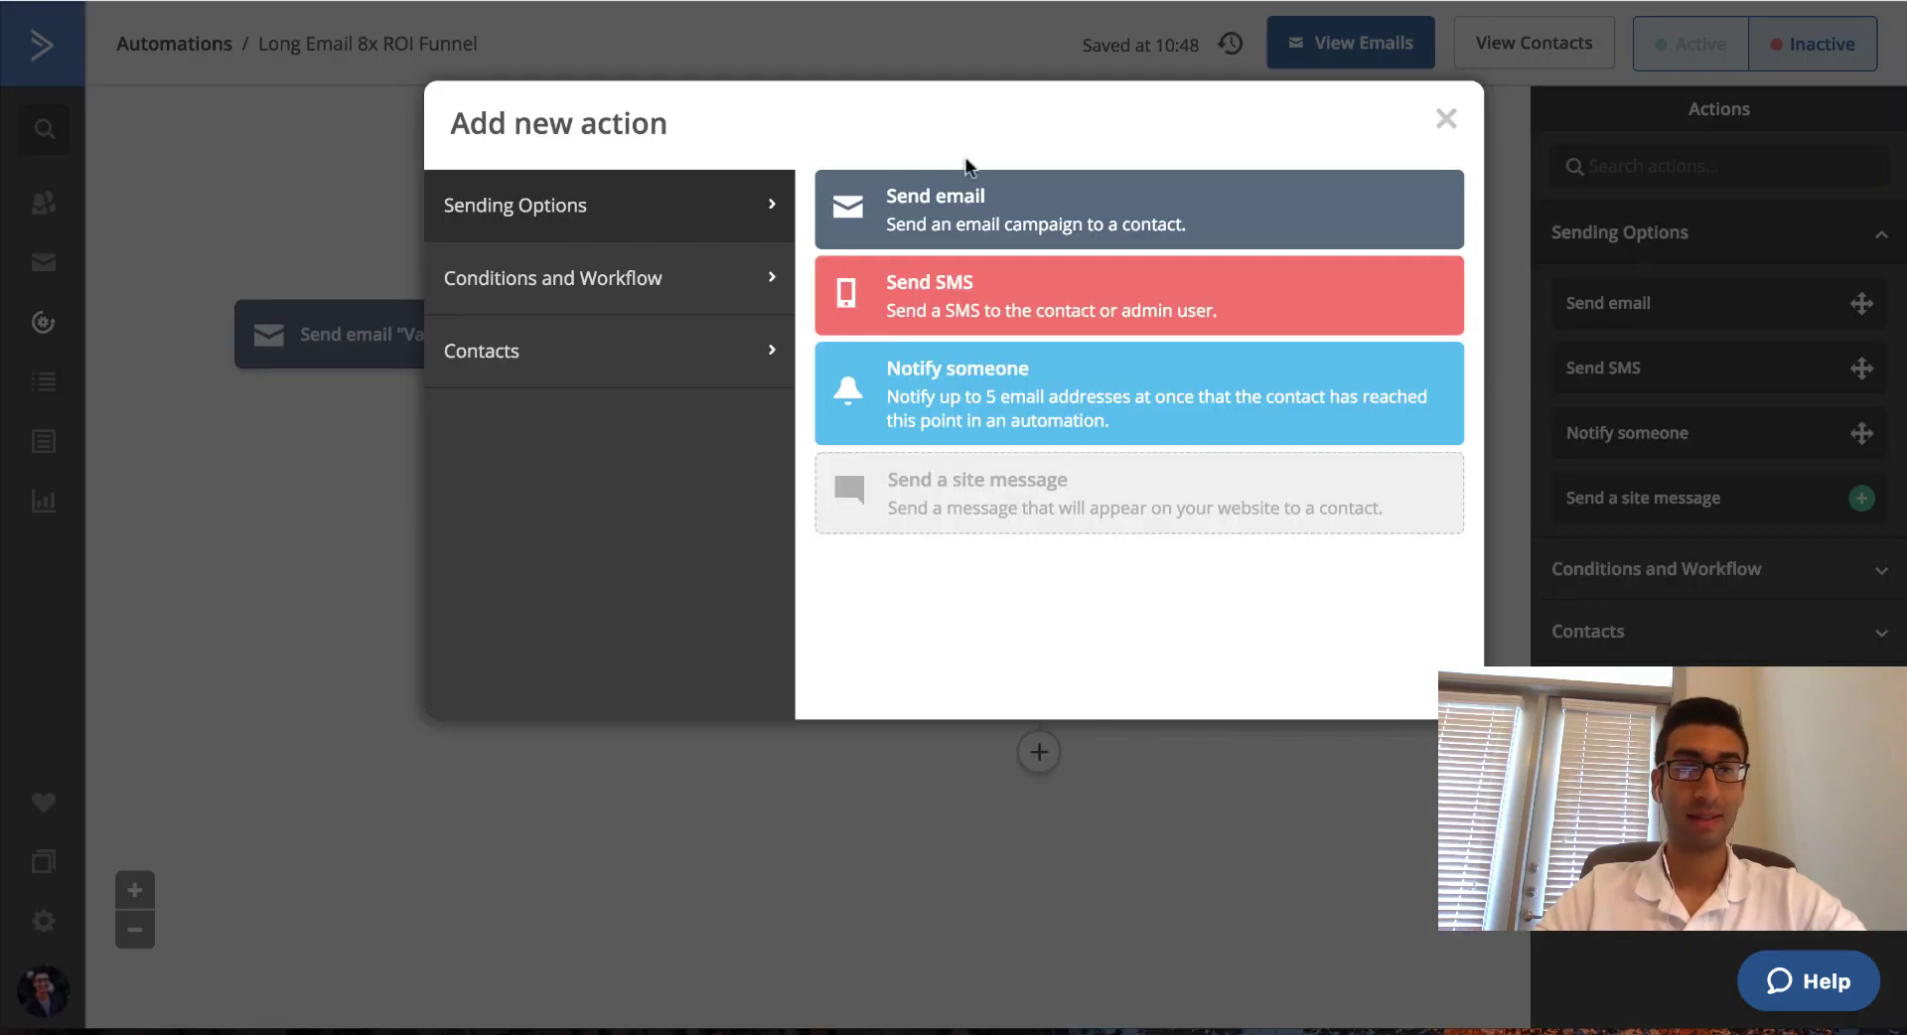
click(1447, 120)
click(463, 415)
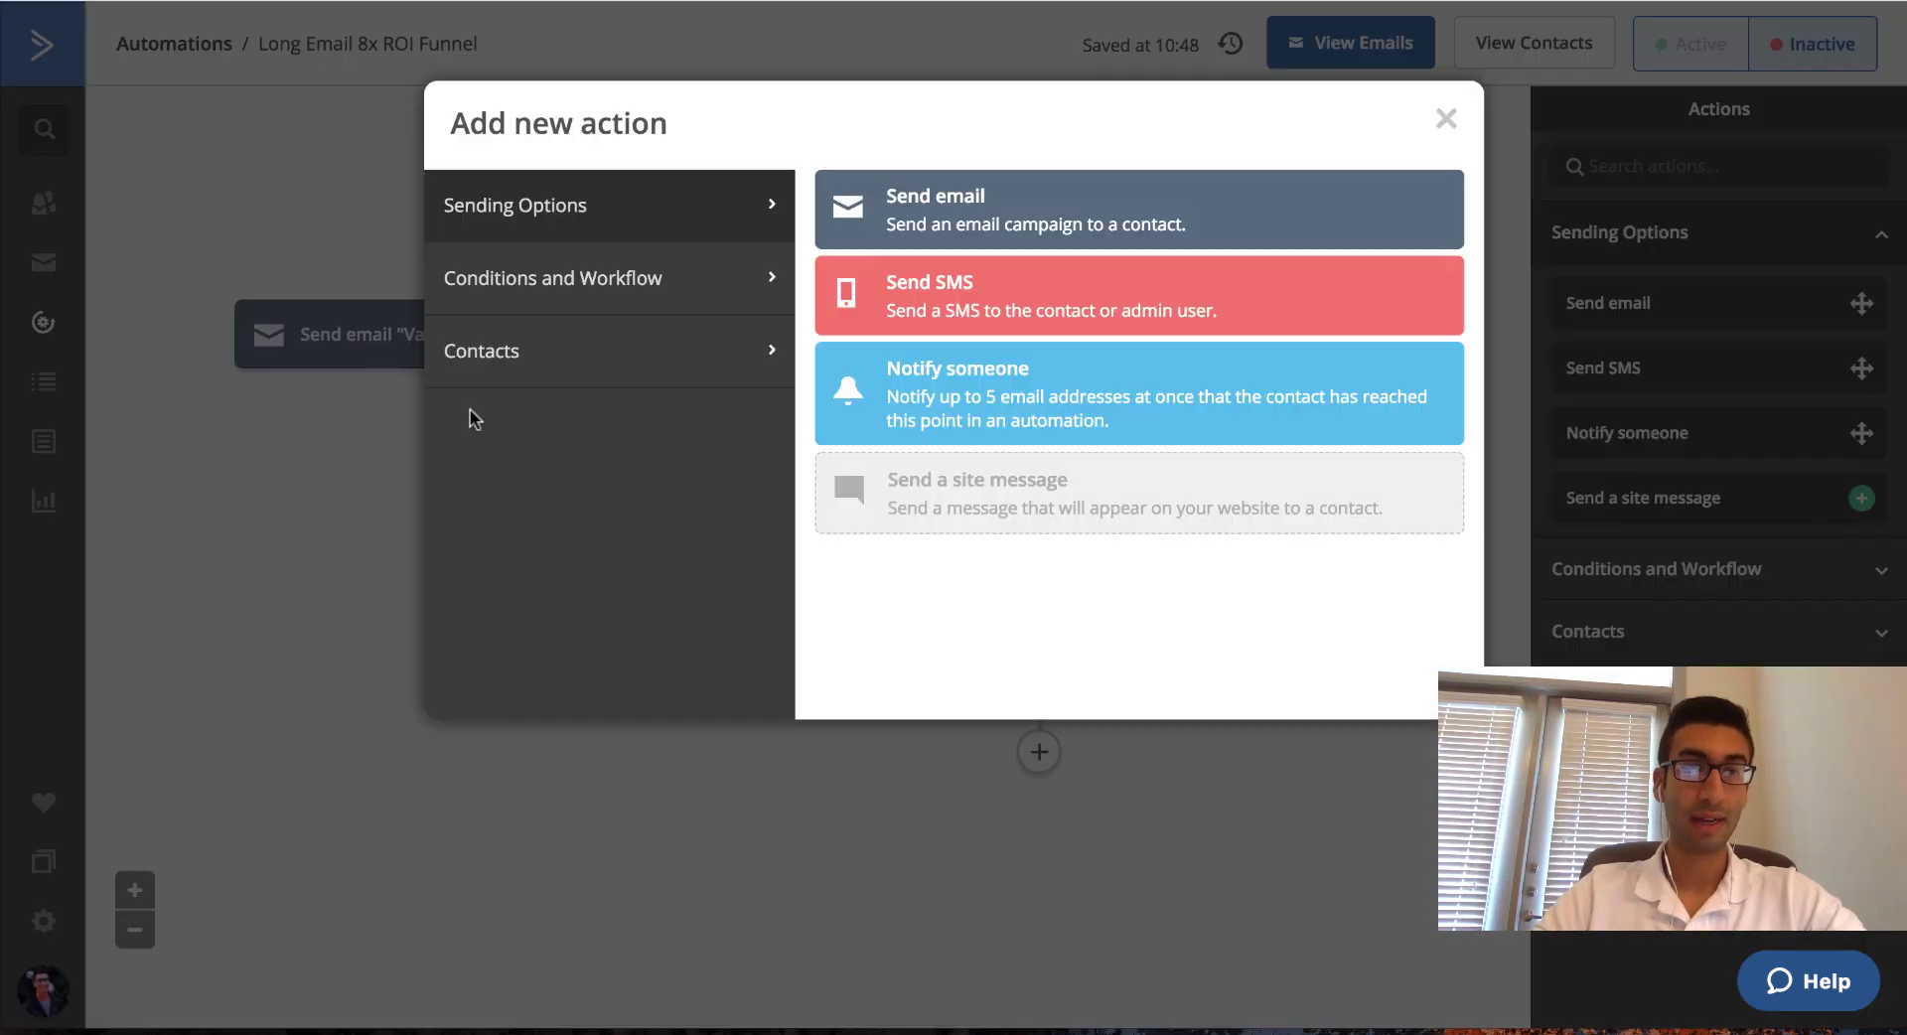
click(714, 295)
click(1301, 290)
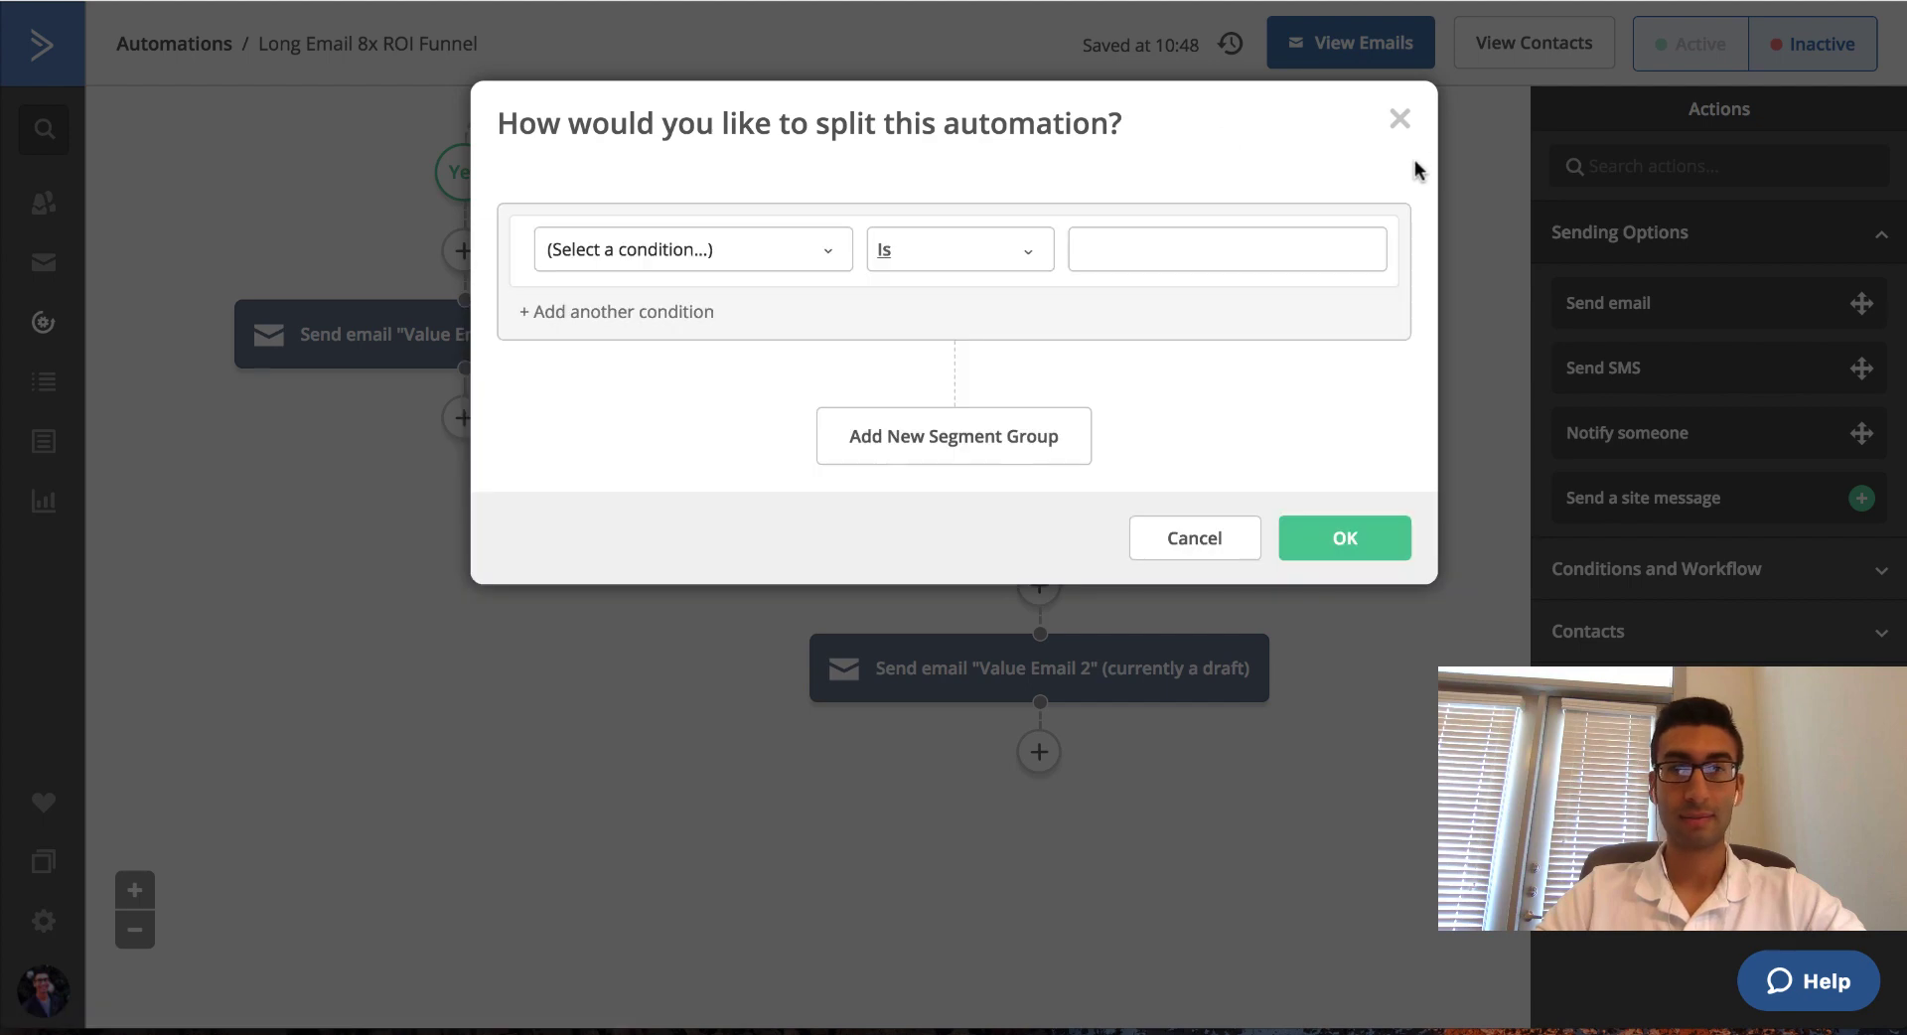
click(1399, 119)
Add a wait of 1 day below the "Value Email 2" send action in the Yes branch.
click(463, 417)
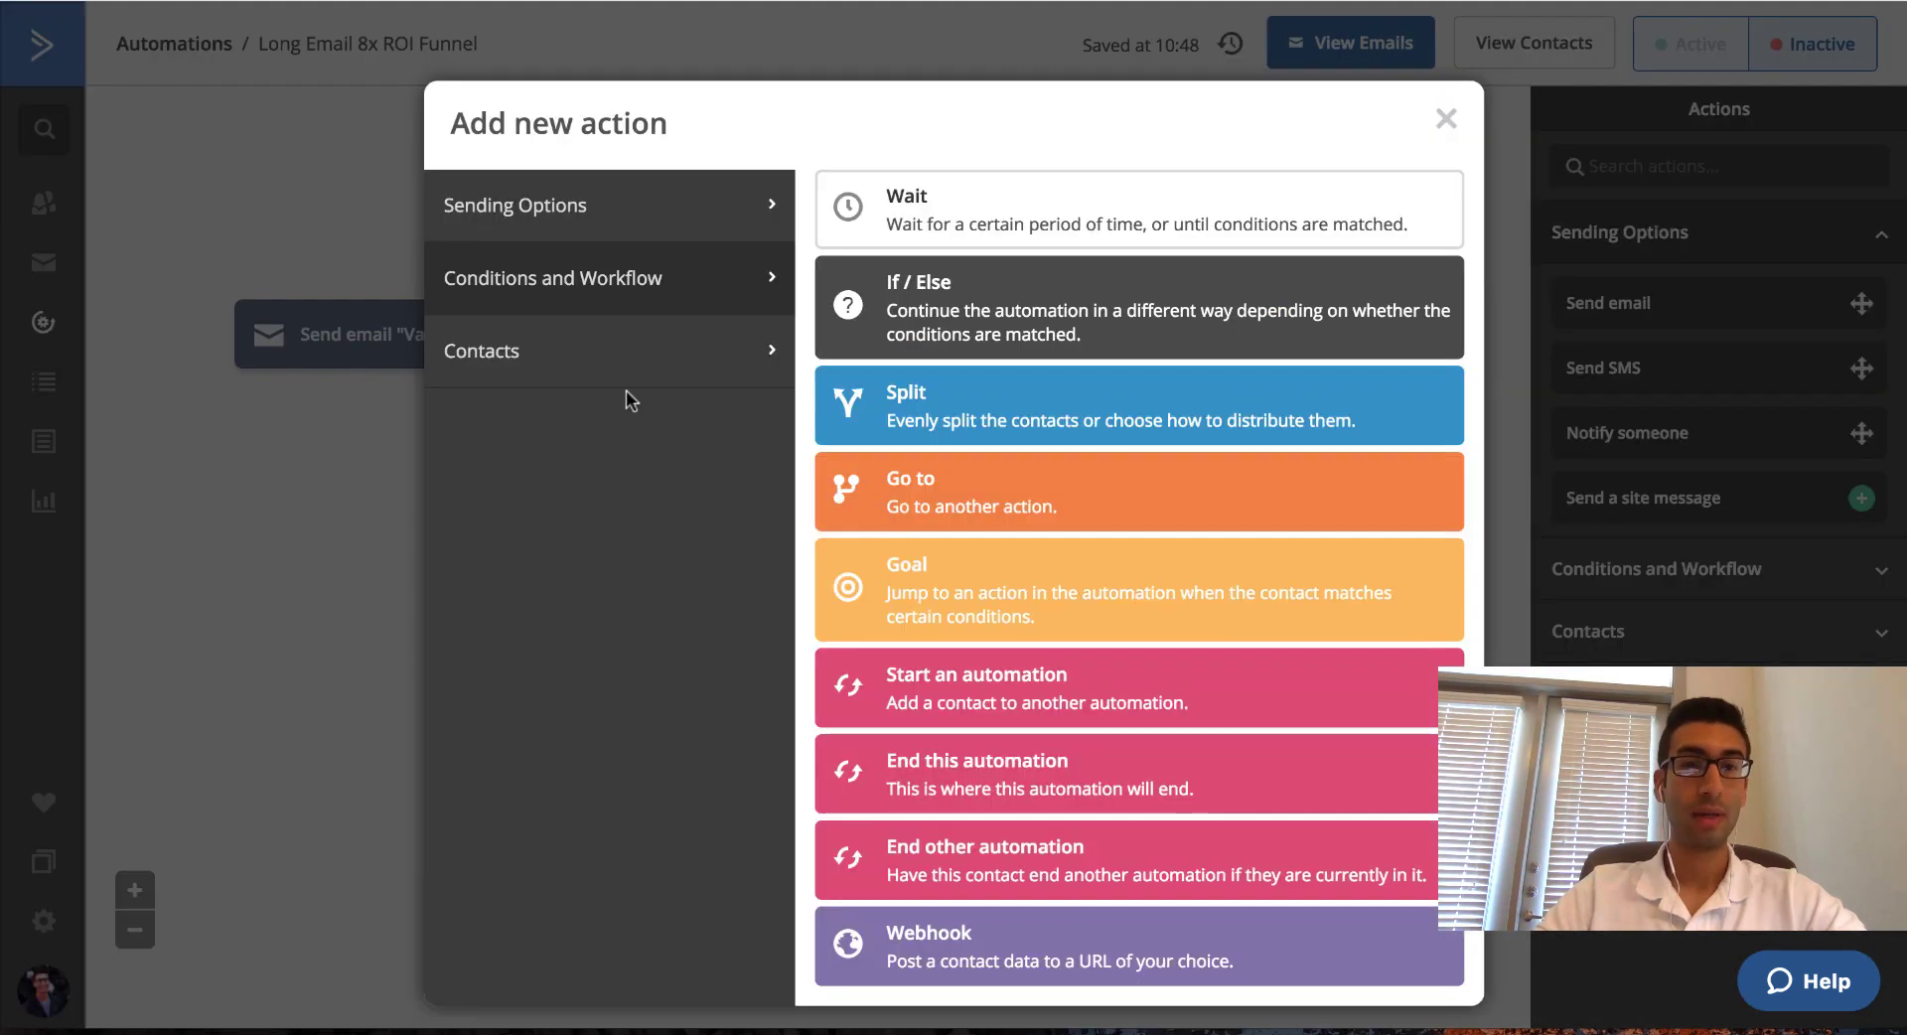
click(1038, 234)
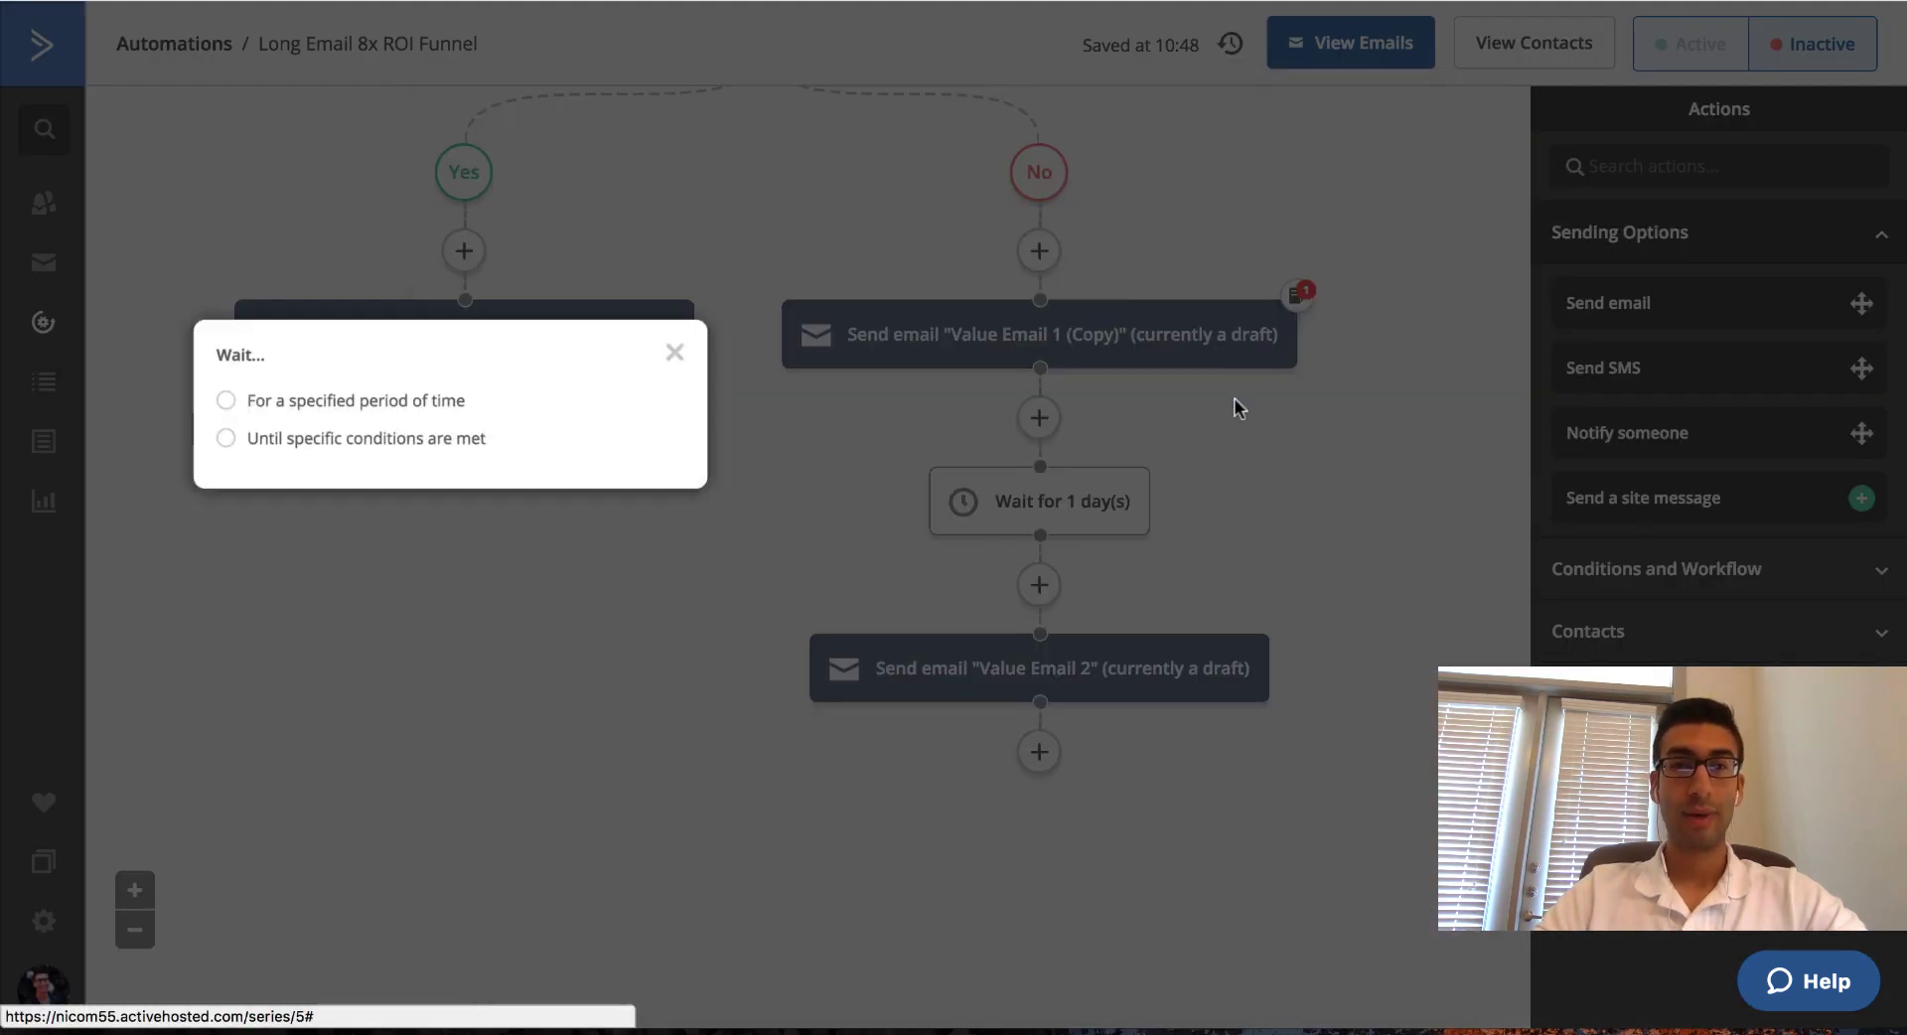
click(237, 407)
click(651, 487)
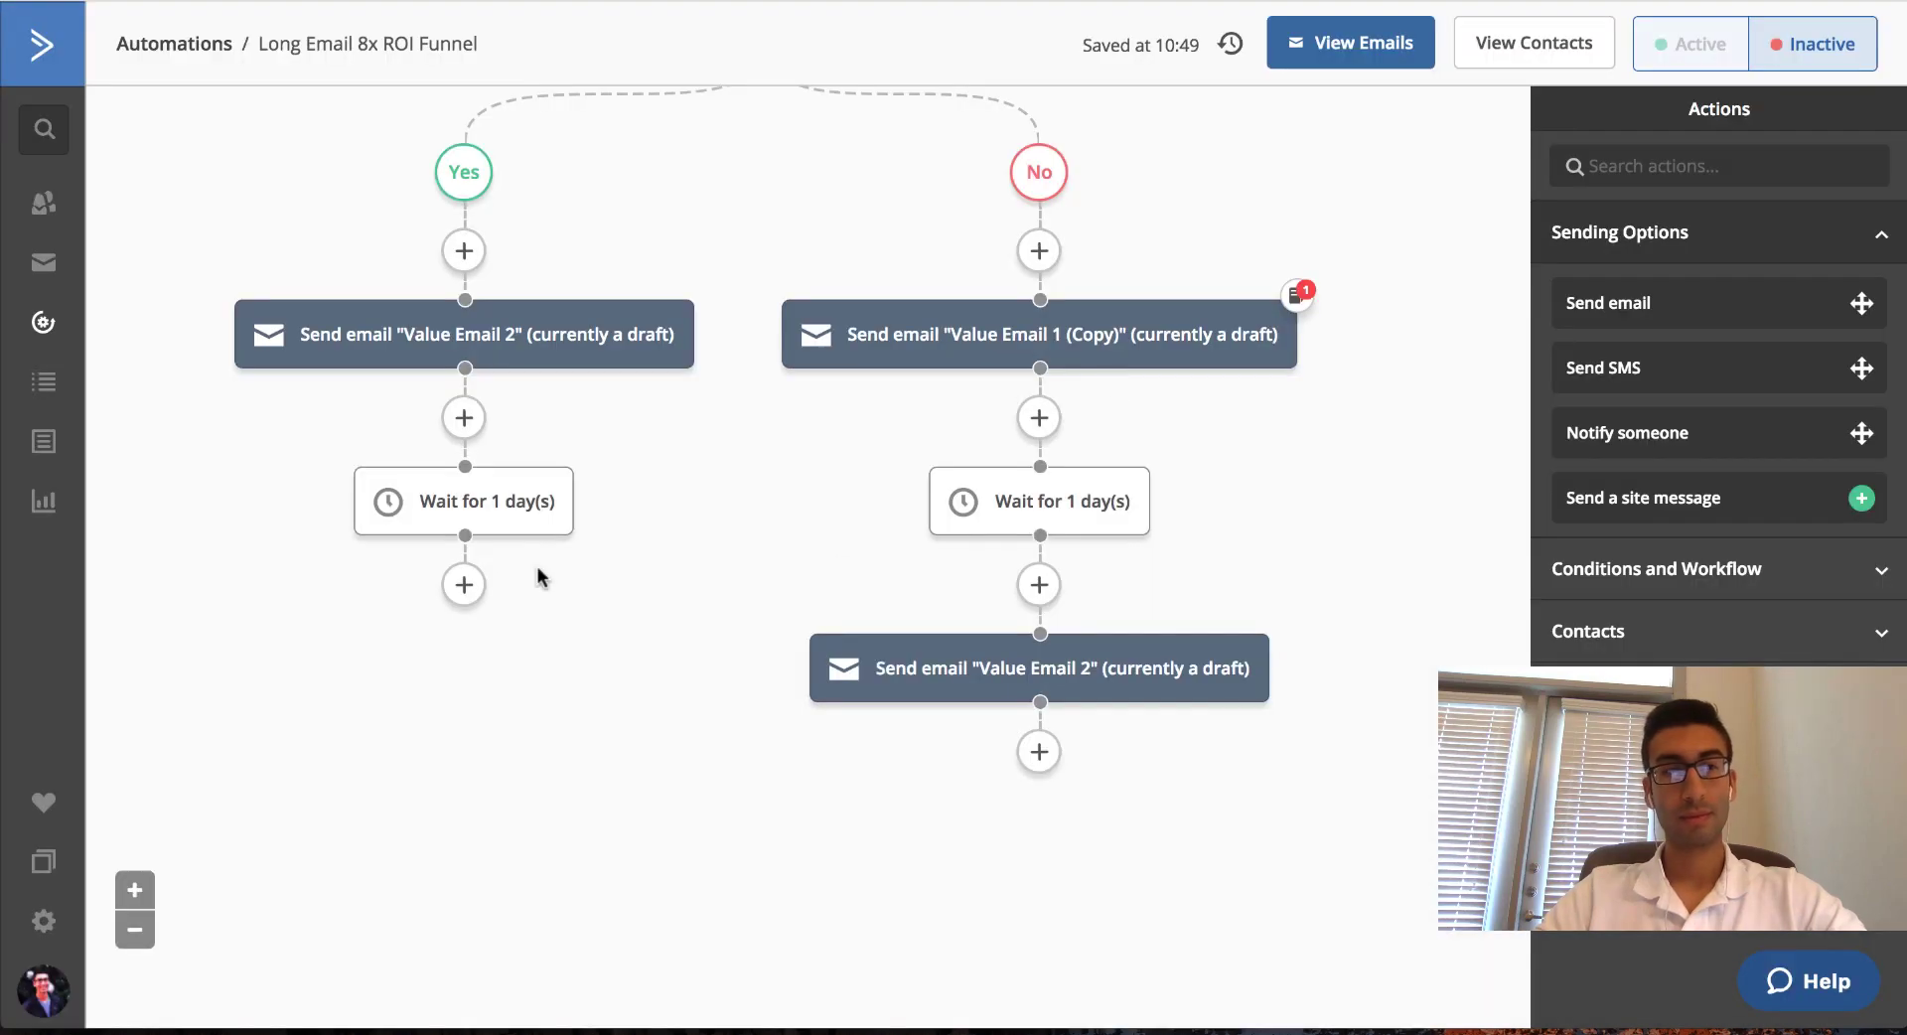
Add an If/Else below the Yes branch's 1-day wait with the condition Has opened "Value Email 2".
click(464, 584)
click(1055, 316)
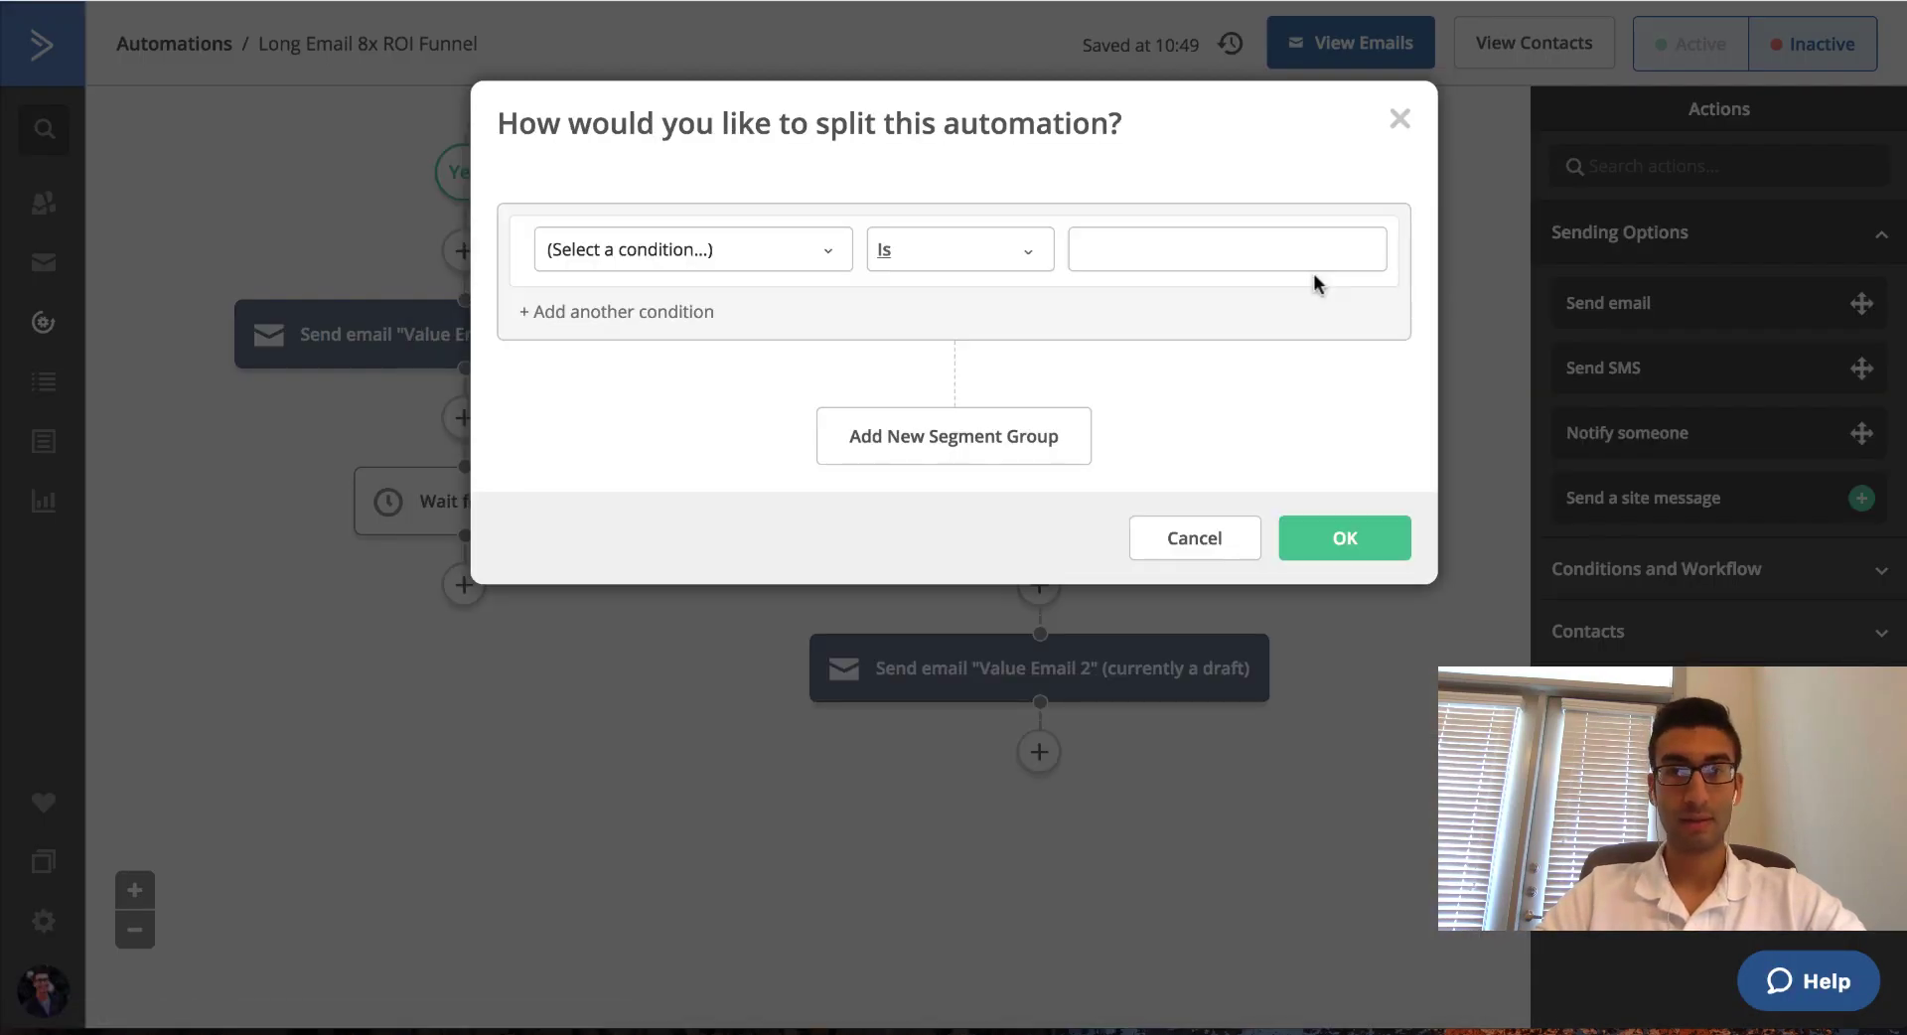
click(778, 250)
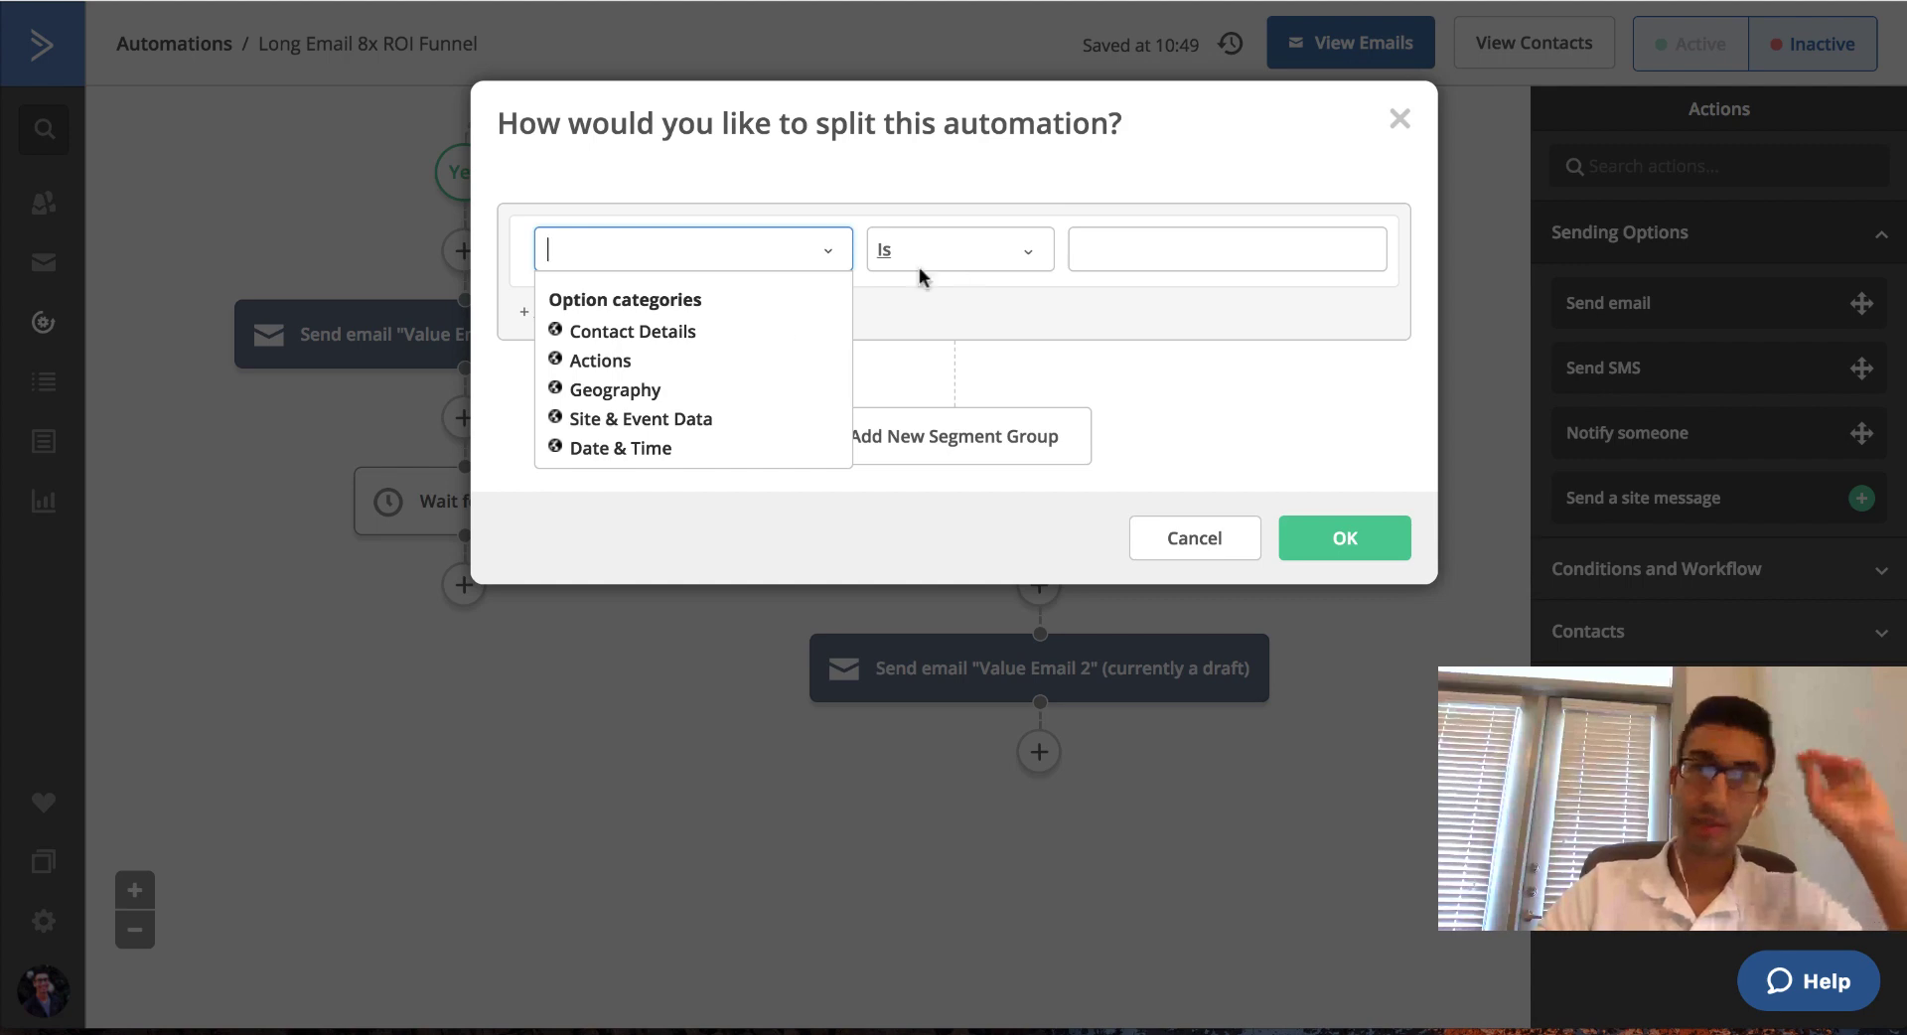
click(655, 332)
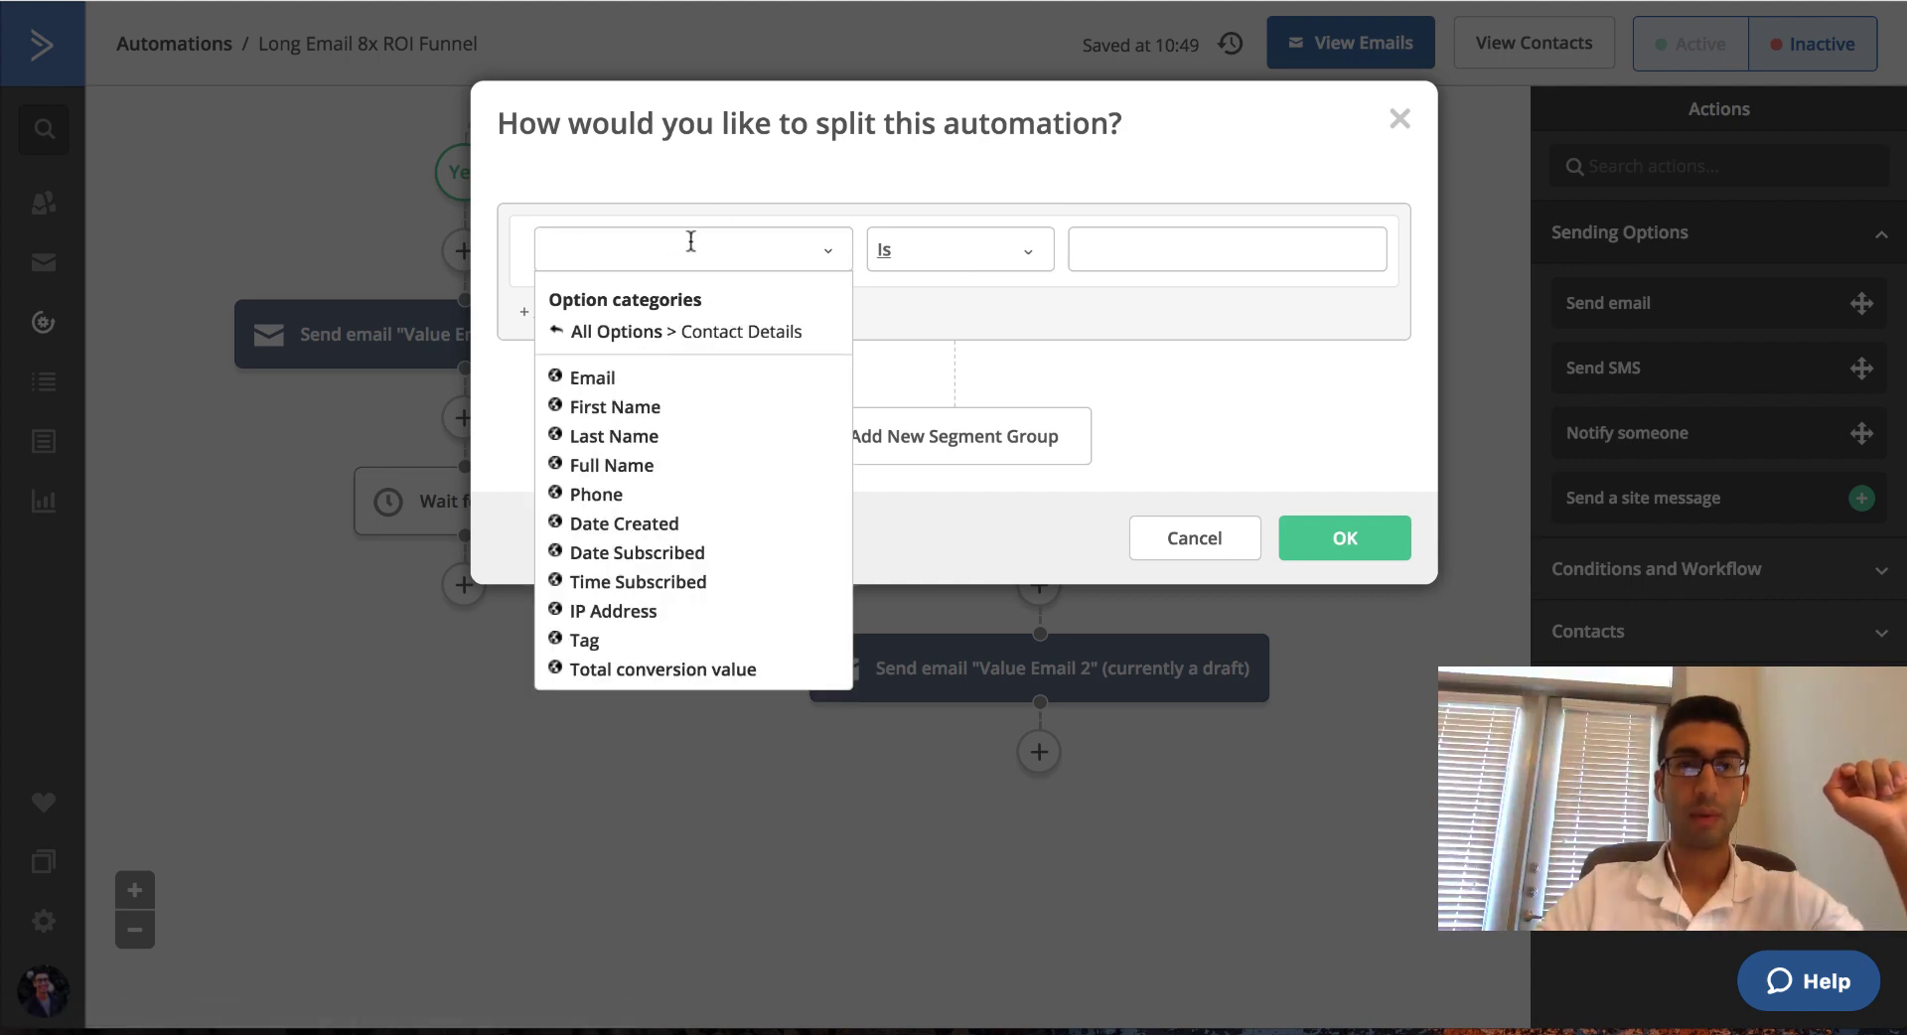
click(735, 190)
click(735, 243)
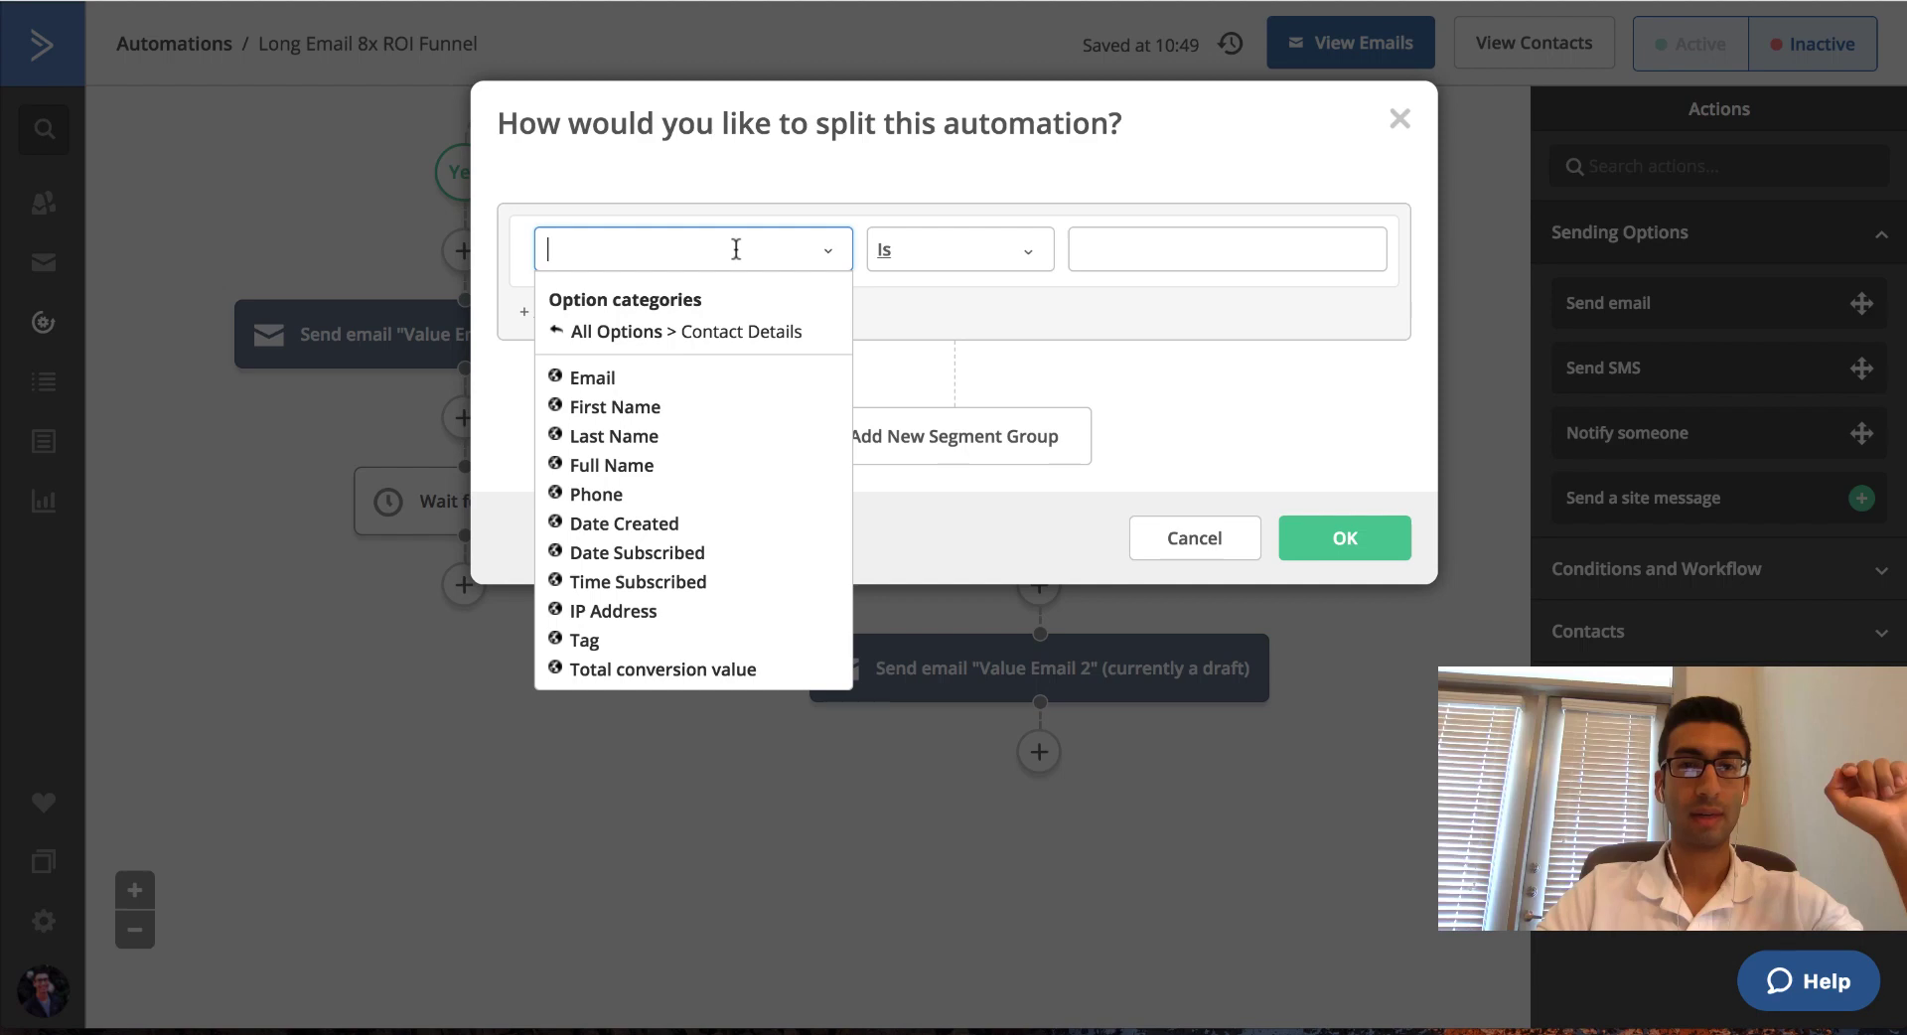
click(613, 331)
click(600, 362)
click(988, 260)
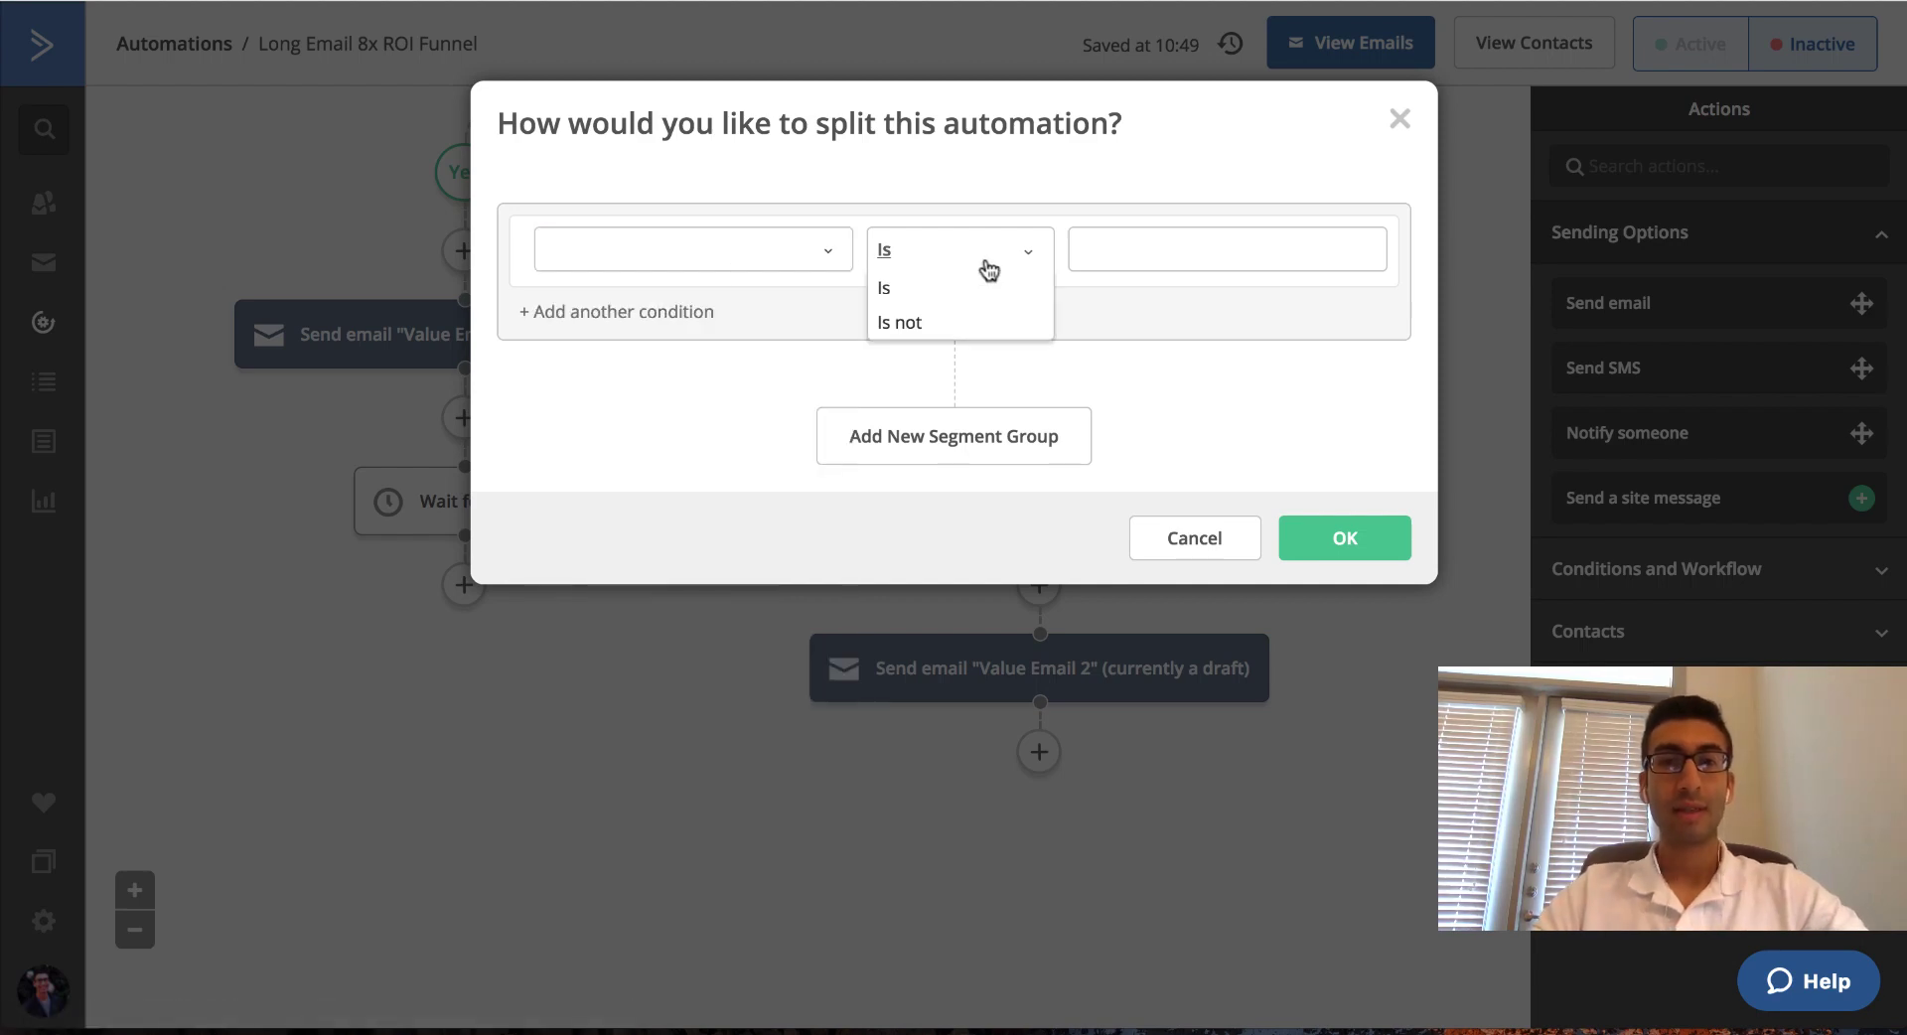
click(717, 240)
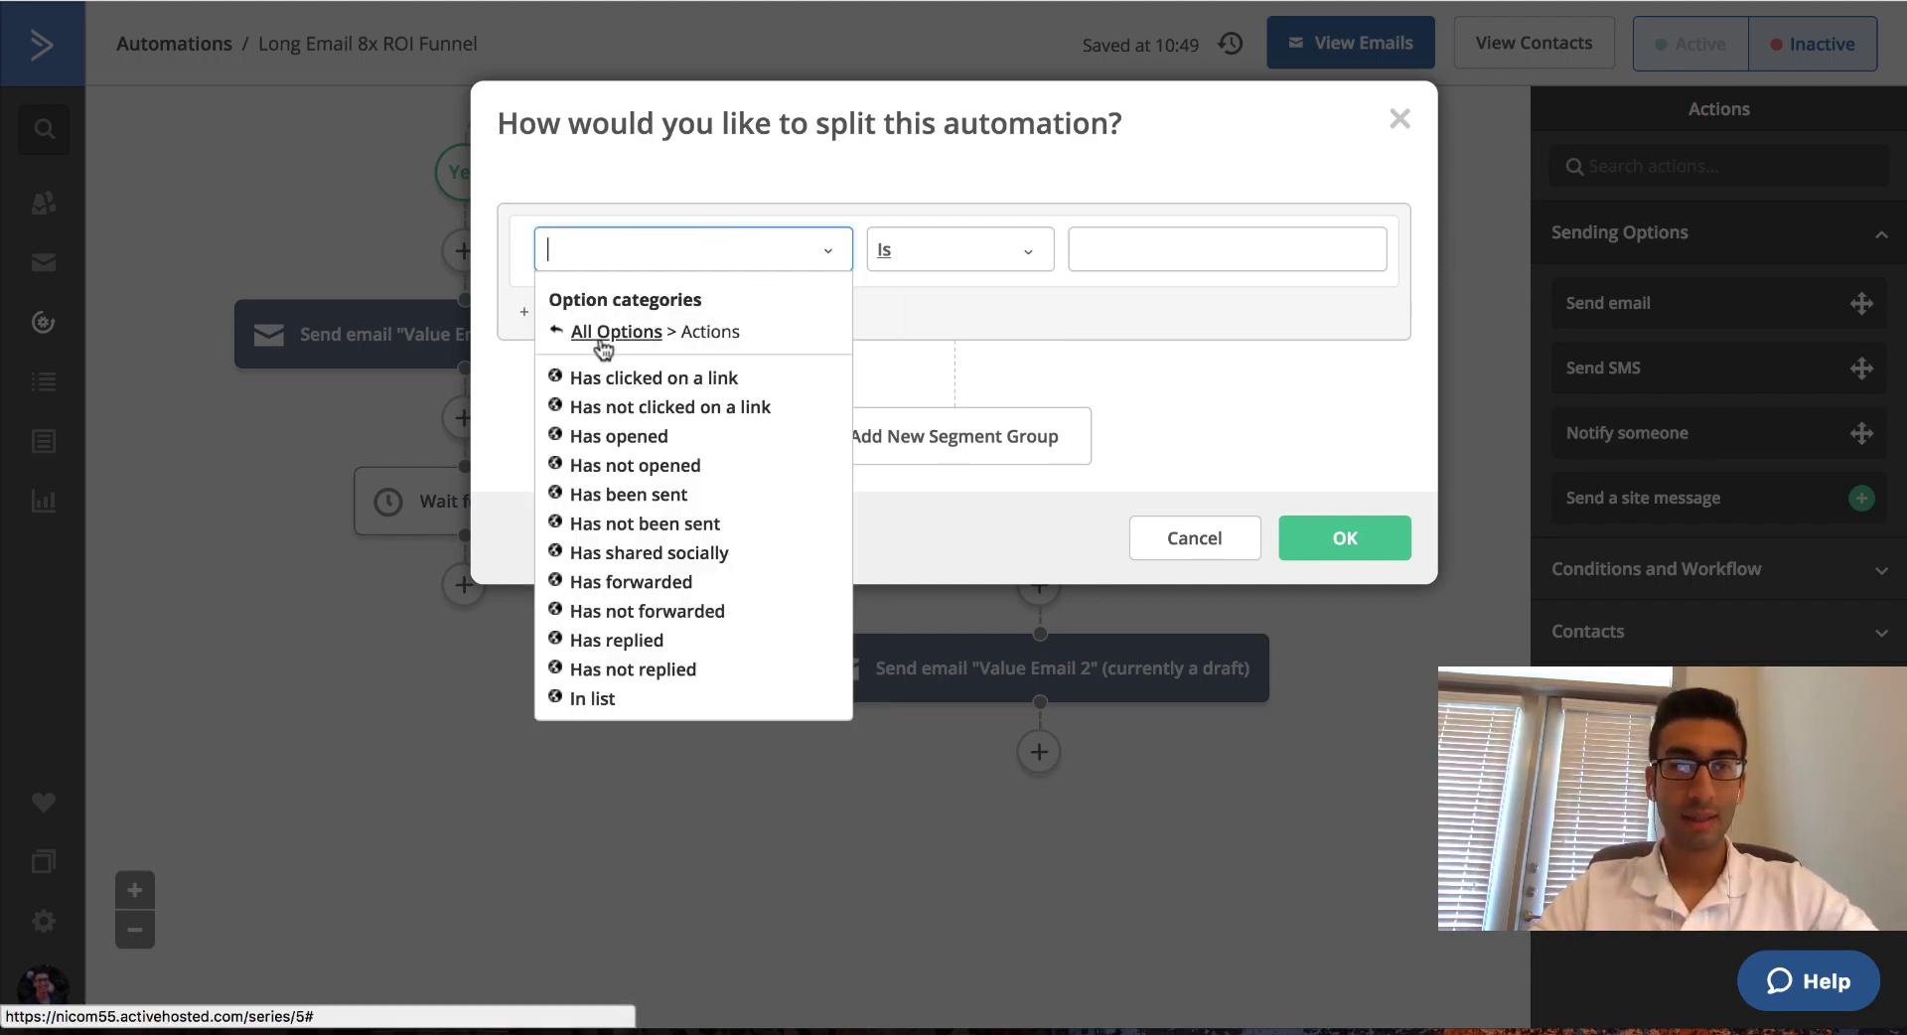
click(665, 438)
click(1126, 249)
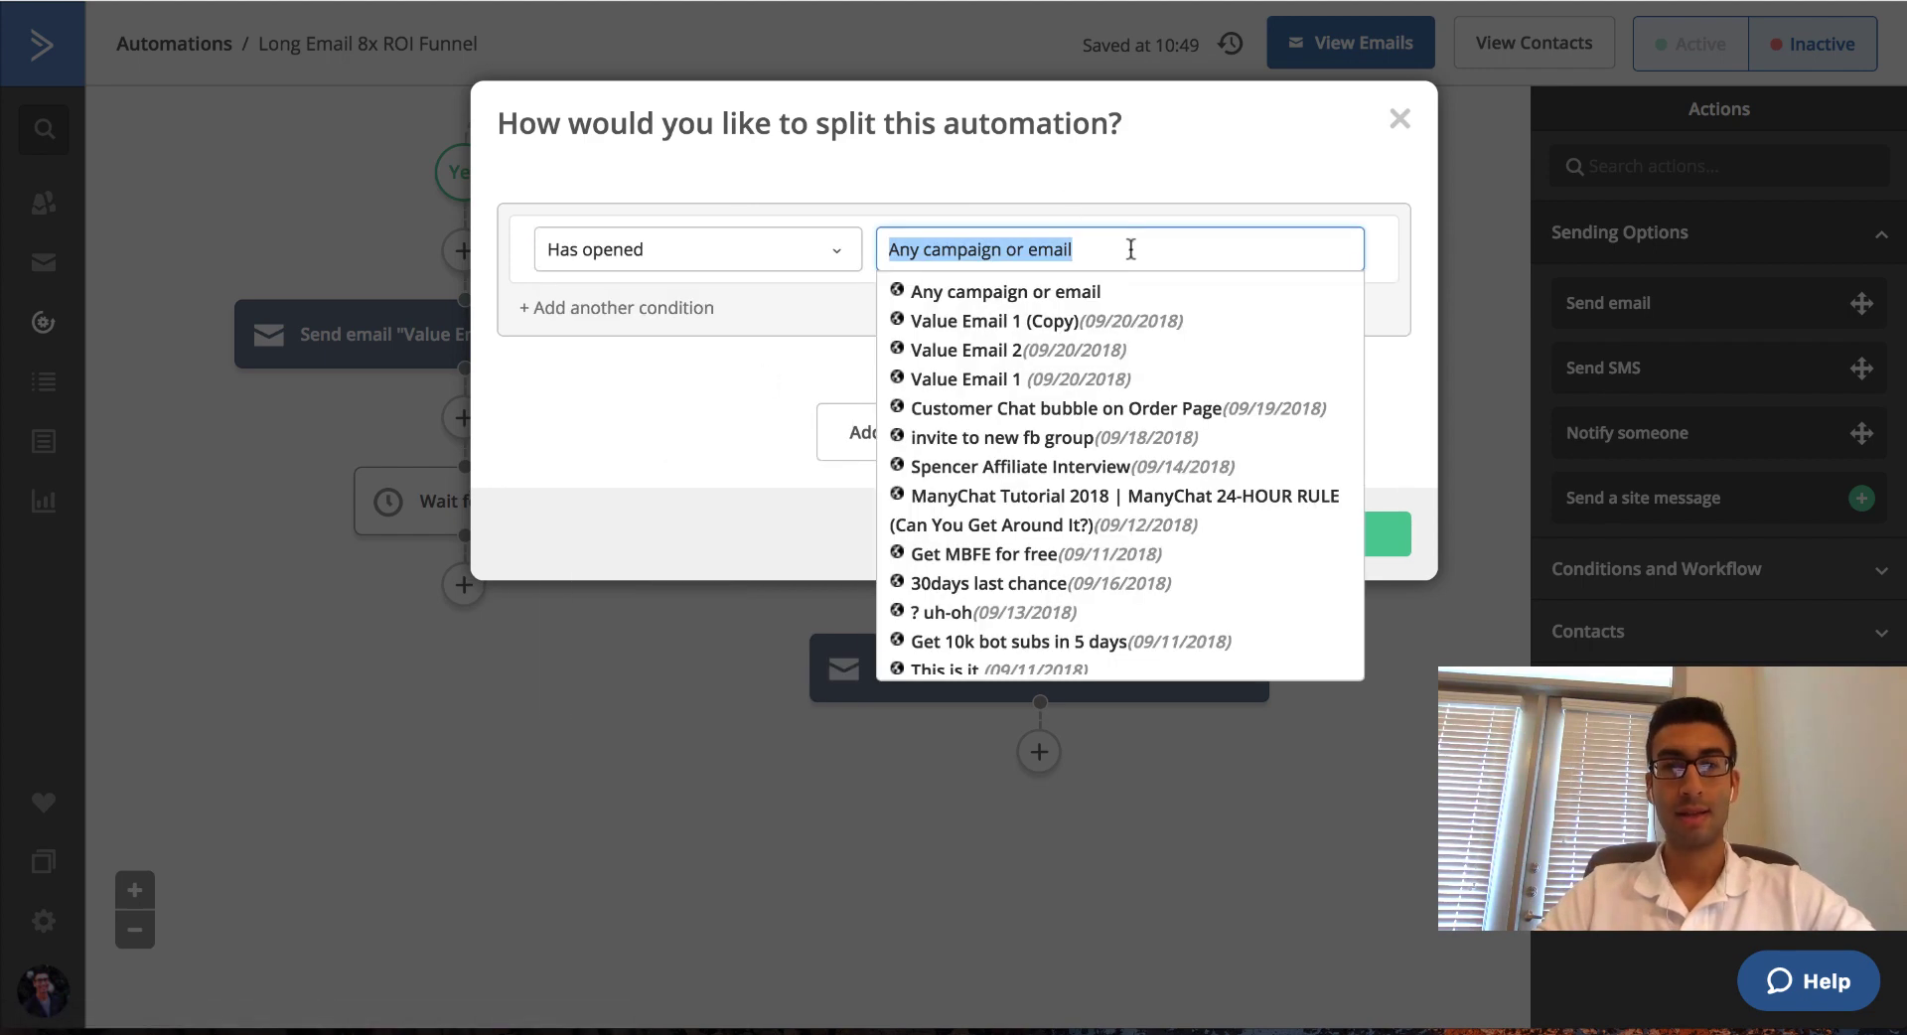
click(1115, 350)
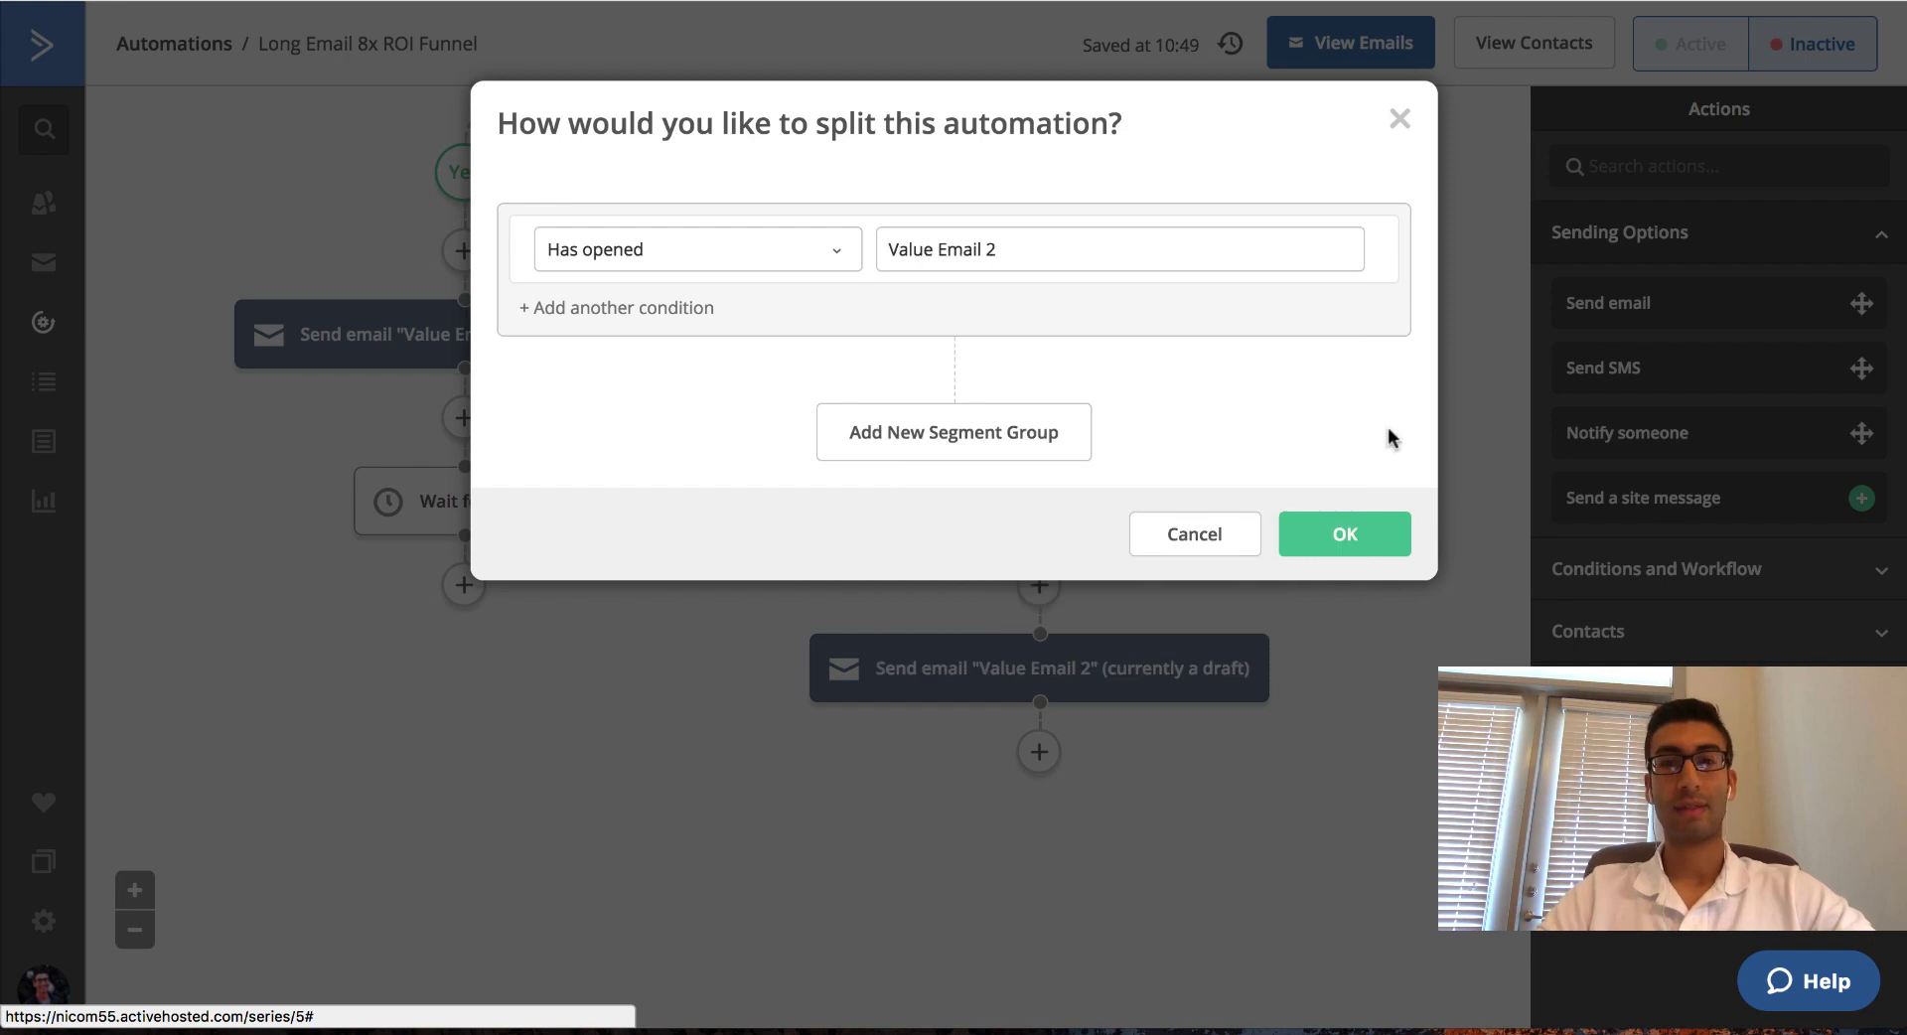
click(1356, 537)
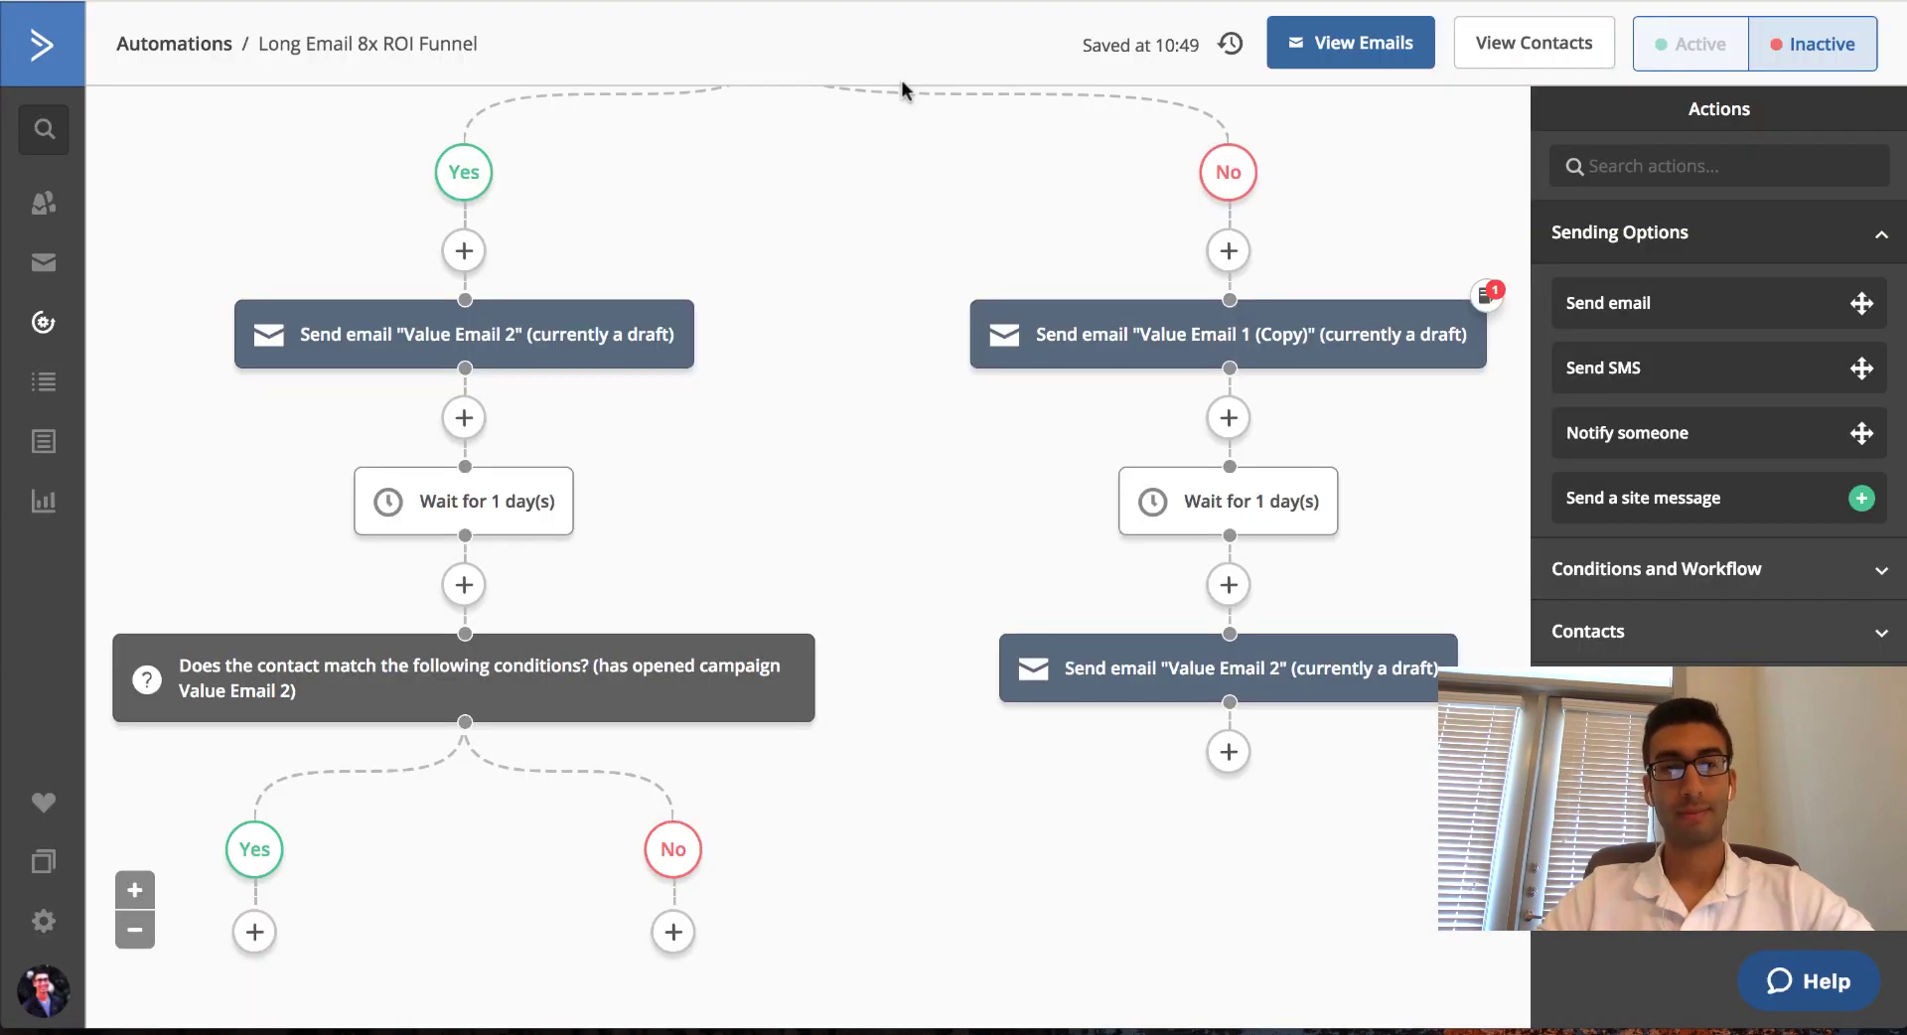
drag(778, 473, 819, 426)
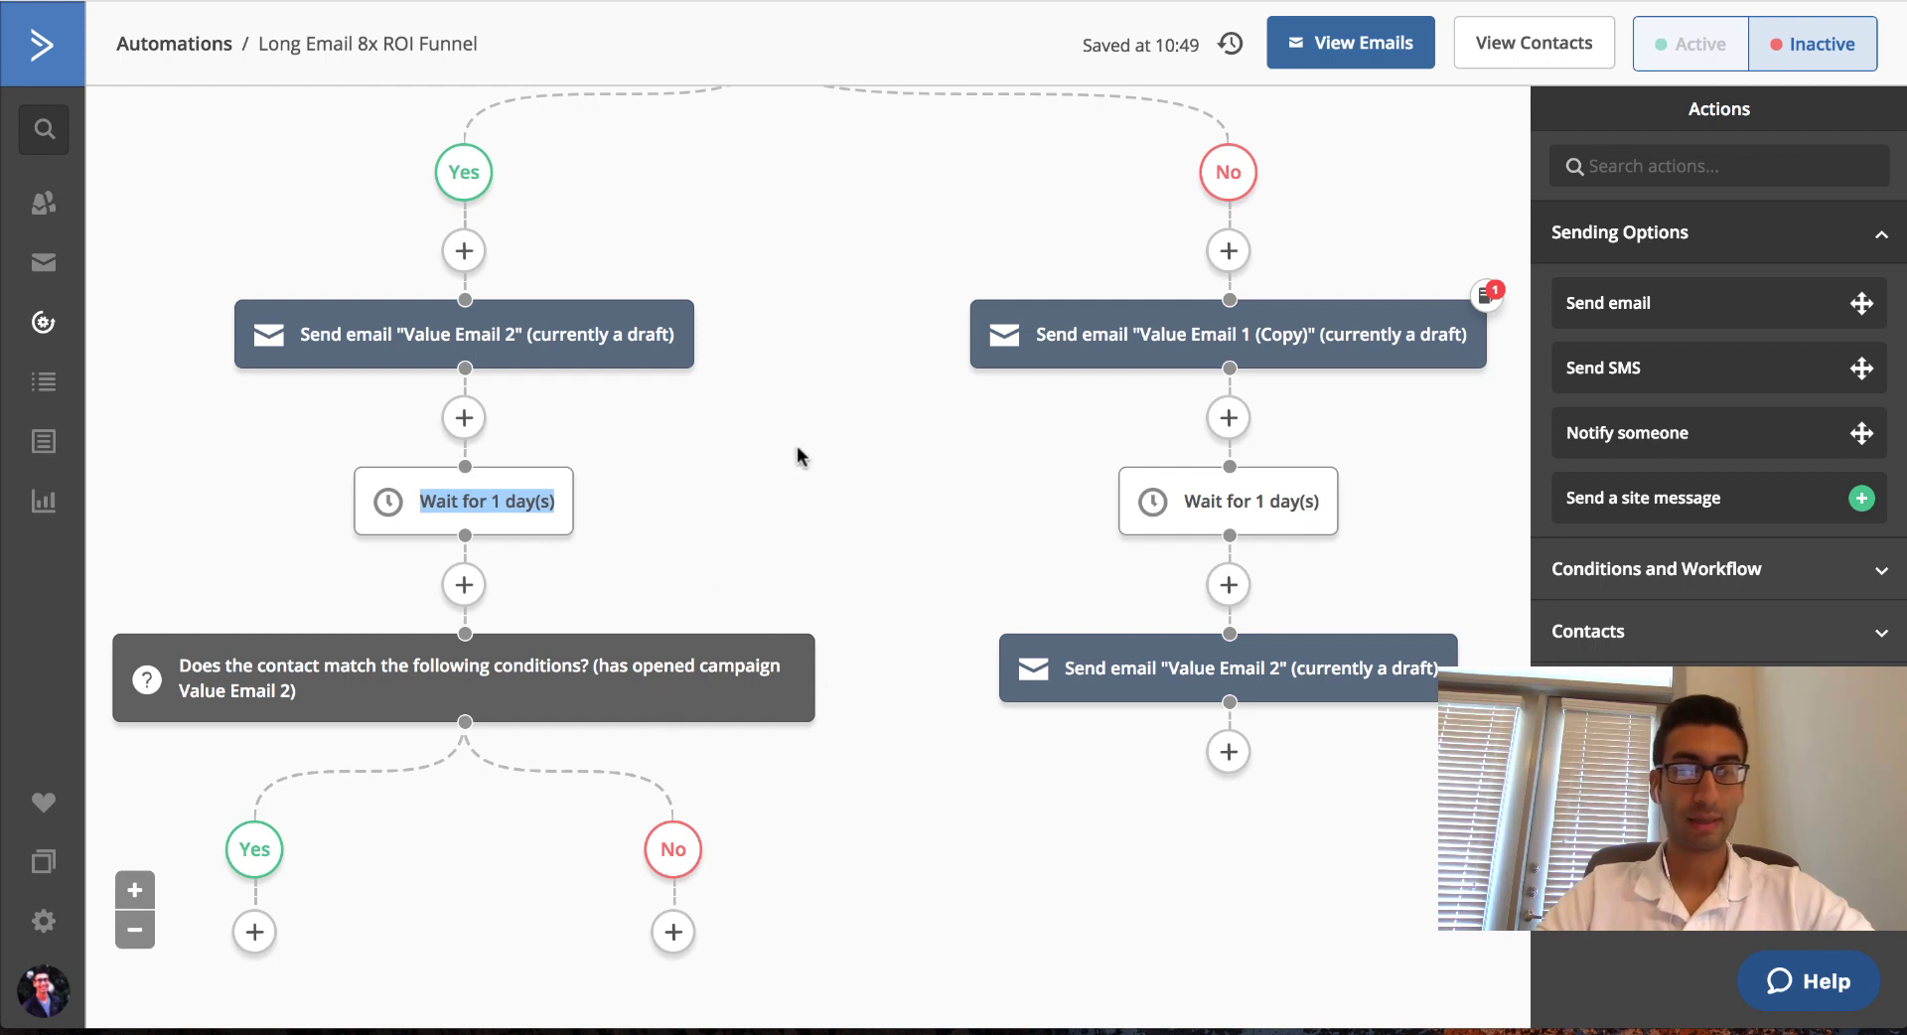
click(135, 930)
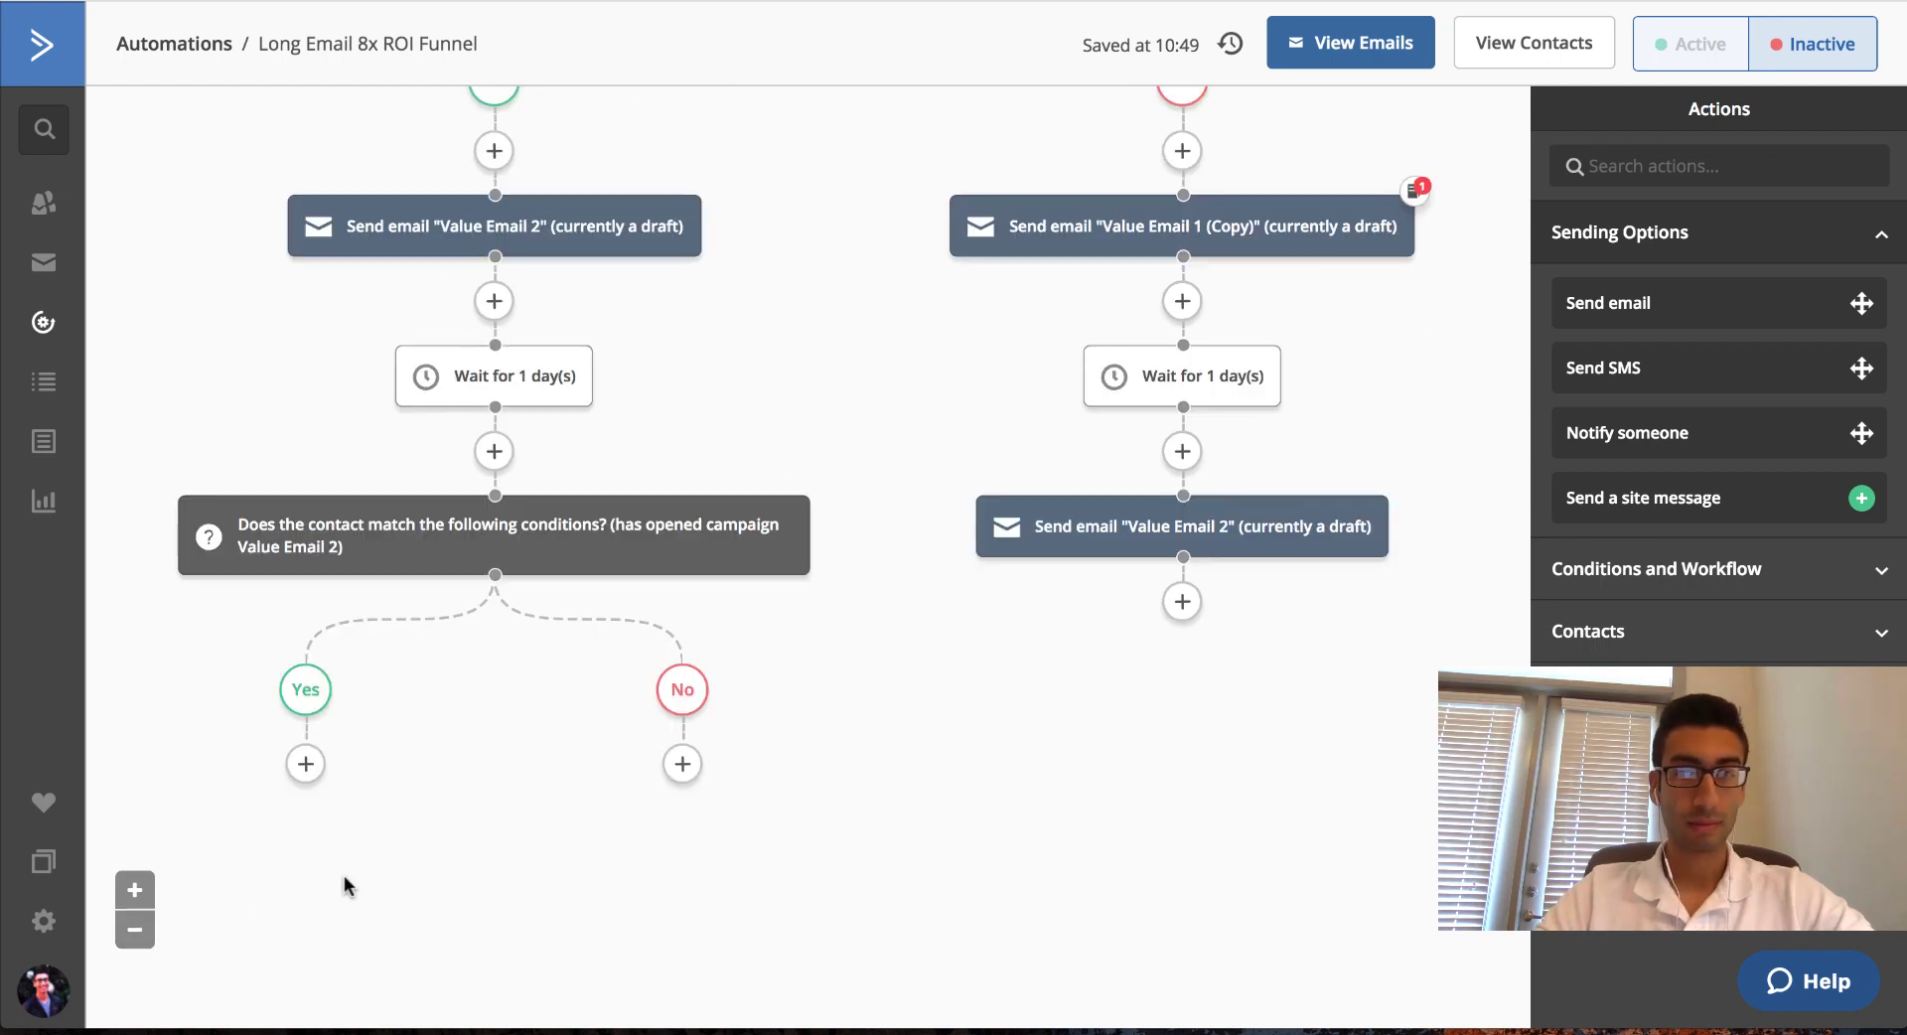
click(682, 764)
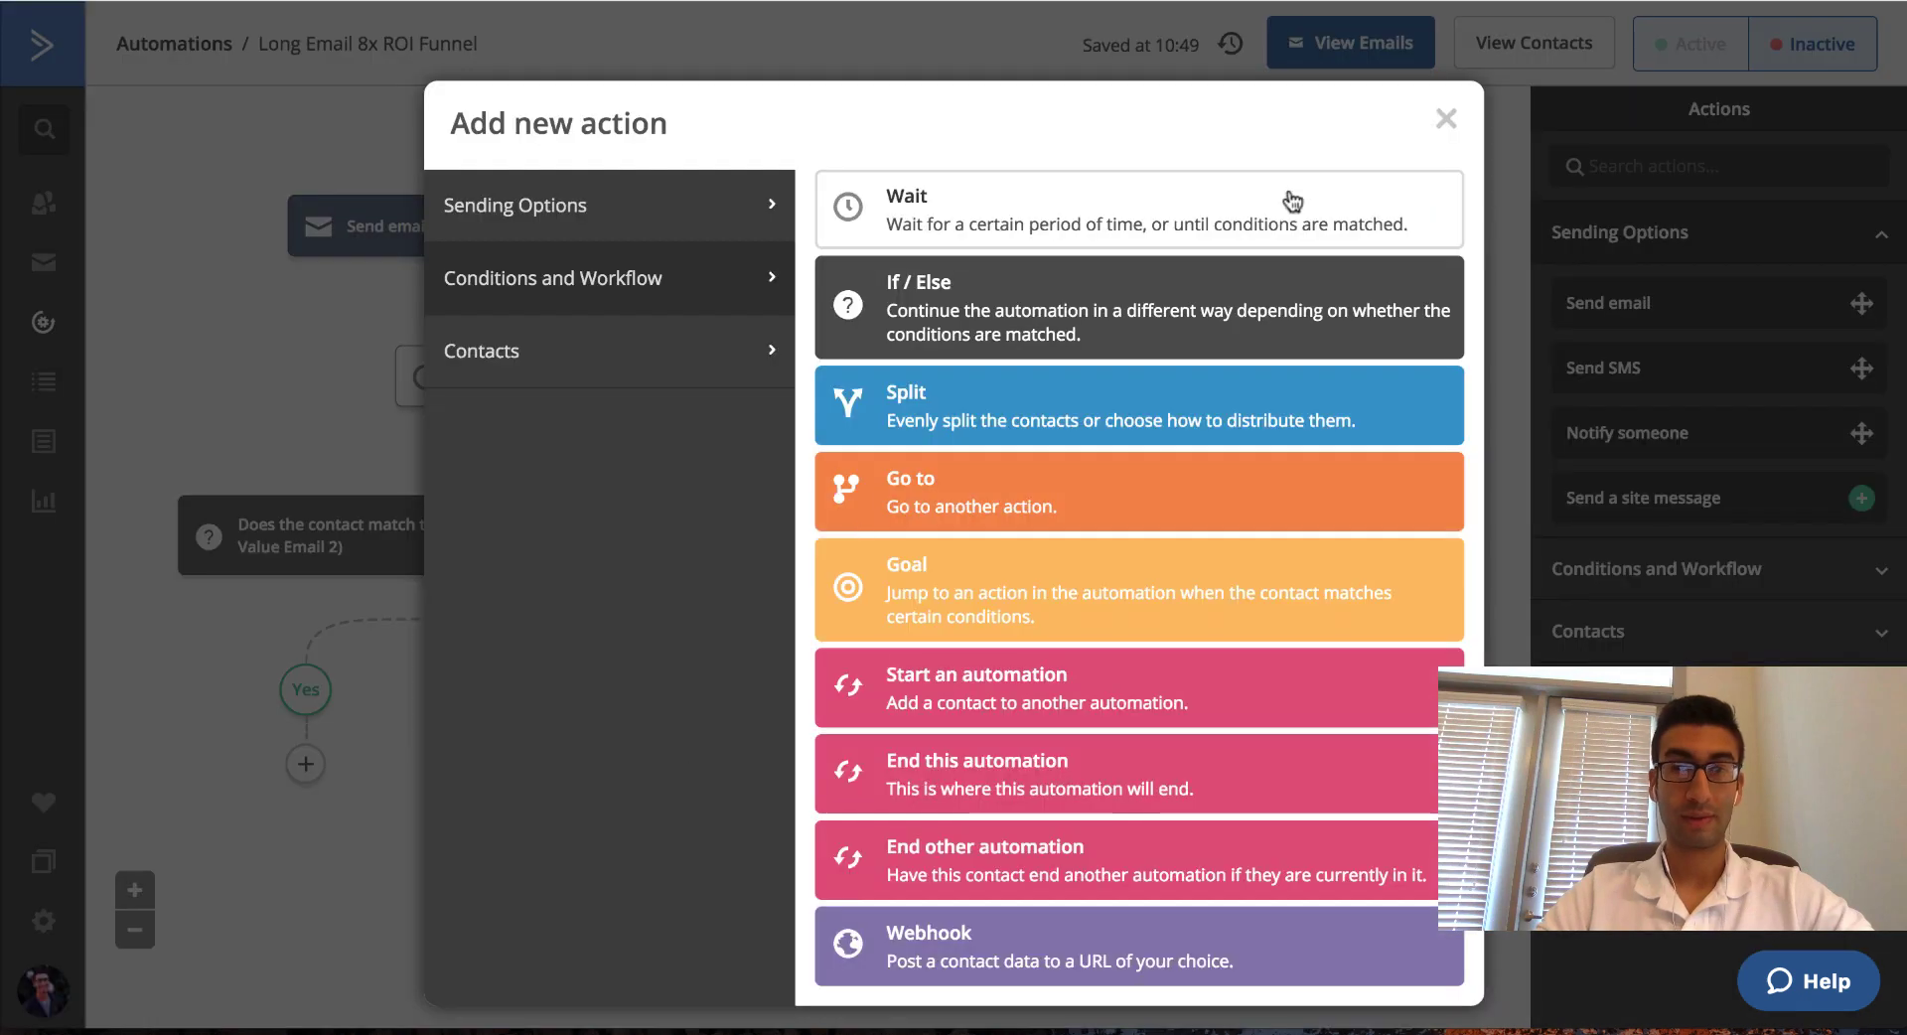
click(647, 201)
click(1125, 206)
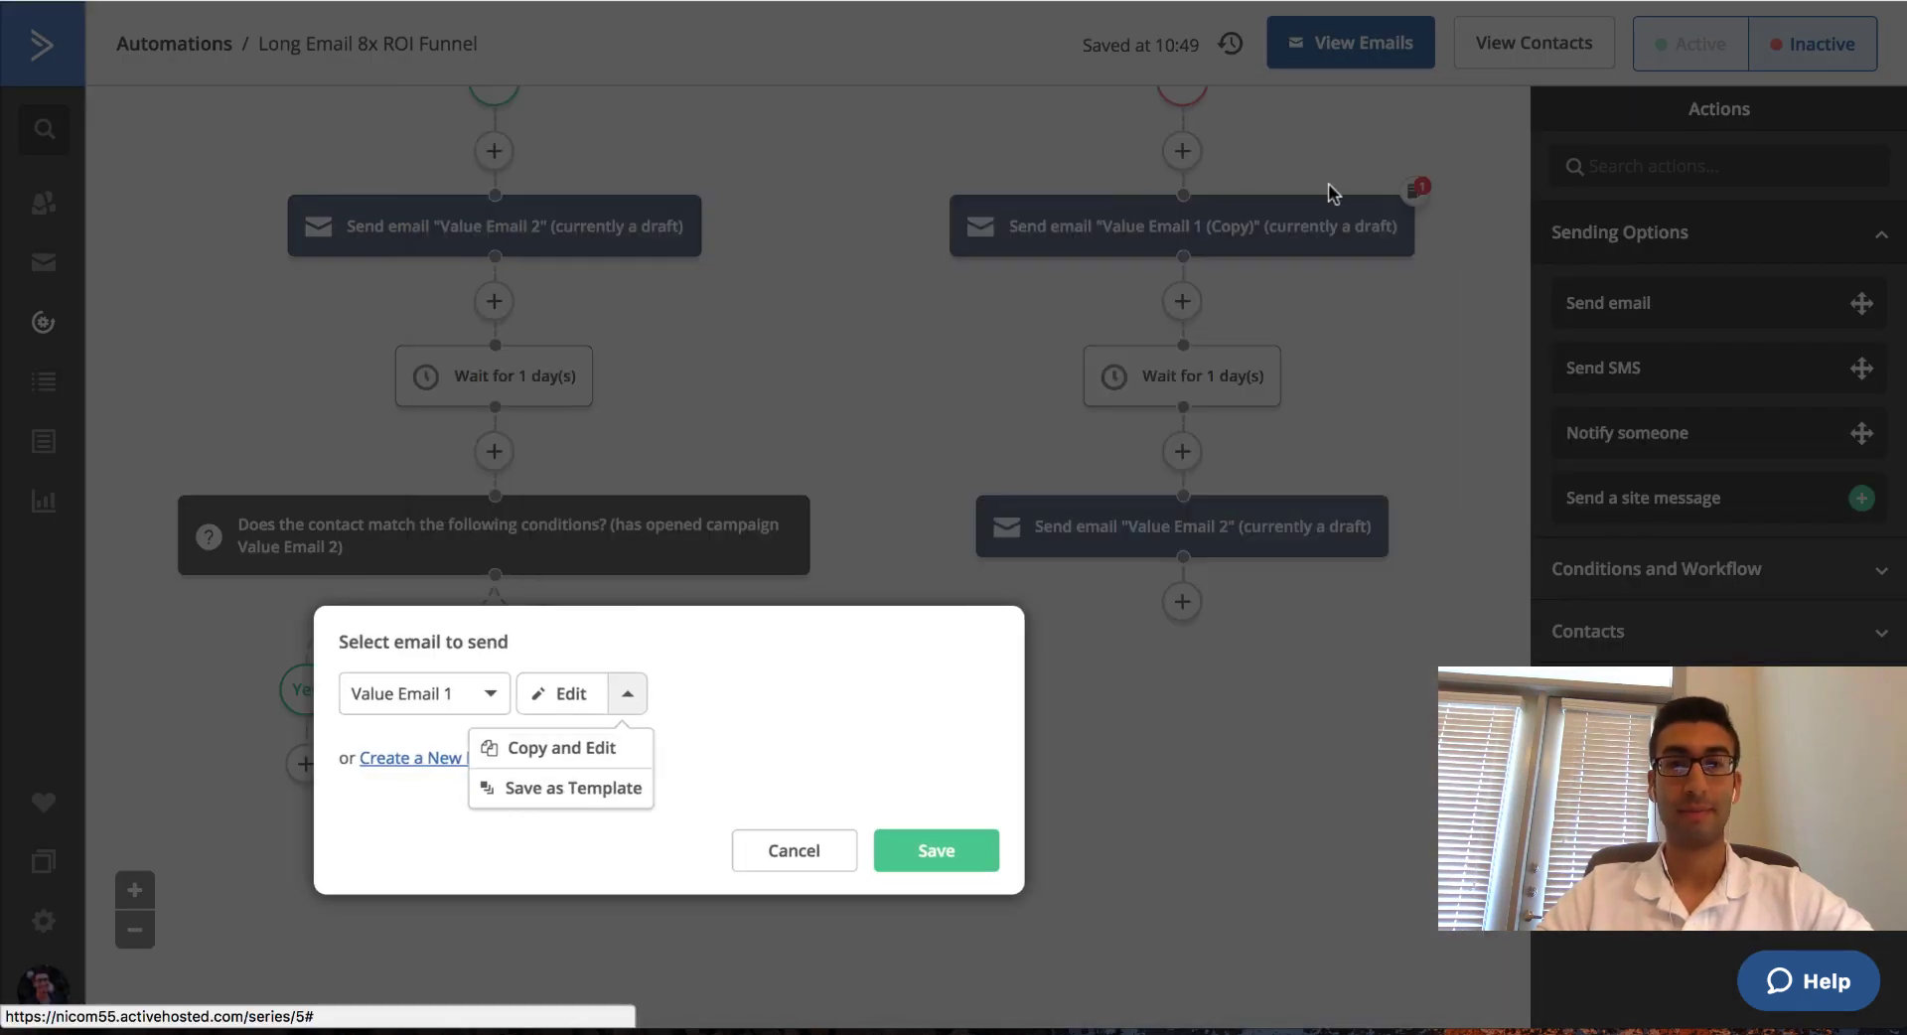
click(479, 692)
click(588, 687)
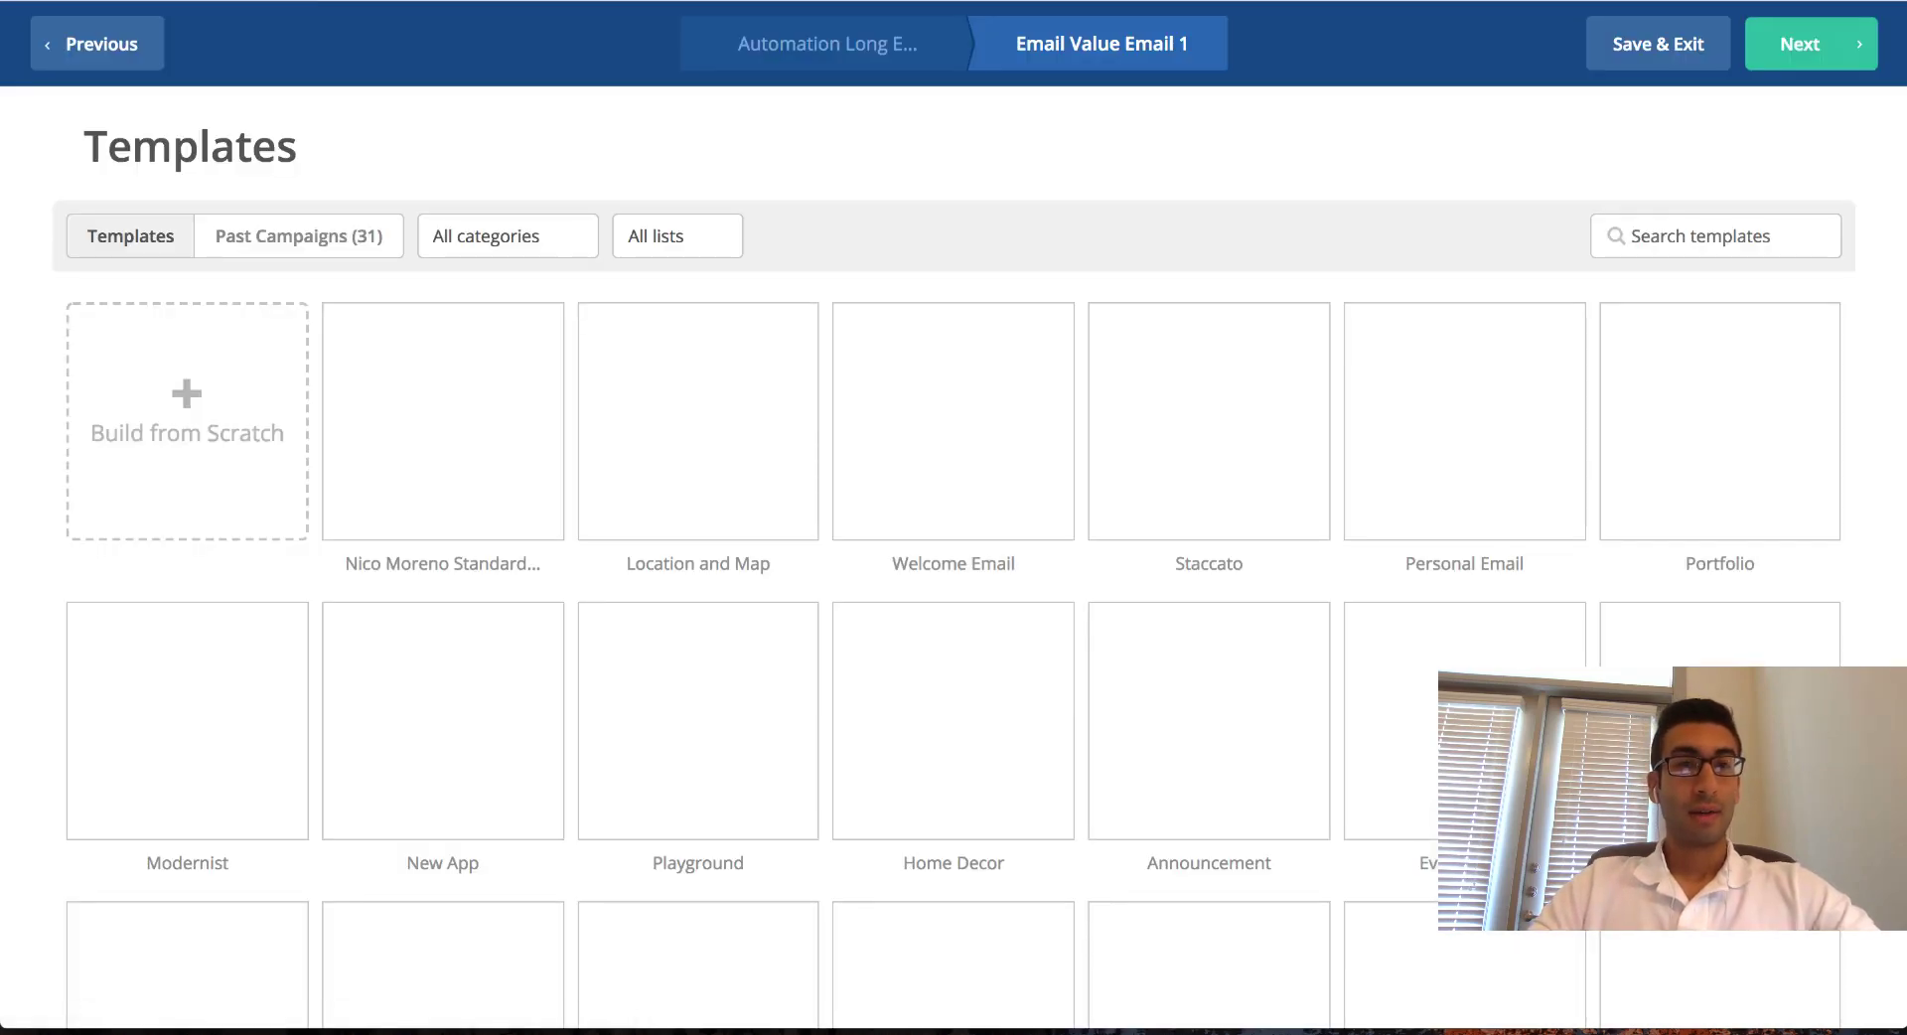
click(105, 36)
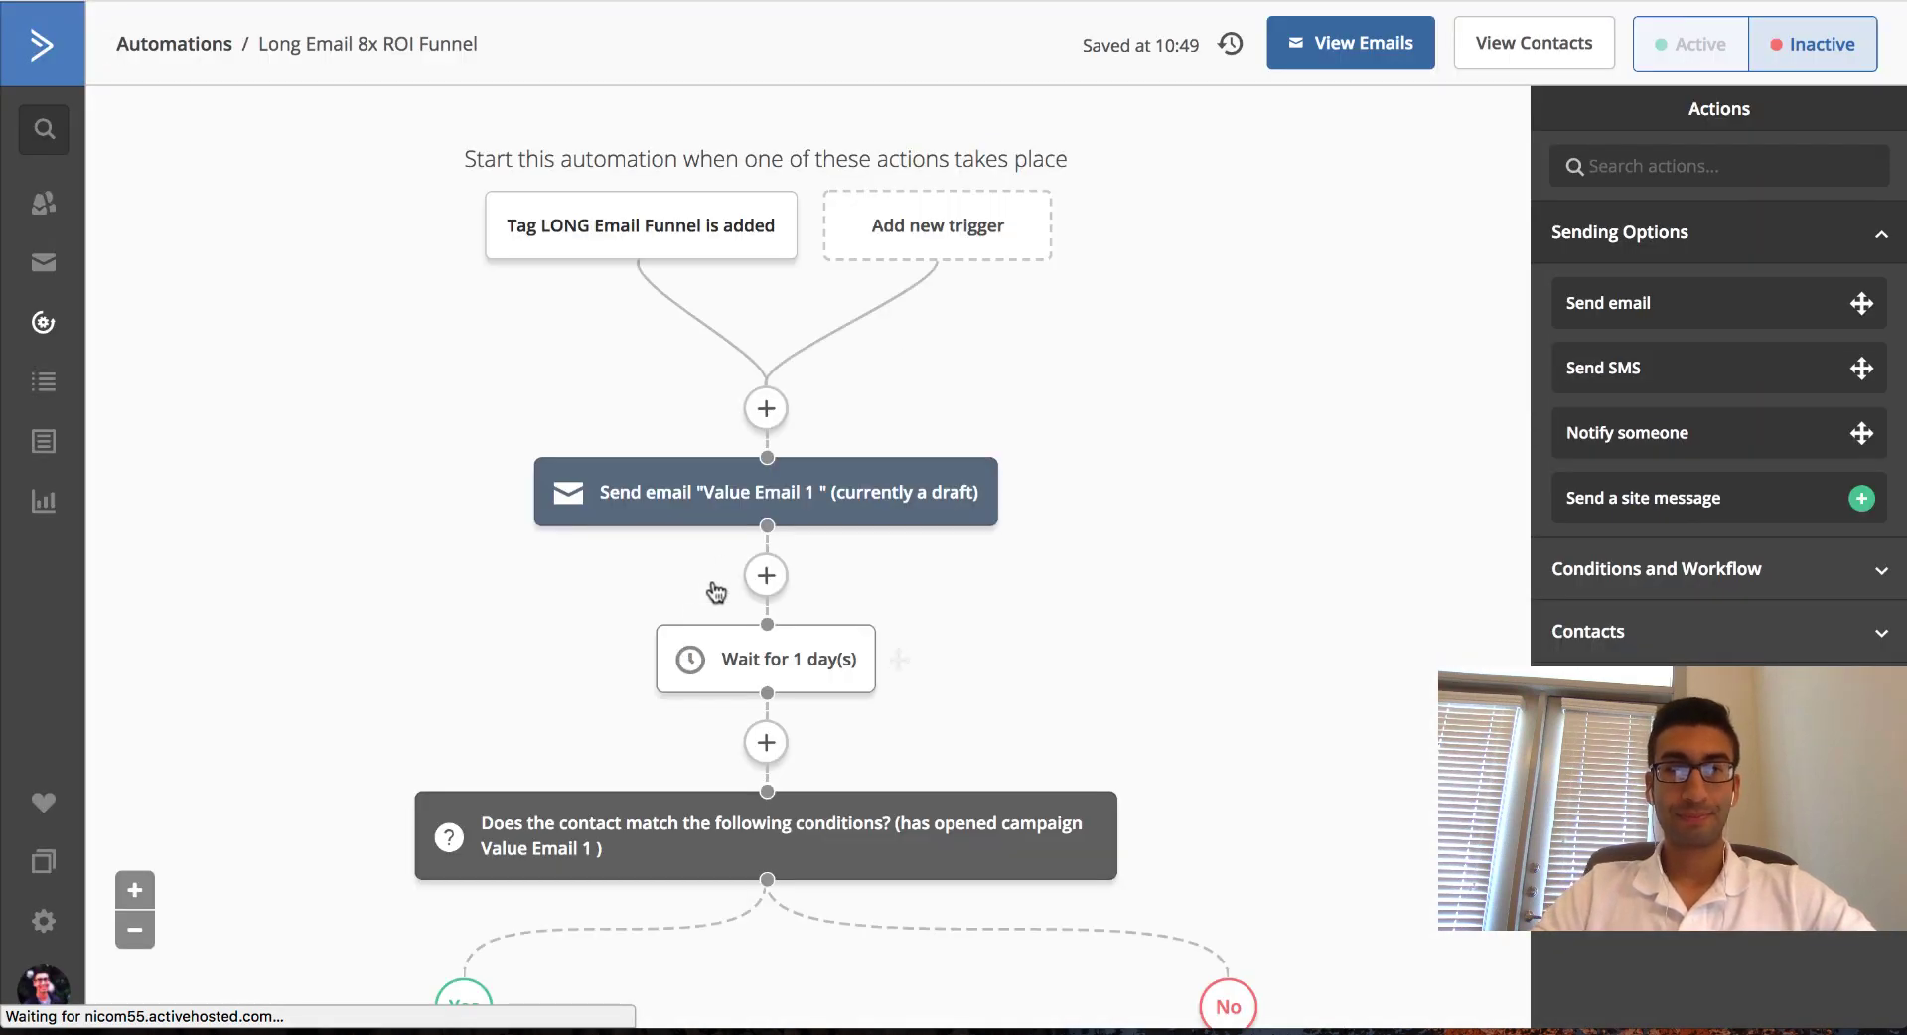
scroll(1337, 472, down, 10)
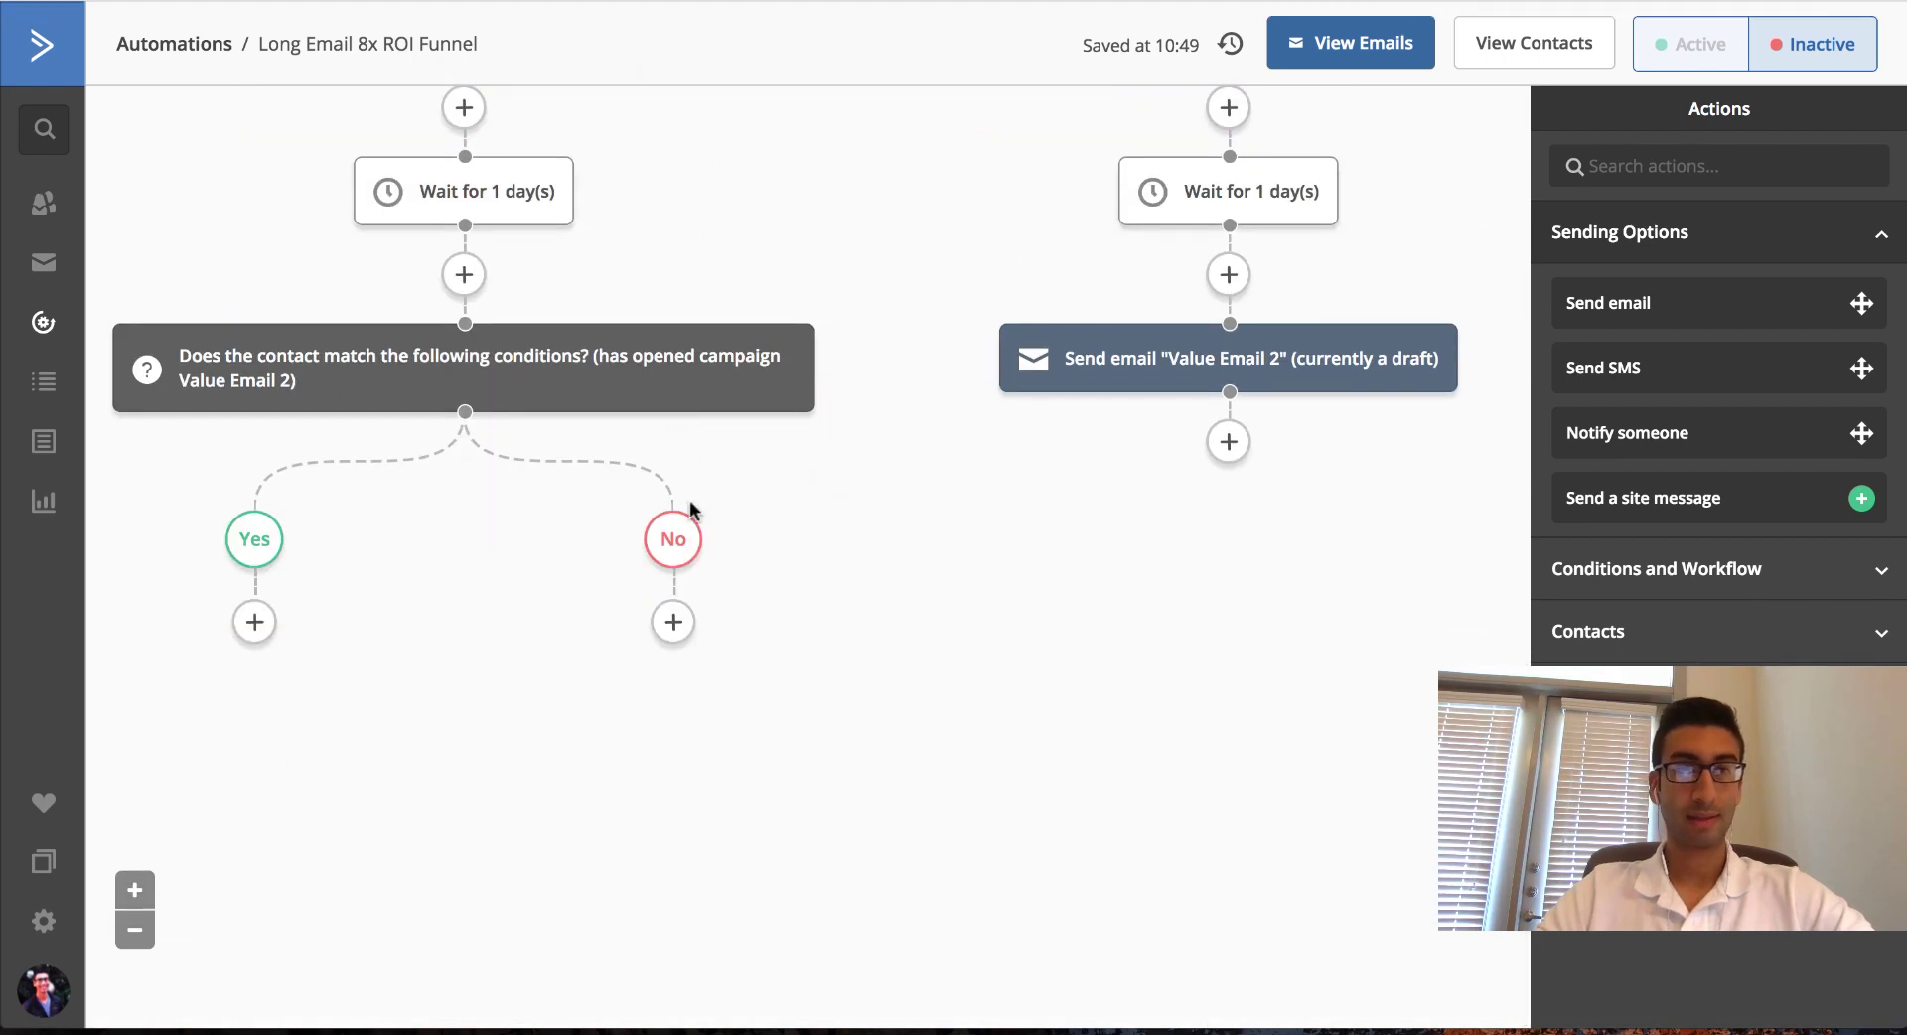
click(673, 622)
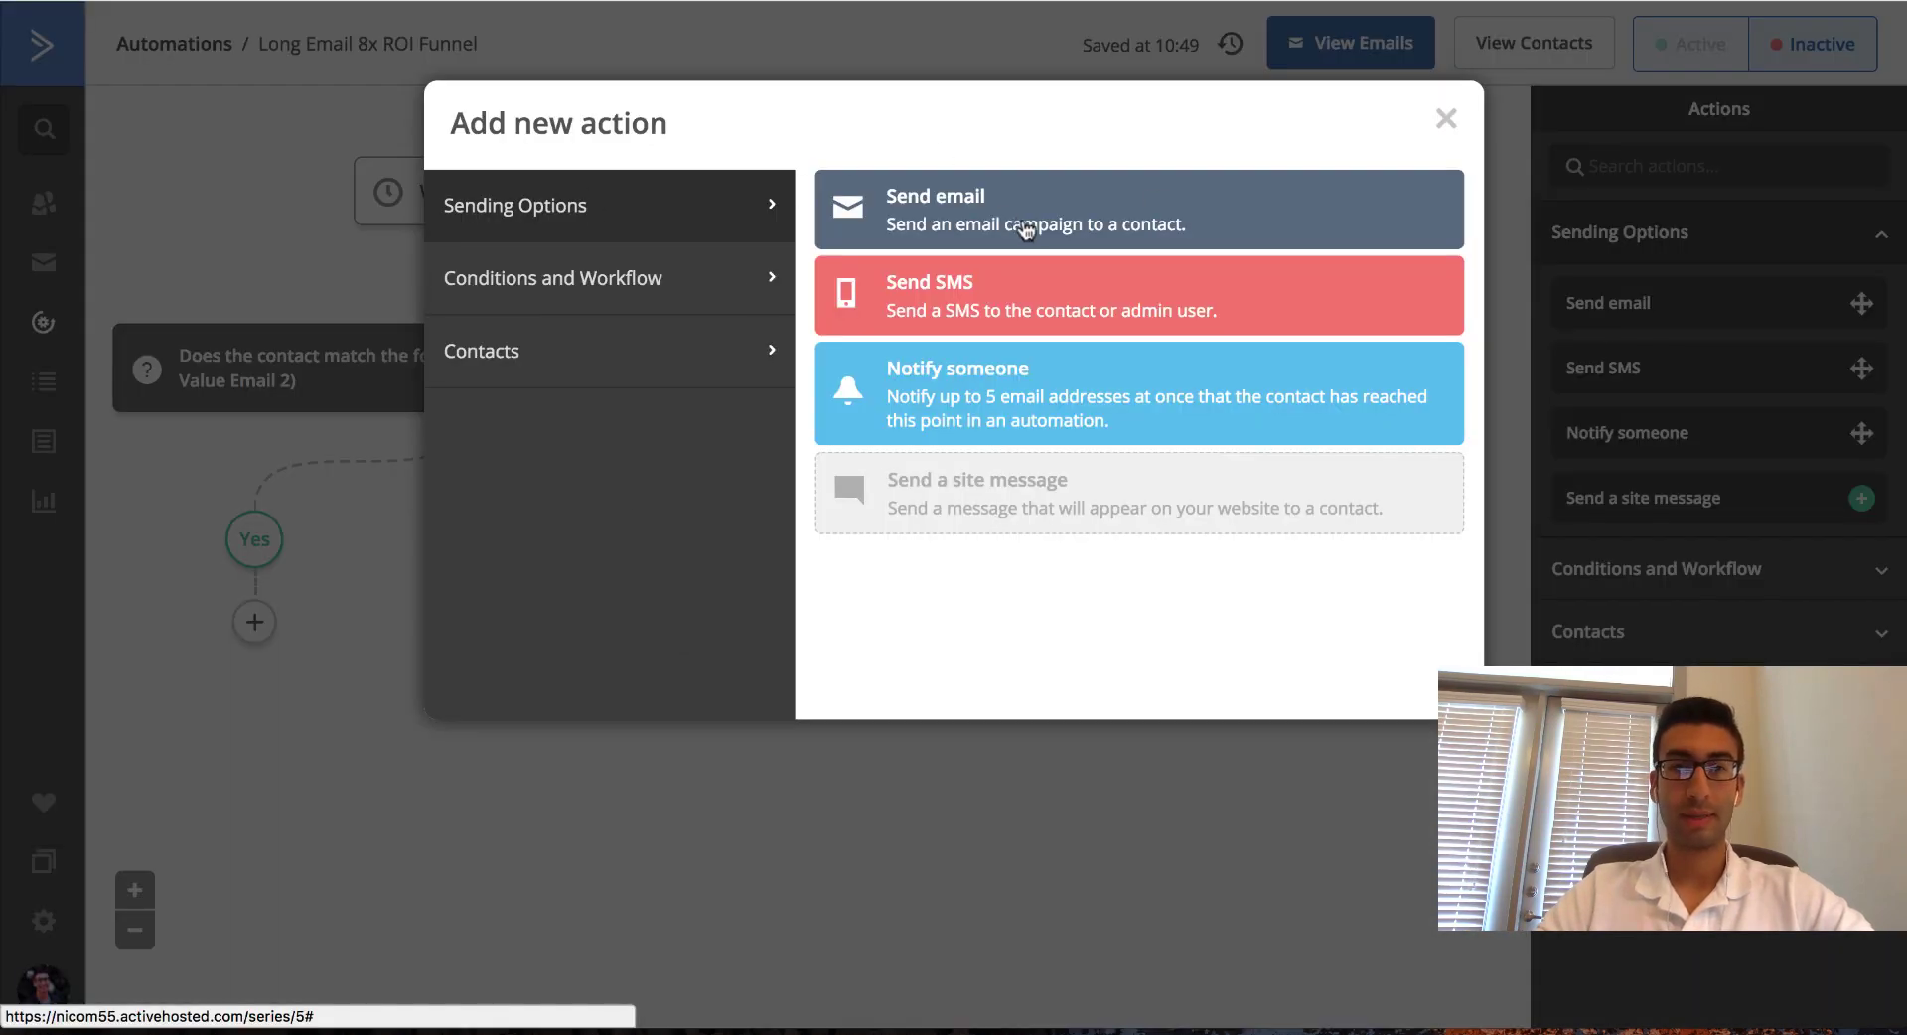
click(1112, 194)
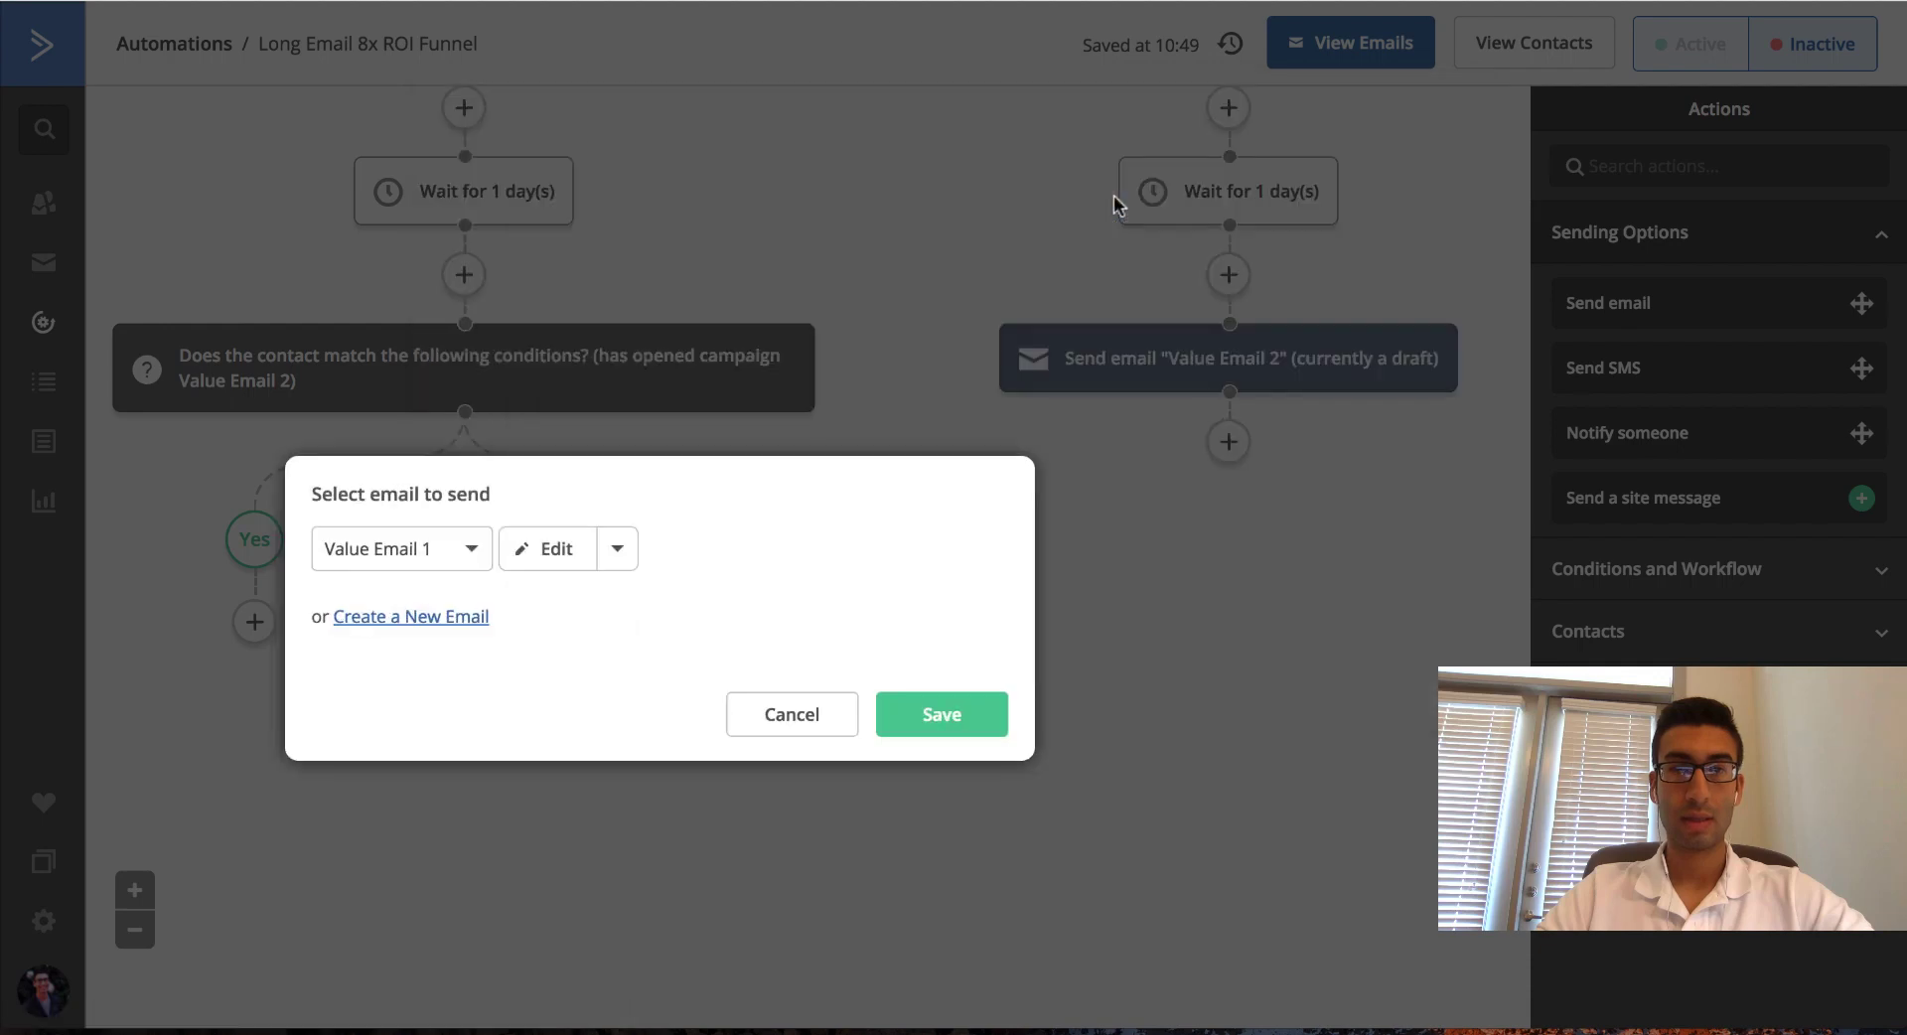
click(490, 552)
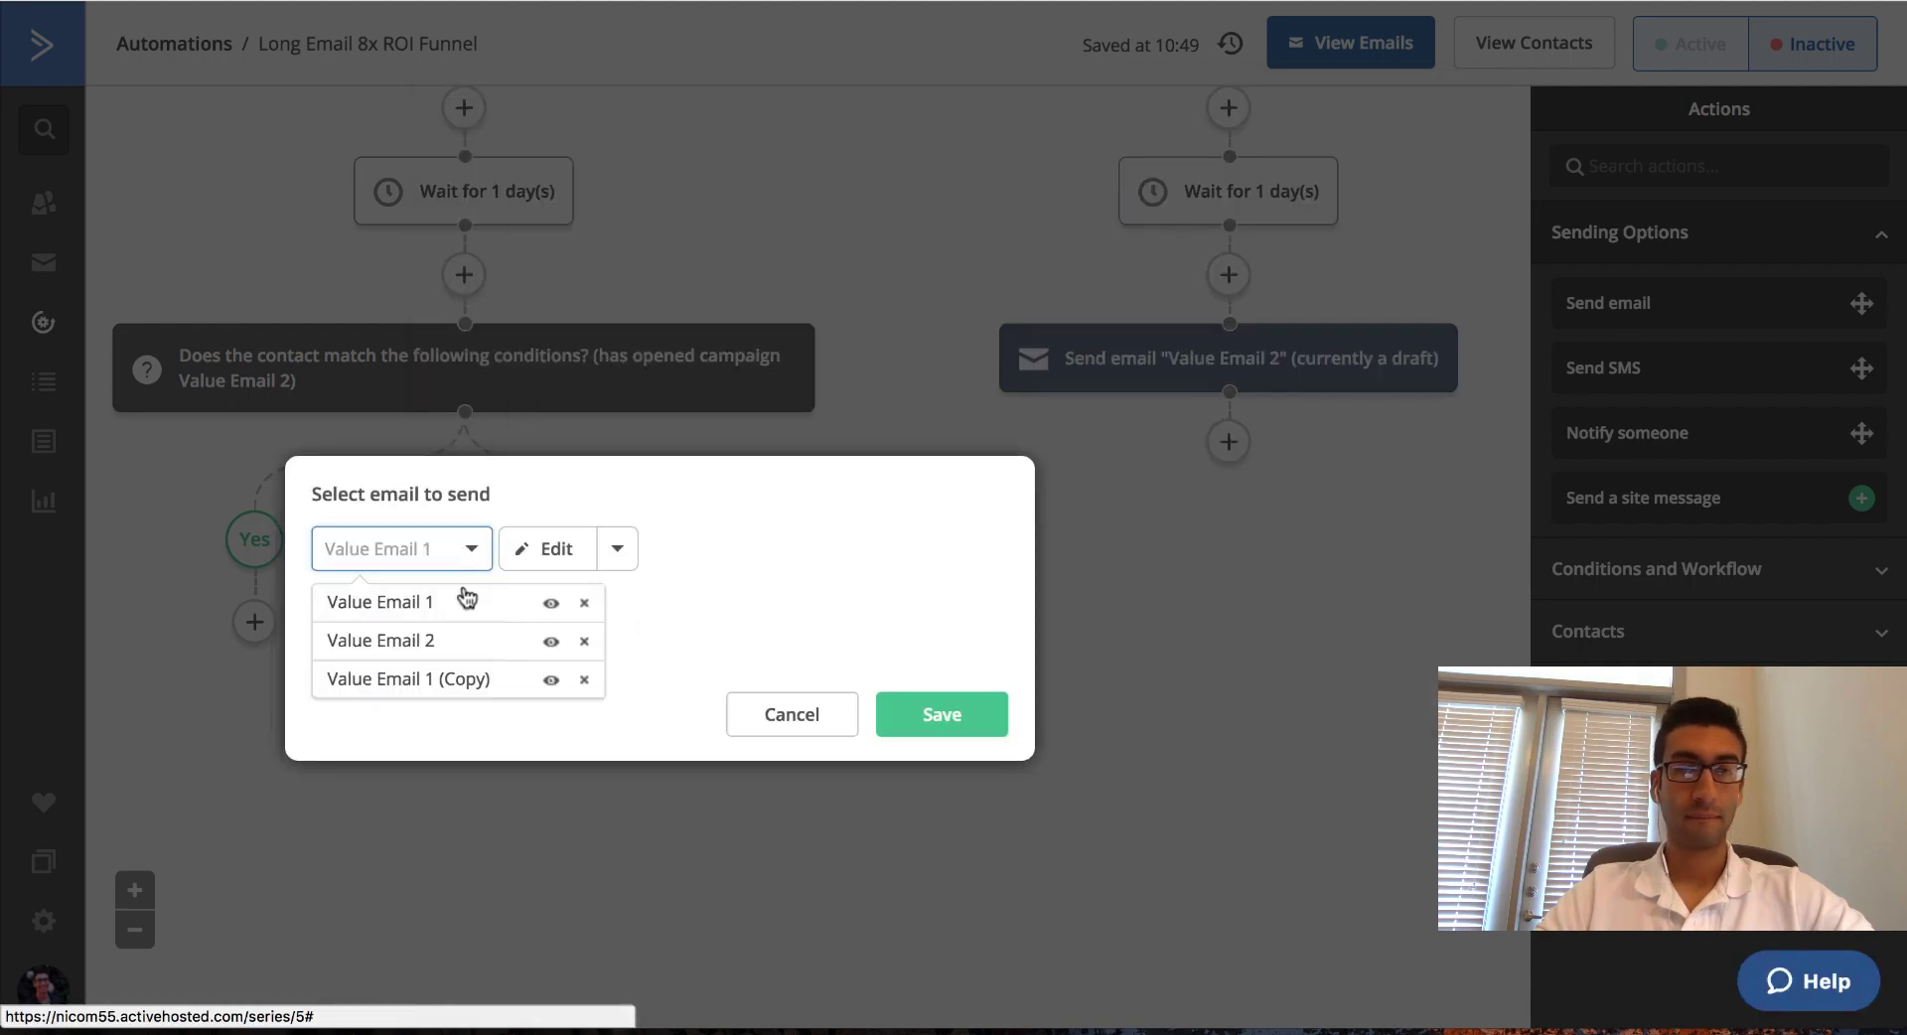
click(486, 645)
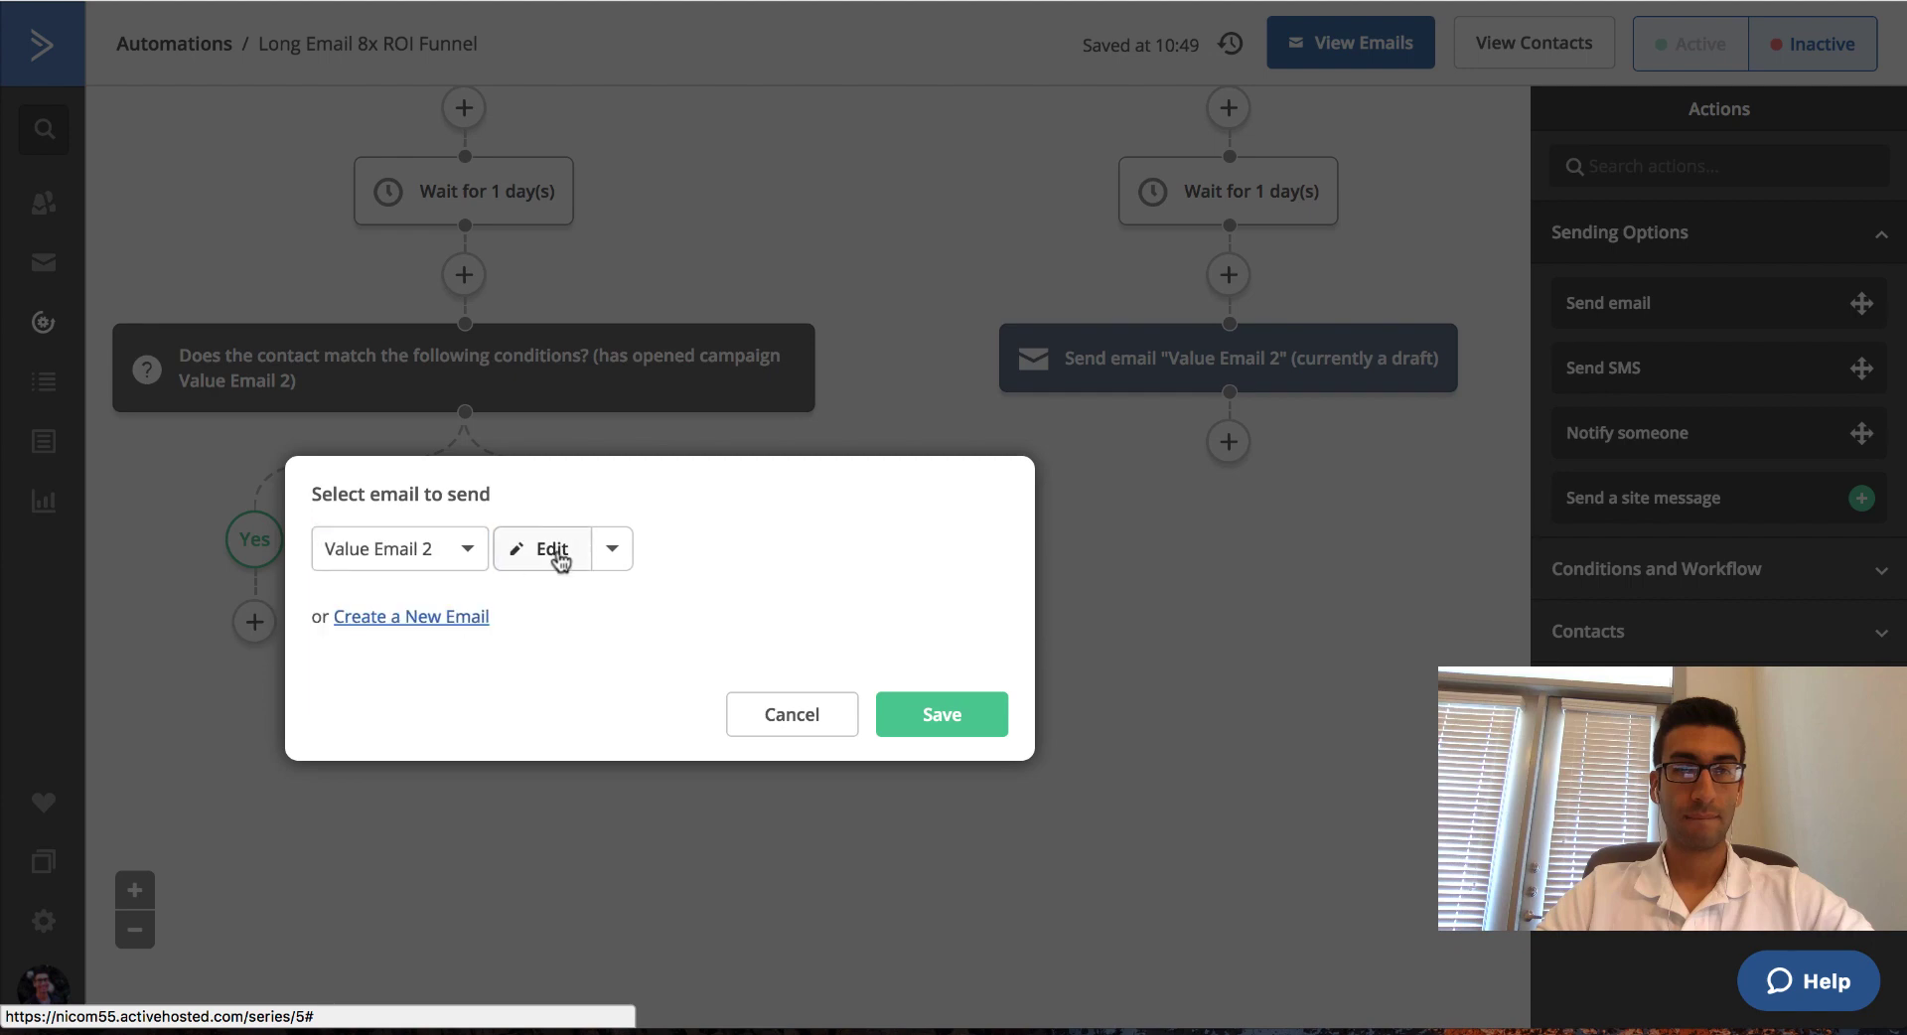
click(572, 561)
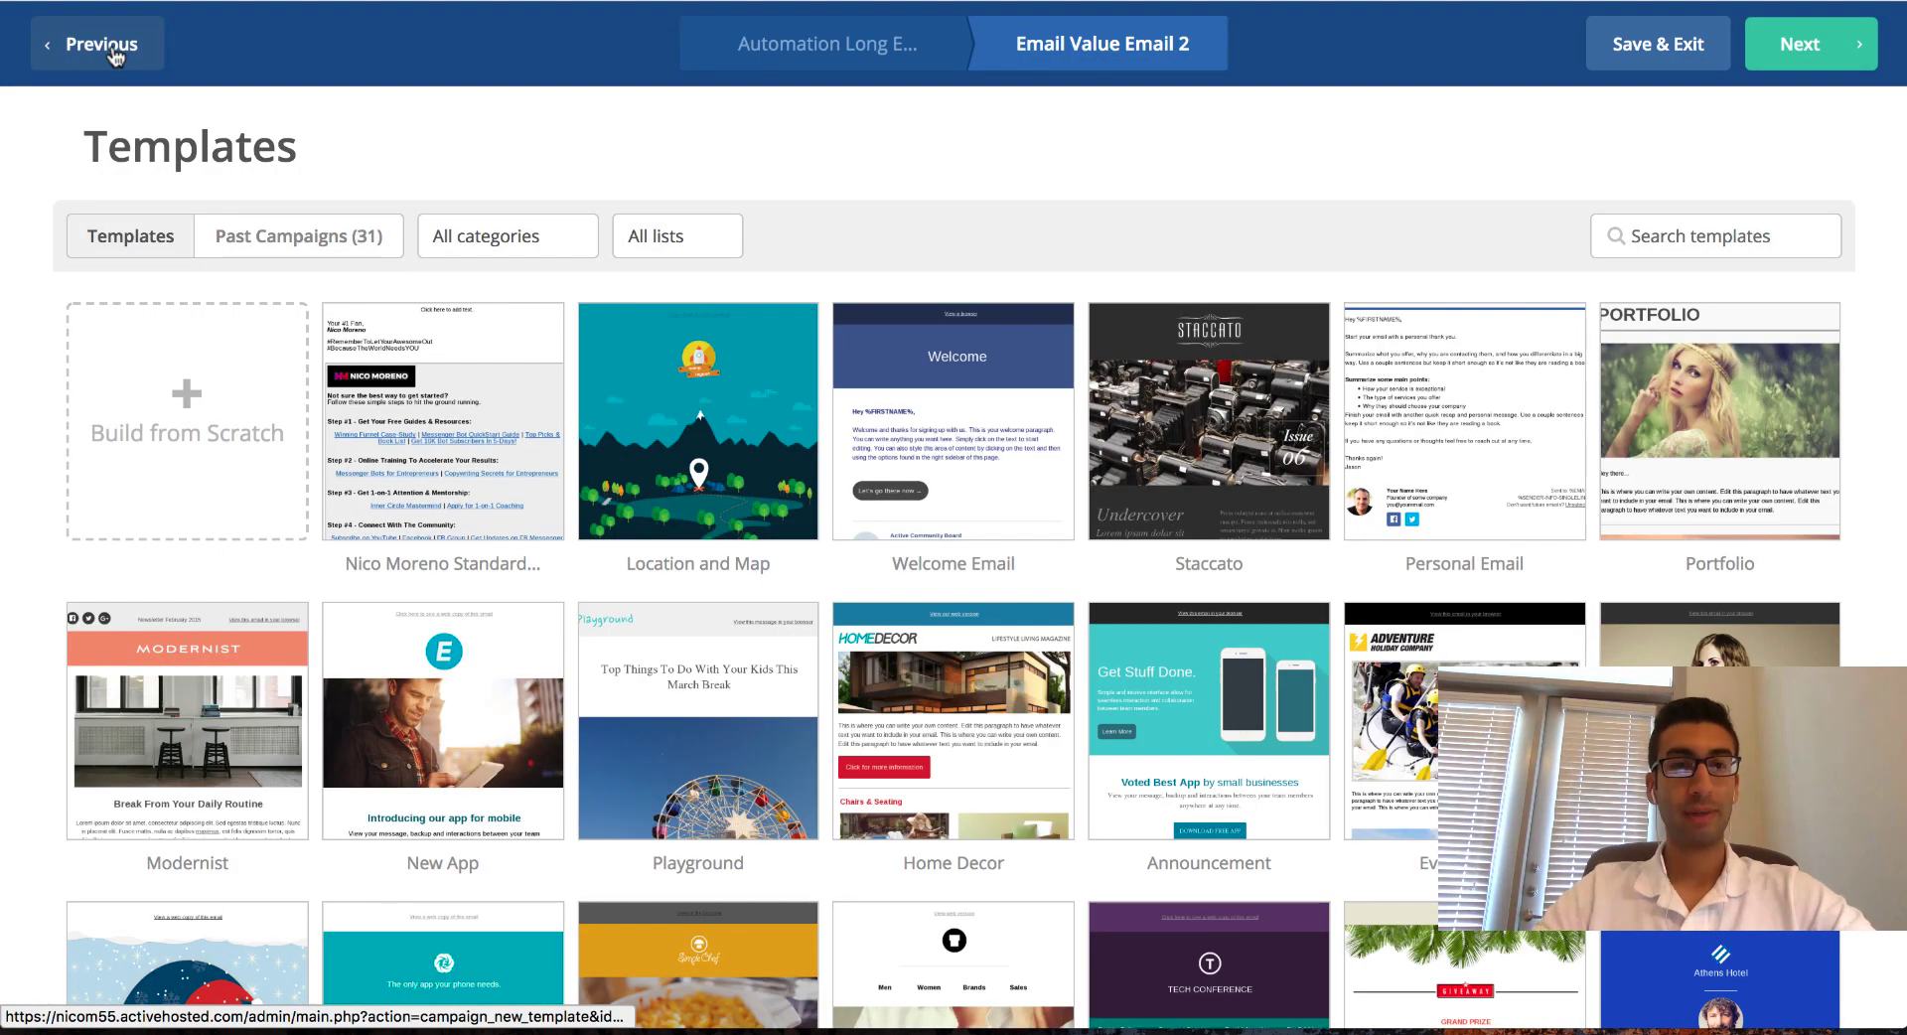
click(115, 57)
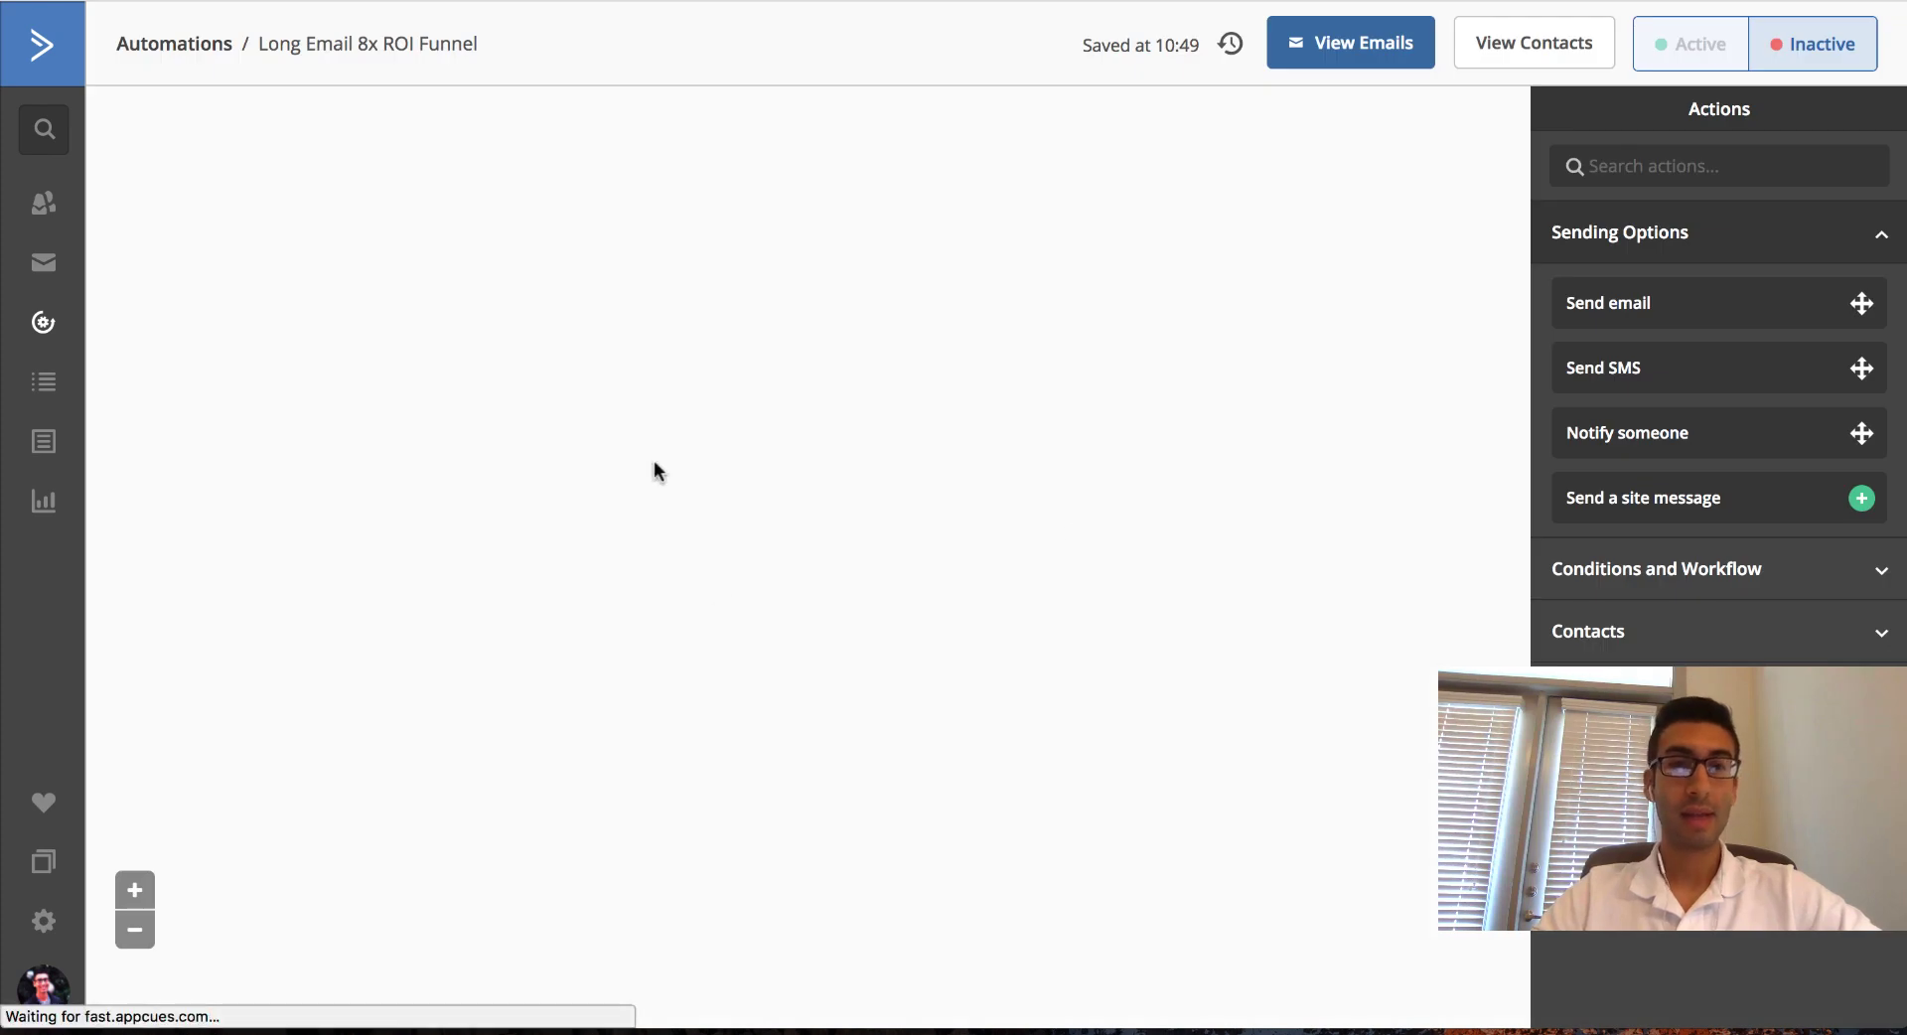
scroll(1090, 517, down, 10)
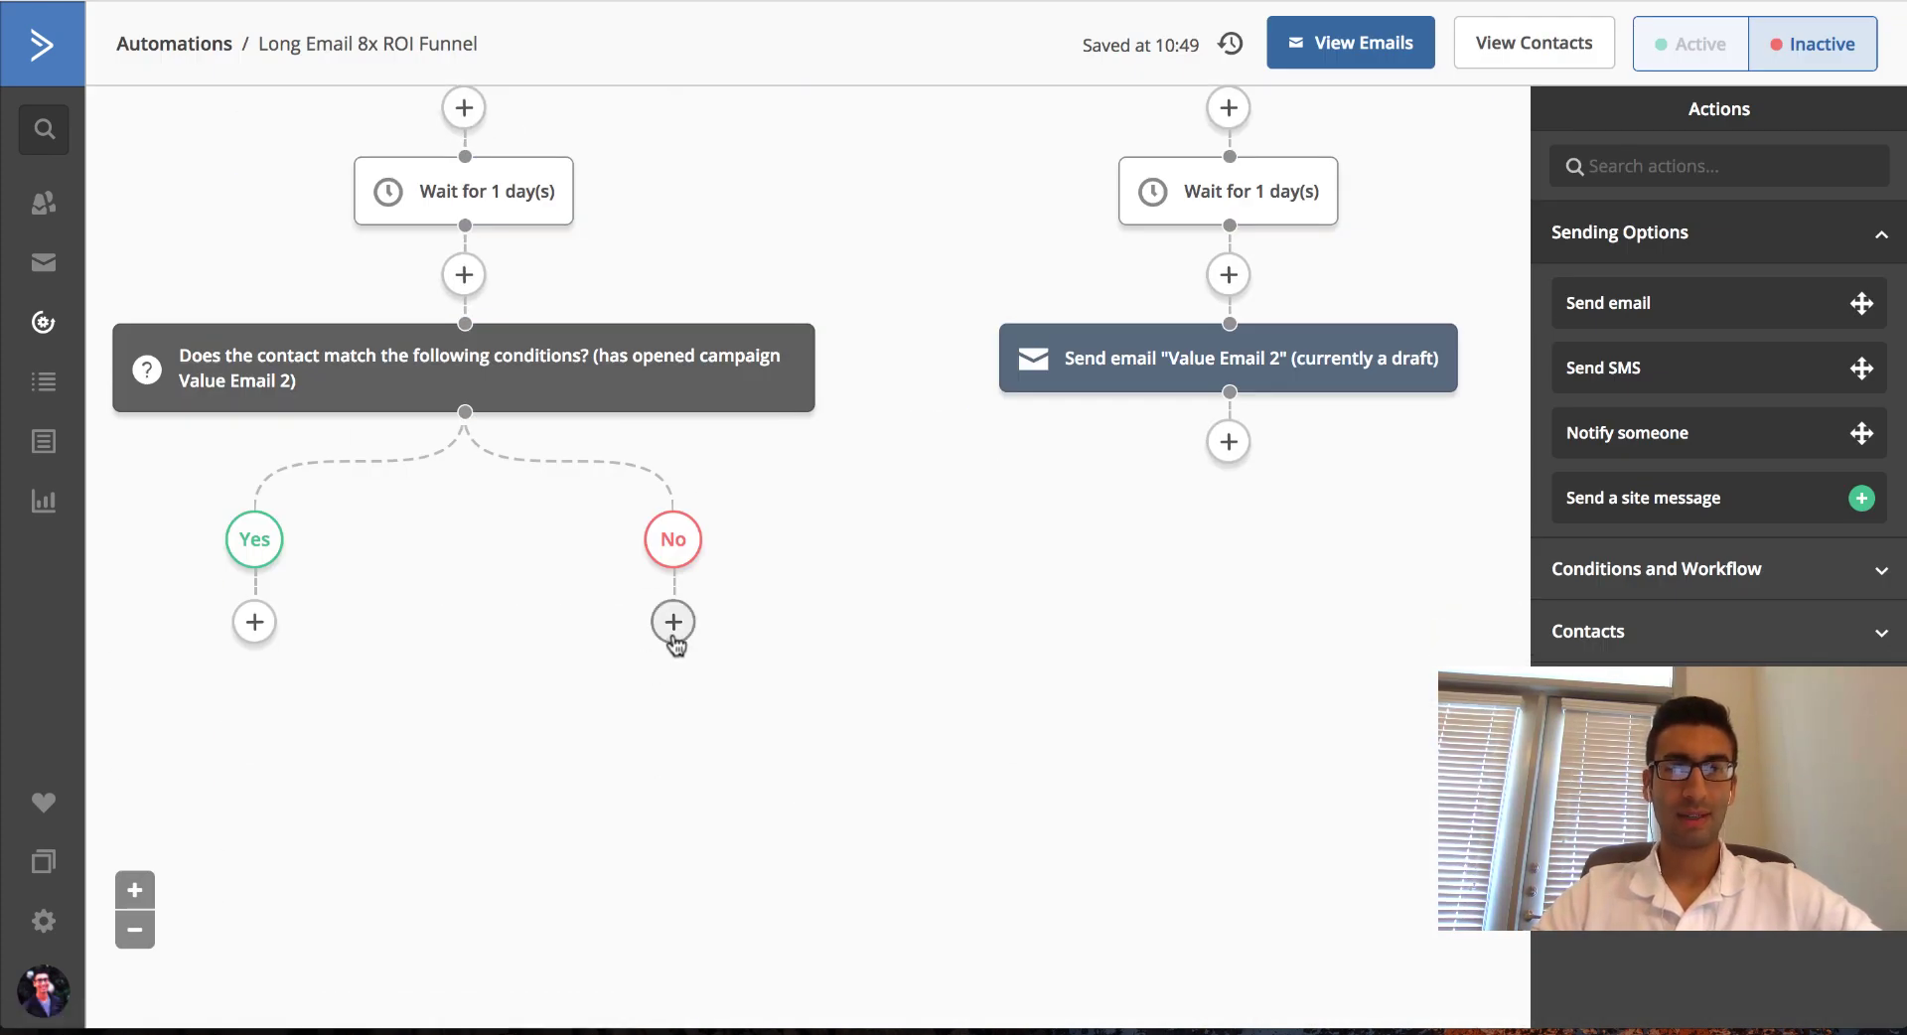
click(673, 622)
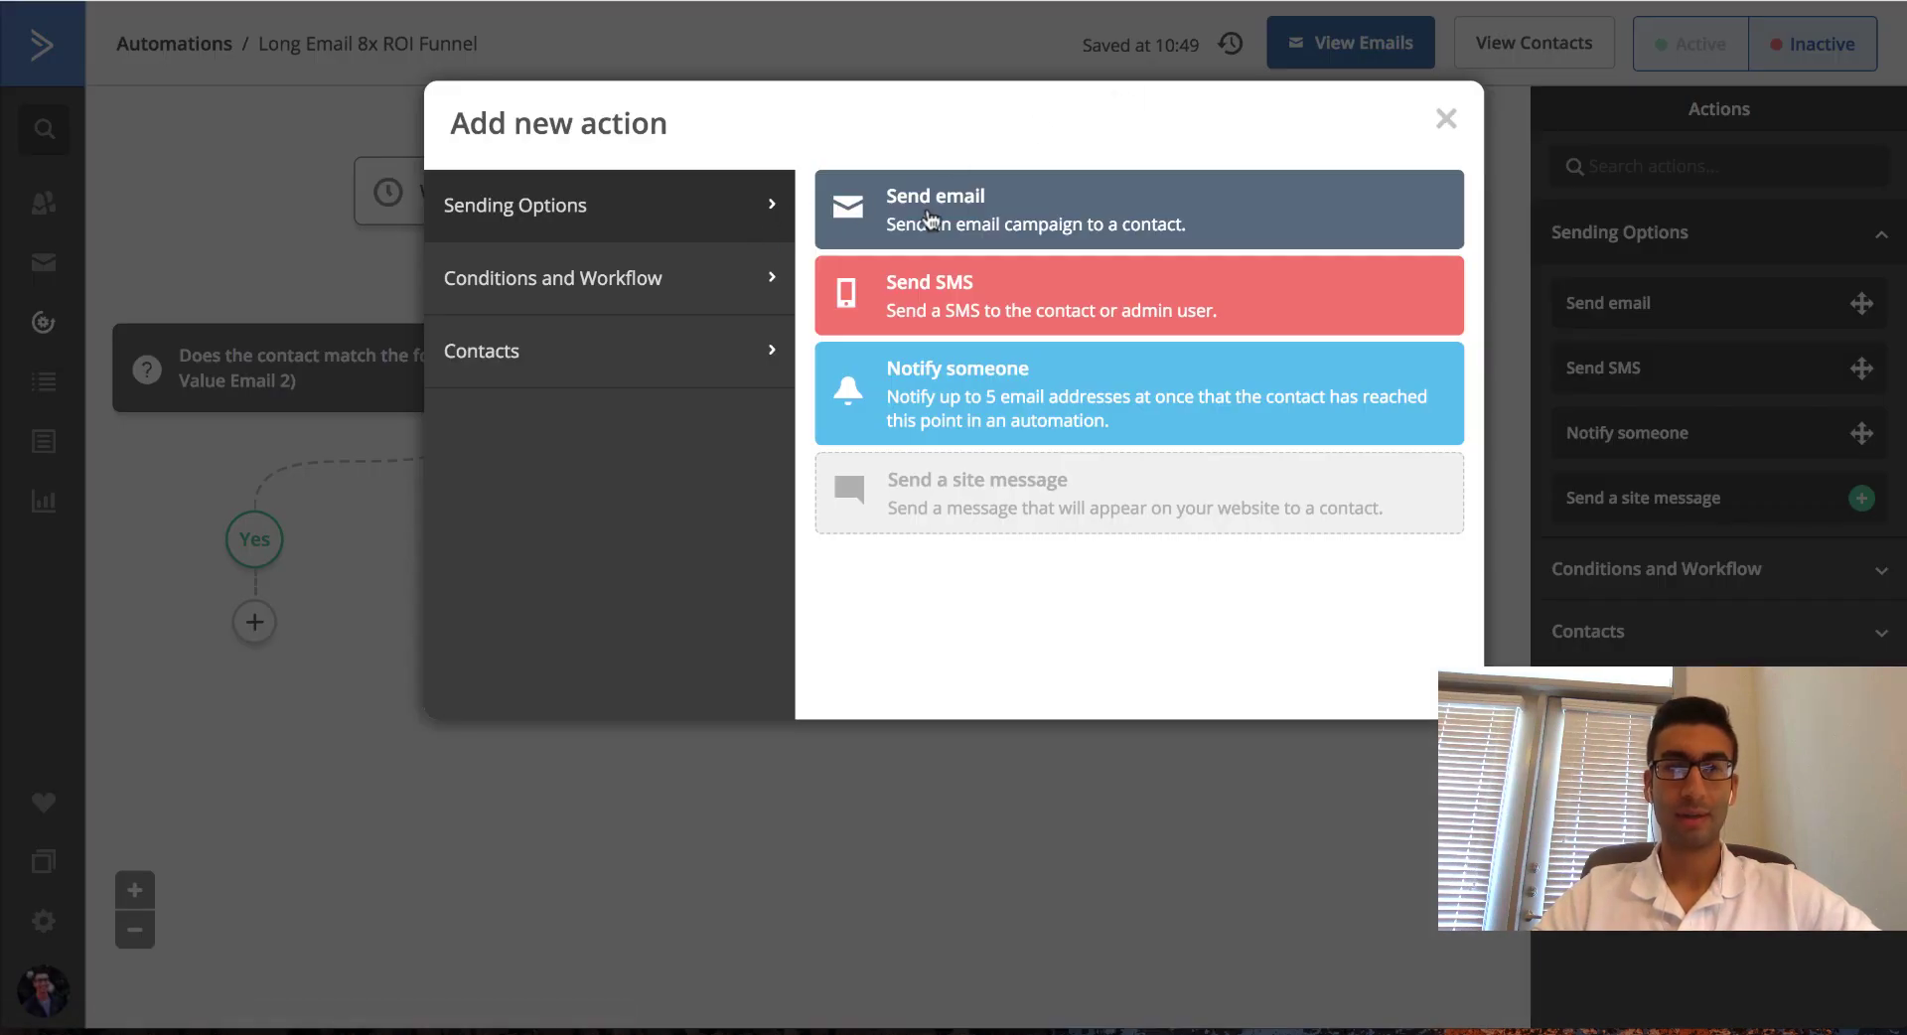
click(930, 218)
click(460, 552)
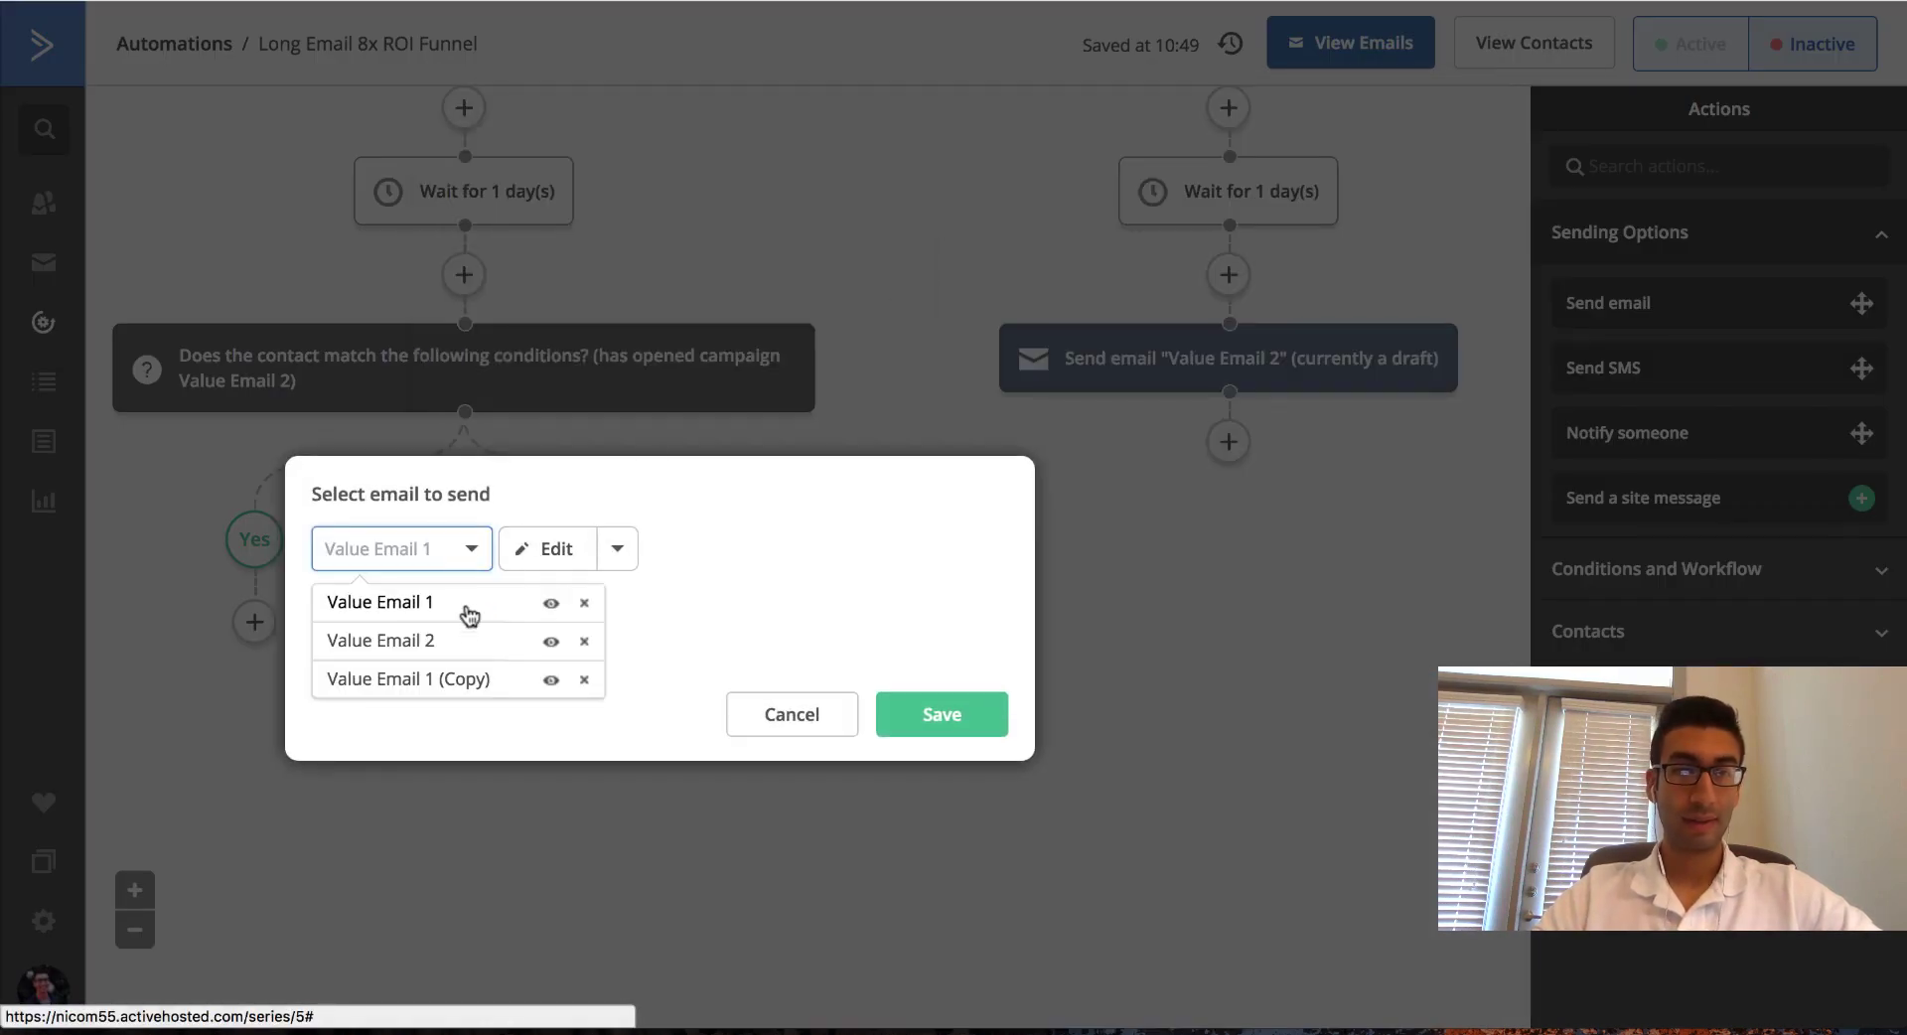
click(468, 641)
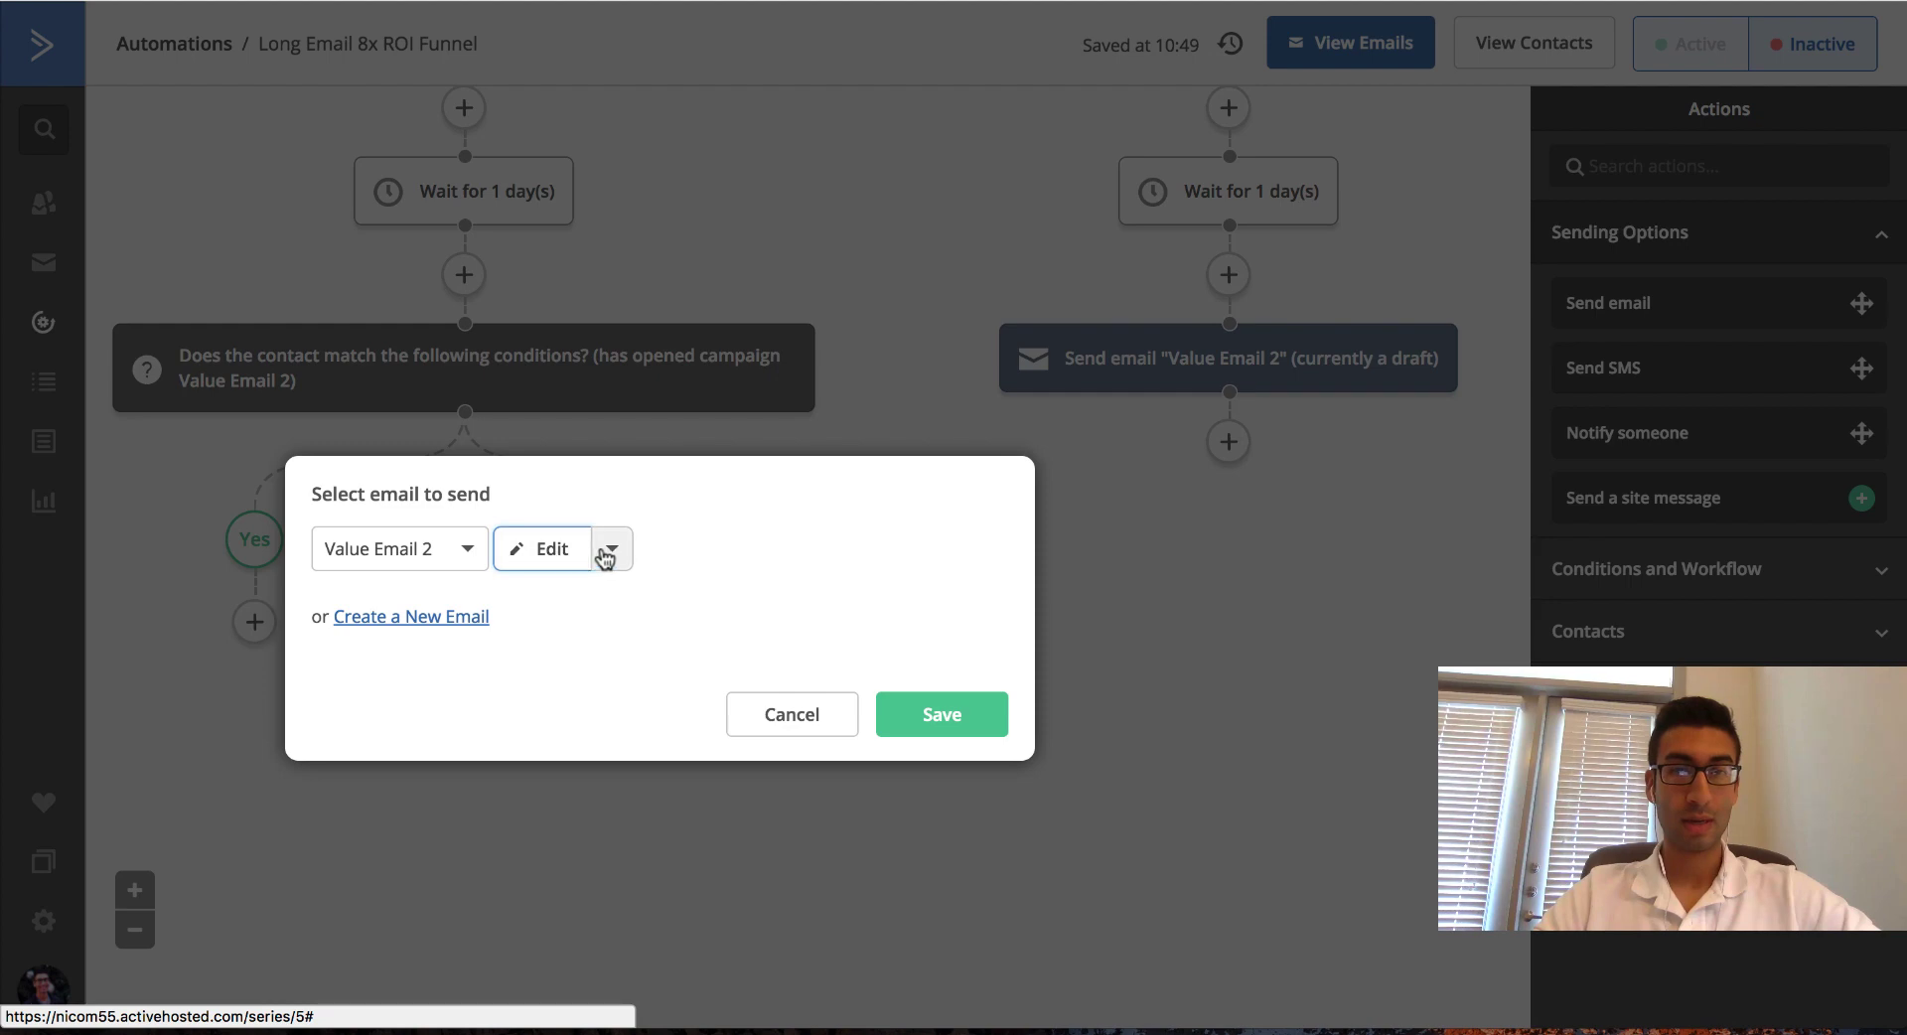
click(610, 552)
click(609, 608)
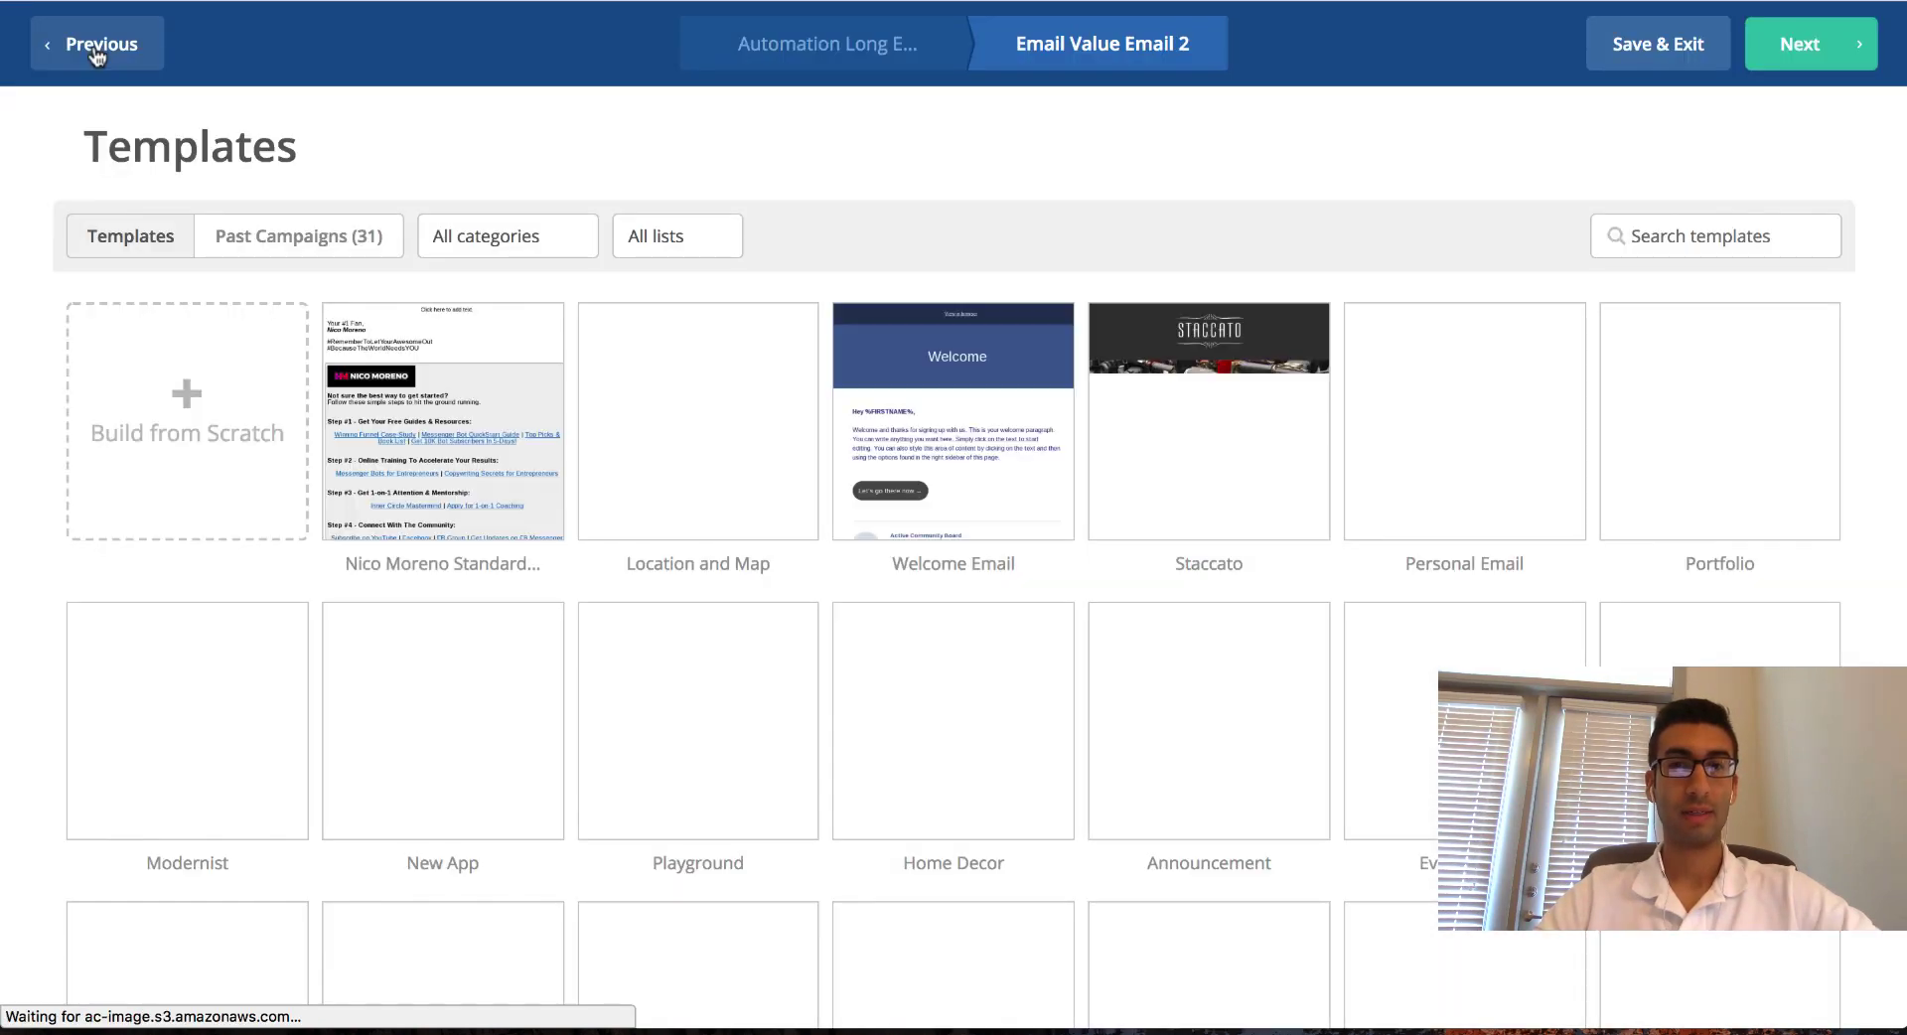
click(96, 48)
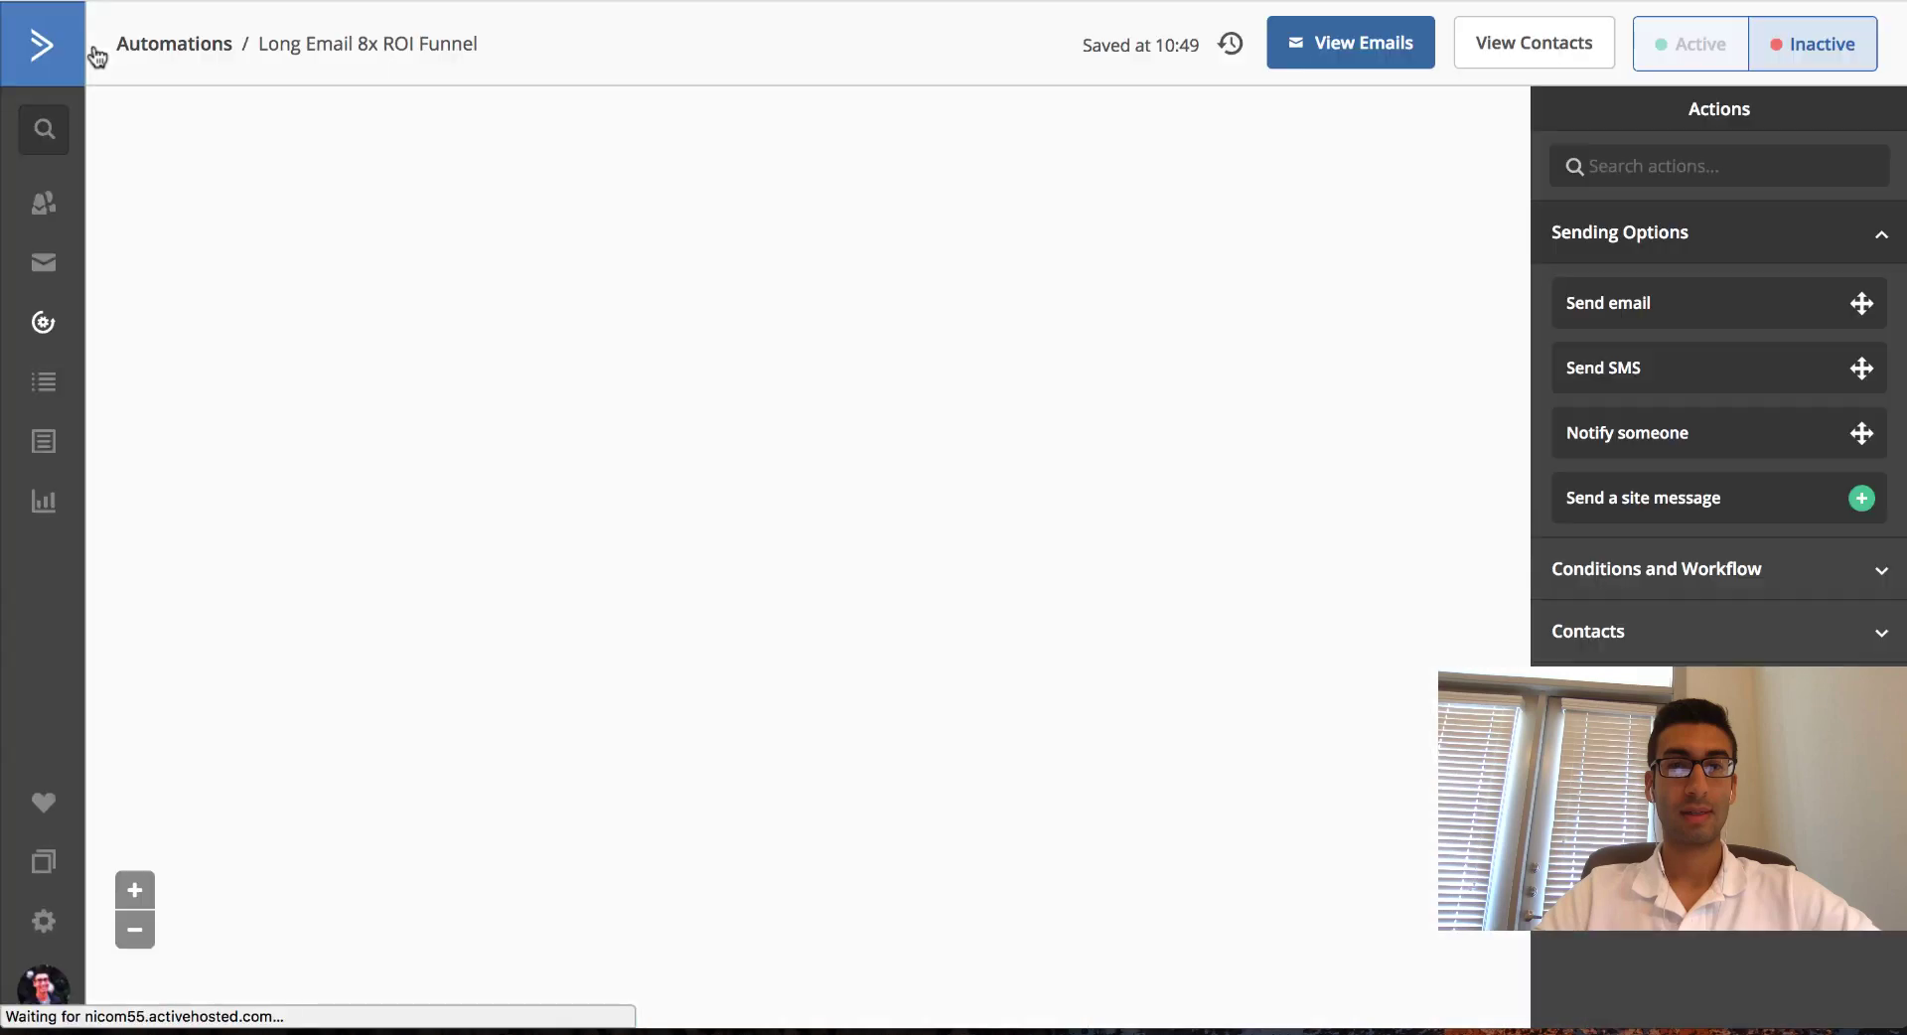
Add a send email action using a copy of "Value Email 2" in the No branch of the "Value Email 2" opened condition.
scroll(685, 573, down, 10)
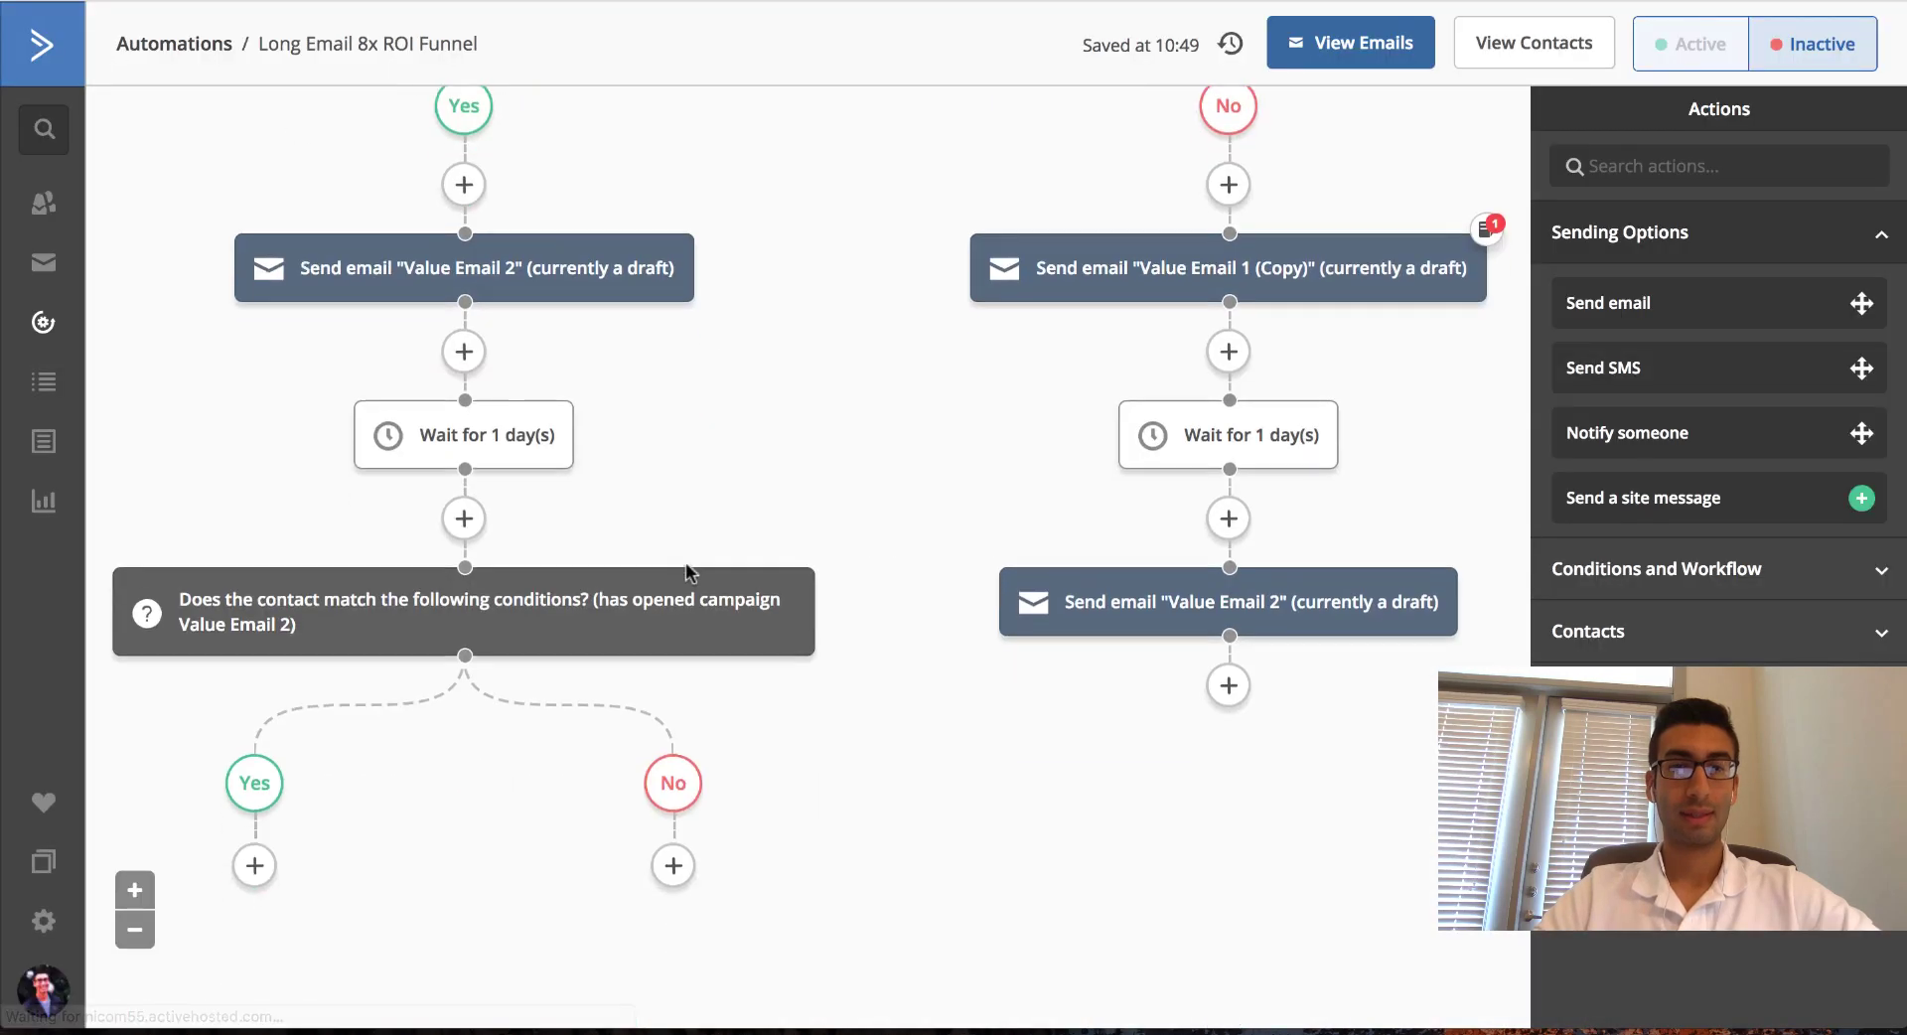
click(673, 619)
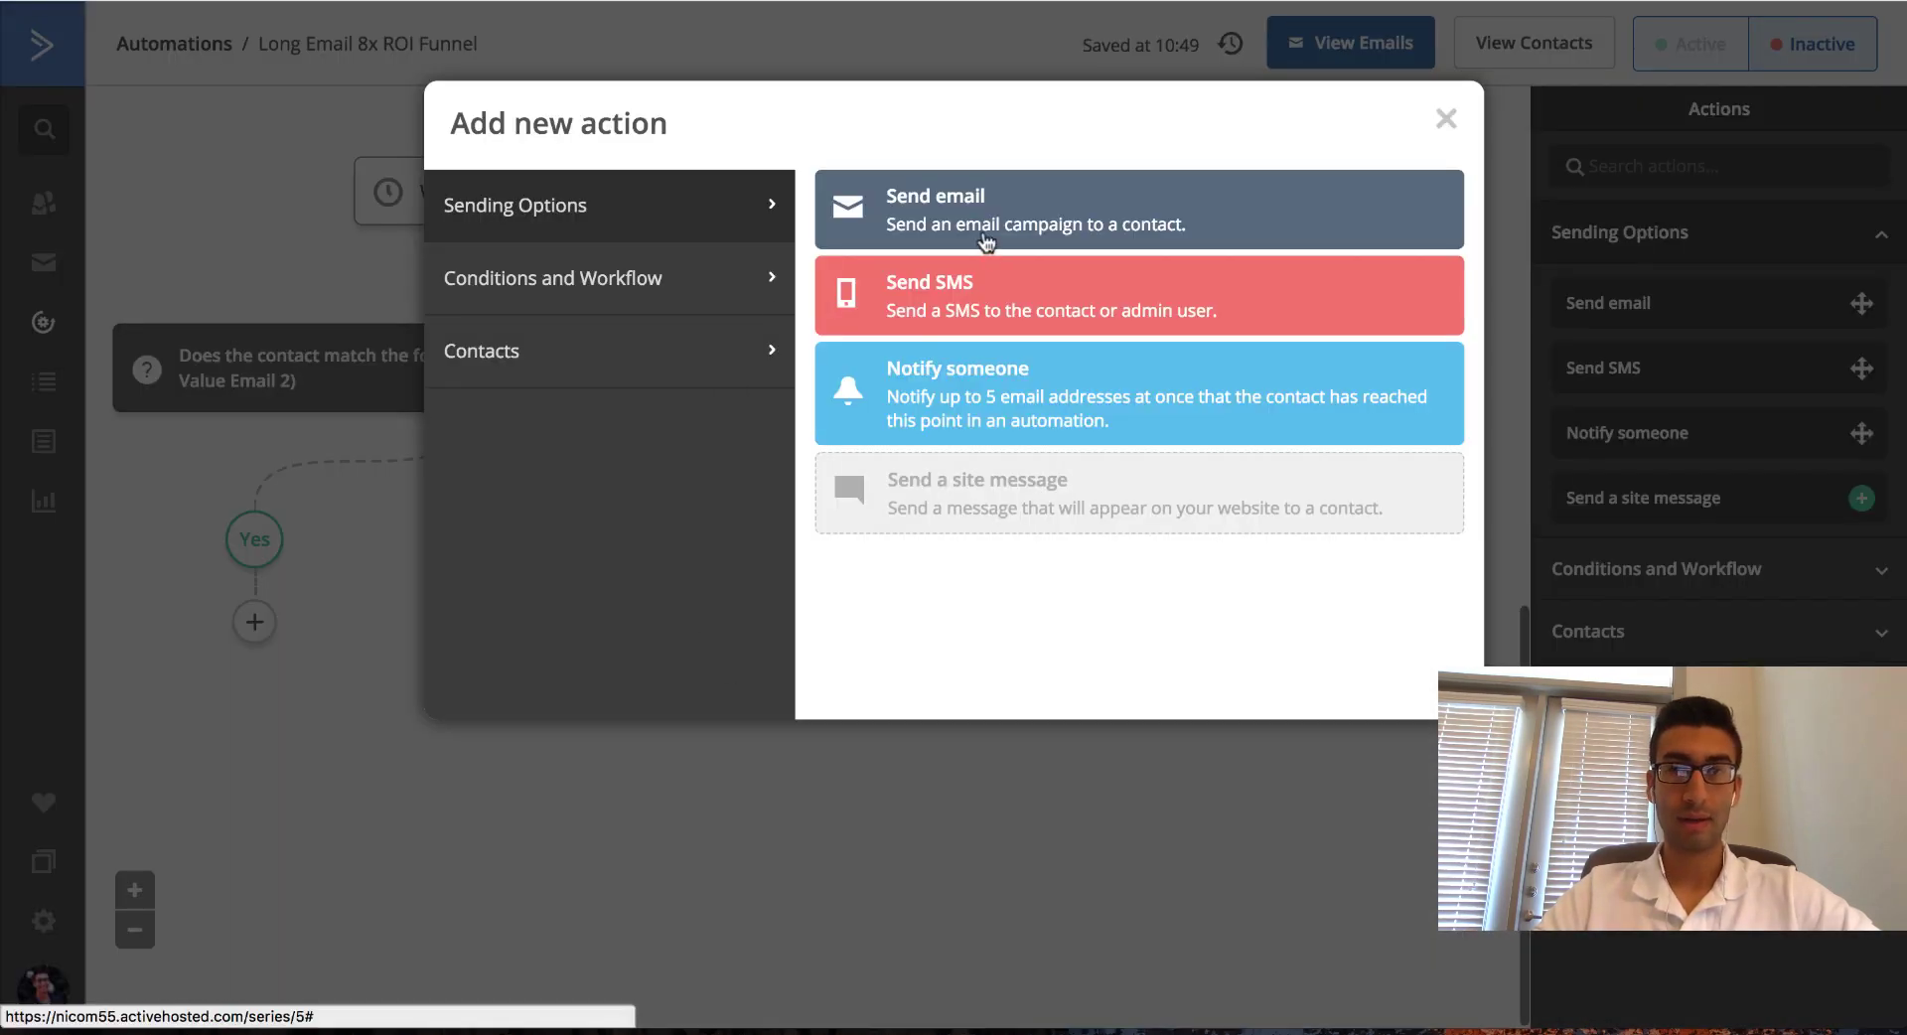
click(923, 199)
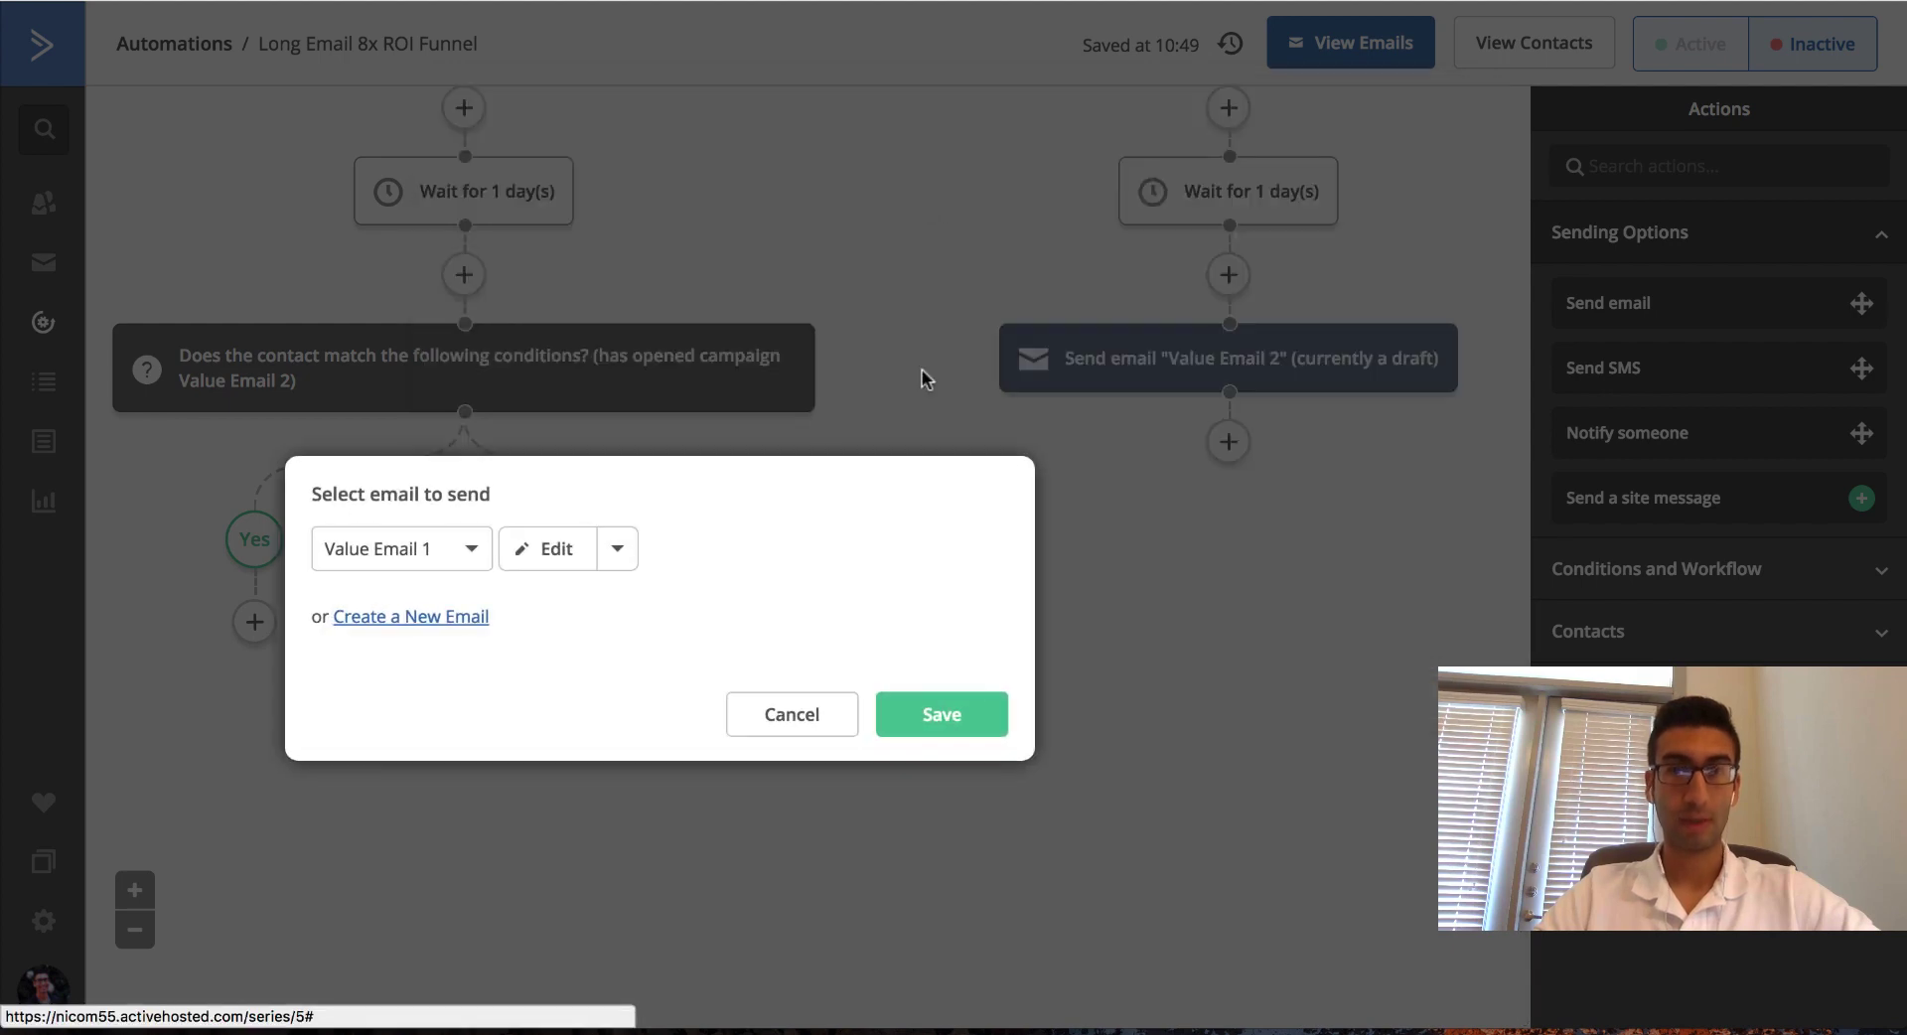
click(469, 547)
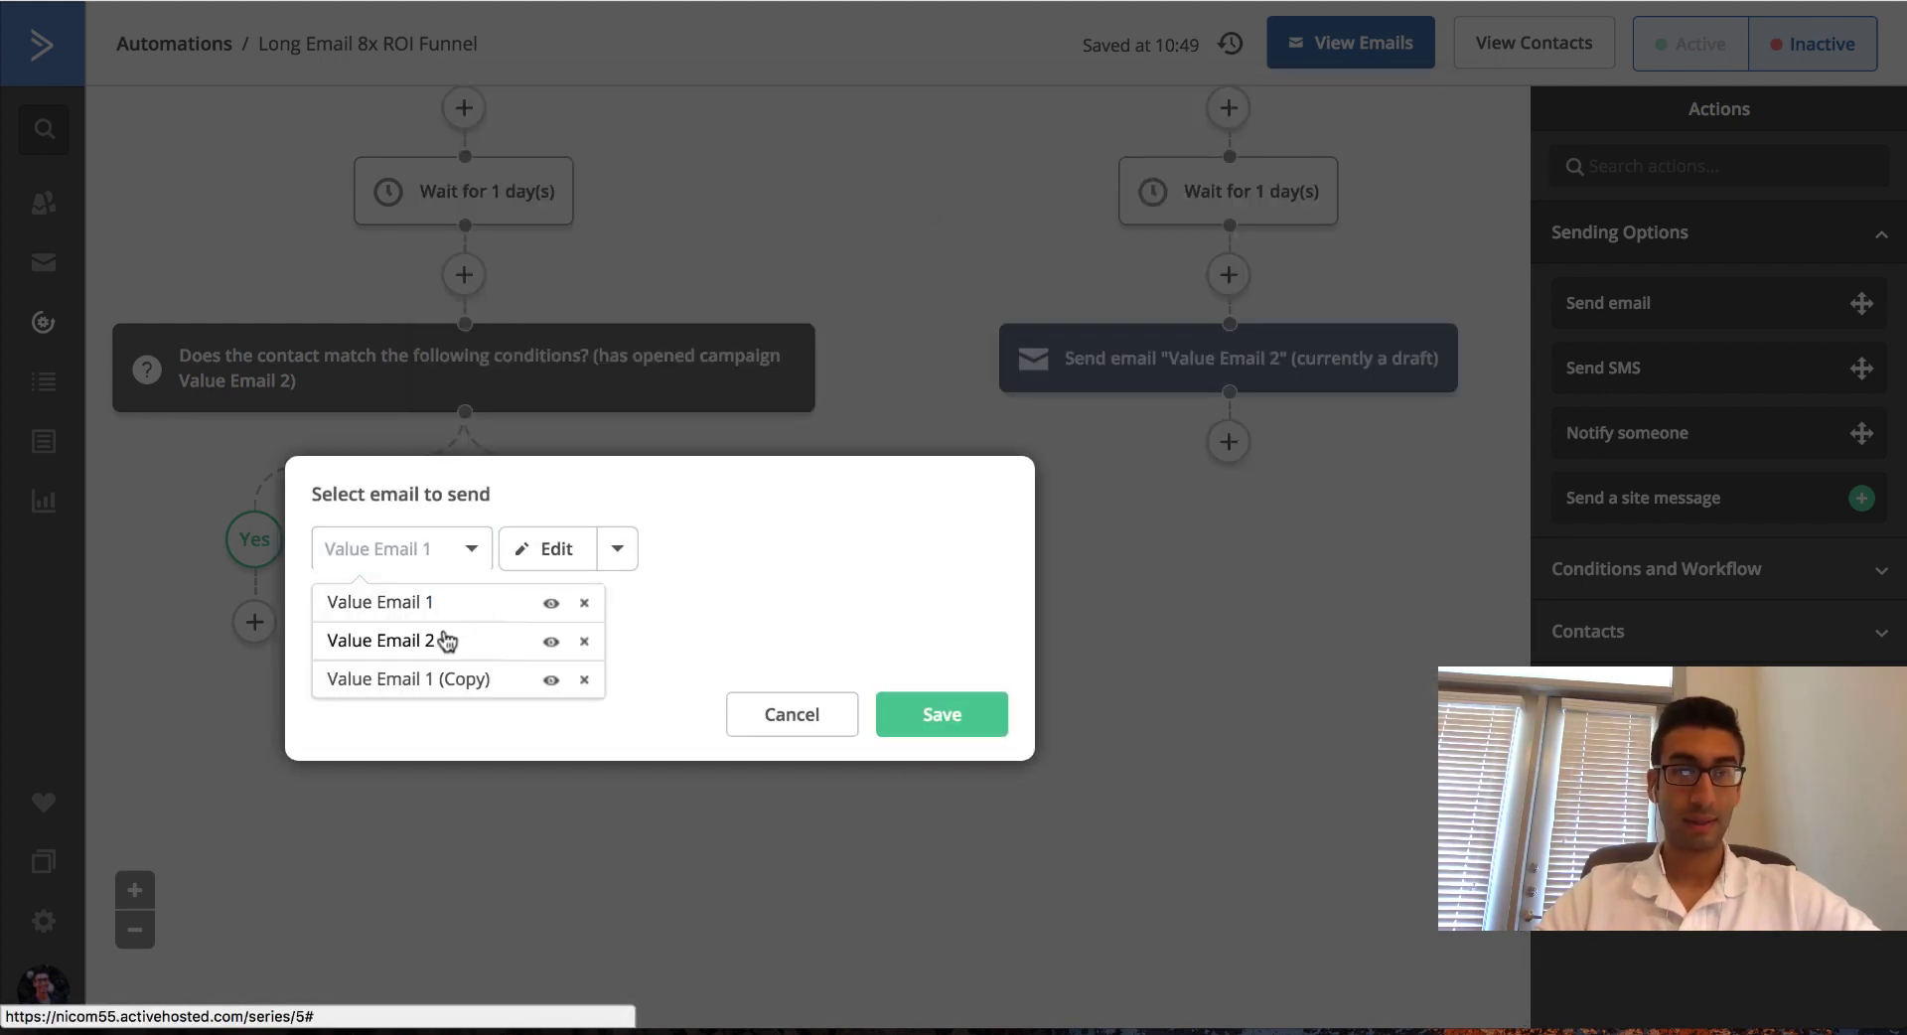
click(446, 638)
click(602, 560)
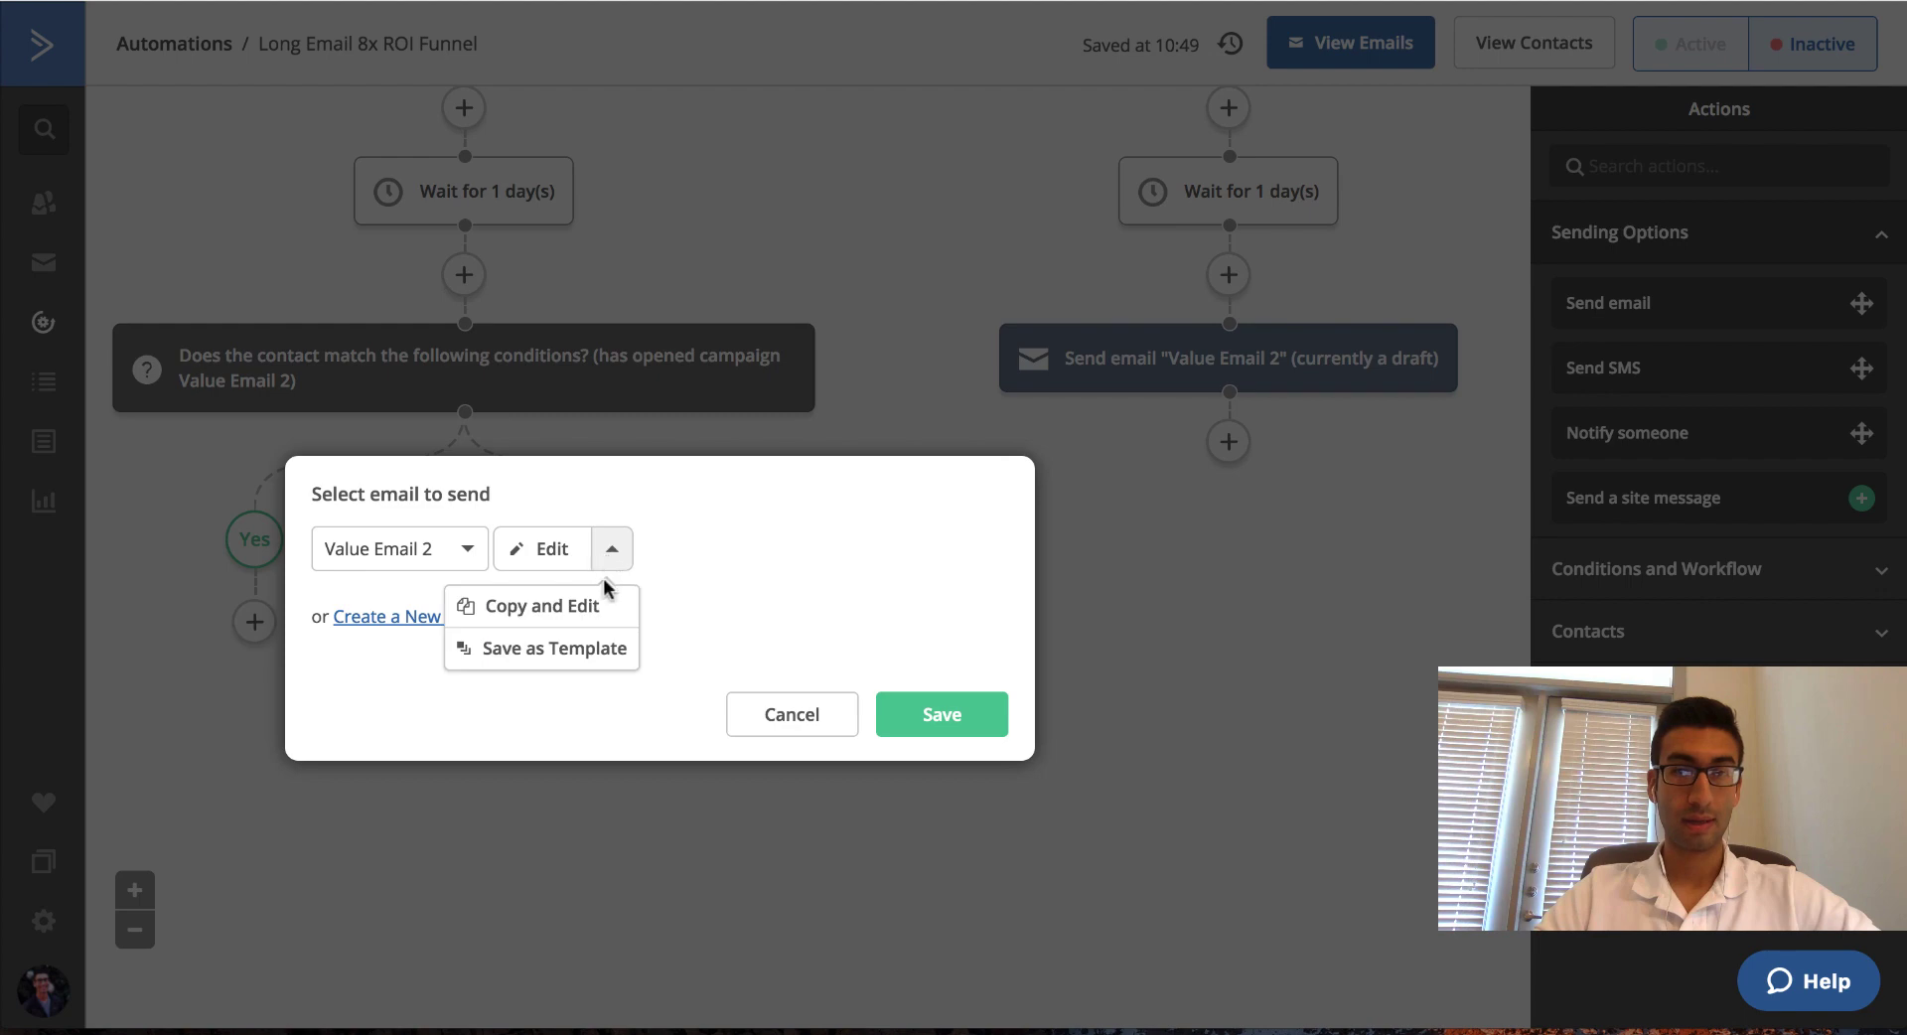
click(556, 608)
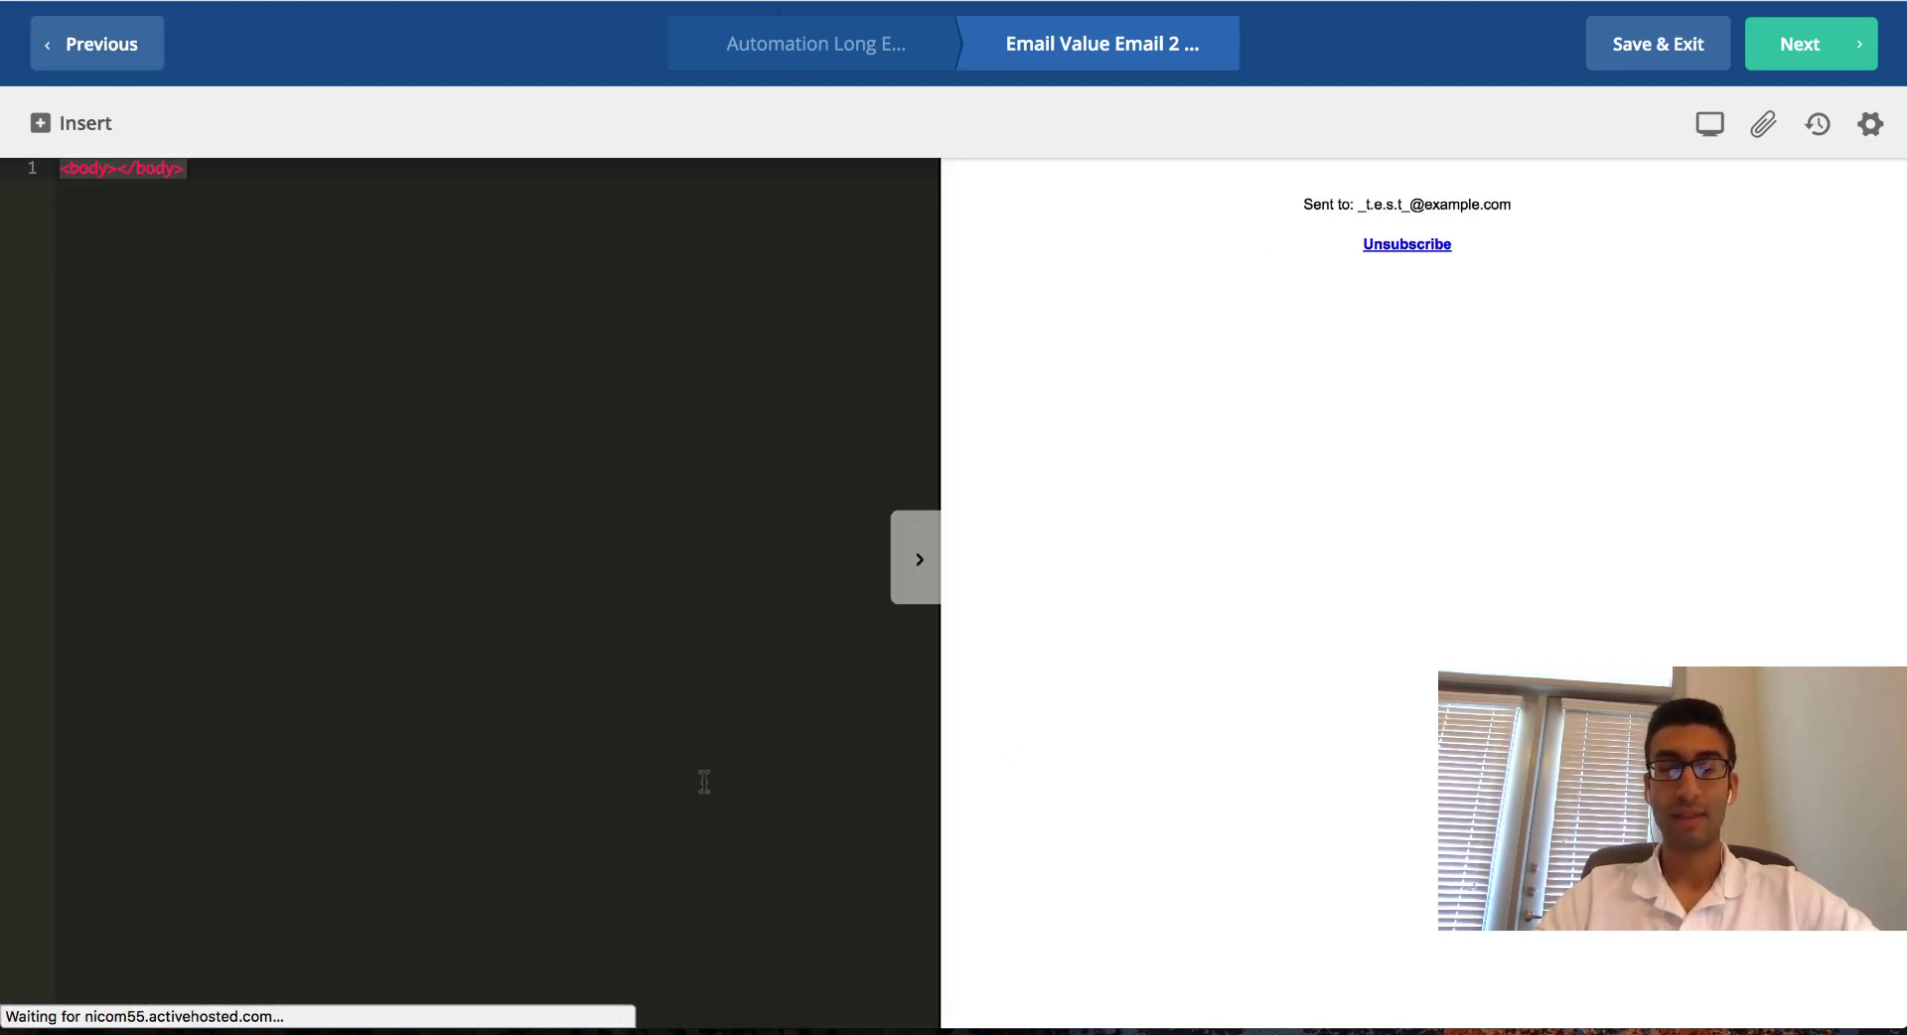
key(super+bracketleft)
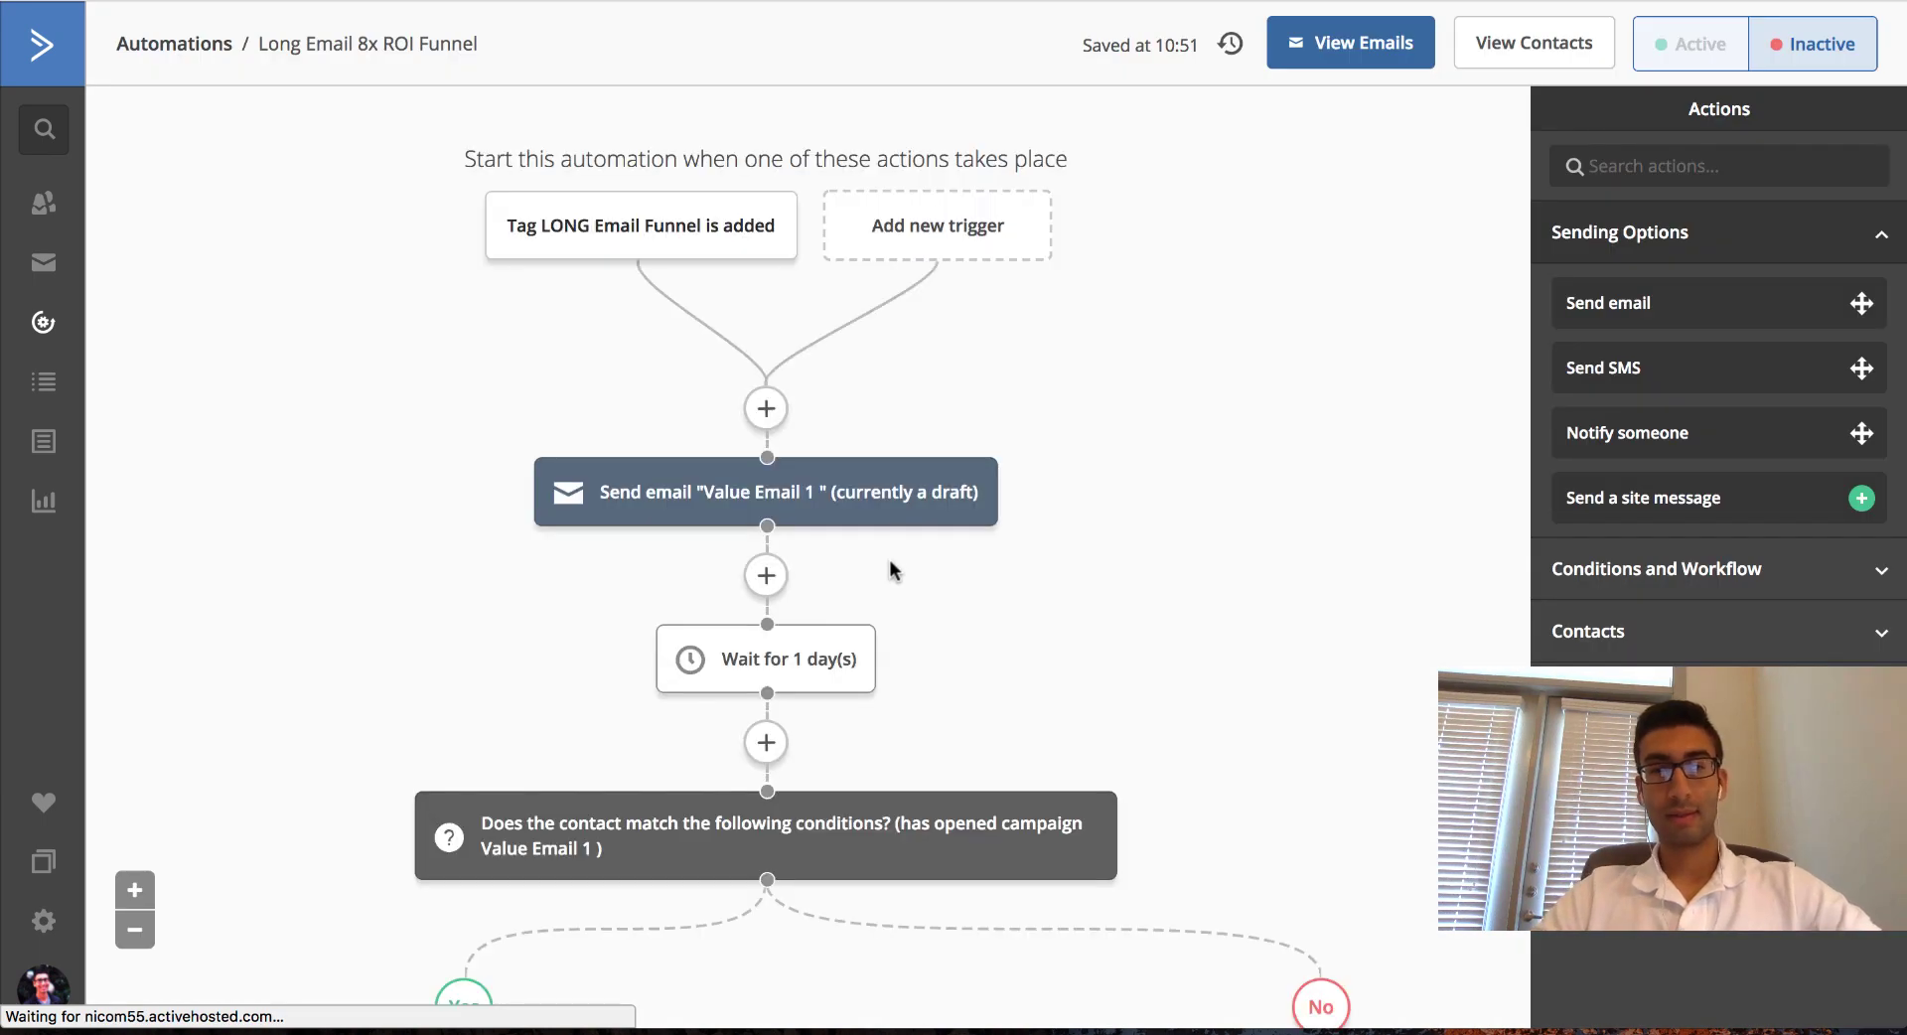
Add the note "Same Email but different subject line" to the "Value Email 2 (Copy)" send action.
scroll(890, 570, down, 6)
scroll(890, 566, down, 8)
mouse_move(890, 556)
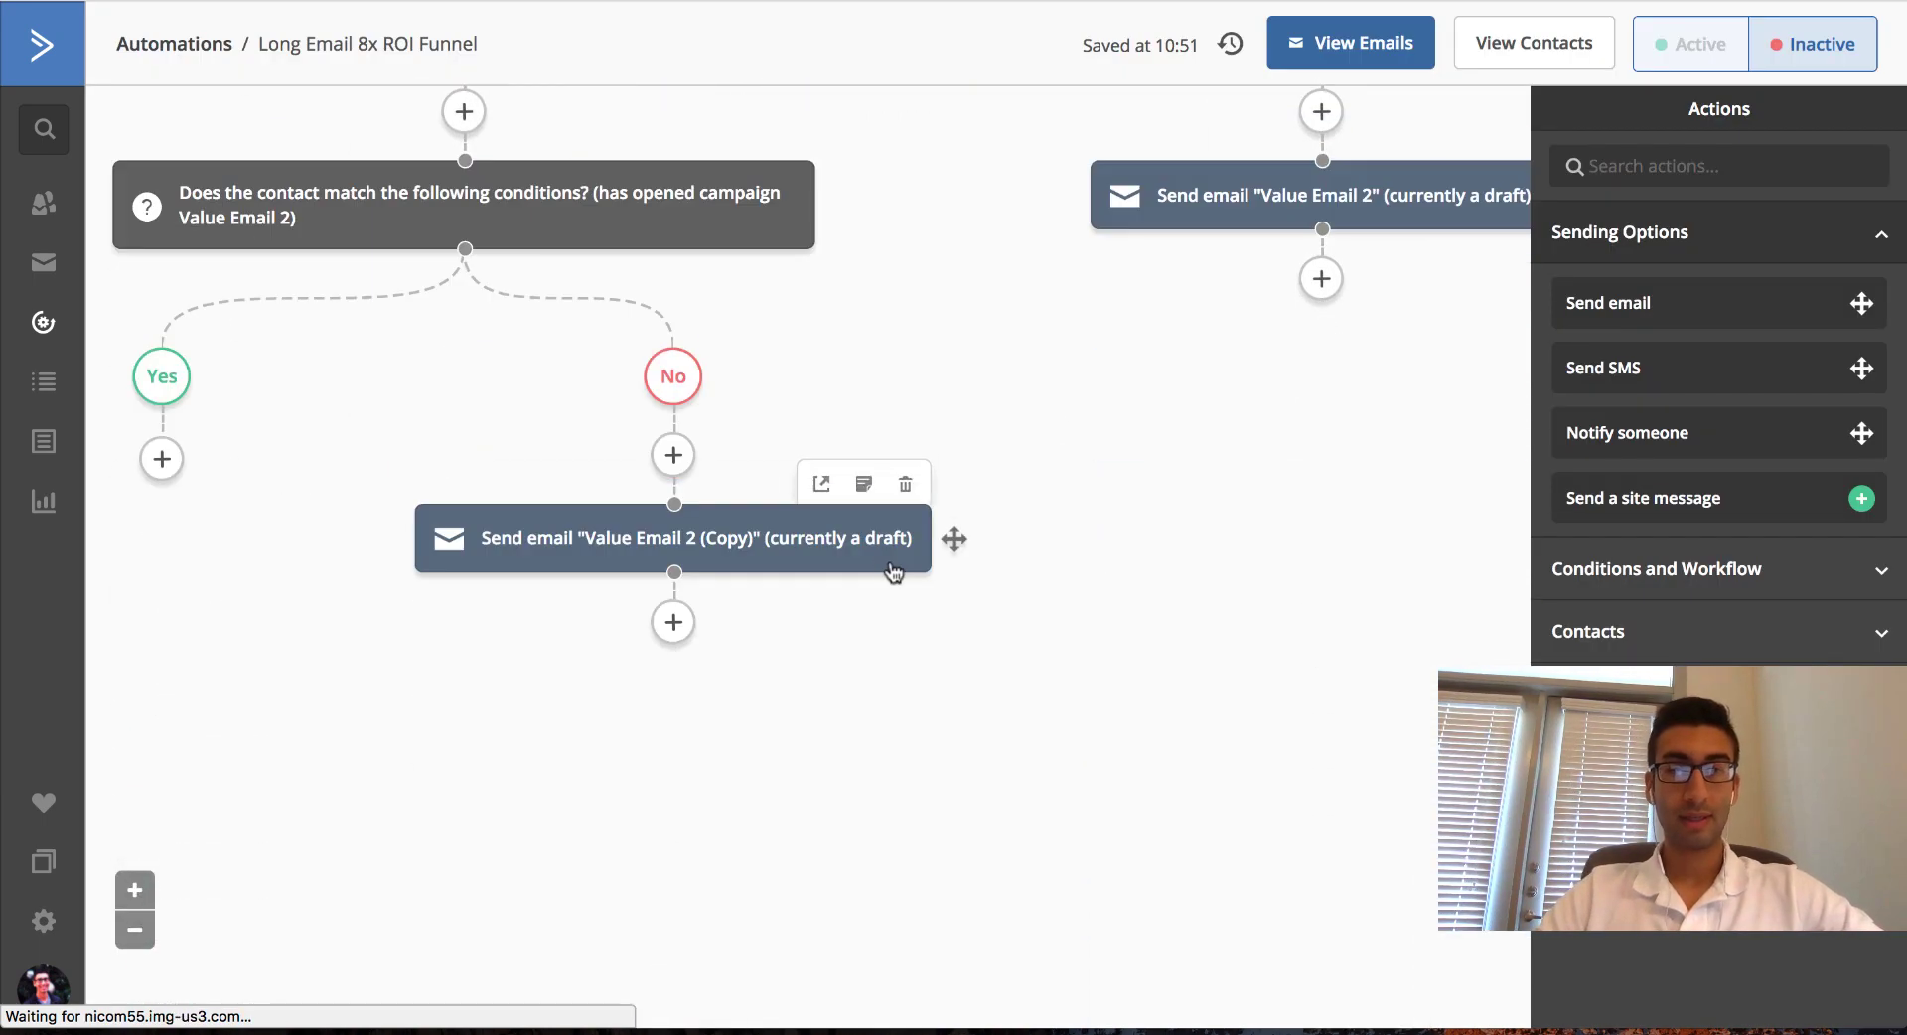
click(864, 467)
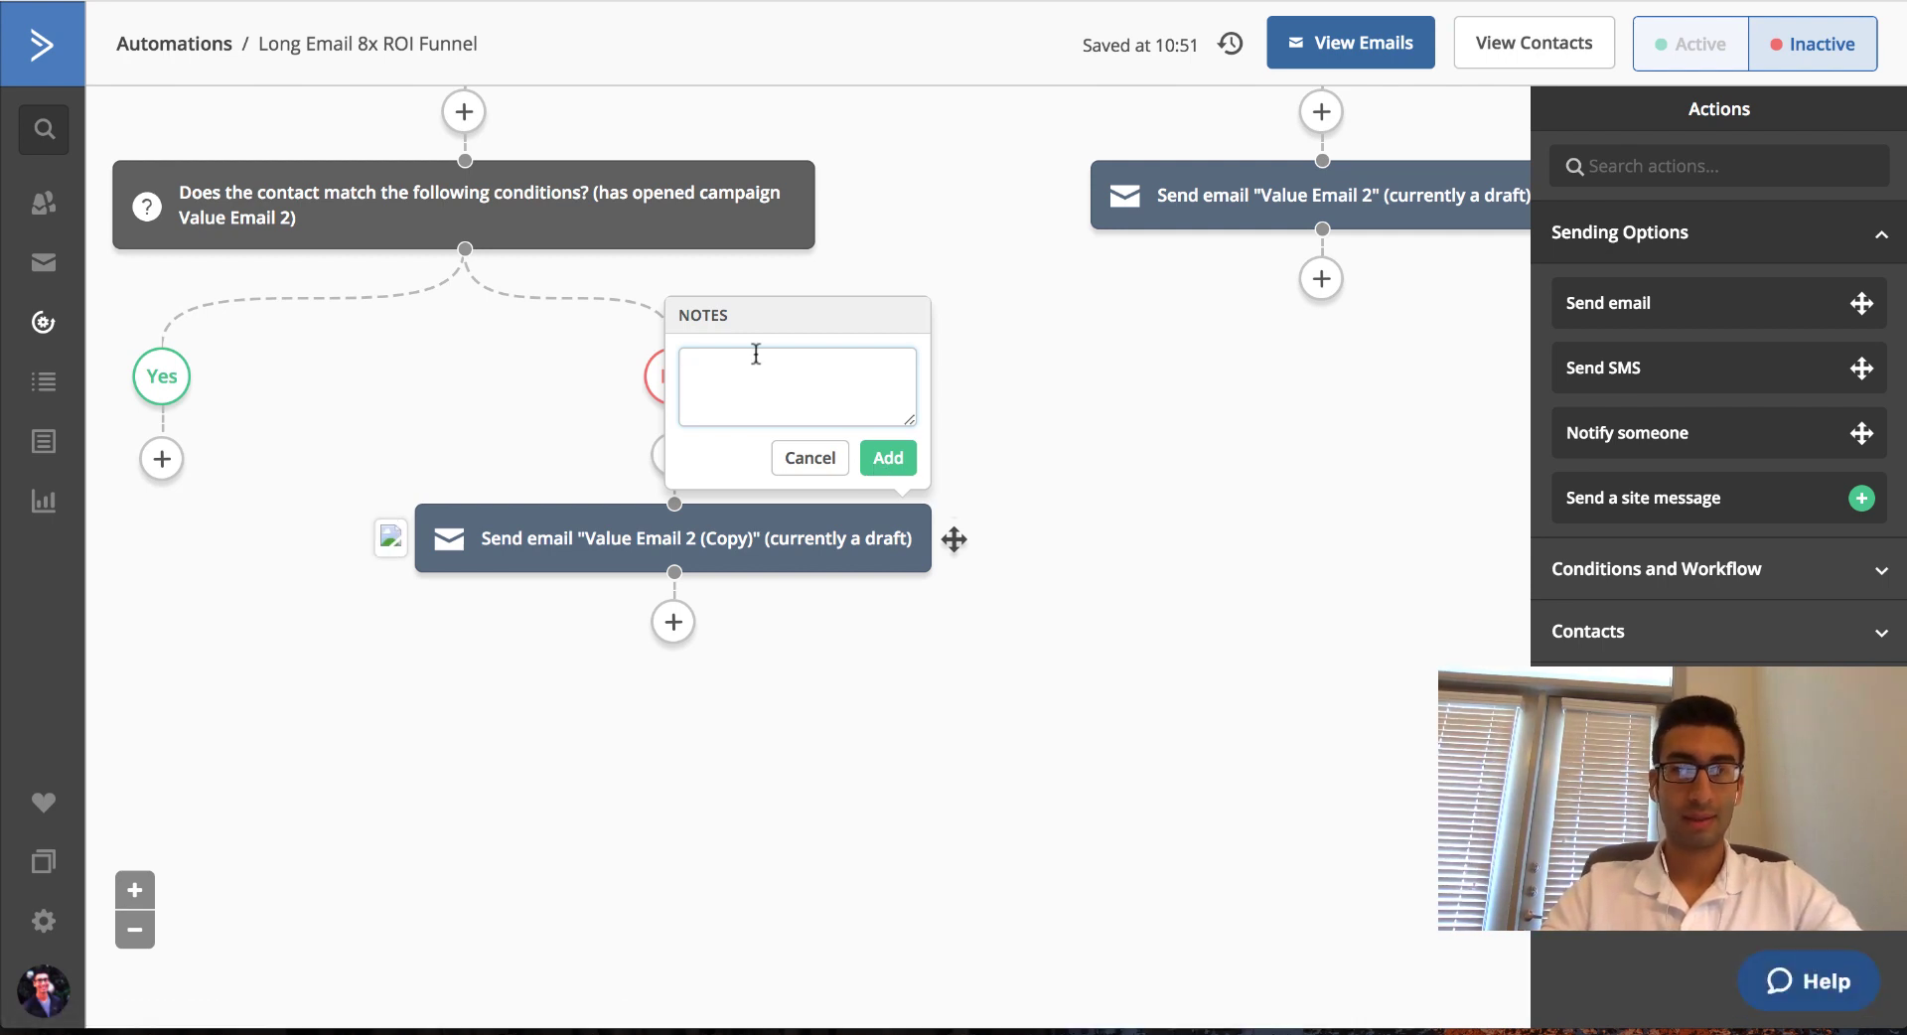
text(Same Email but different)
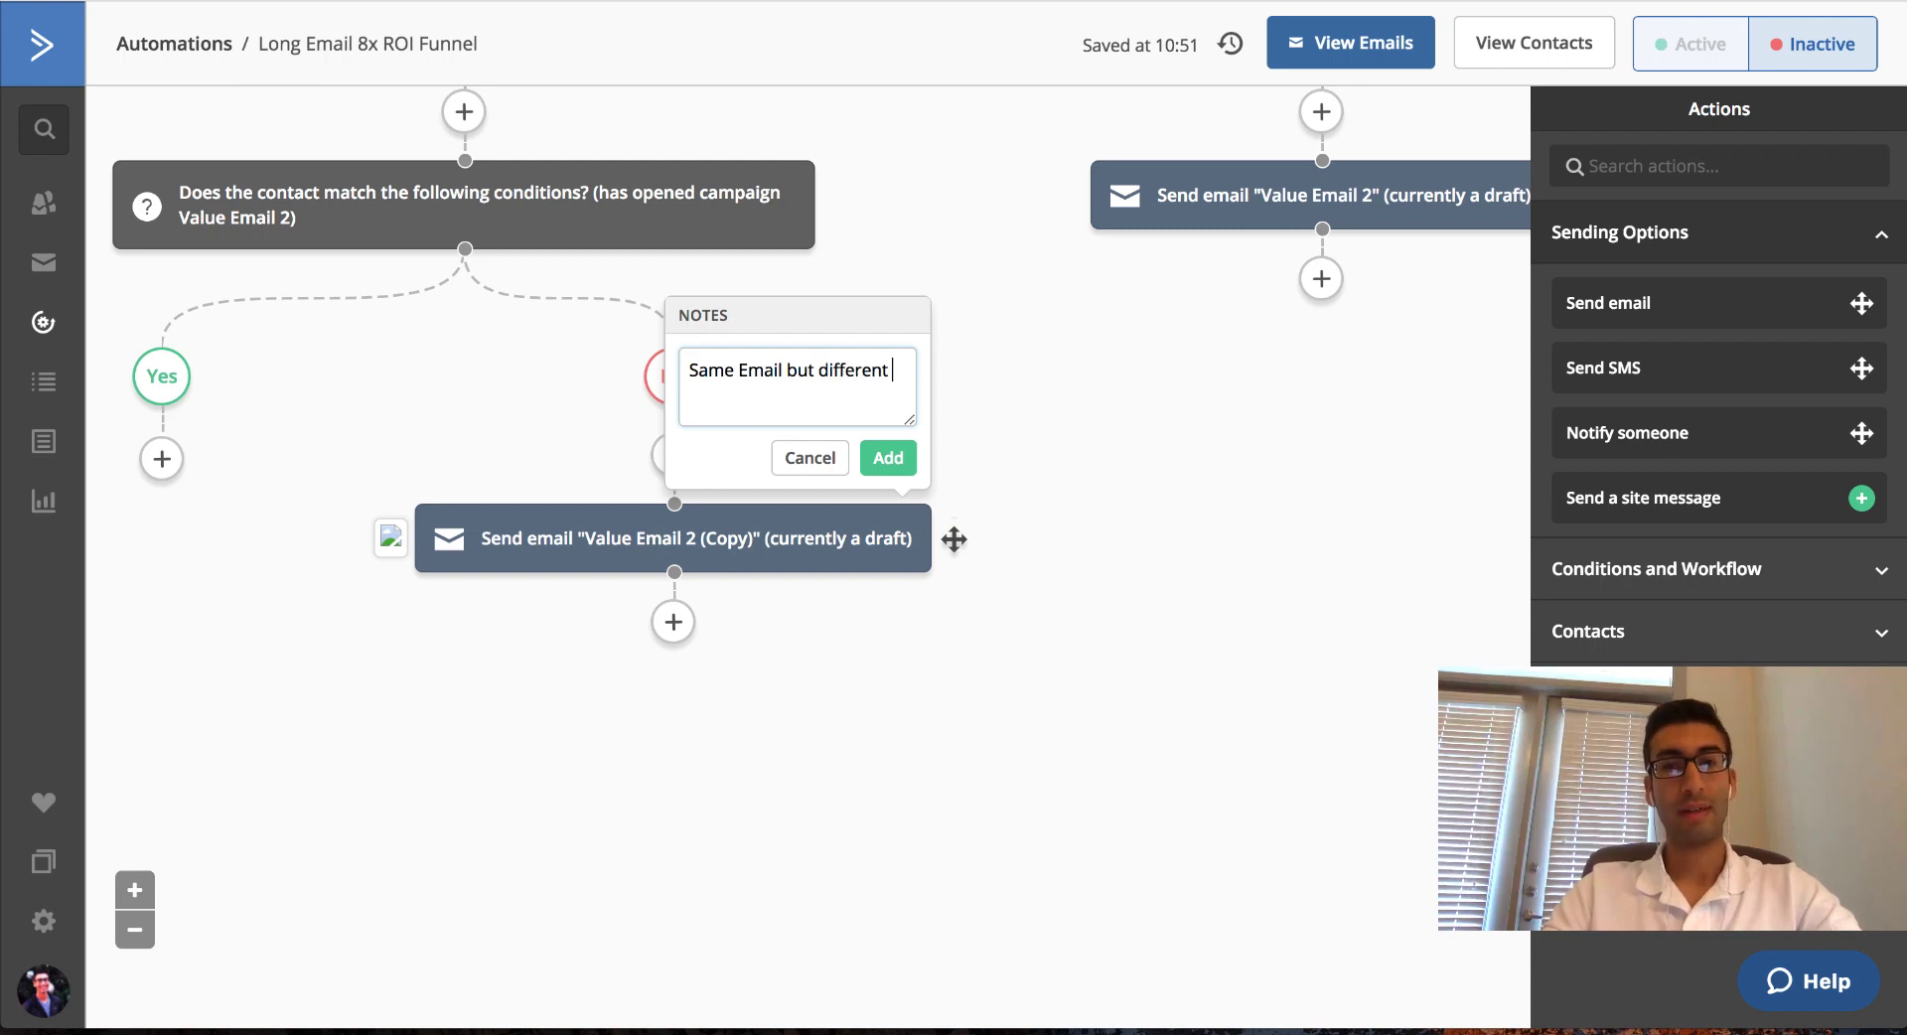
text( subject ki)
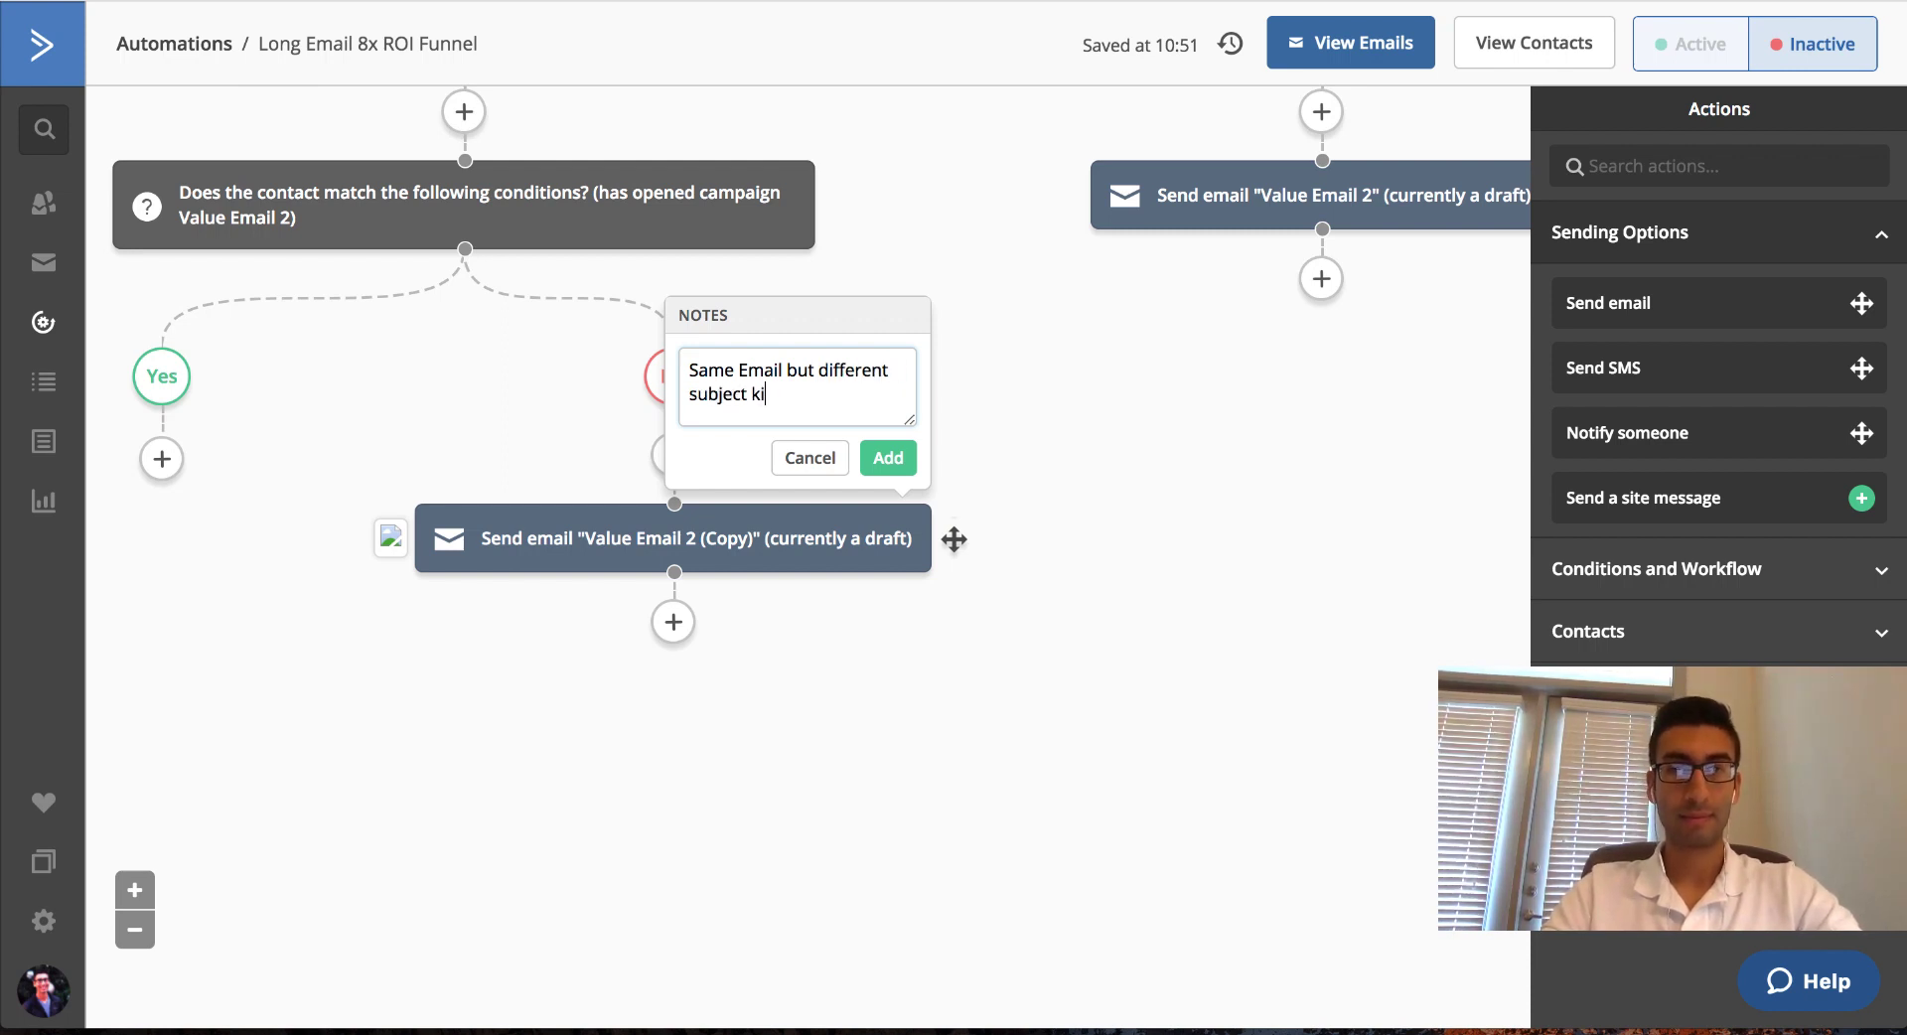
text(ine)
click(883, 457)
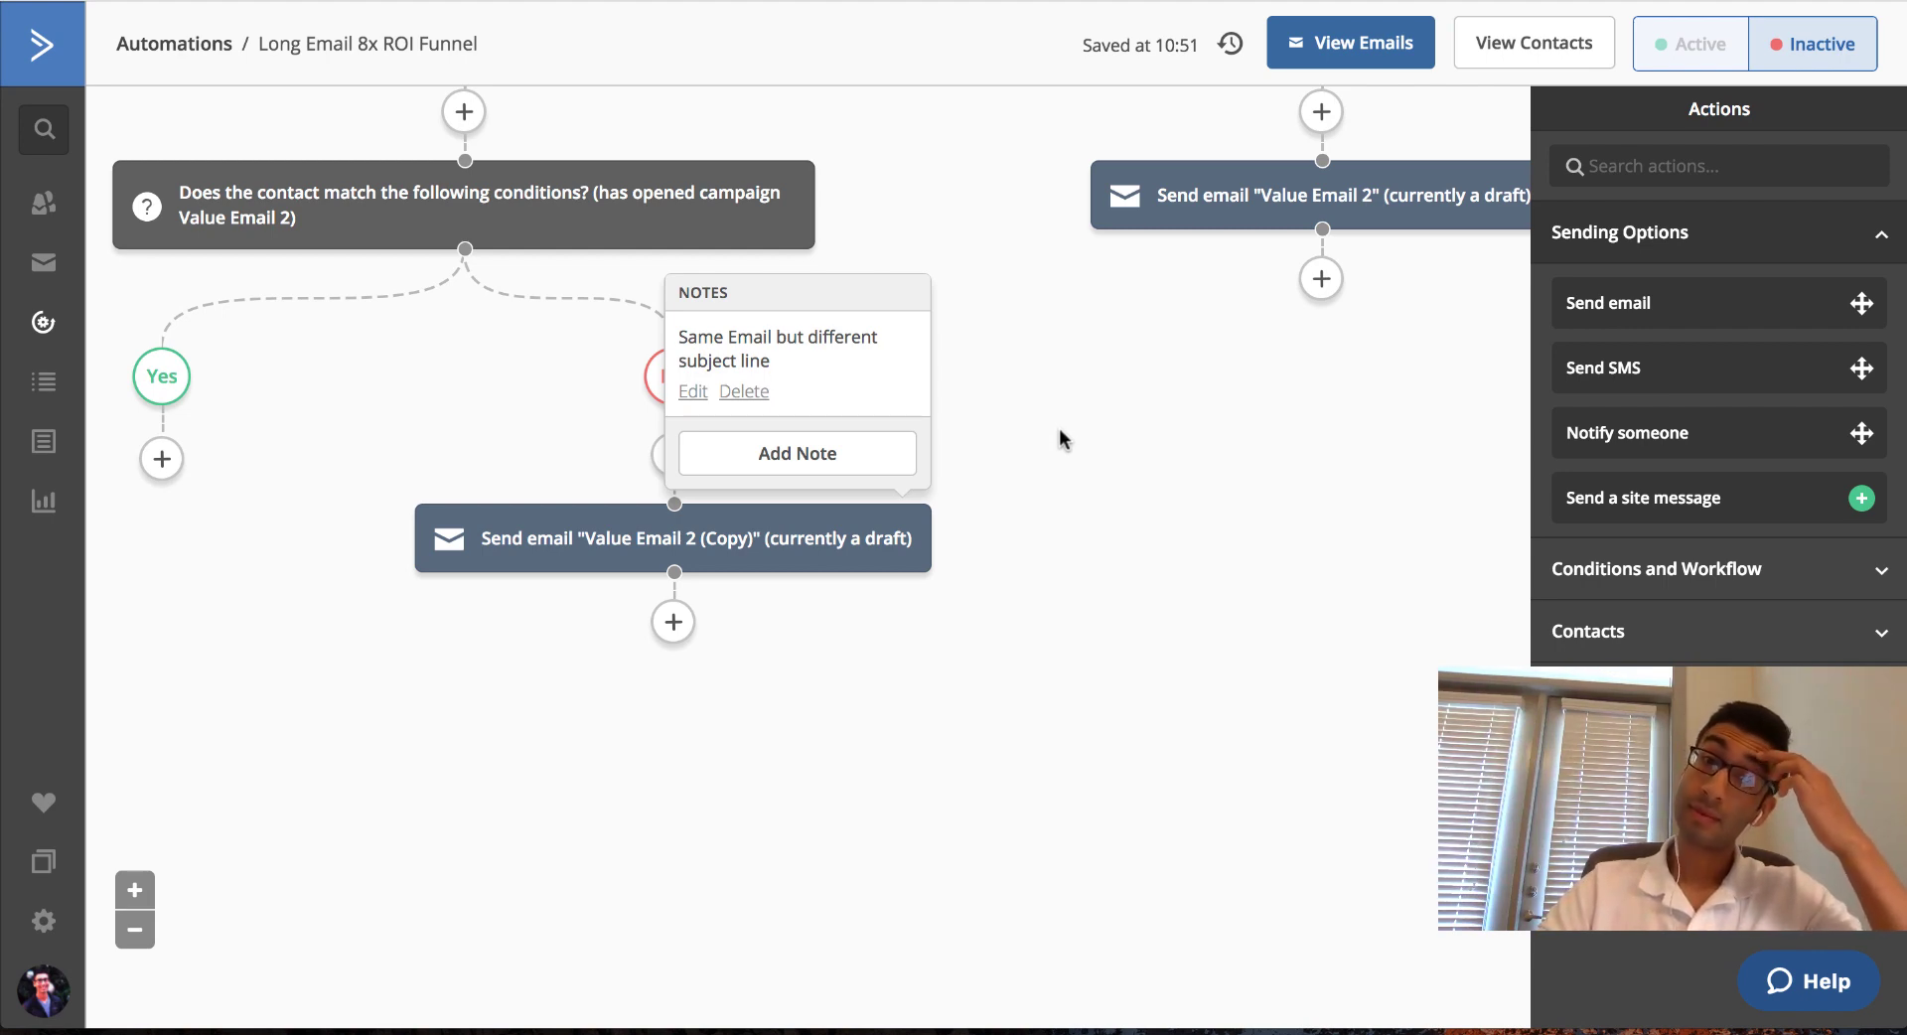
click(1207, 397)
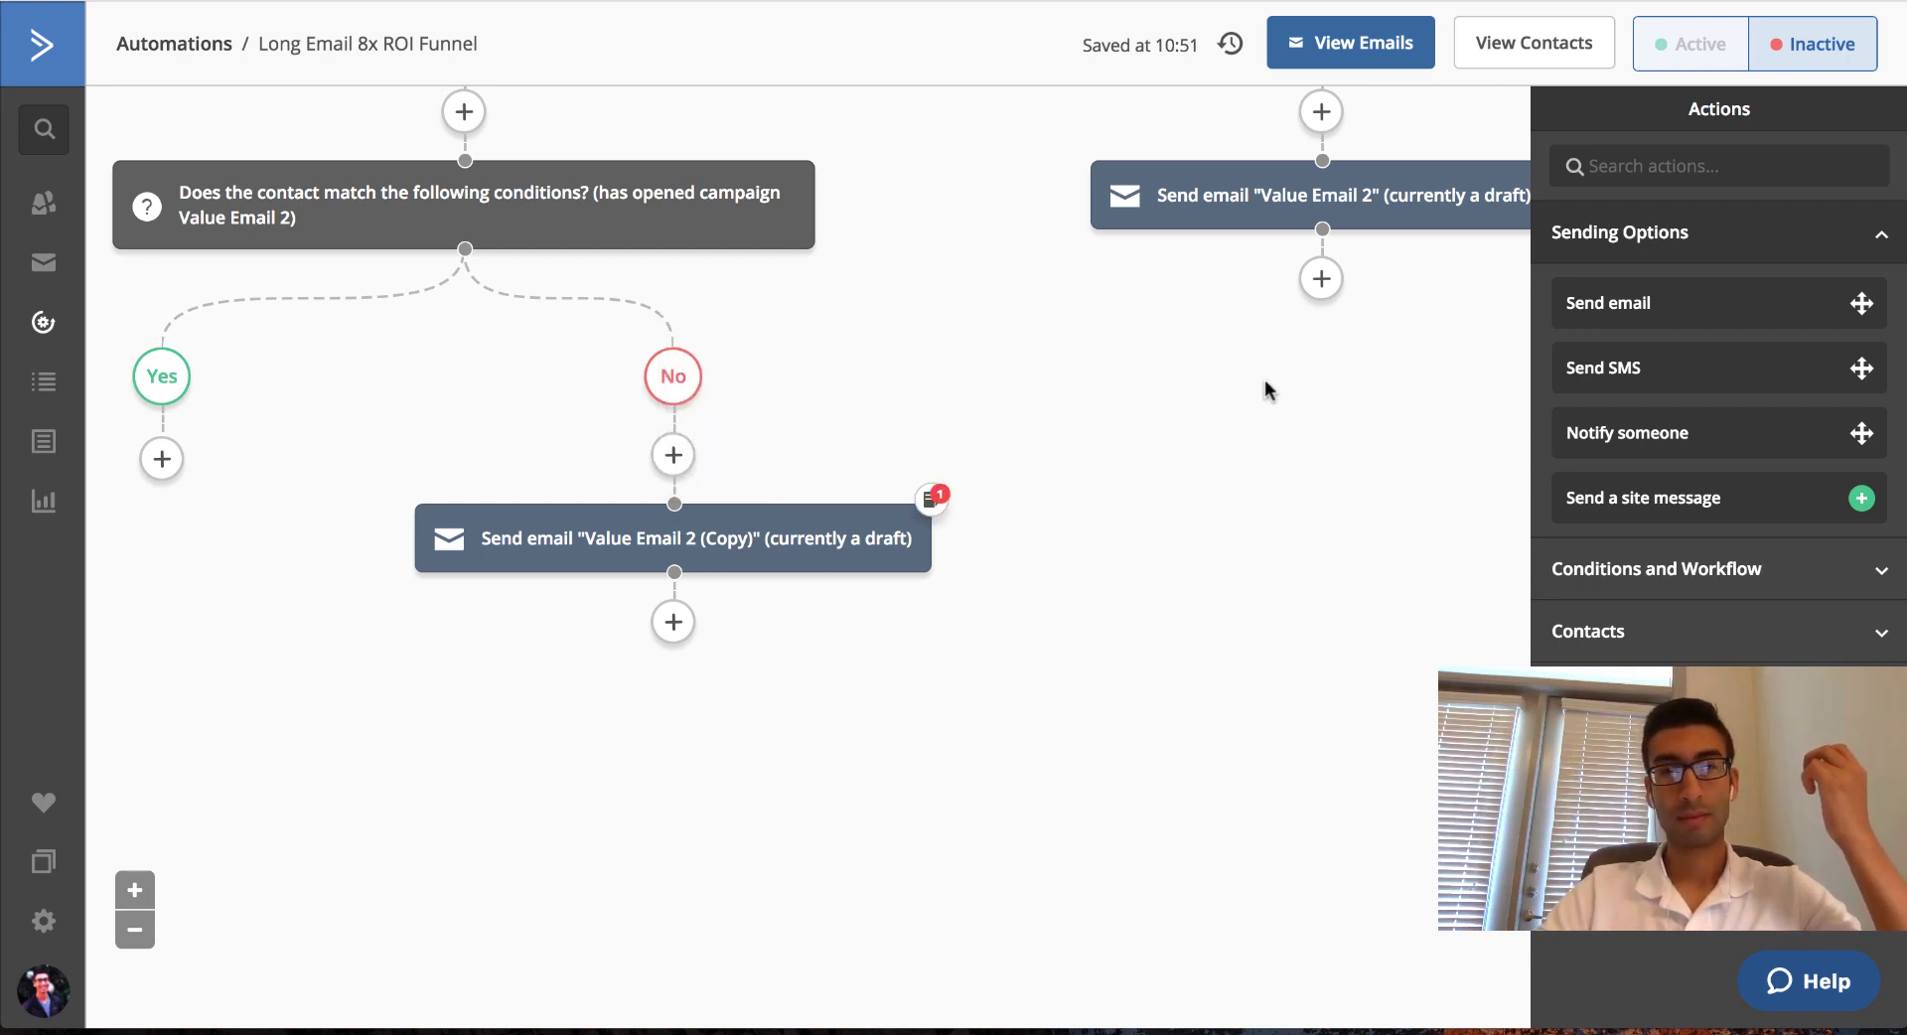
Add a Go to action below "Value Email 2" in the first No branch, linked to the Yes branch's 1-day wait after "Value Email 2".
click(1320, 279)
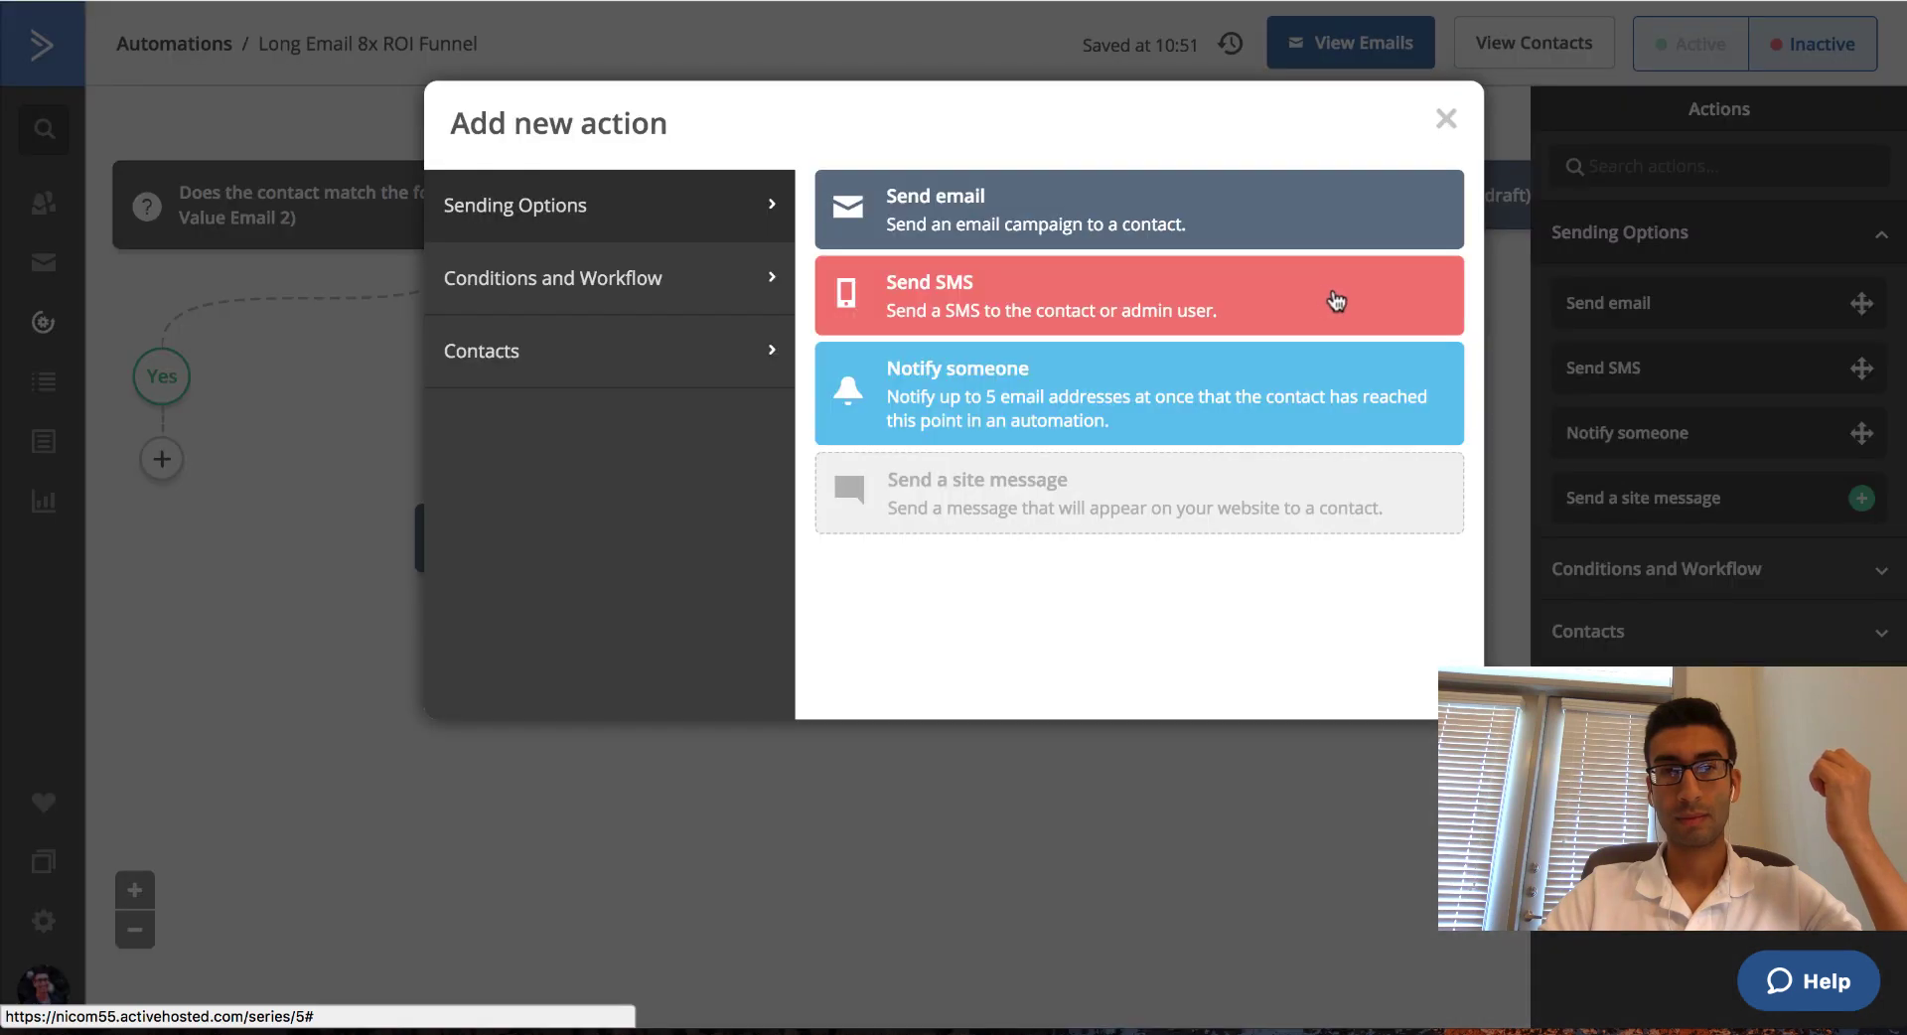
click(685, 300)
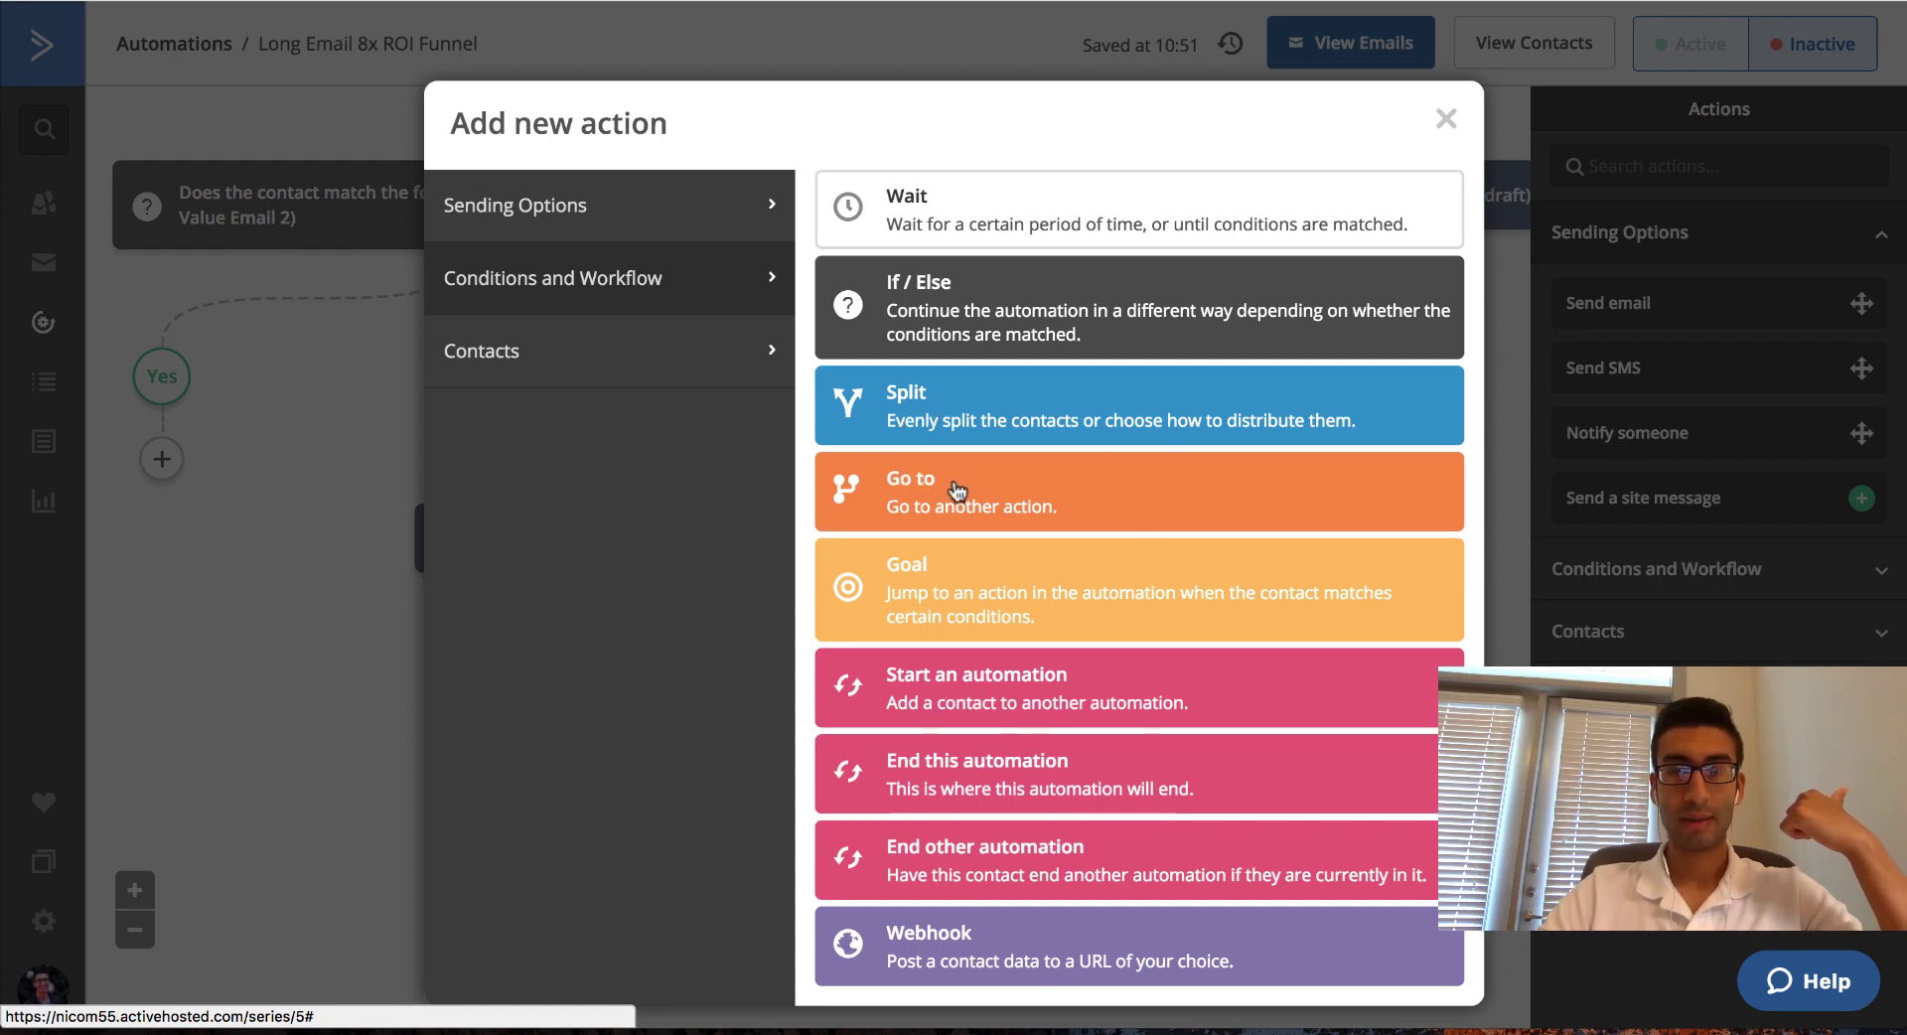
click(1128, 516)
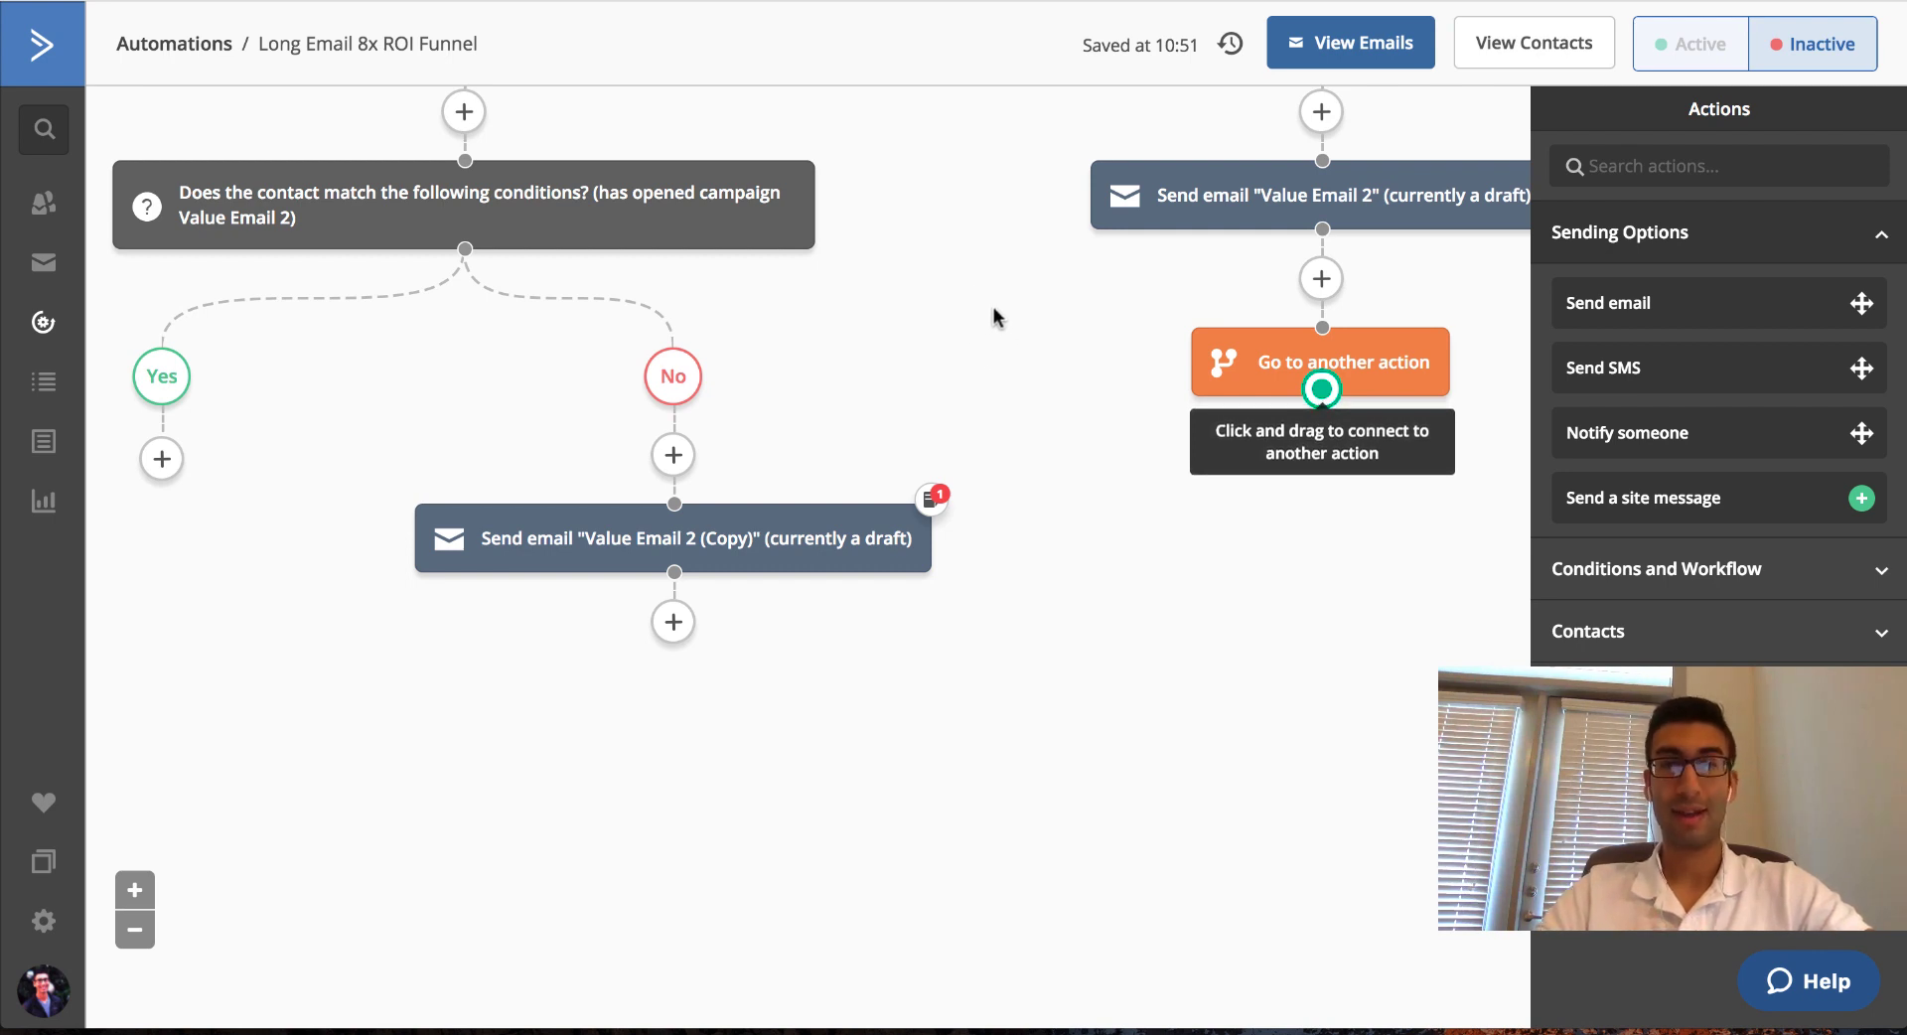
drag(992, 308, 856, 523)
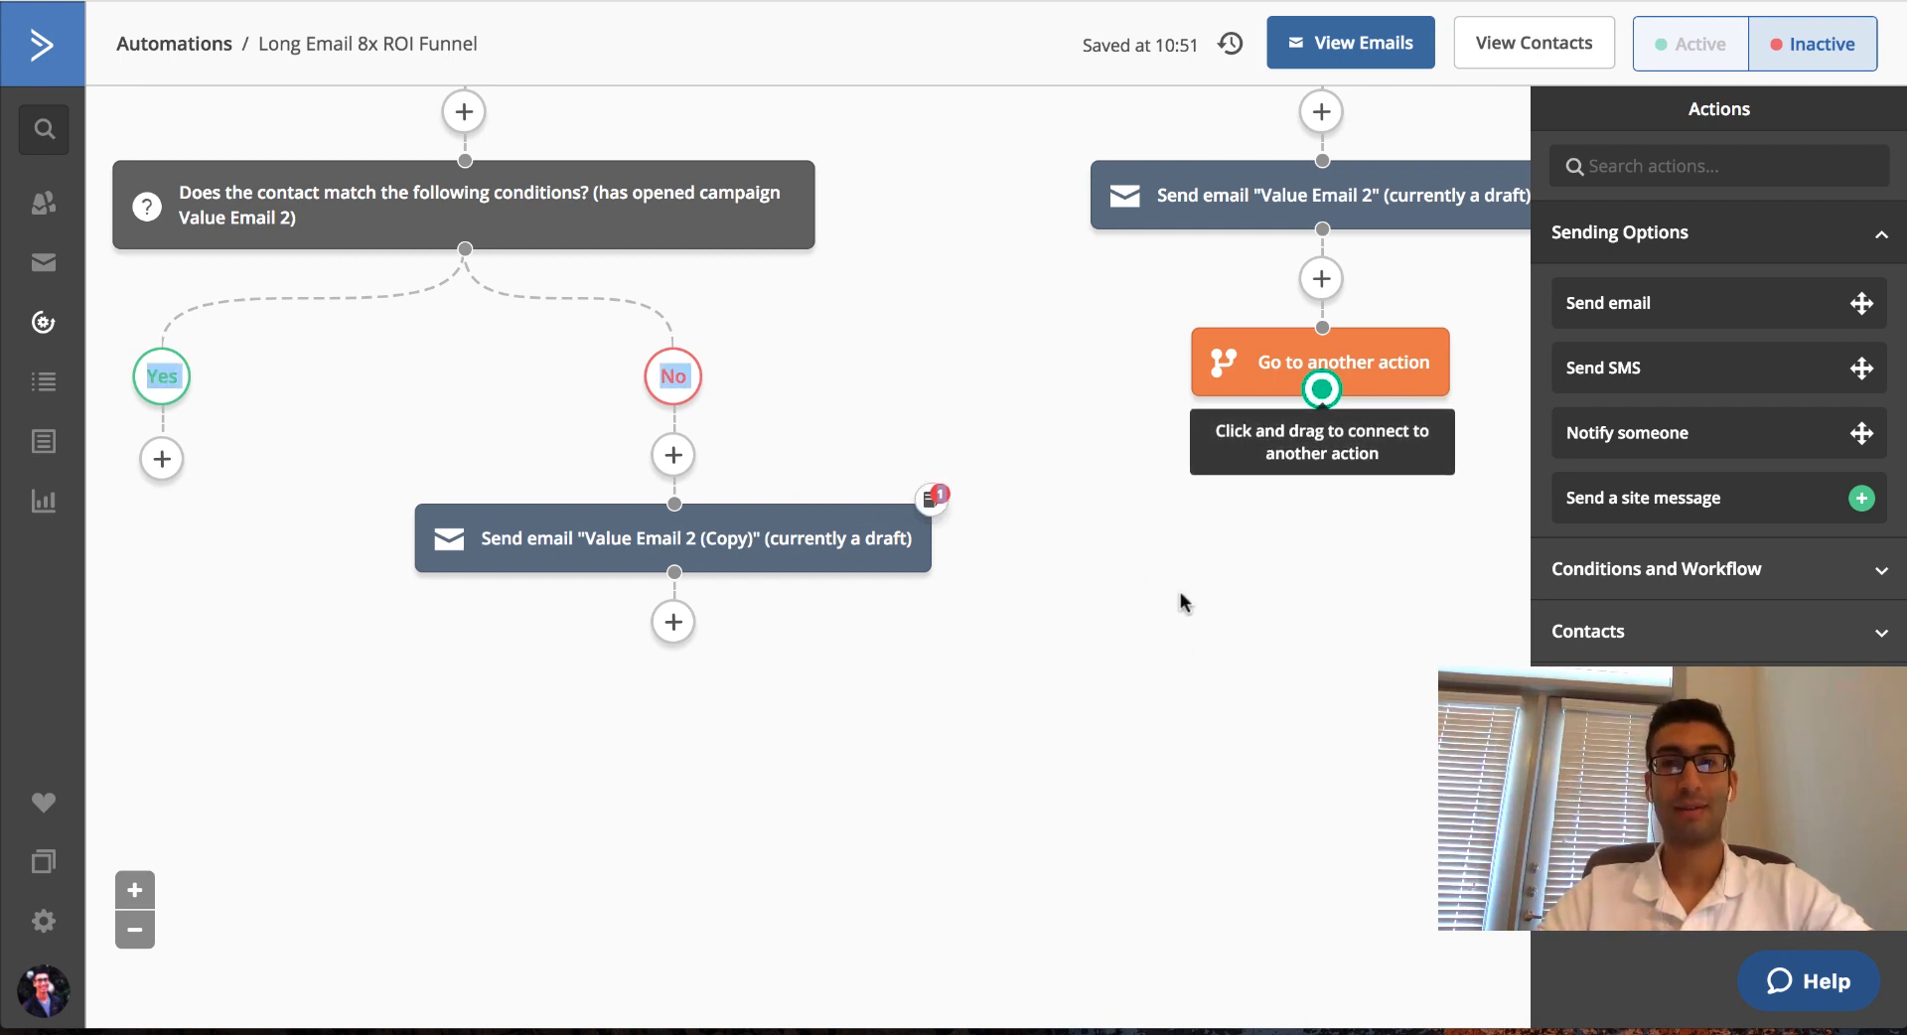
scroll(986, 479, up, 5)
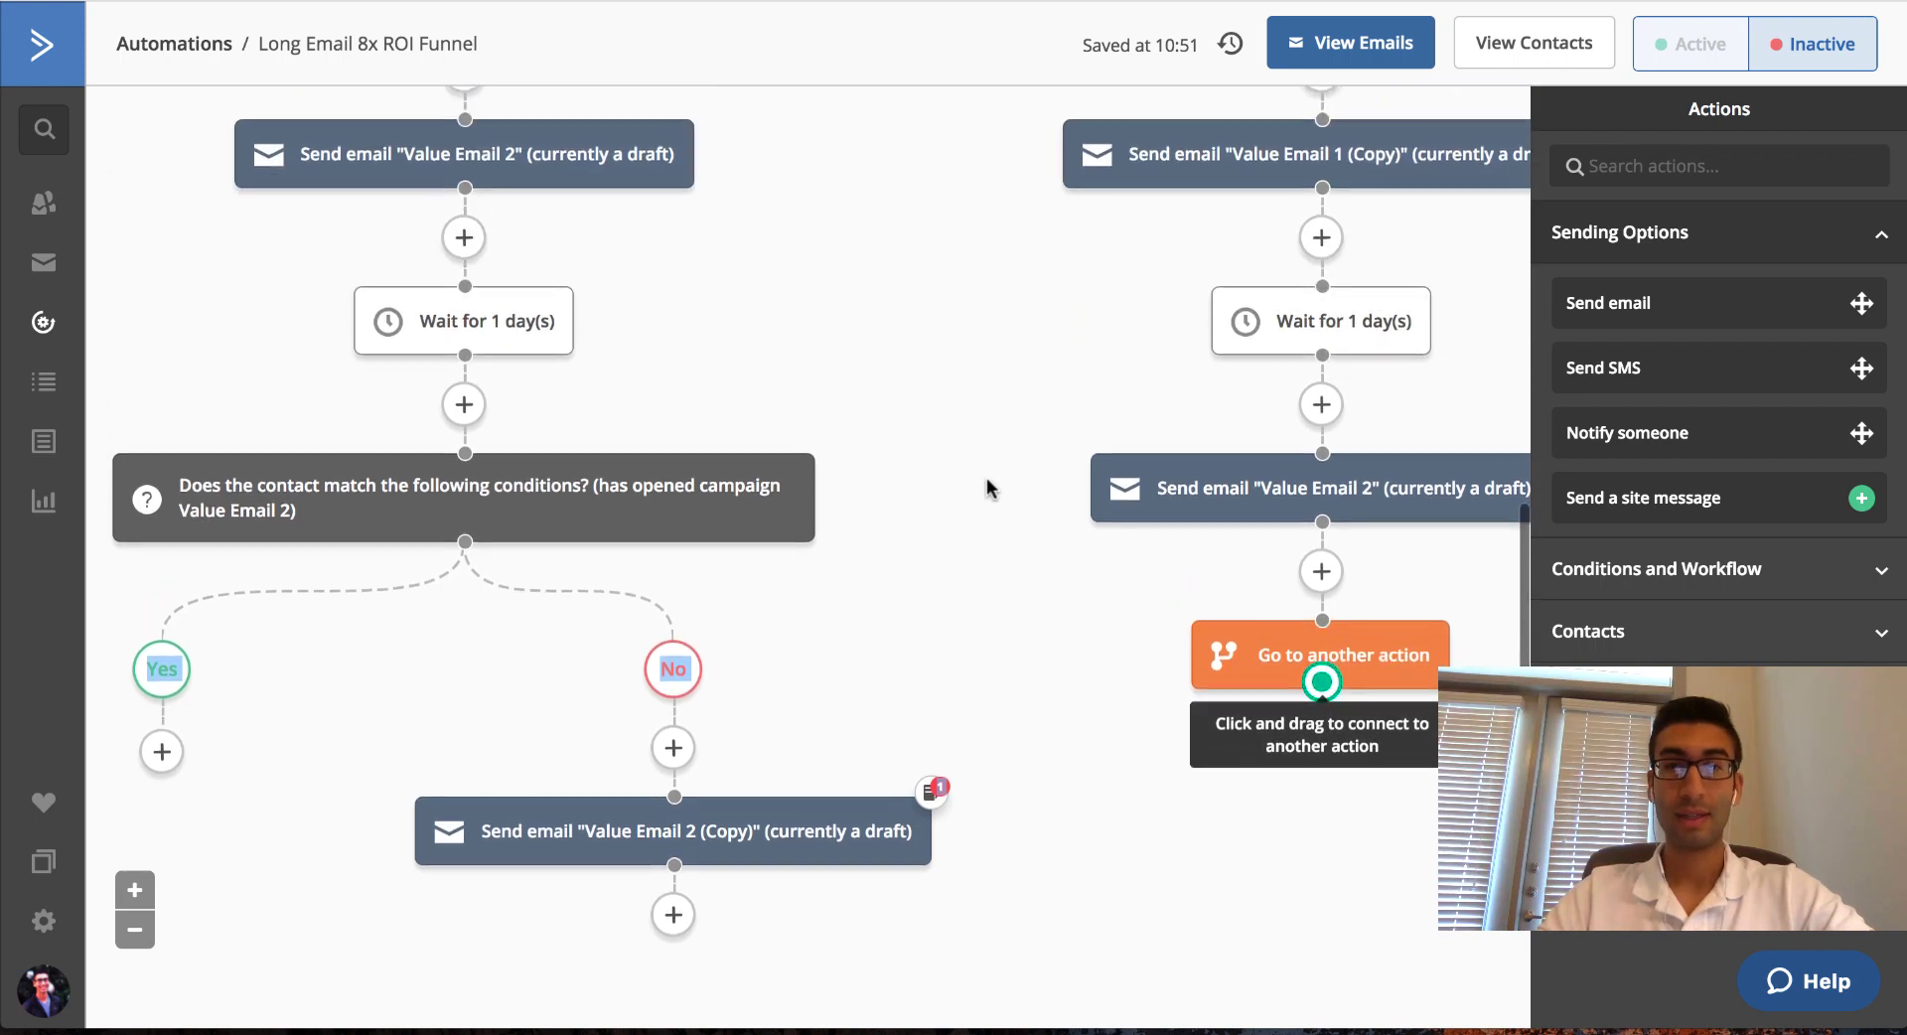
scroll(986, 479, down, 1)
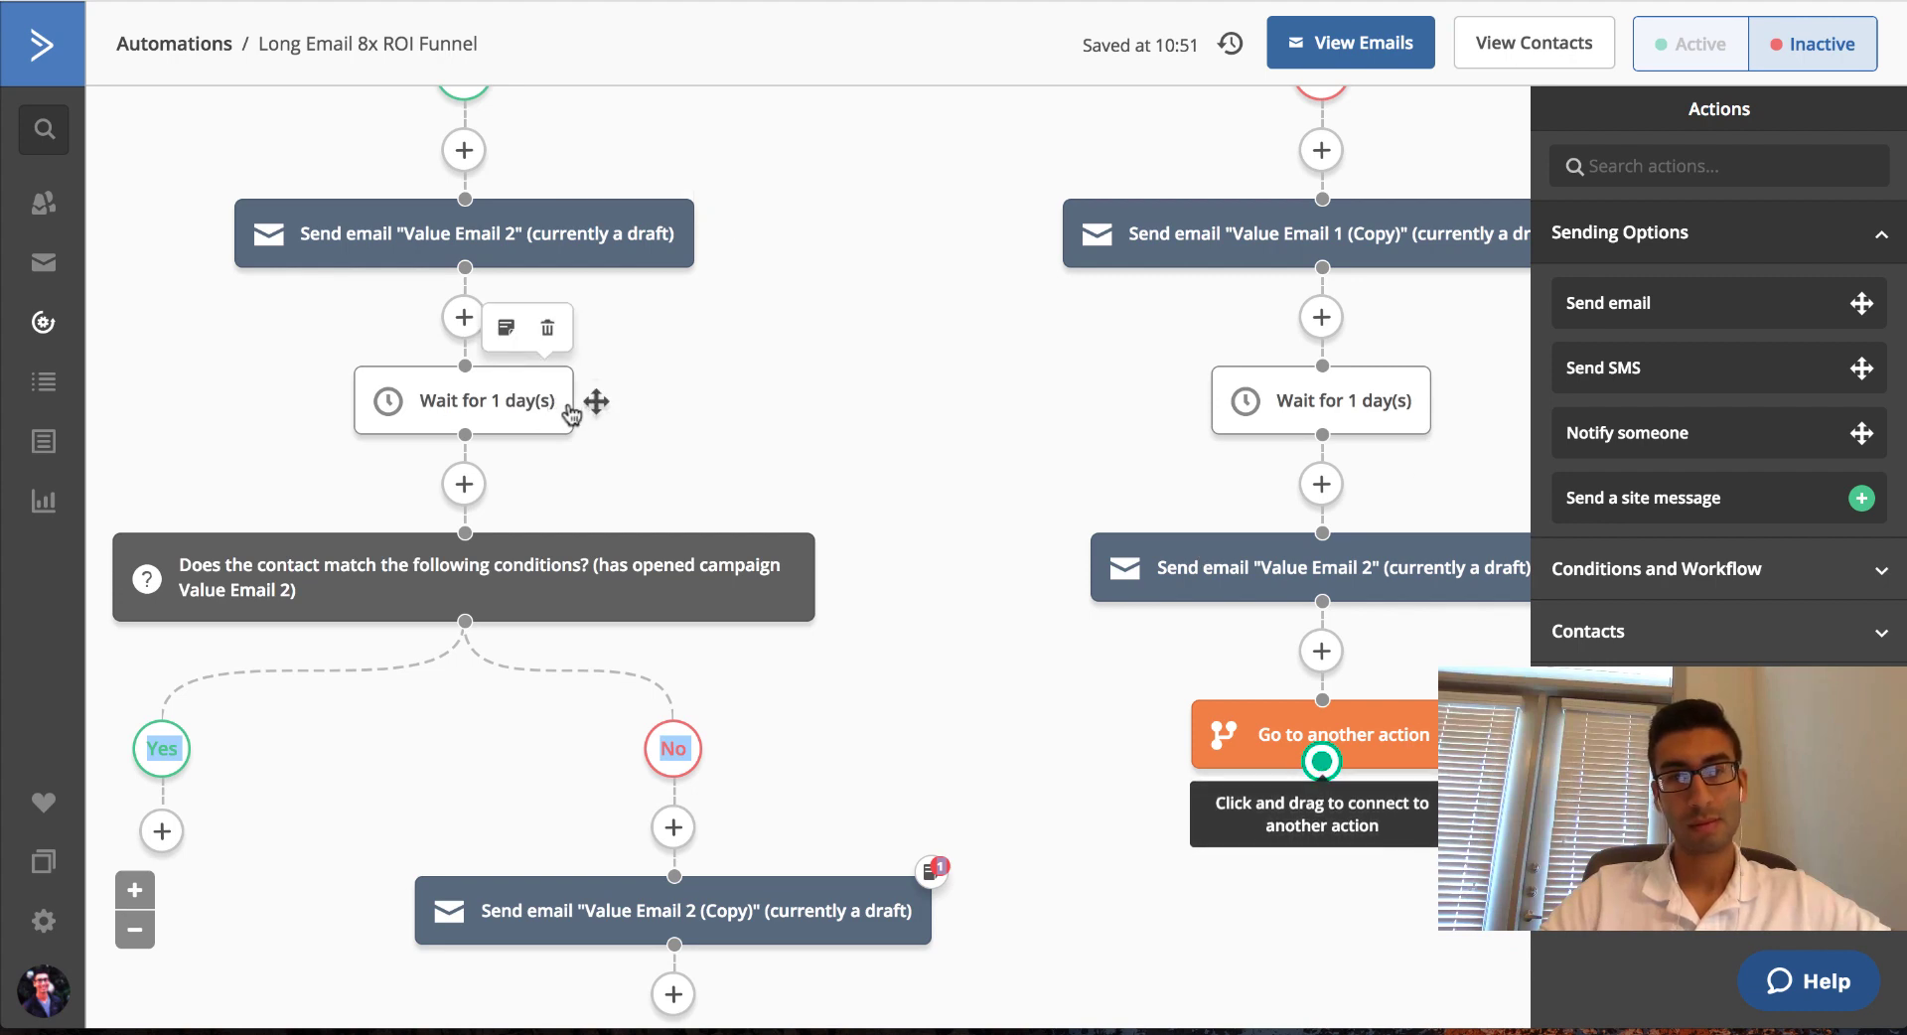
drag(634, 512, 536, 407)
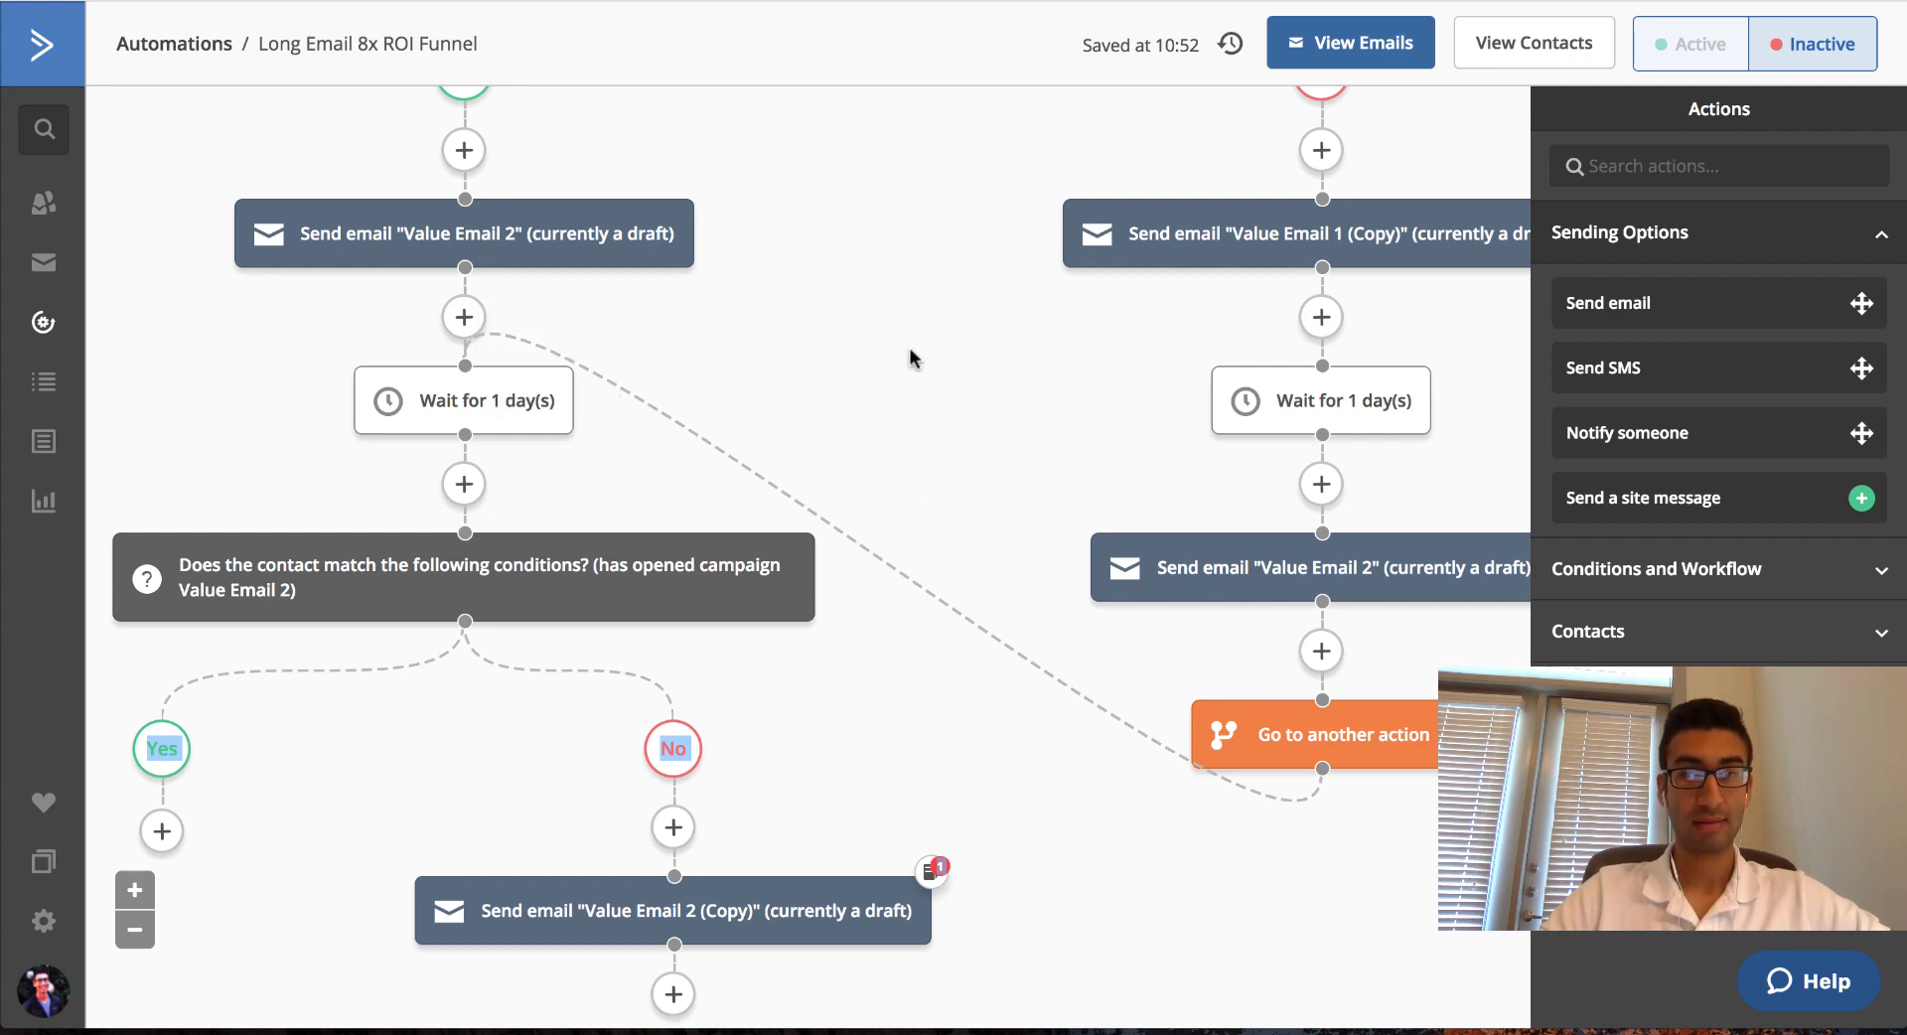
Review the automation from its trigger through both branches, including the Go to connection and the "Value Email 2" opened condition.
drag(909, 353, 1056, 259)
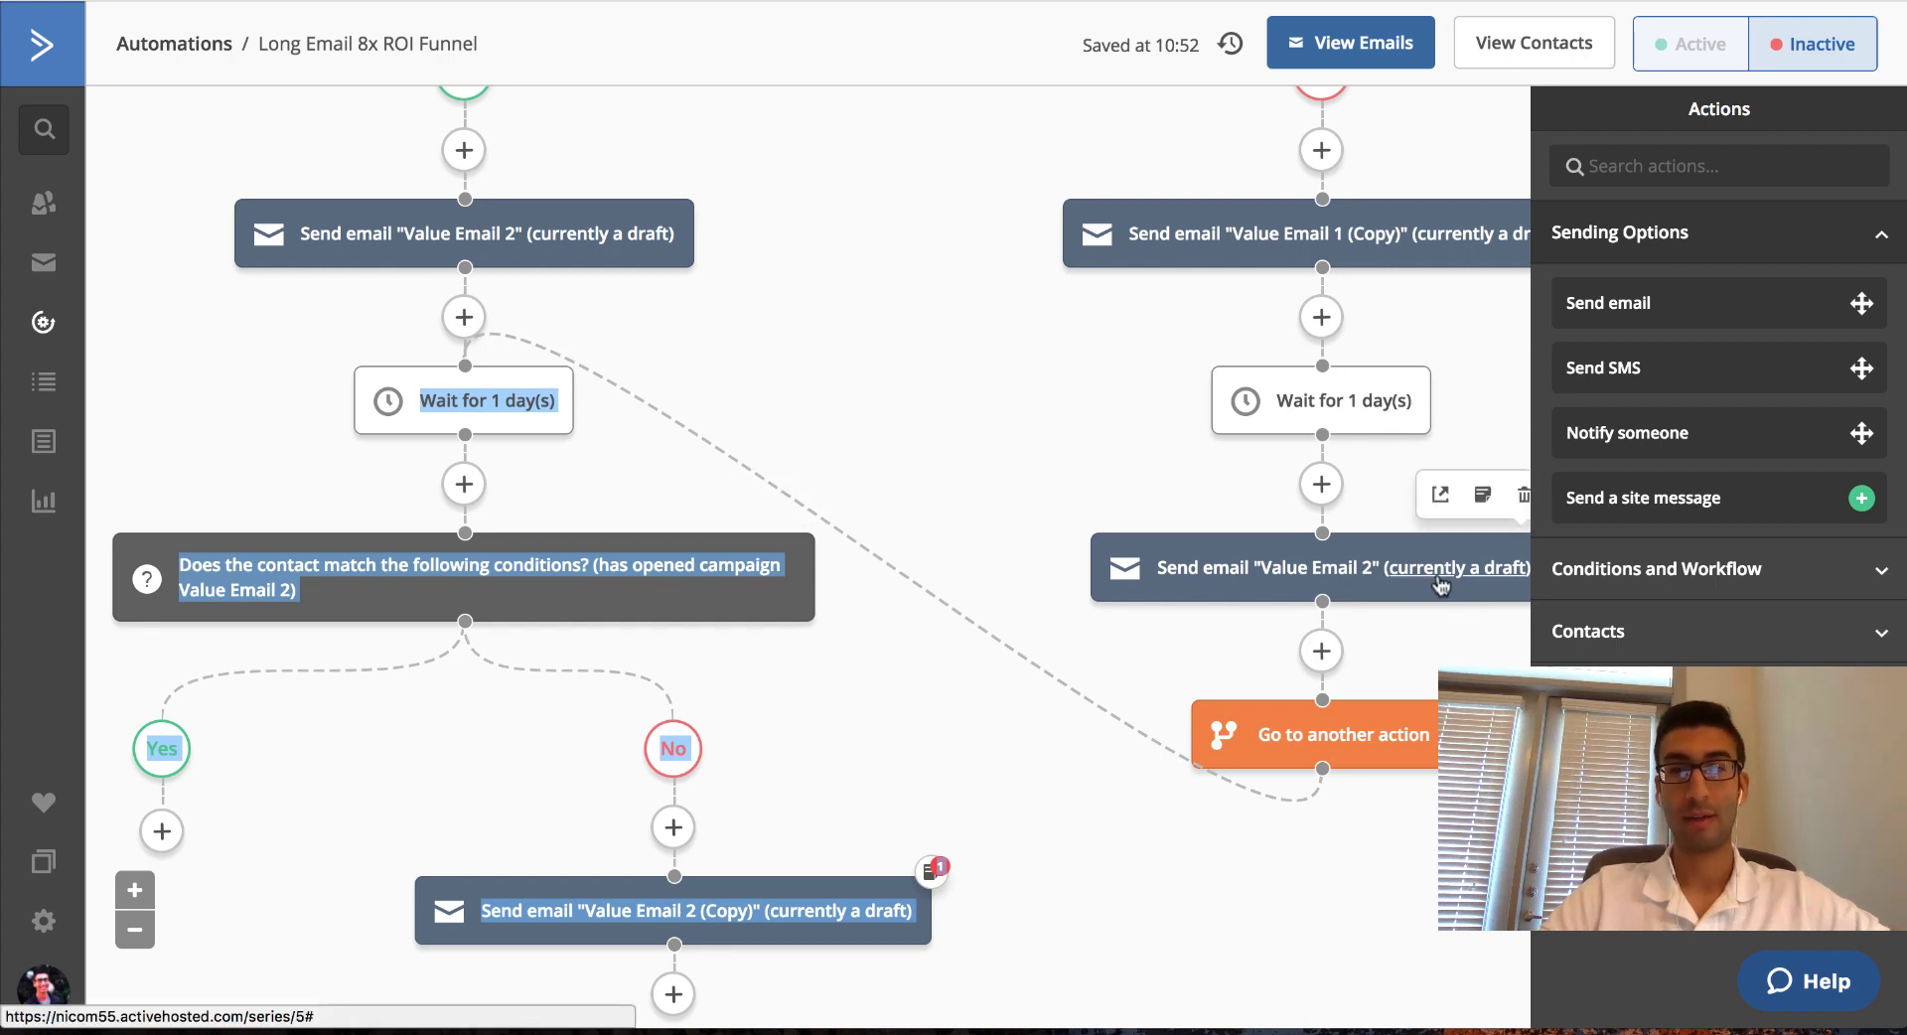
click(135, 931)
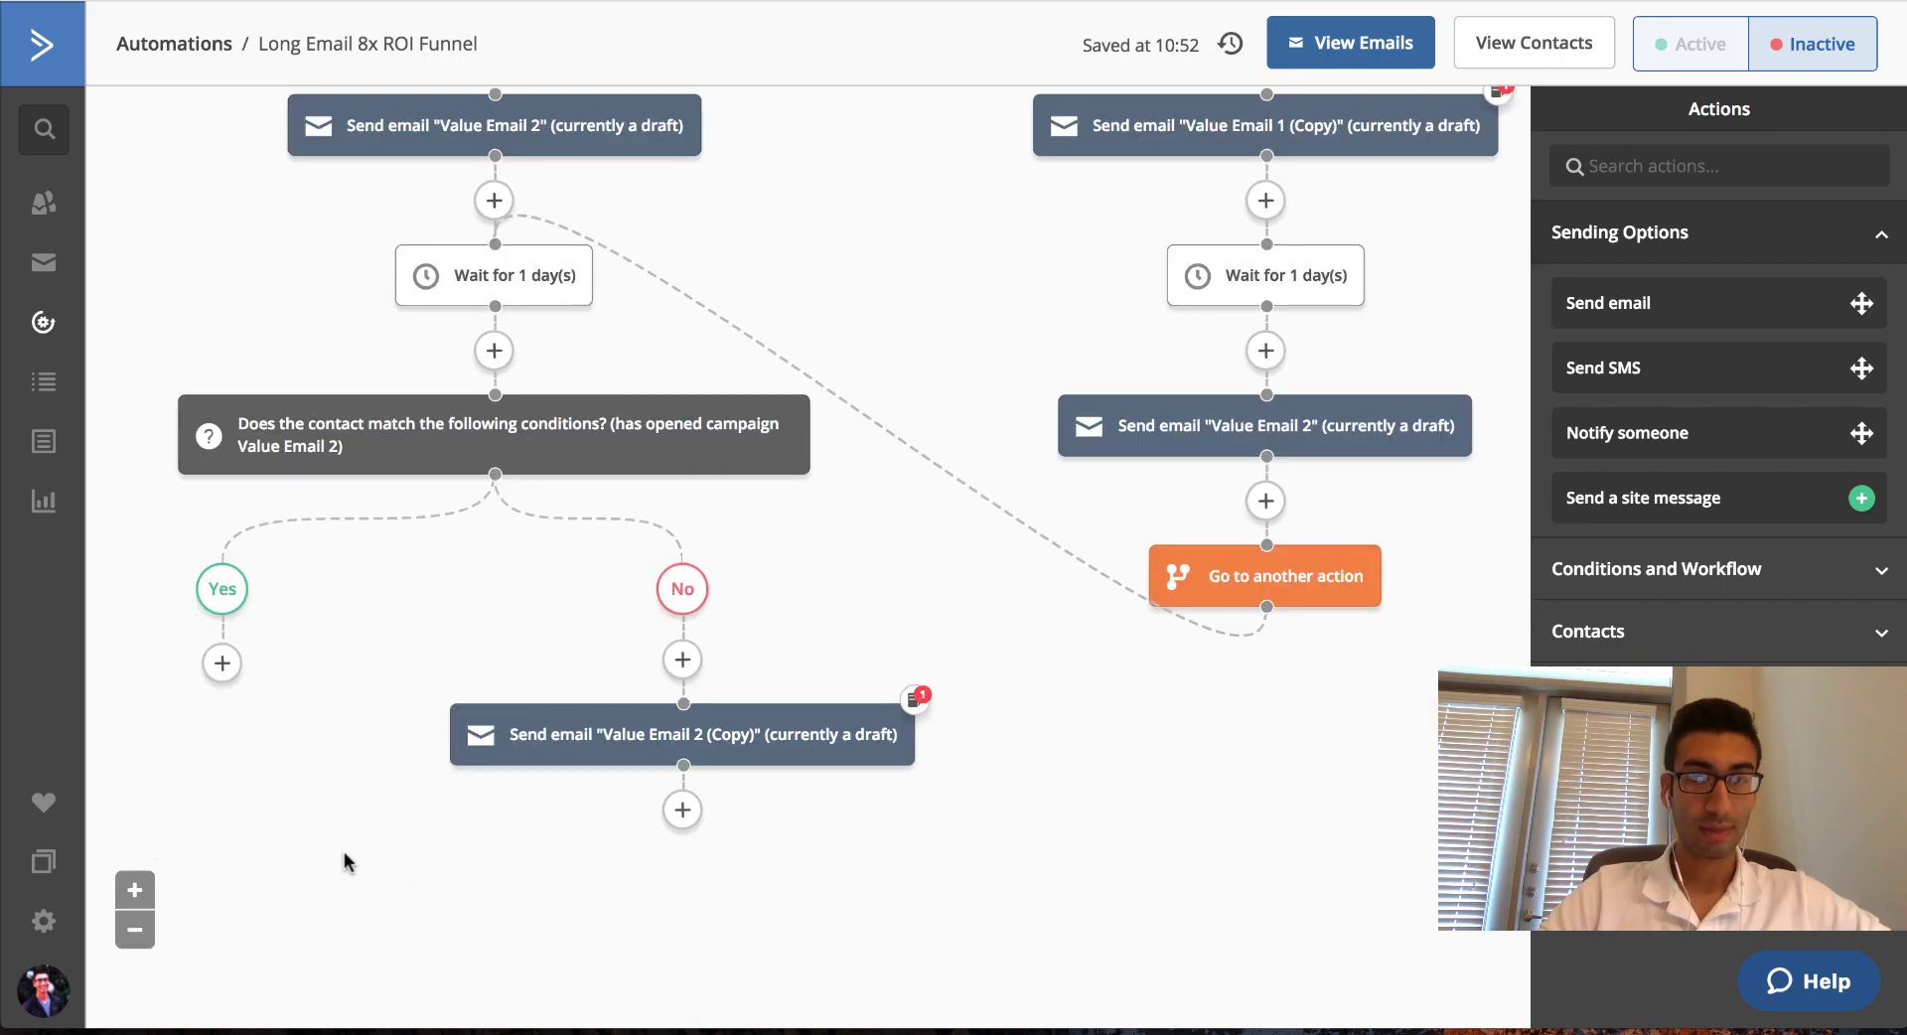
click(135, 930)
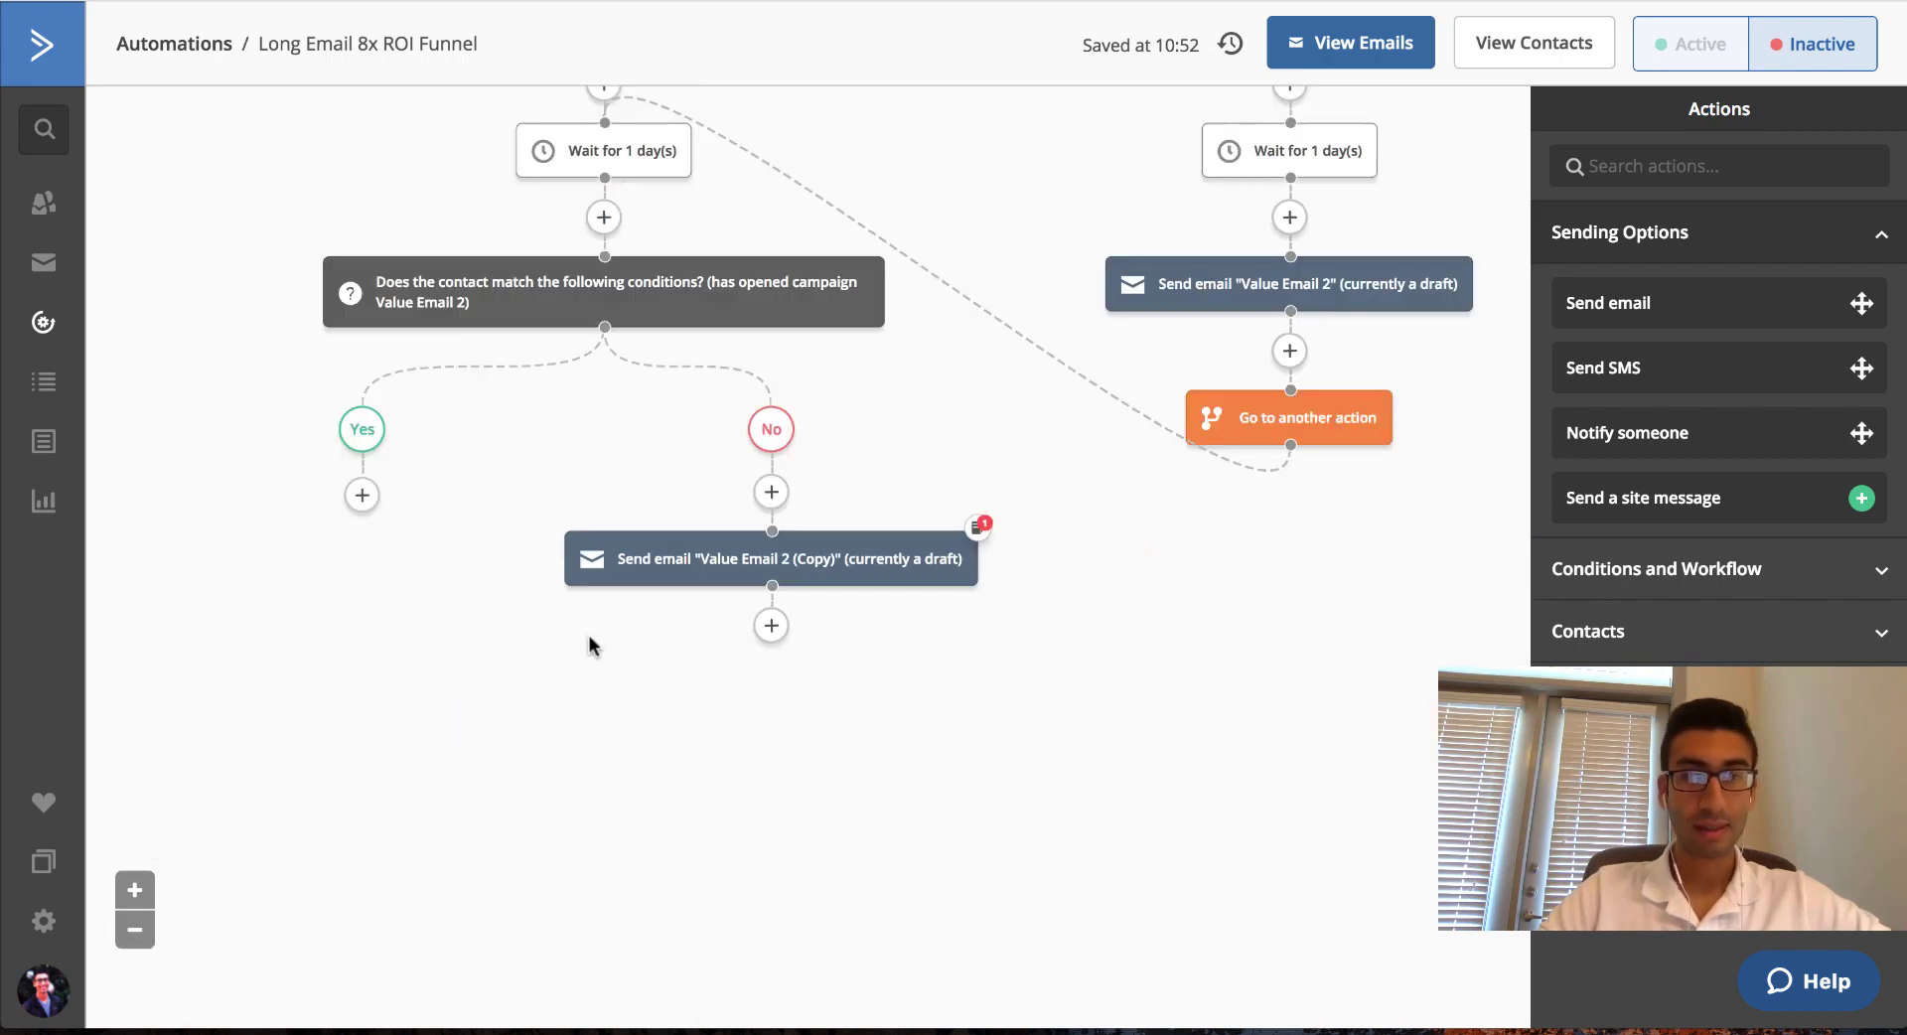
drag(626, 695, 1174, 206)
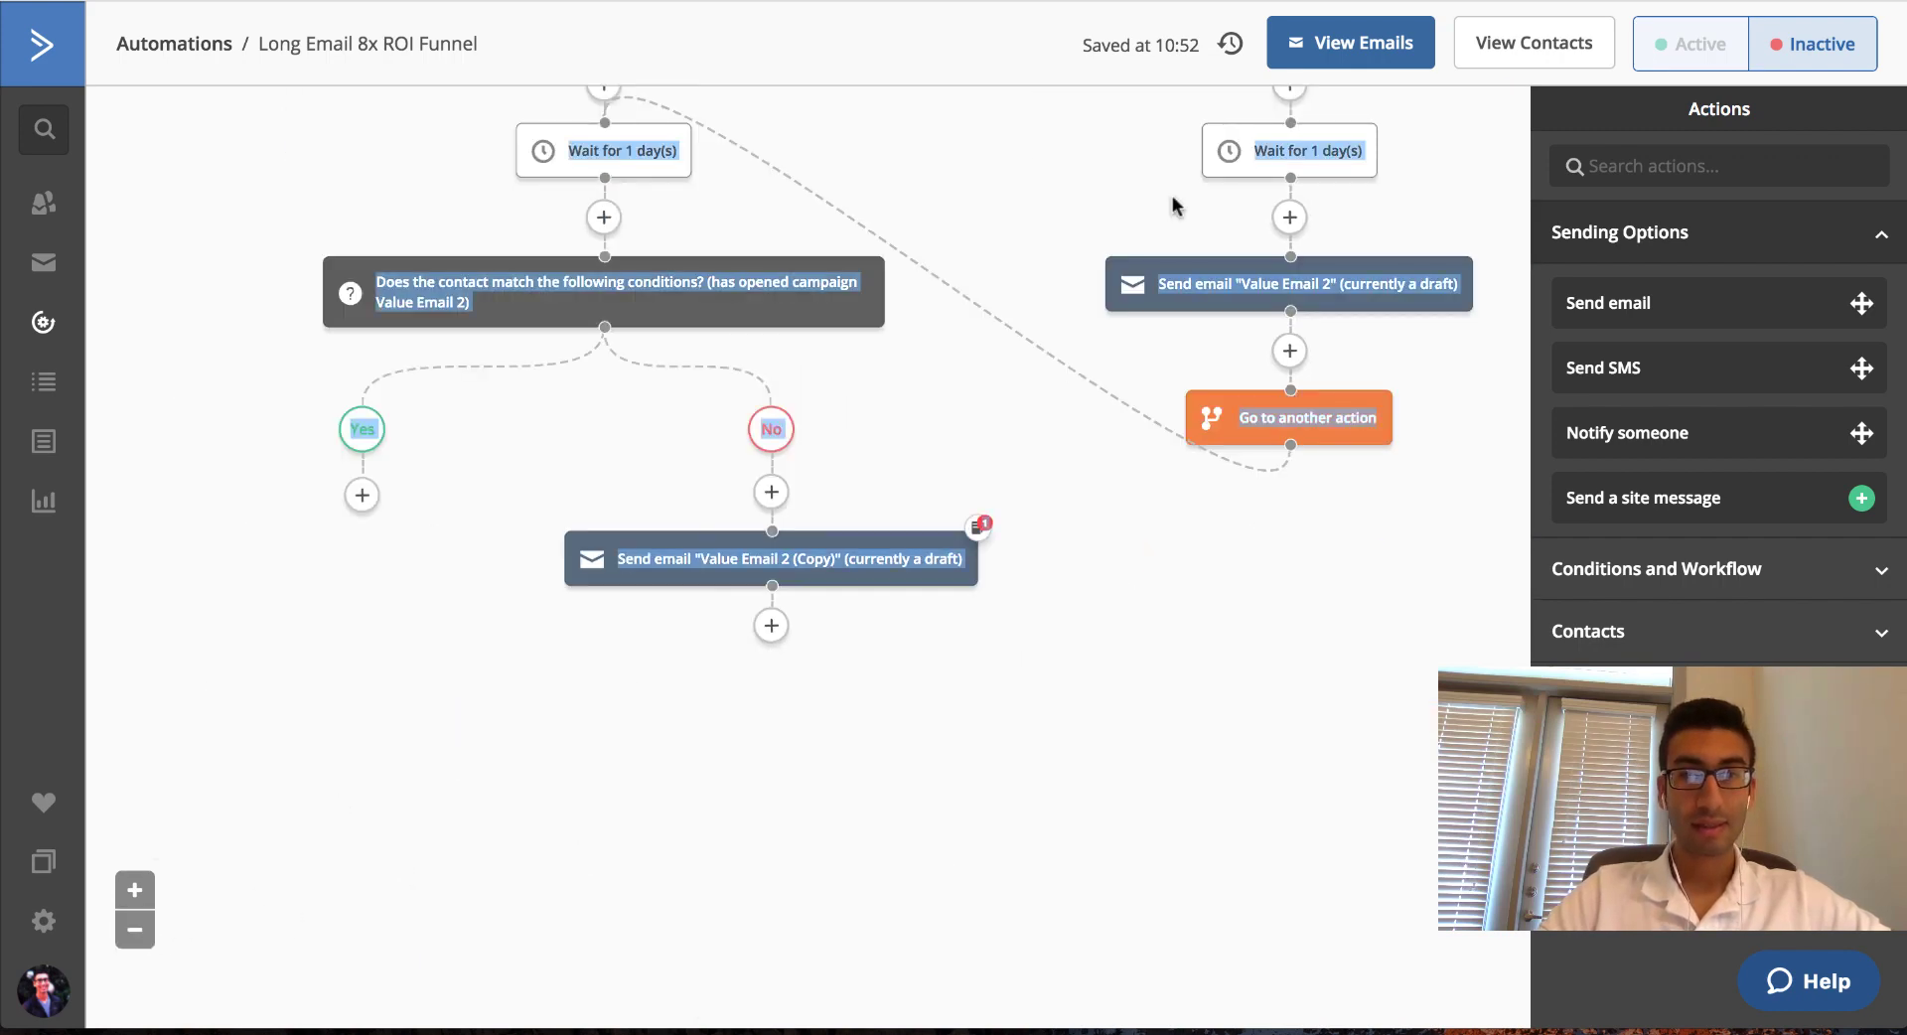
click(133, 891)
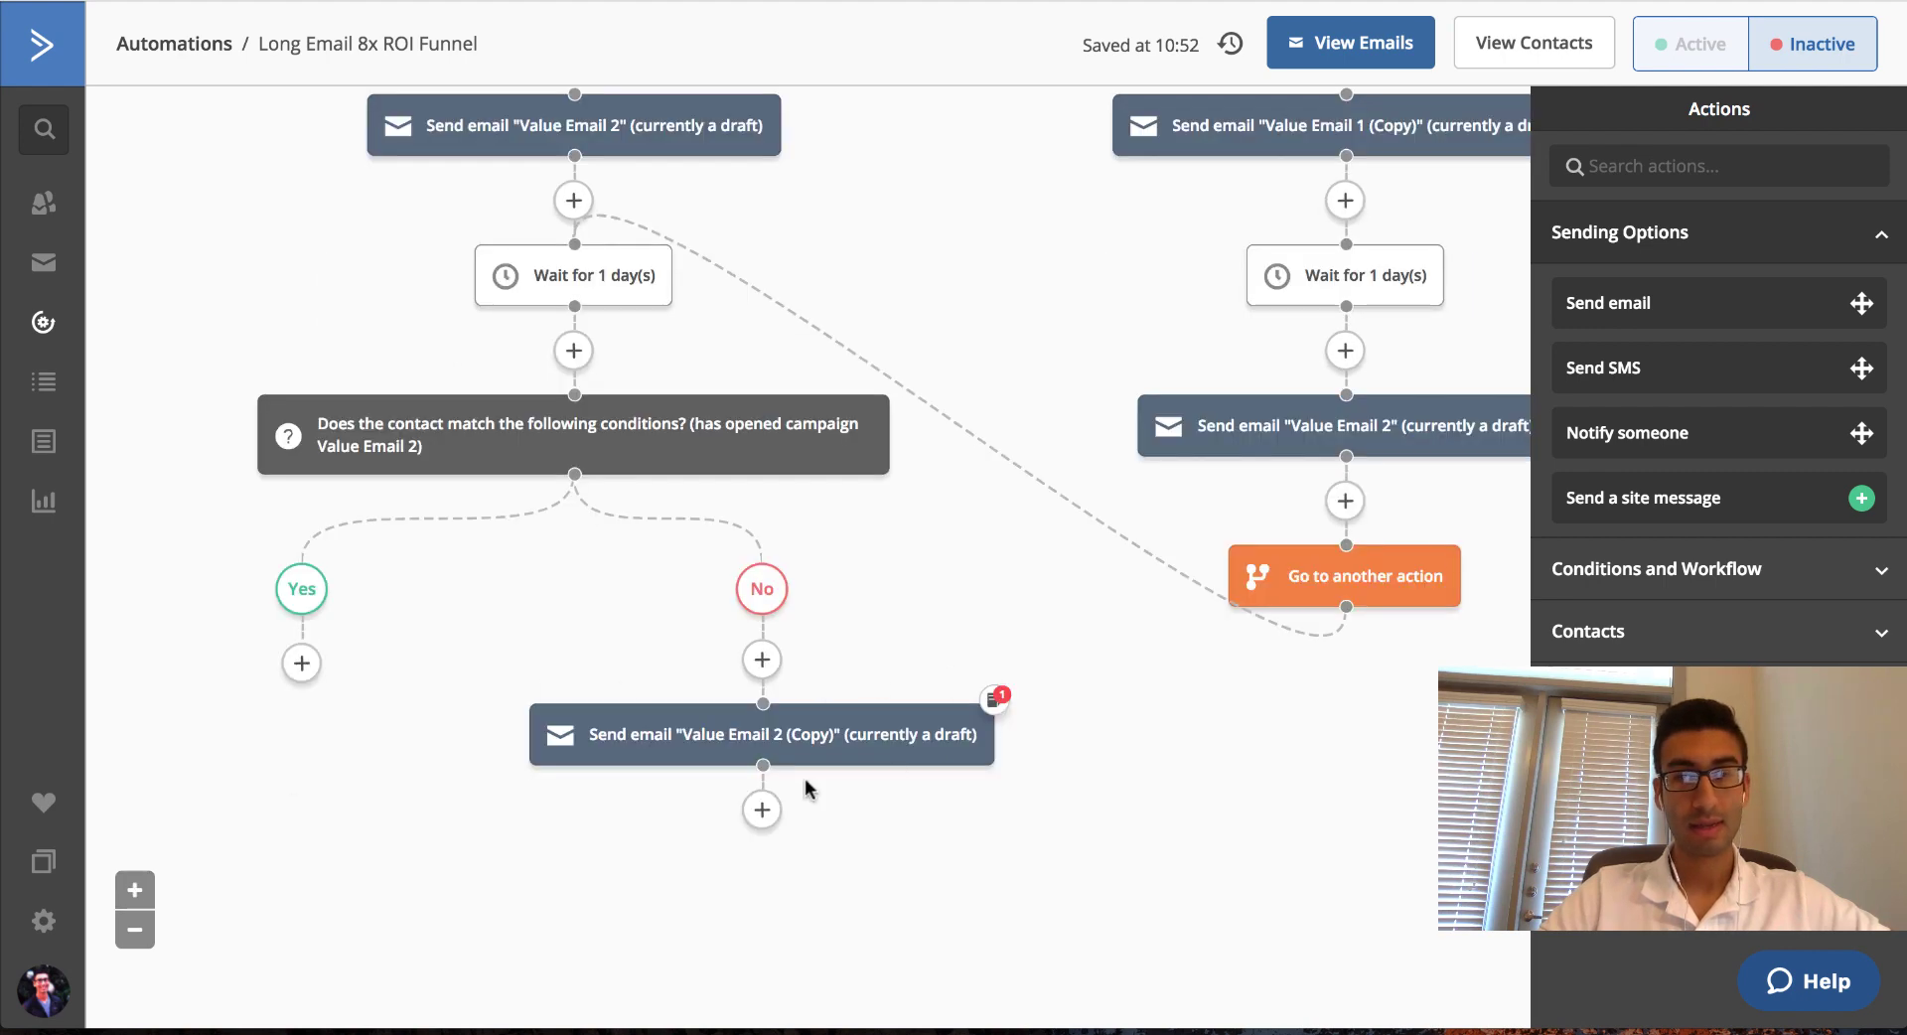
drag(941, 515, 1141, 507)
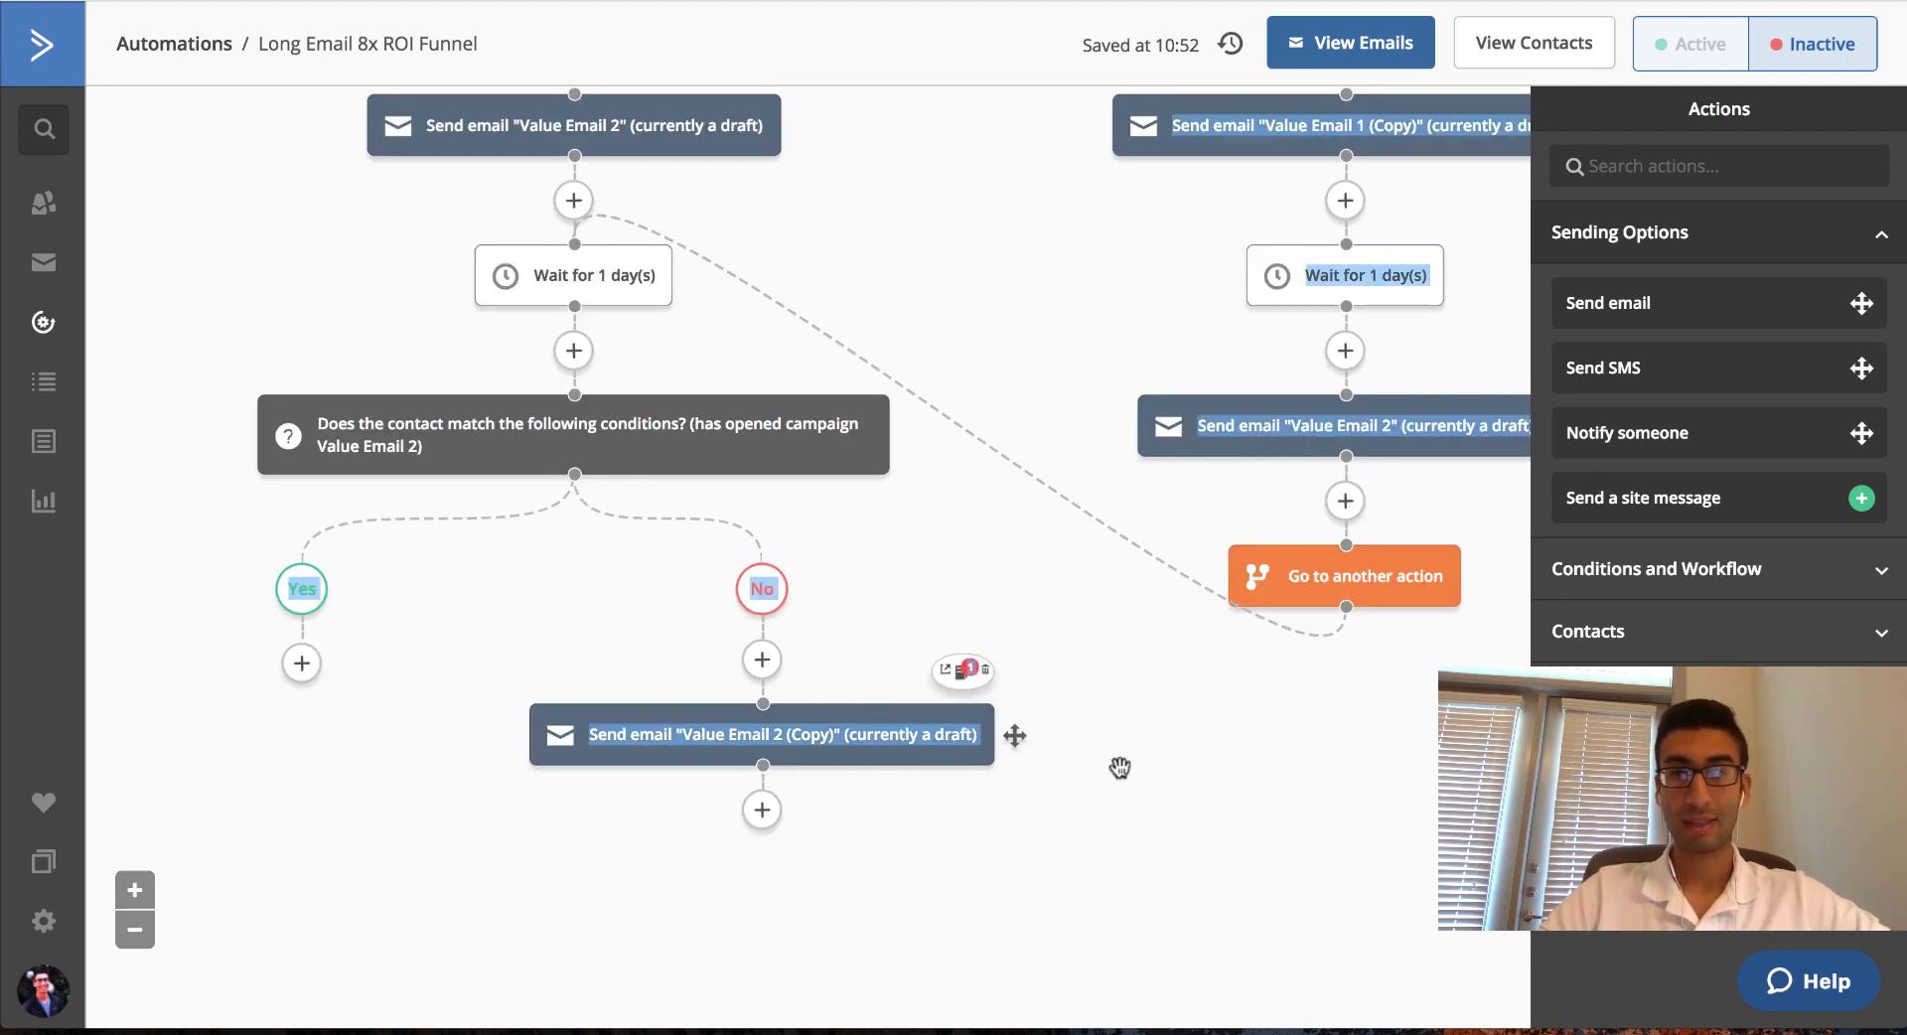
click(938, 417)
scroll(1065, 388, up, 9)
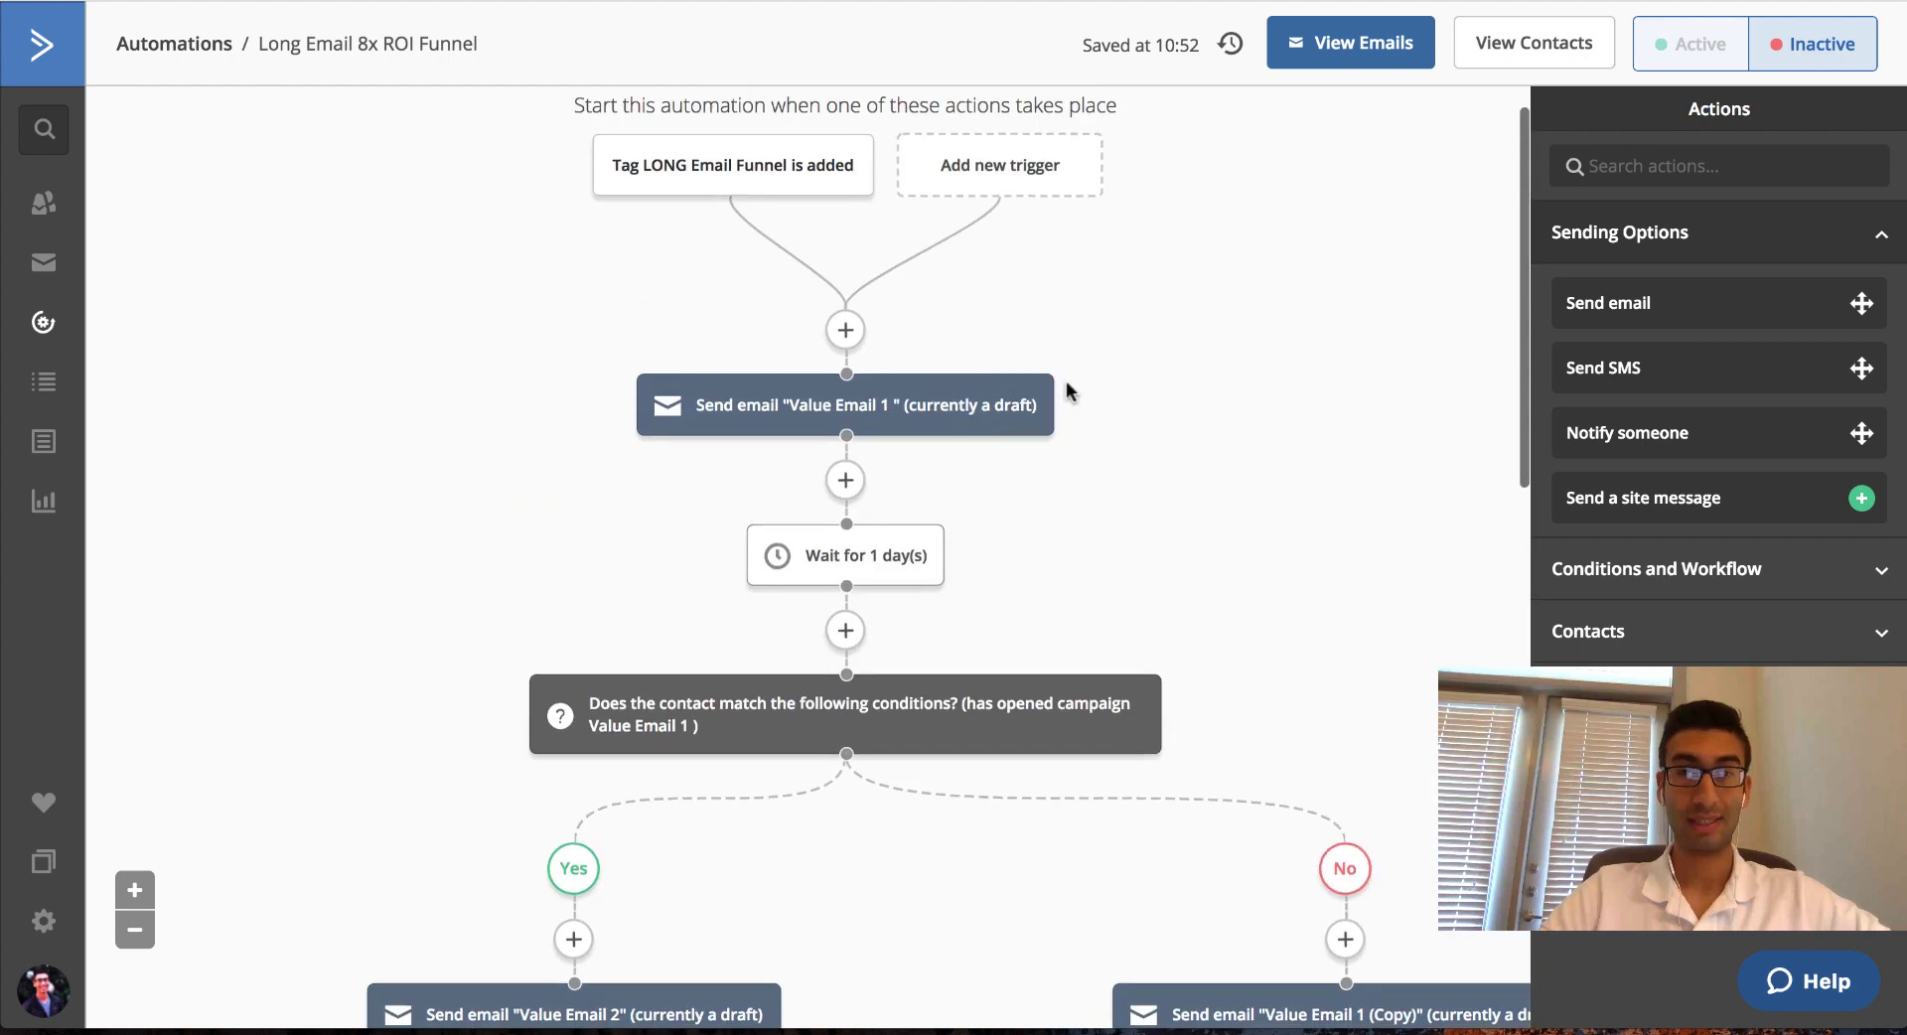
scroll(981, 342, down, 5)
scroll(983, 350, down, 3)
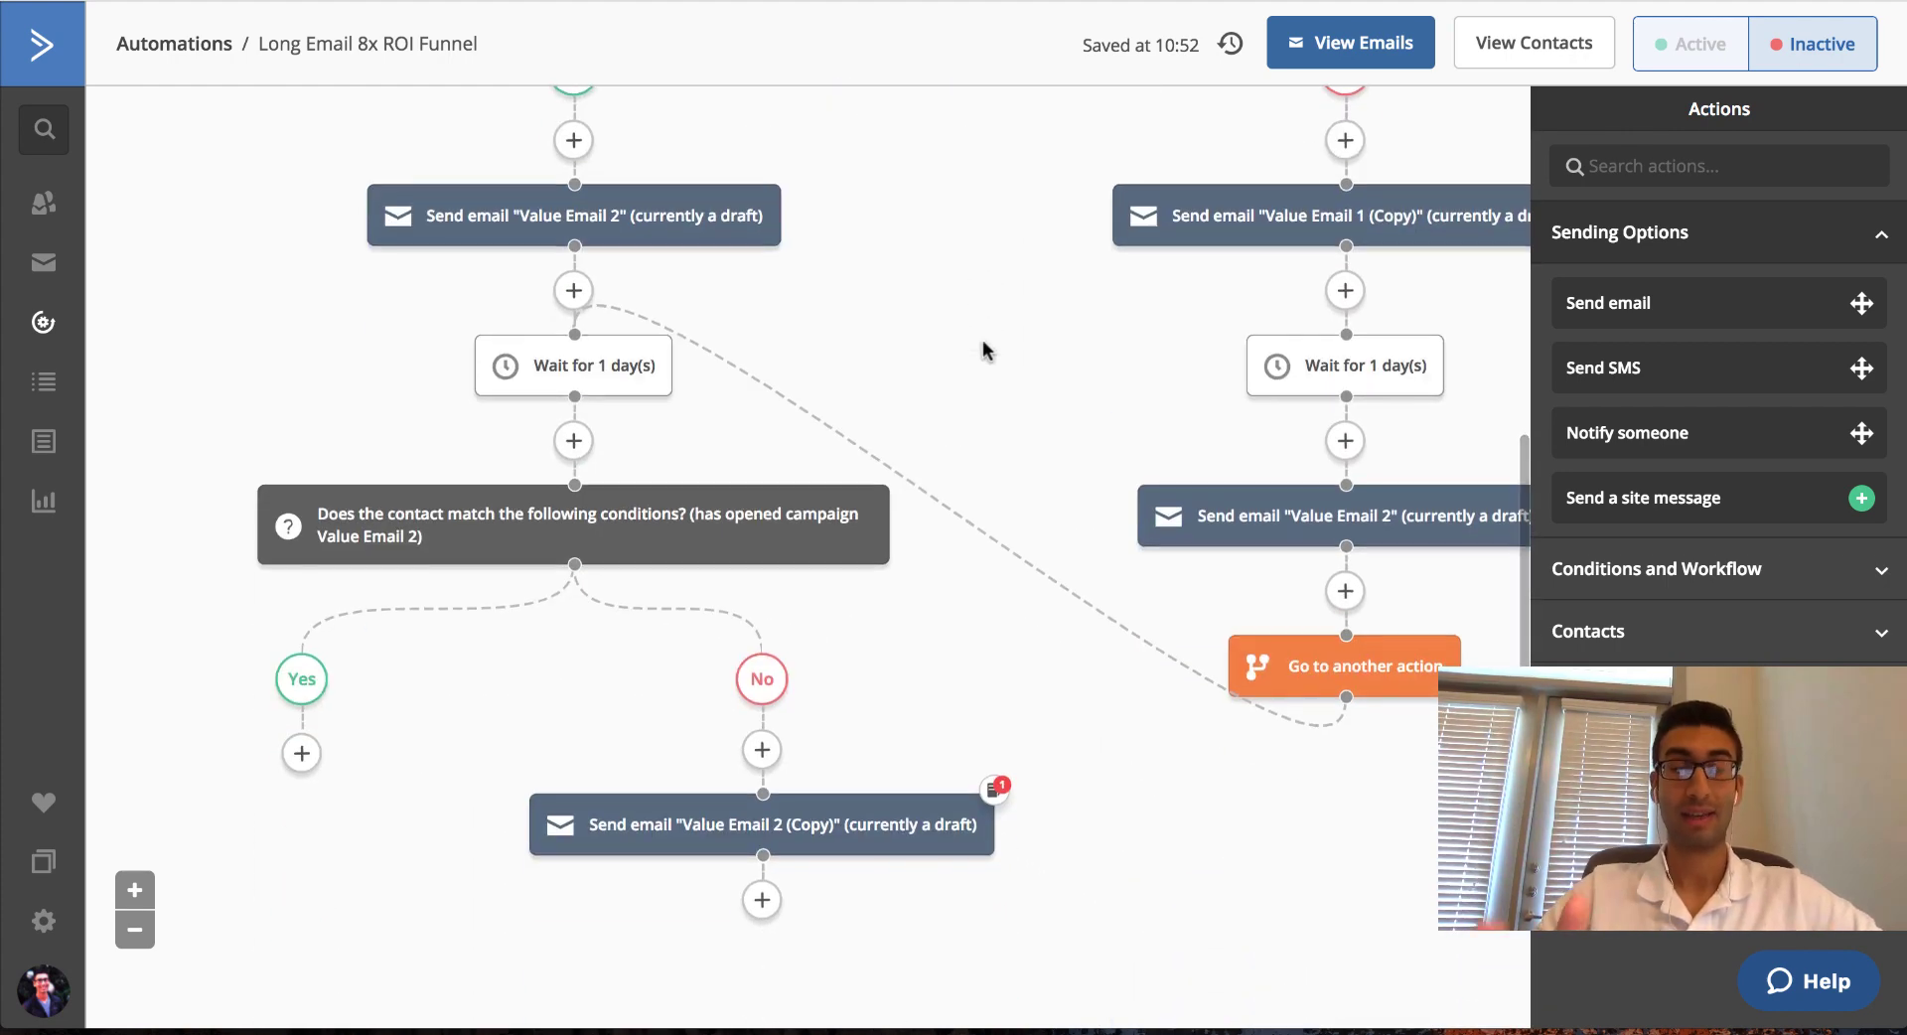
scroll(984, 349, down, 5)
scroll(1015, 432, up, 2)
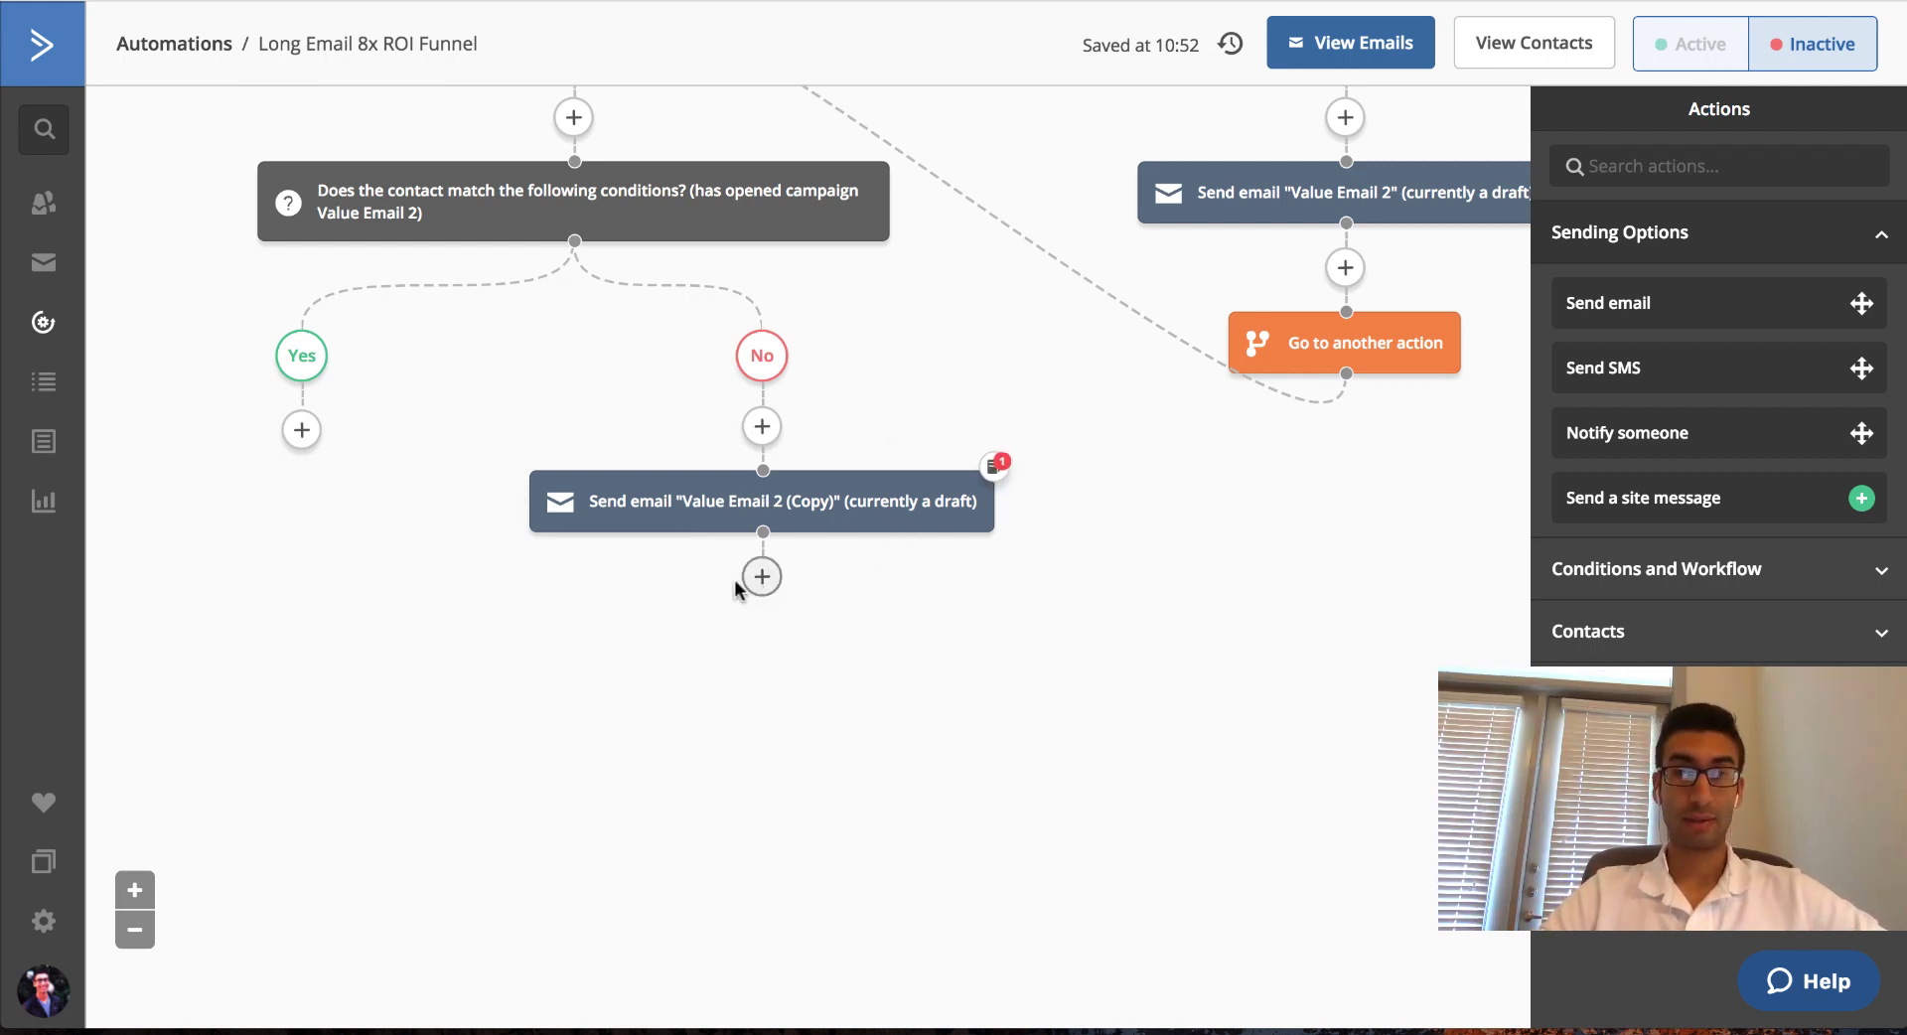
scroll(411, 508, up, 4)
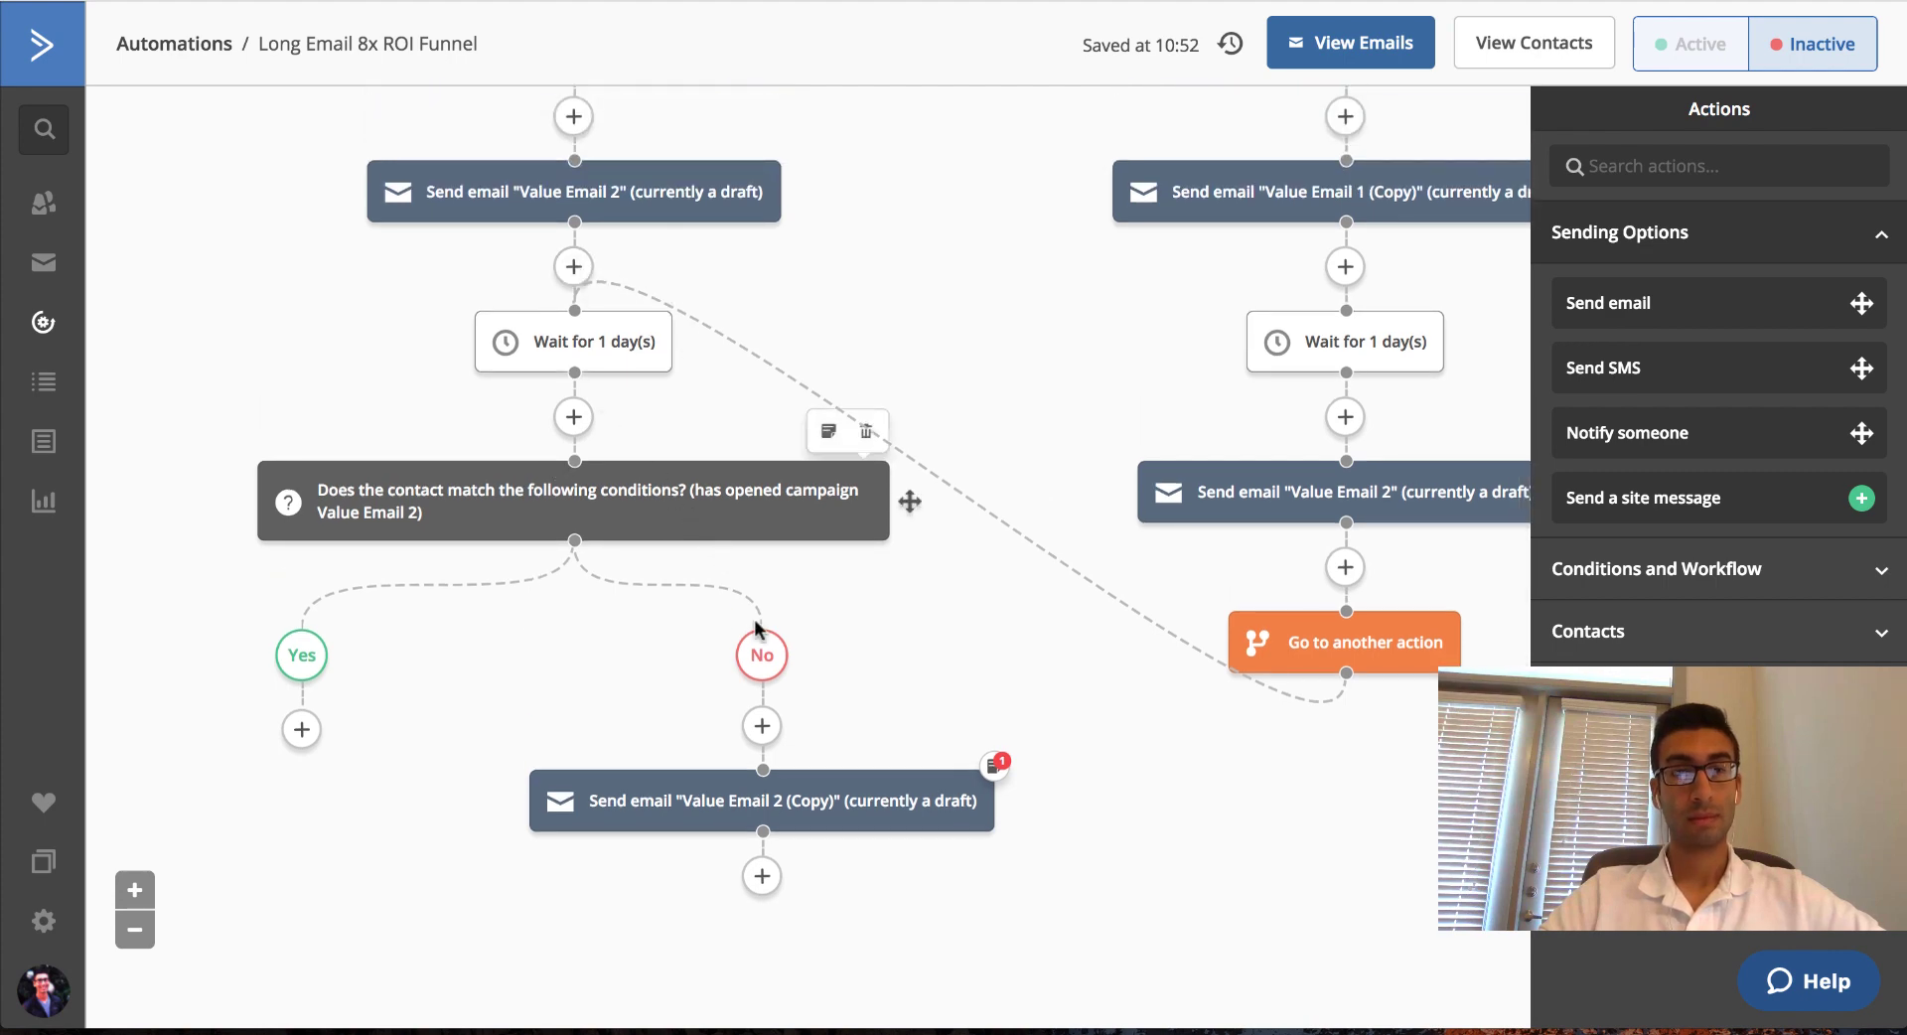
Add a send email action with a new email named "Value 3" in the Yes branch of the "Value Email 2" opened condition.
click(302, 730)
click(600, 209)
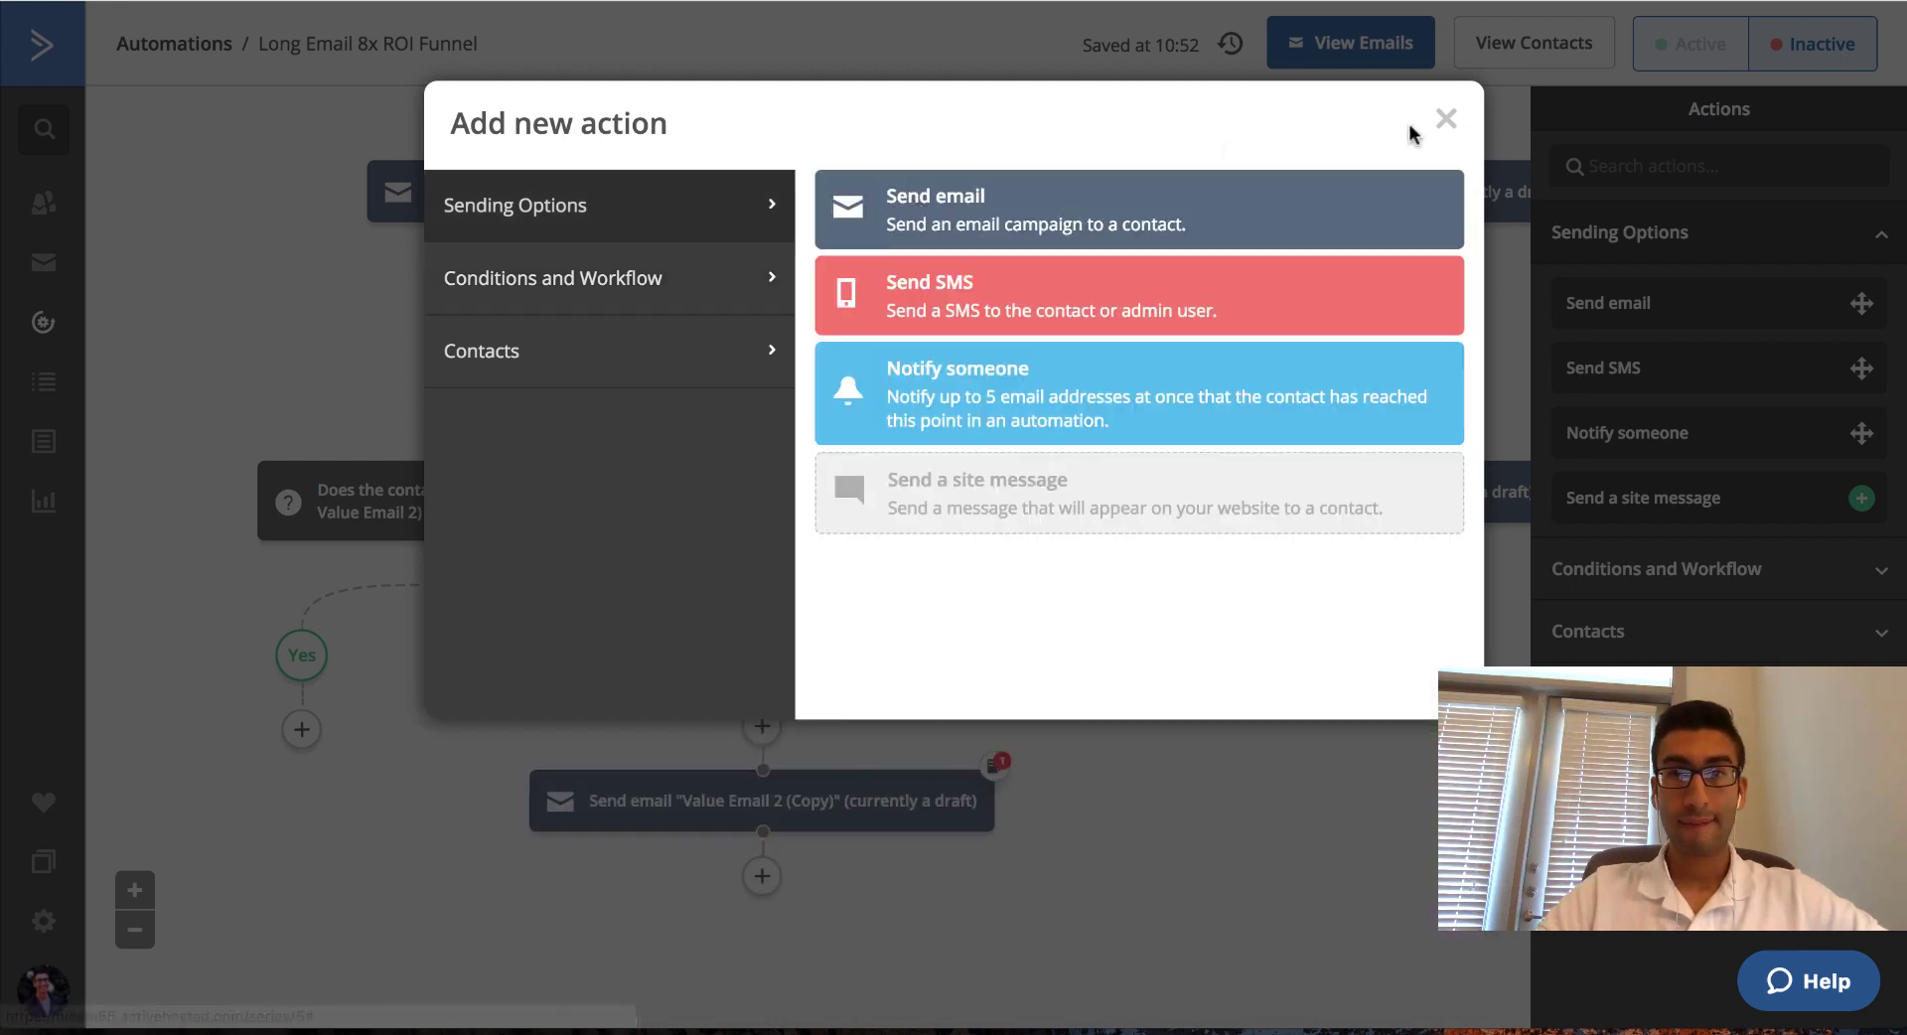
click(1446, 121)
click(302, 729)
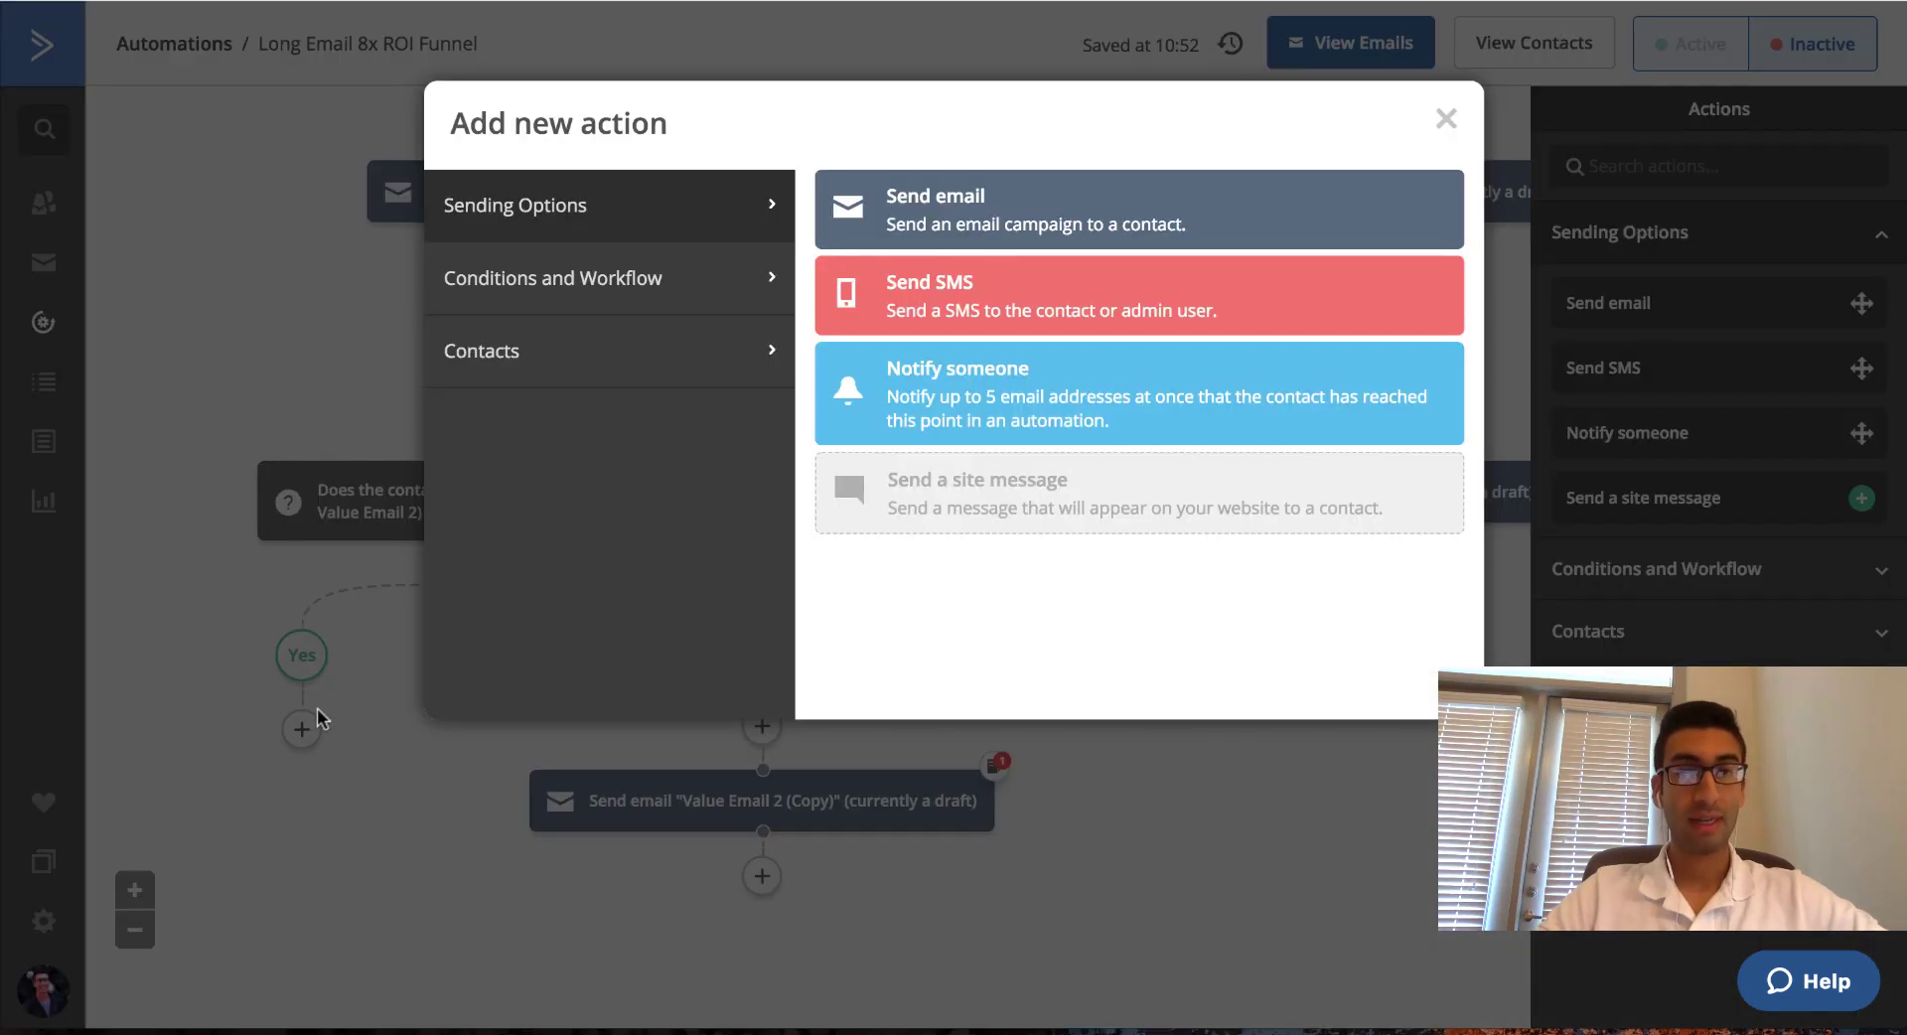
click(970, 189)
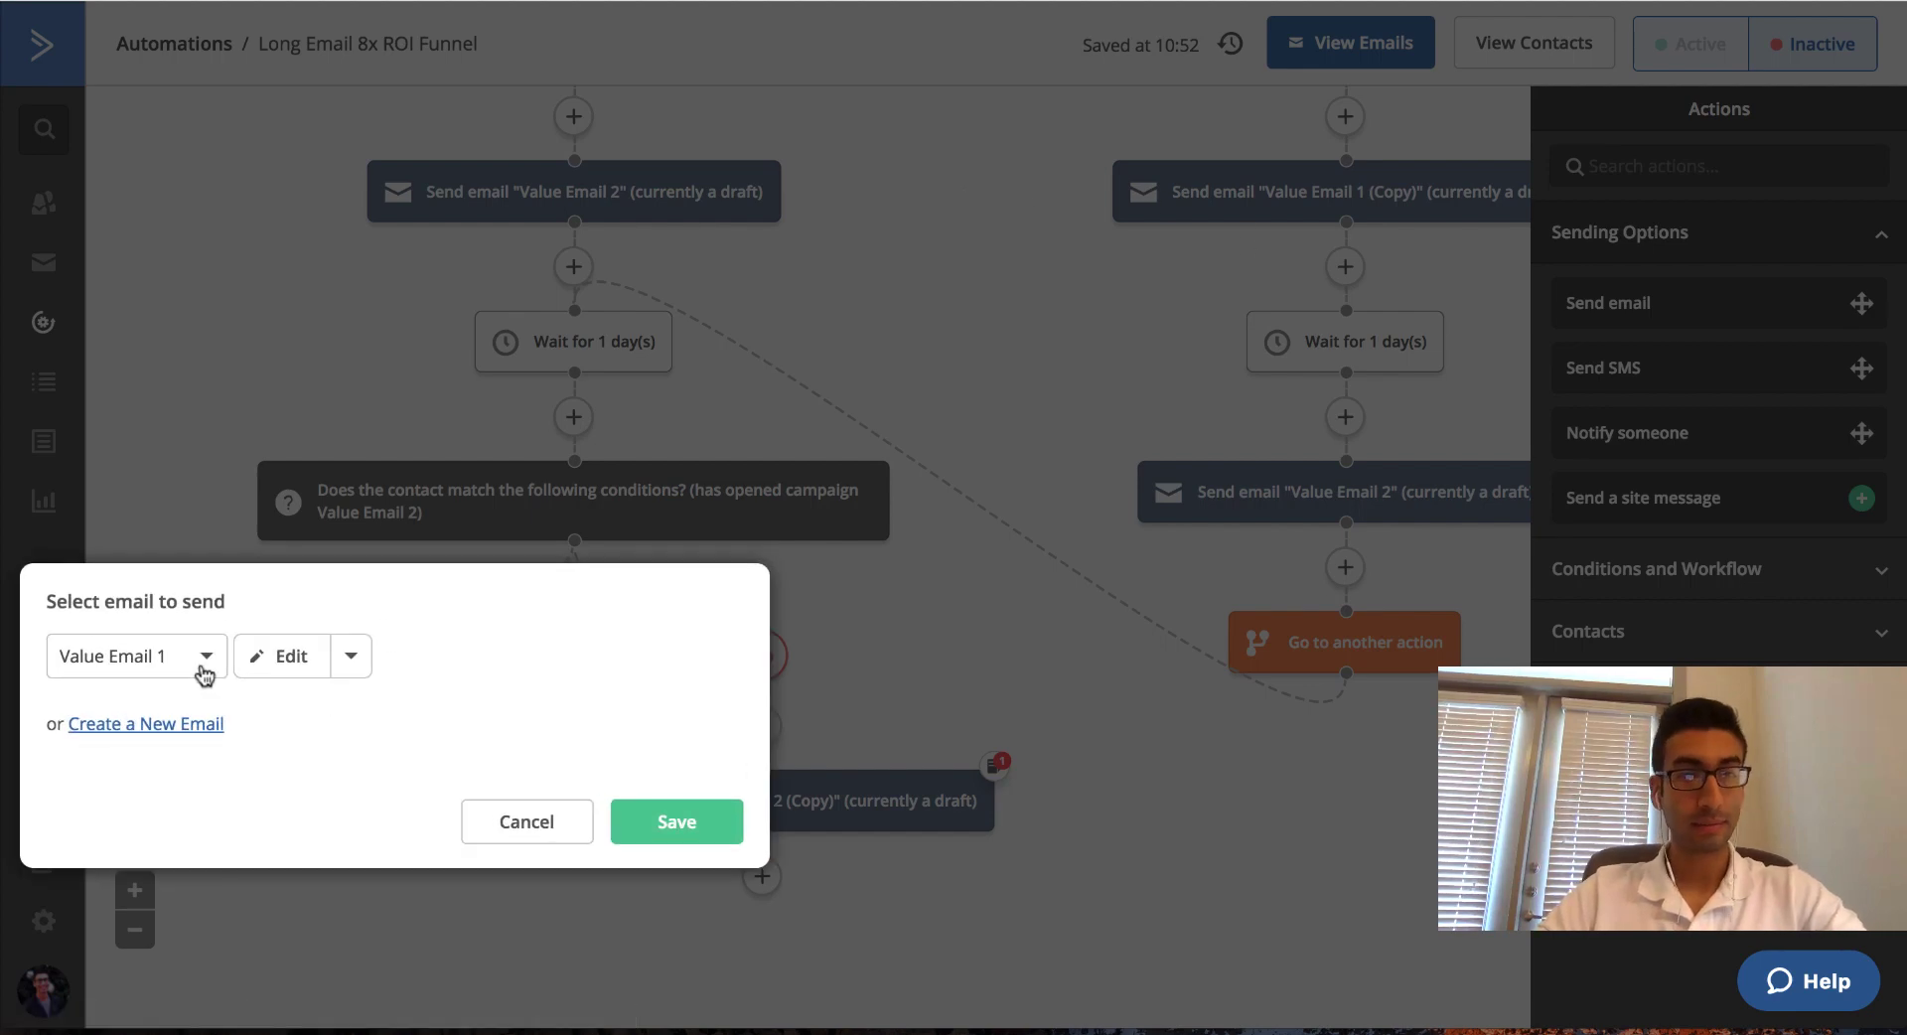
click(179, 726)
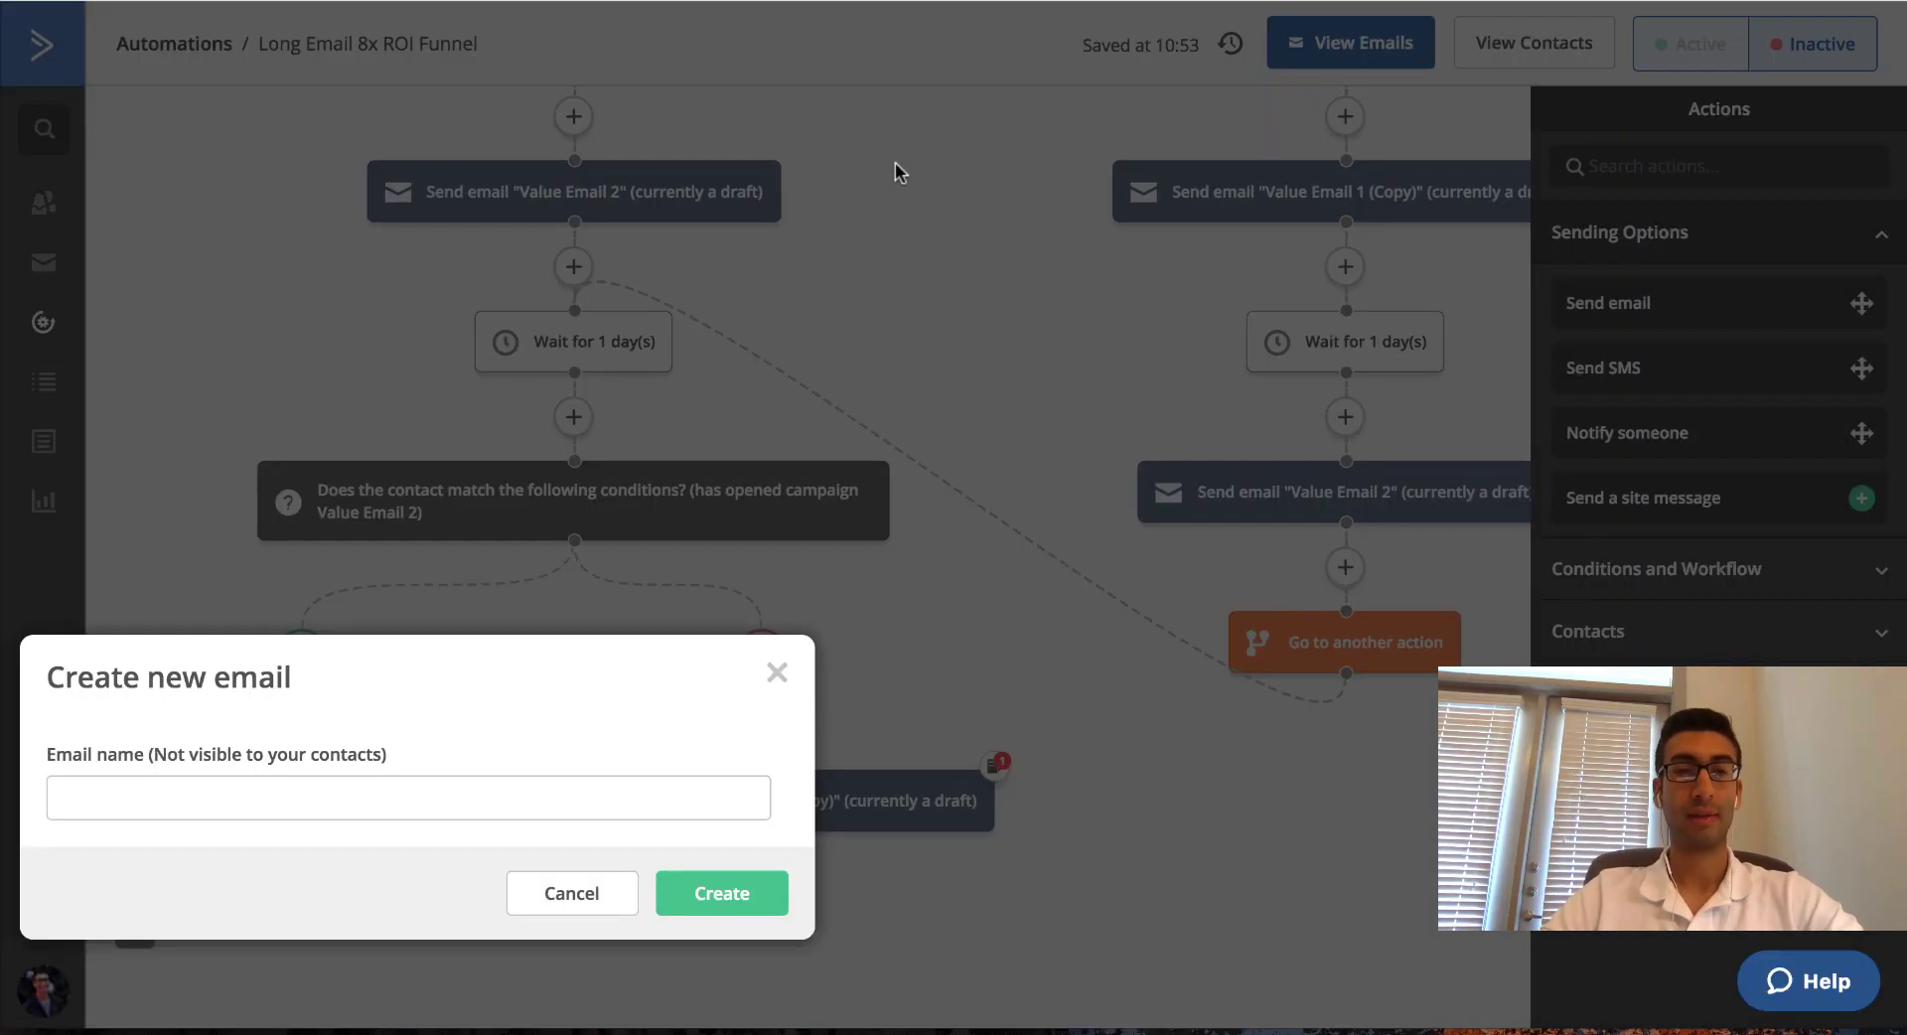
click(388, 795)
text(Vakue 3)
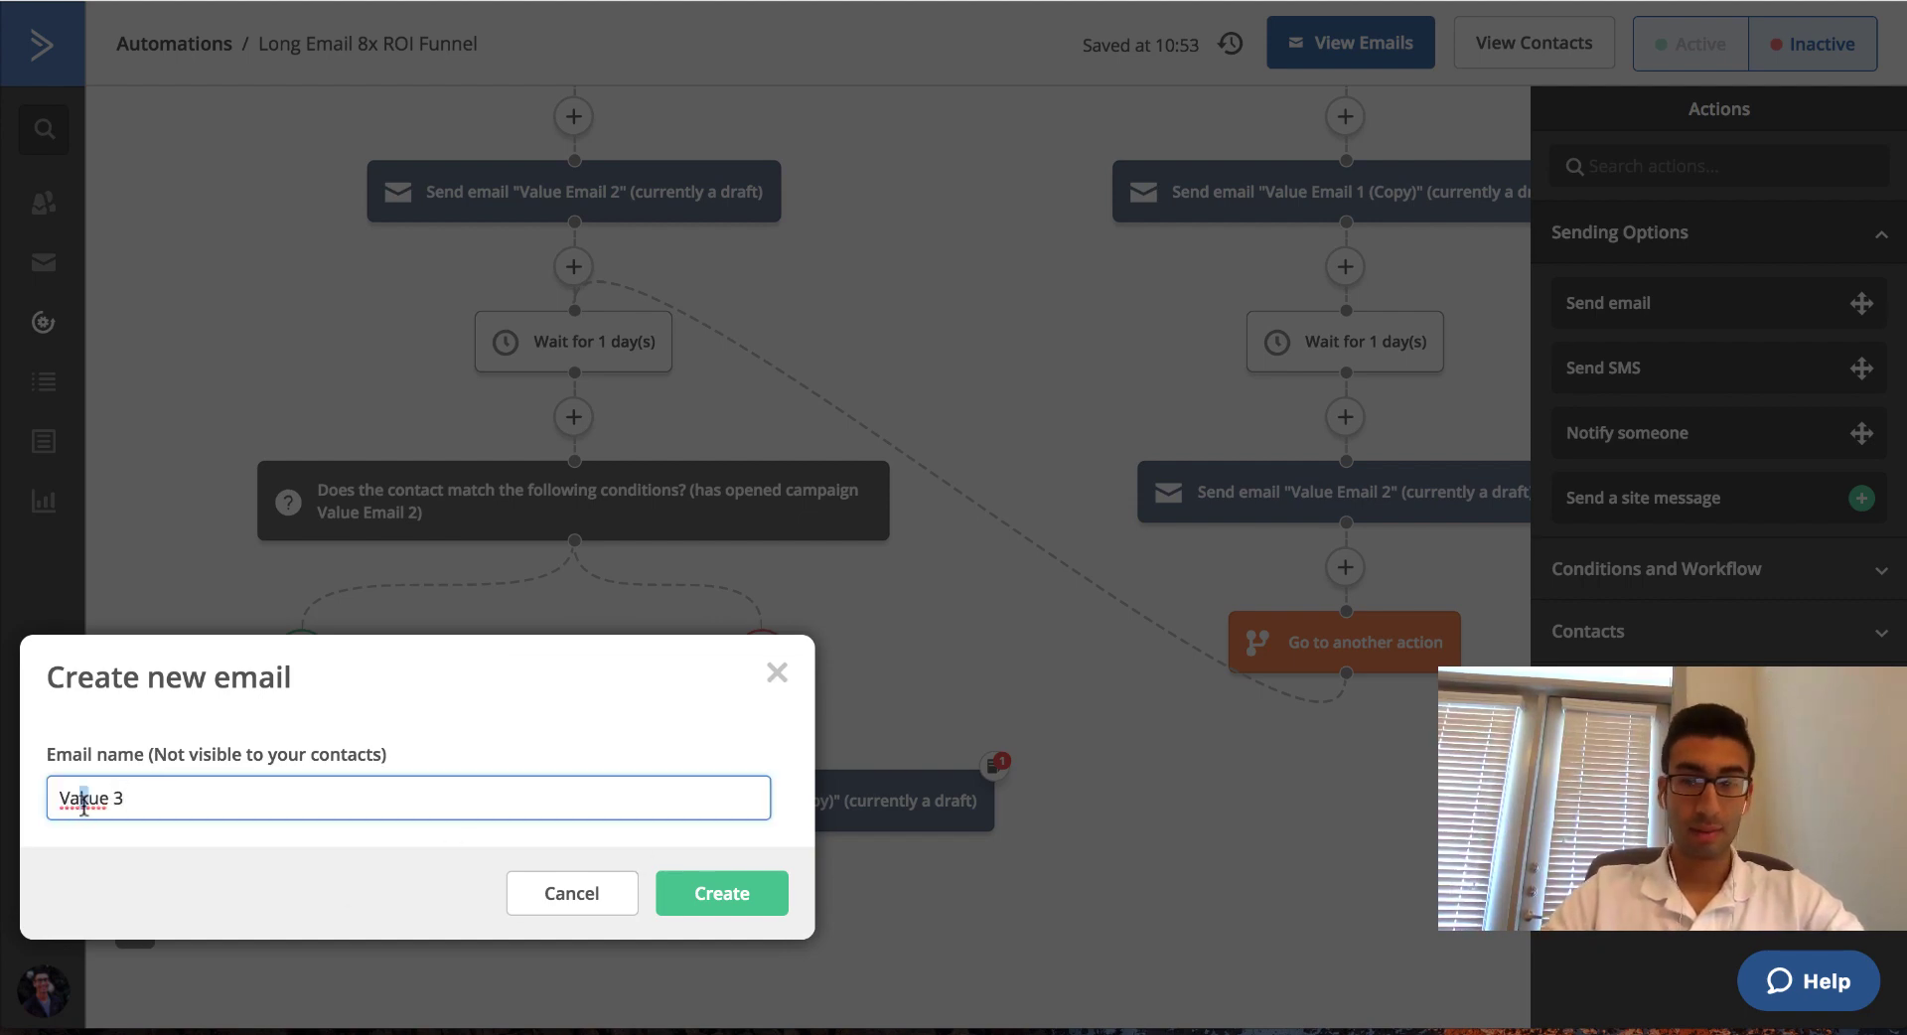
click(722, 885)
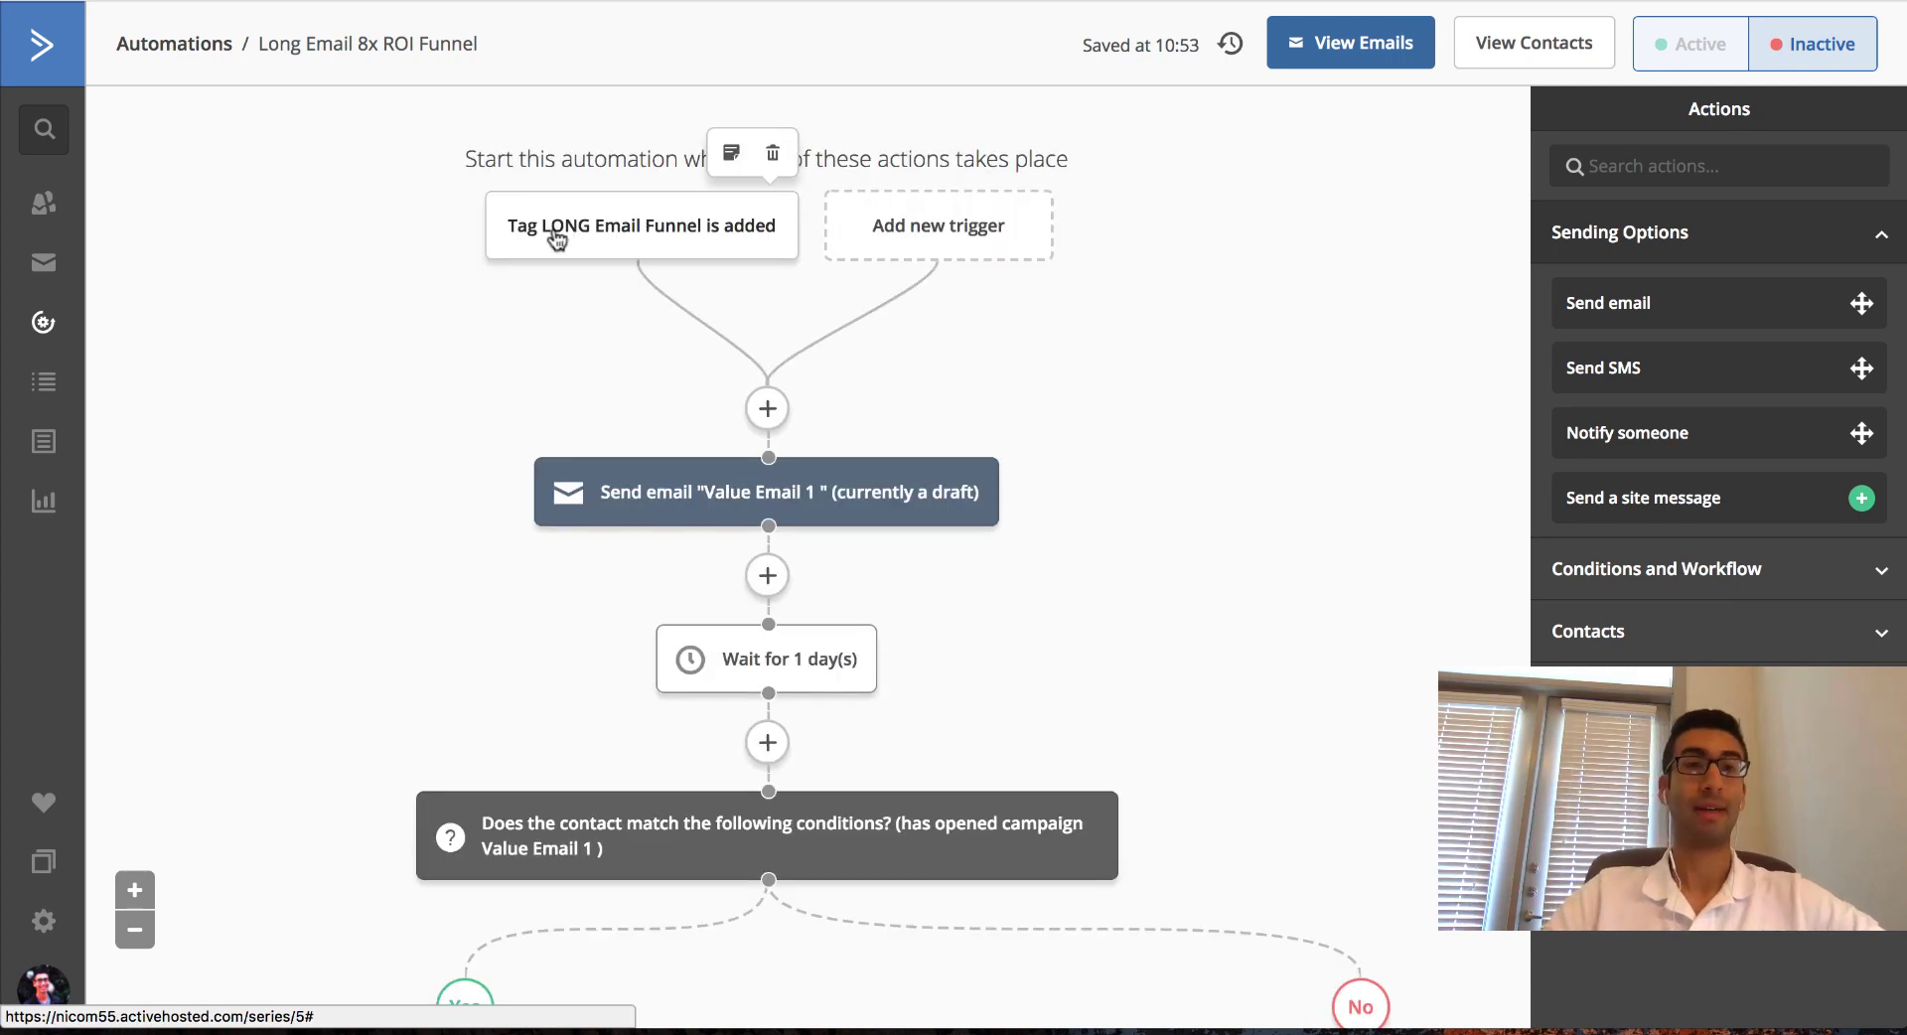
Examine the Yes and No branches below the "Value Email 2" opened condition with their send email actions.
scroll(362, 551, down, 5)
scroll(361, 552, down, 8)
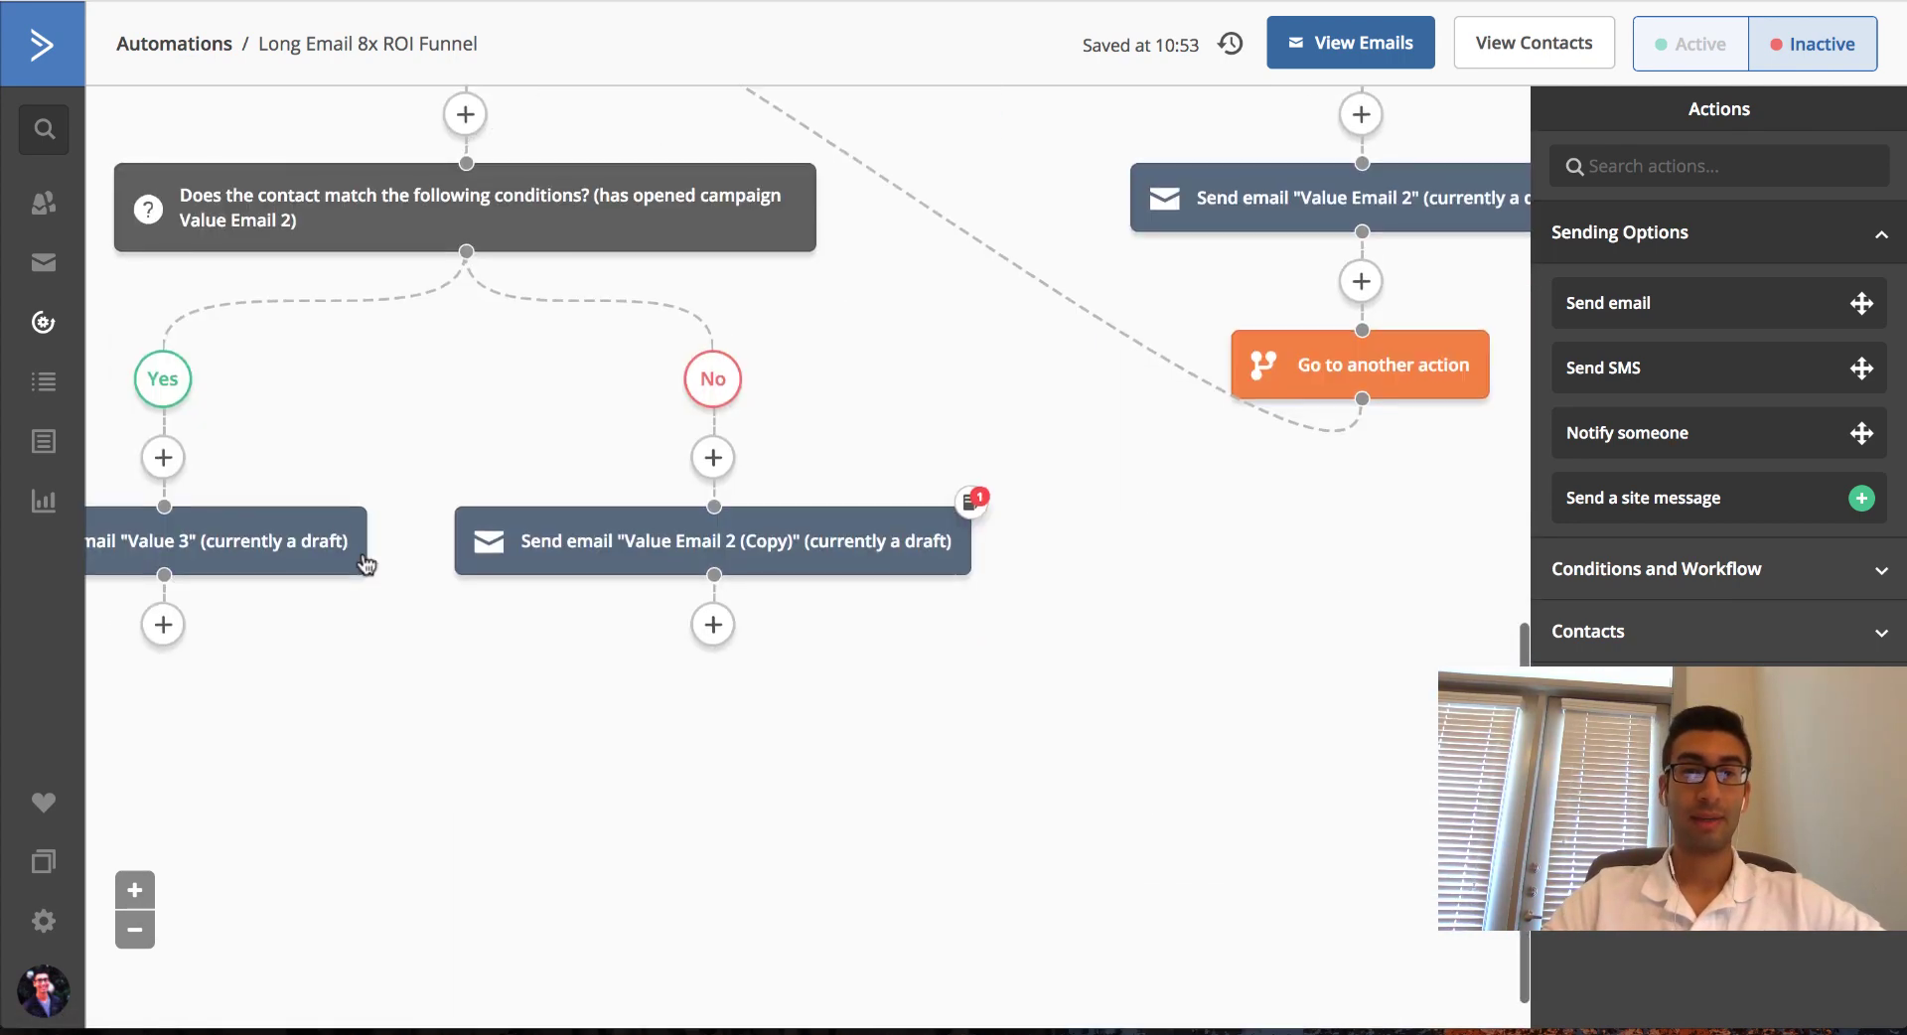
key(ctrl+a)
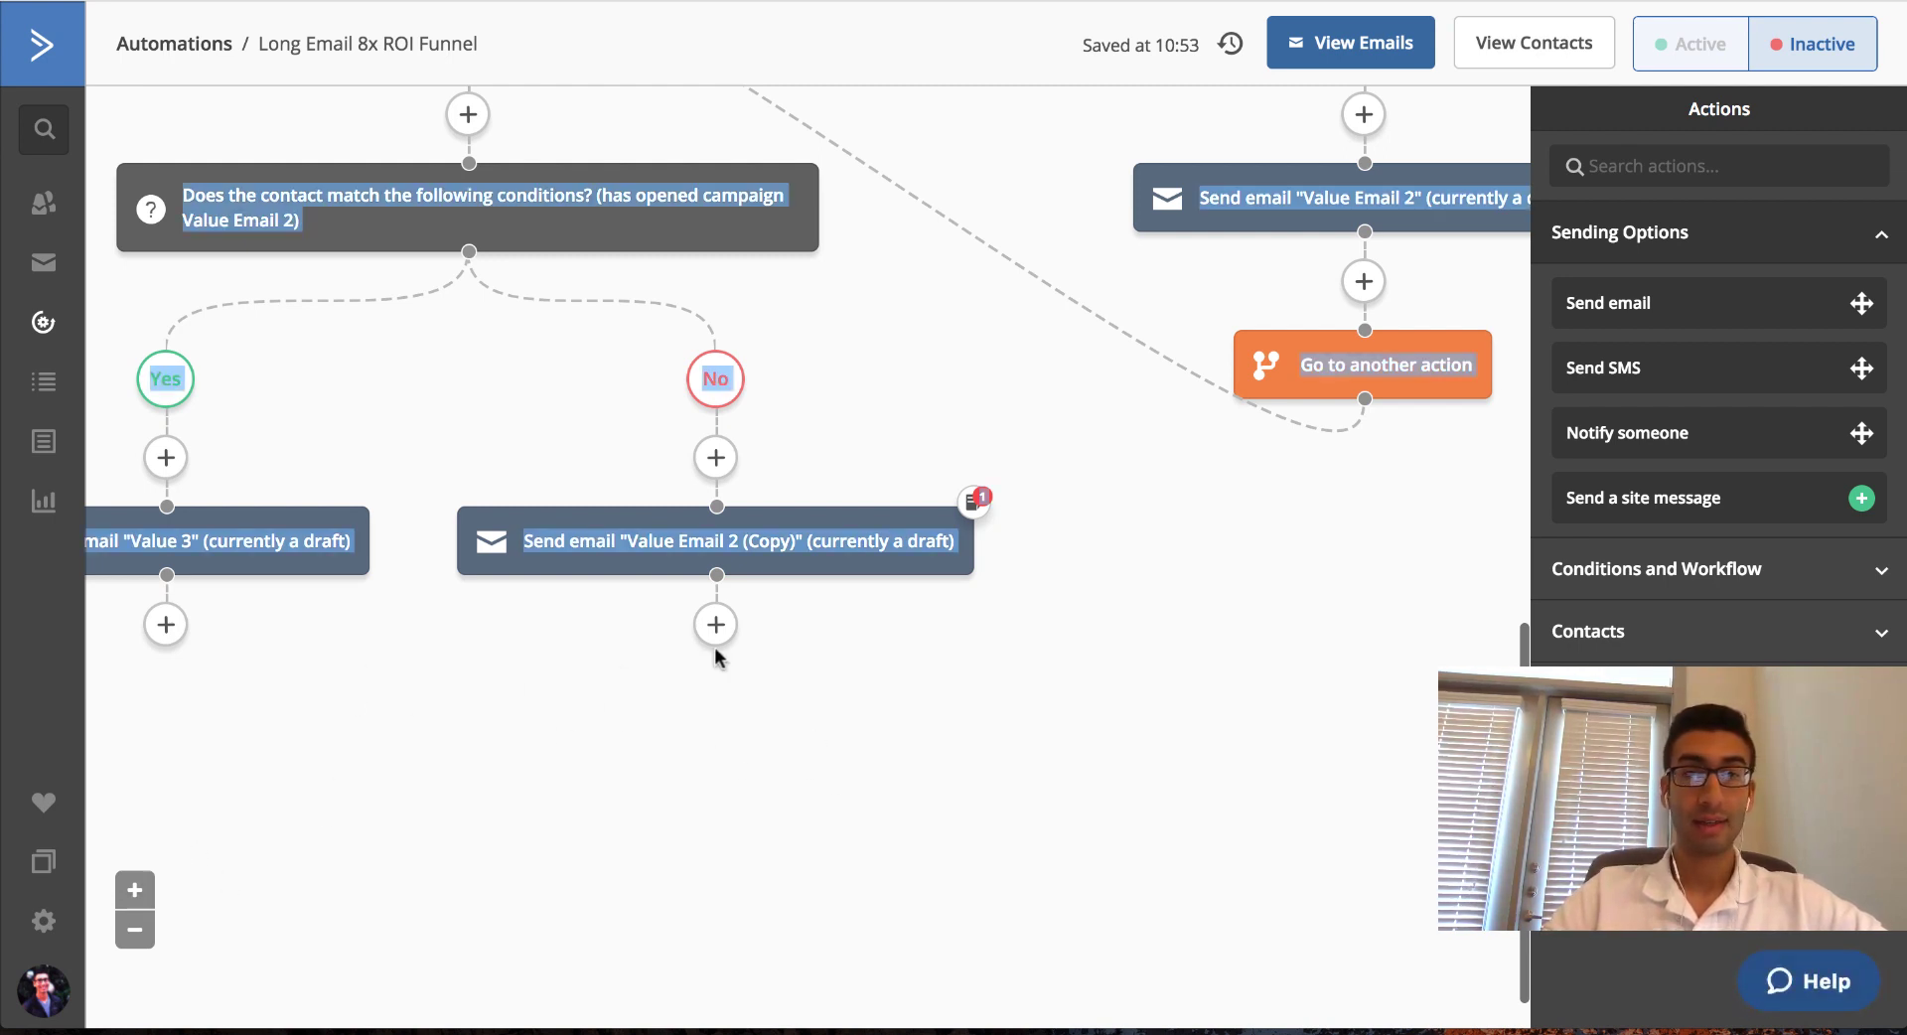
click(819, 785)
key(ctrl+a)
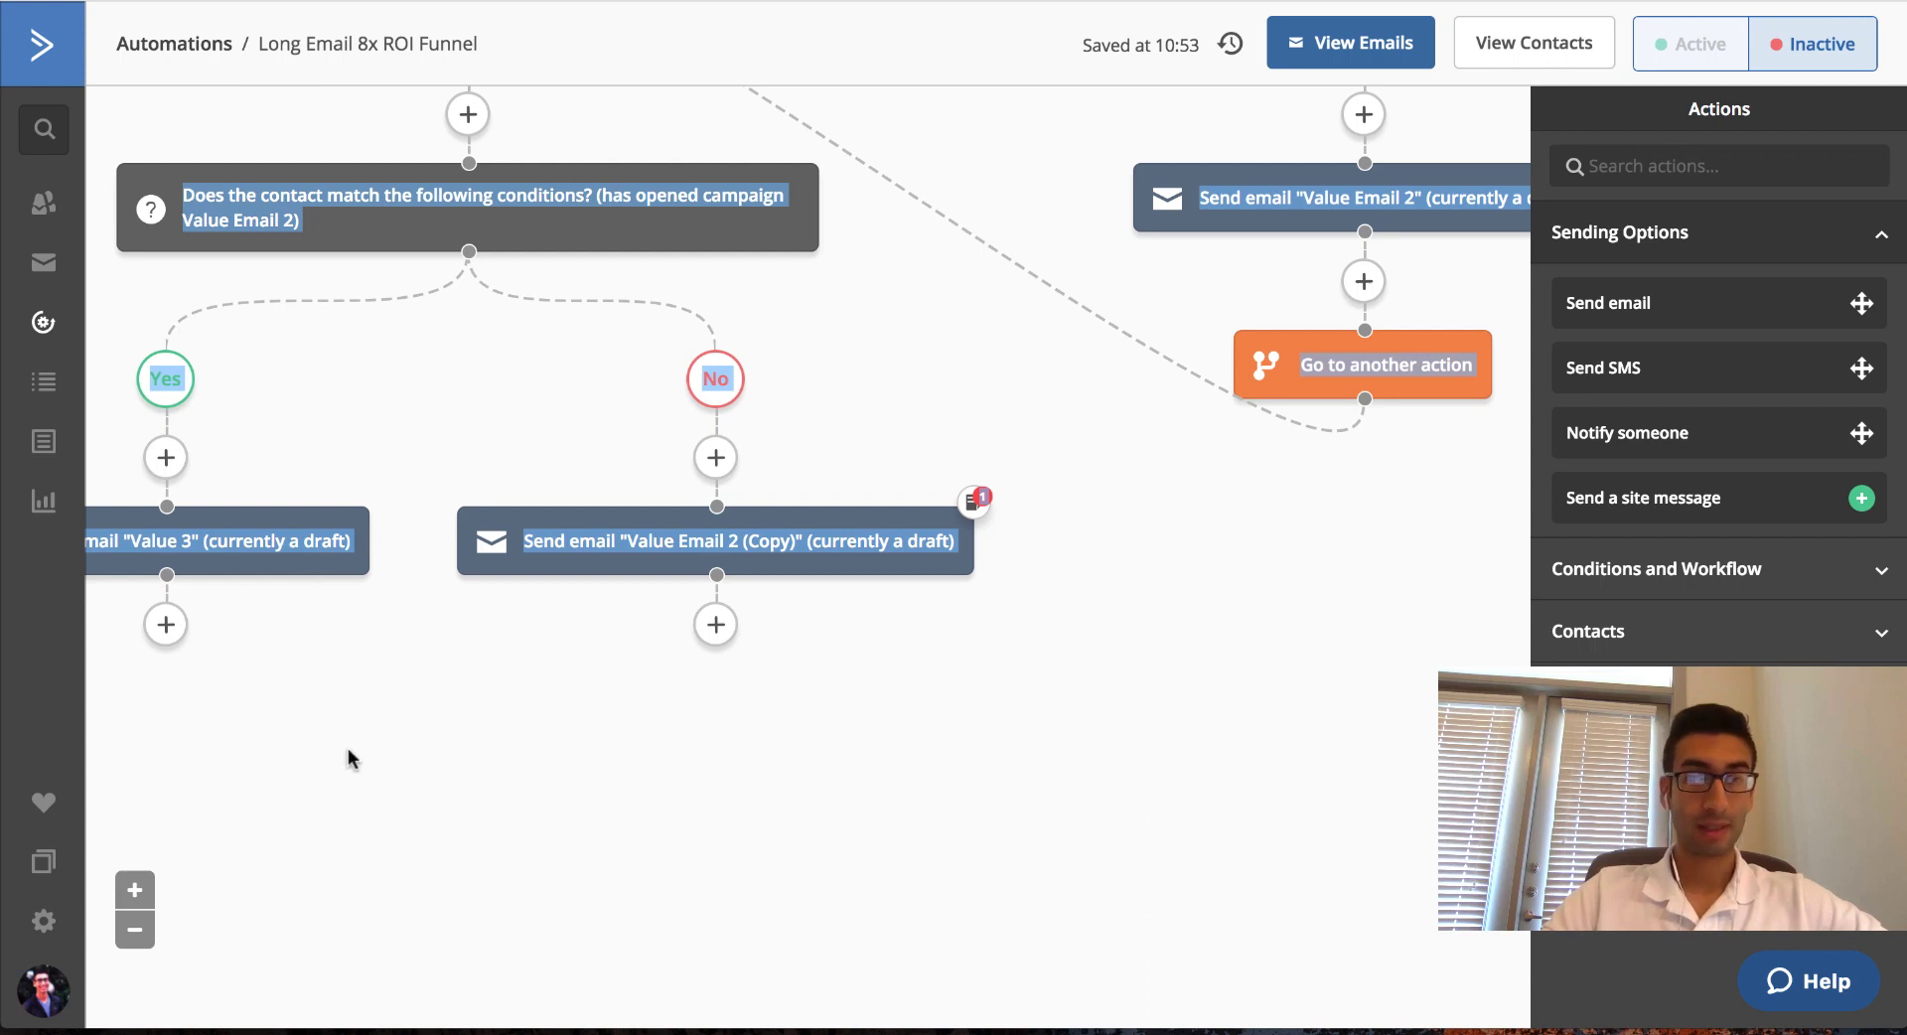
click(1330, 743)
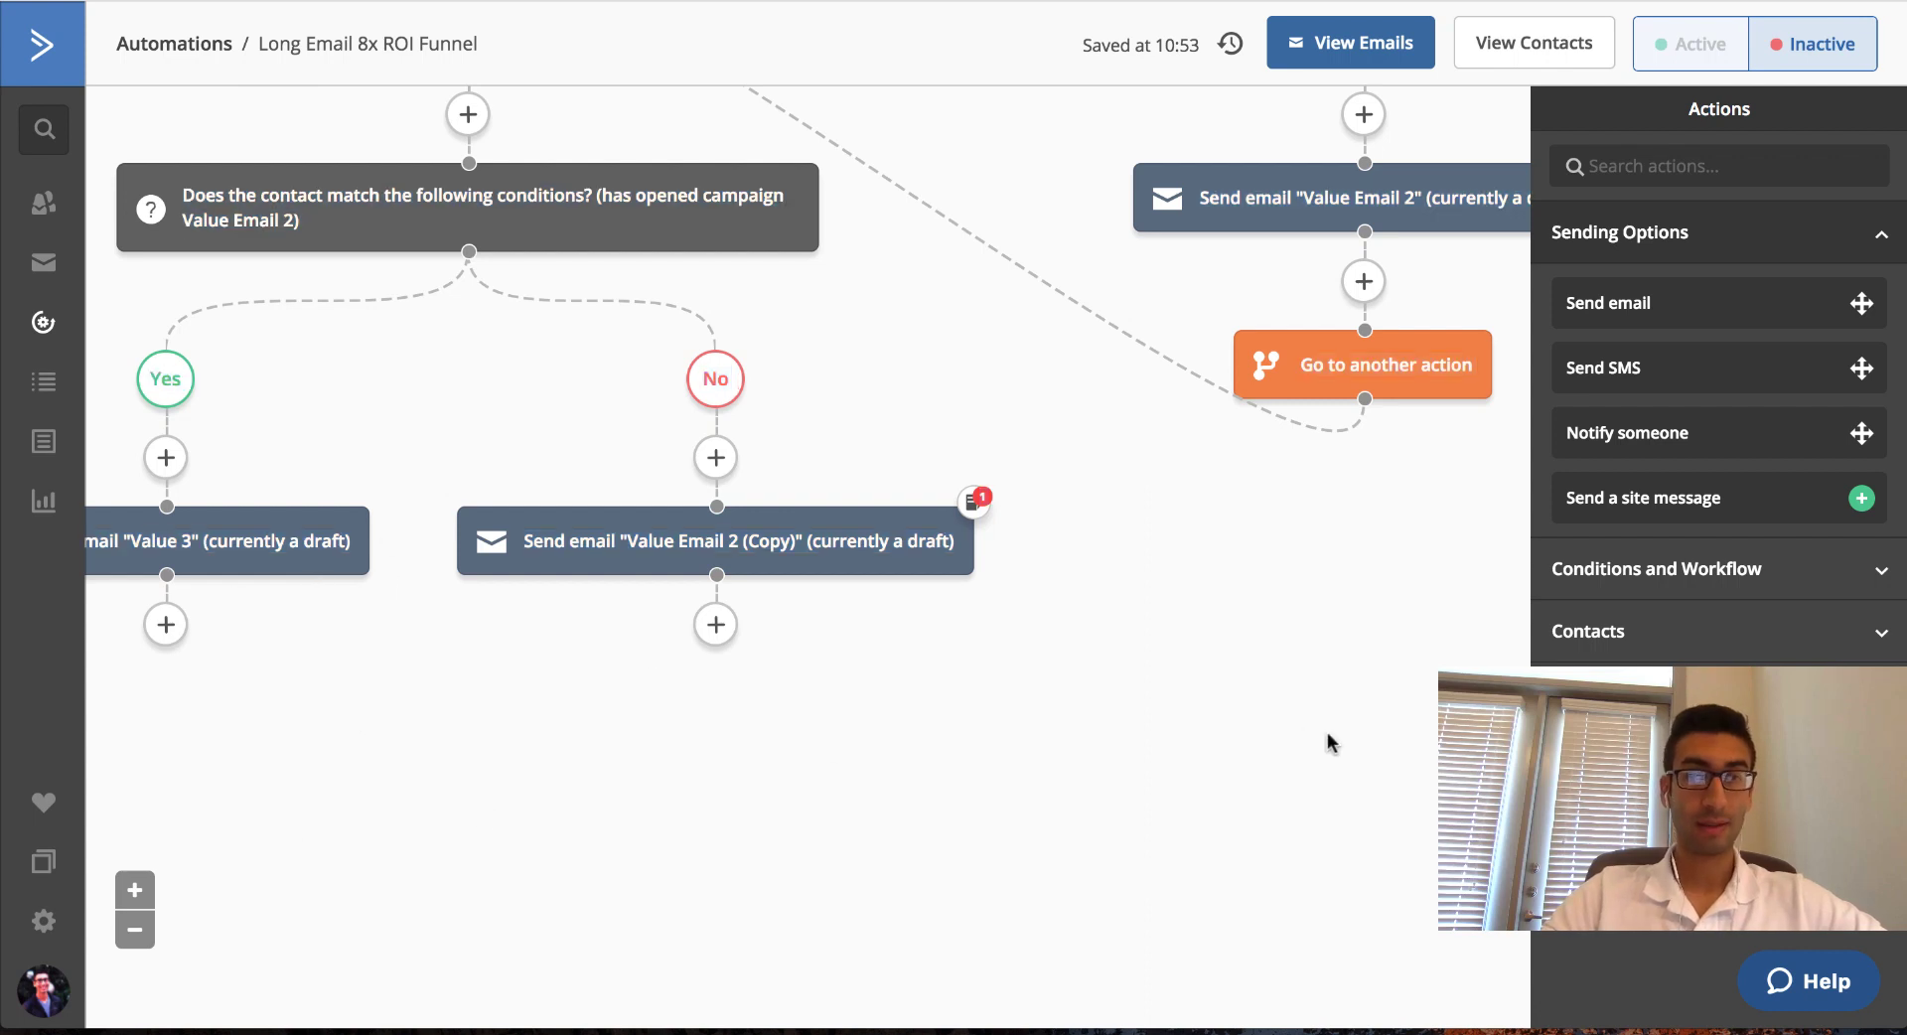
click(135, 930)
scroll(506, 695, left, 3)
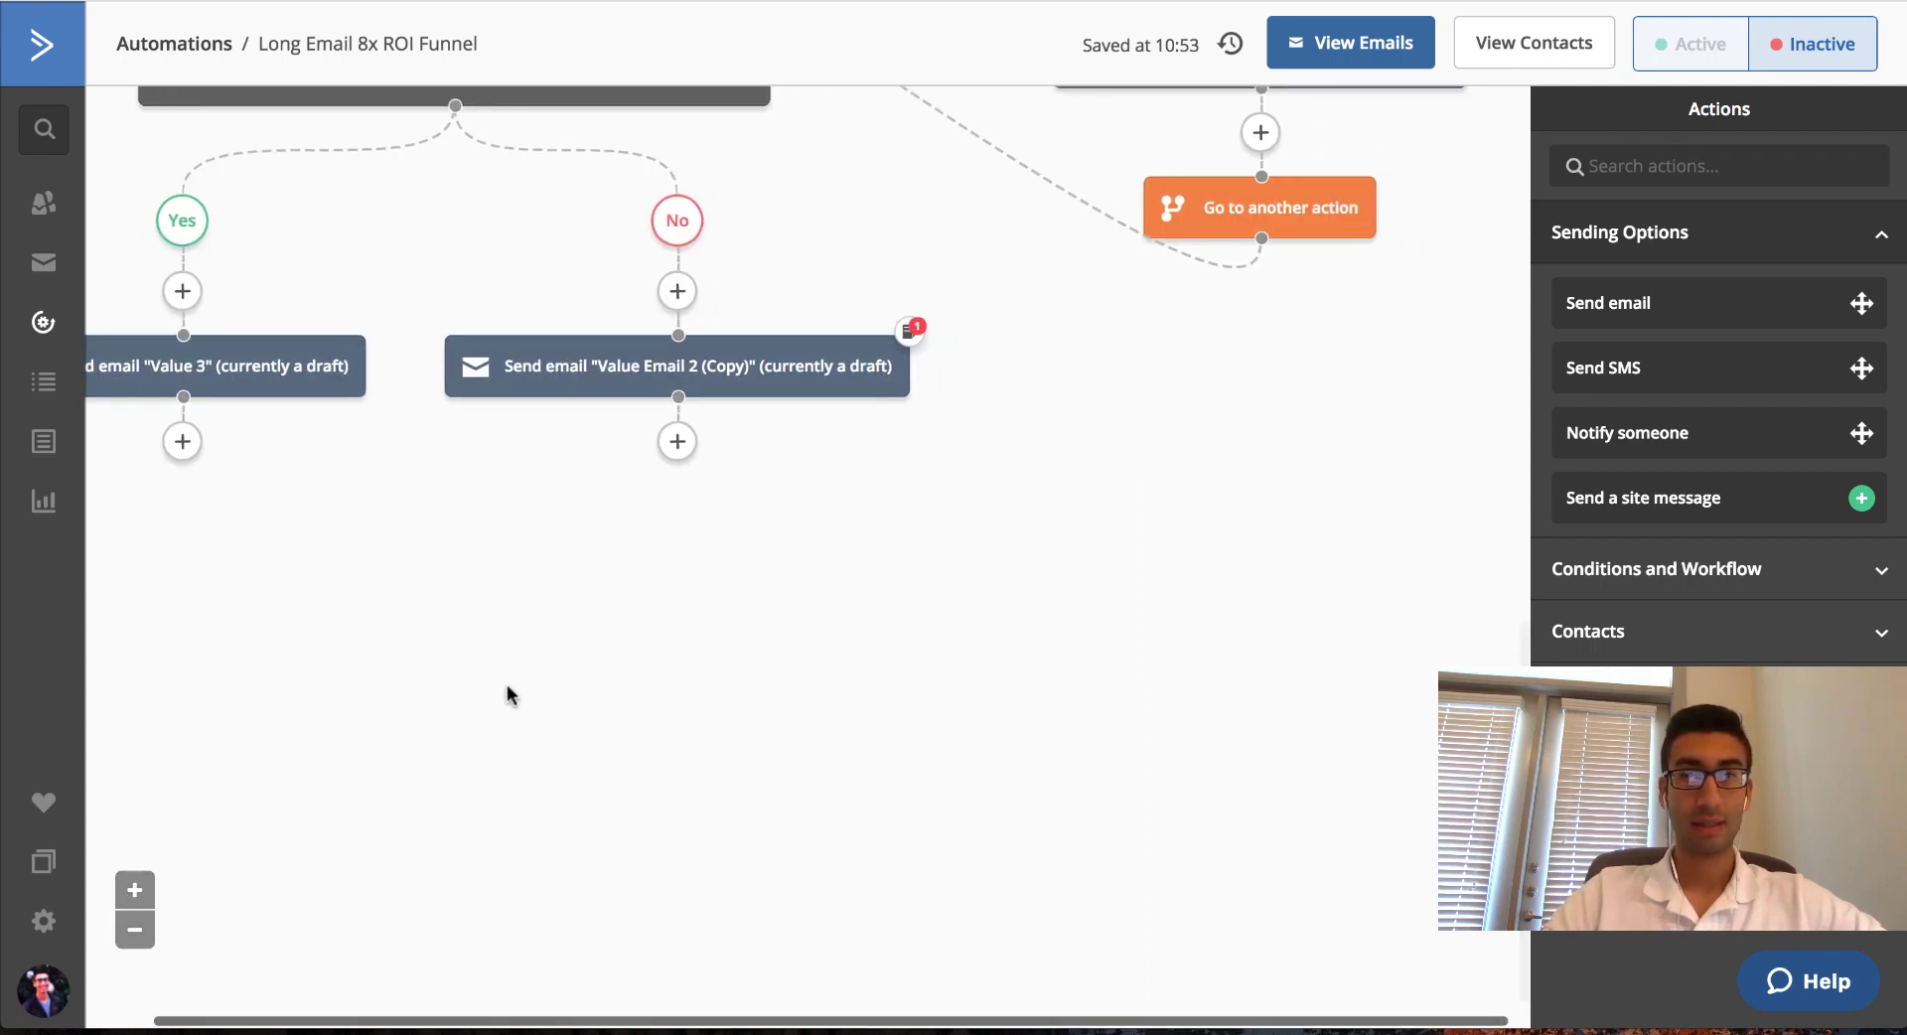
scroll(603, 570, right, 2)
scroll(604, 570, left, 2)
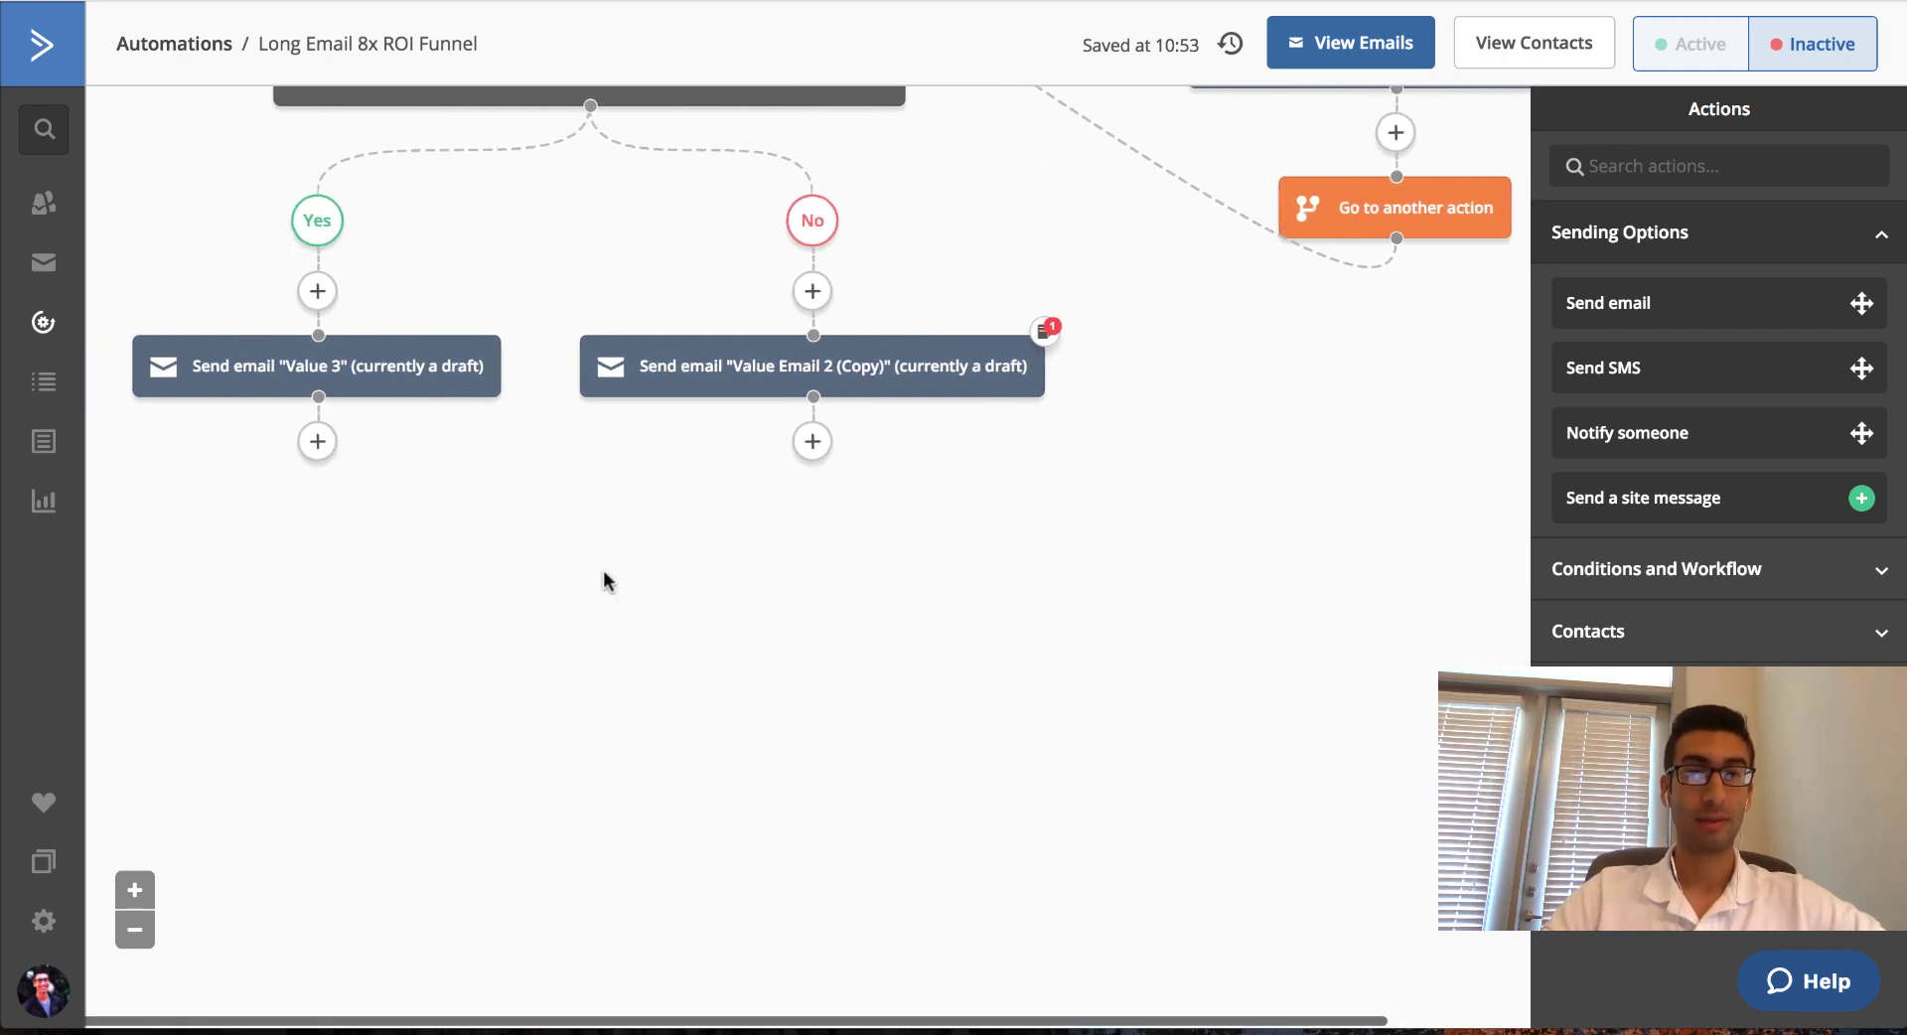
scroll(604, 570, up, 4)
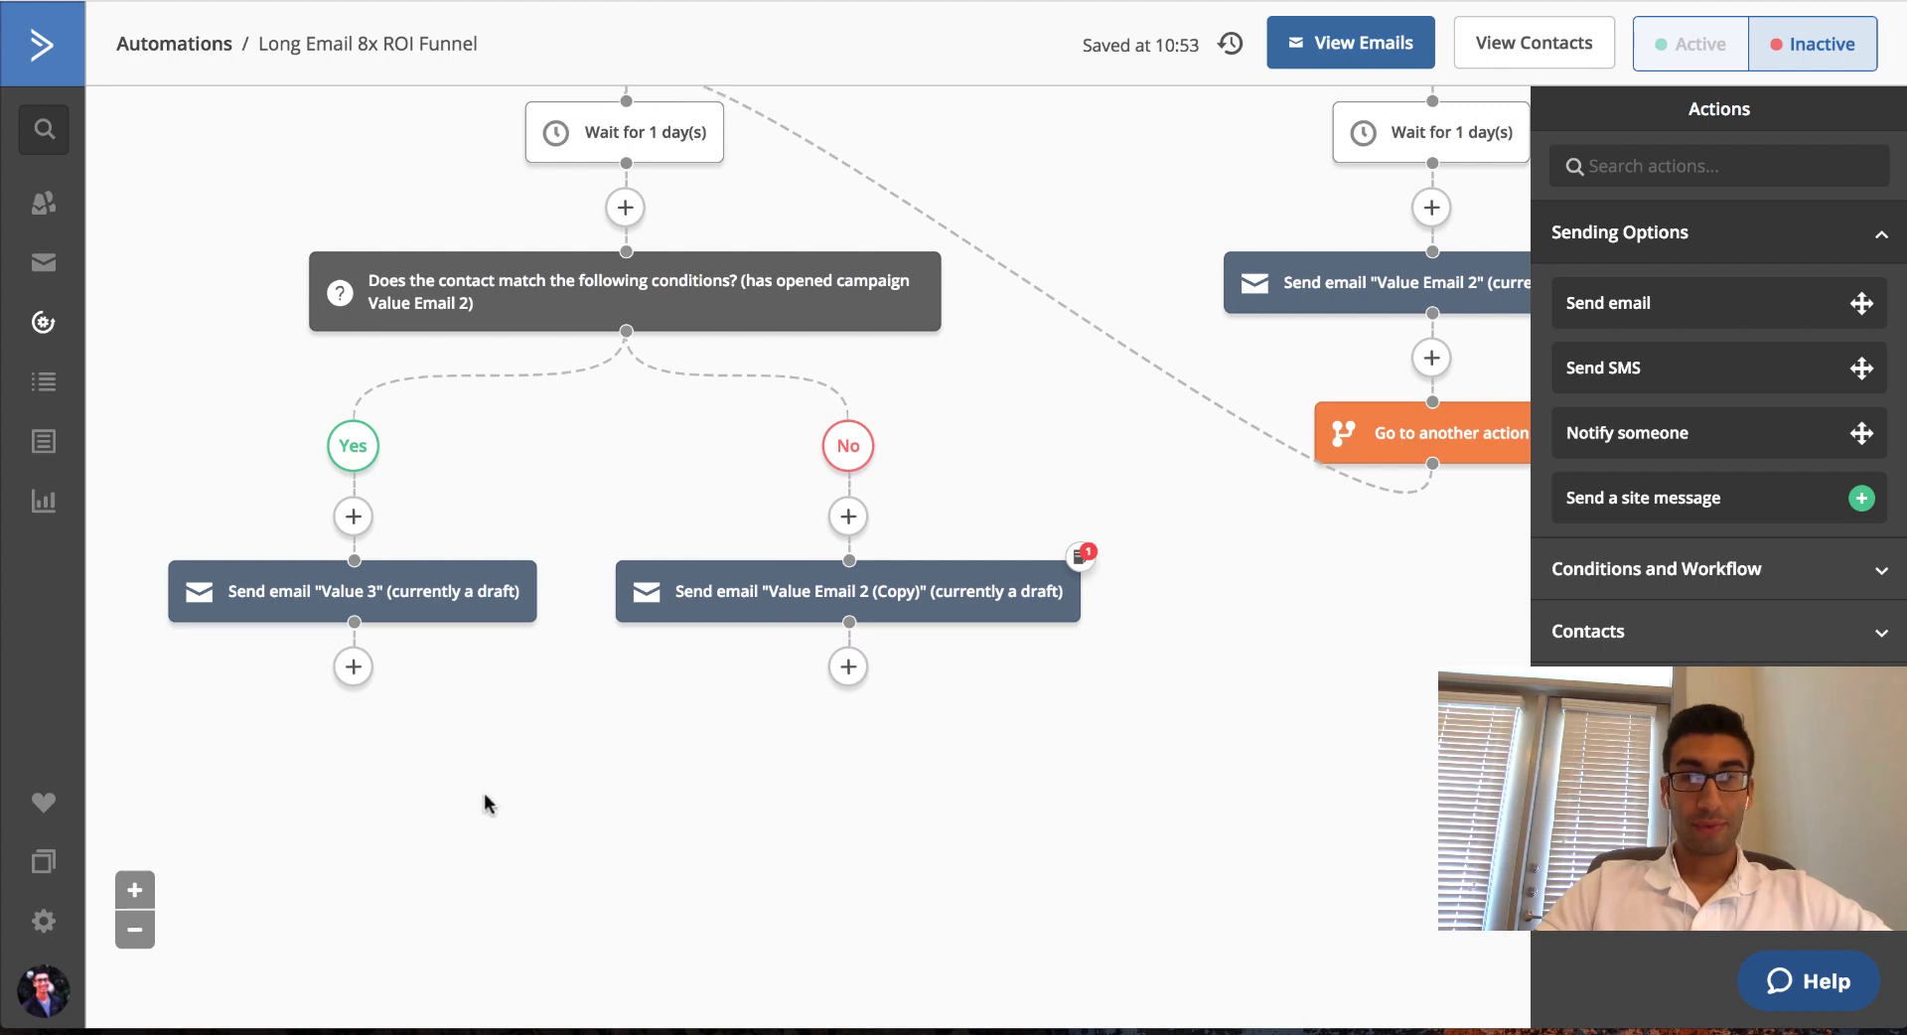
scroll(486, 810, up, 2)
scroll(407, 737, down, 2)
Add a wait of 1 day below the "Value 3" send email action.
click(353, 655)
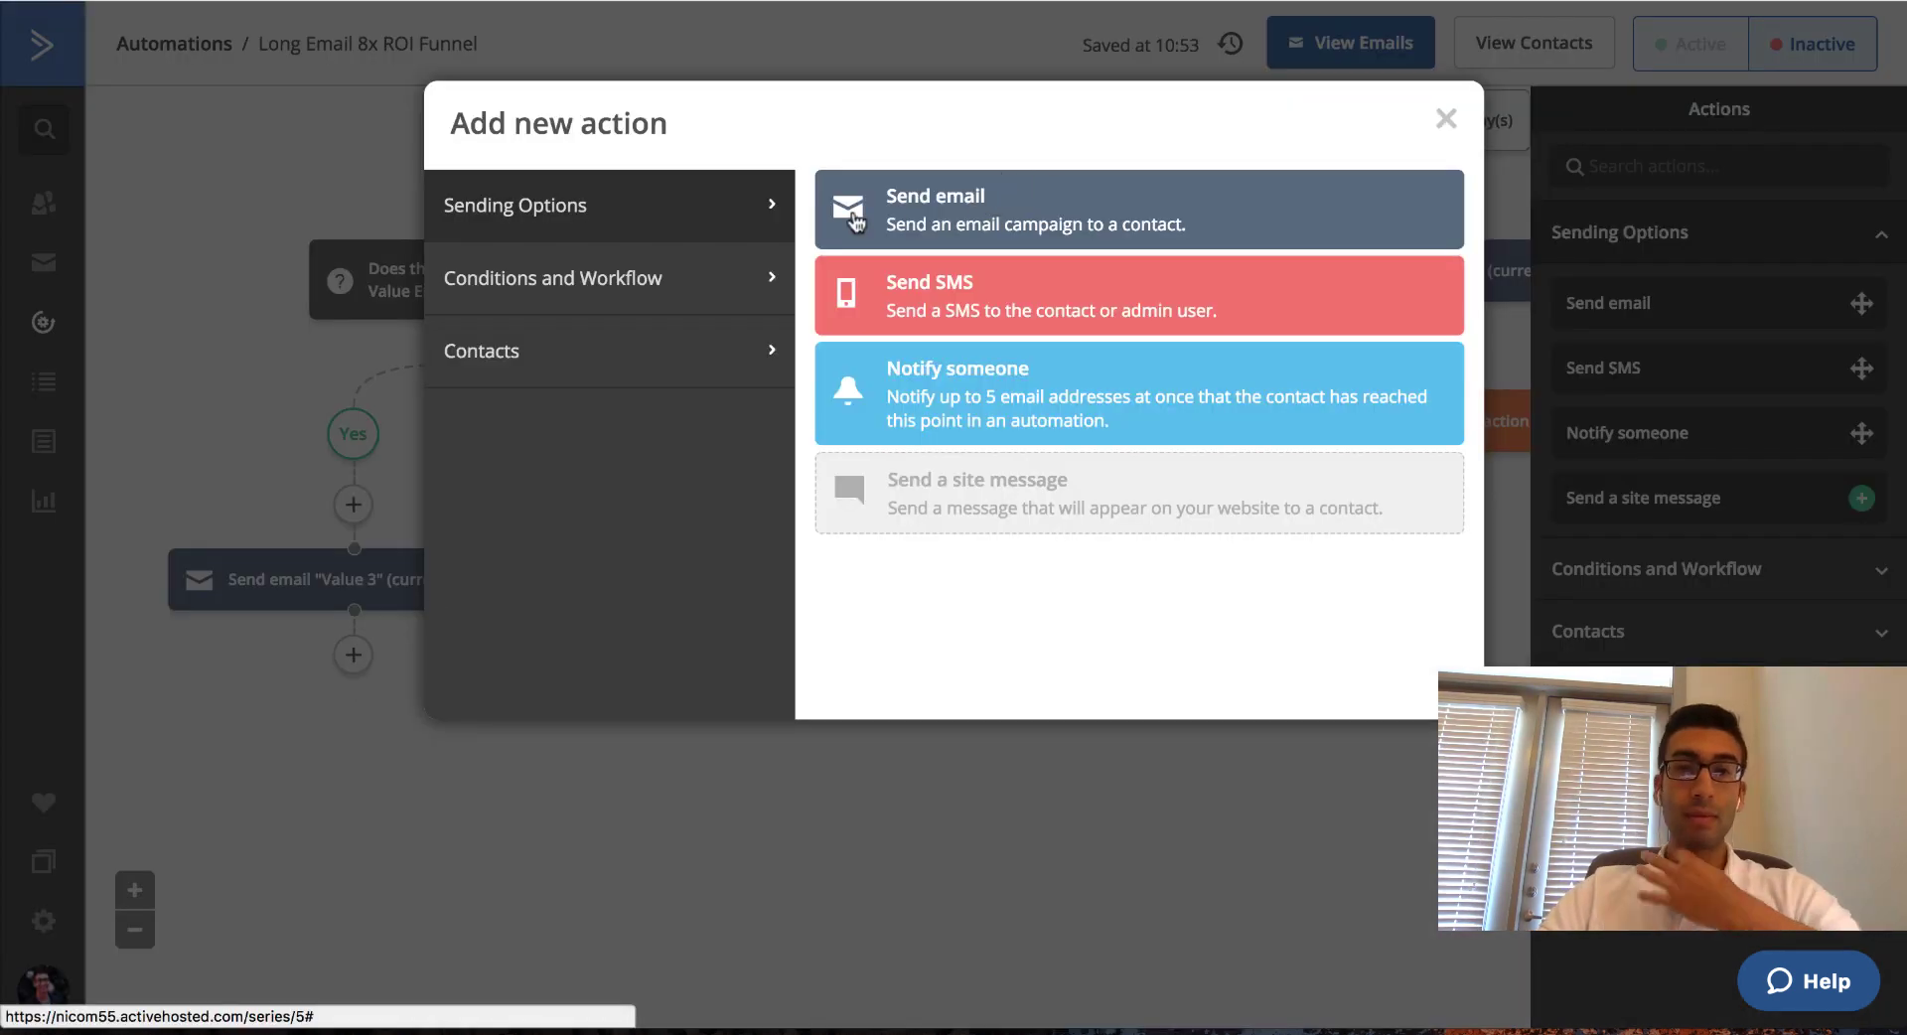
click(744, 286)
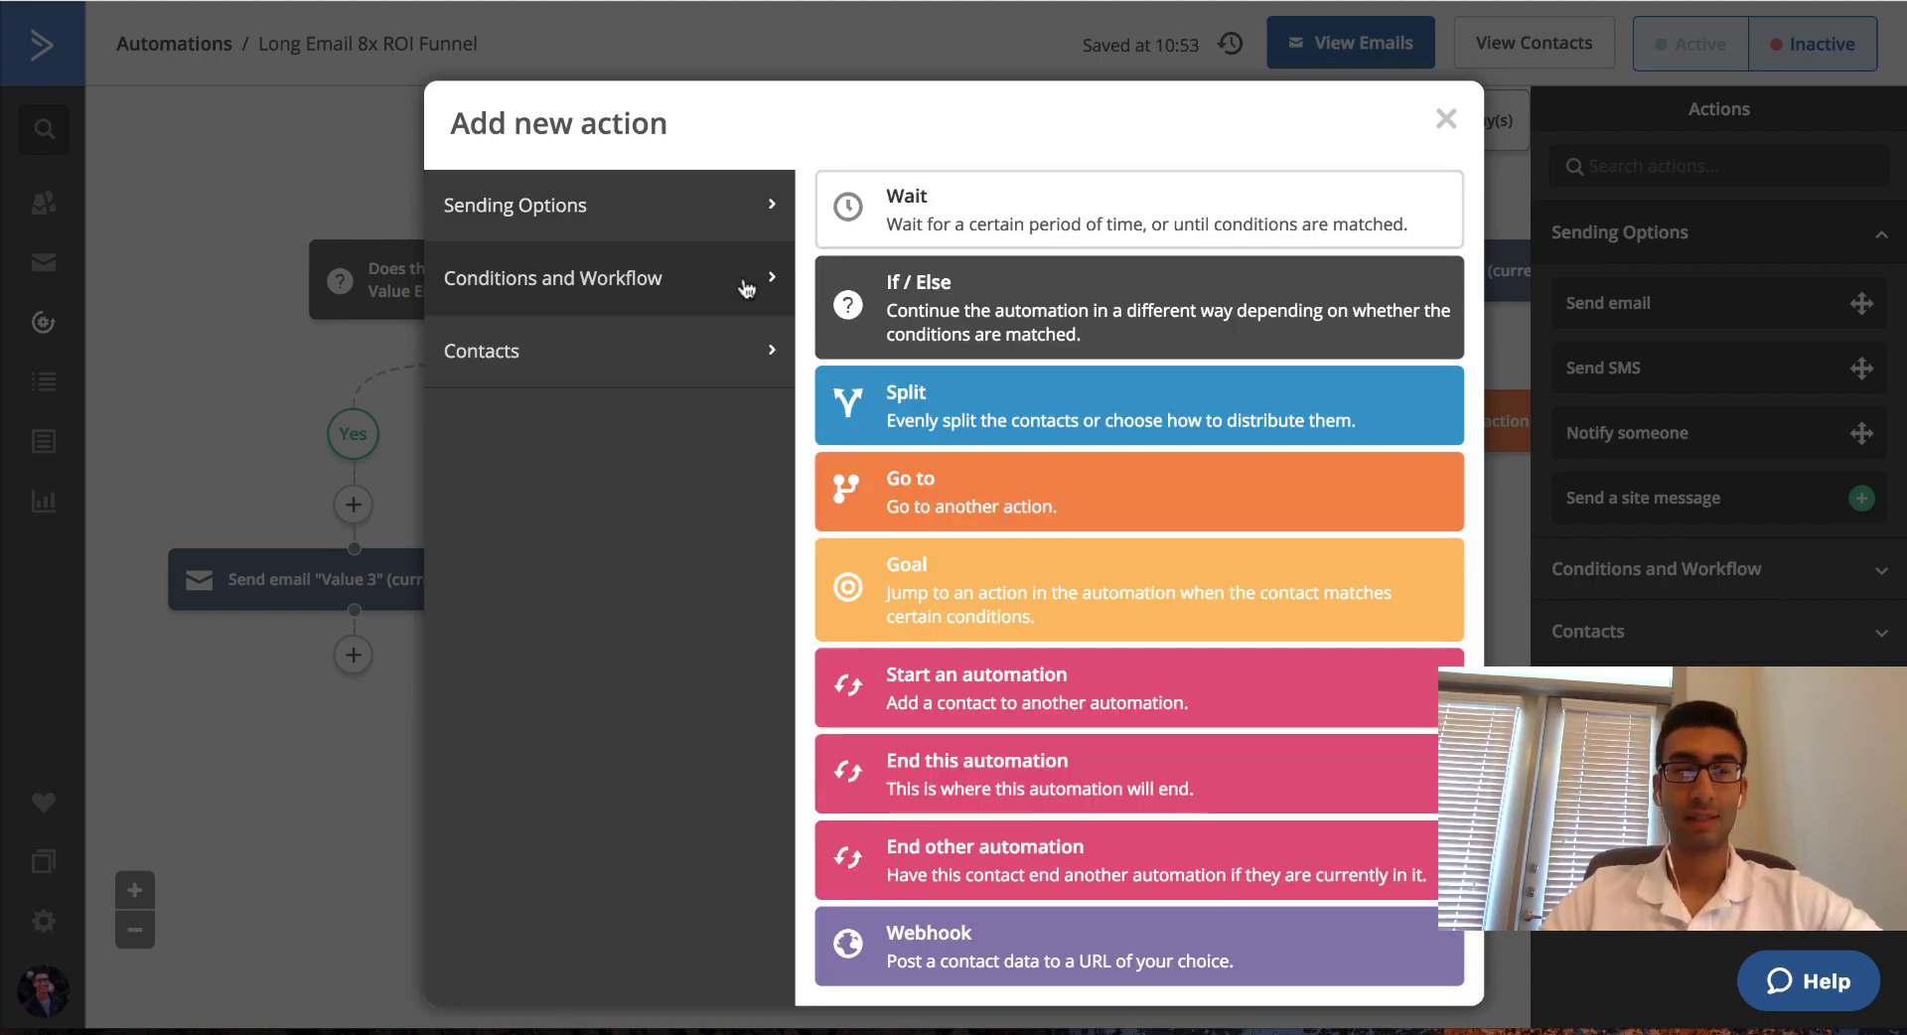
click(1042, 214)
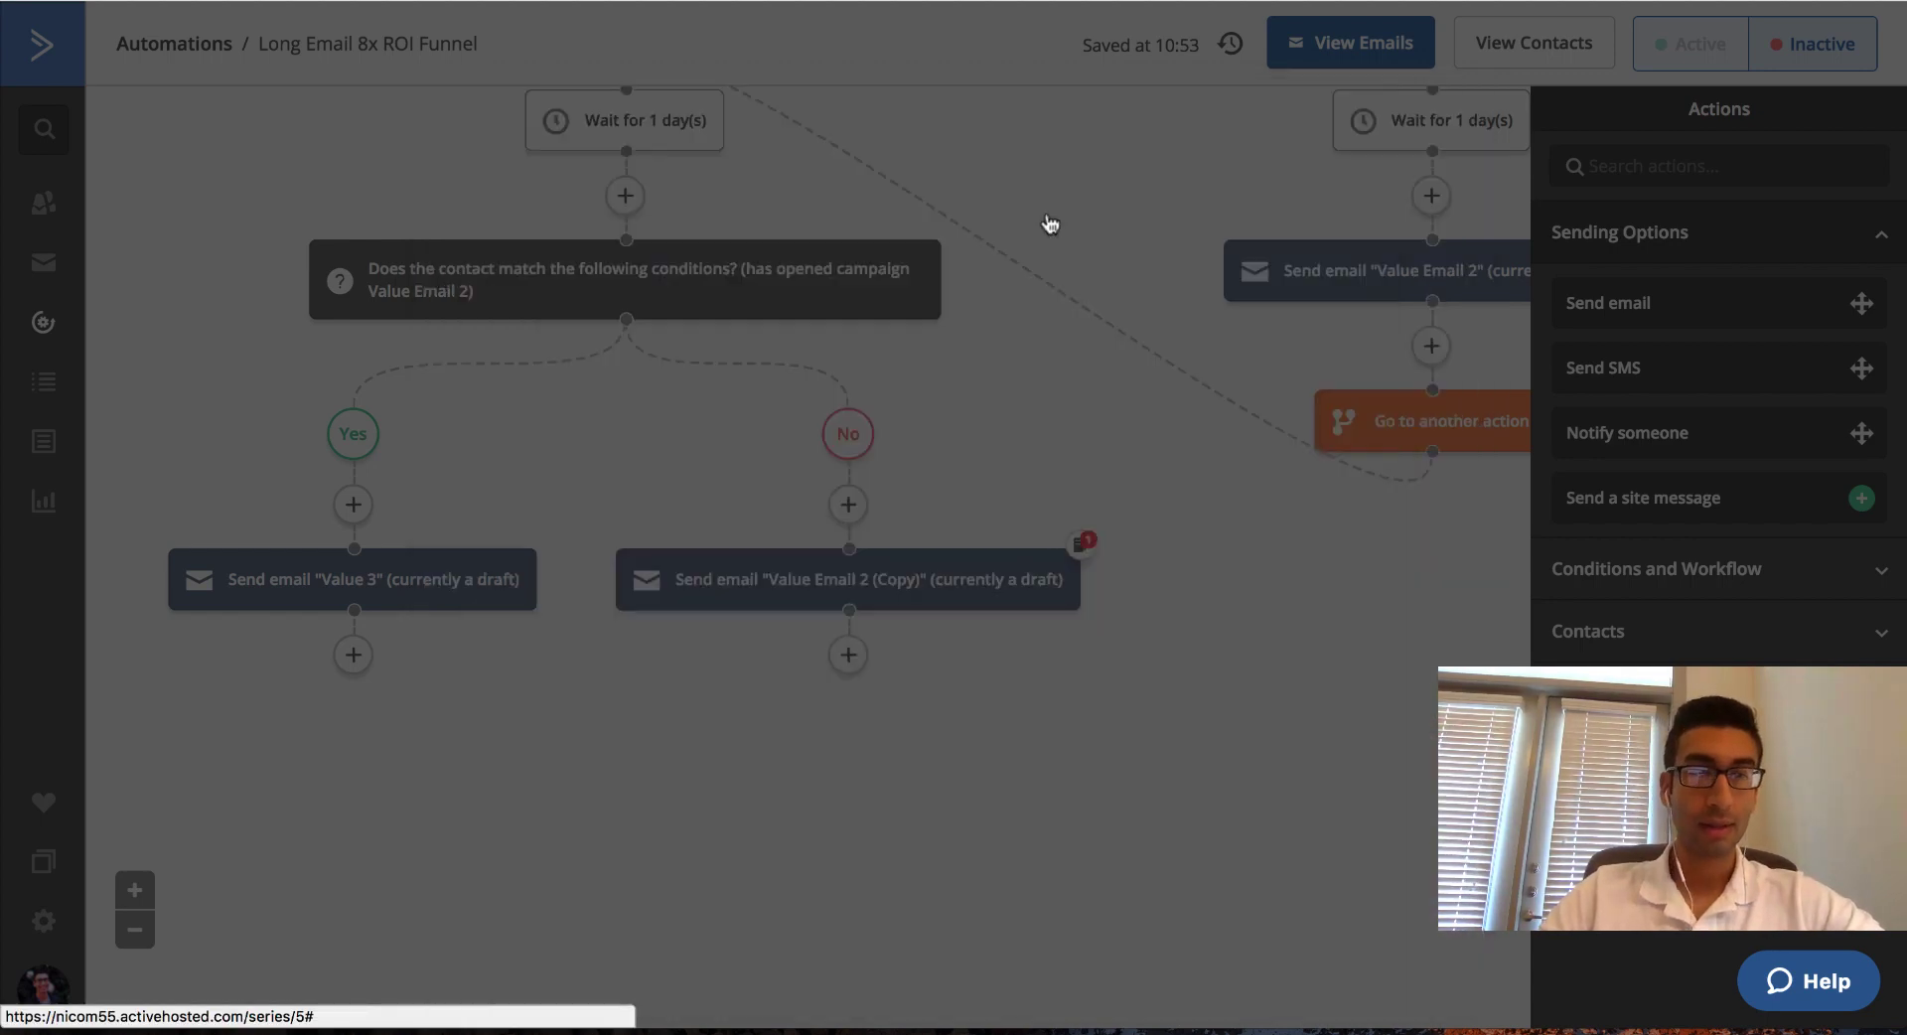
click(79, 639)
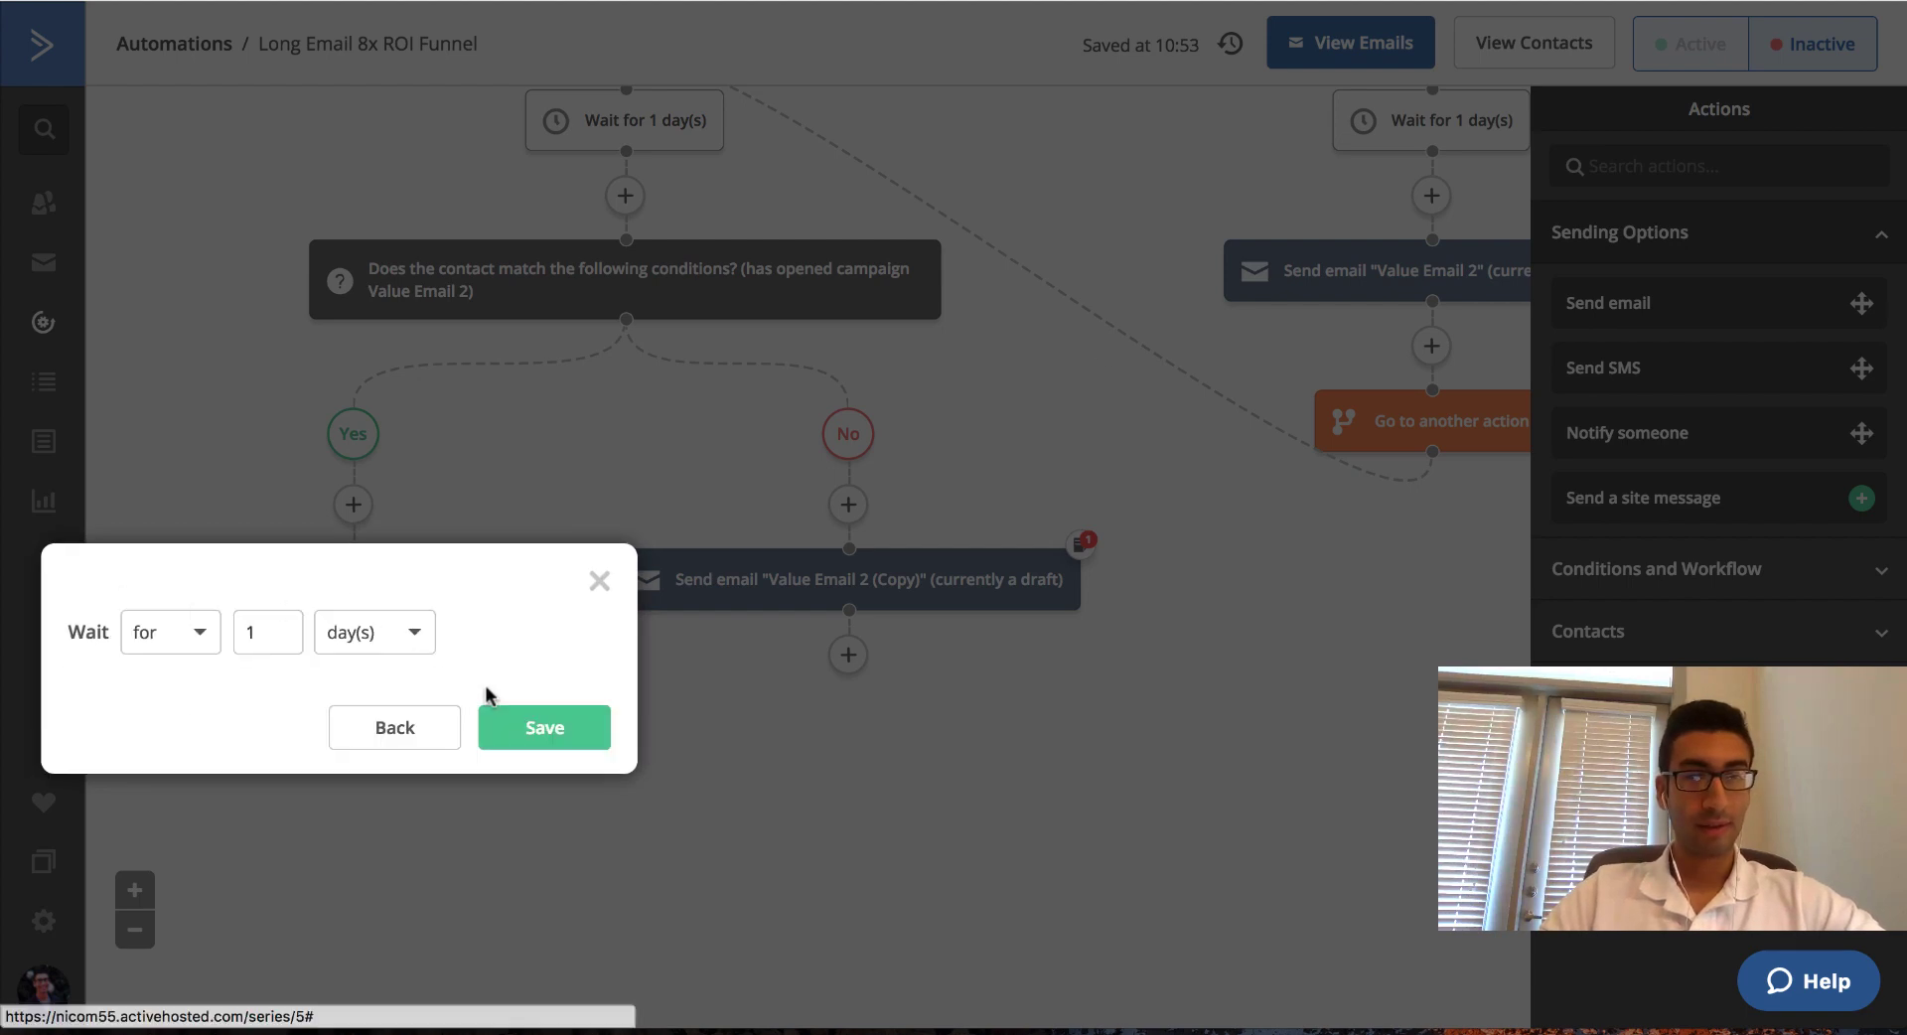
click(548, 729)
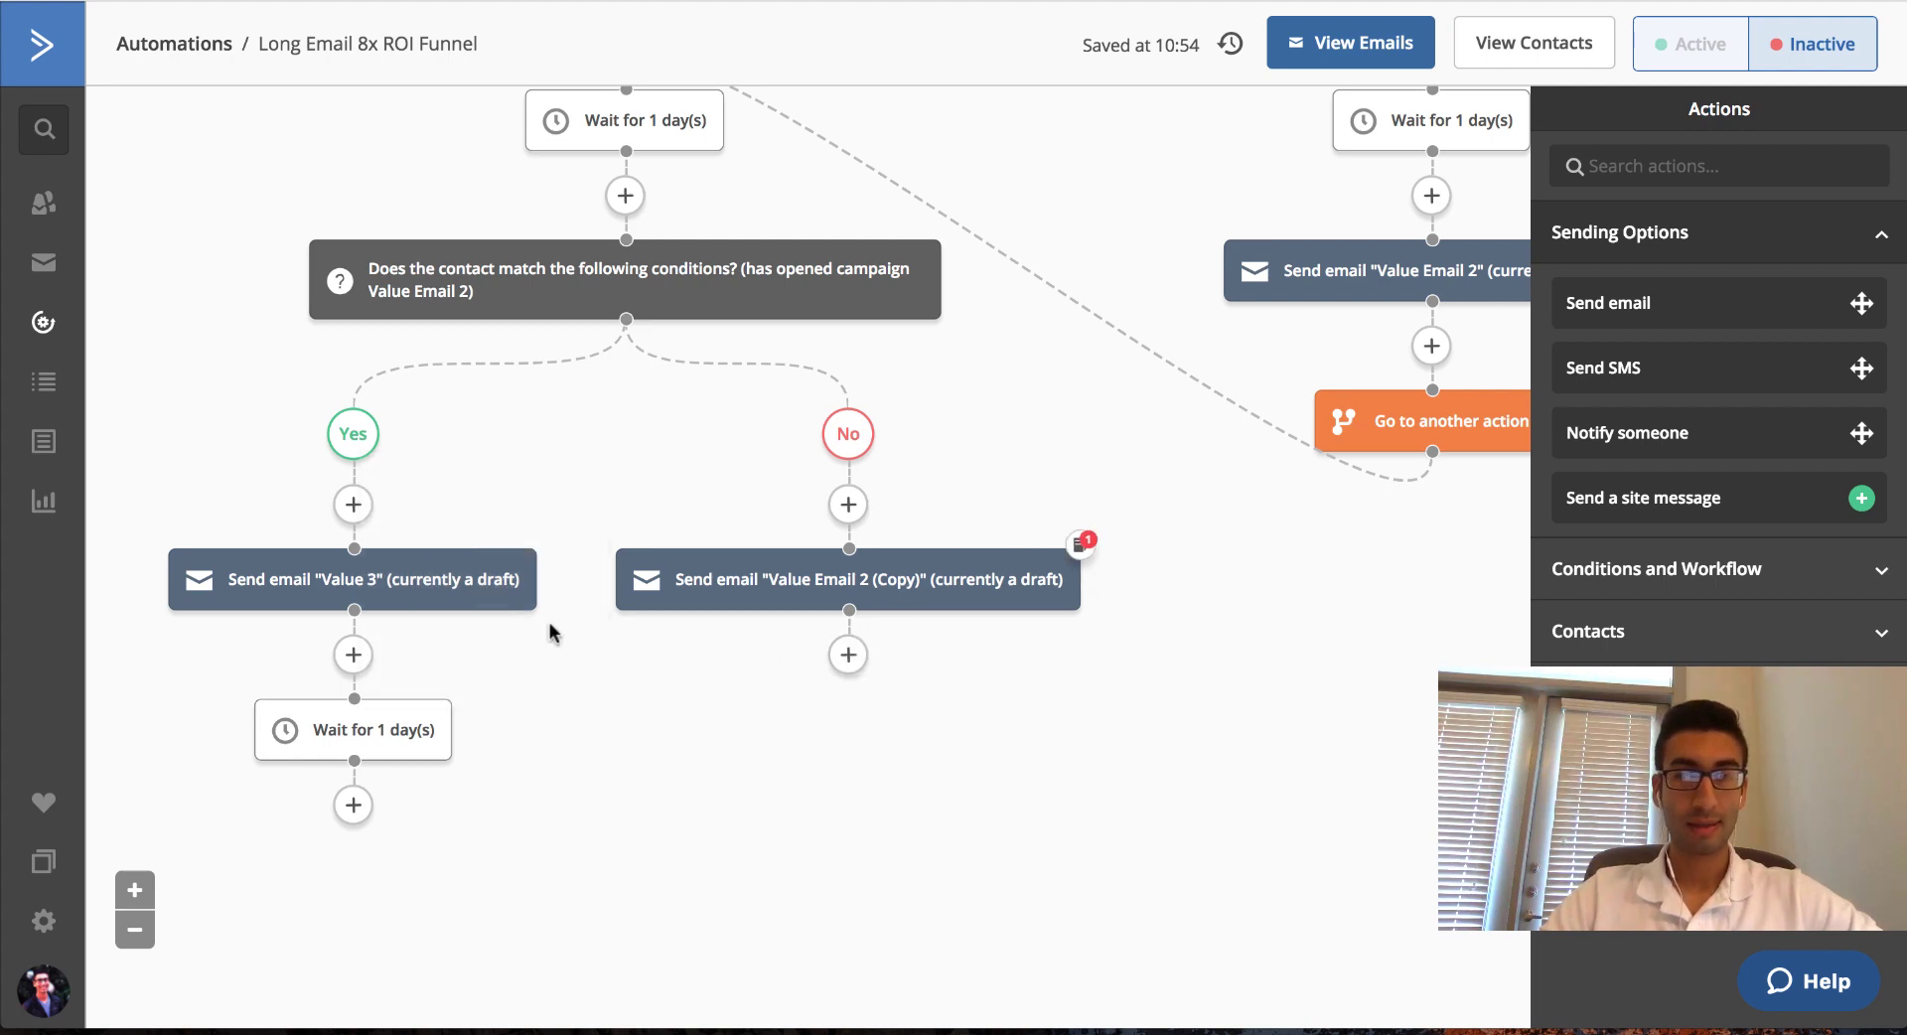
Add a wait of 1 day below the "Value Email 2 (Copy)" send email action in the No branch.
click(848, 655)
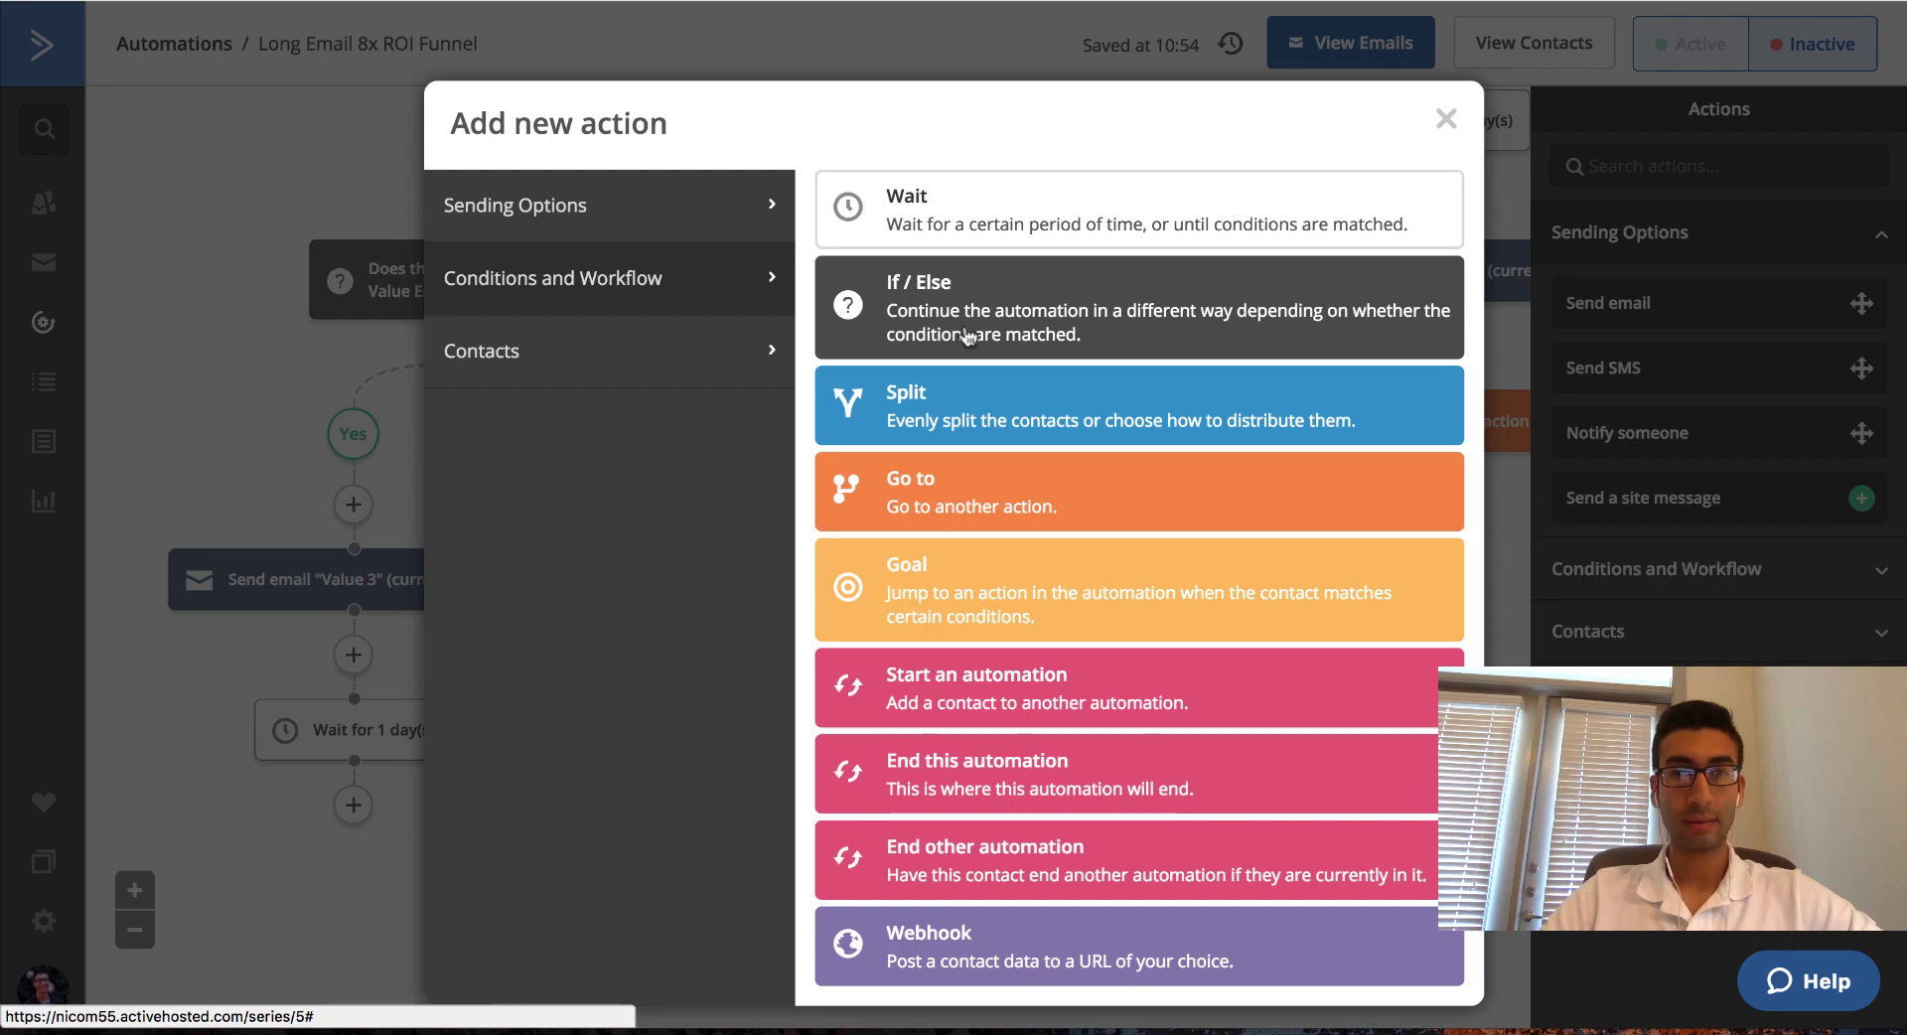
click(1119, 217)
click(575, 638)
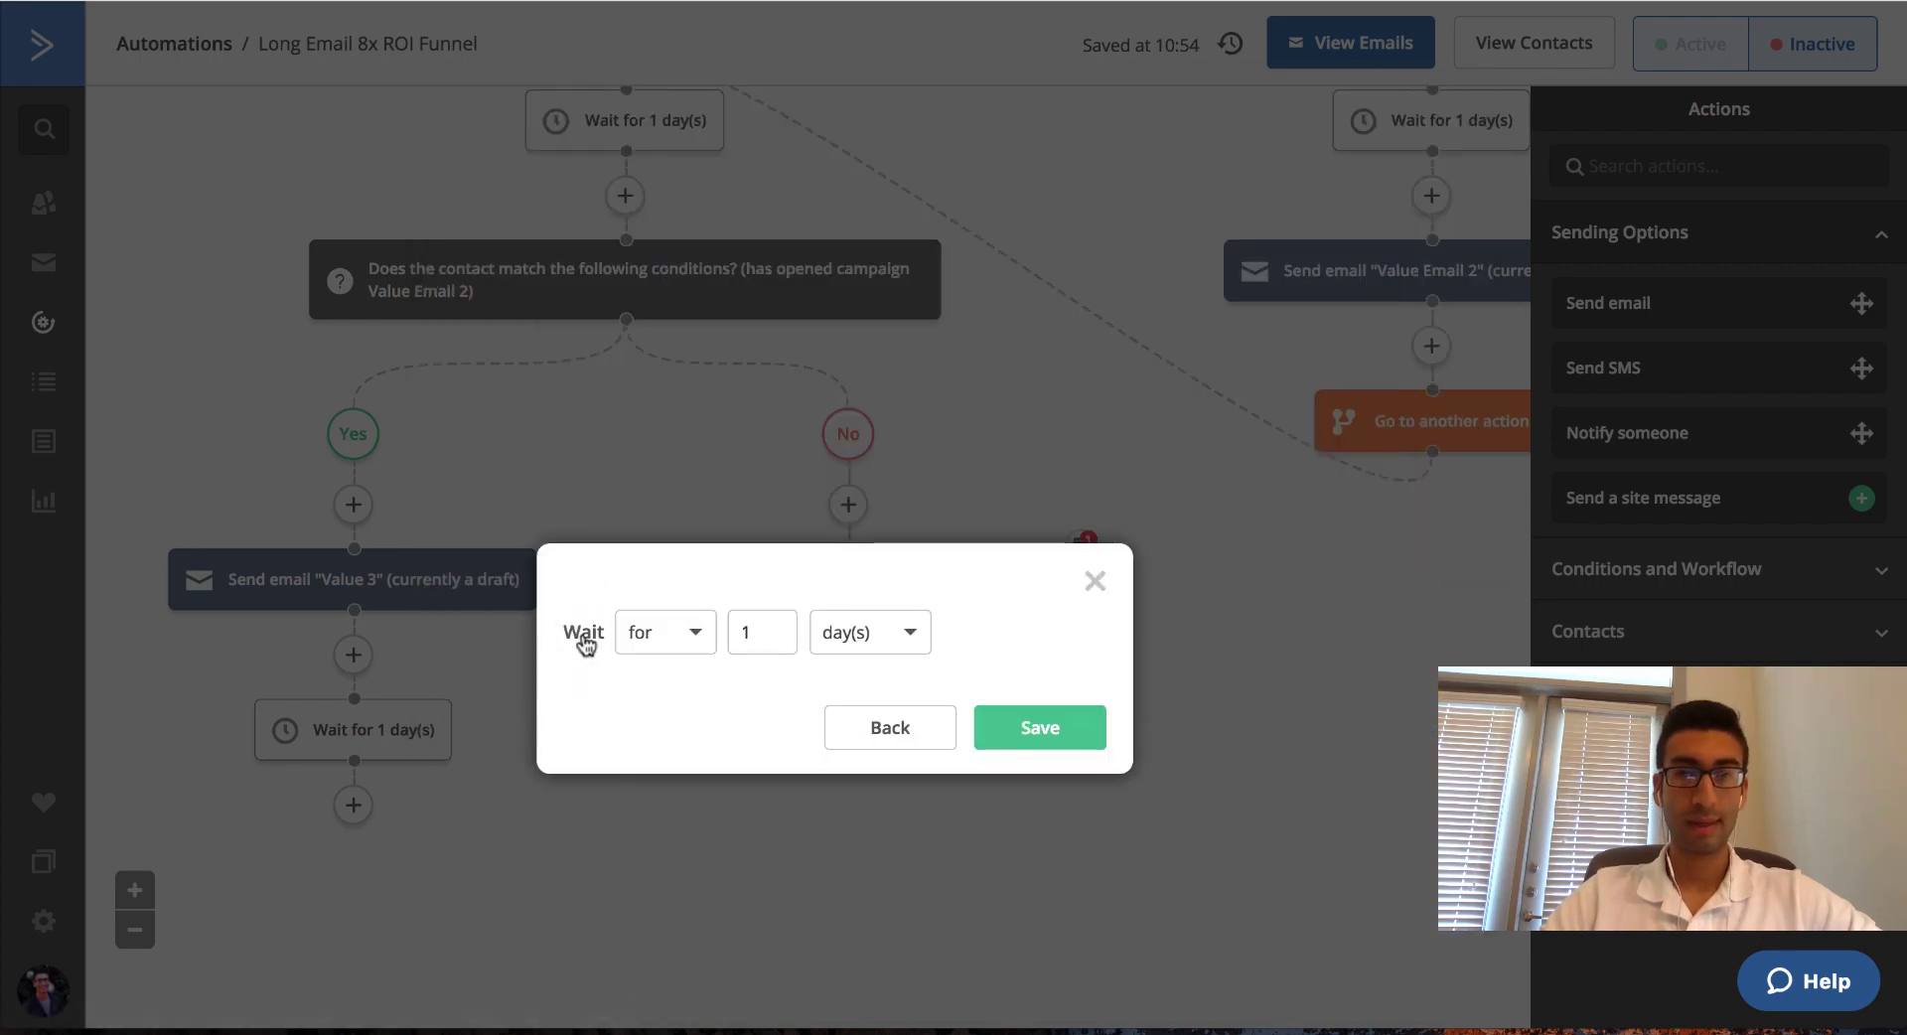
click(1037, 726)
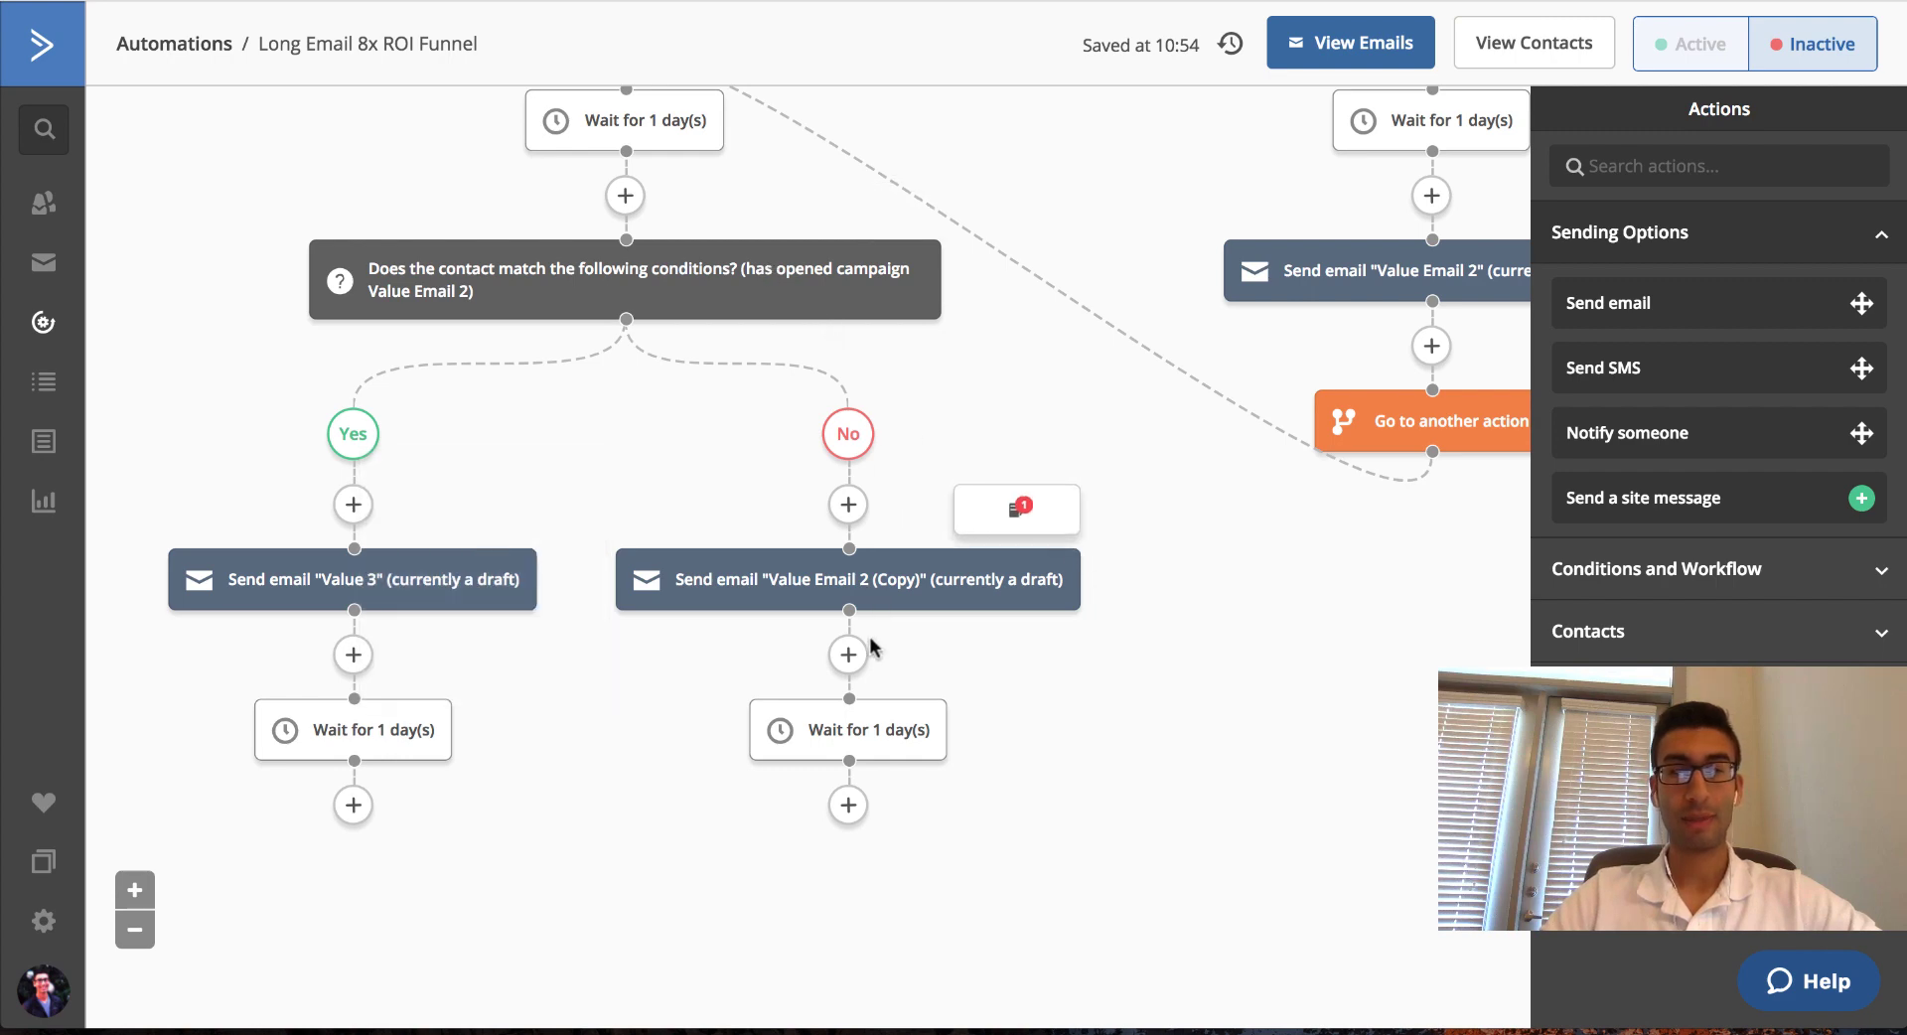
Add a Go to action below the No branch's wait and point it to the spot just above the "Value 3" send email action.
click(848, 806)
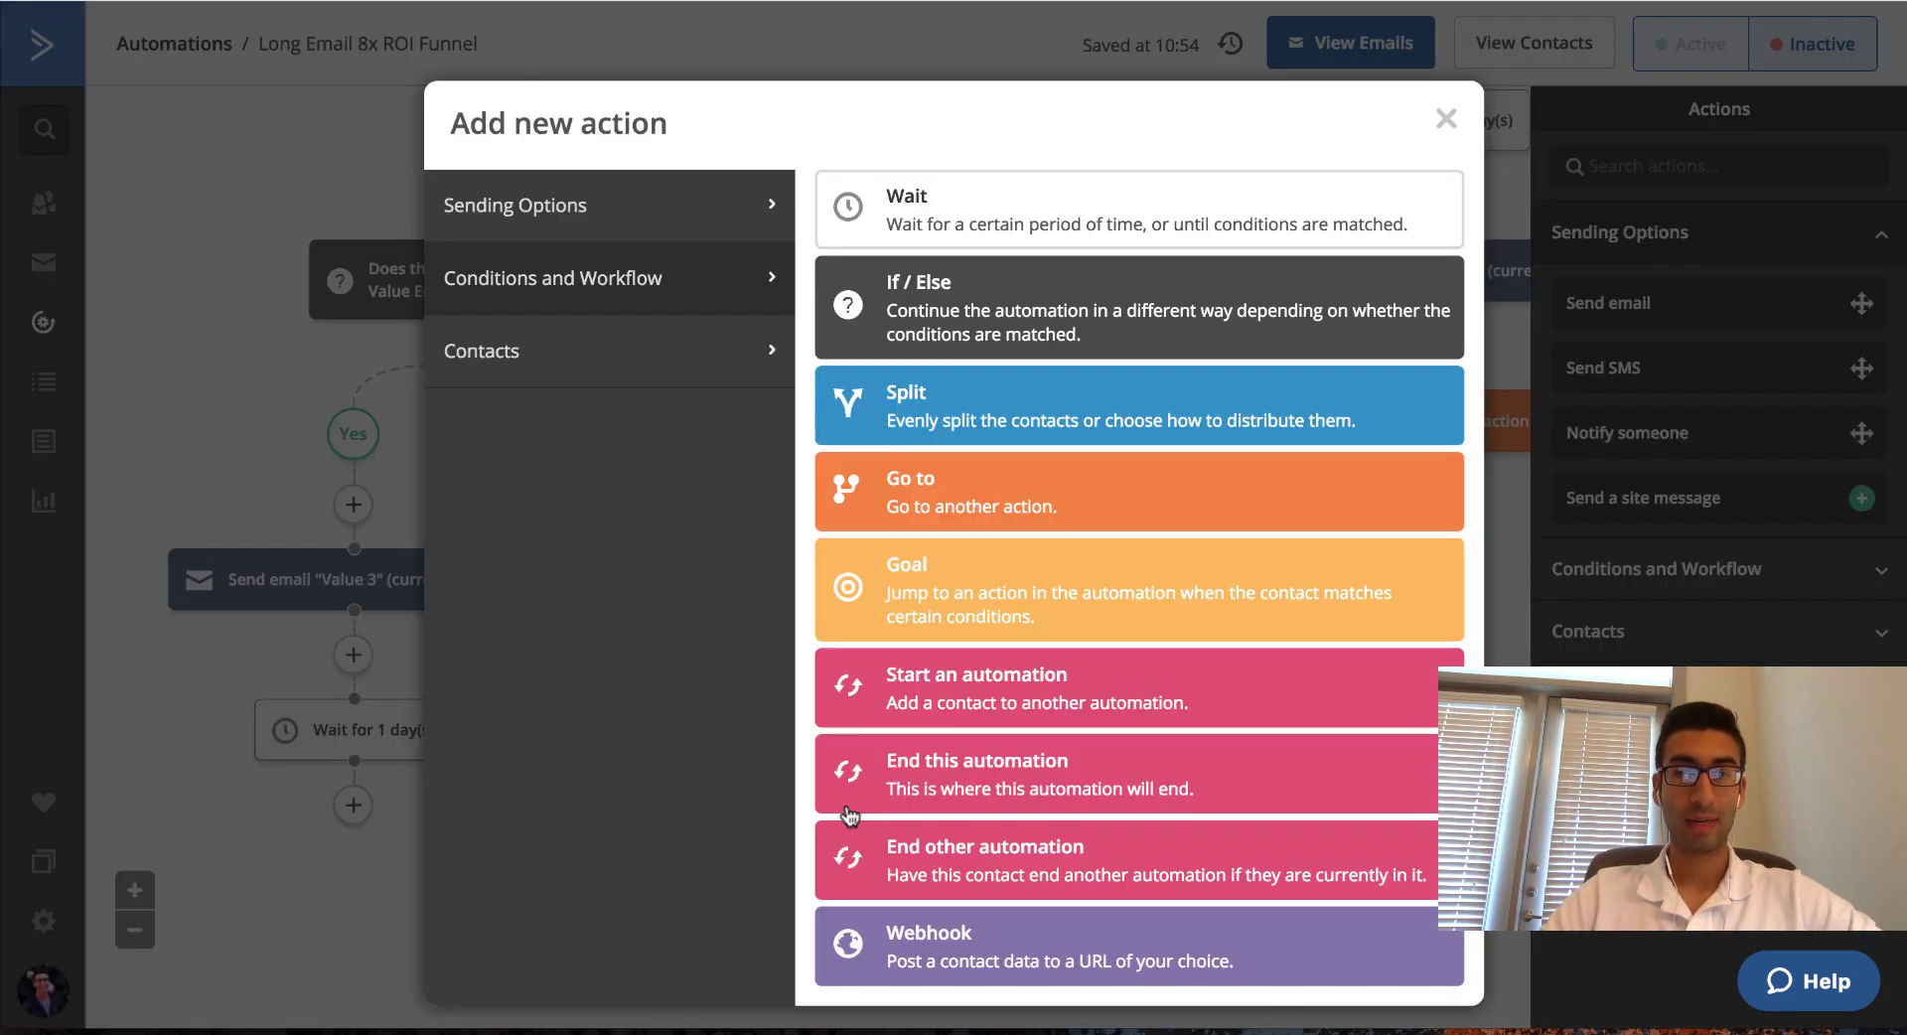
click(1024, 493)
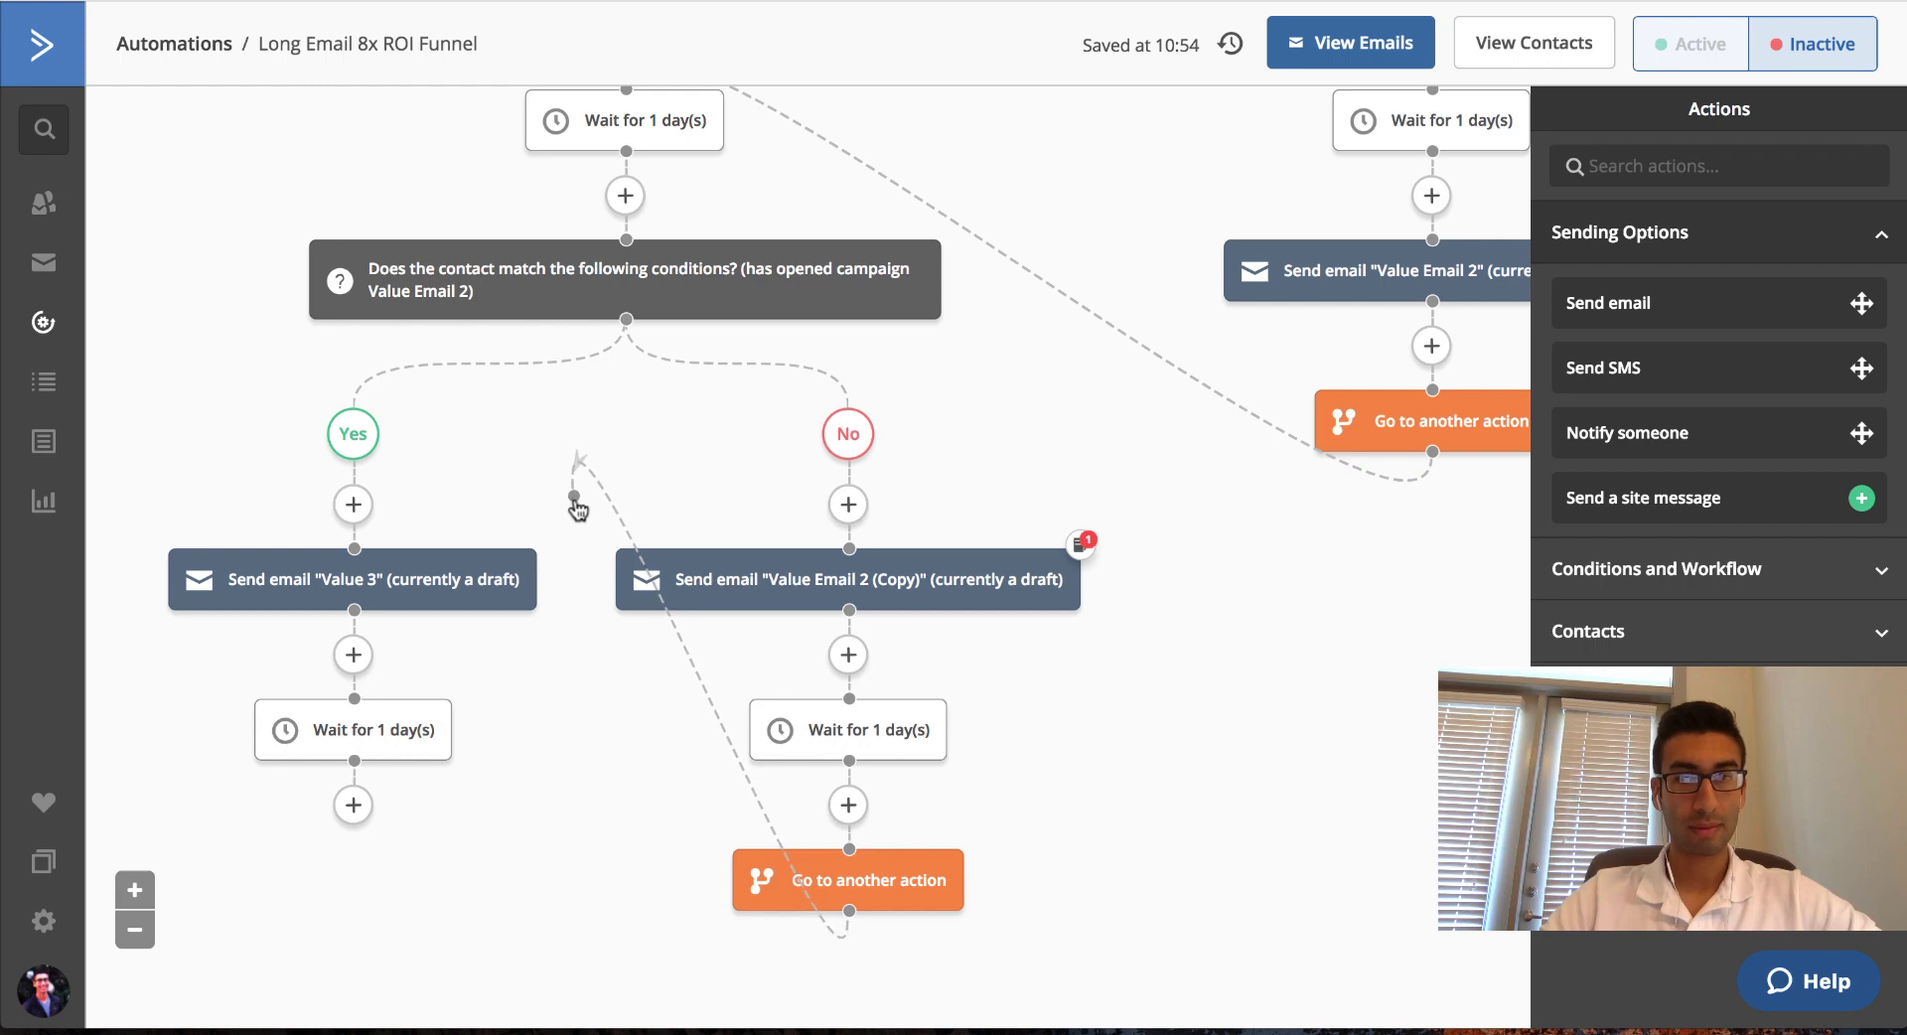
click(411, 540)
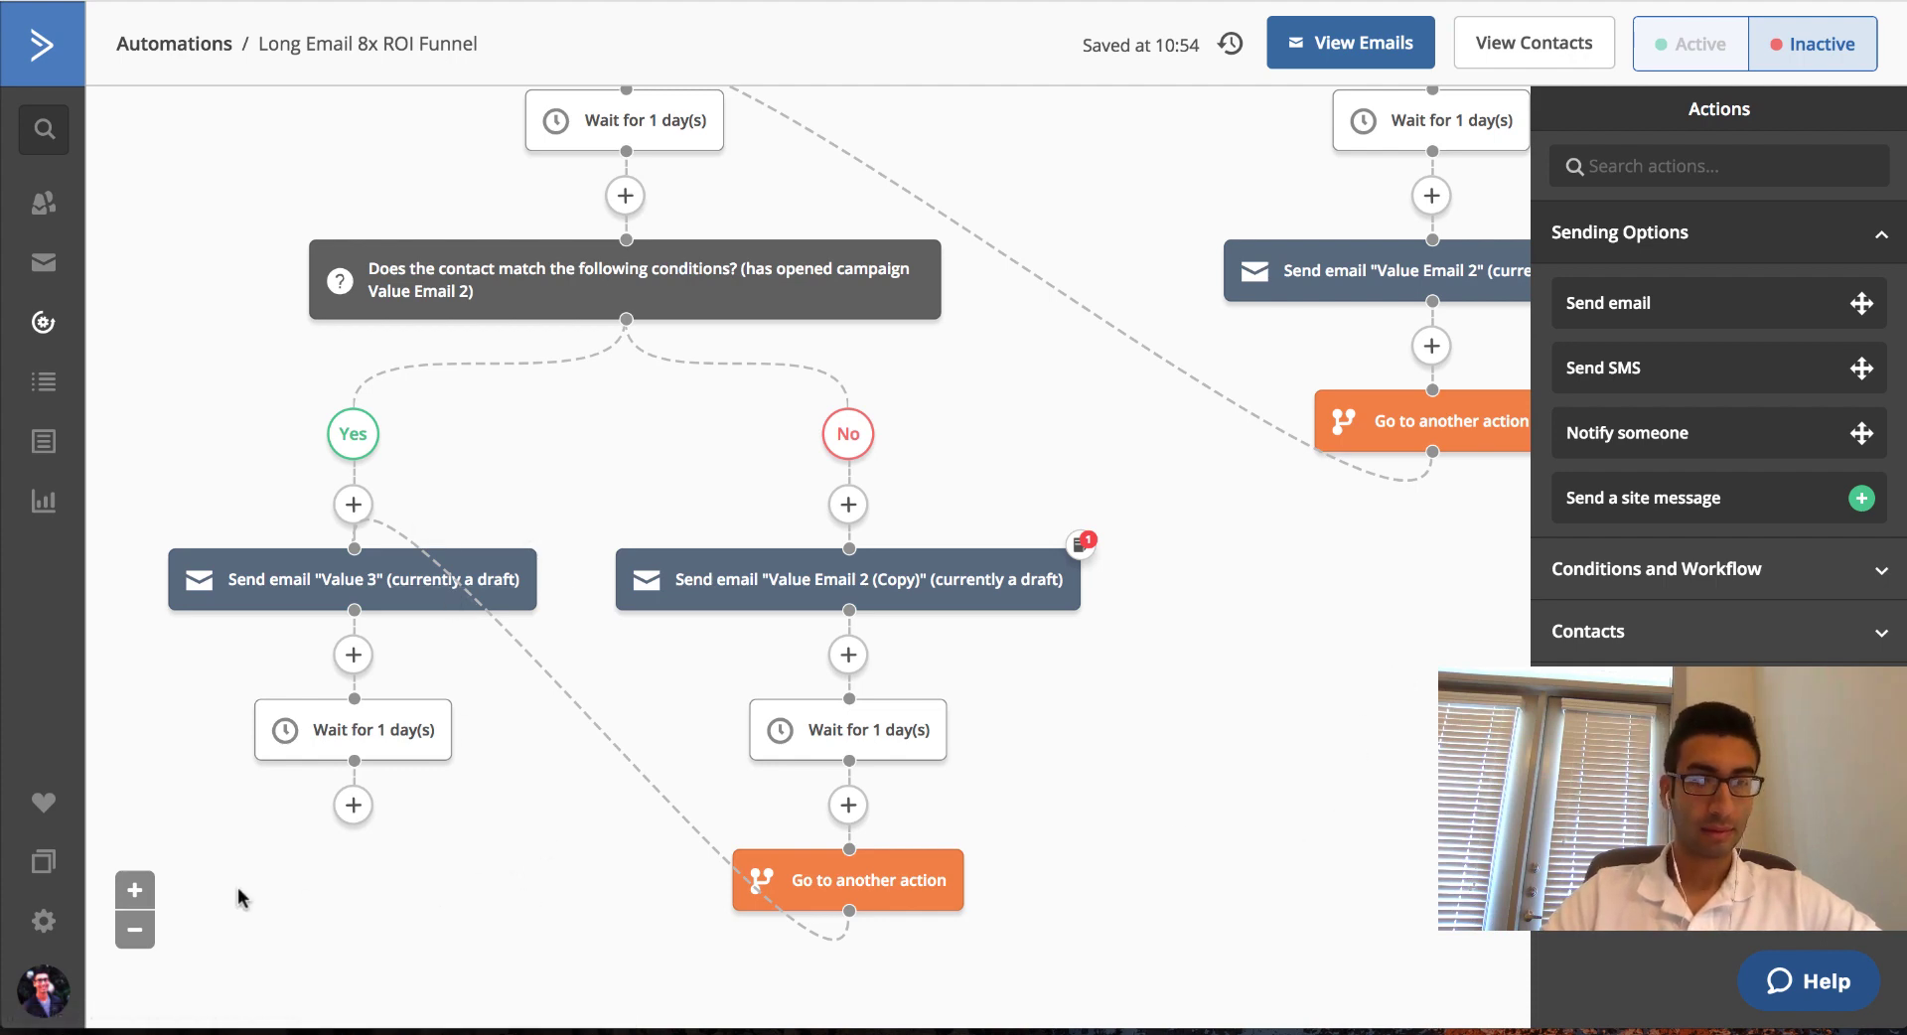
click(149, 931)
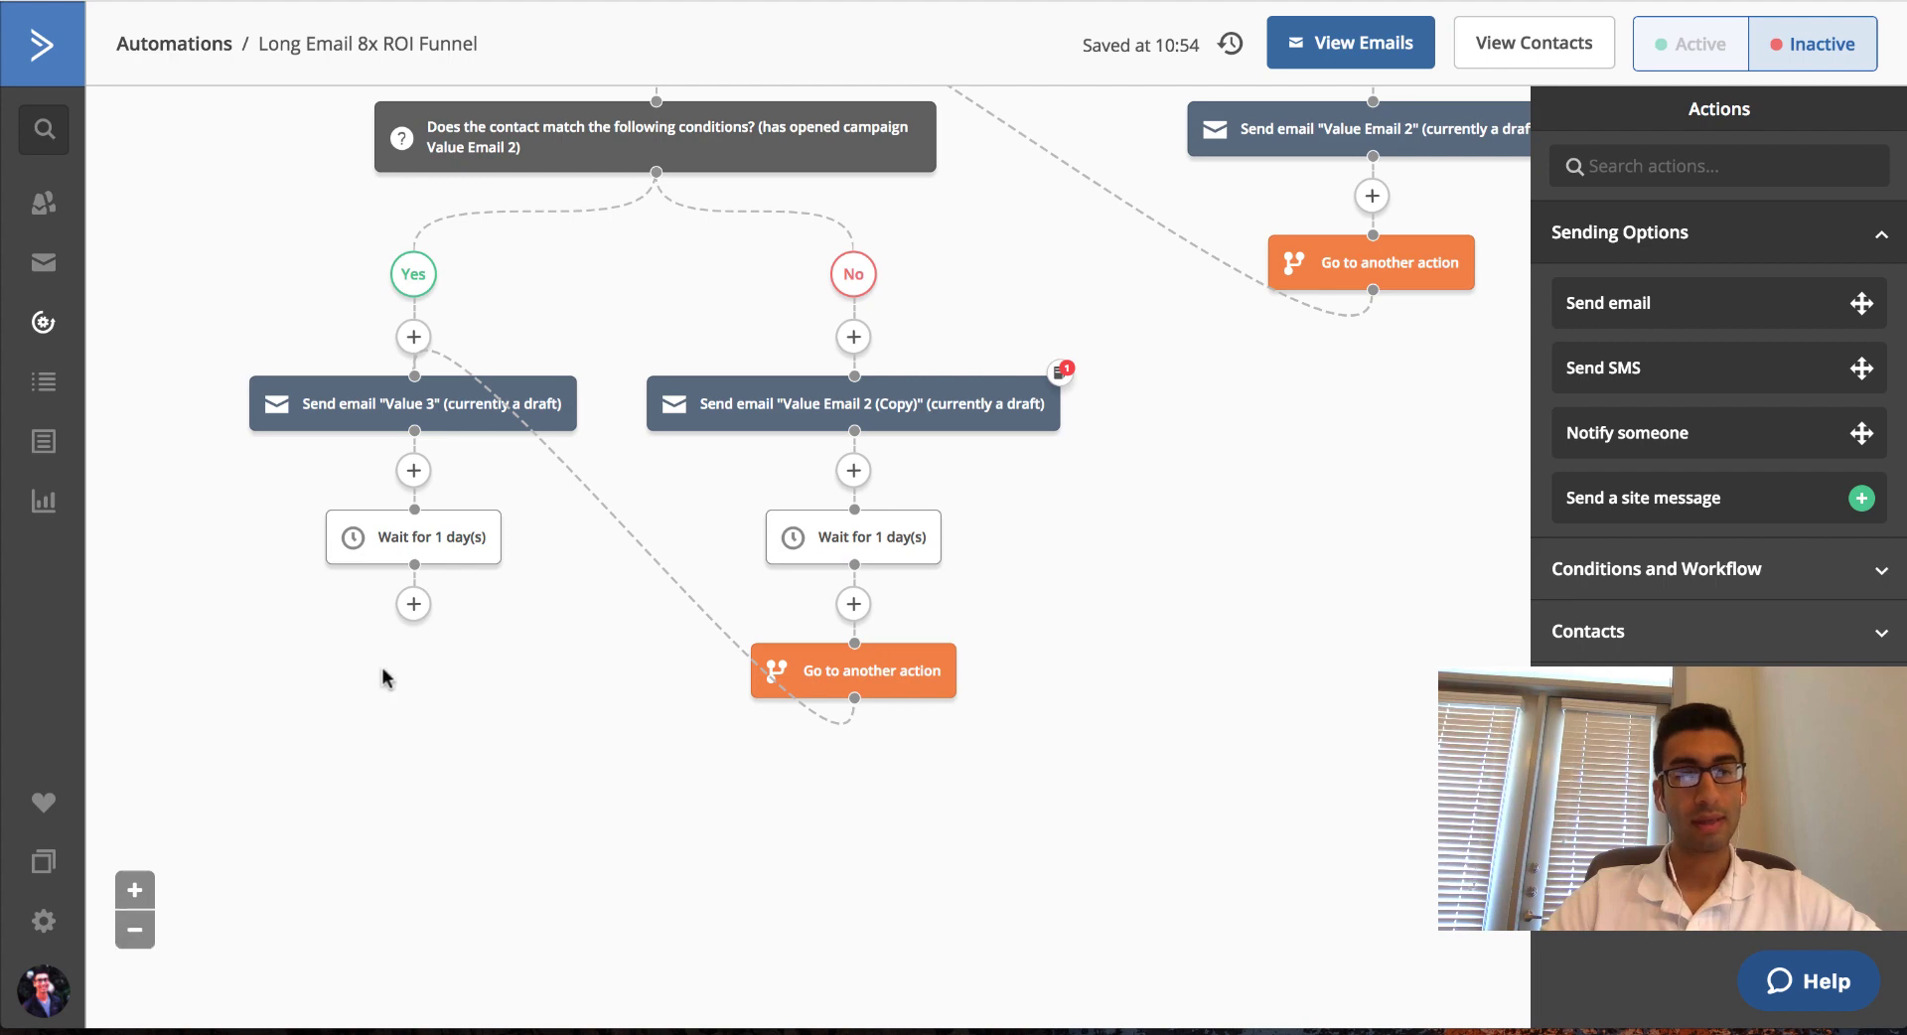
click(414, 606)
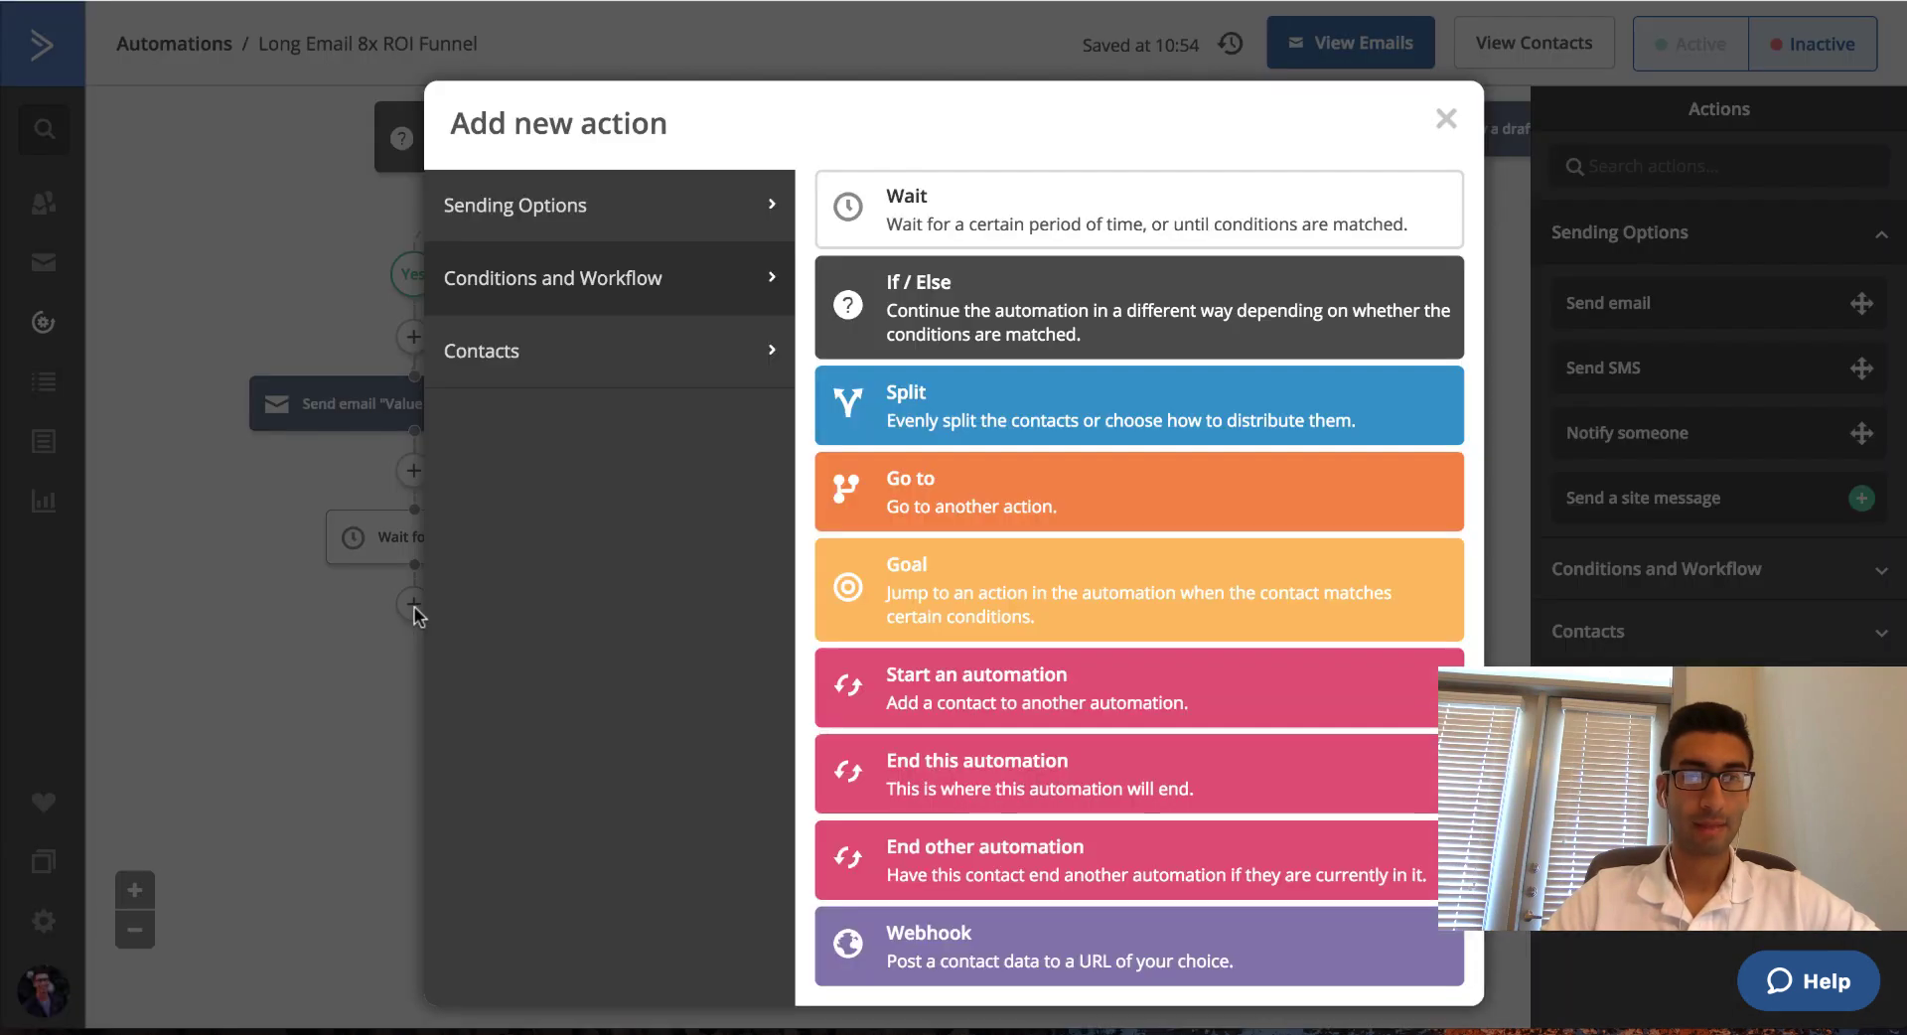
click(1446, 121)
Review the whole automation from its tag trigger through the "Value Email 1" and "Value Email 2" opened conditions and both Go to connections.
scroll(1279, 551, up, 5)
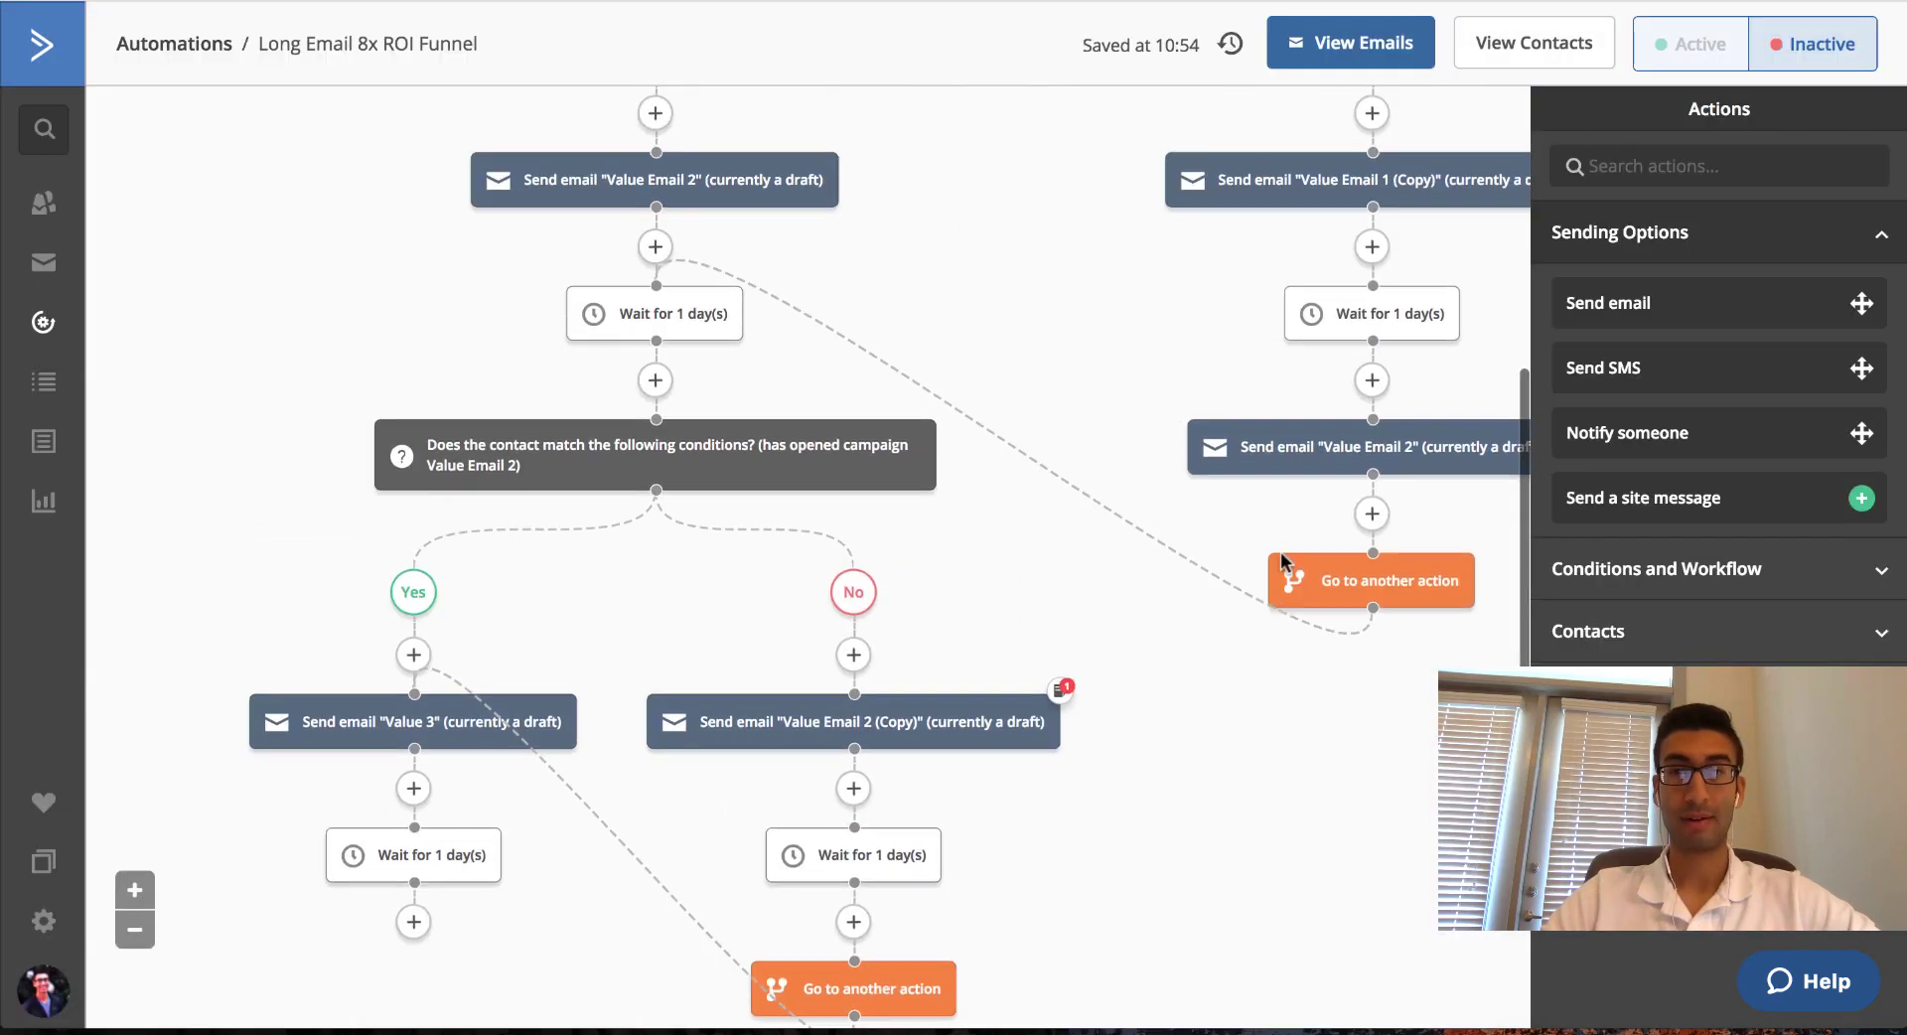
scroll(1279, 551, up, 8)
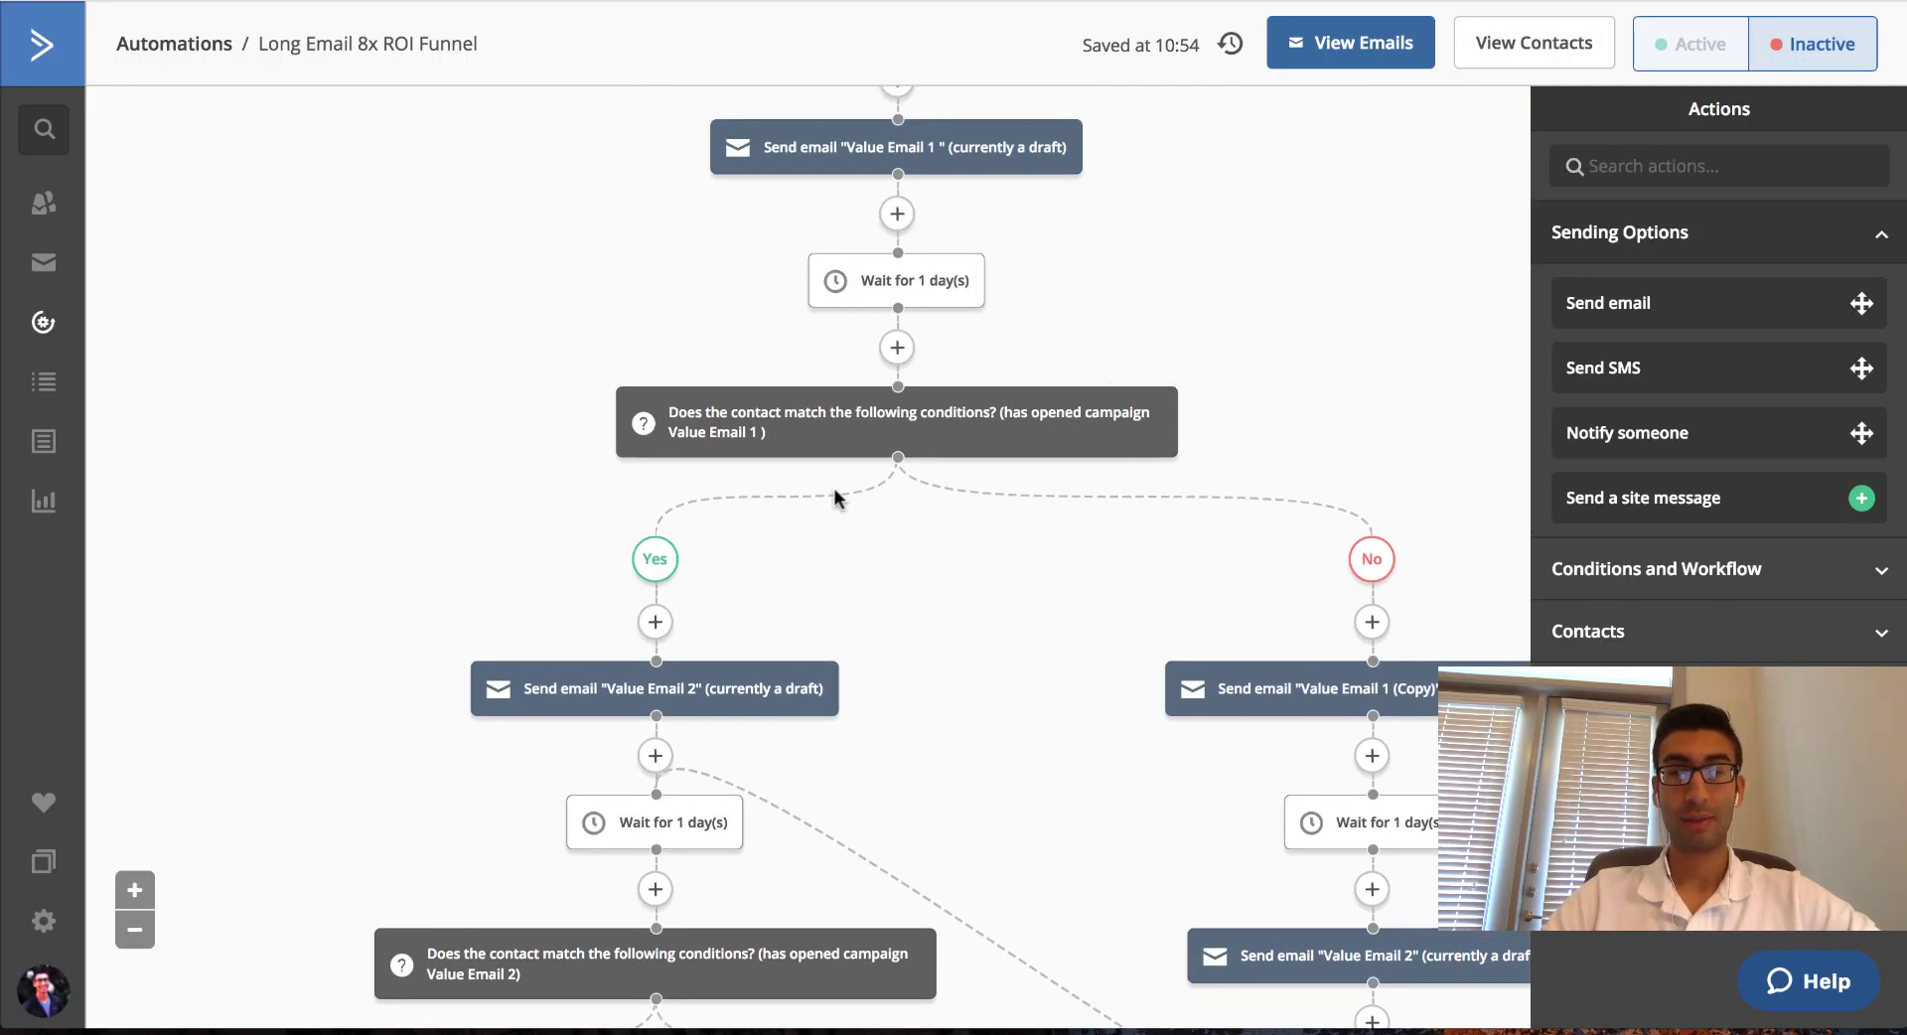
scroll(834, 486, down, 1)
scroll(839, 499, up, 3)
scroll(894, 467, down, 7)
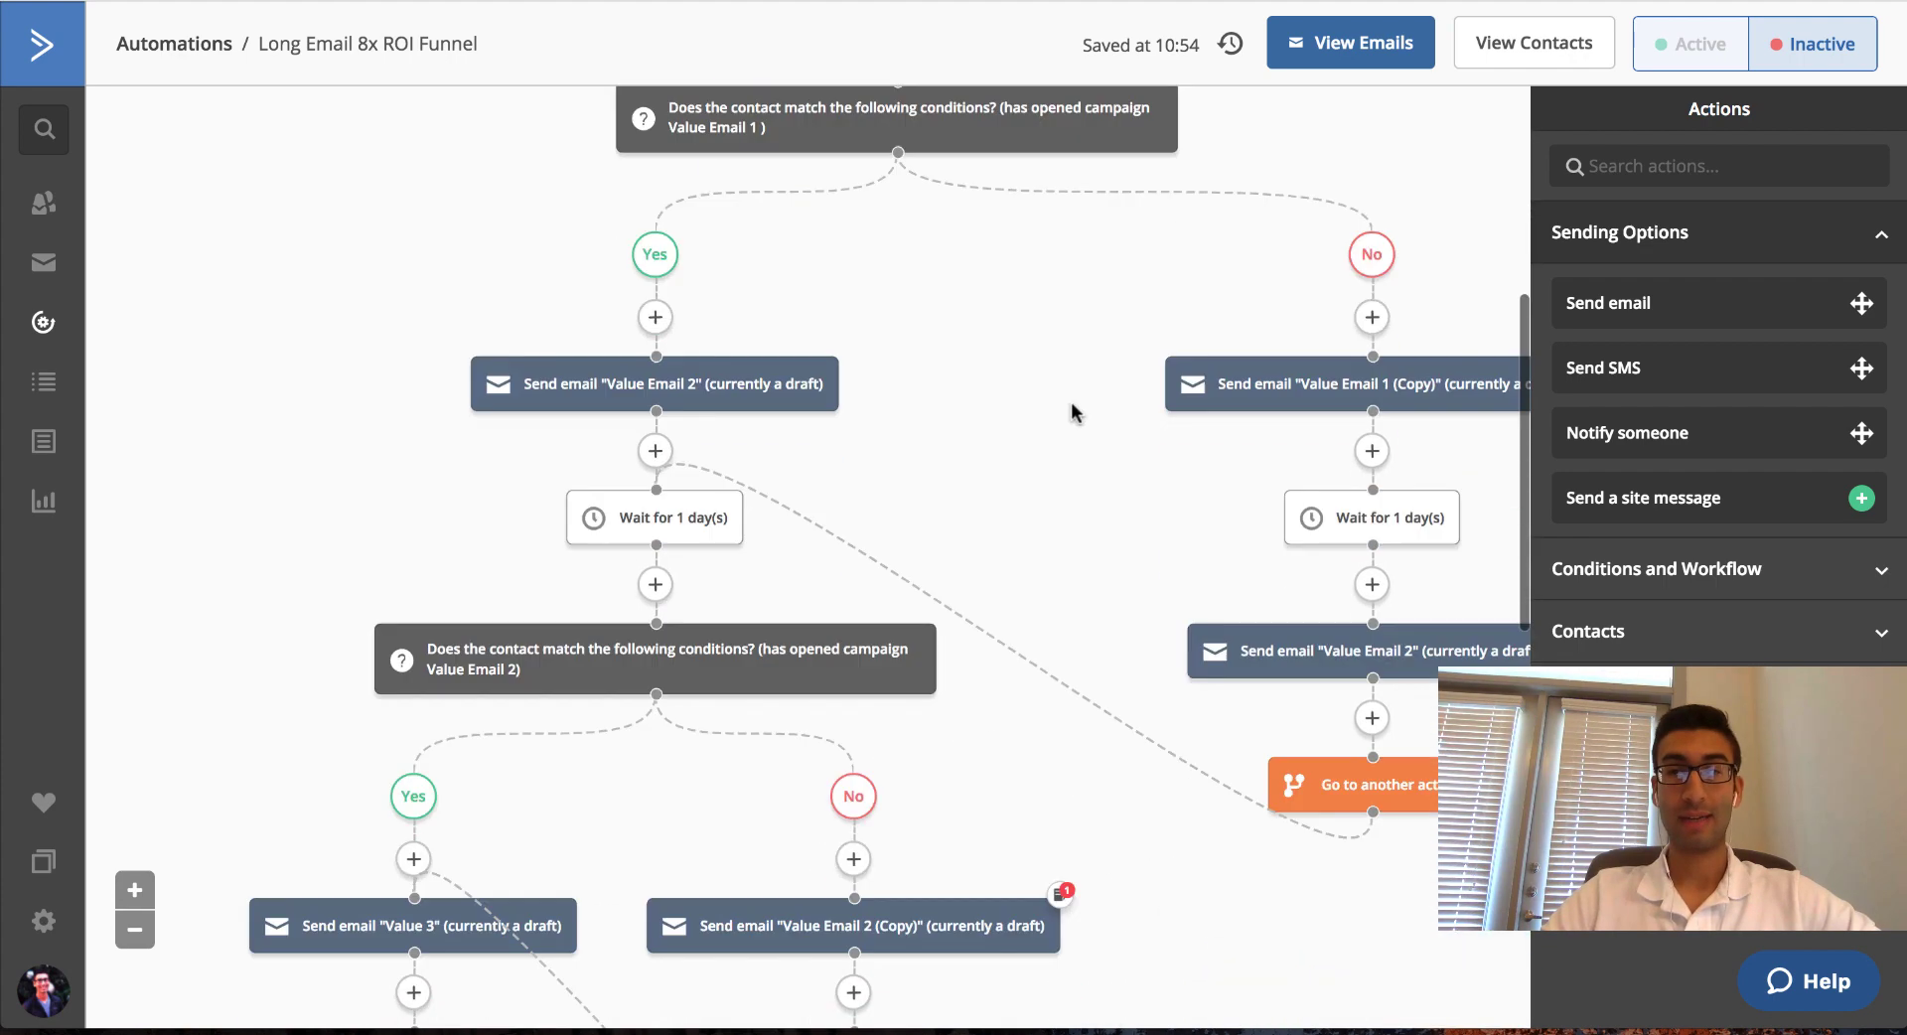
scroll(1072, 410, down, 1)
scroll(986, 203, up, 10)
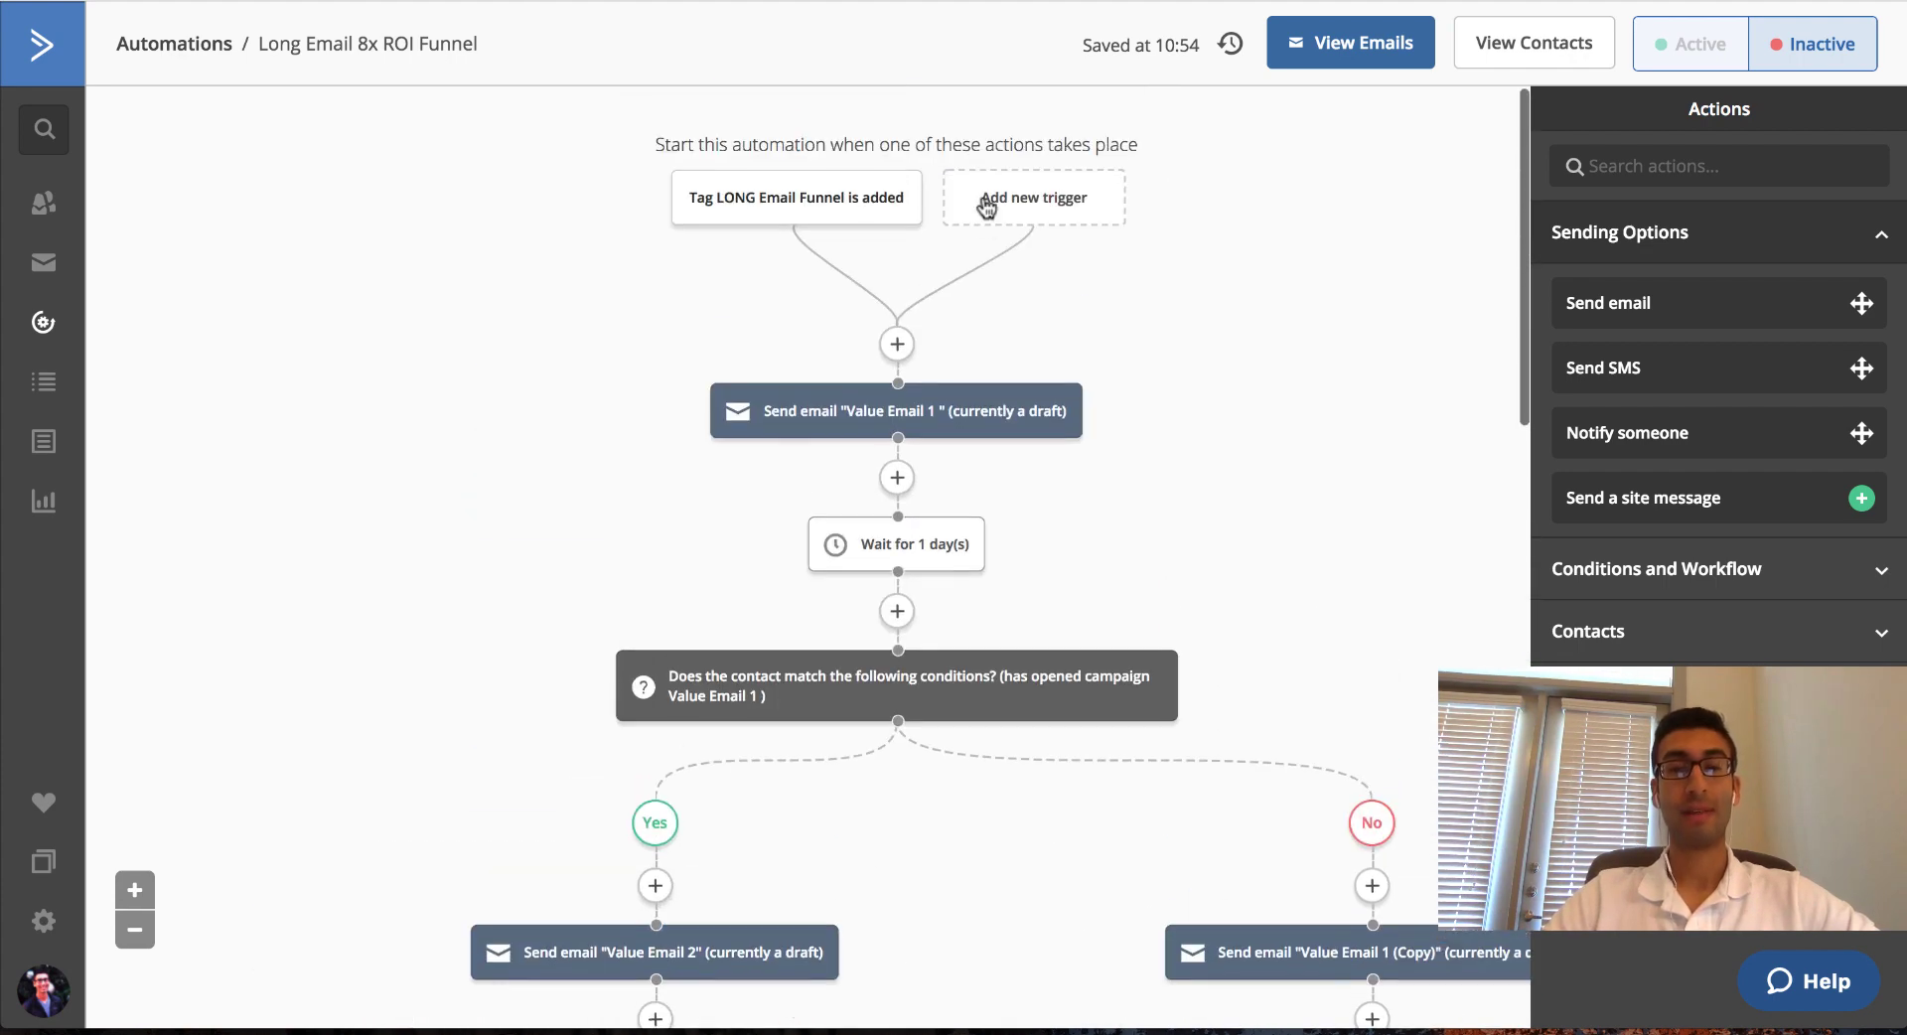
scroll(993, 208, down, 1)
scroll(1132, 497, down, 1)
scroll(1139, 540, down, 2)
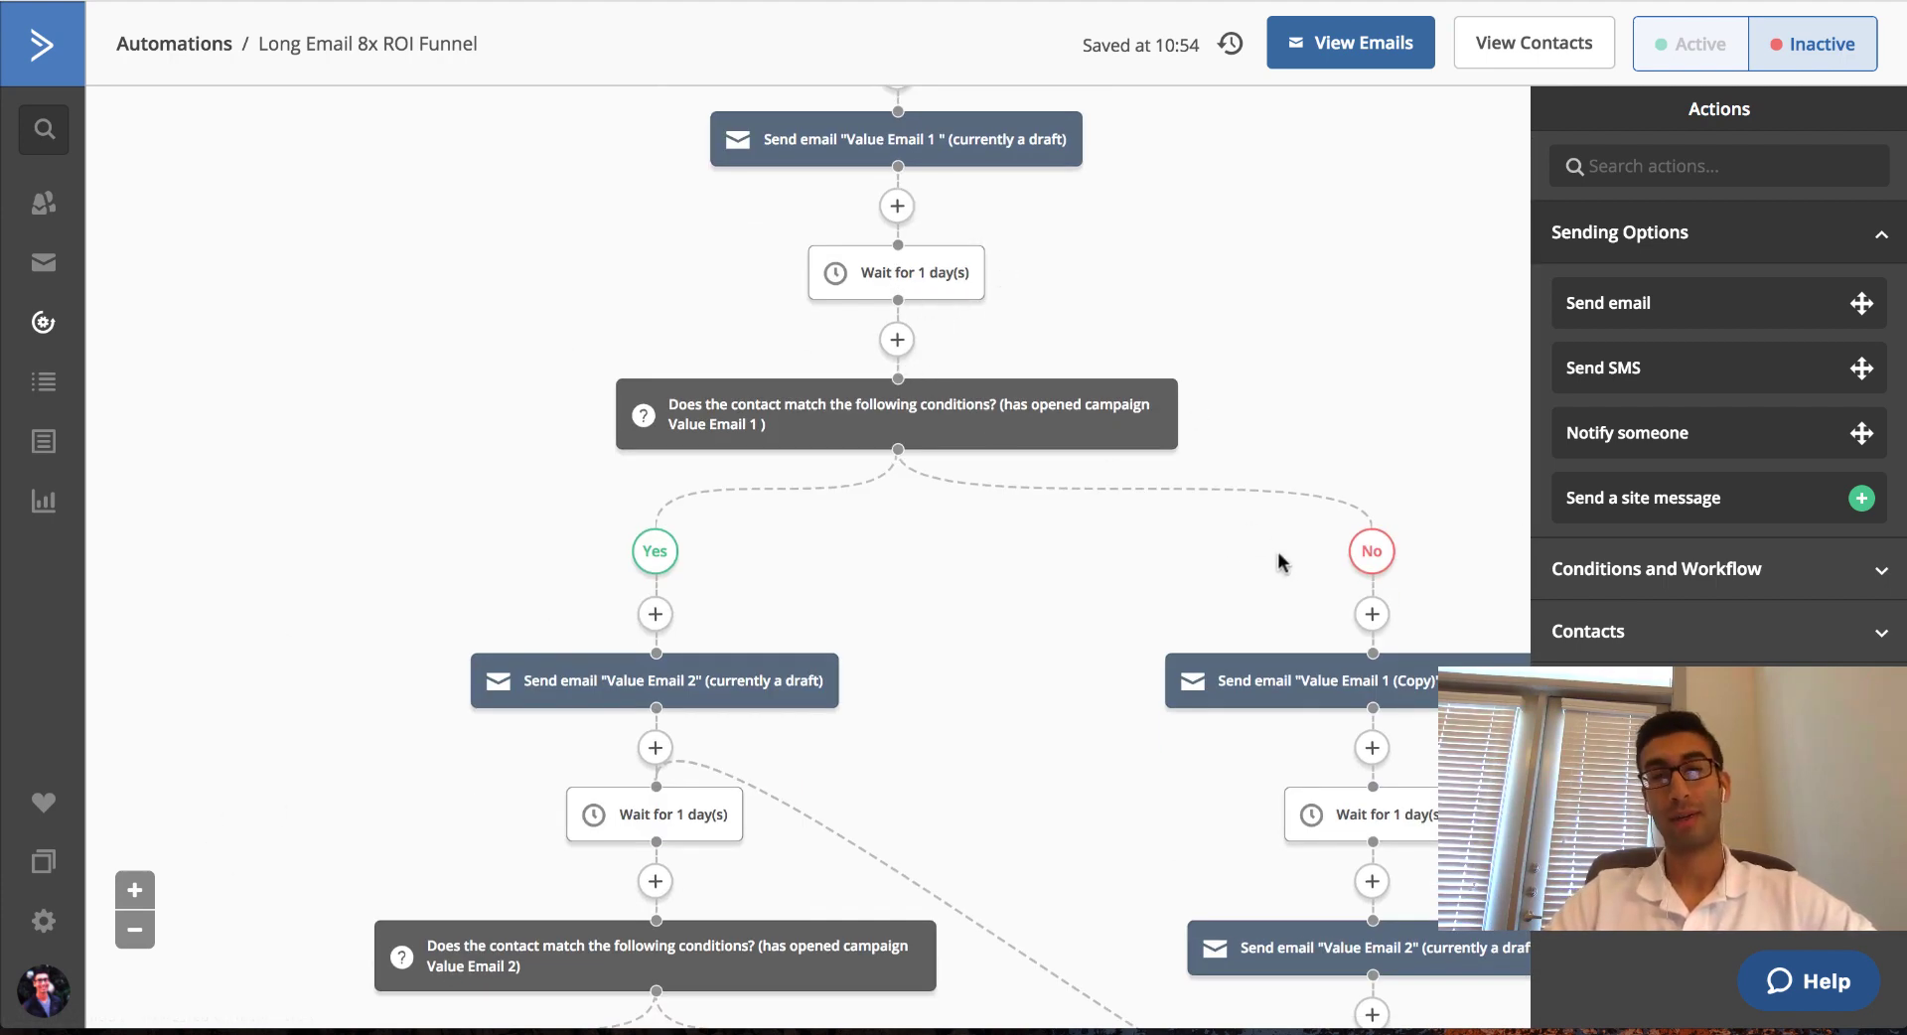
scroll(1327, 410, down, 2)
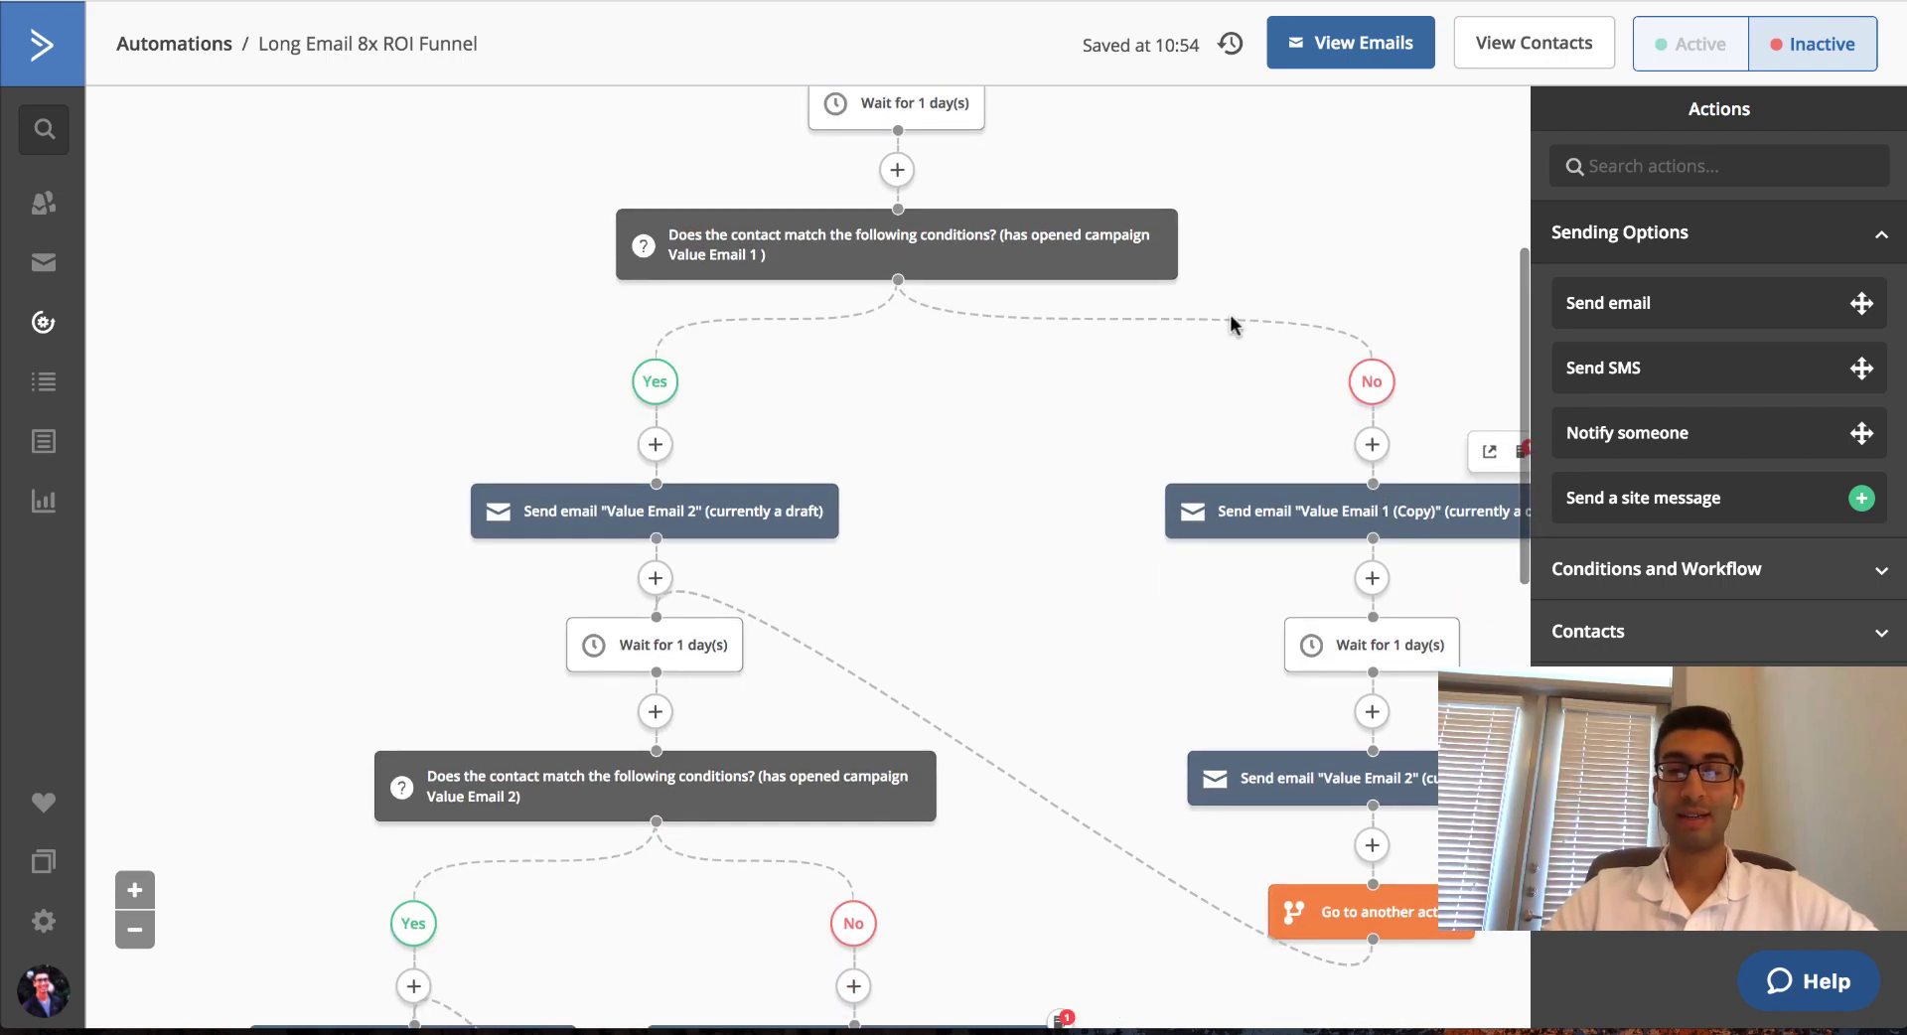
scroll(1229, 313, down, 2)
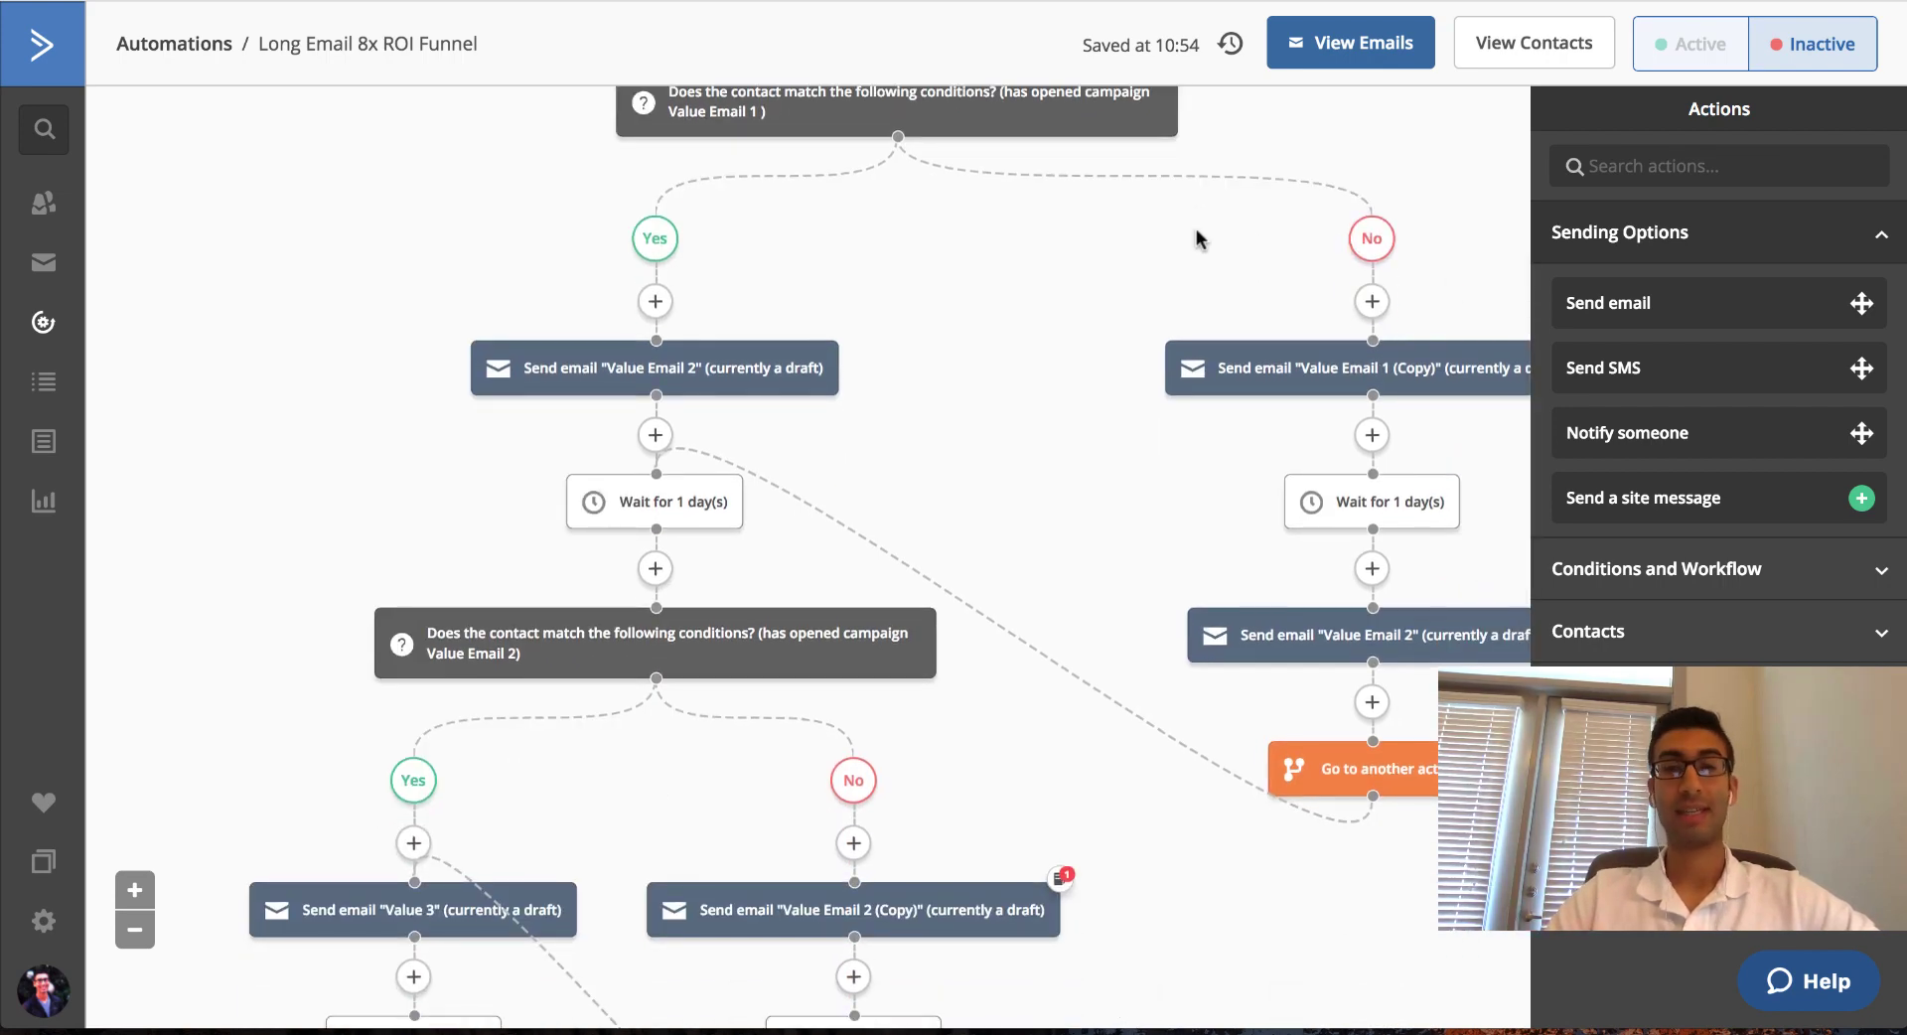
scroll(1196, 229, down, 1)
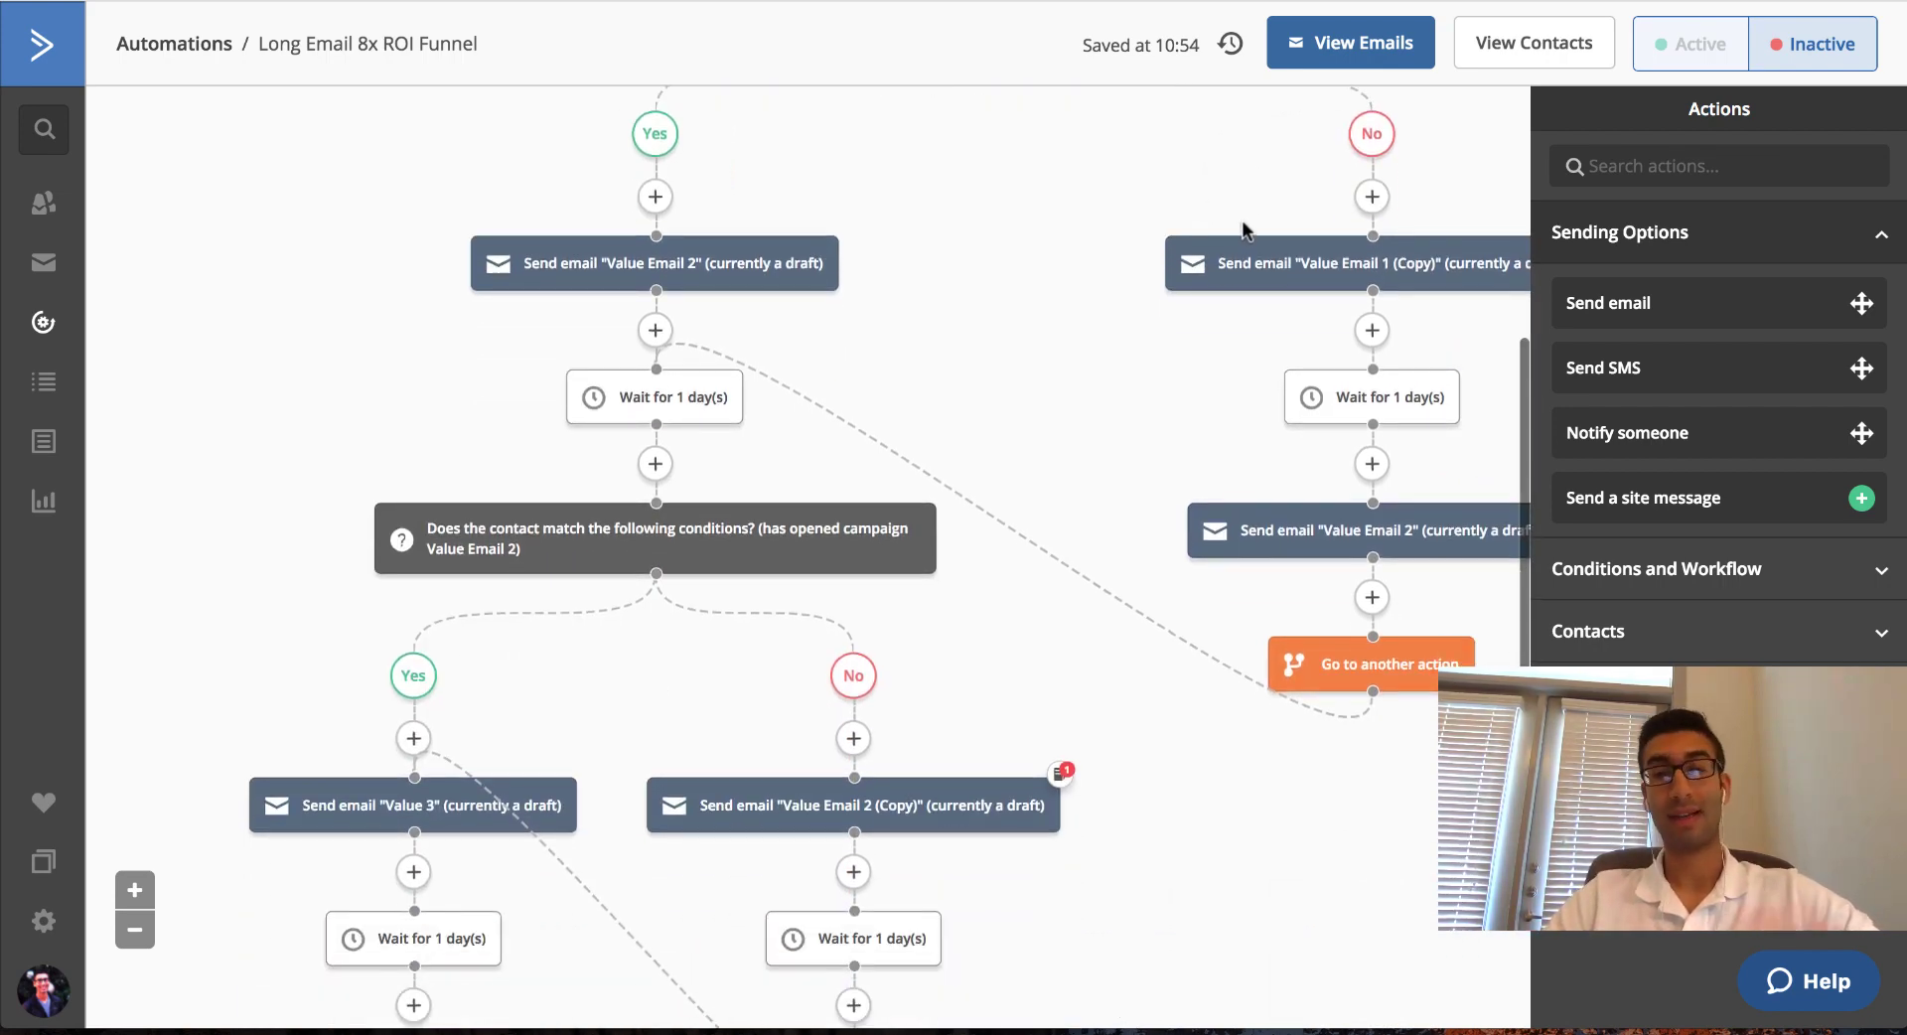
scroll(1232, 288, down, 1)
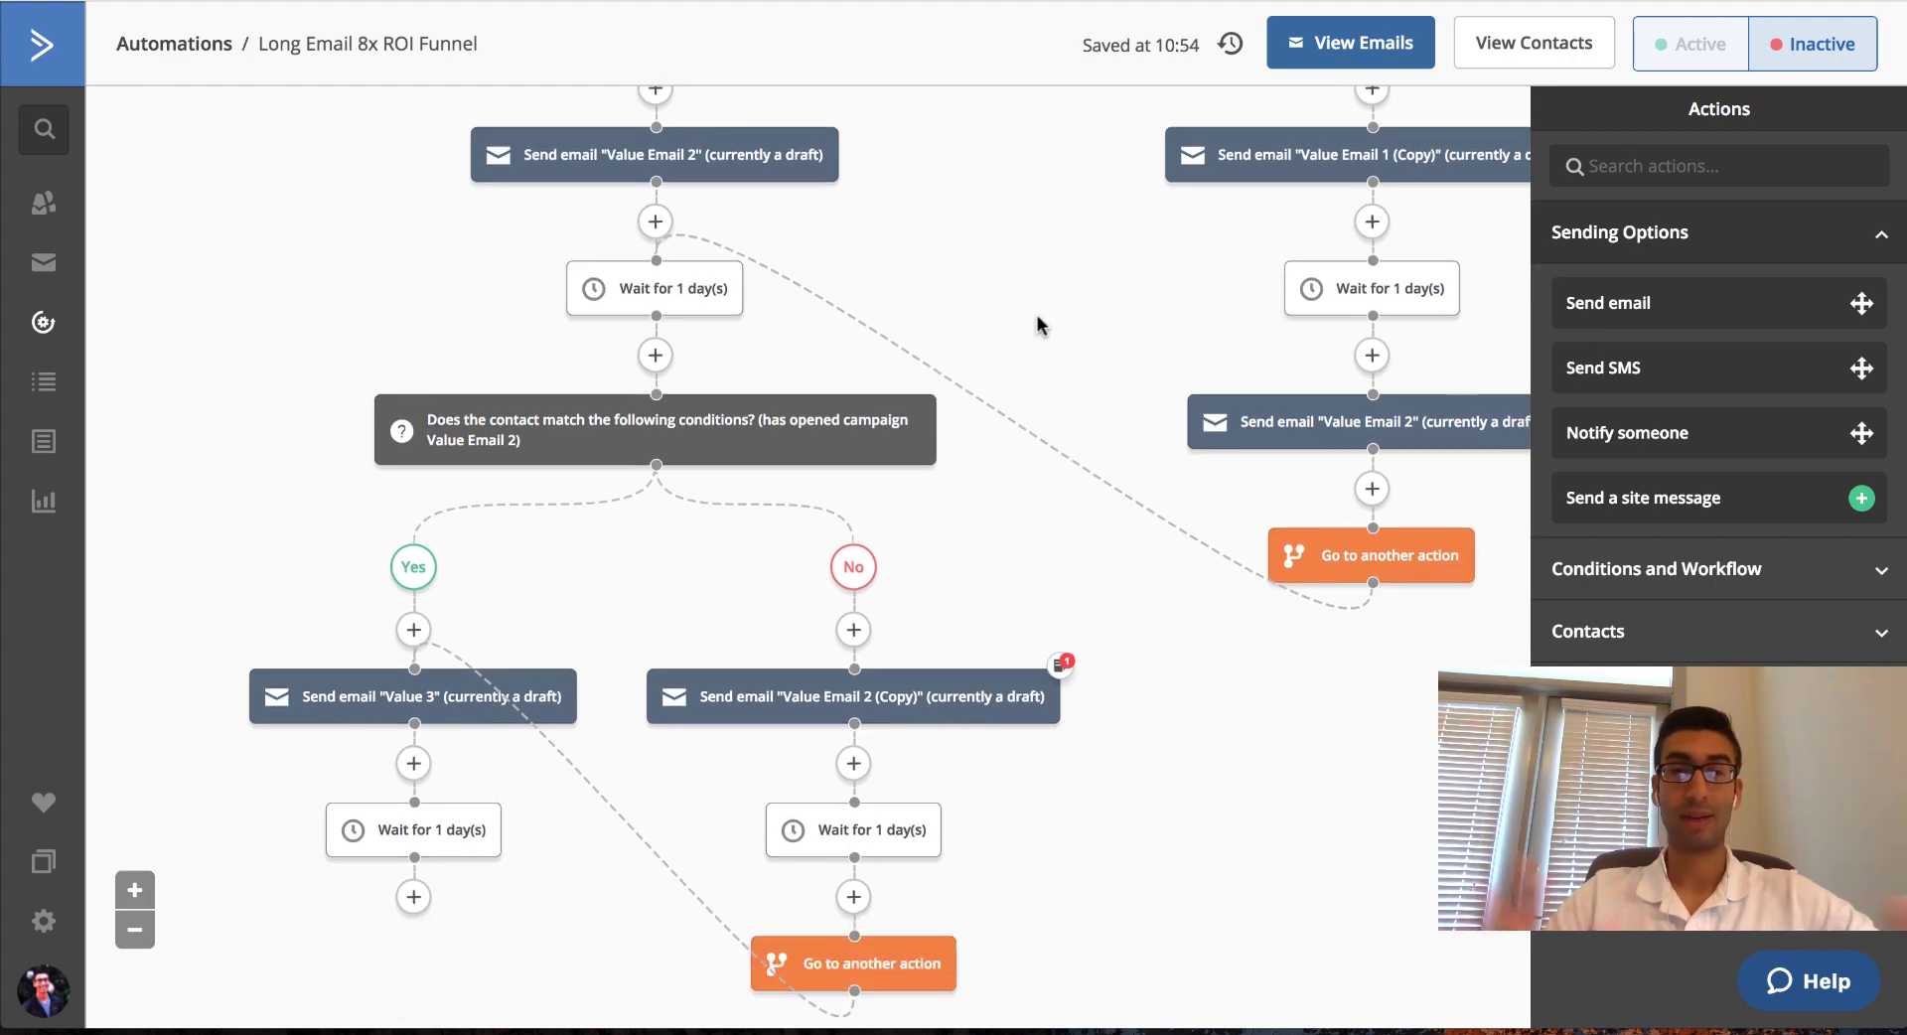
scroll(1037, 324, up, 1)
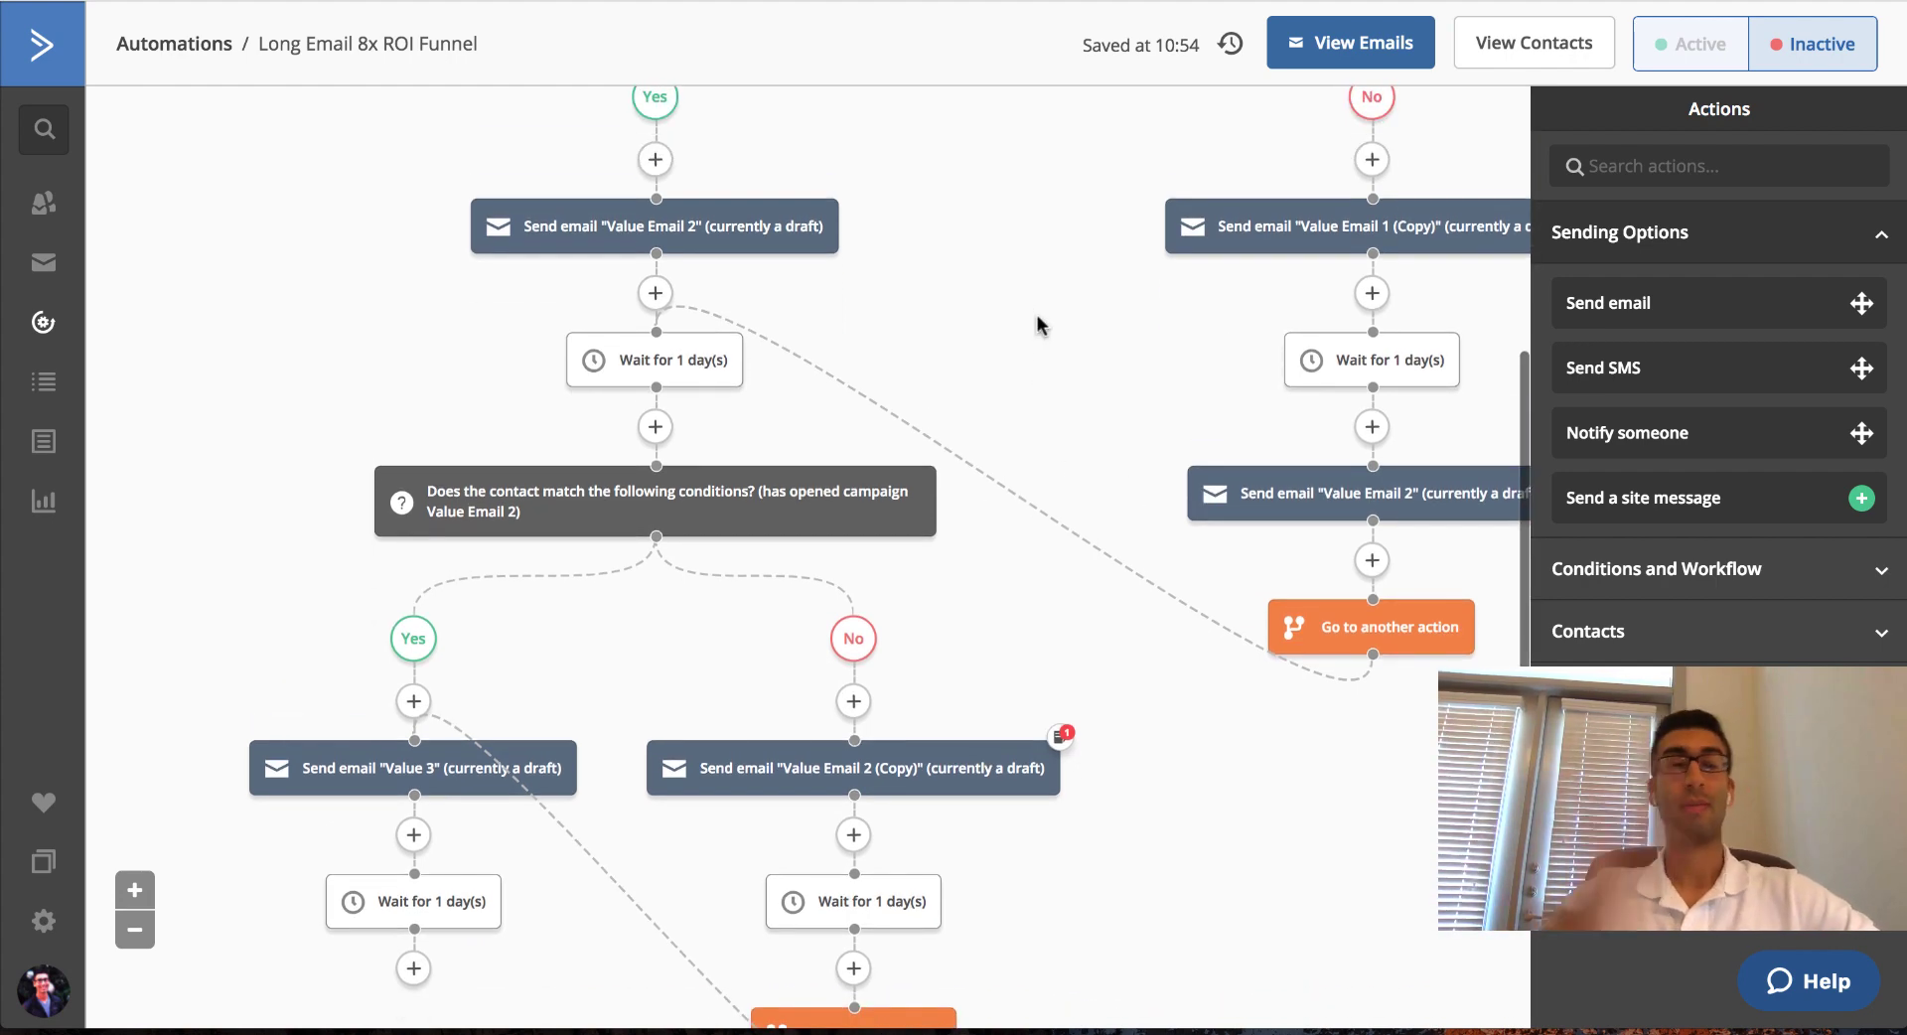
scroll(1037, 324, up, 4)
scroll(1036, 313, up, 4)
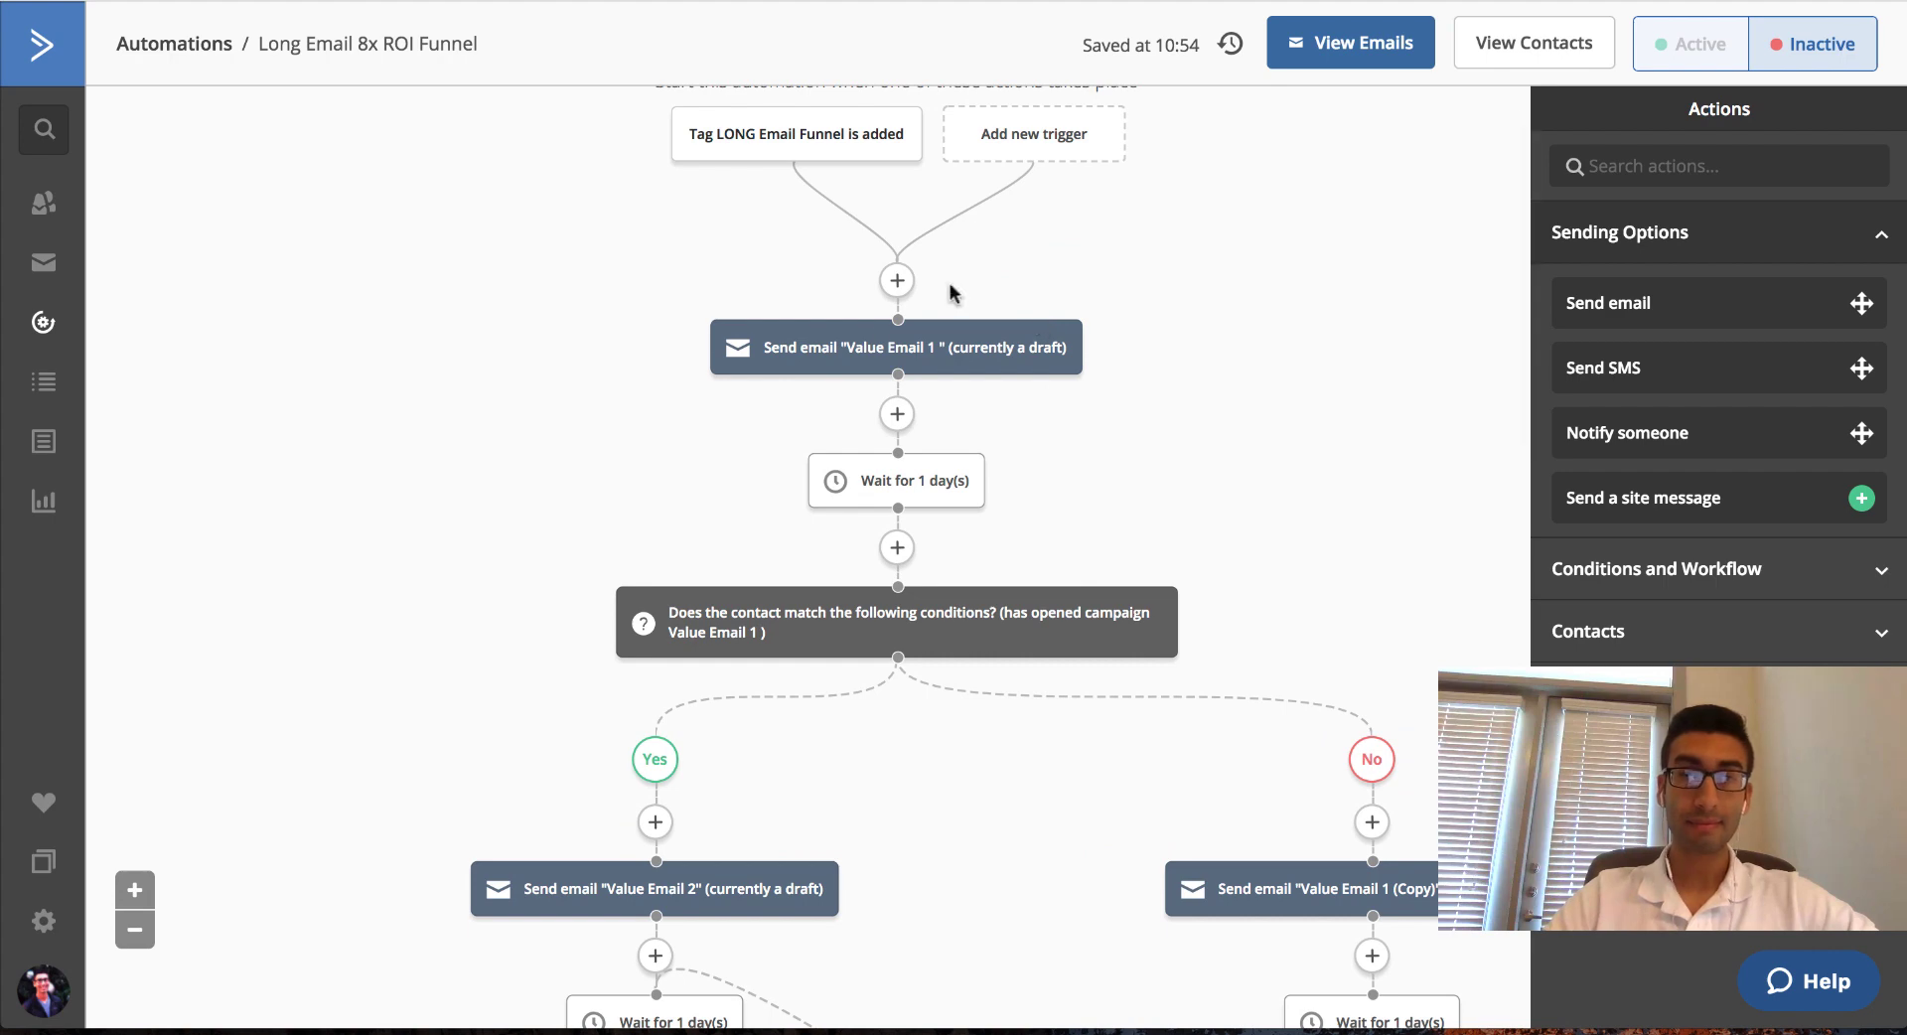
scroll(873, 331, up, 1)
scroll(873, 338, down, 8)
scroll(872, 343, down, 5)
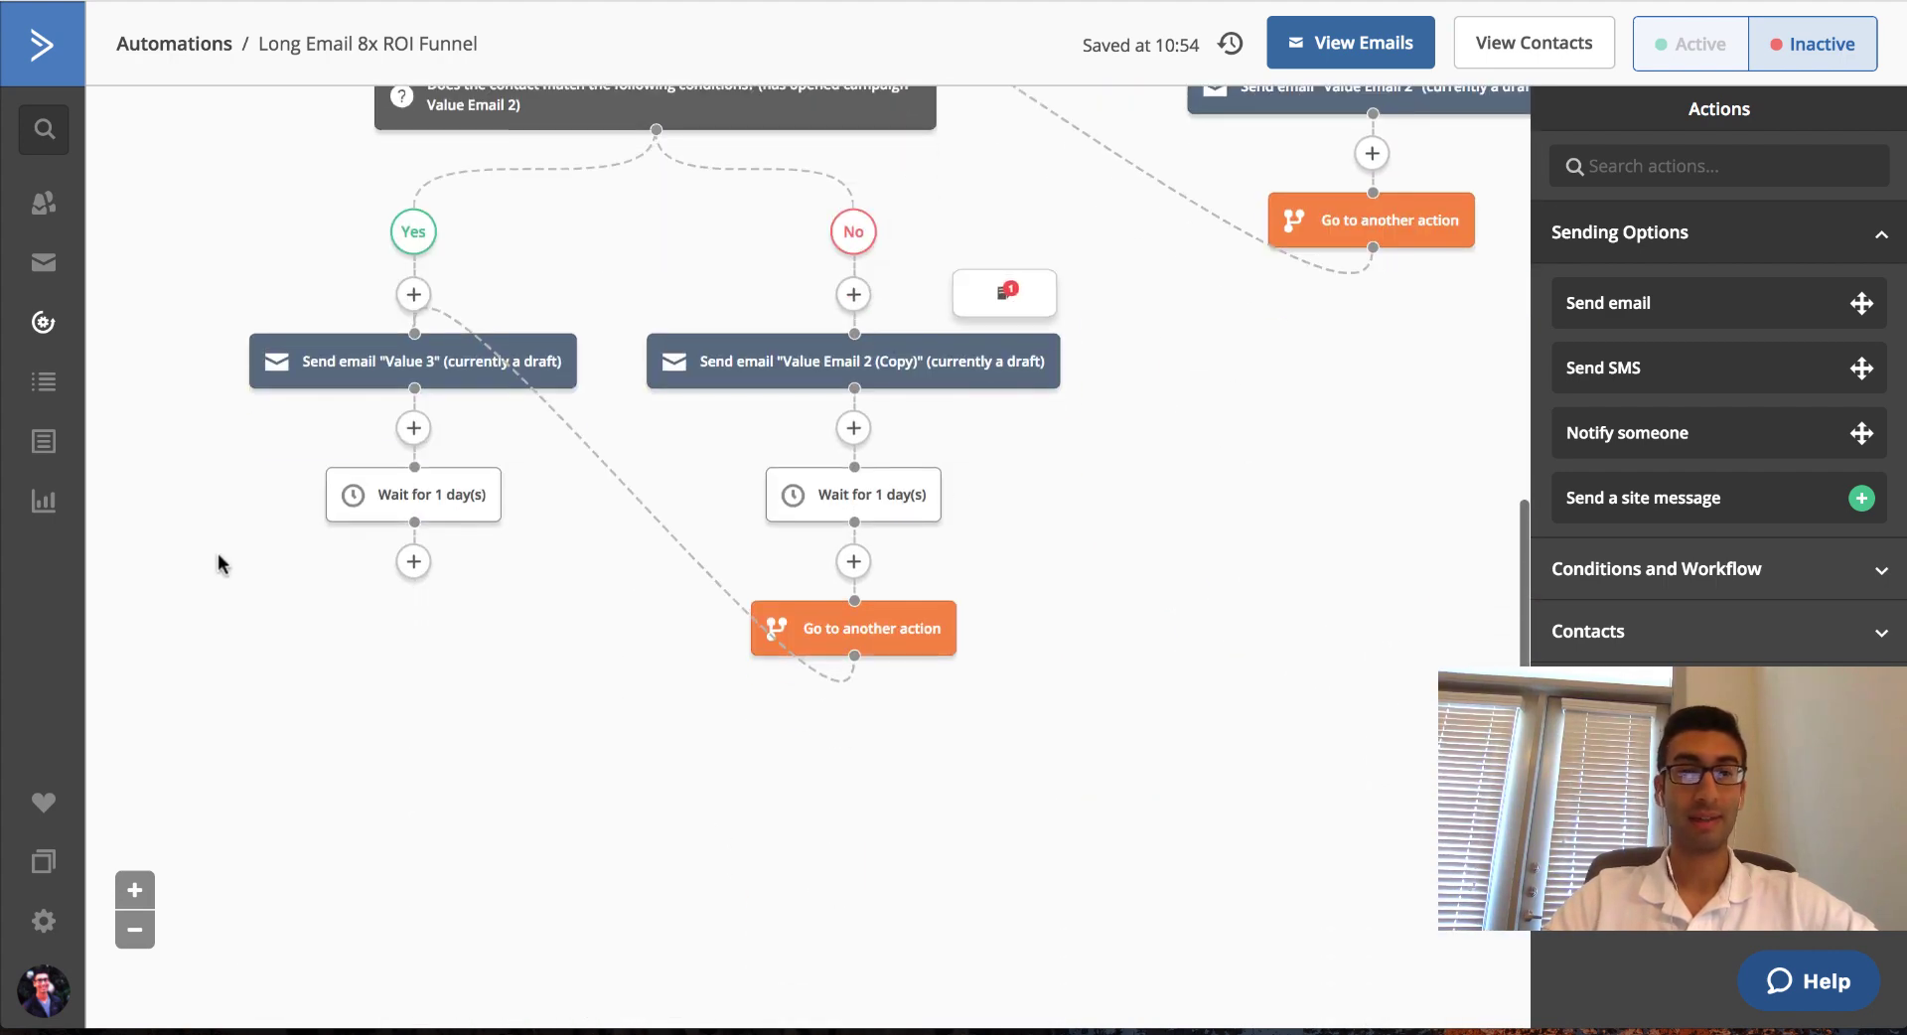
Add an If/Else condition below the "Value 3" branch's wait that checks whether the contact has opened "Value 3".
click(137, 939)
click(136, 890)
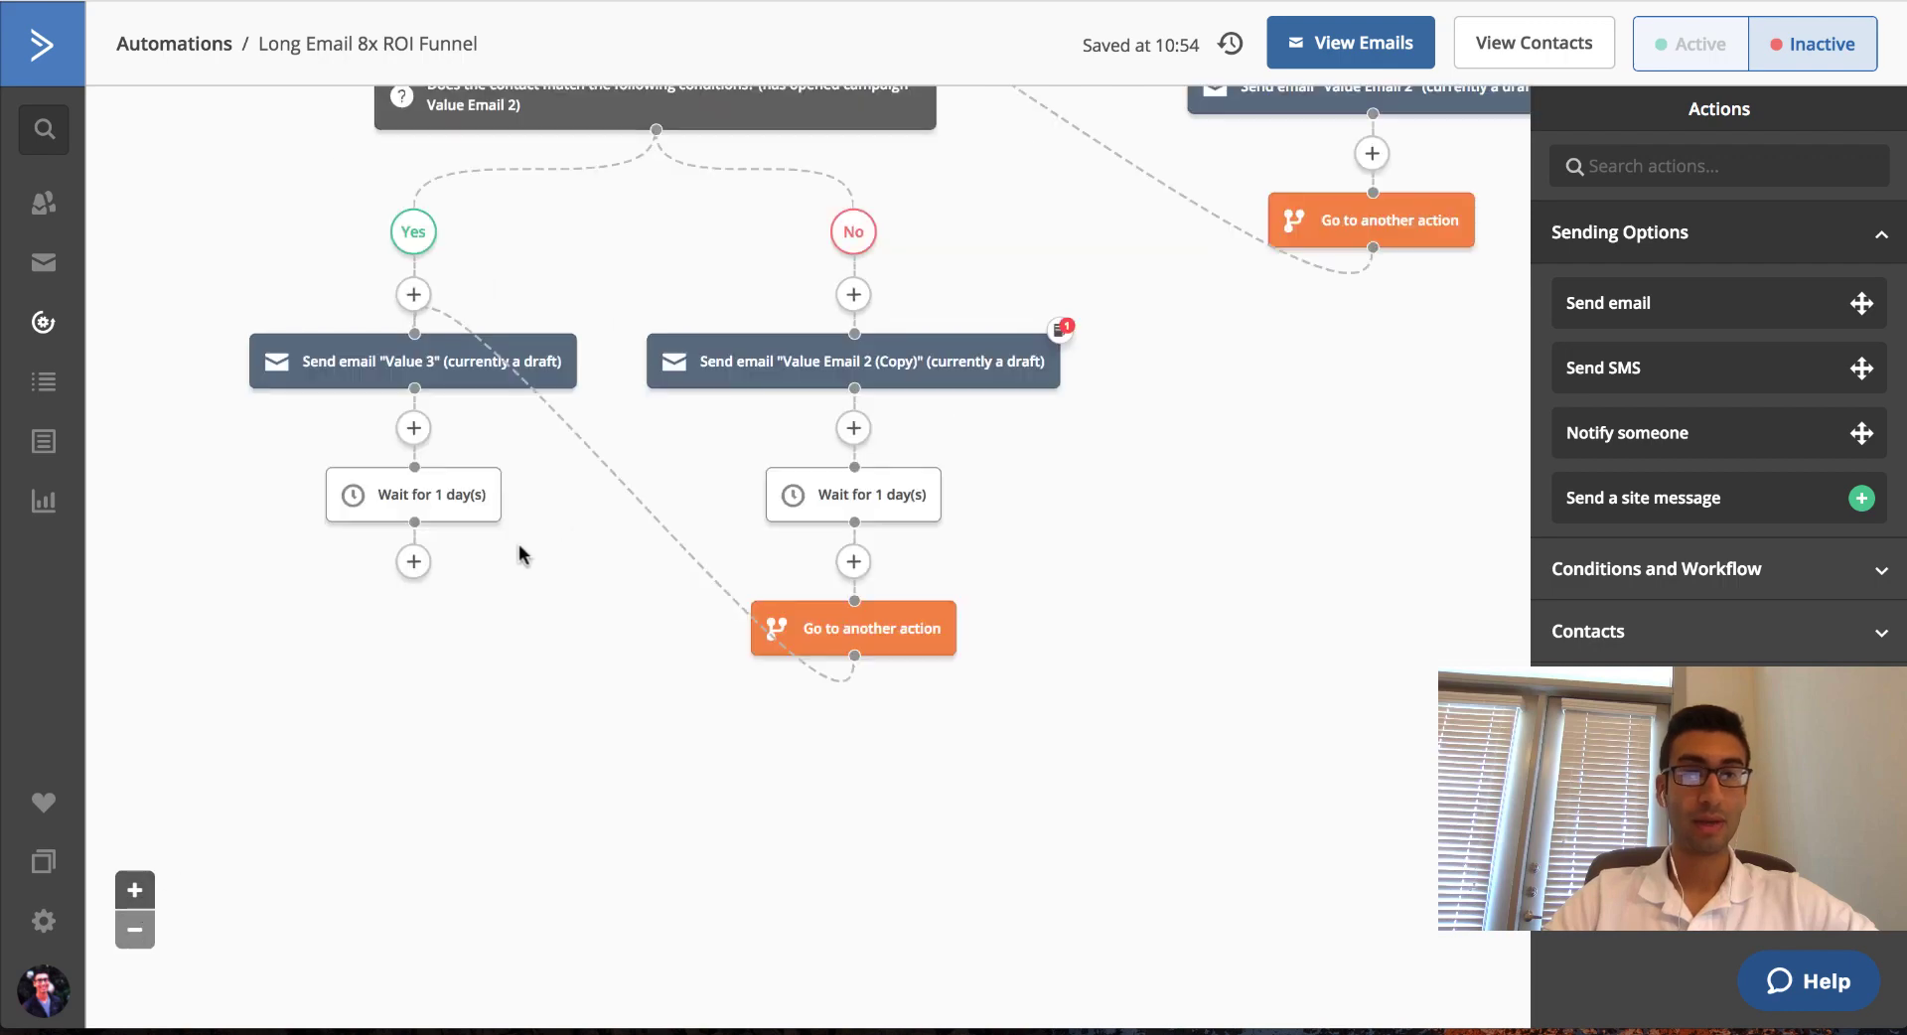
click(414, 562)
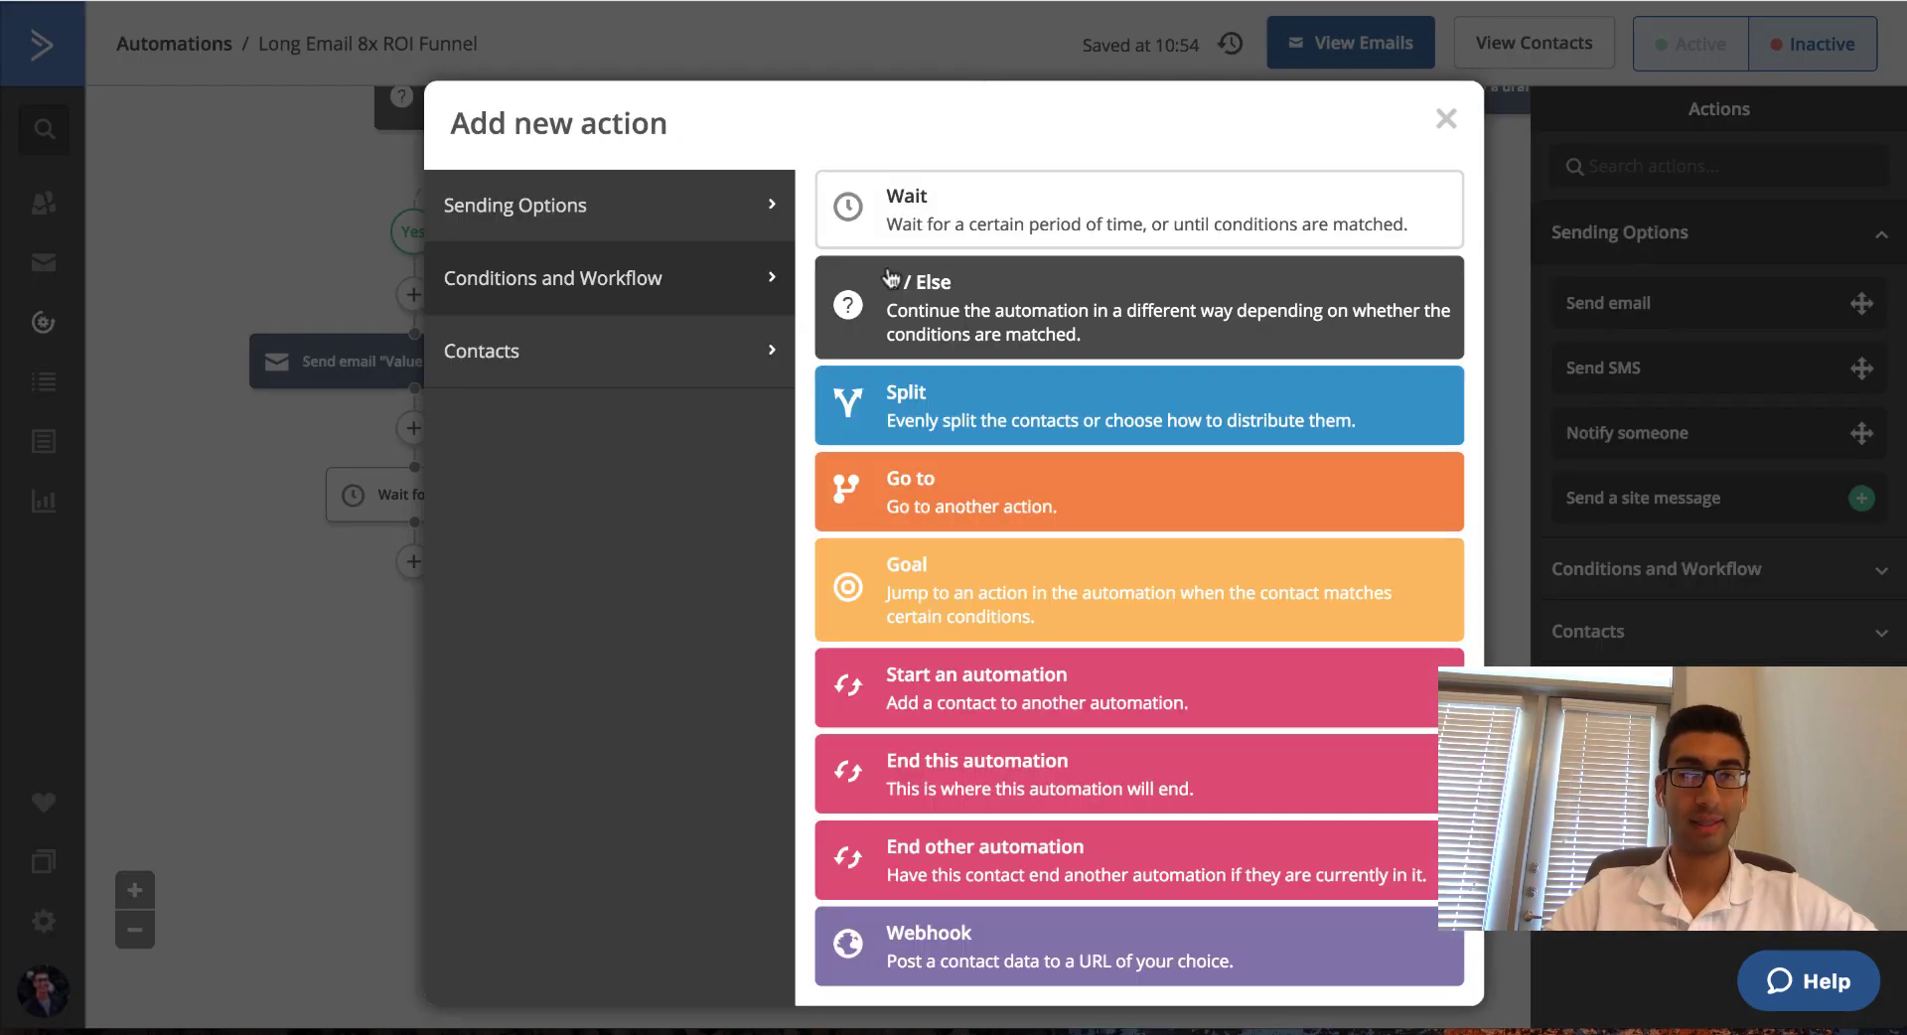
click(985, 312)
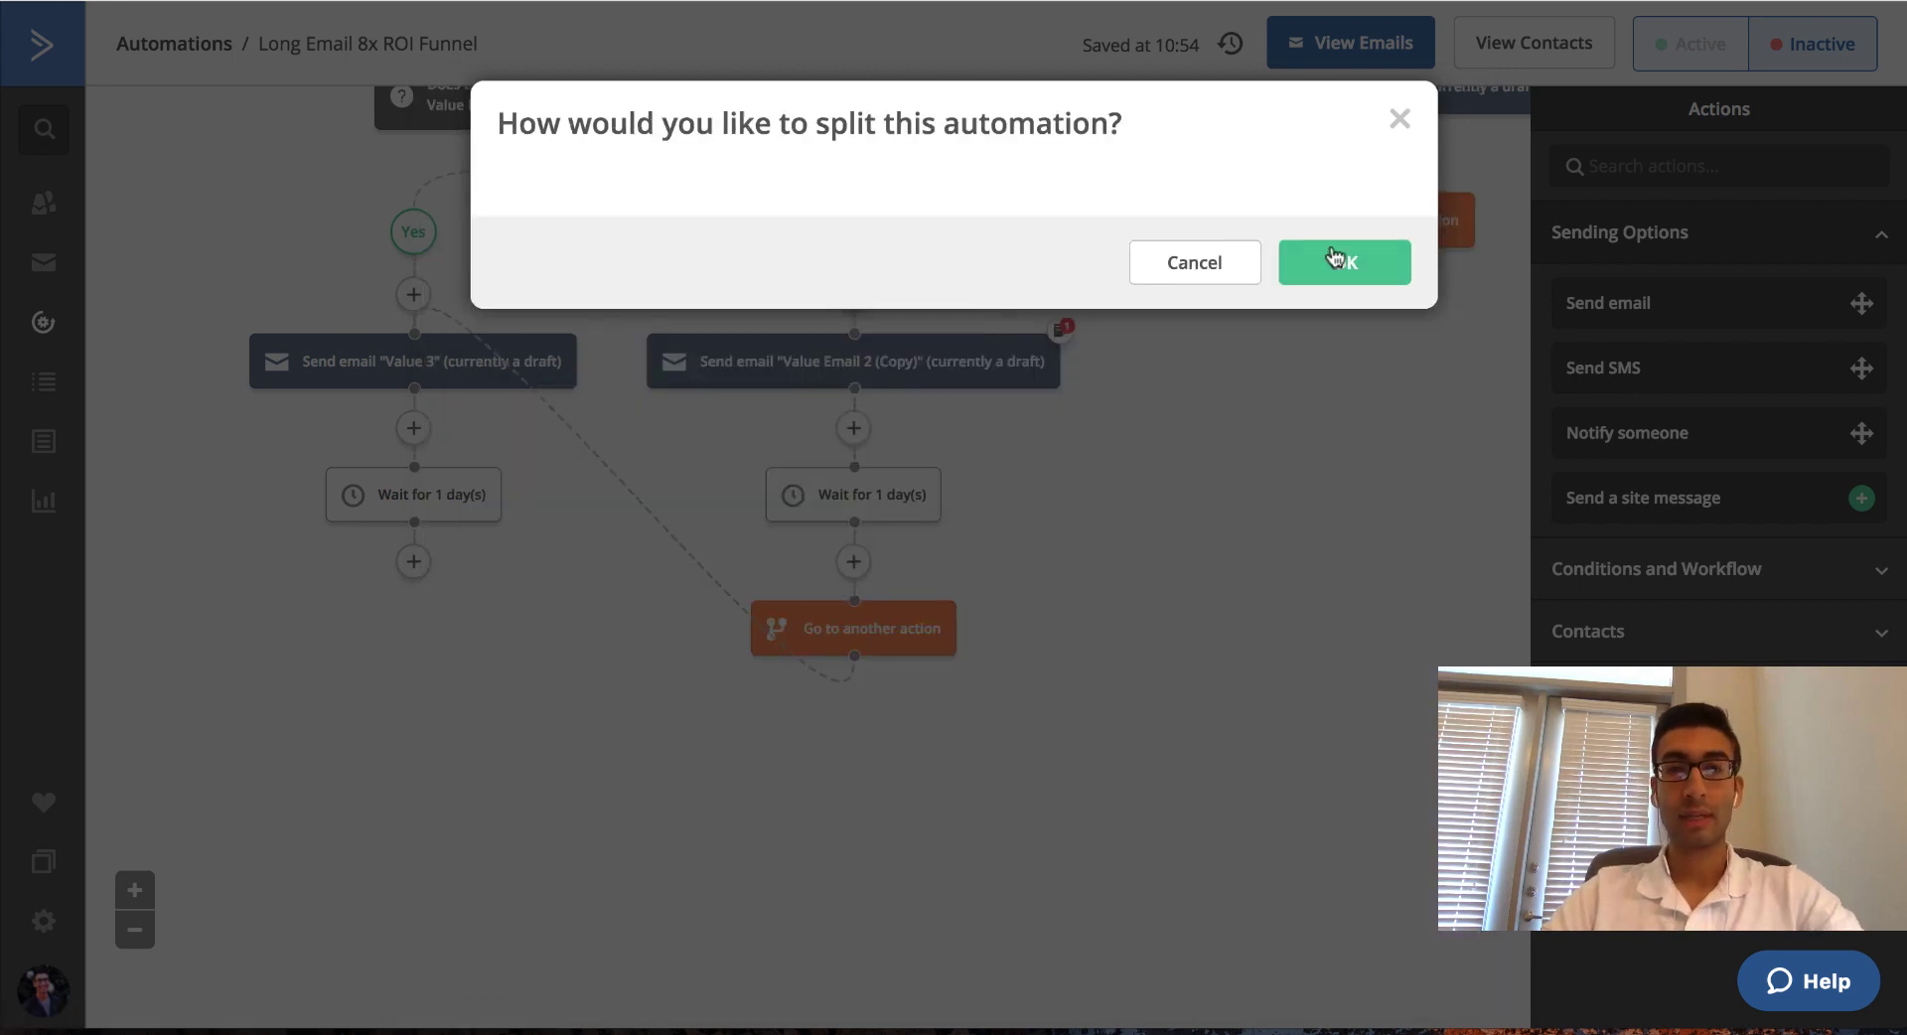
click(700, 260)
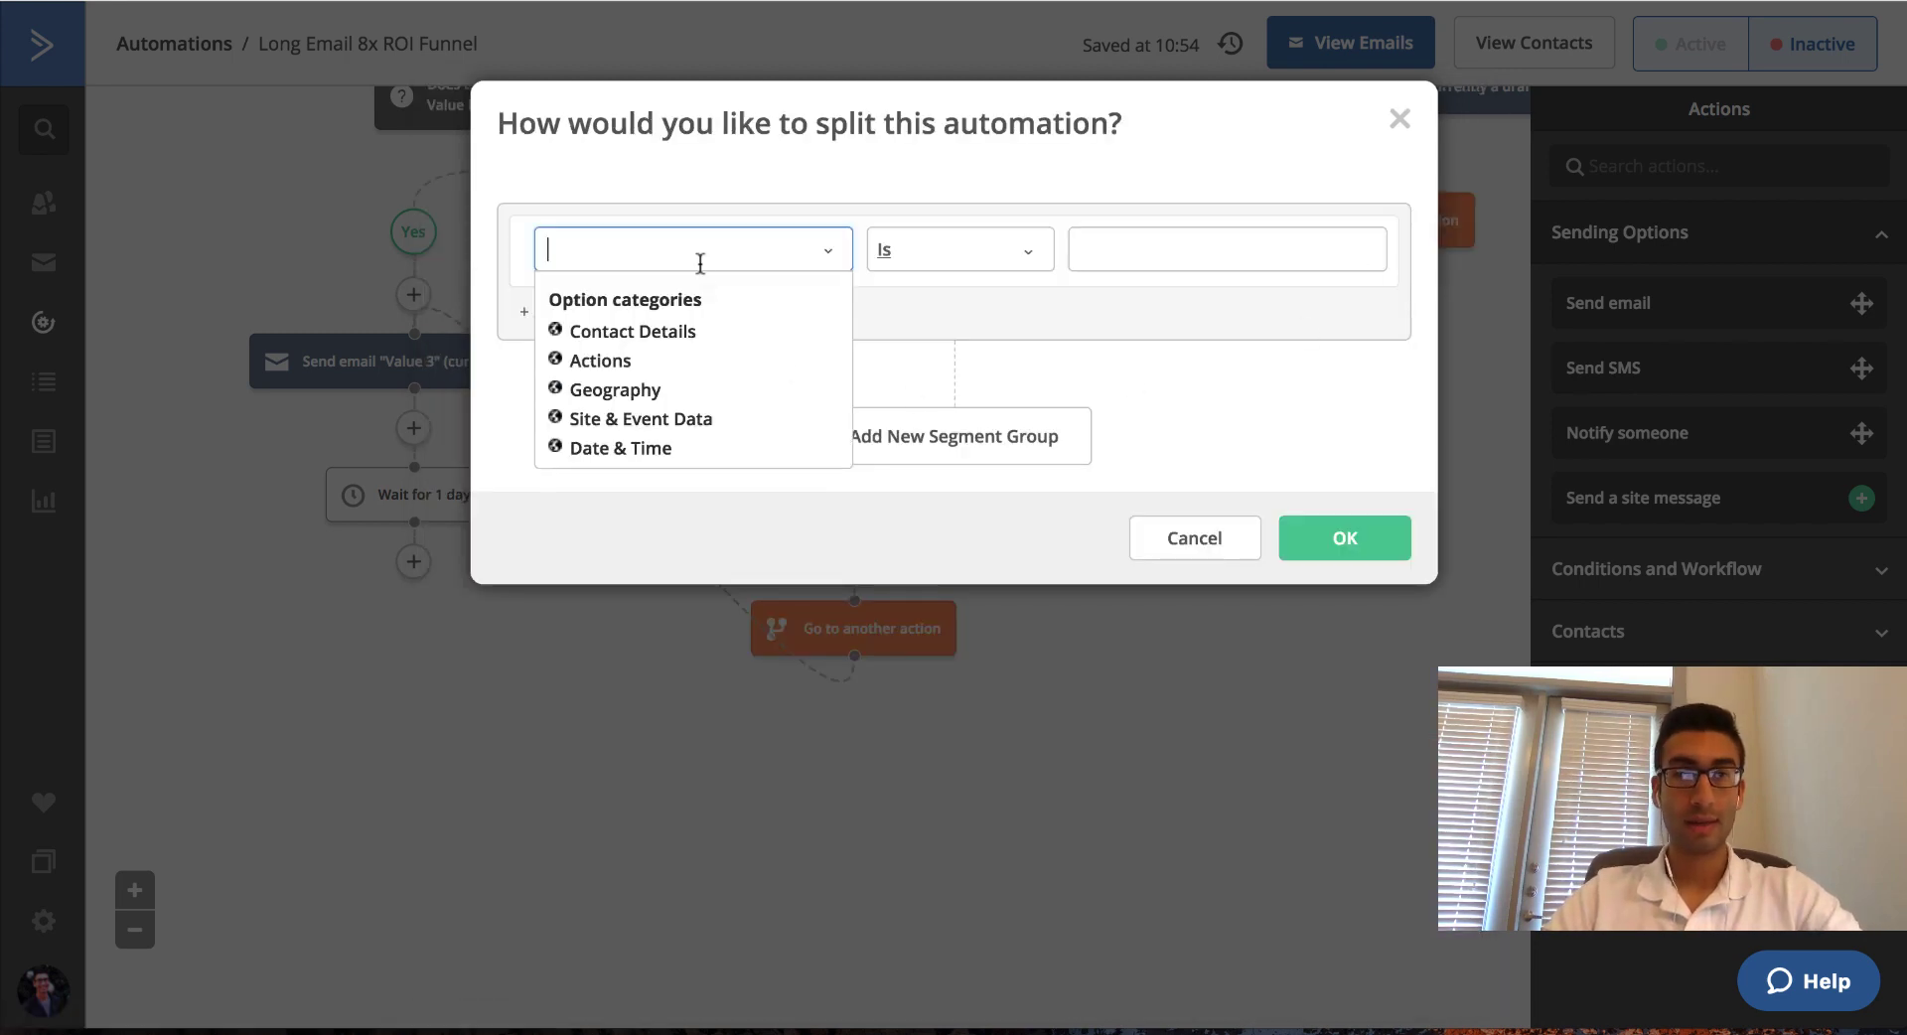
click(629, 365)
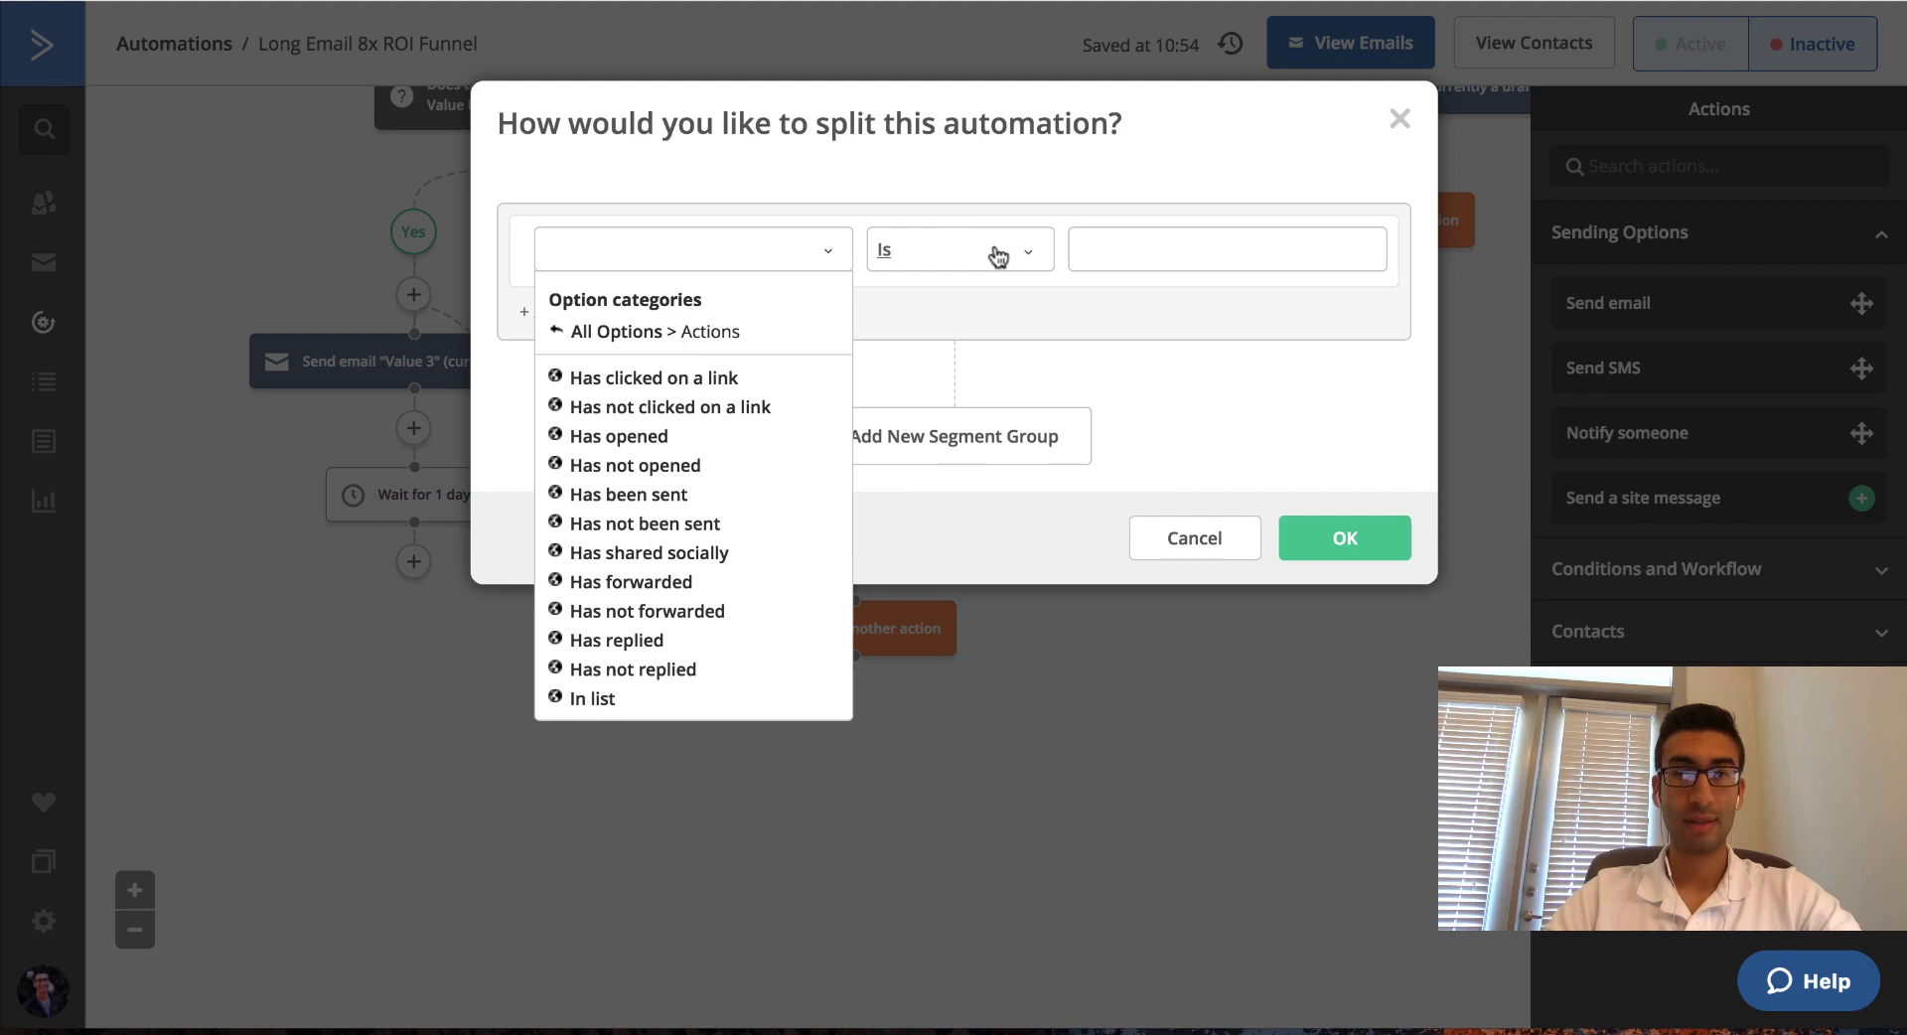
click(649, 437)
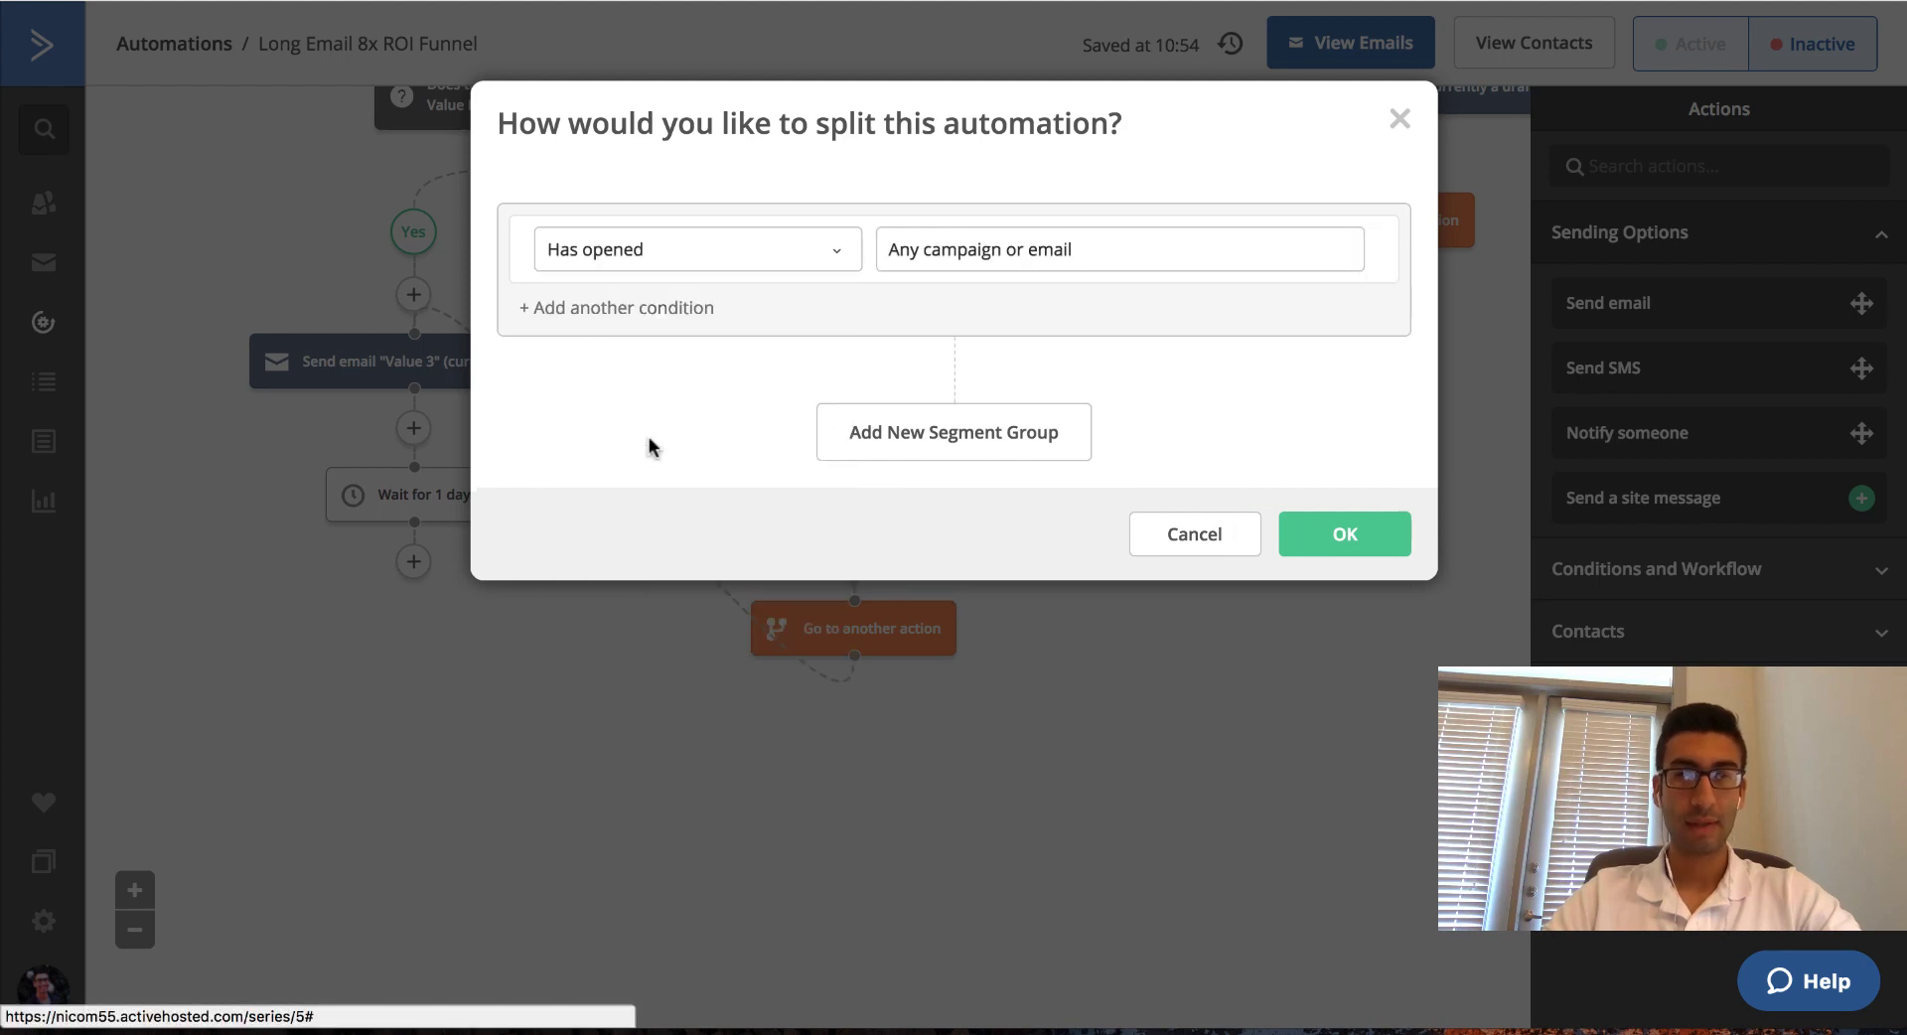
click(1150, 241)
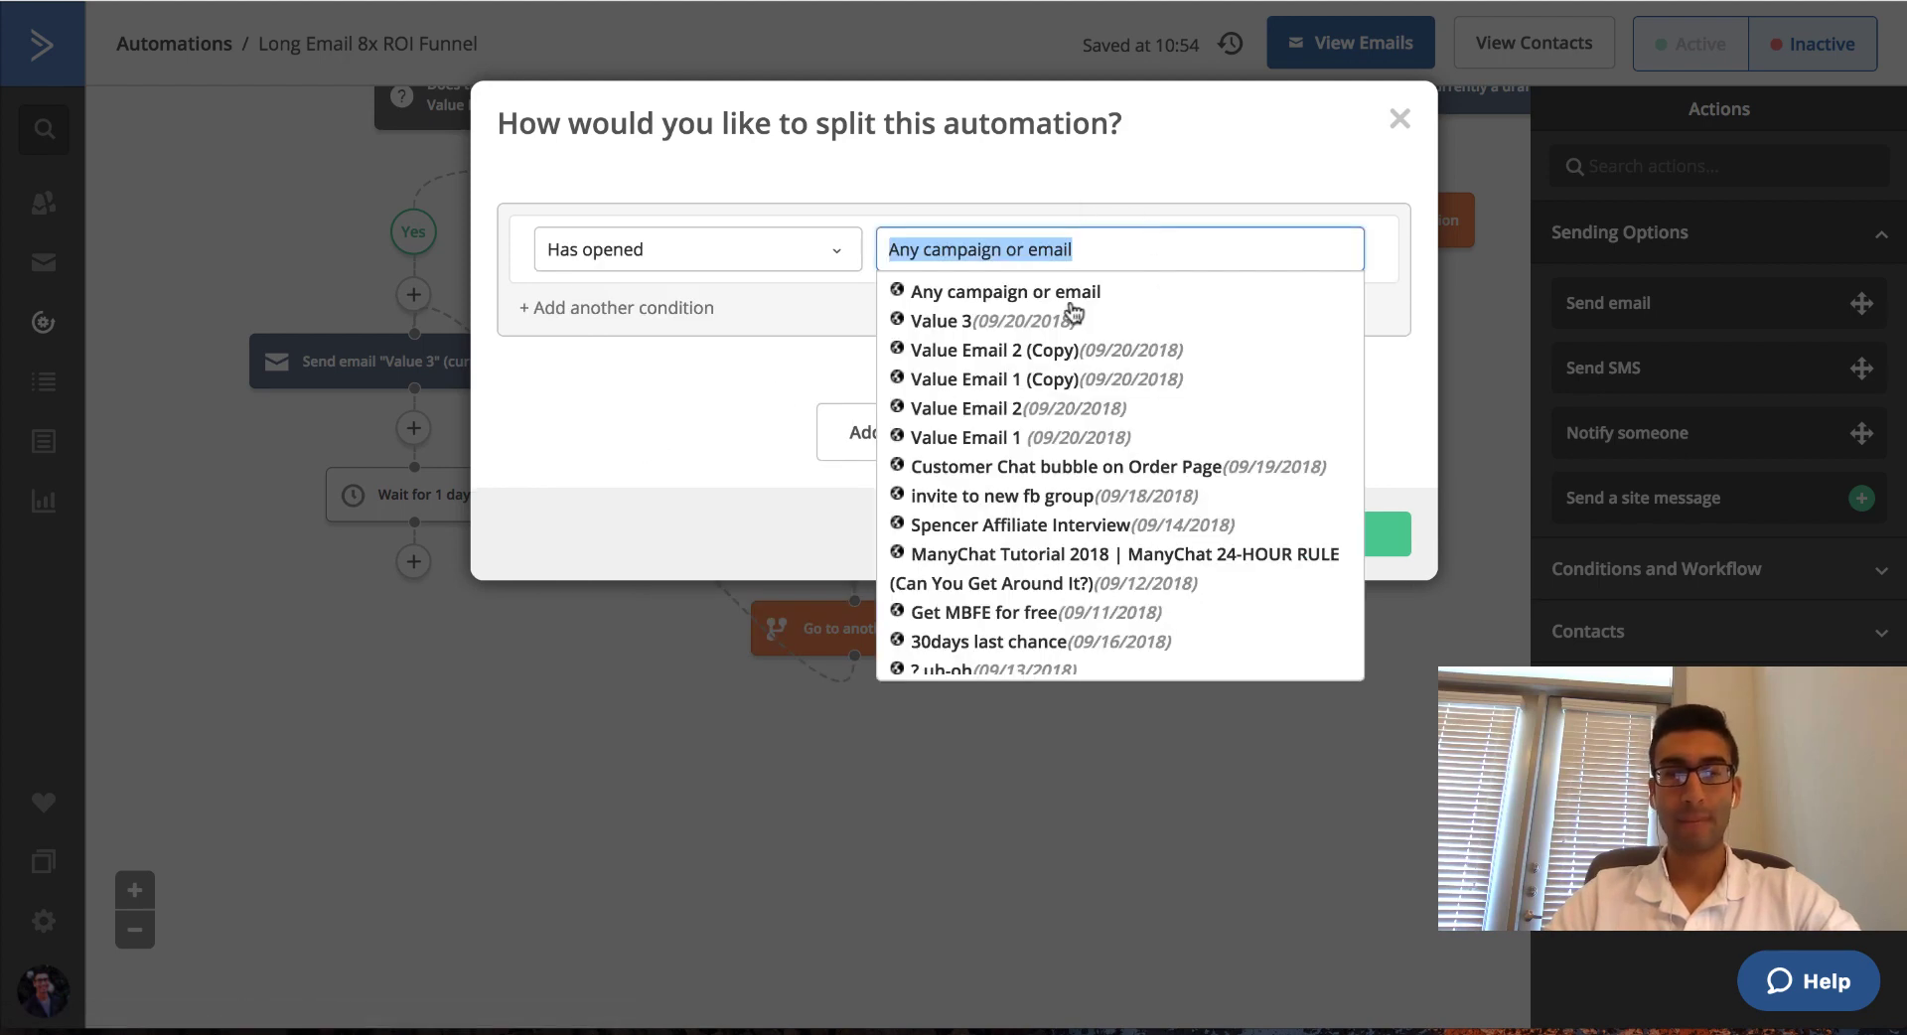
click(939, 320)
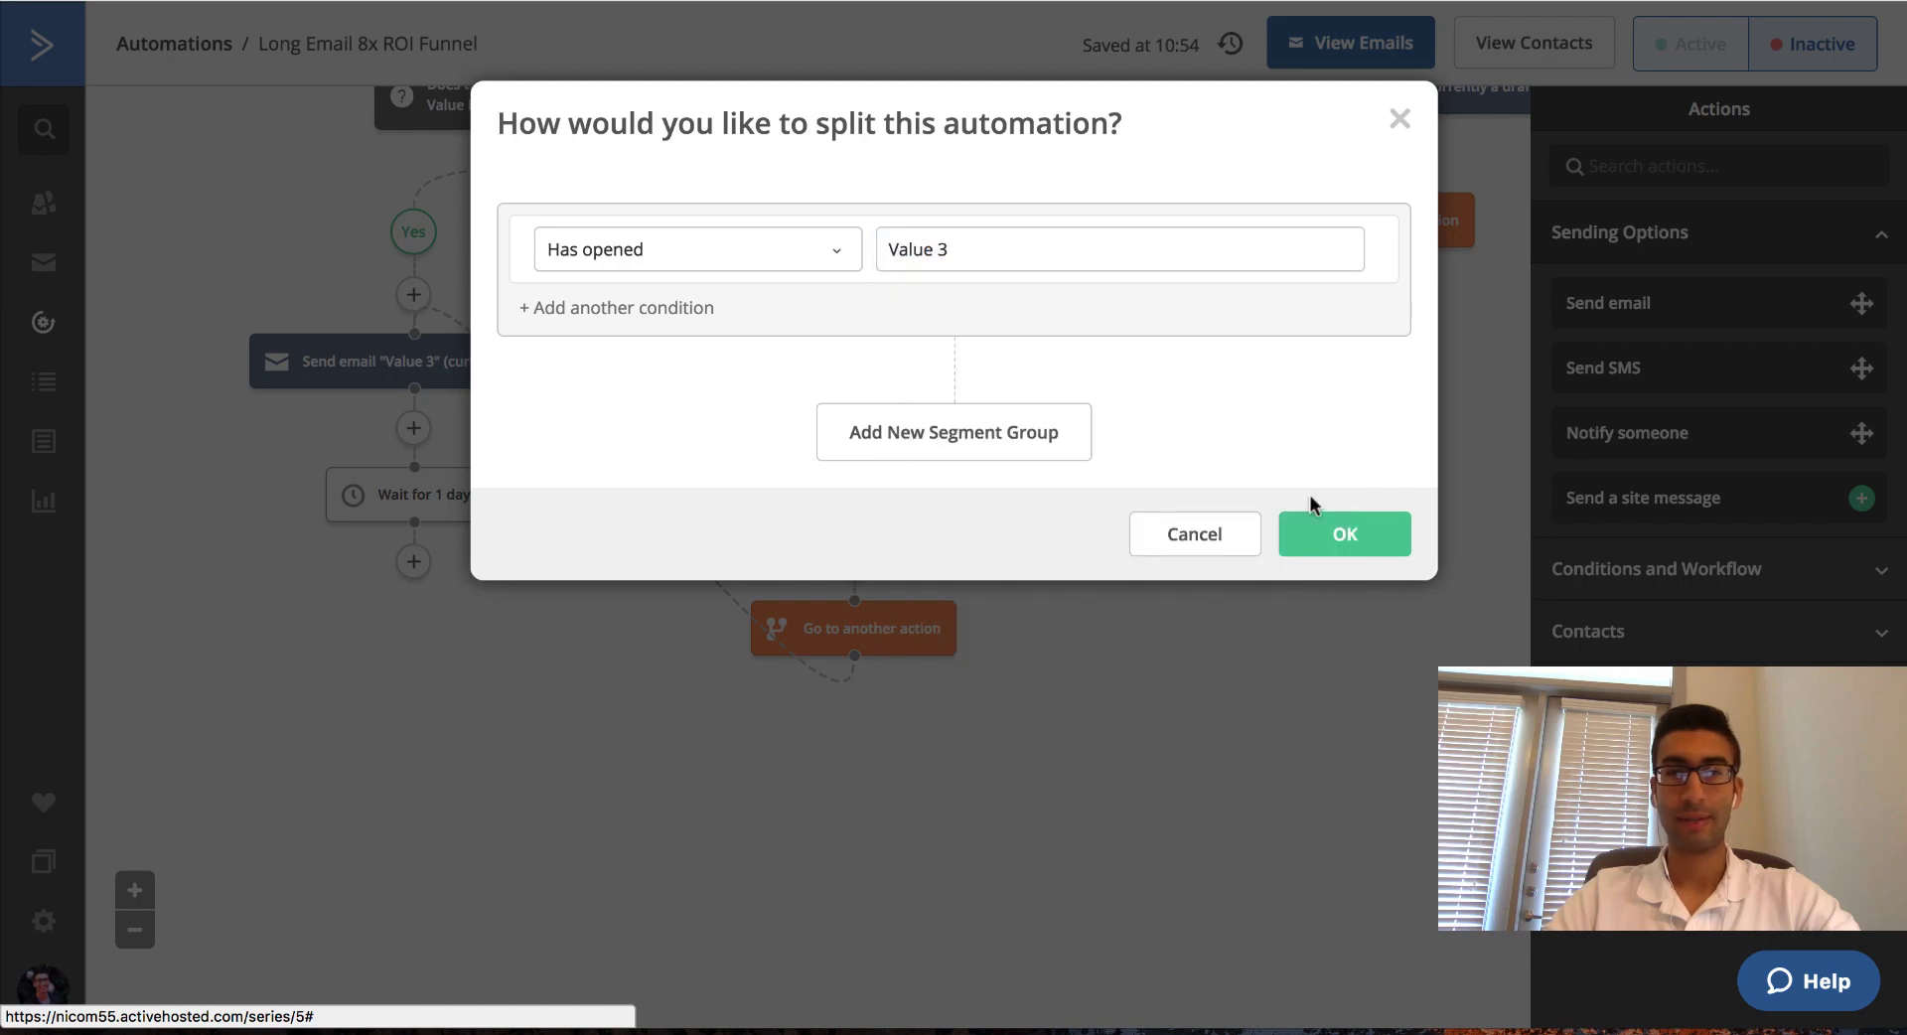
click(1337, 533)
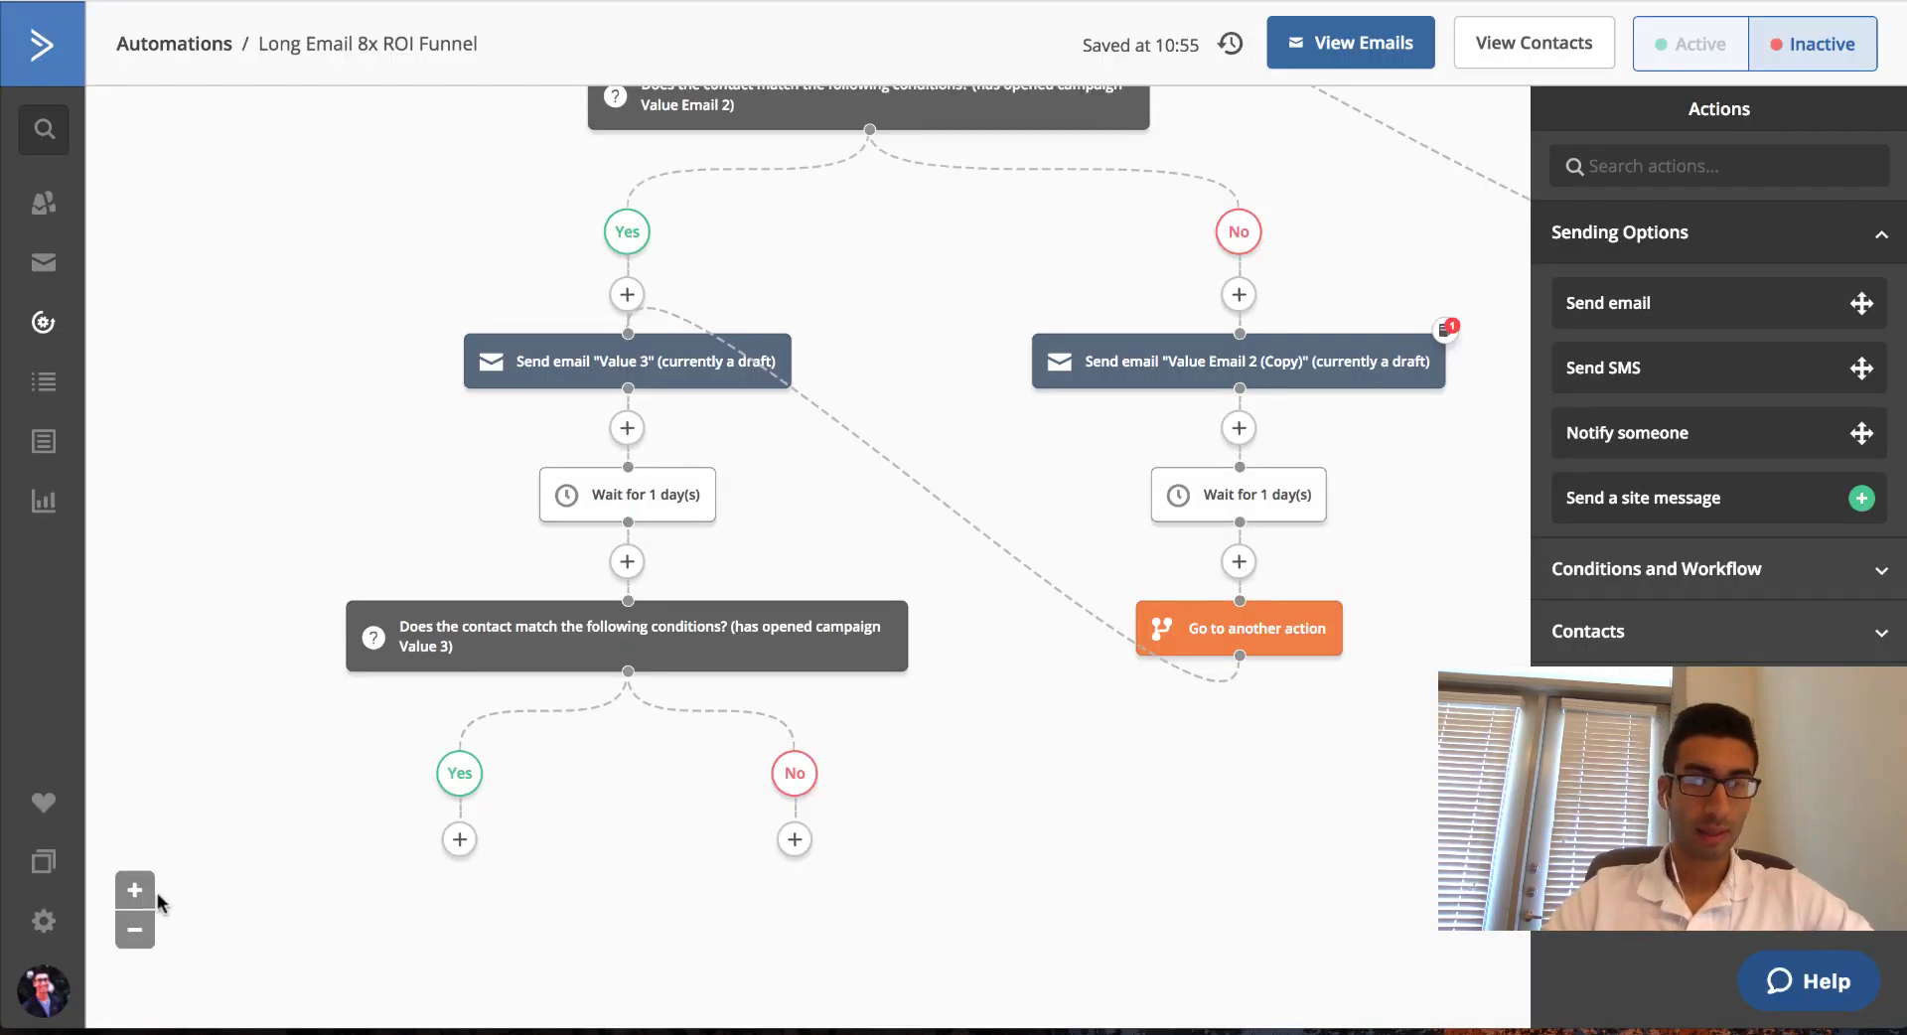
Add a send email action in the No branch of the "Value 3" opened condition, using a duplicate of the "Value 3" email.
click(154, 893)
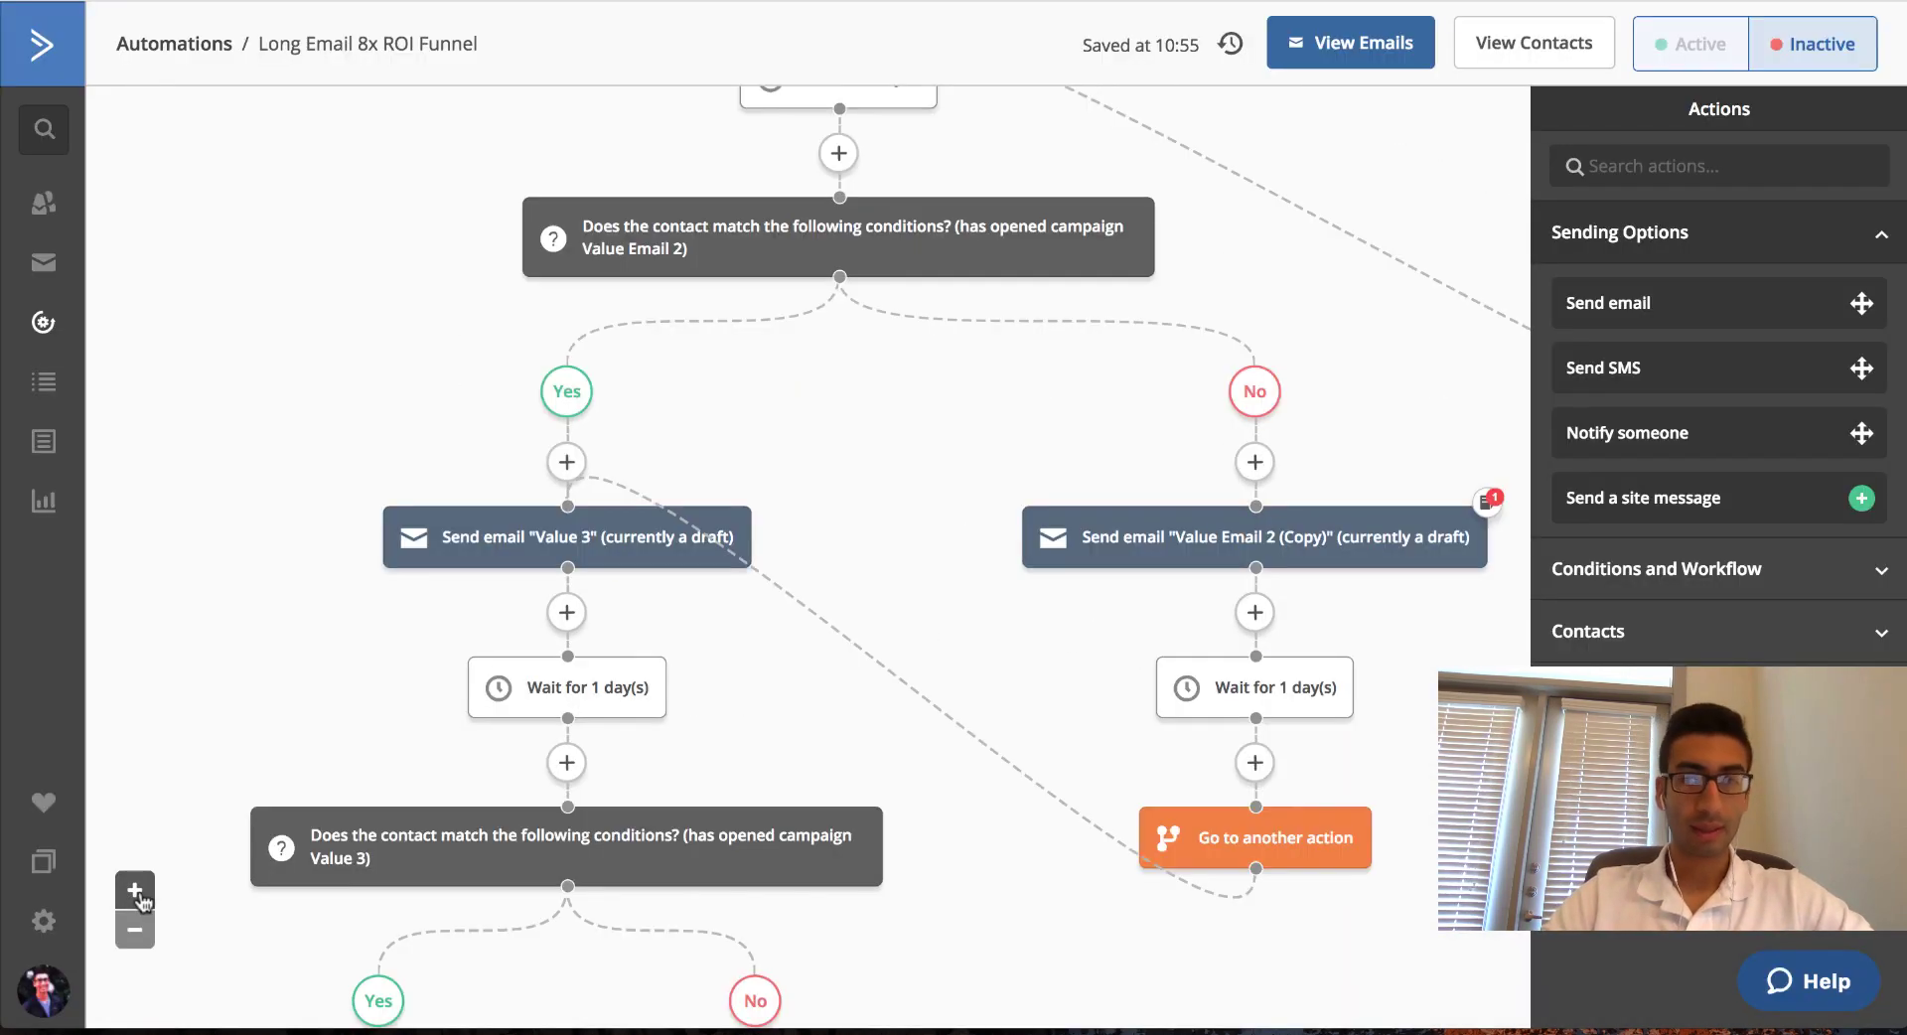
scroll(862, 598, down, 3)
scroll(862, 595, down, 3)
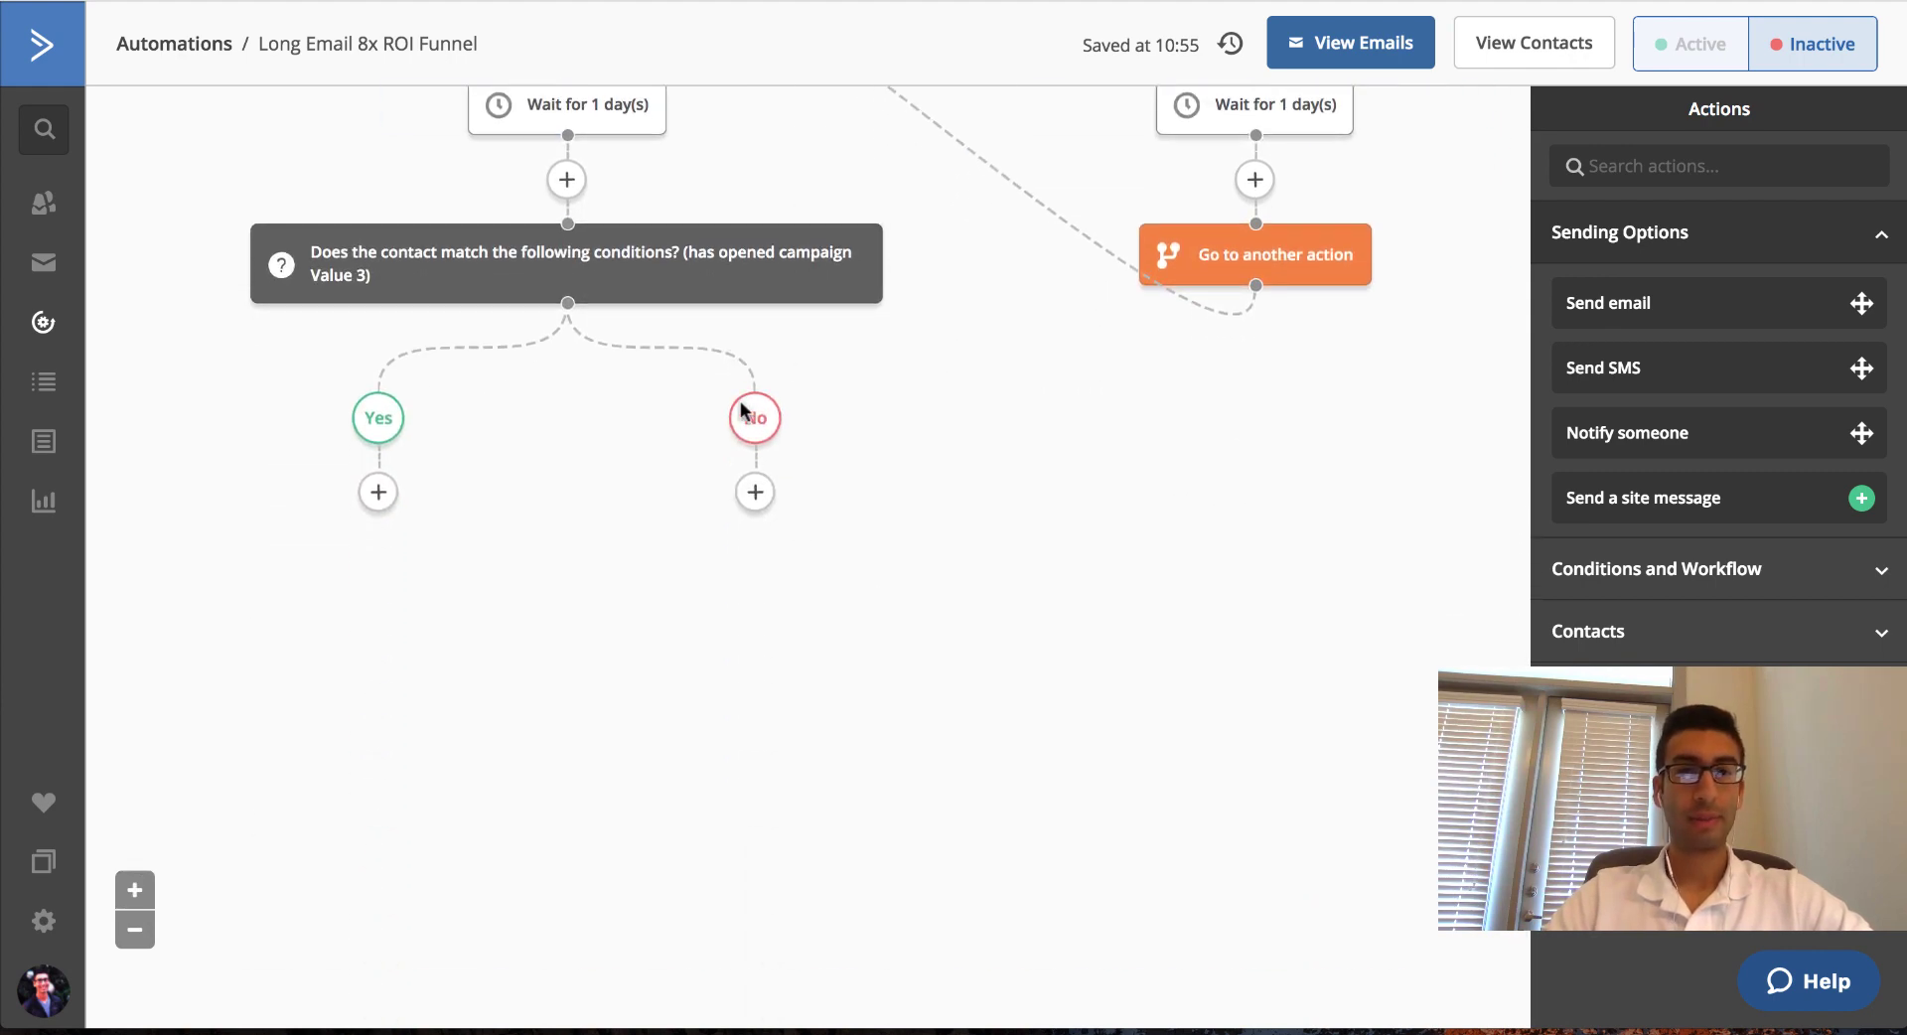
scroll(772, 496, up, 2)
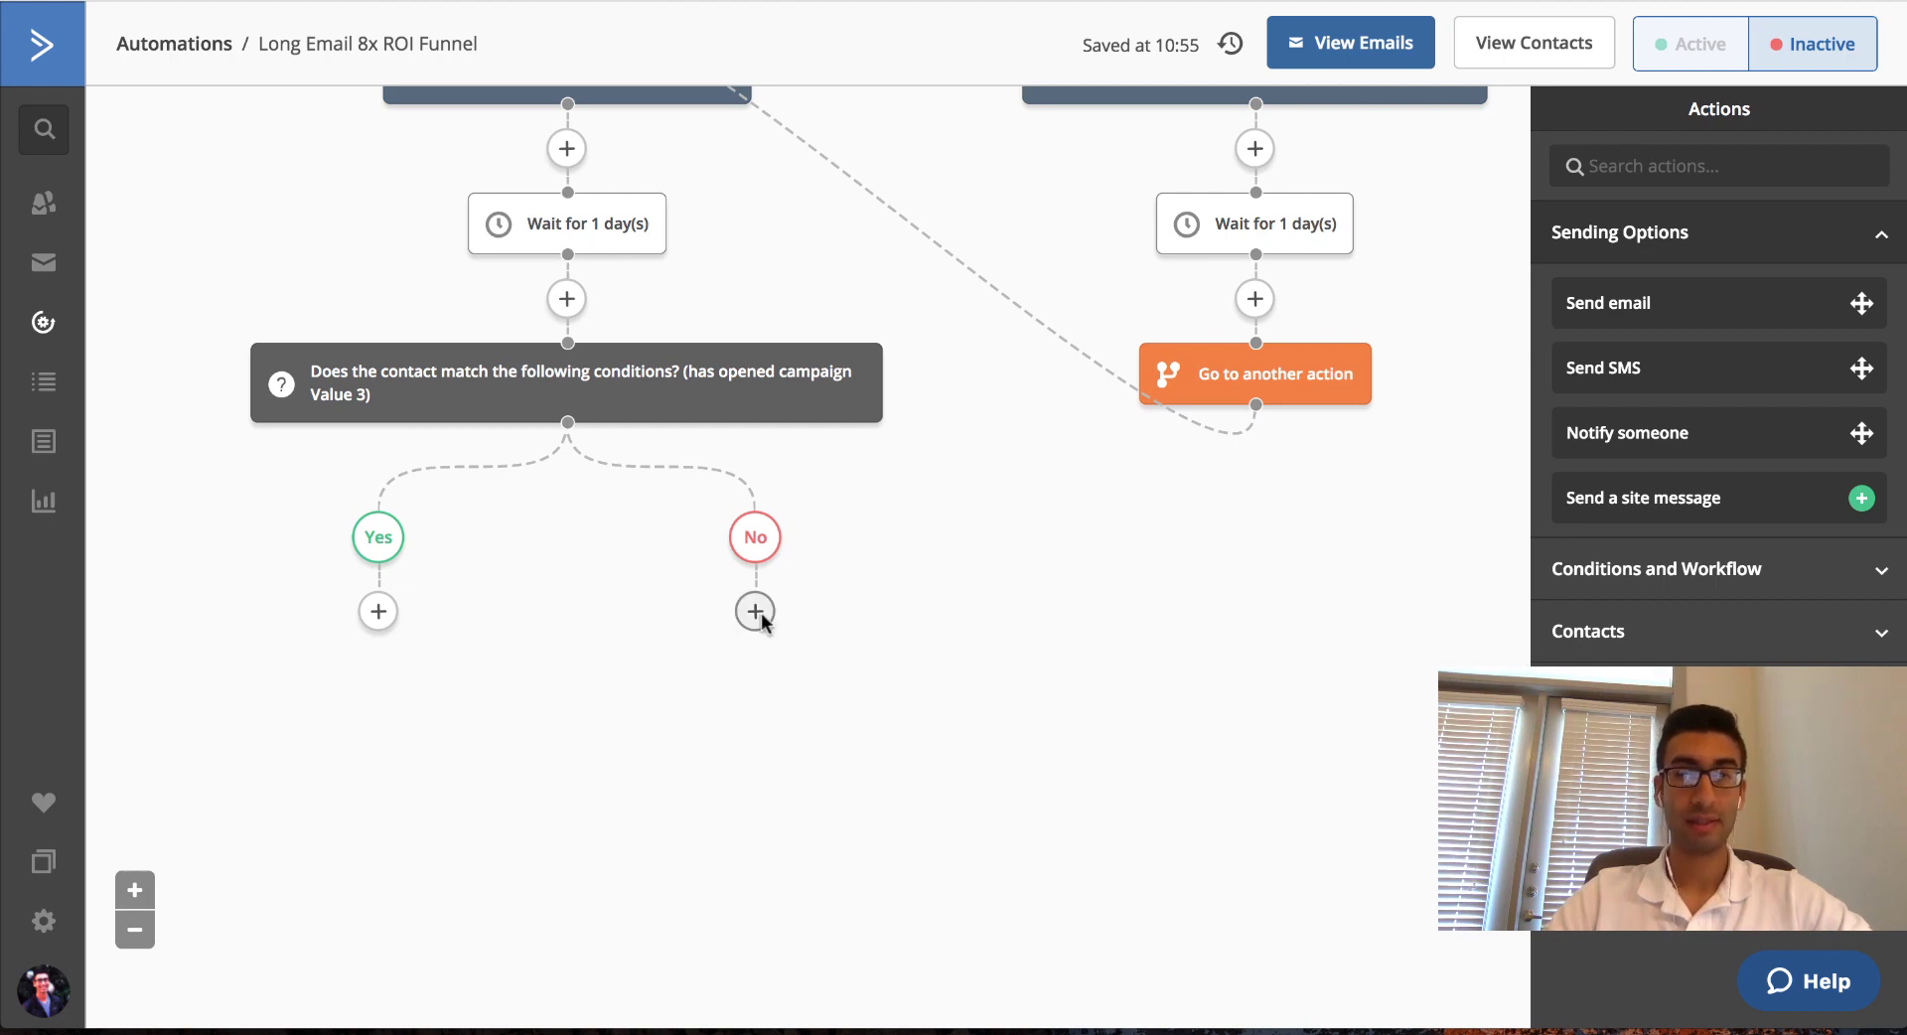
click(758, 615)
click(658, 202)
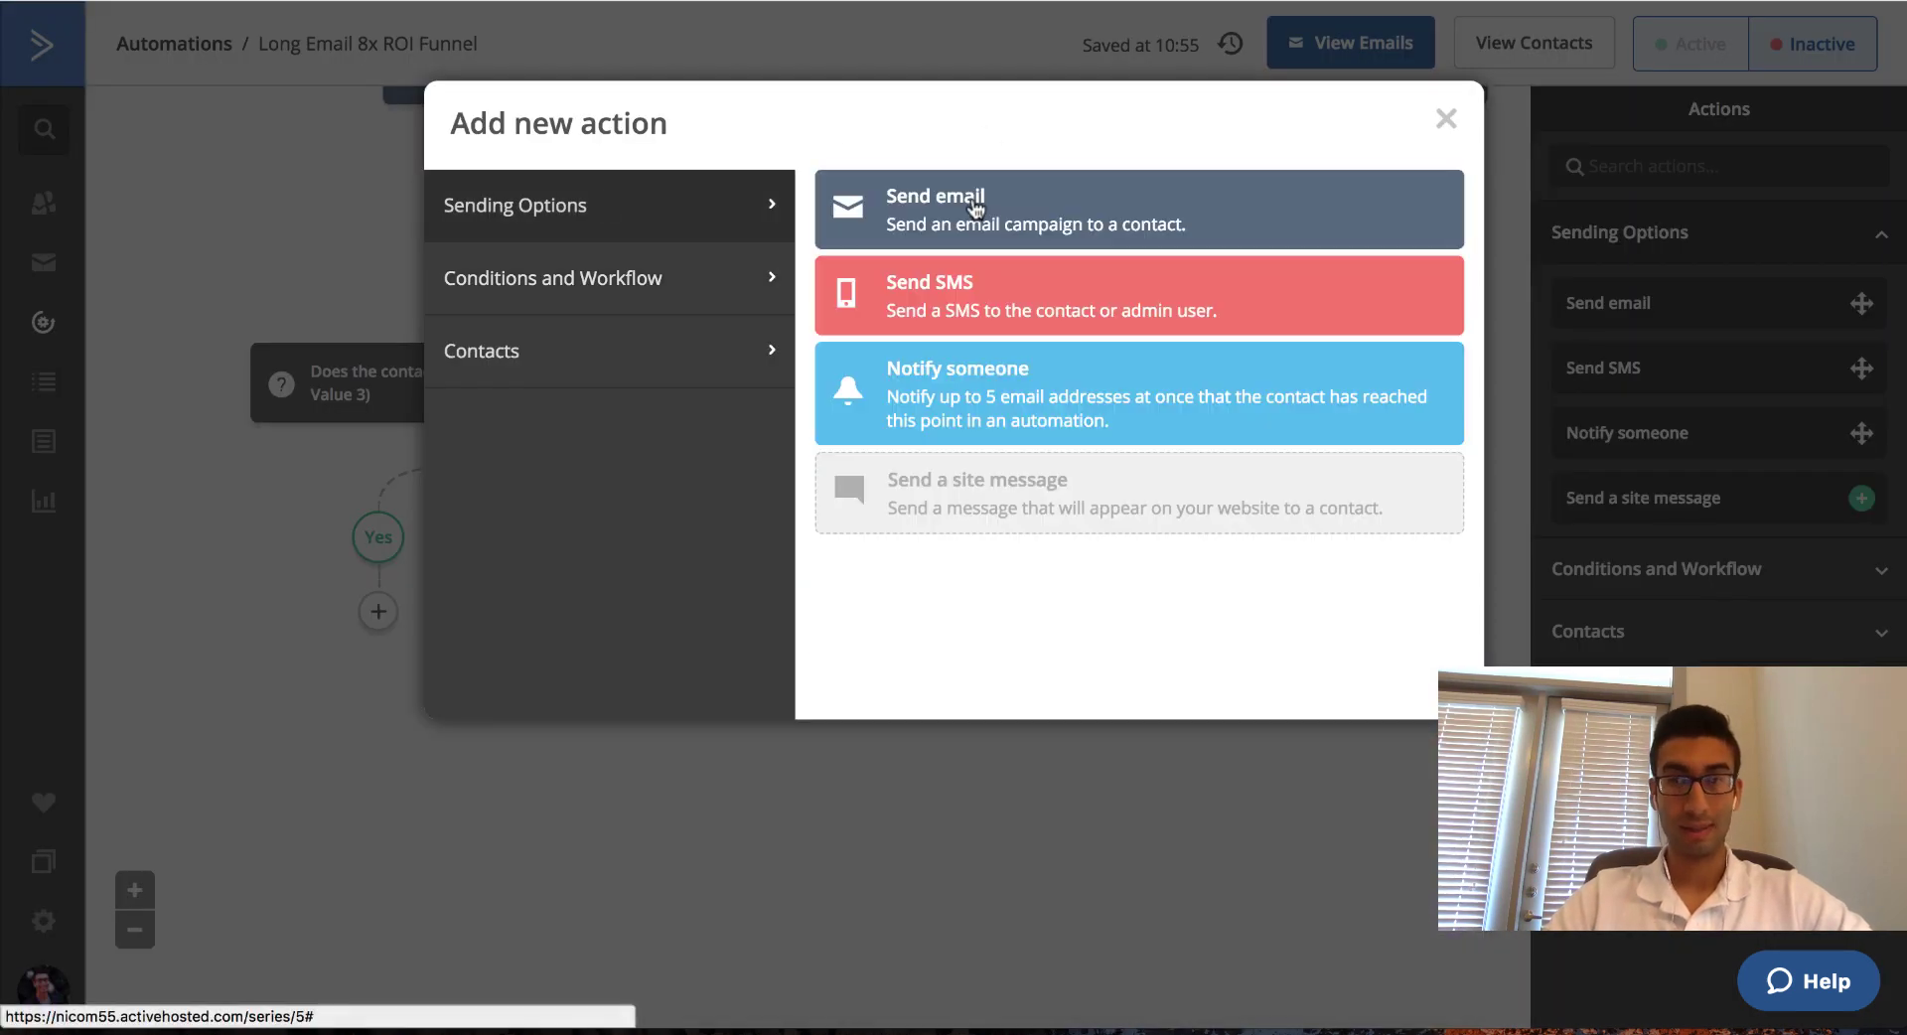
click(975, 205)
click(513, 552)
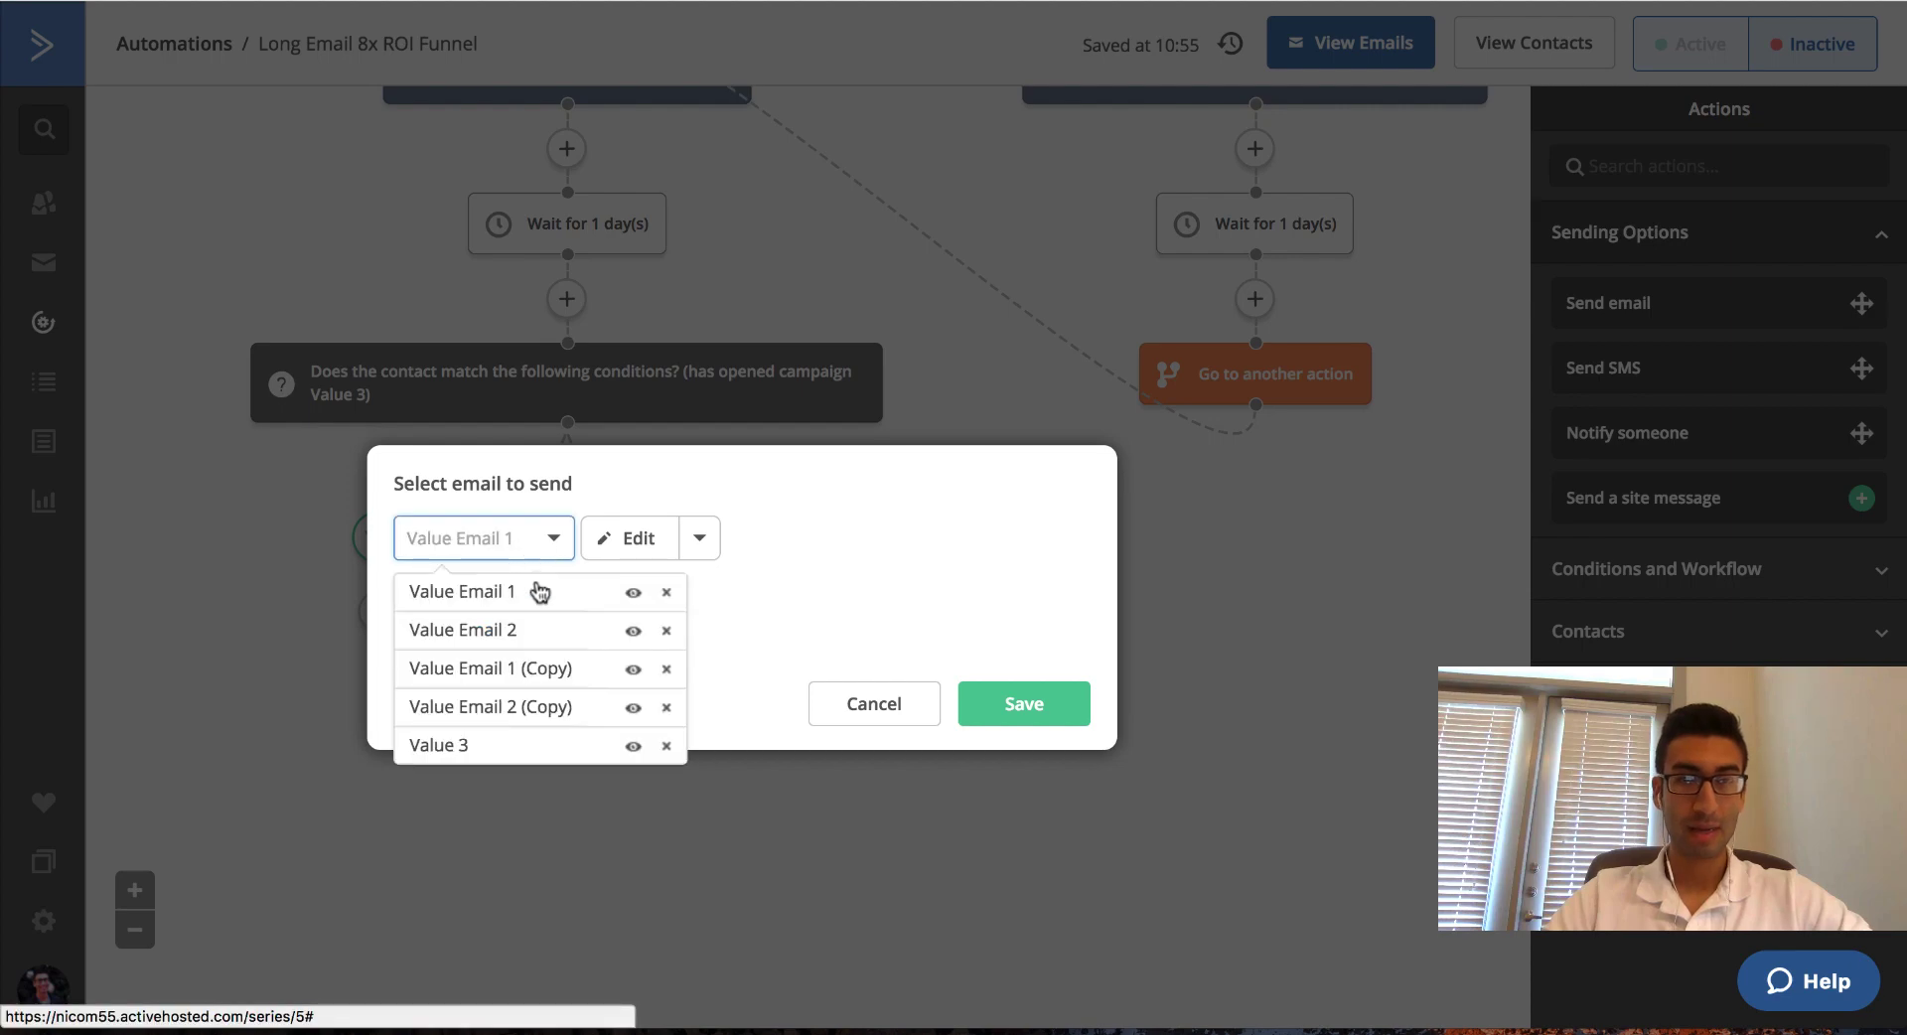
click(508, 754)
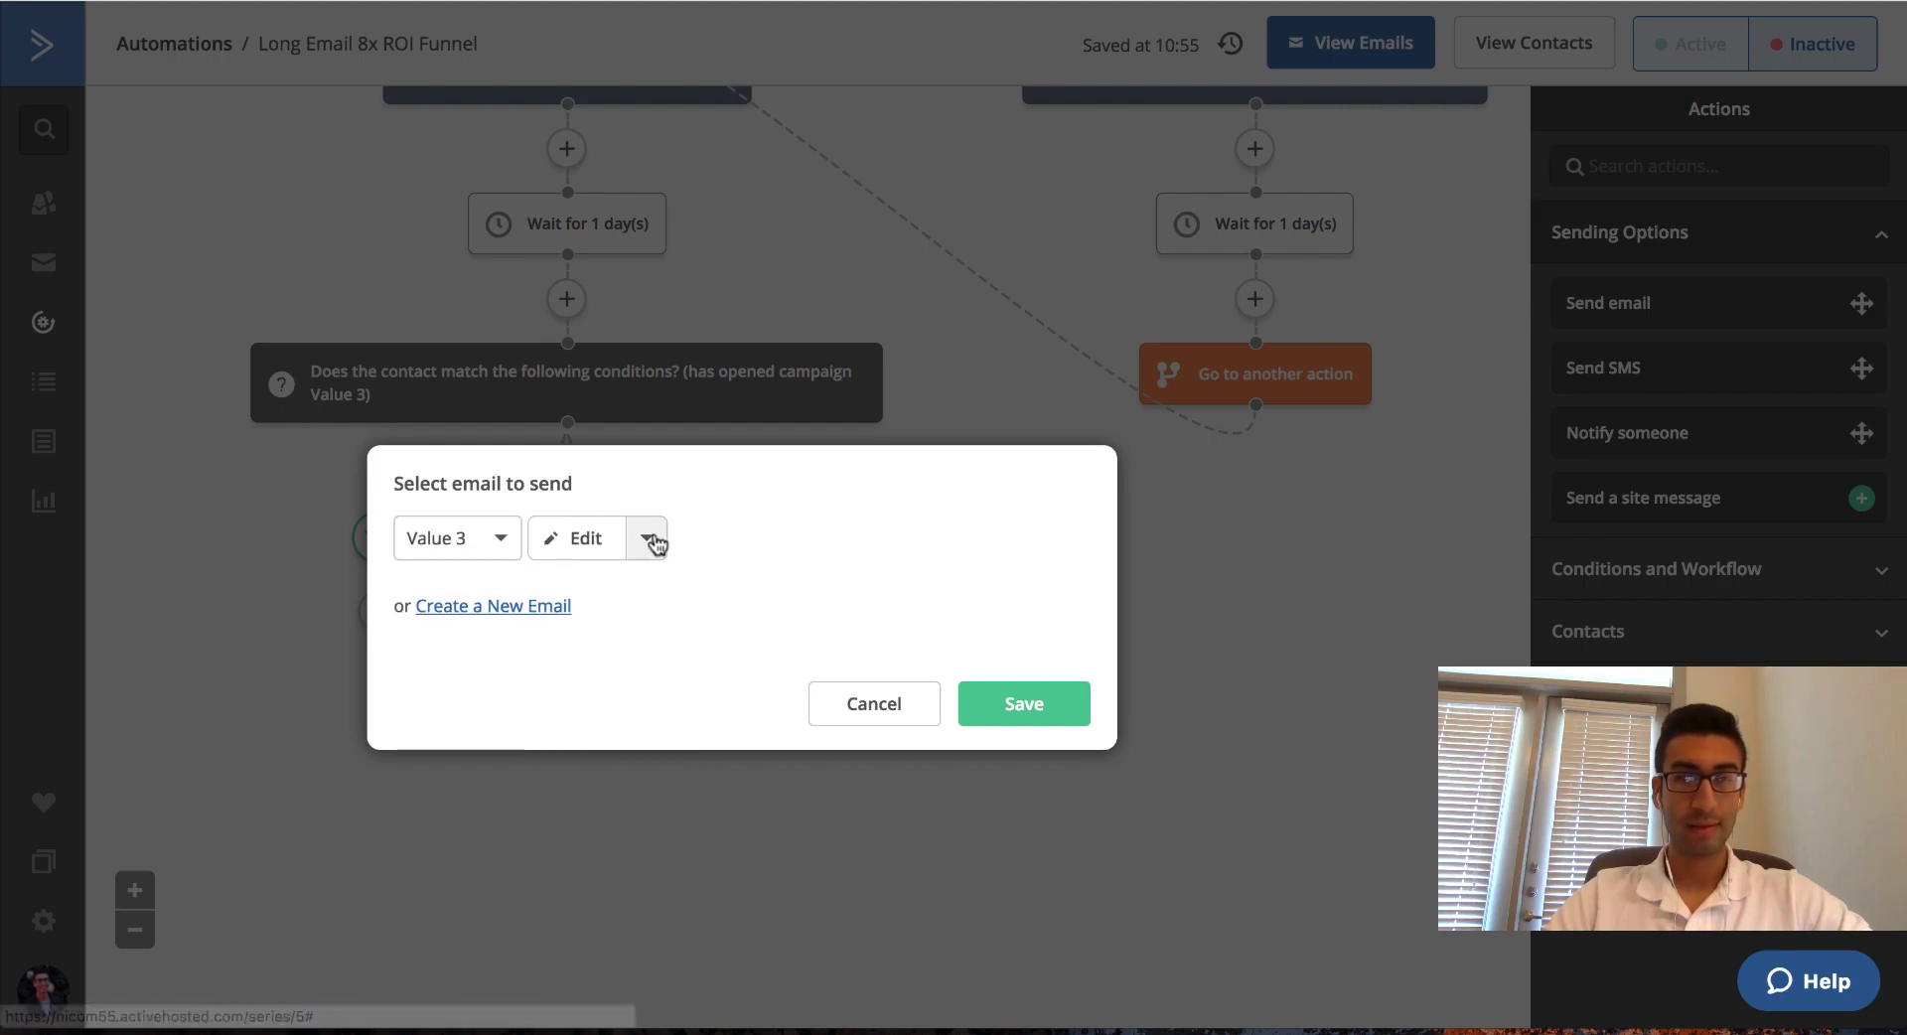
click(646, 537)
click(628, 597)
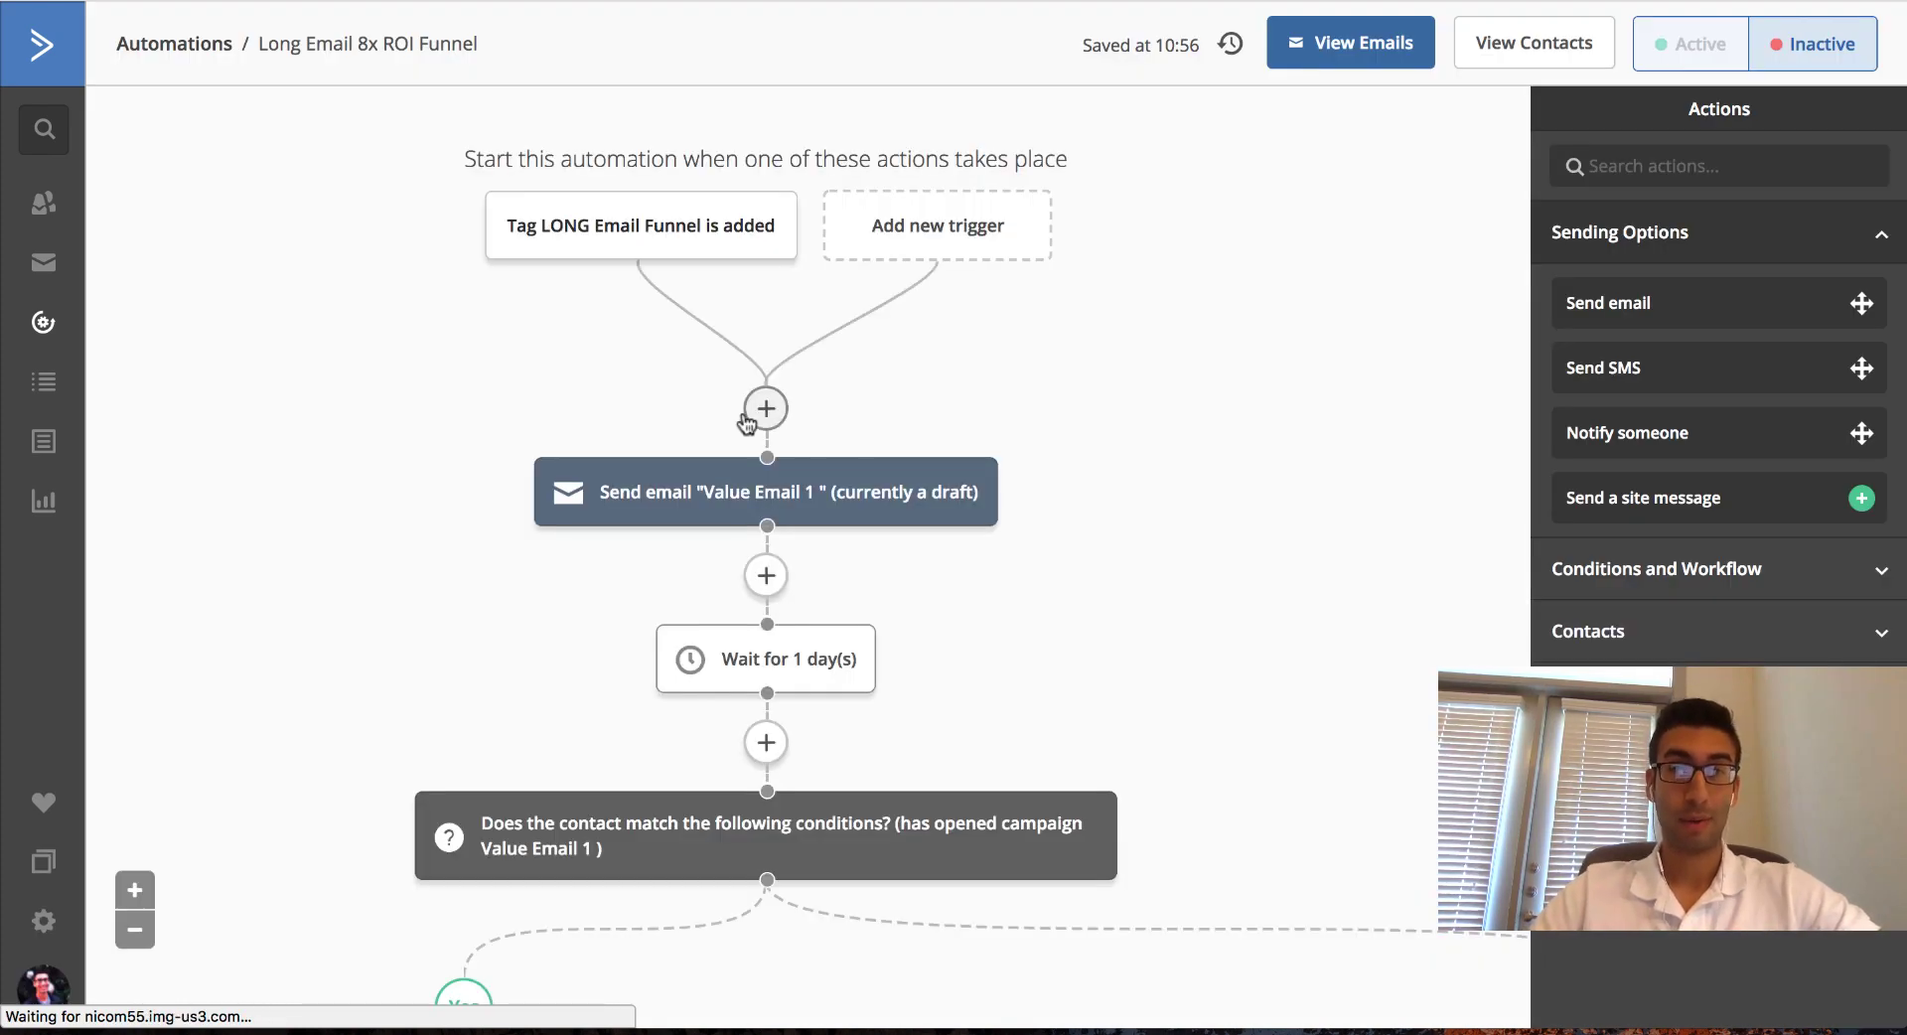
Add the note "Same as Value 3 but different subject line" to the "Value 3 (Copy)" send email action.
scroll(1182, 408, down, 3)
scroll(1182, 408, down, 10)
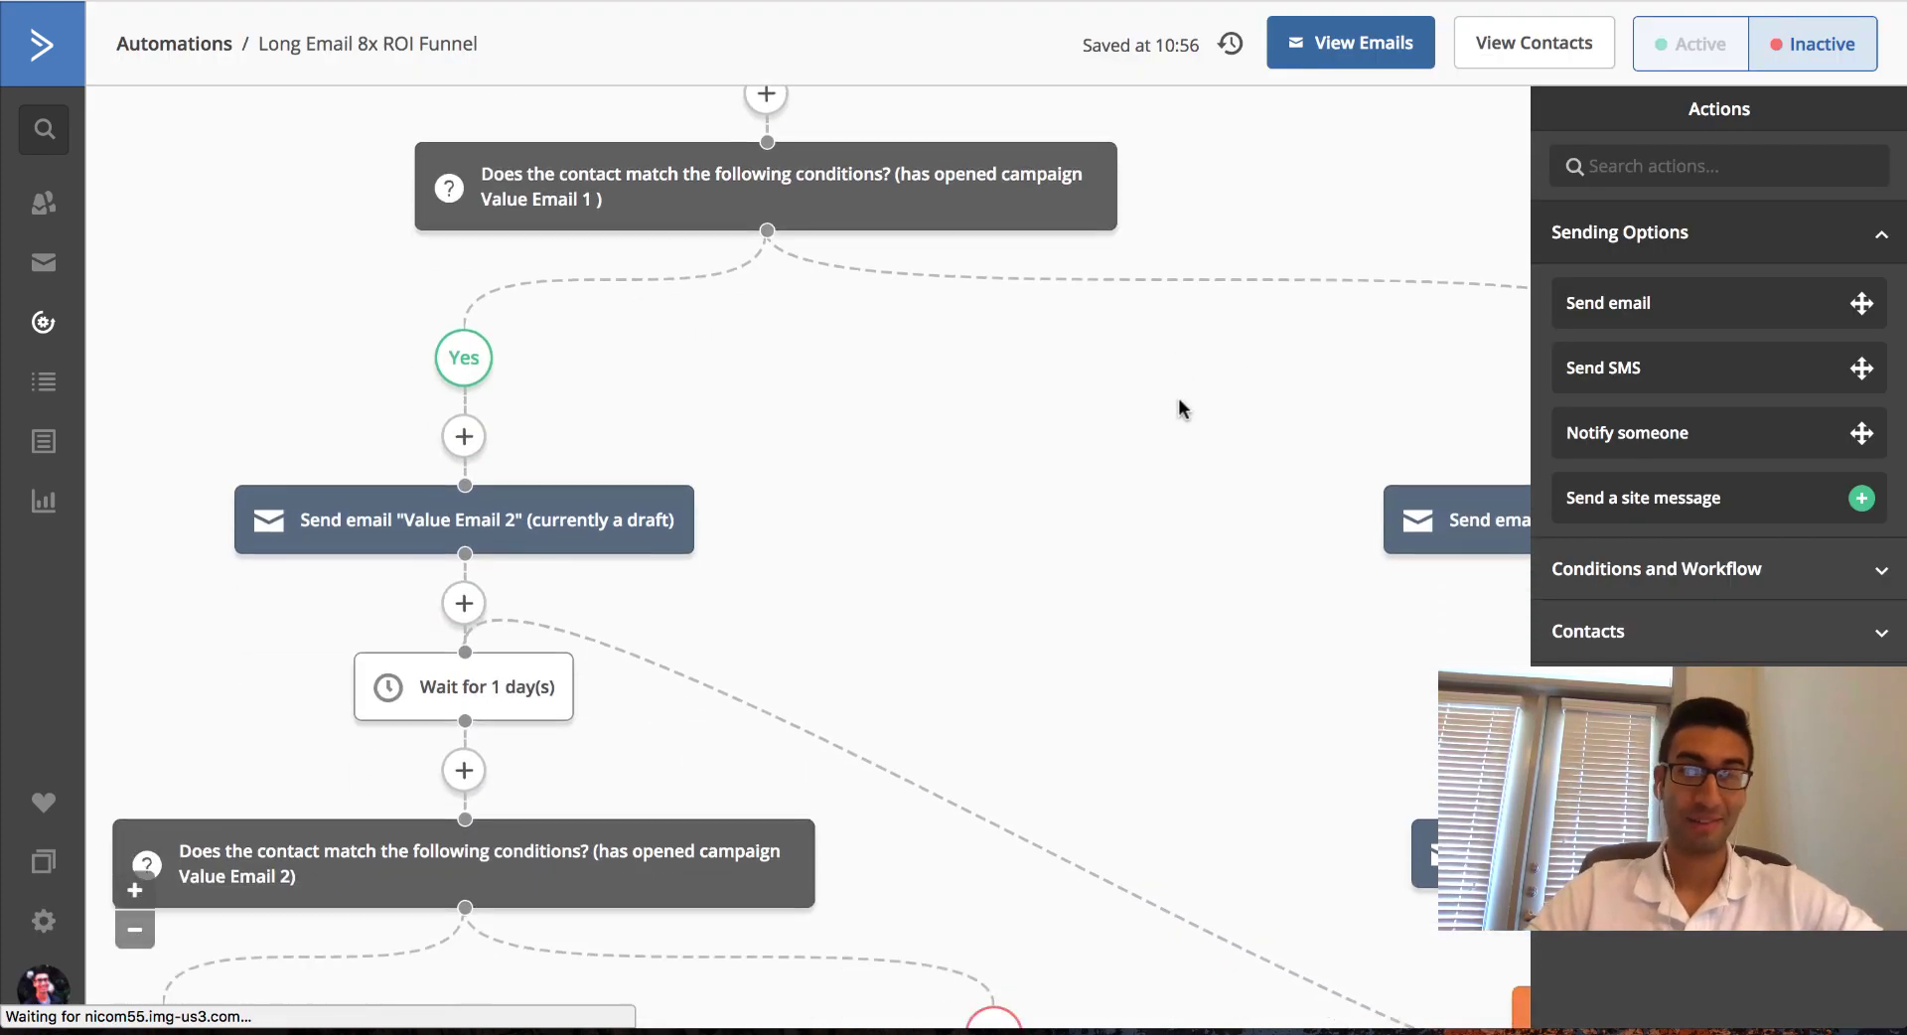
scroll(1182, 407, right, 5)
scroll(1178, 397, left, 5)
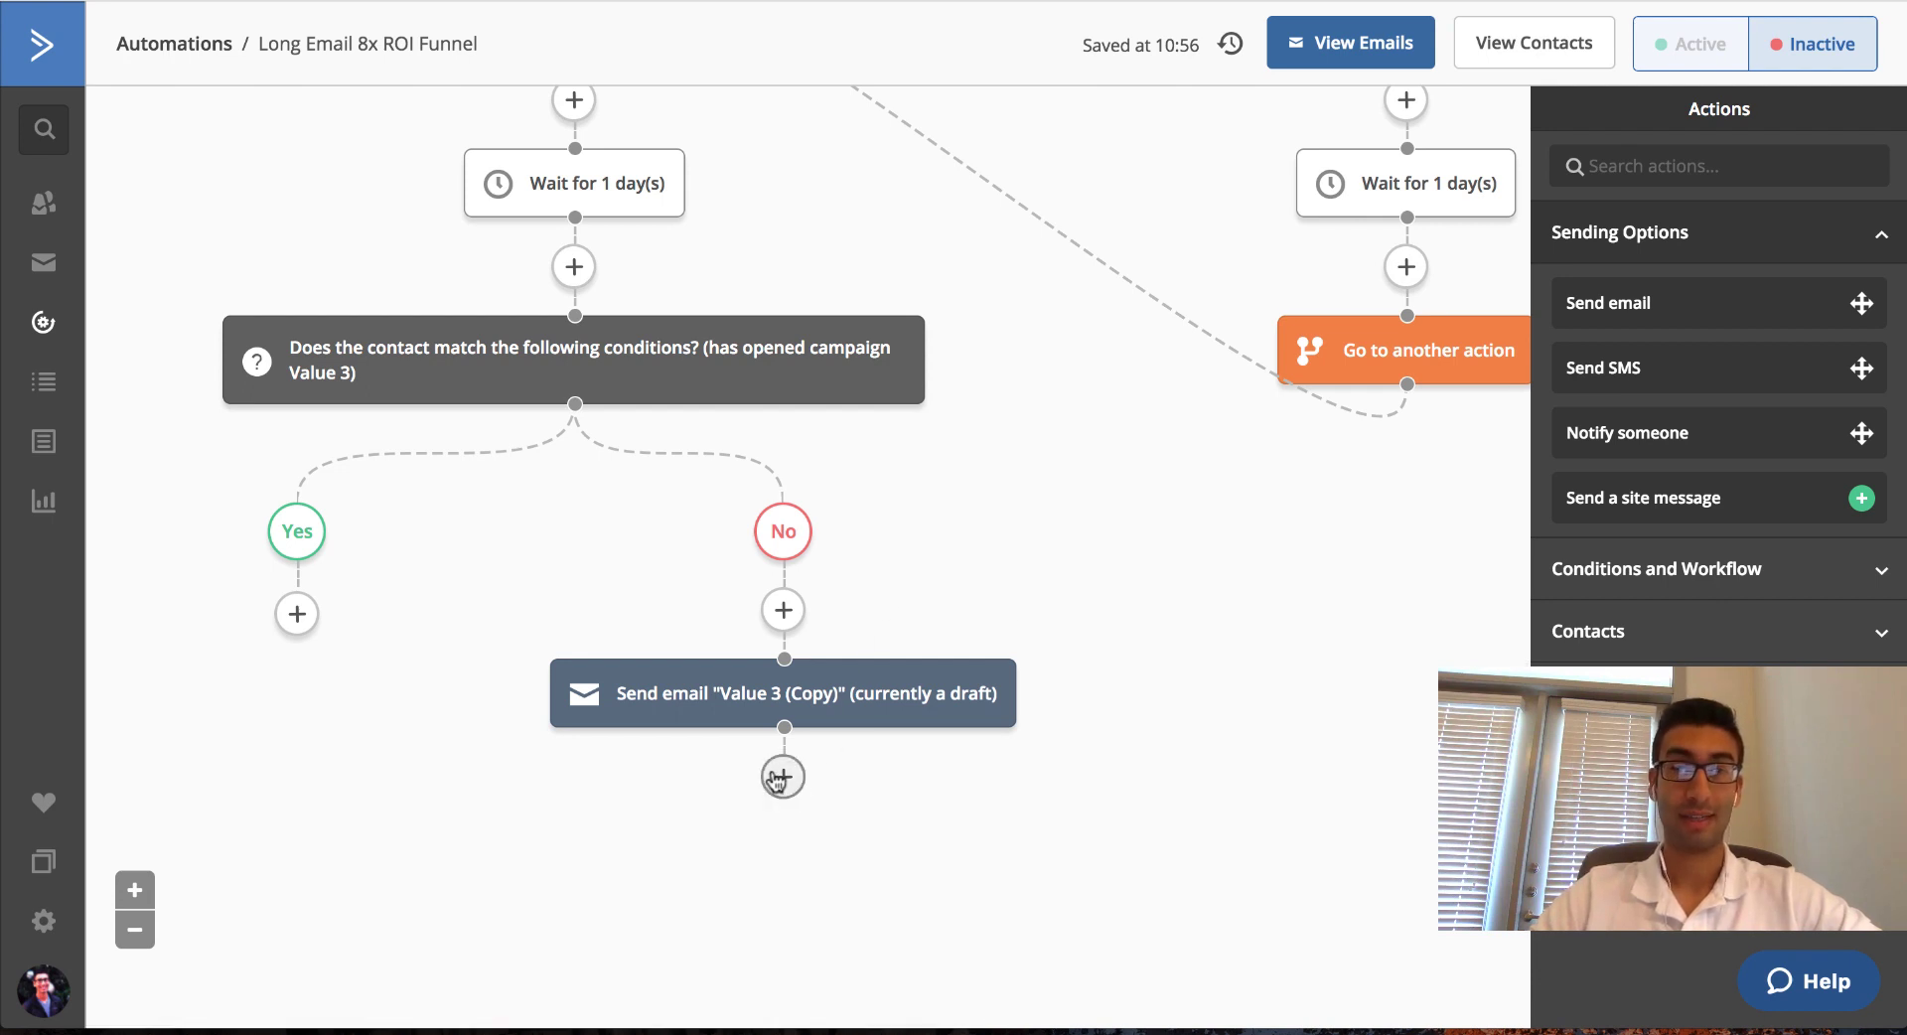
mouse_move(915, 699)
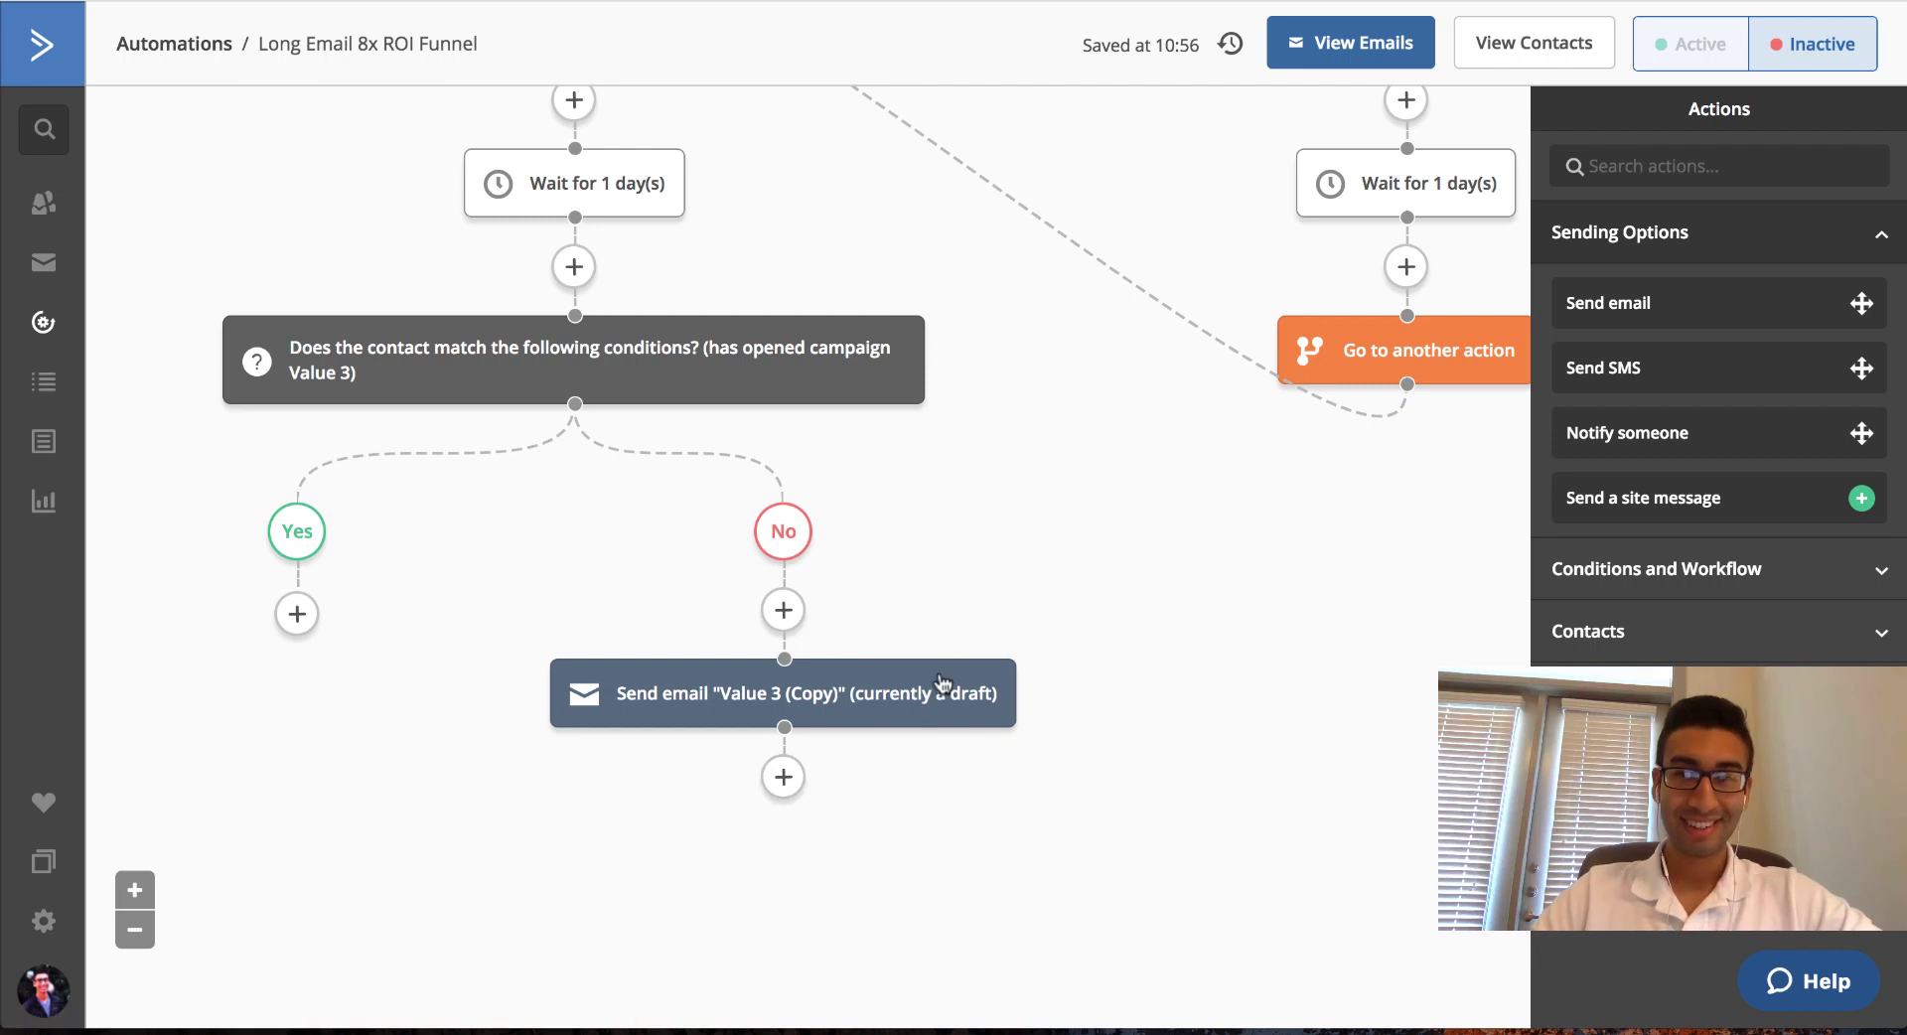
click(949, 621)
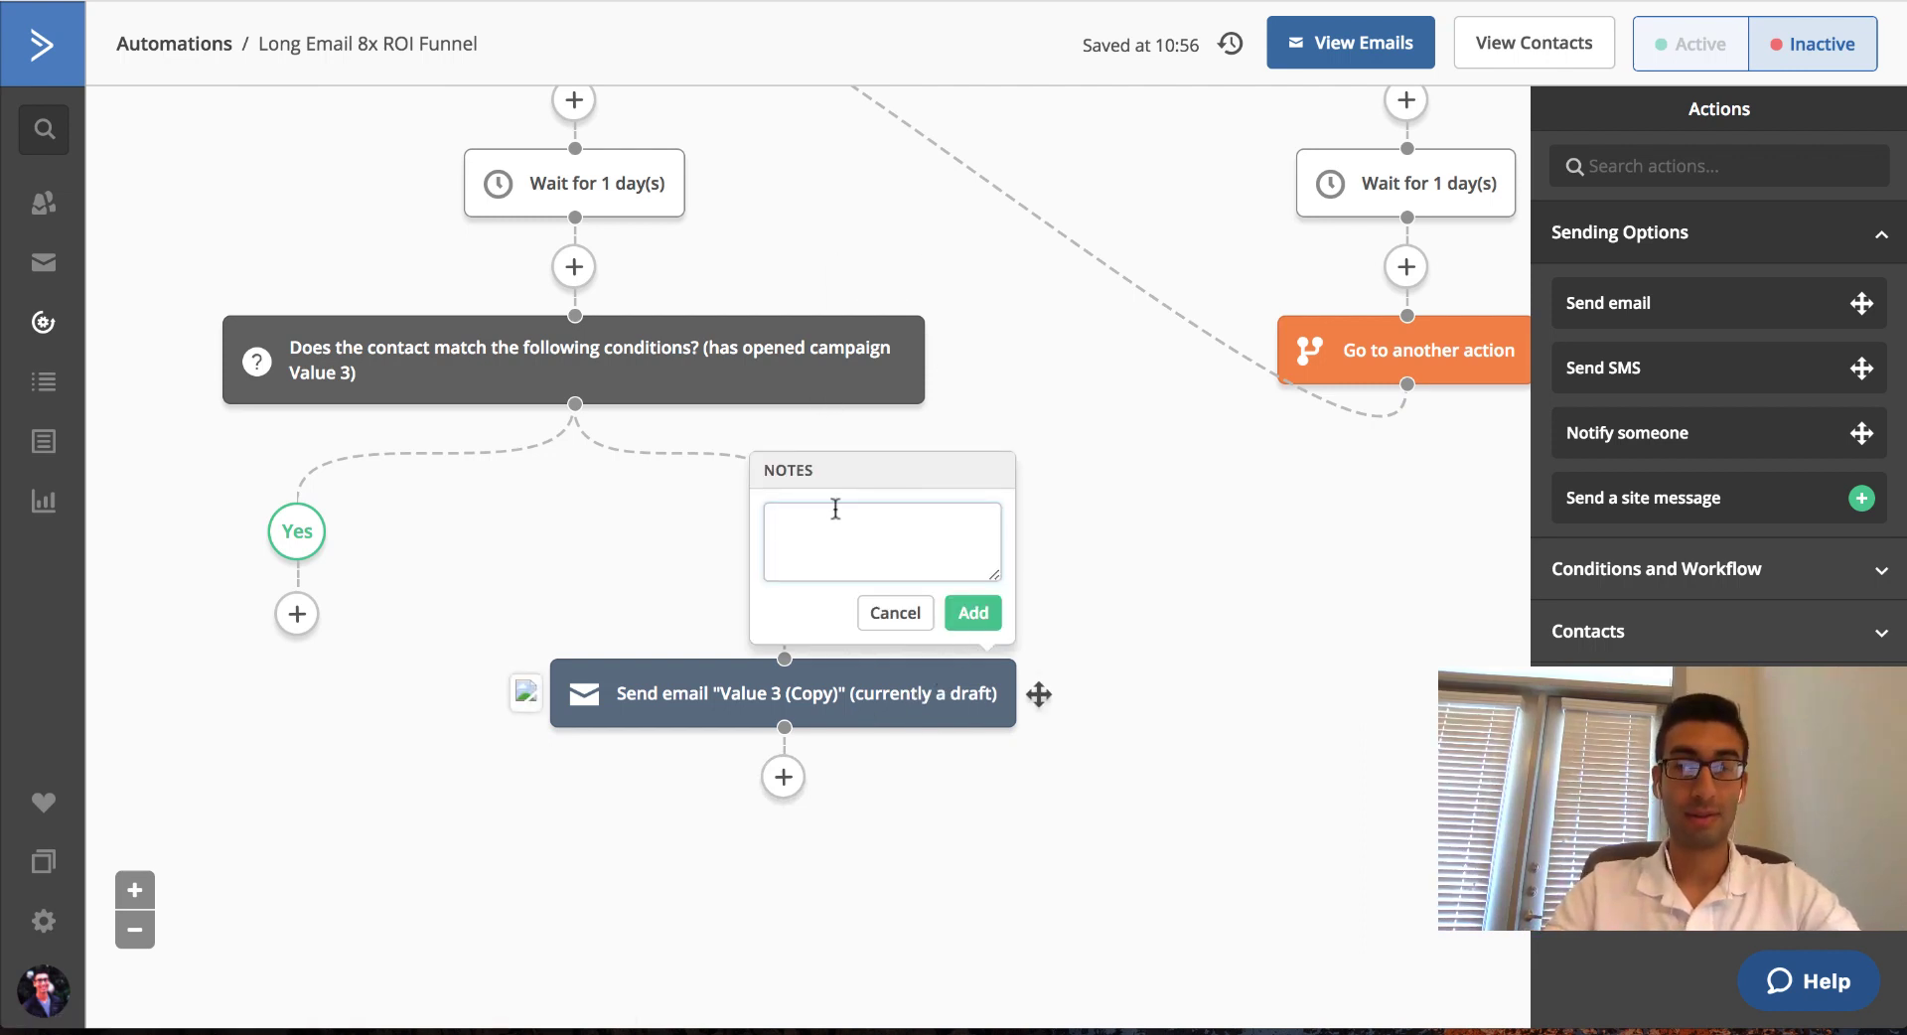
text(Sam)
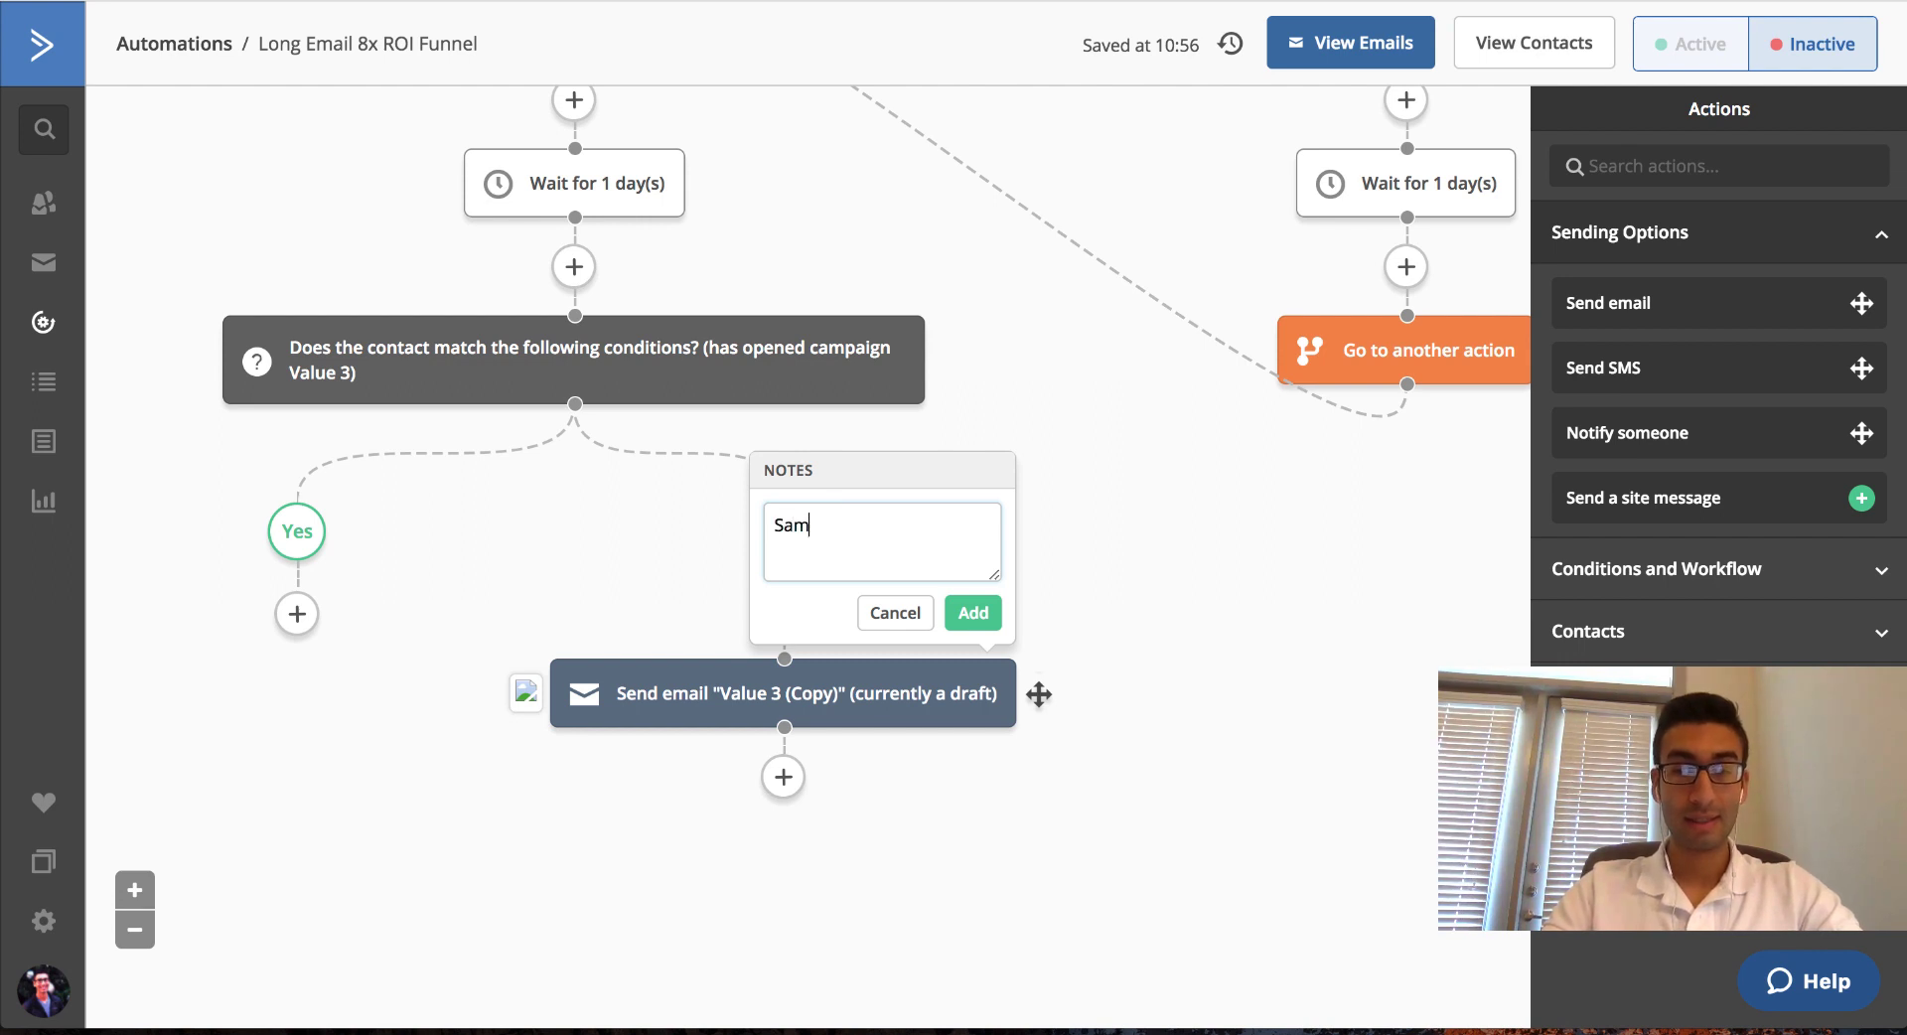
text(e as Value 32)
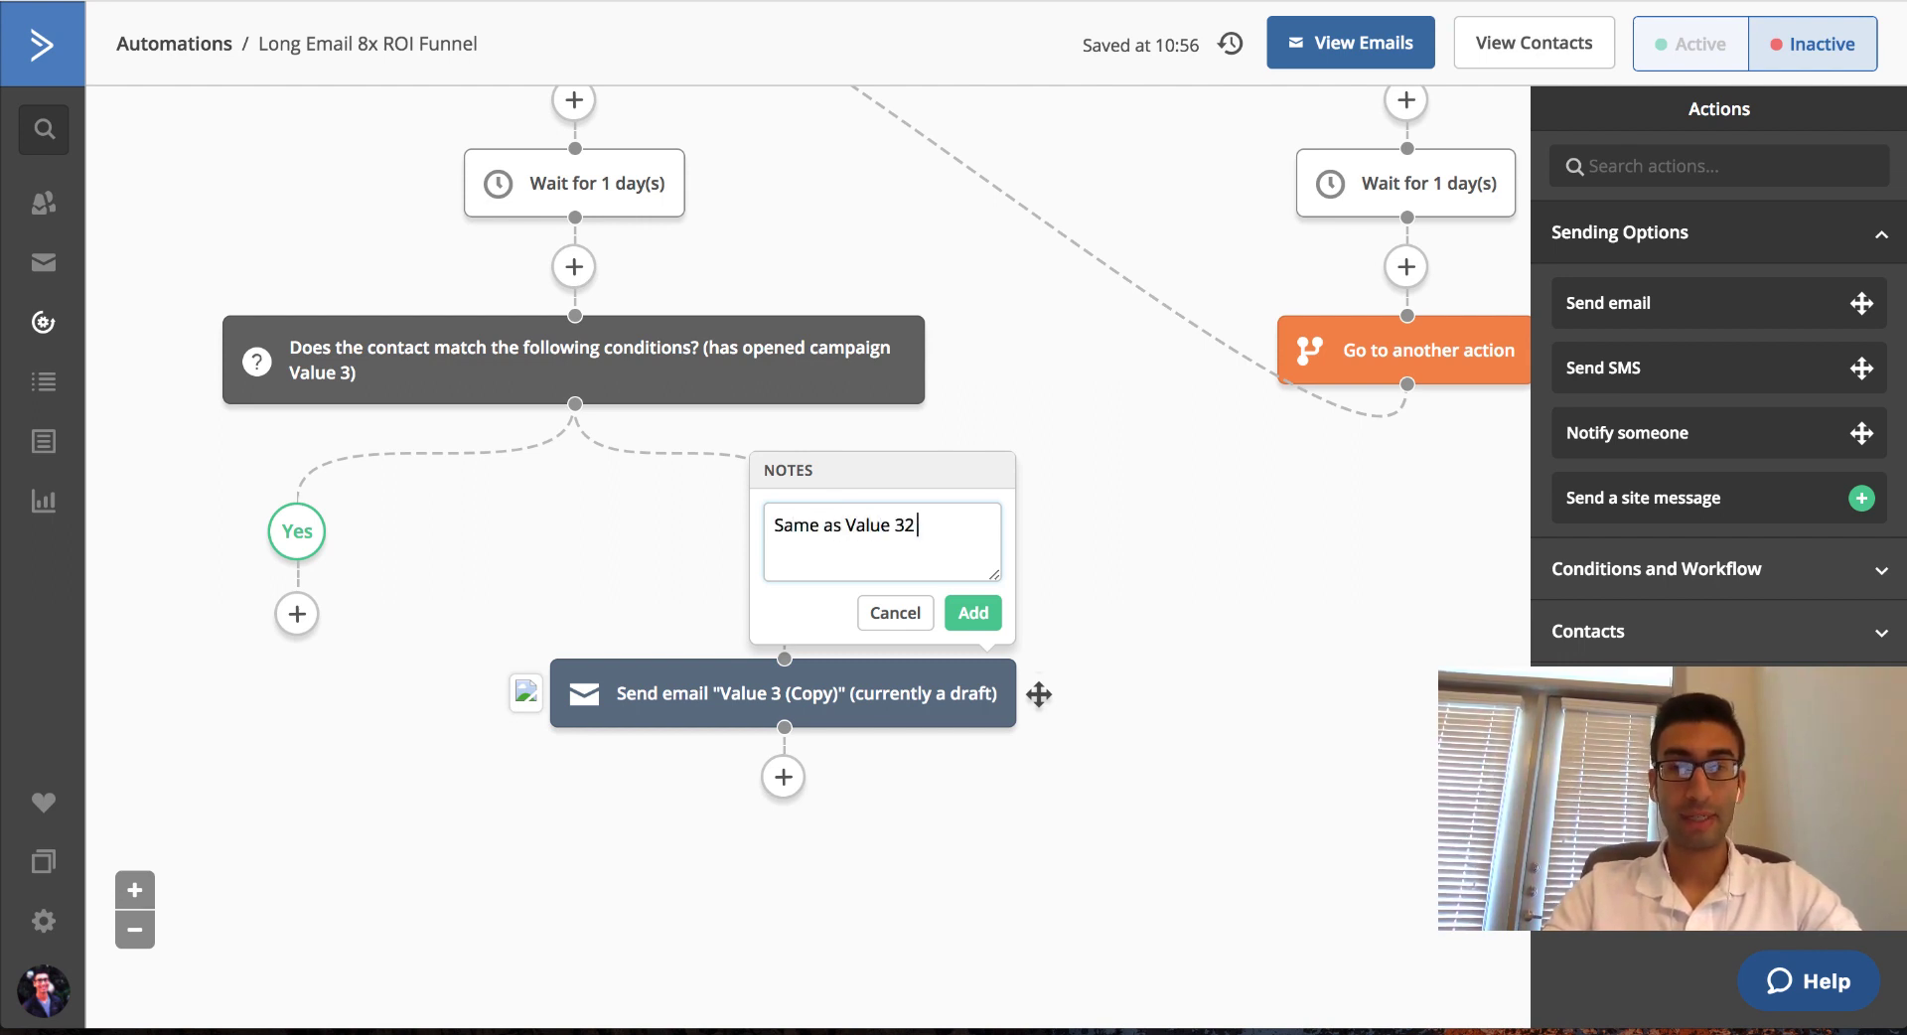
key(BackSpace)
text( but different subject line)
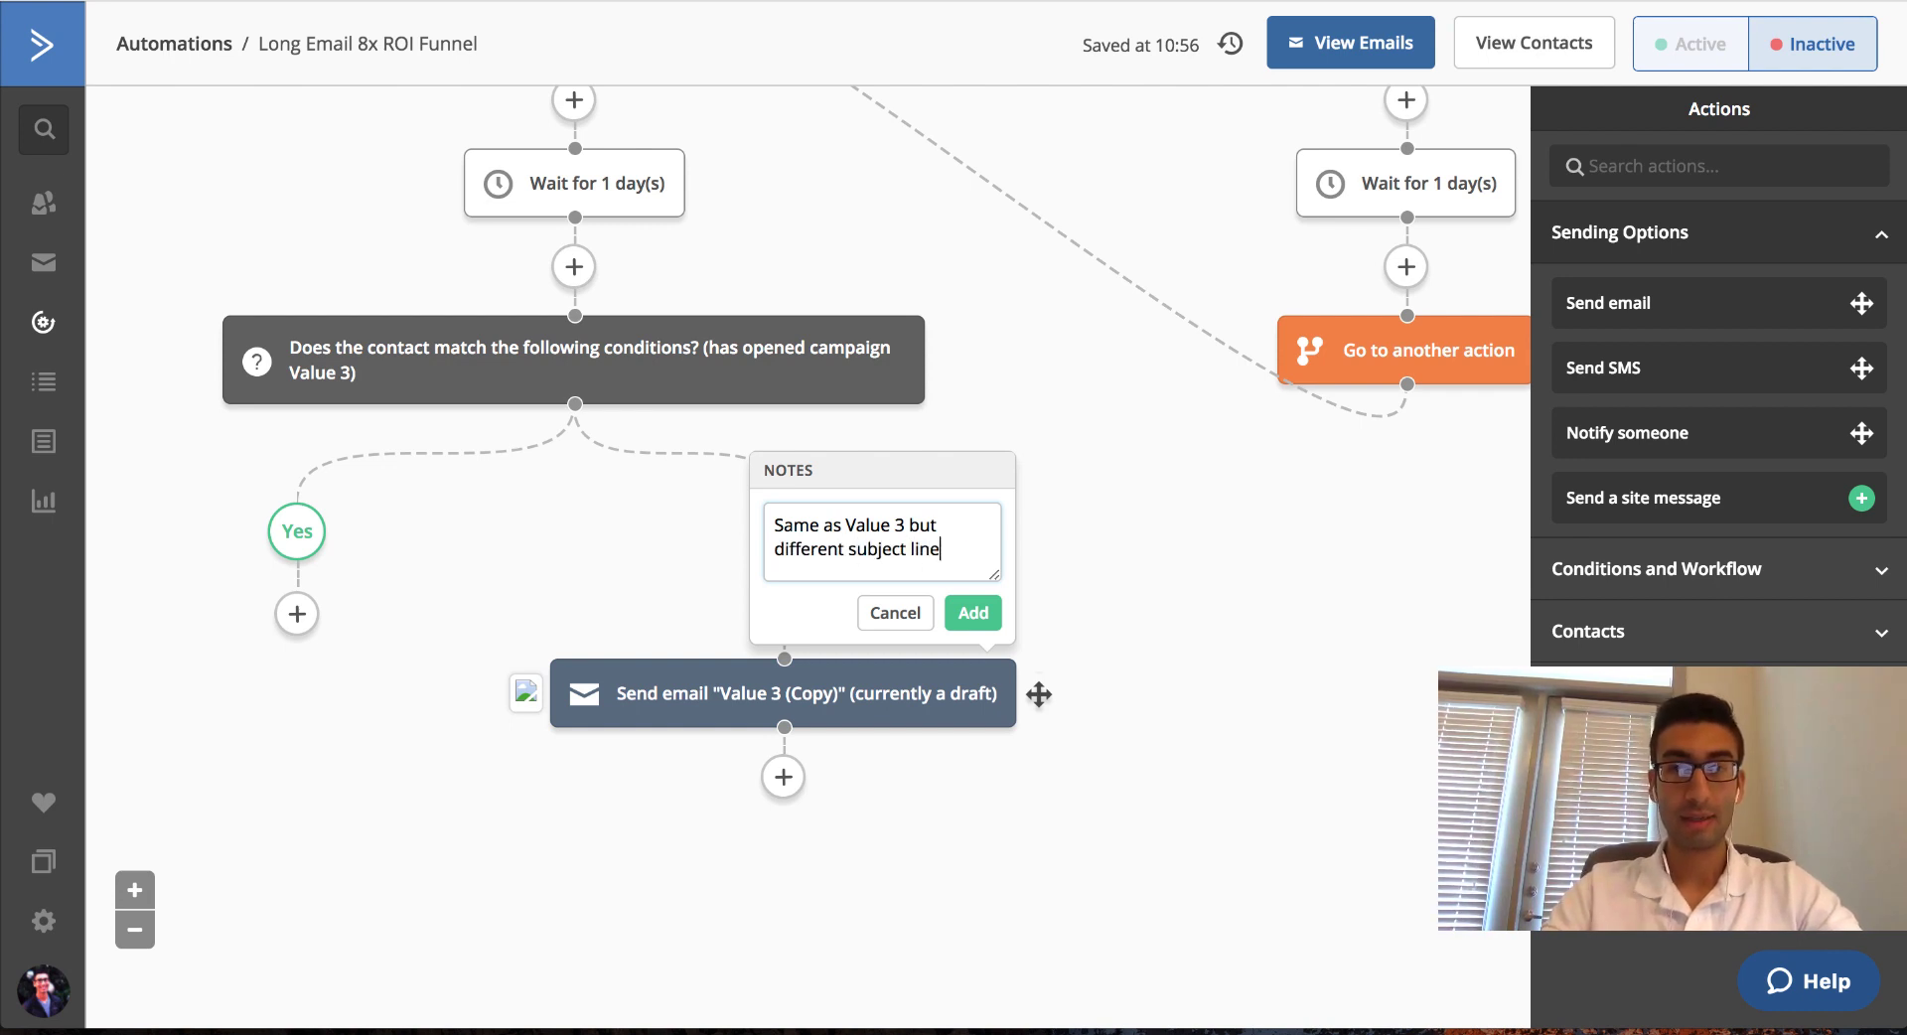
click(972, 611)
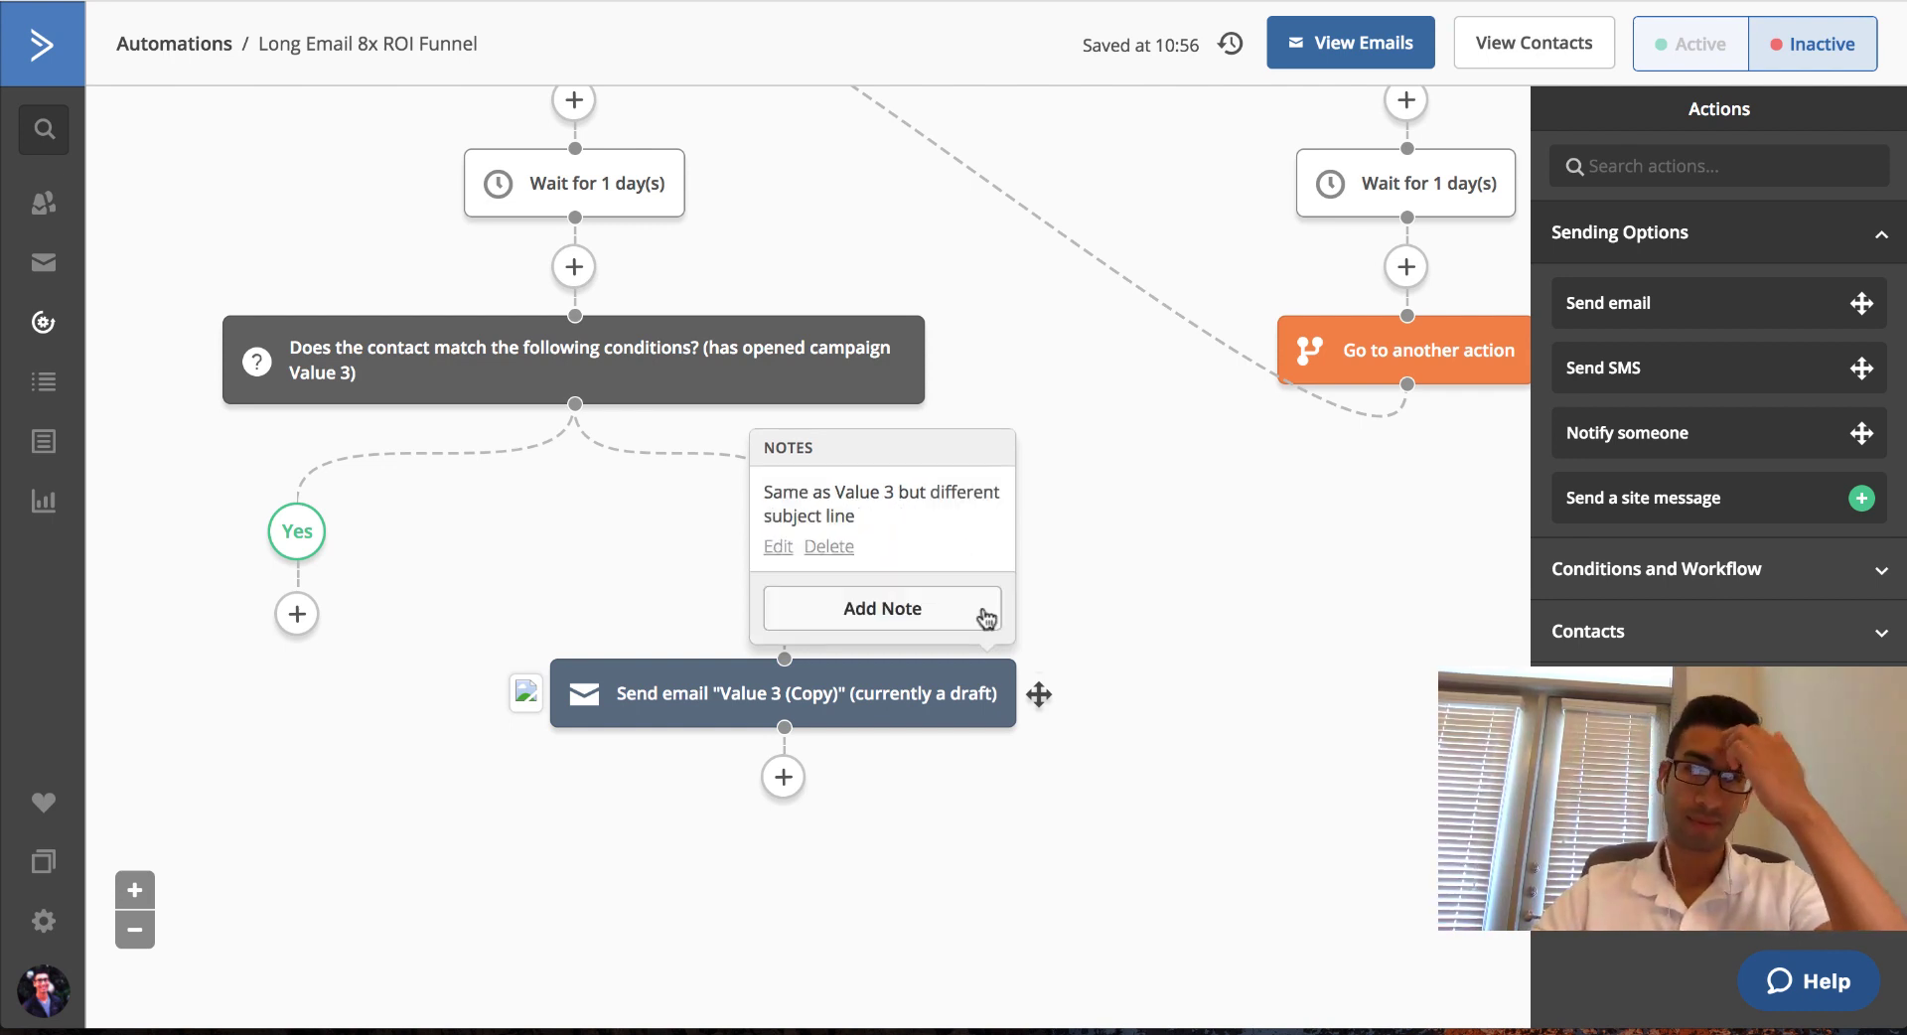
click(1345, 692)
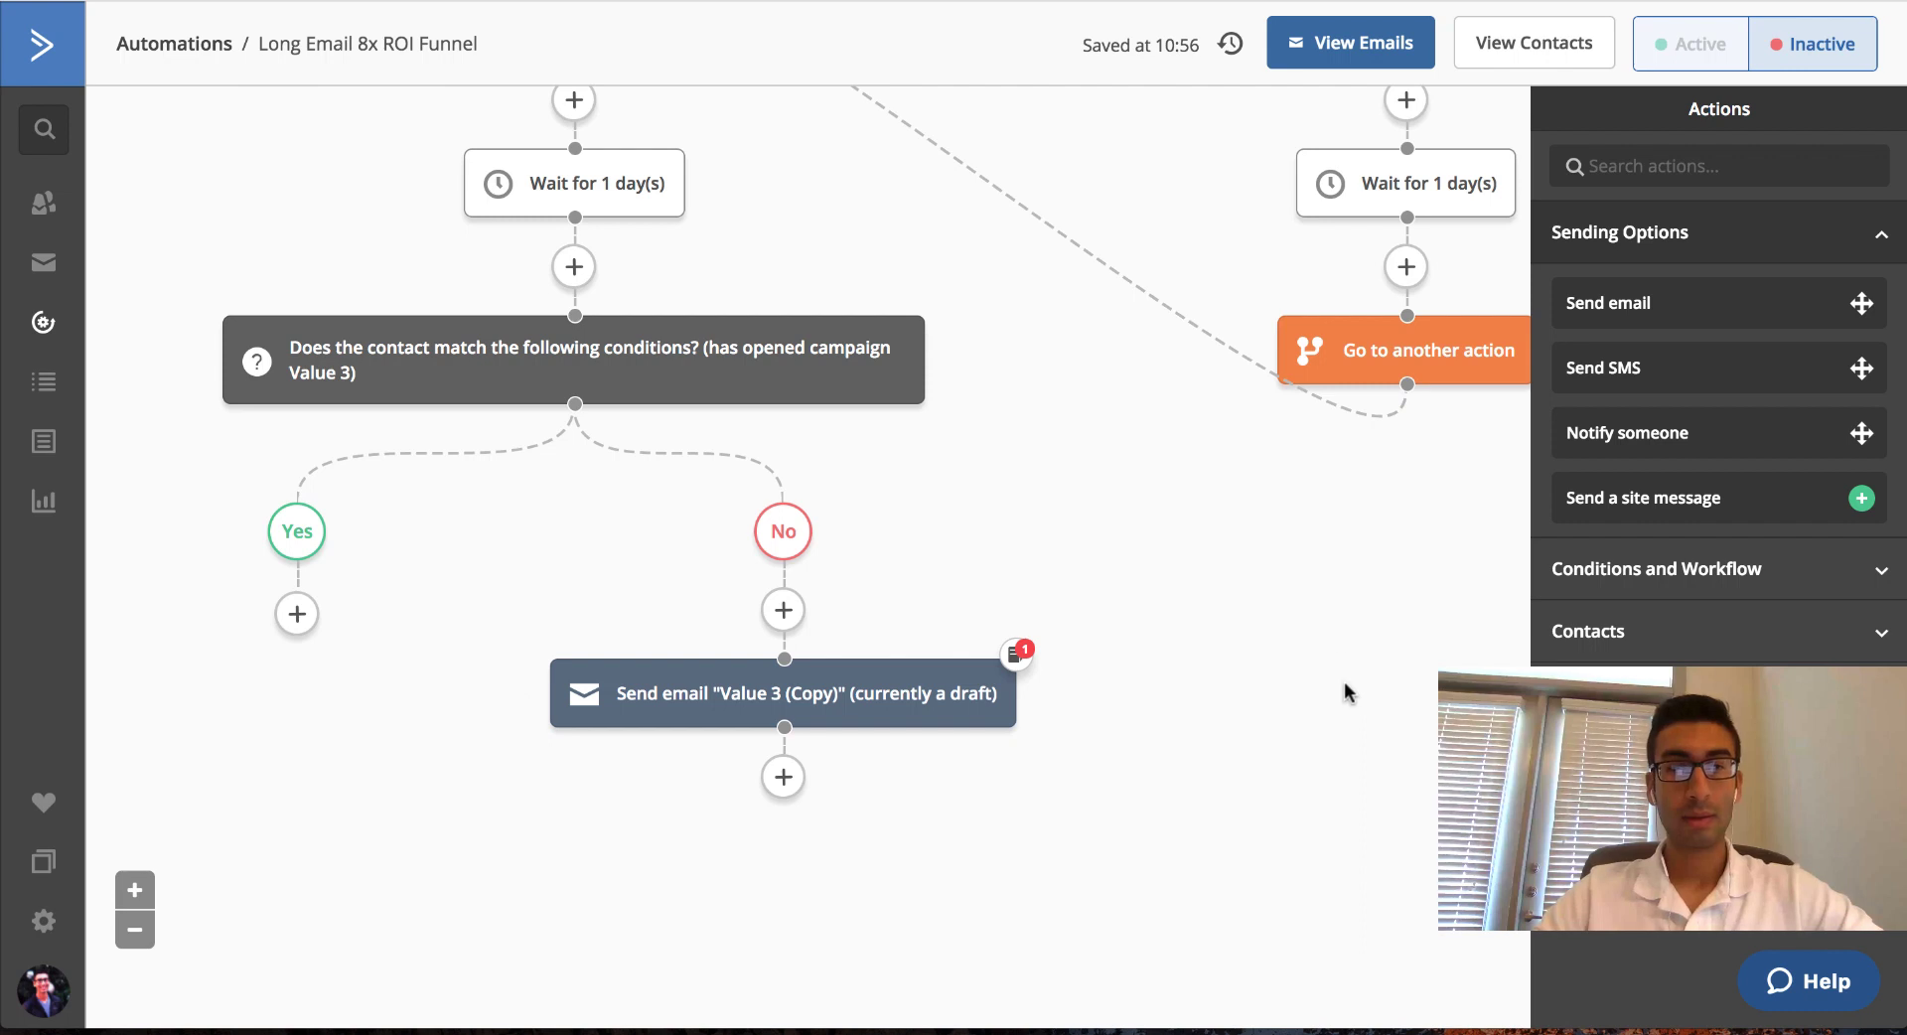
Add a send email action with a new email named "PITCH 1" in the Yes branch of the "Value 3" condition, and return to the automation.
click(296, 613)
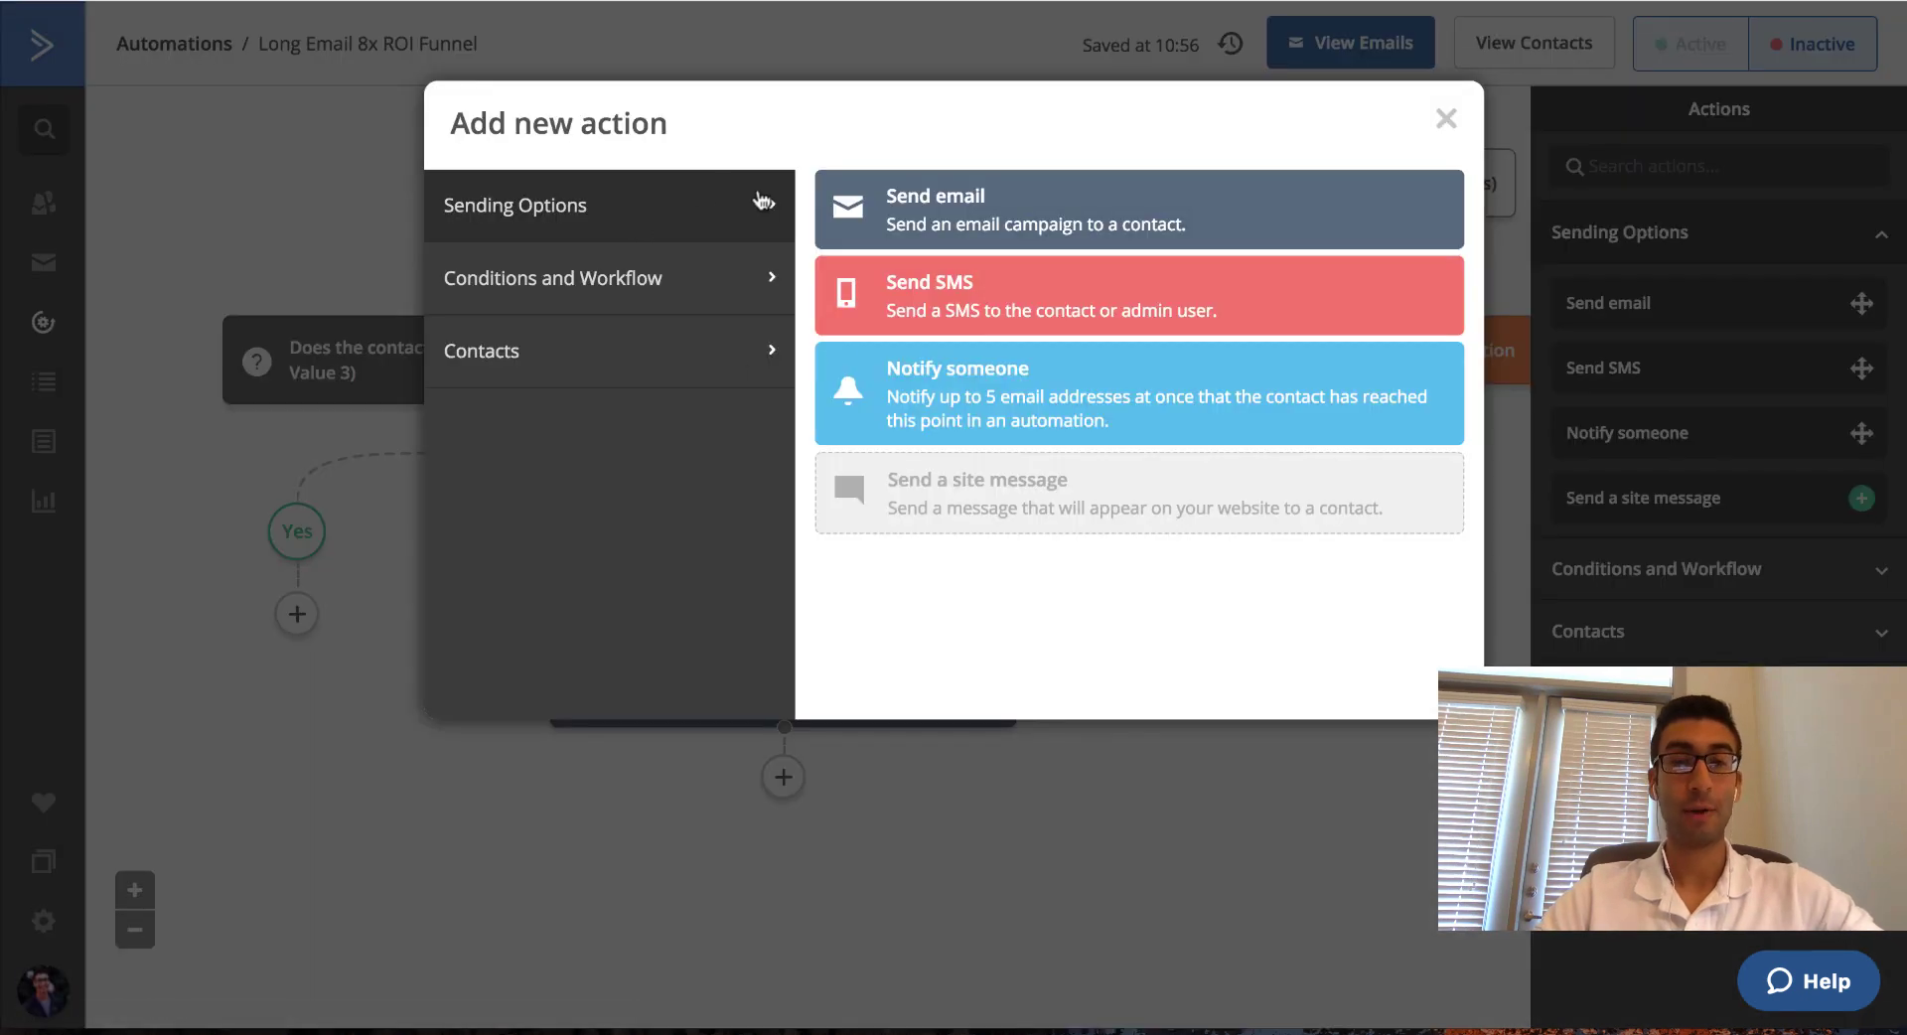
click(993, 204)
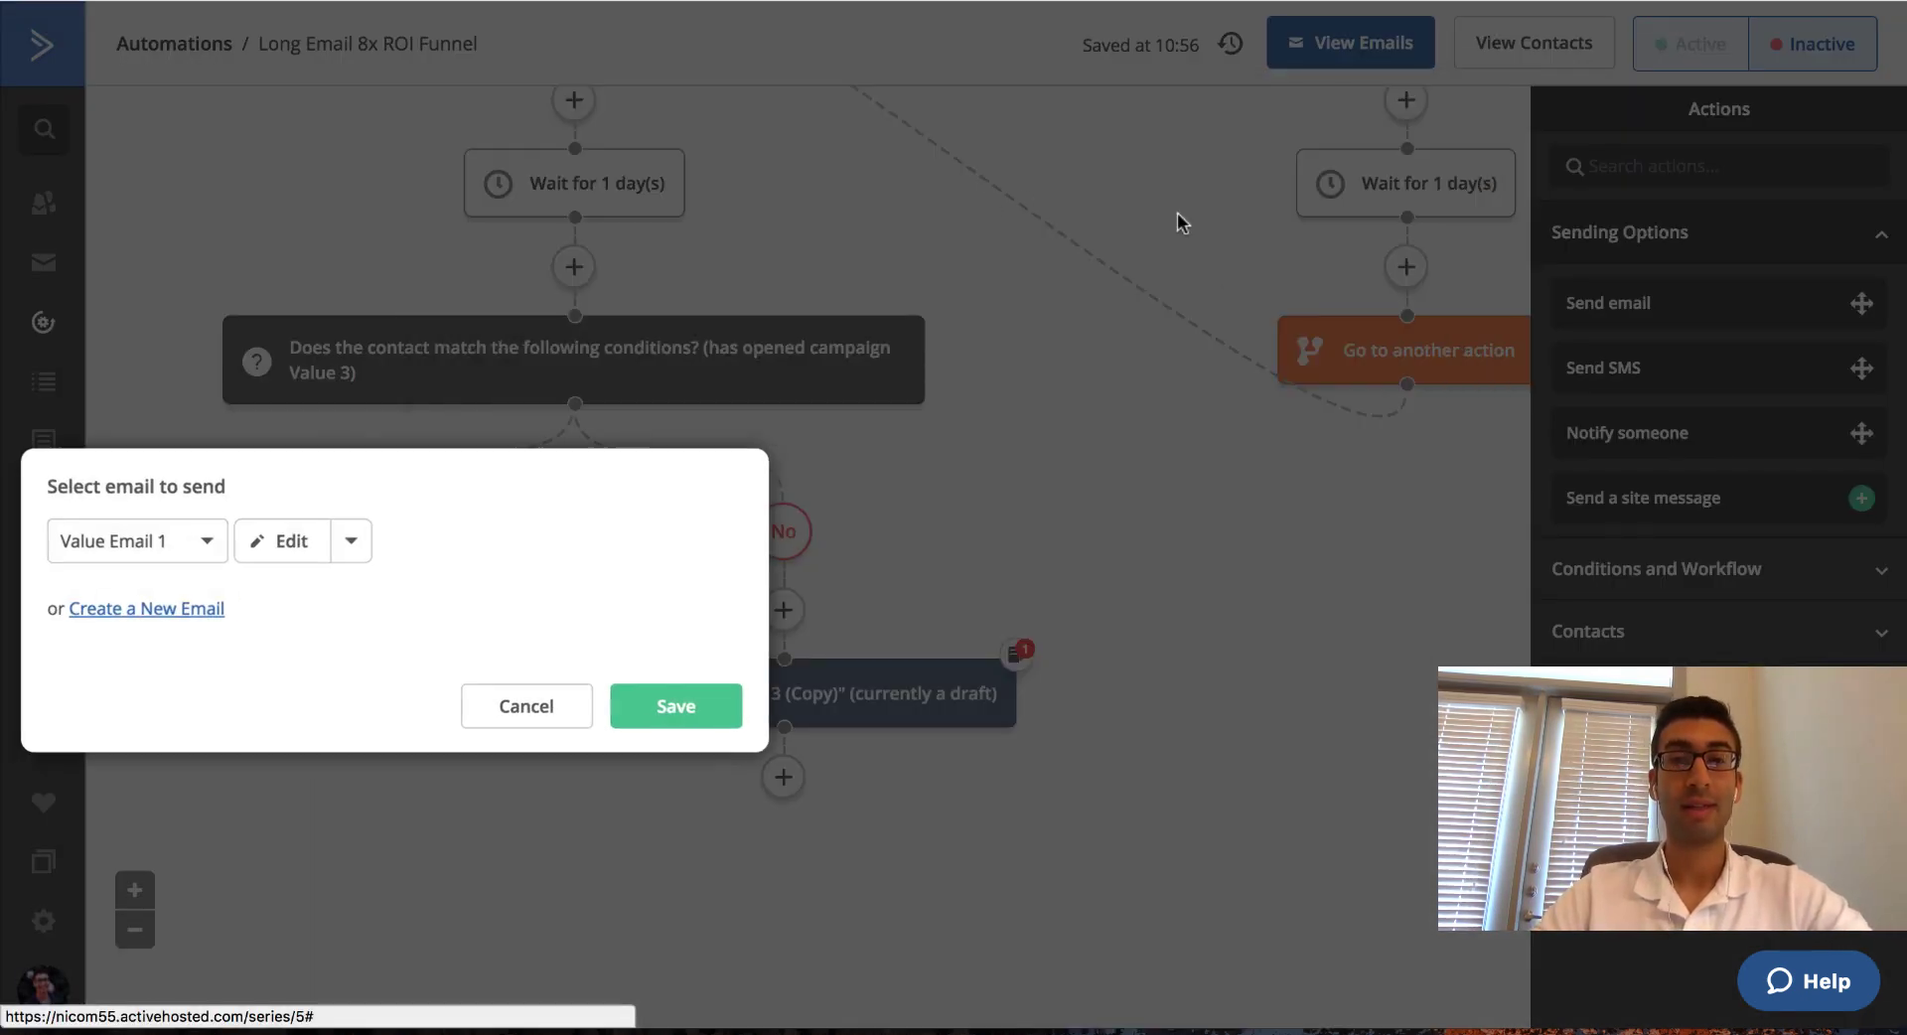
click(185, 612)
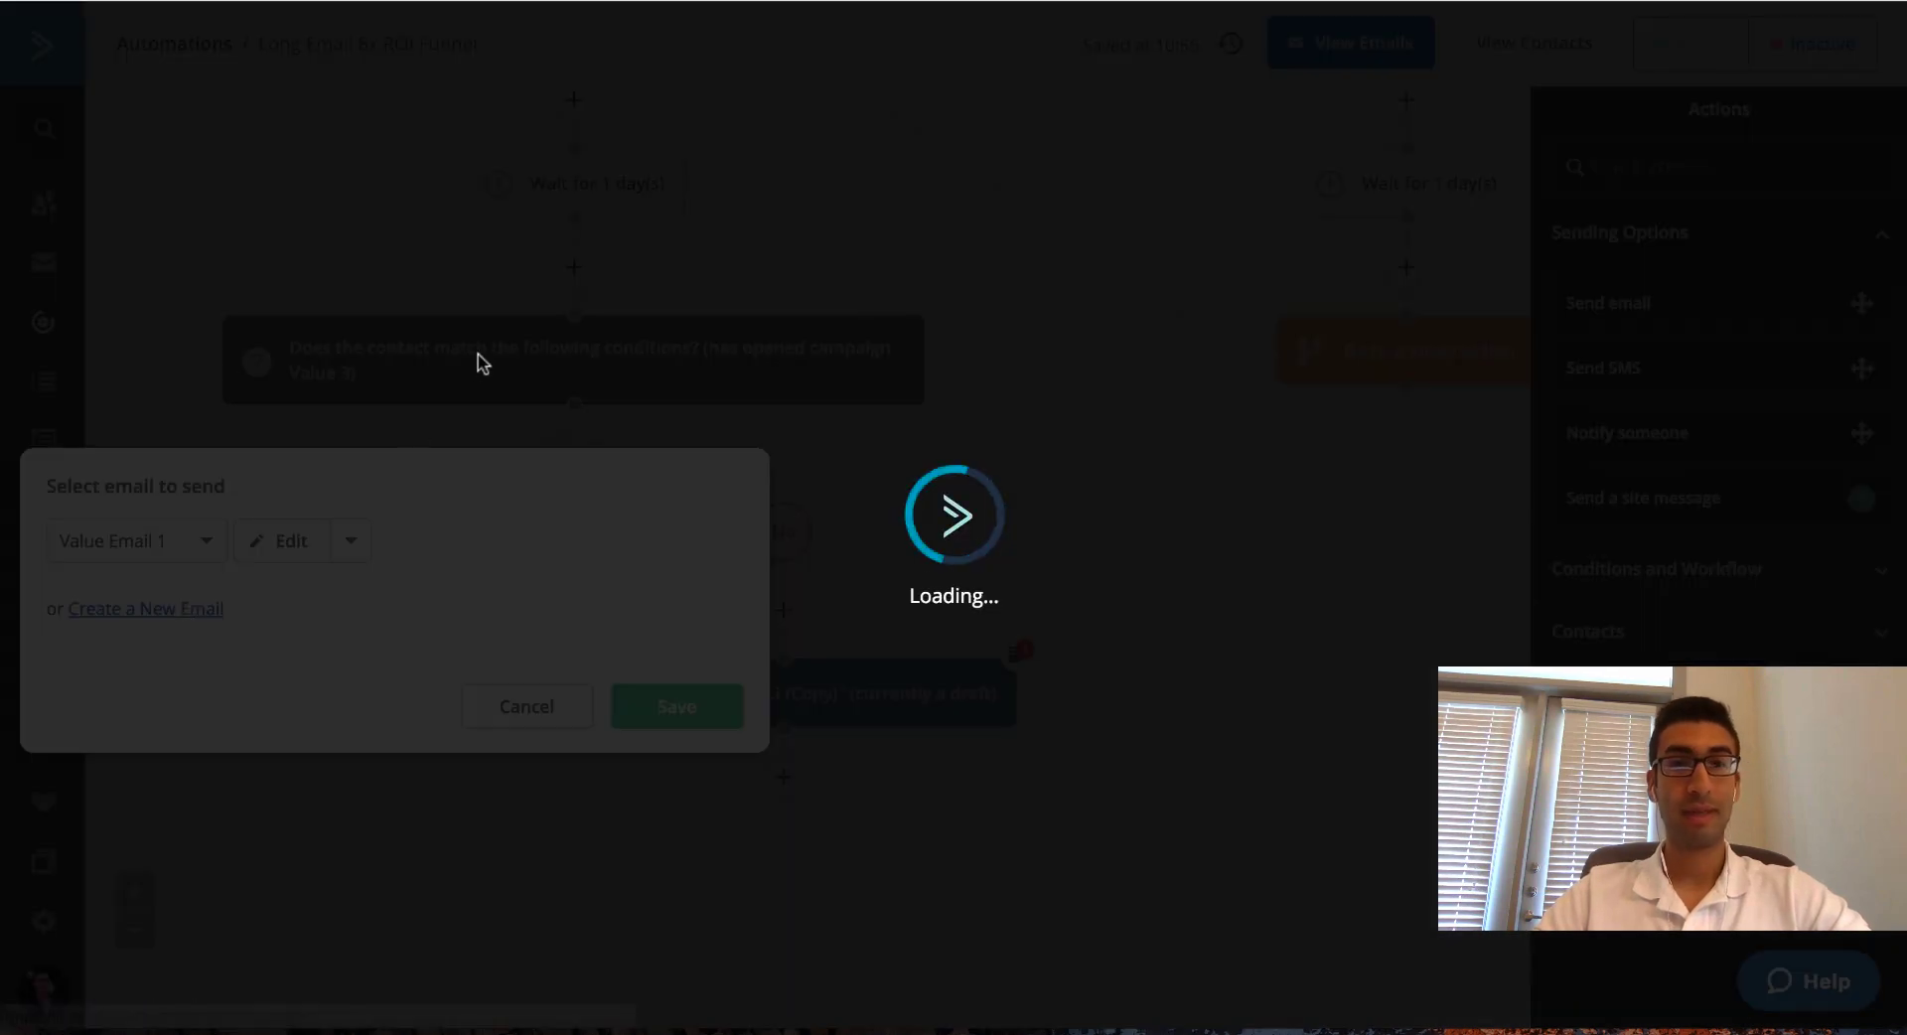
click(262, 708)
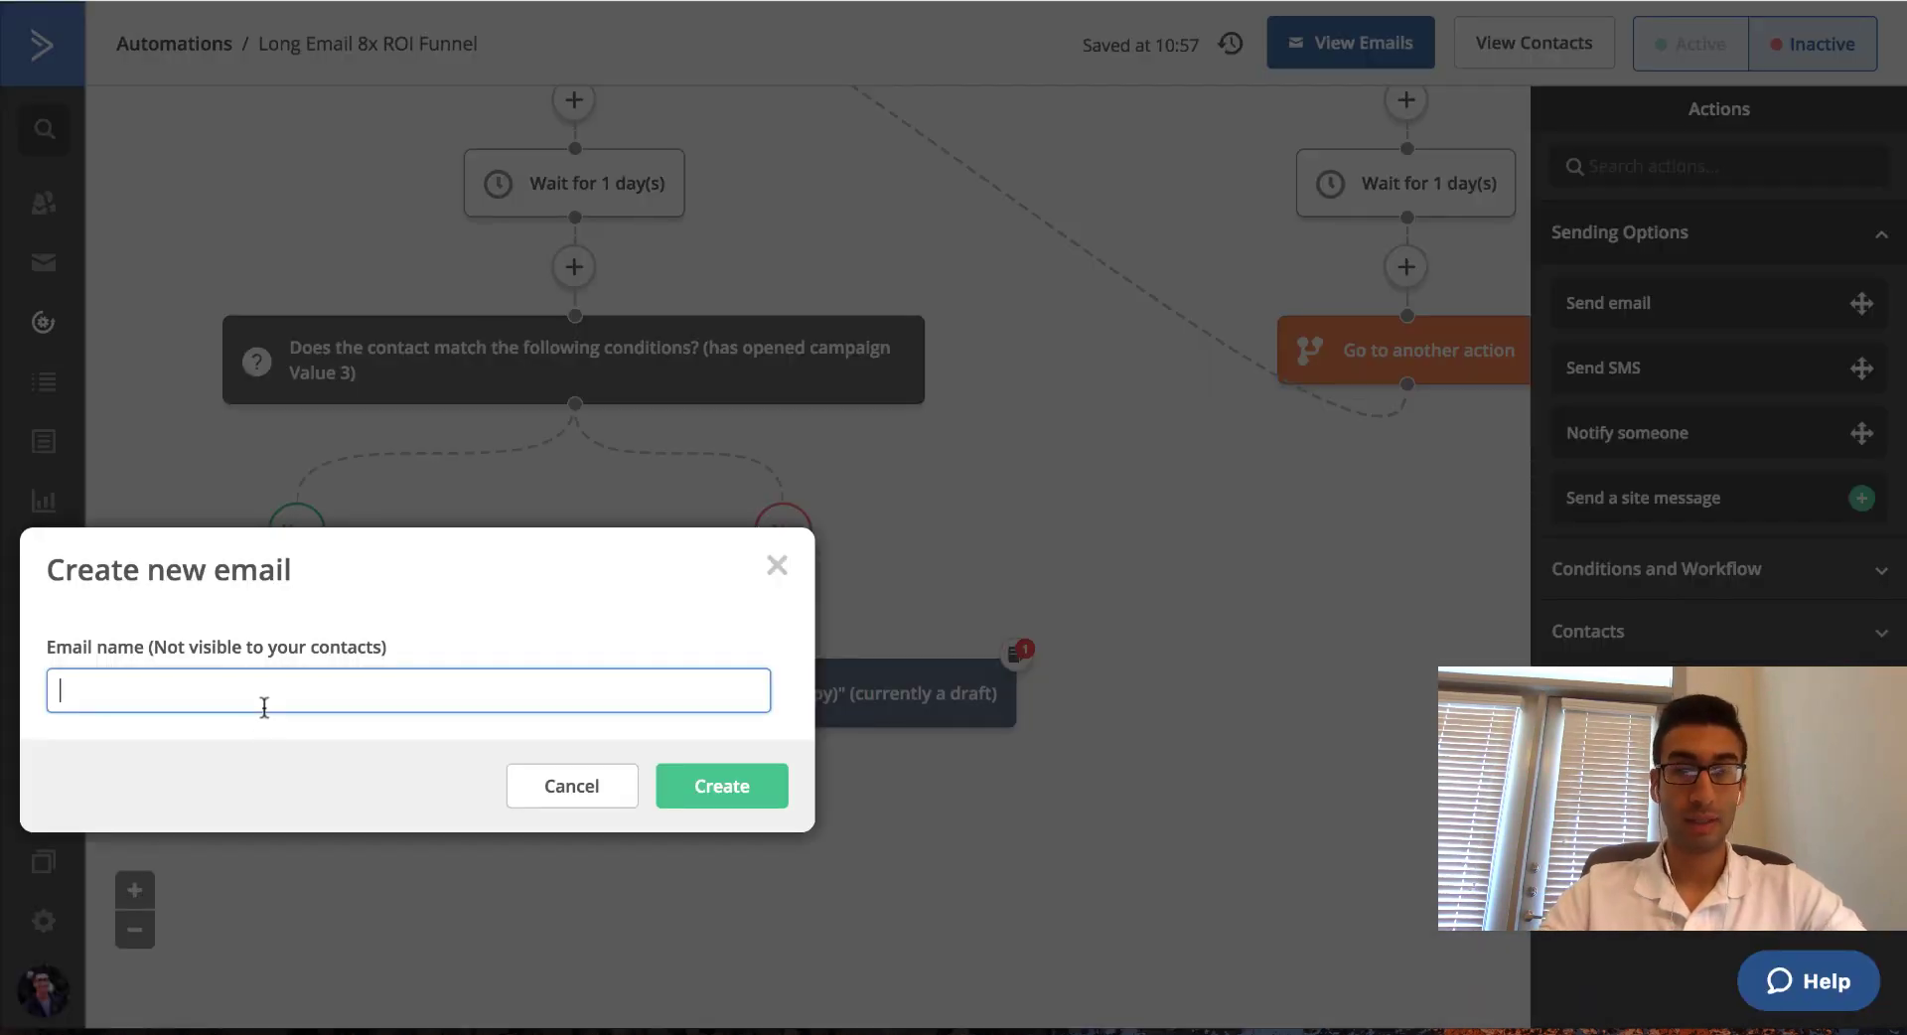
text(PITCH )
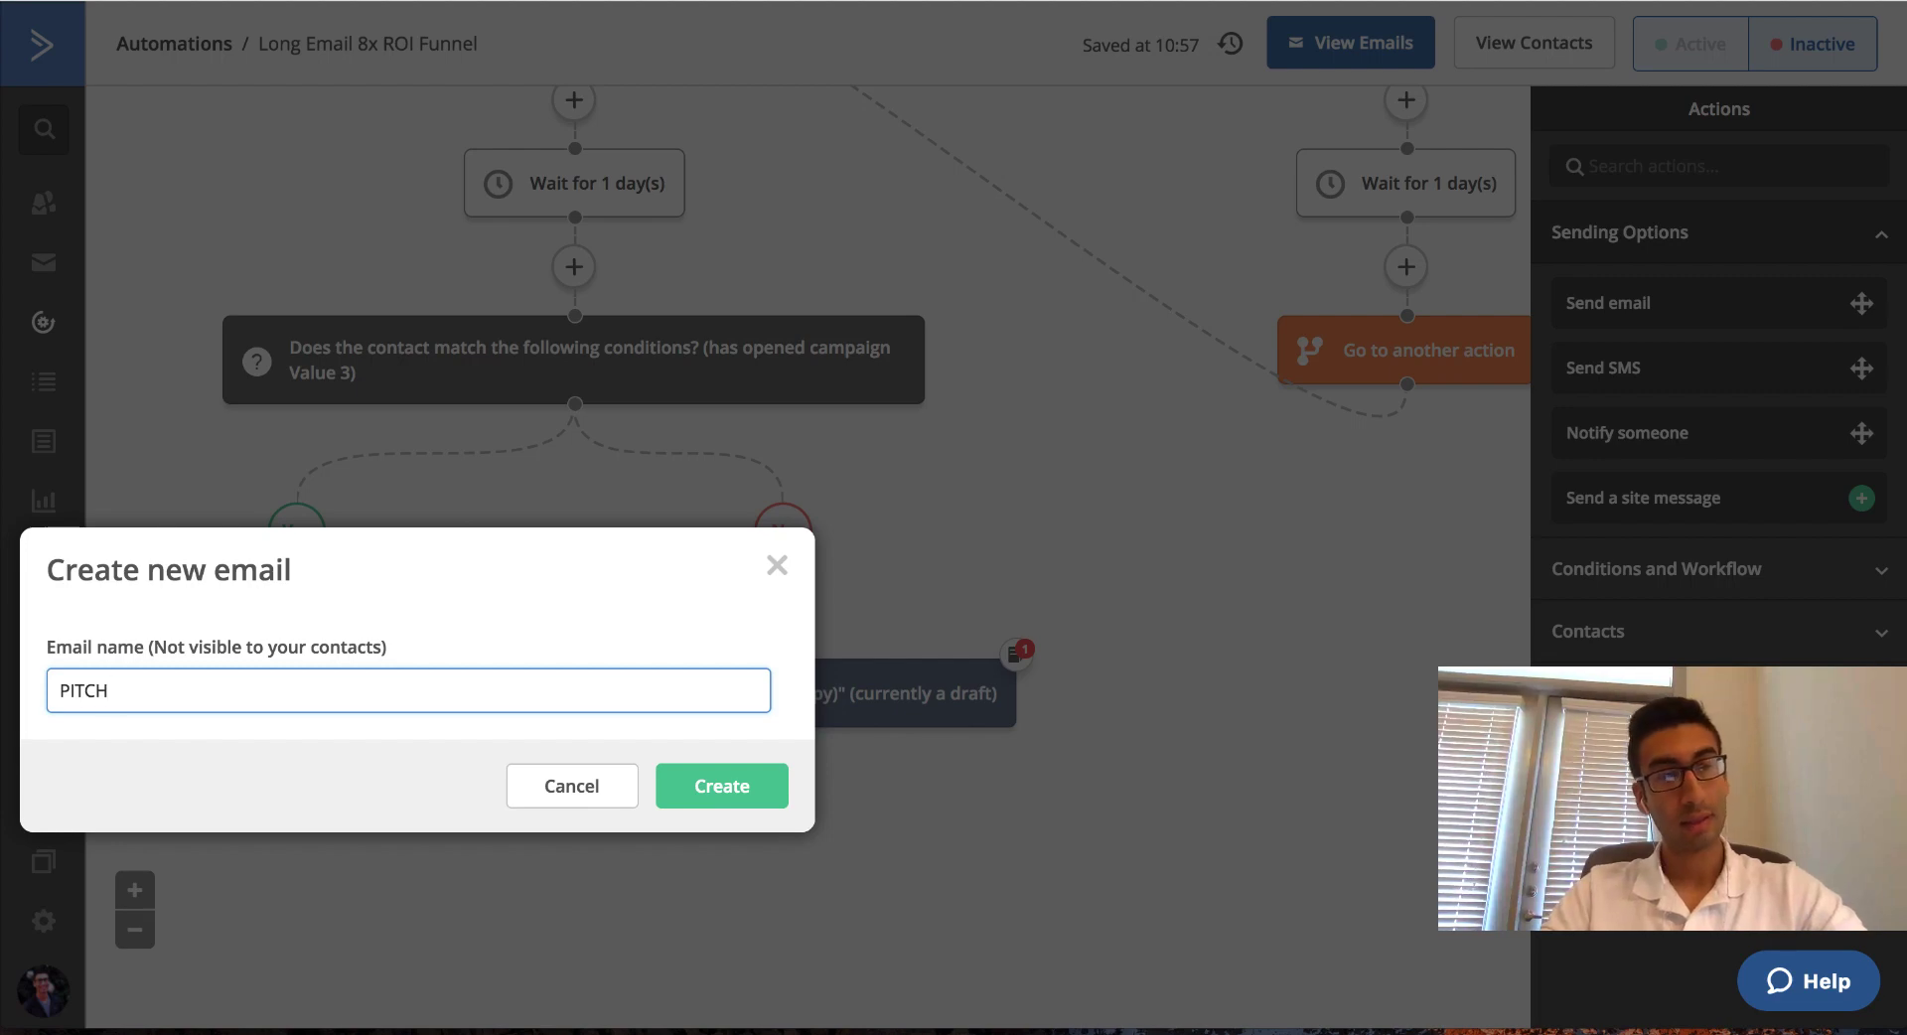
text(1)
click(750, 773)
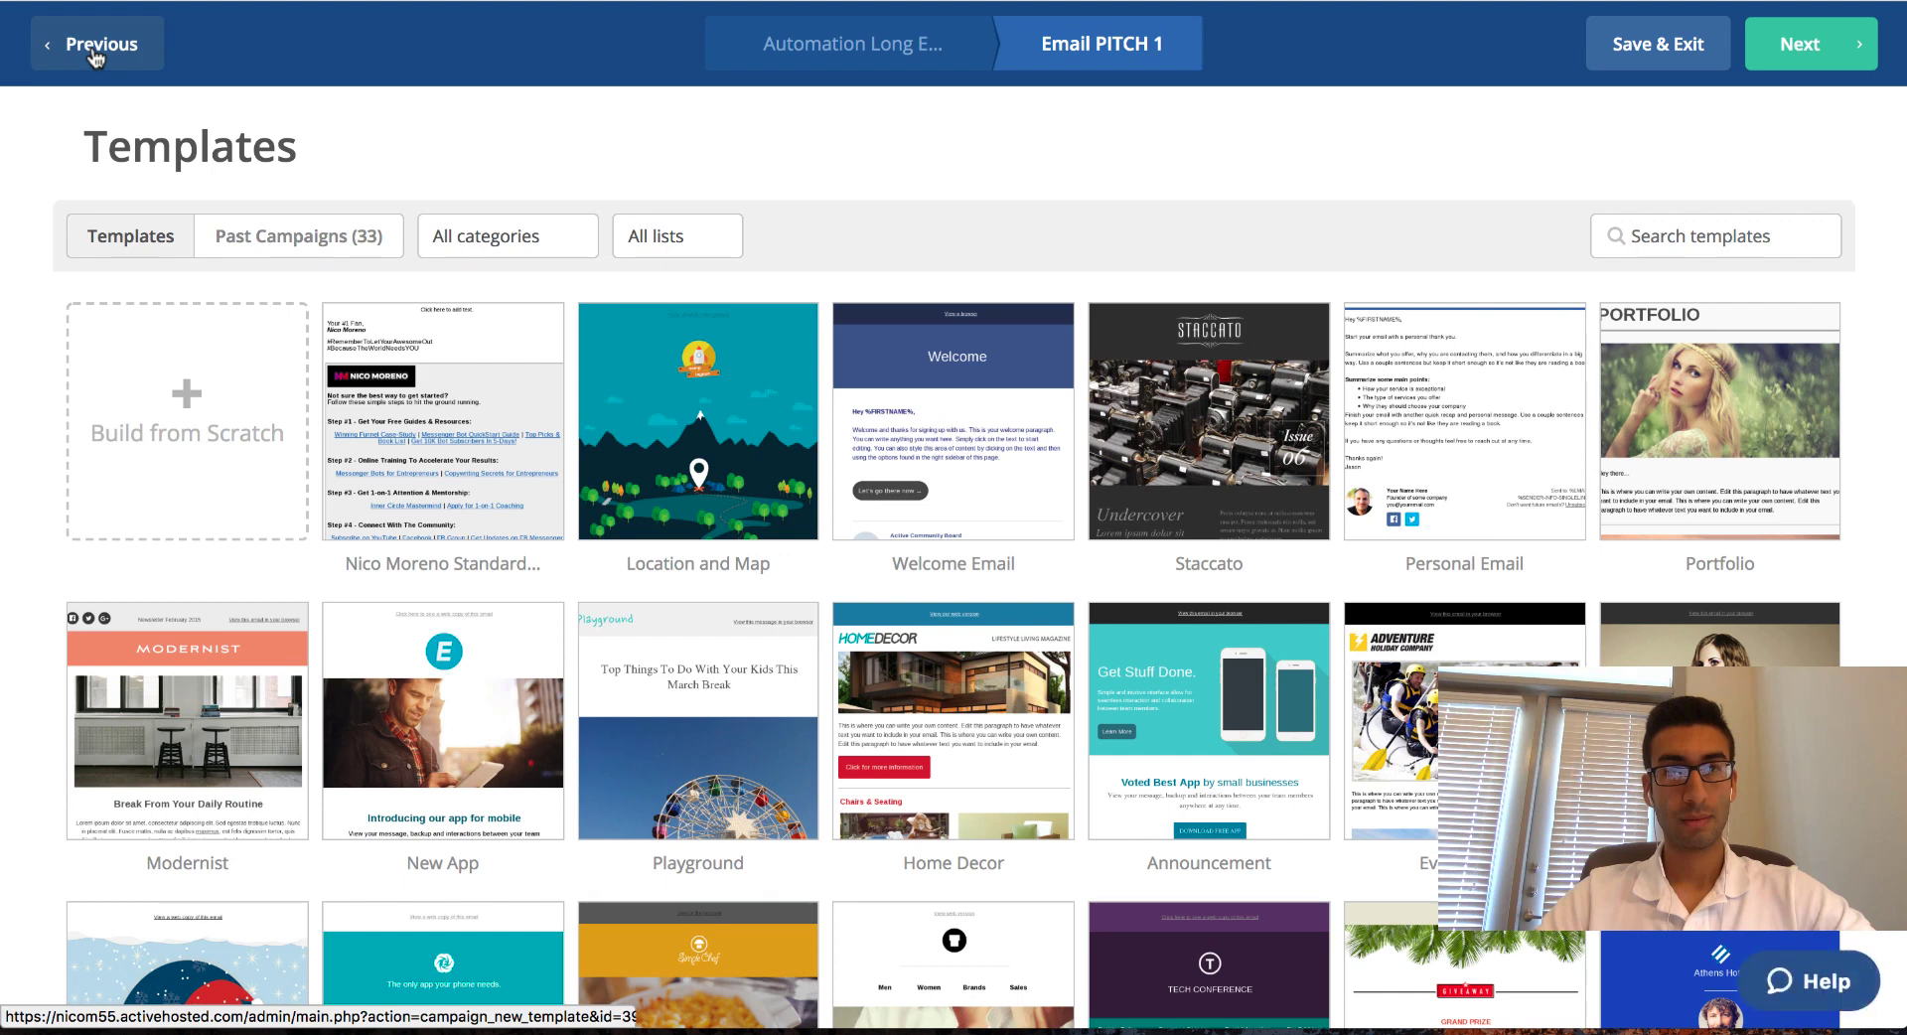
click(96, 50)
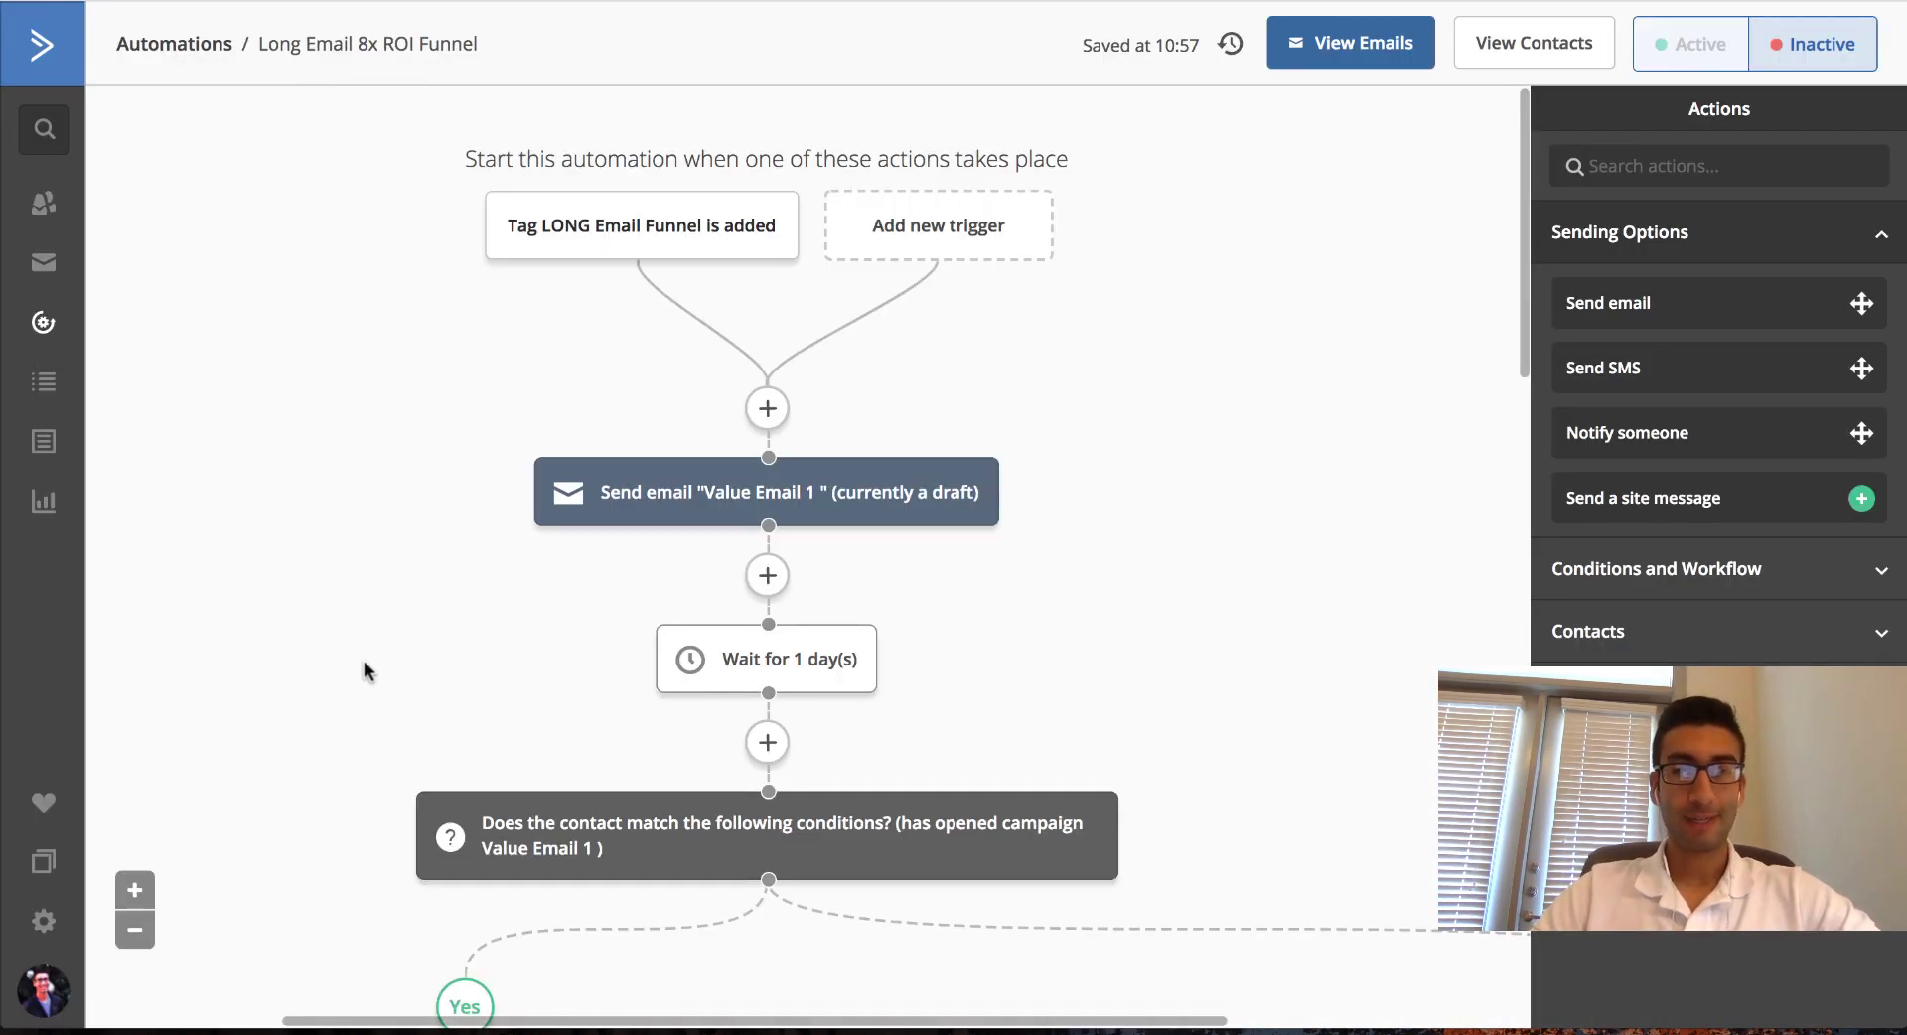
Add a wait of 1 day below the "Value 3 (Copy)" send email action in the No branch.
scroll(356, 552, down, 10)
scroll(356, 552, right, 5)
scroll(355, 554, left, 5)
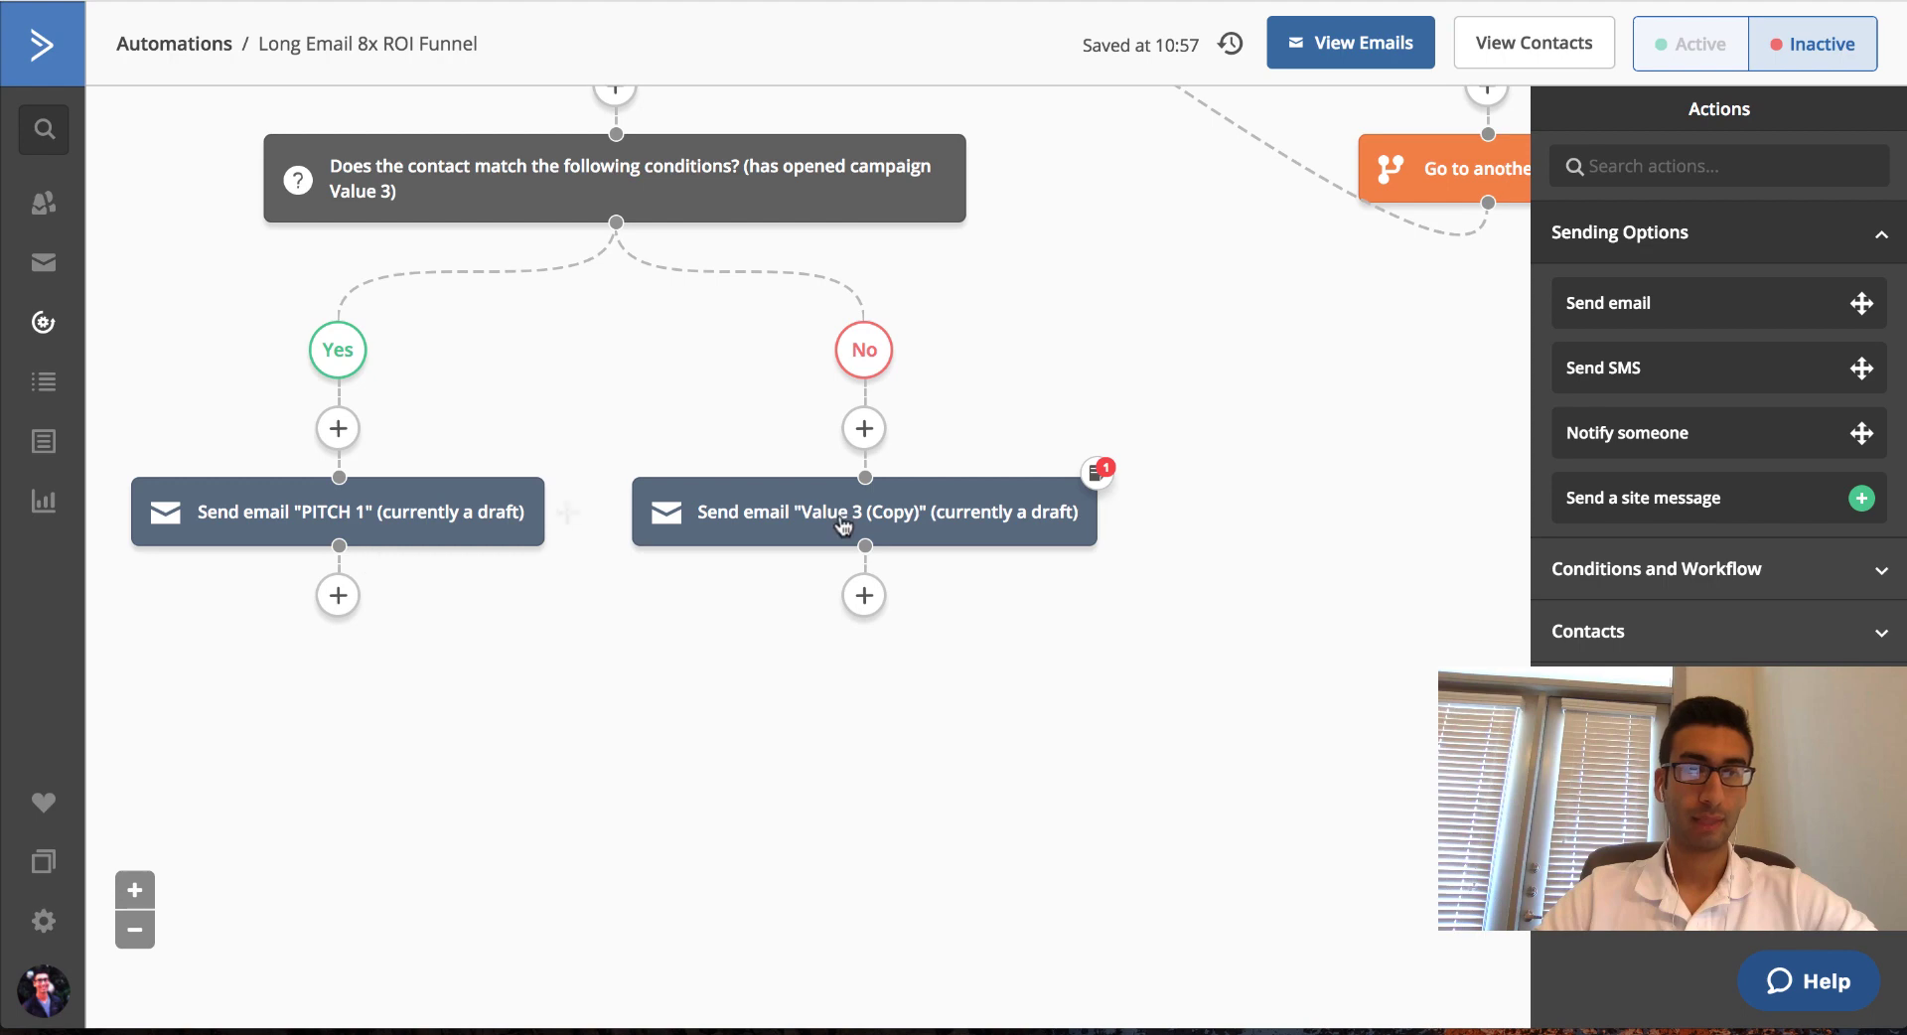
click(862, 596)
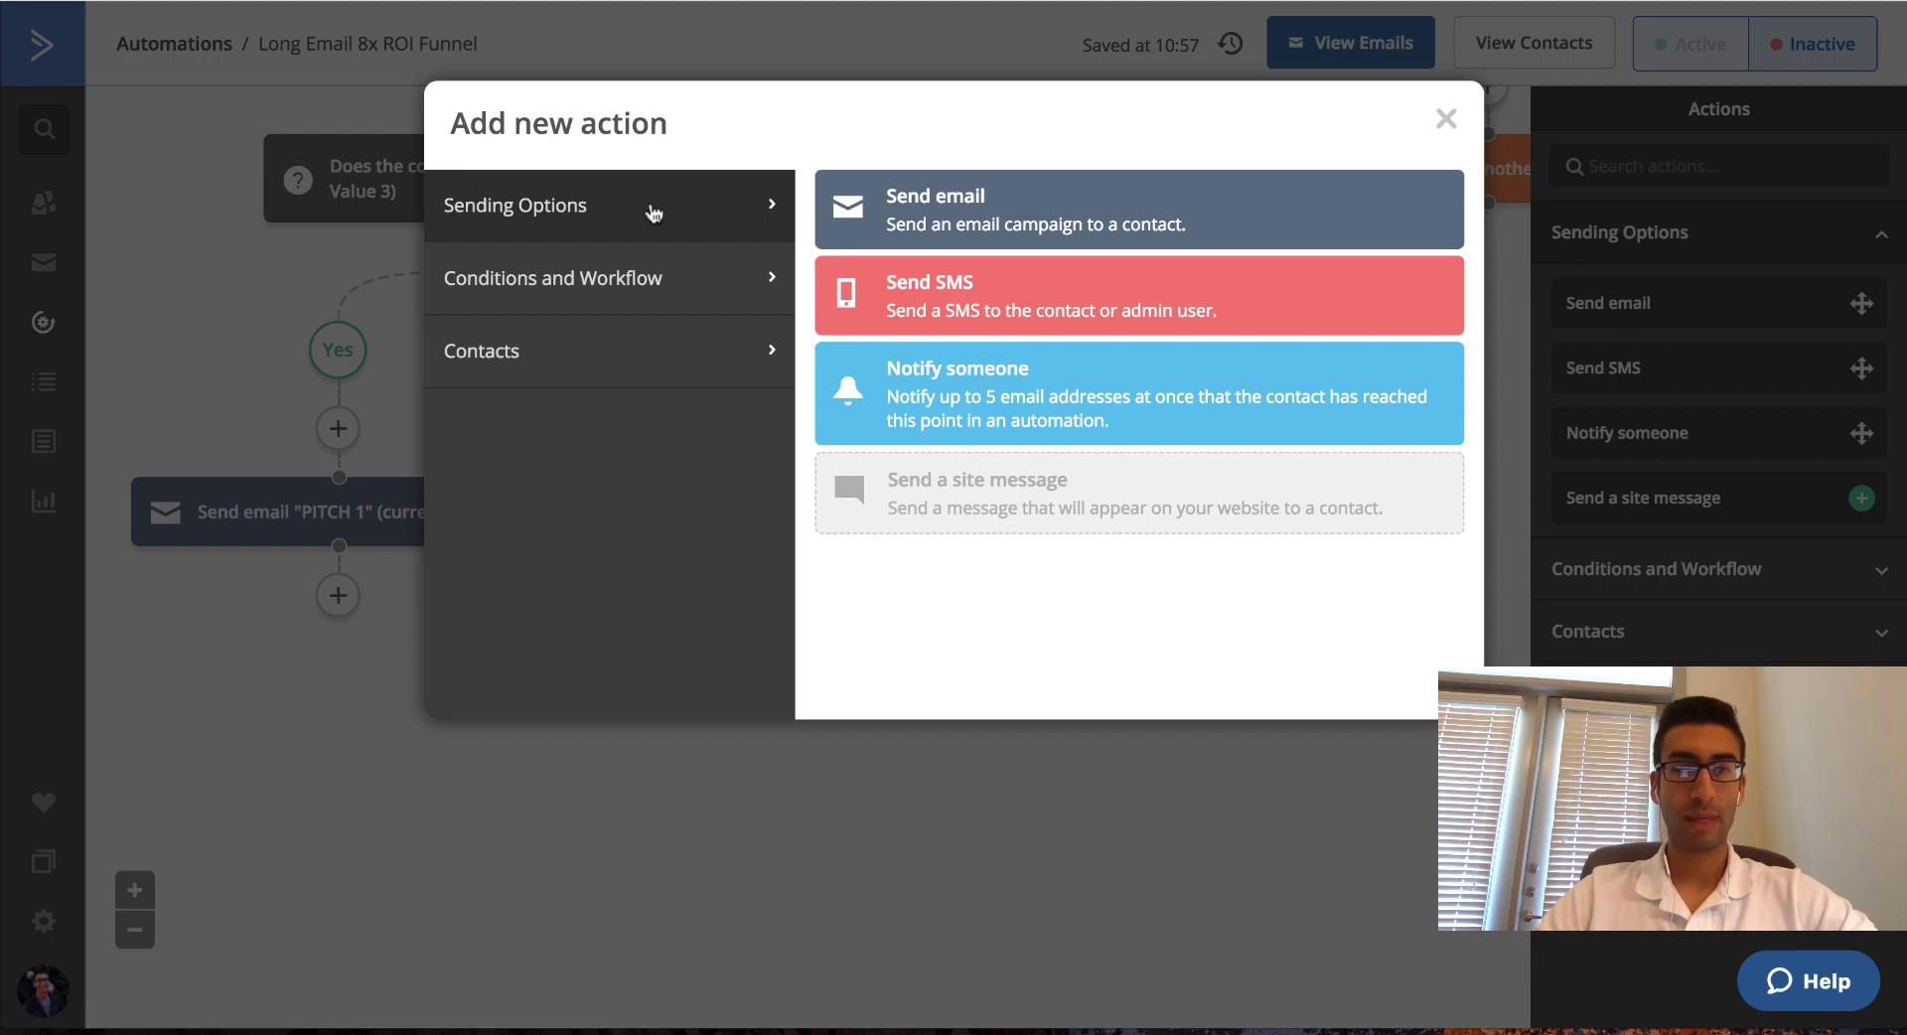
click(668, 278)
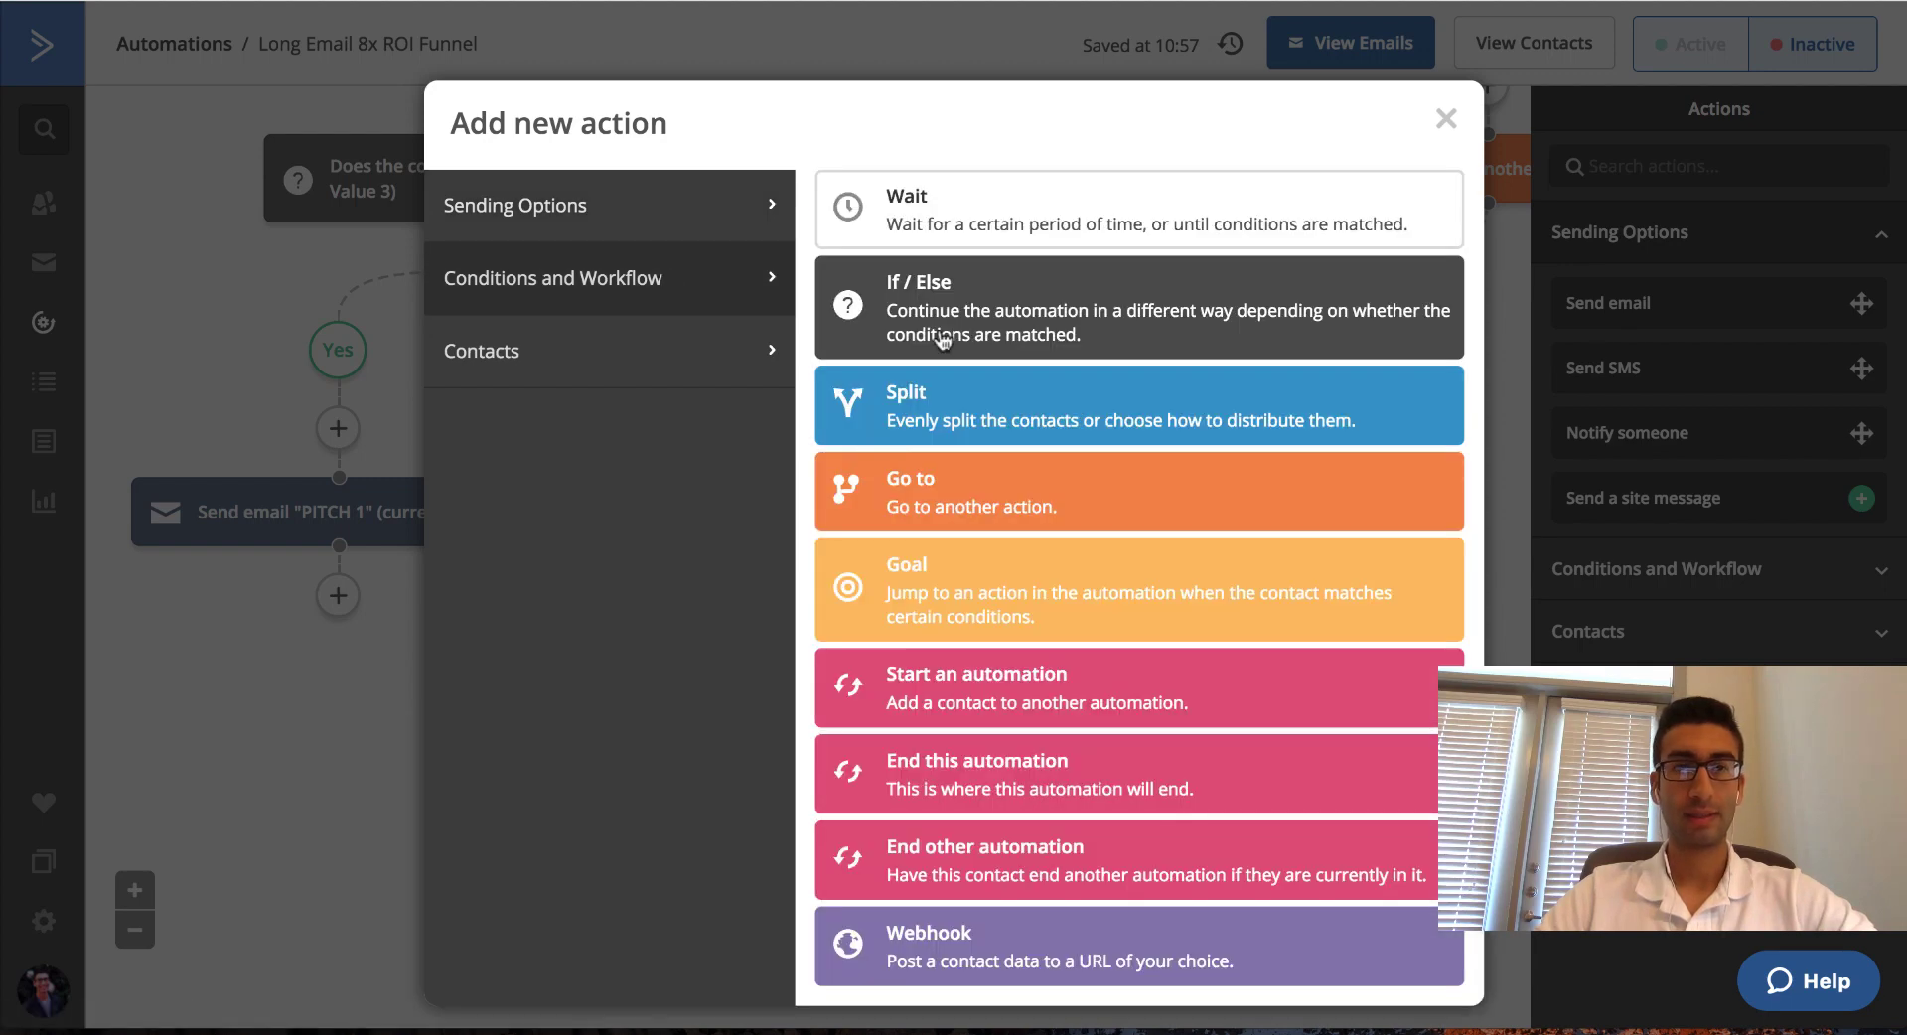
click(993, 225)
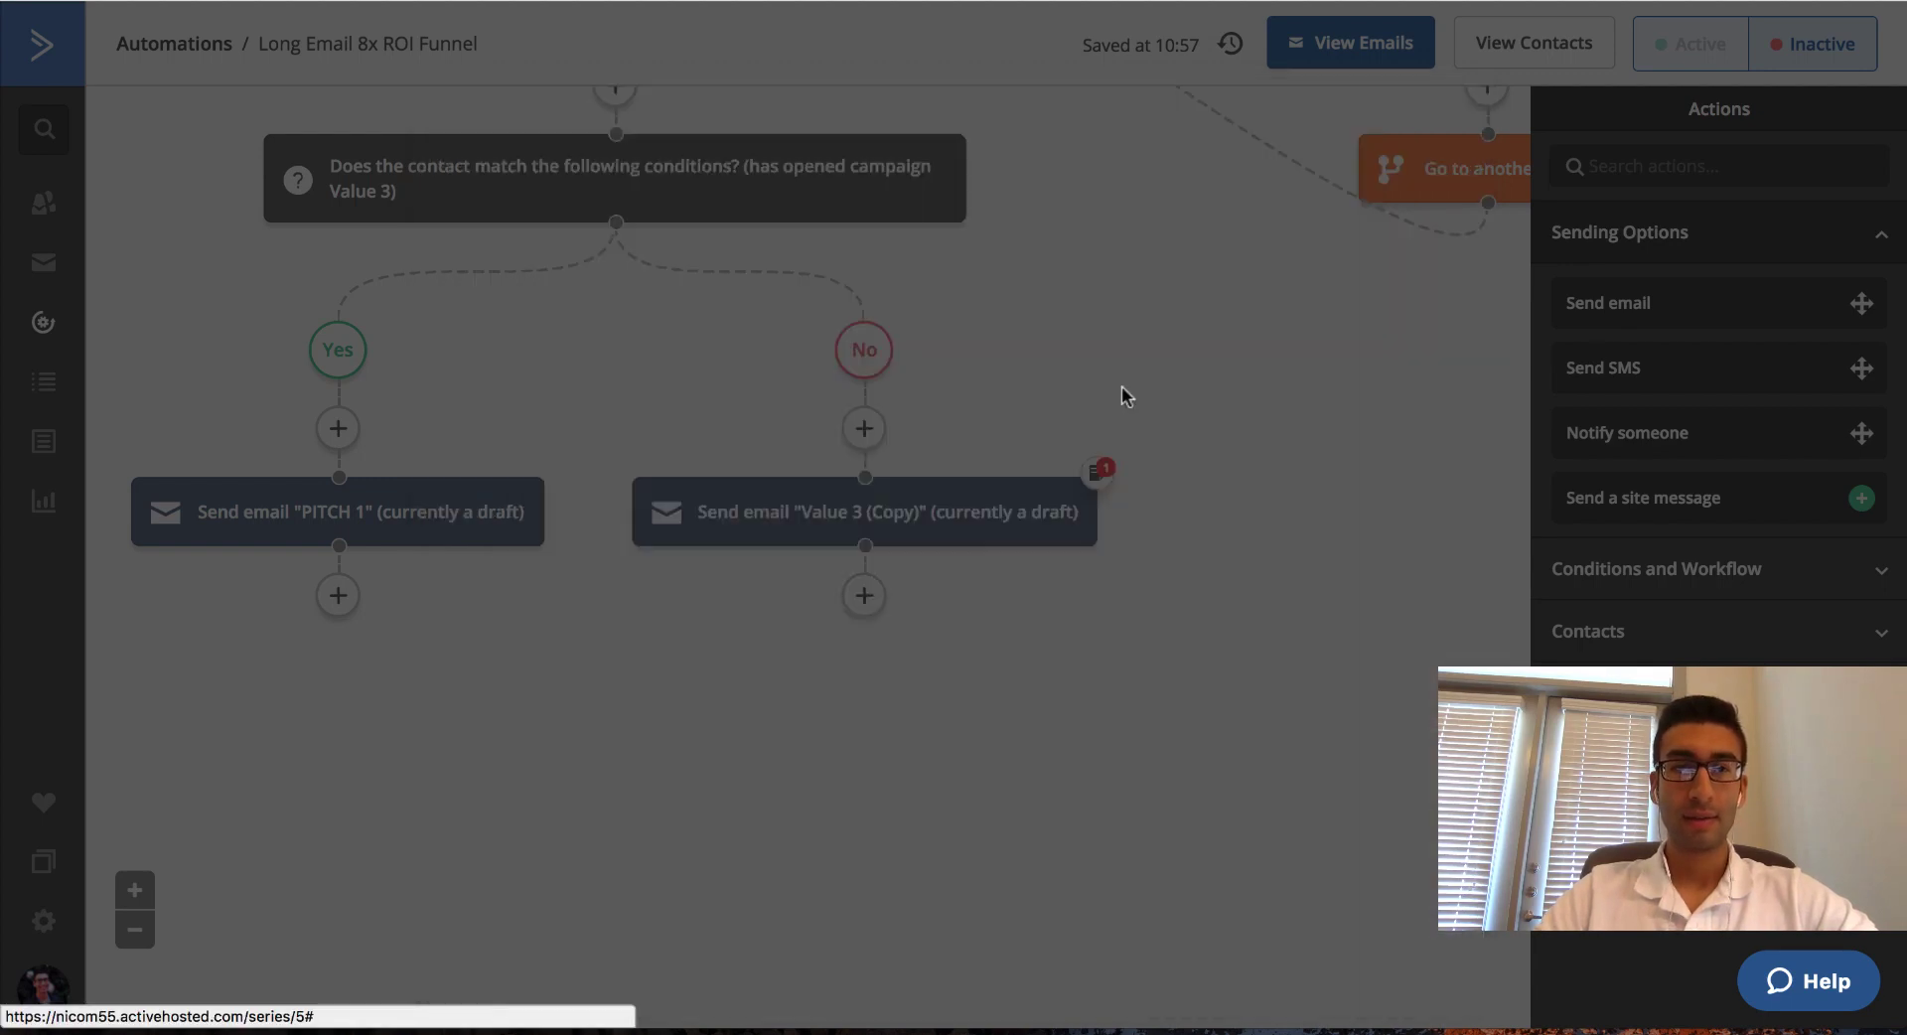
click(603, 588)
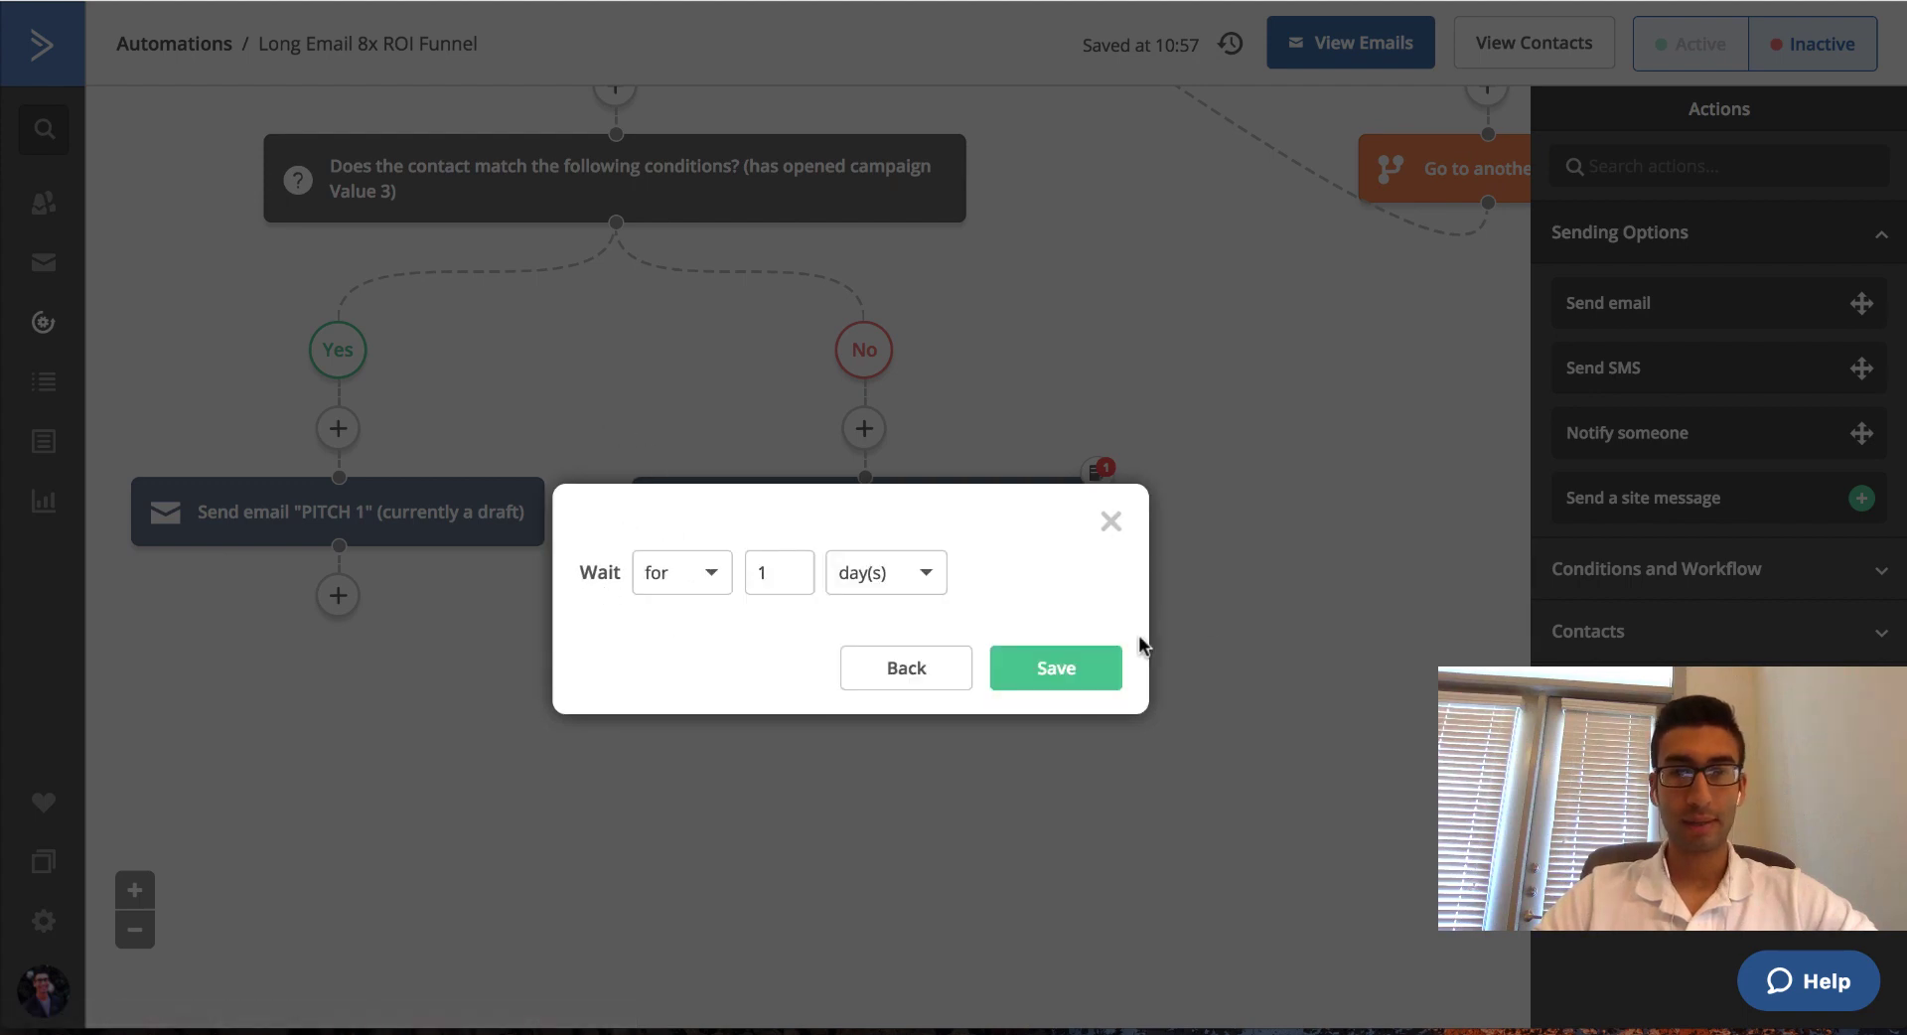
click(1077, 668)
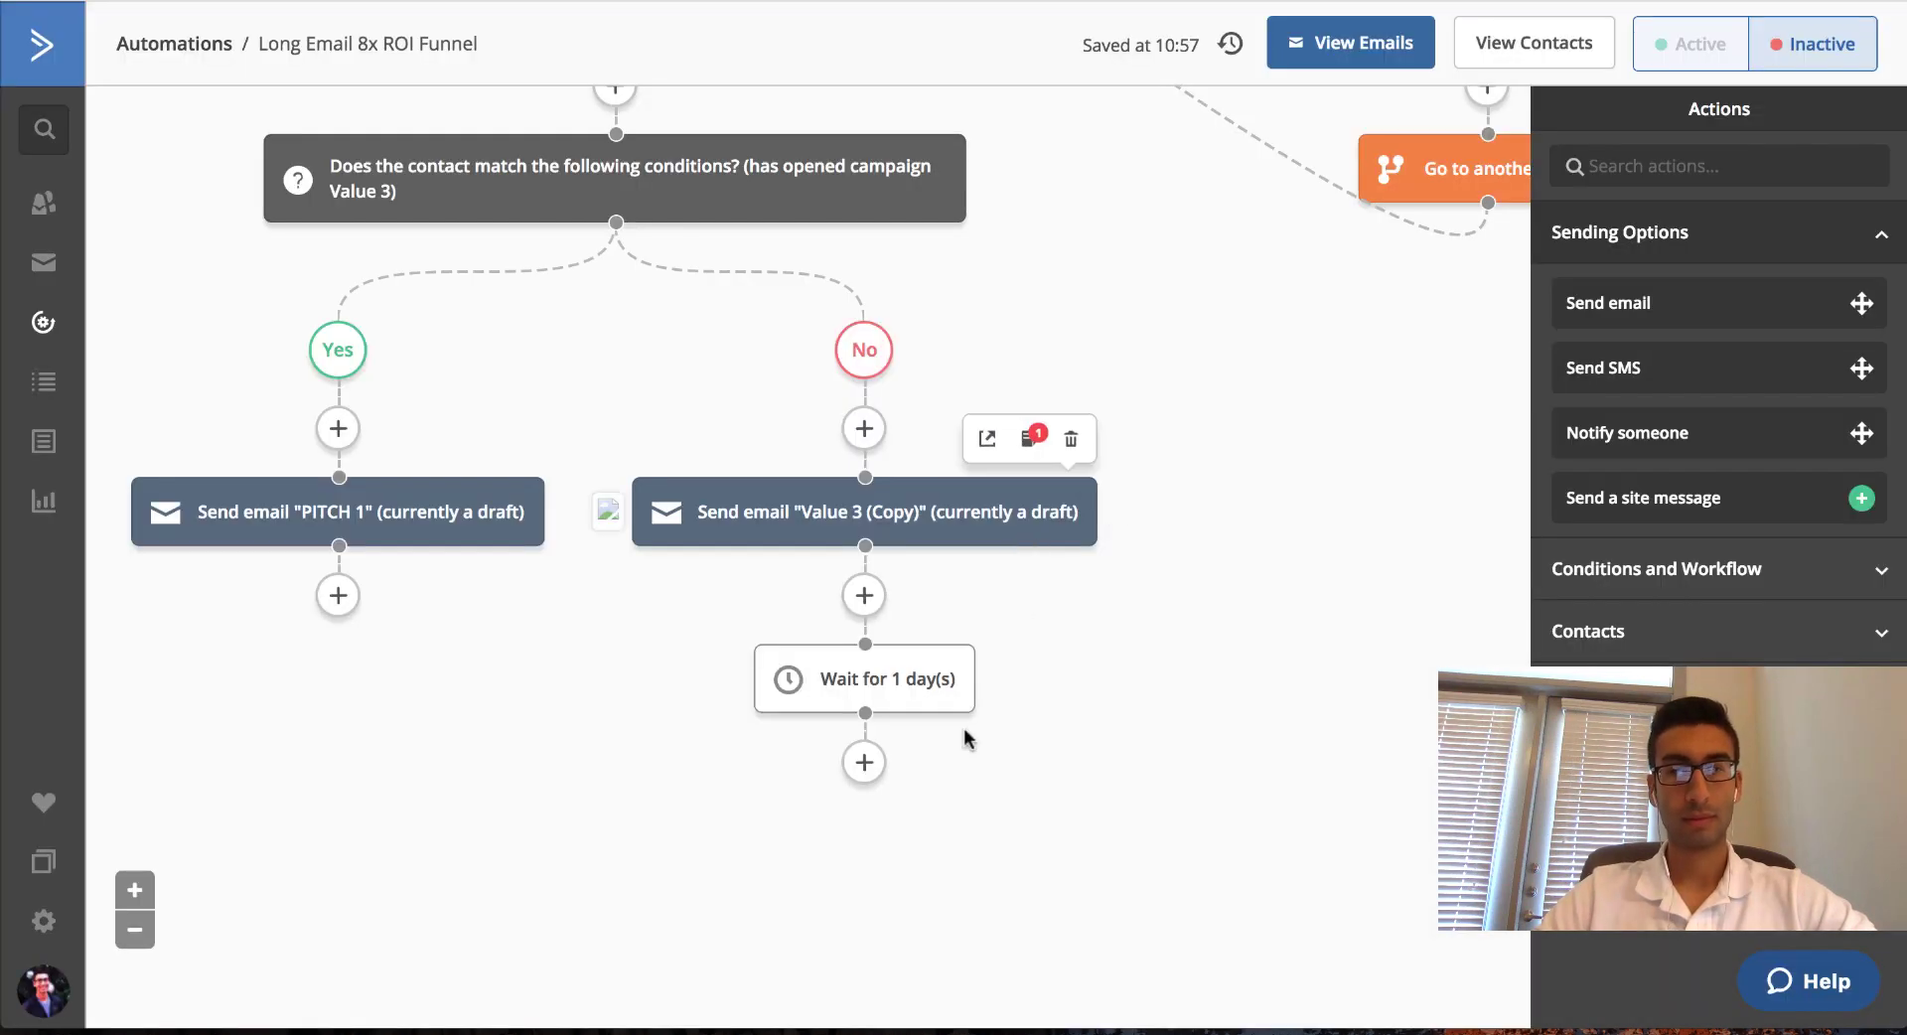
Add a Go to action below the No branch's wait and point it to the spot just above the "PITCH 1" send email action.
click(863, 762)
click(1021, 509)
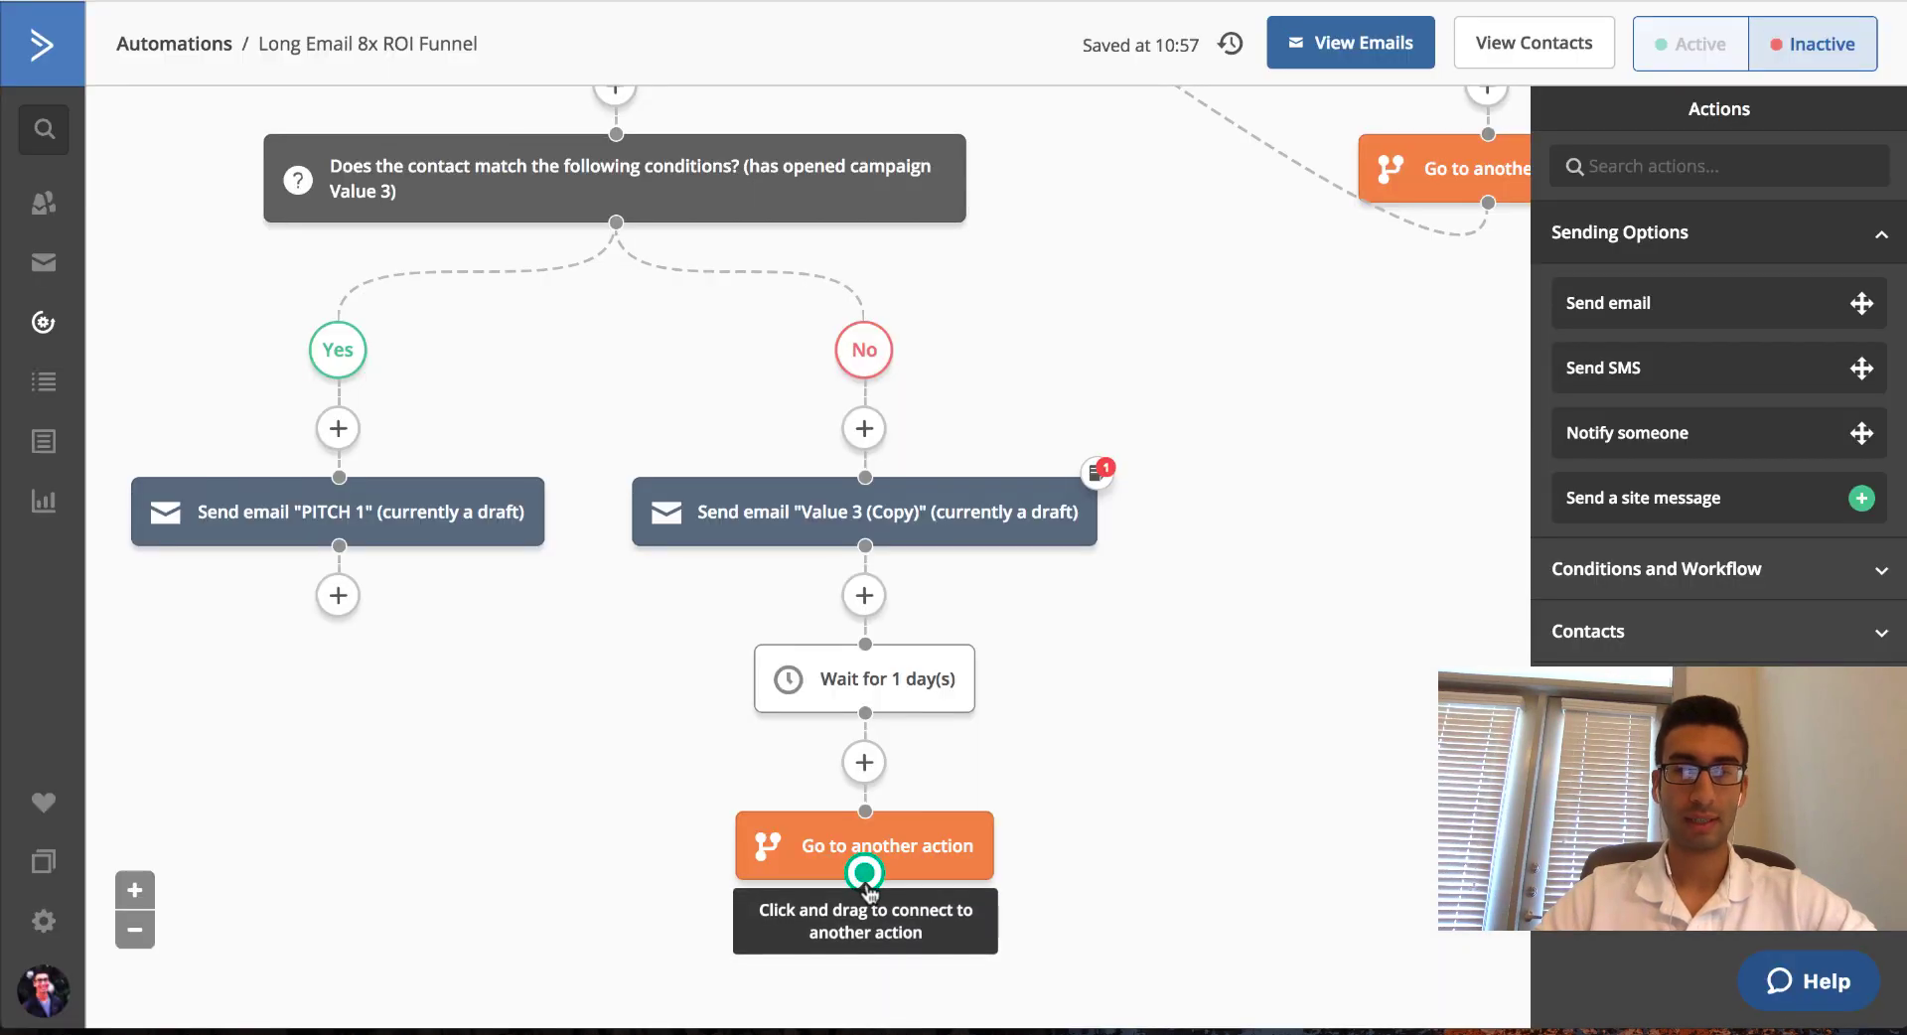
drag(866, 887, 344, 469)
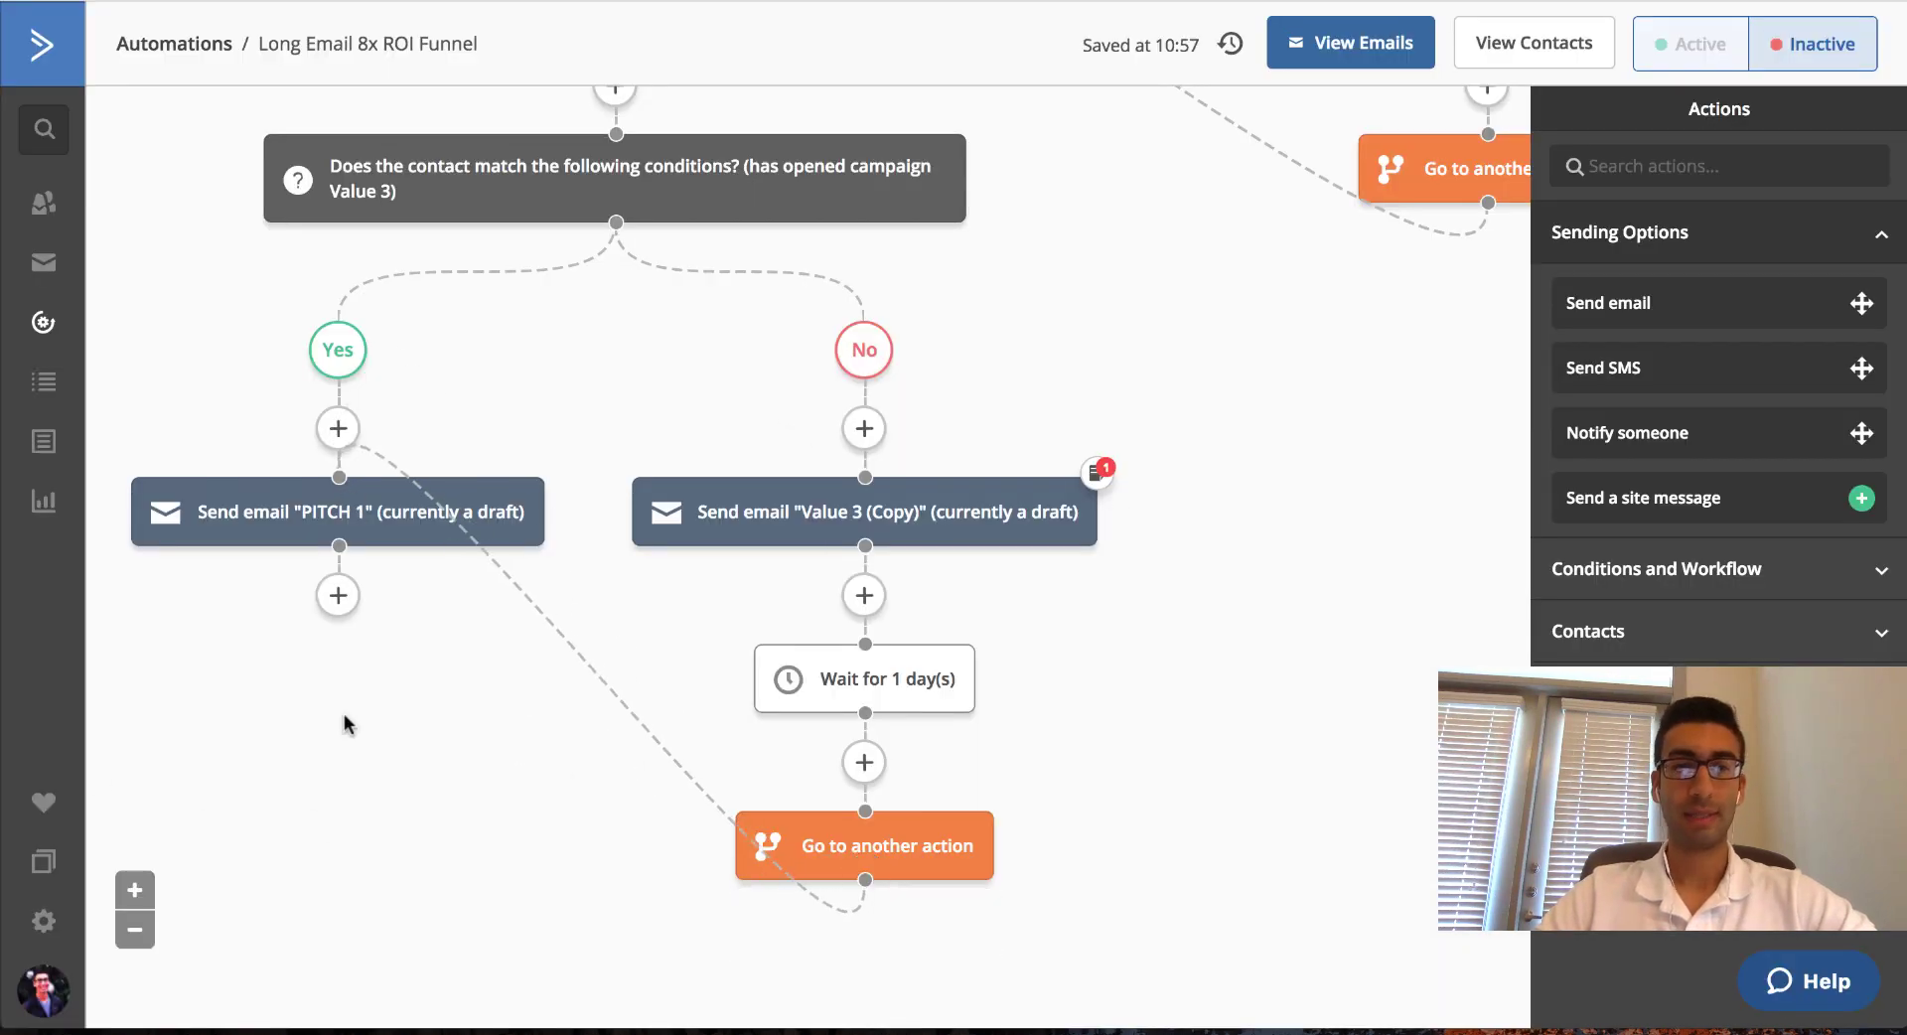
drag(313, 776, 817, 687)
Review the automation from the "PITCH 1" and "Value 3 (Copy)" branches back up to the "Value Email 1" opened condition.
scroll(375, 763, right, 1)
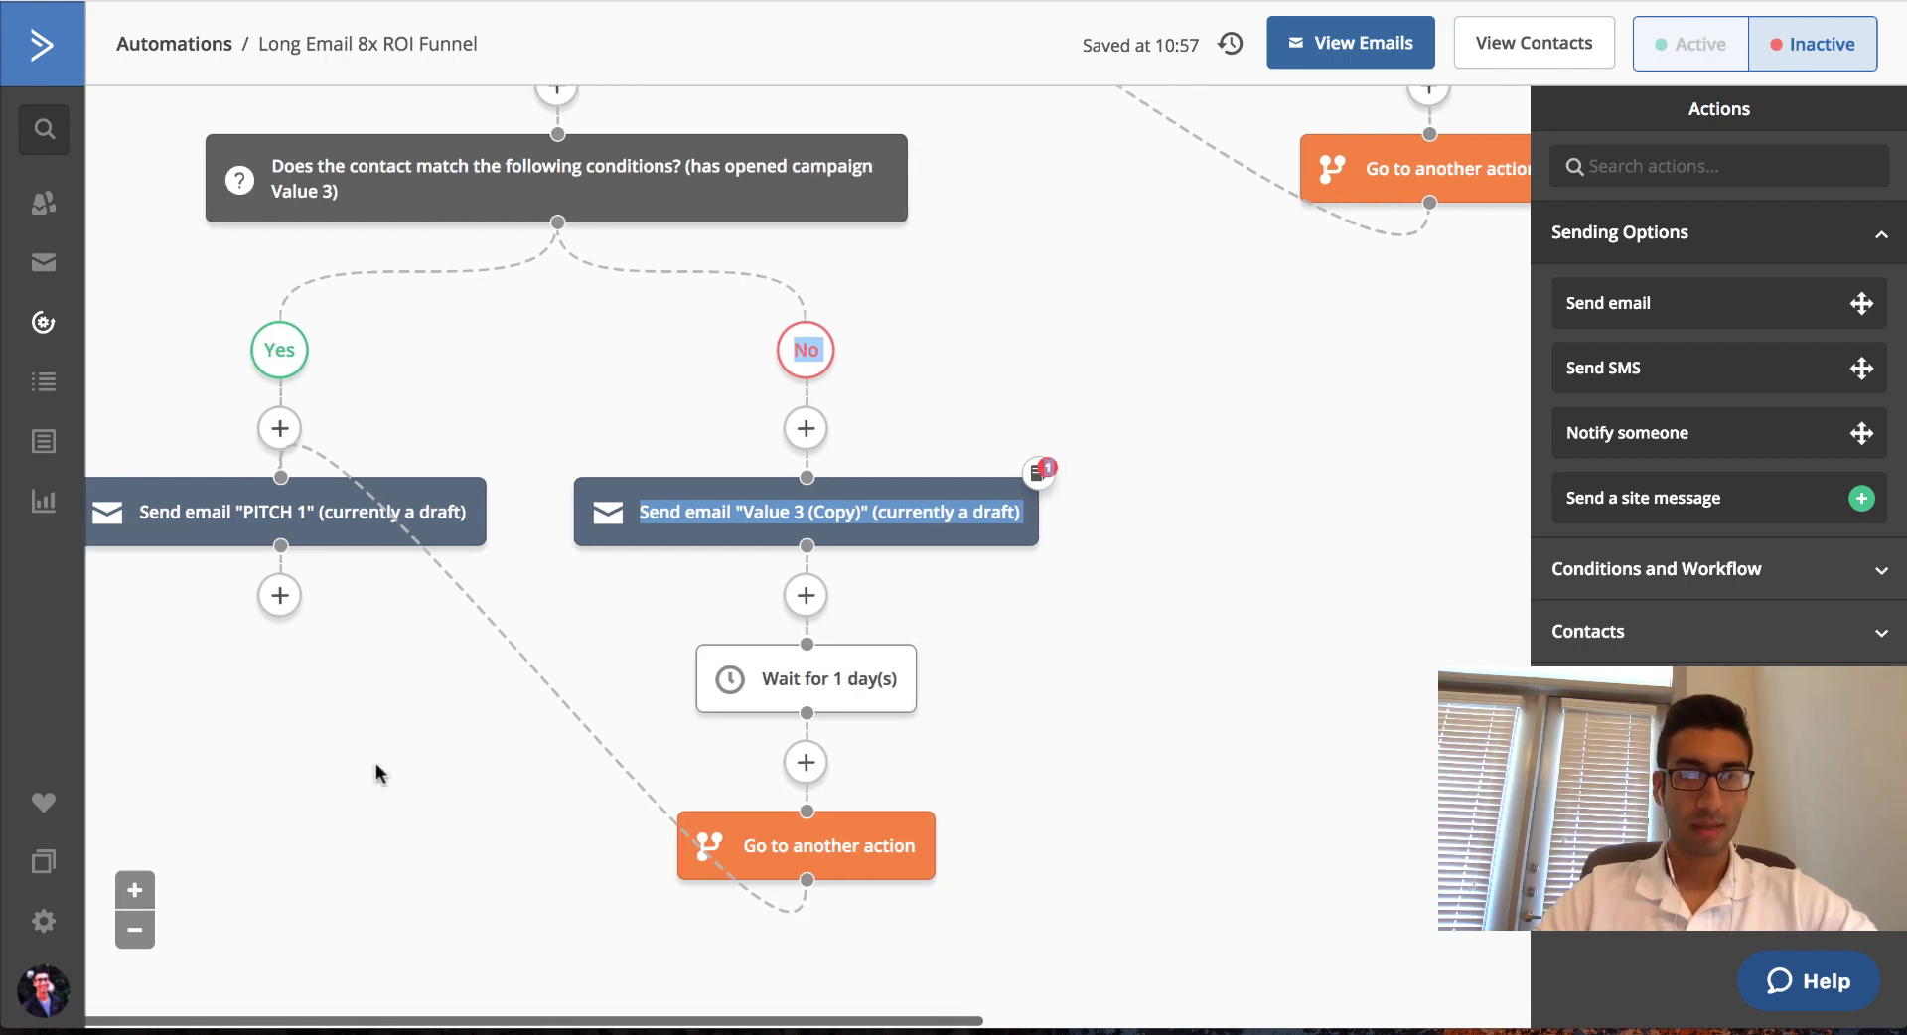
scroll(376, 763, left, 1)
scroll(376, 763, down, 3)
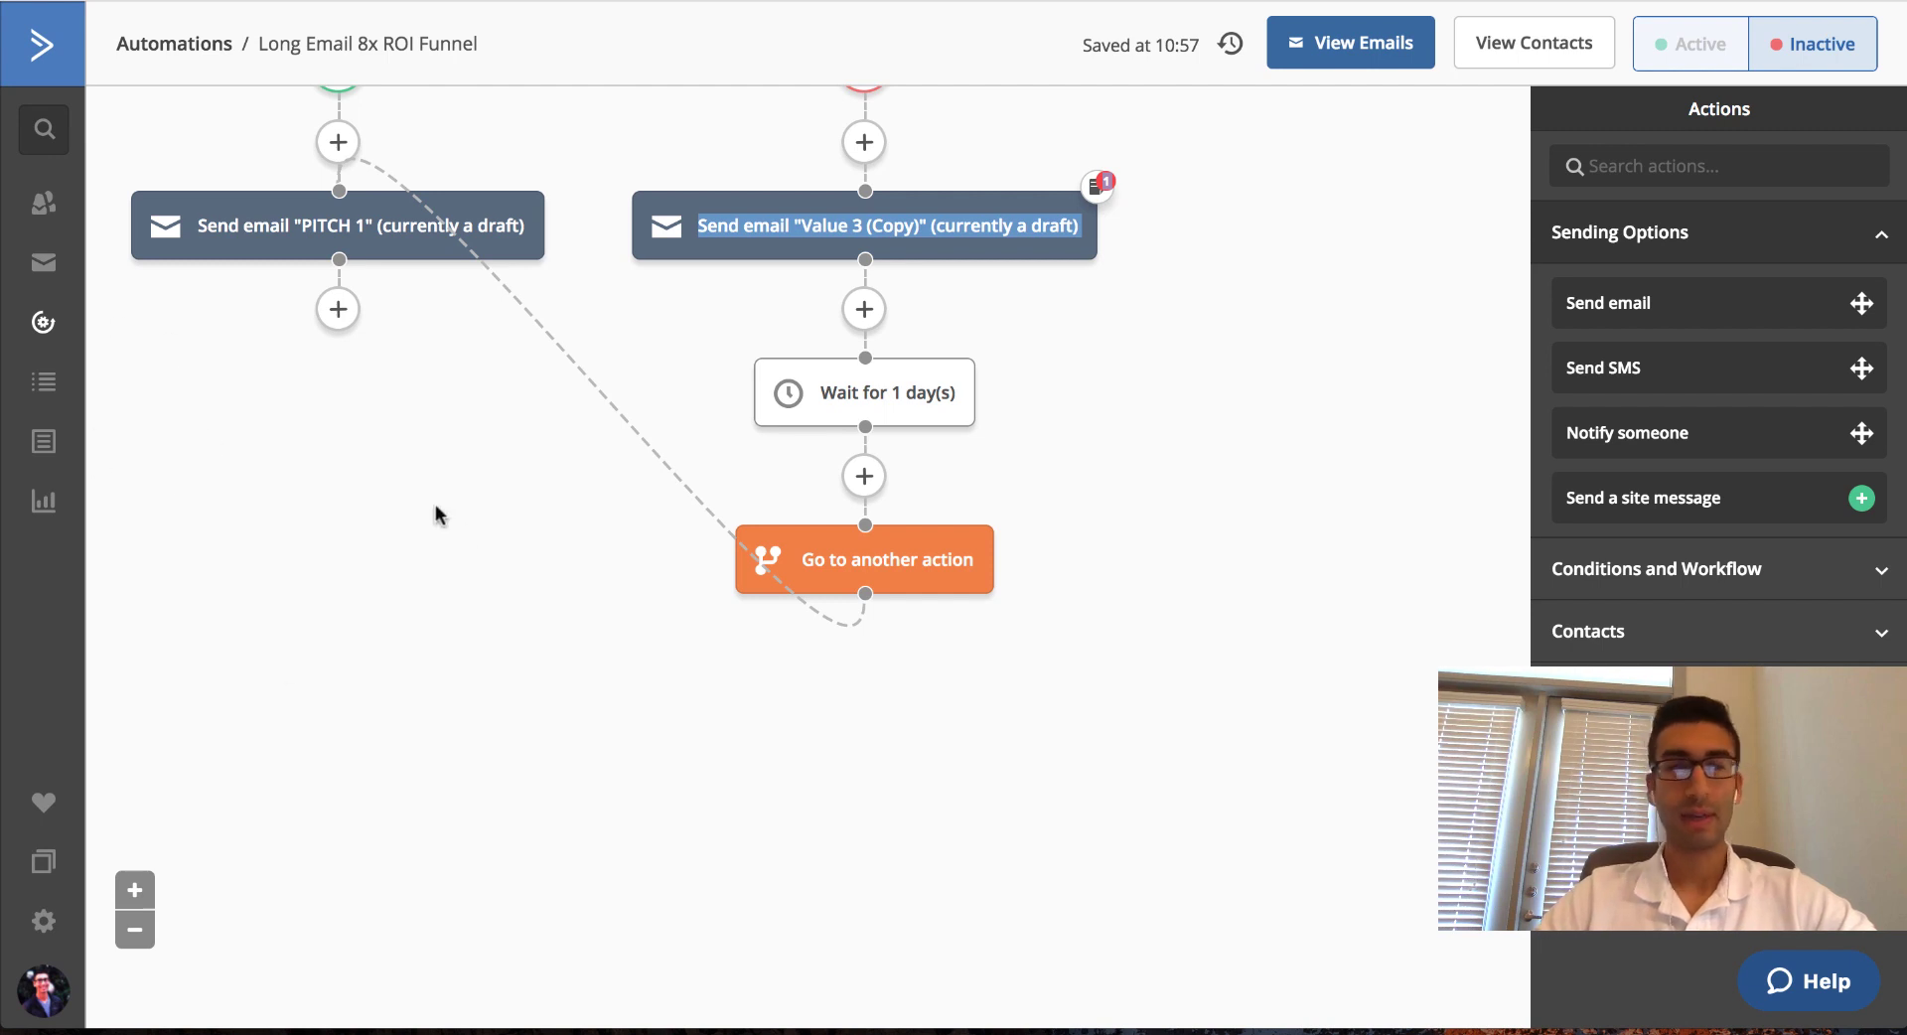
scroll(338, 596, up, 3)
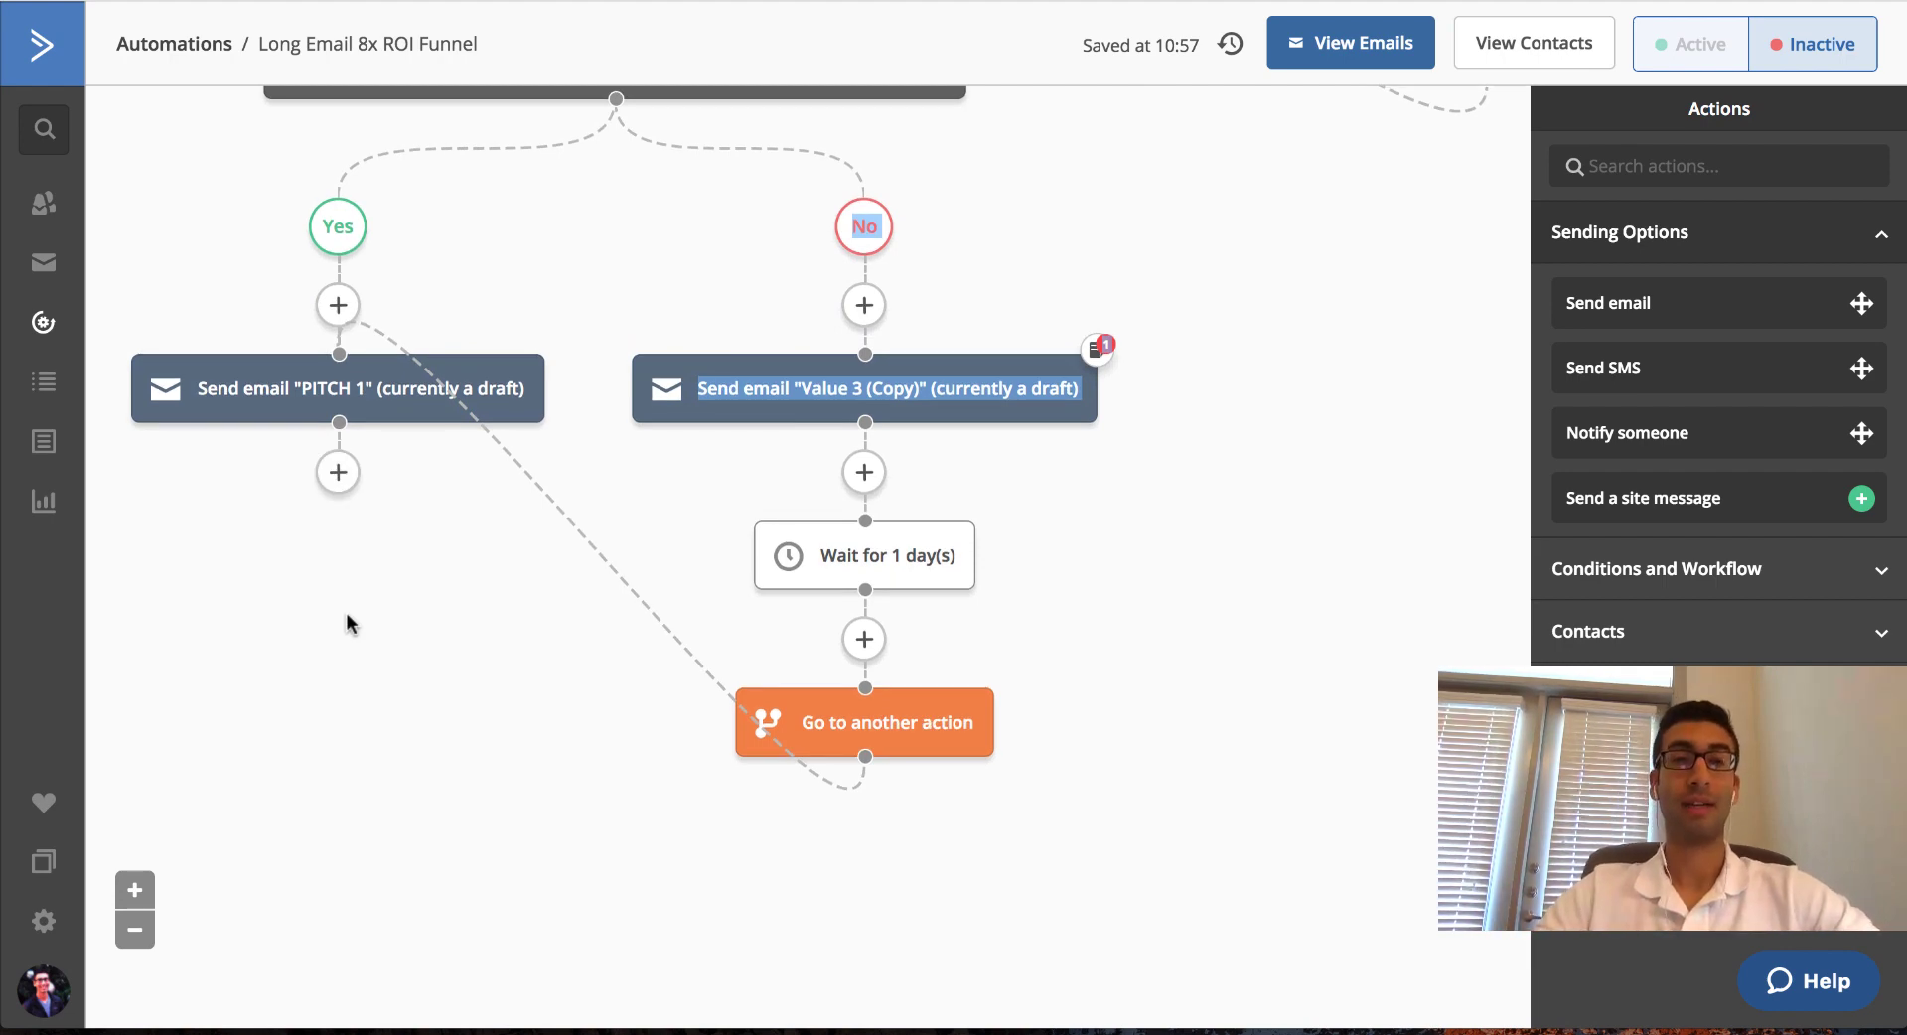
scroll(1446, 582, up, 14)
scroll(1446, 582, up, 2)
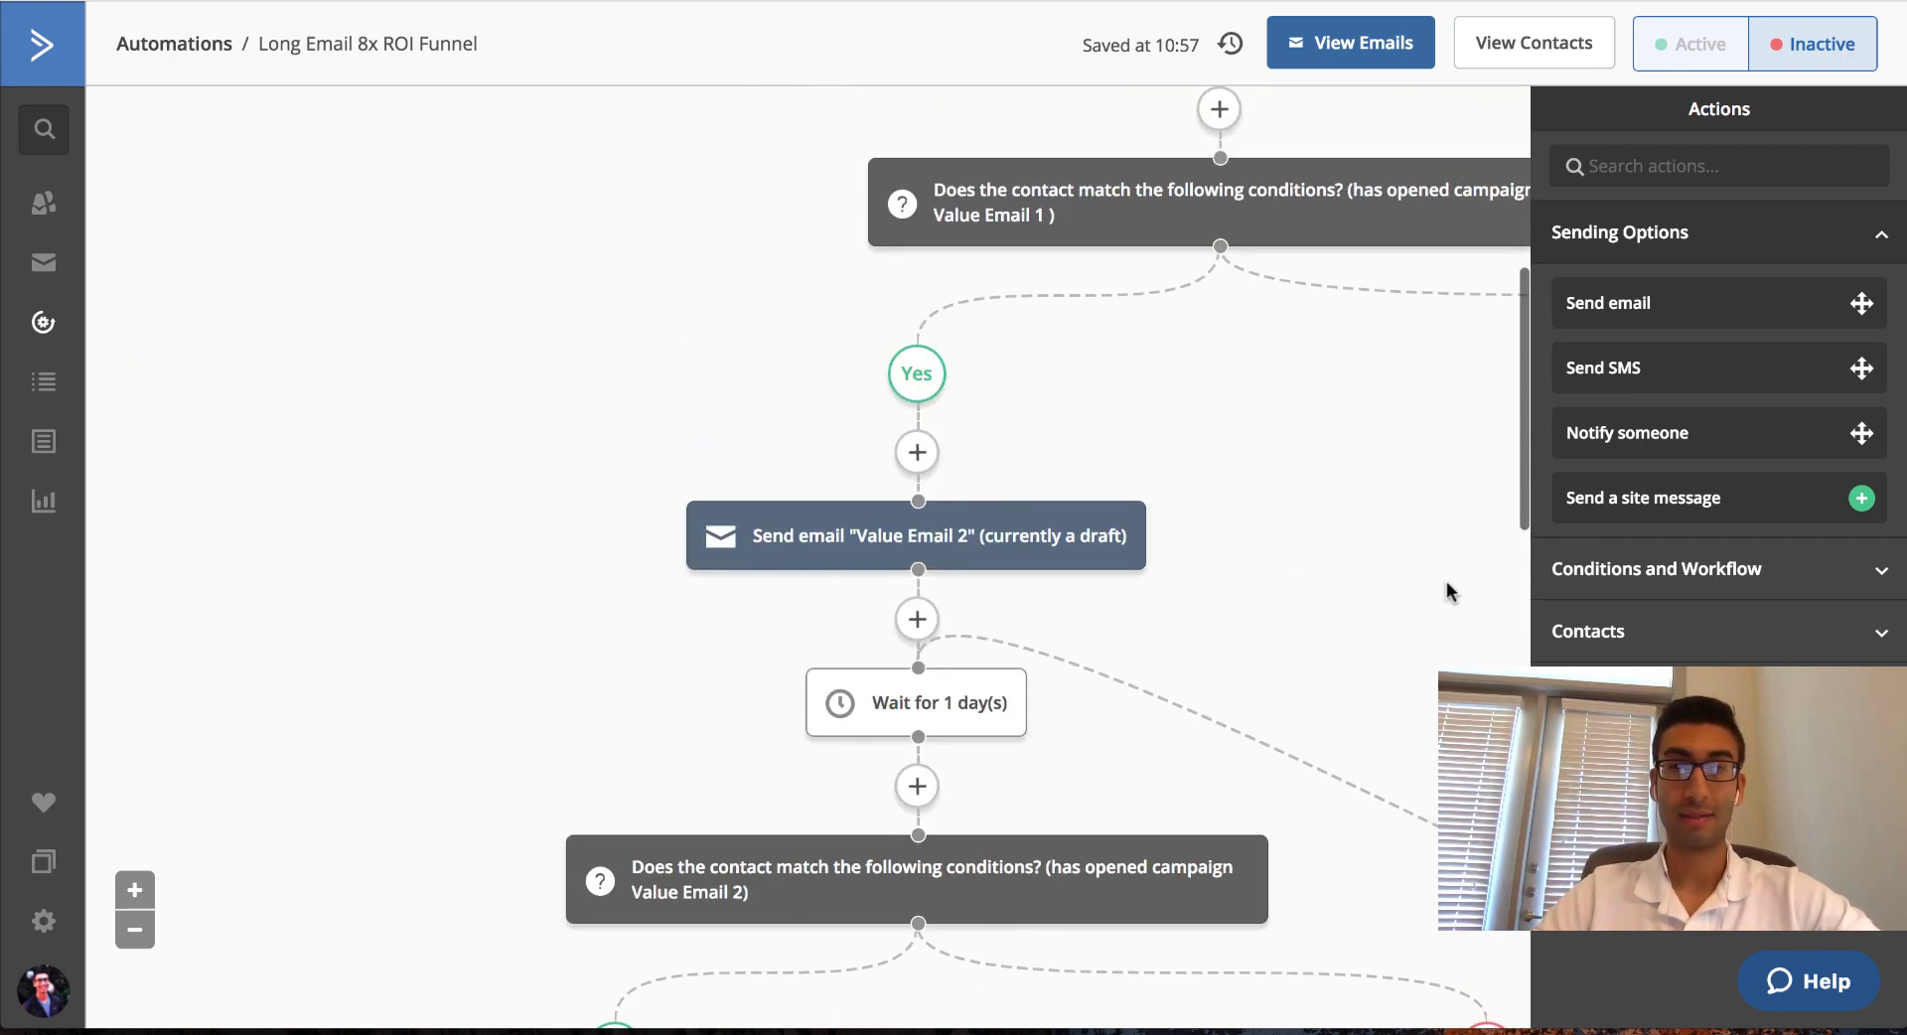
Review the automation from the "Value Email 2" branch down to the "PITCH 1" and "Value 3 (Copy)" branches.
scroll(1446, 586, down, 17)
scroll(1281, 587, up, 2)
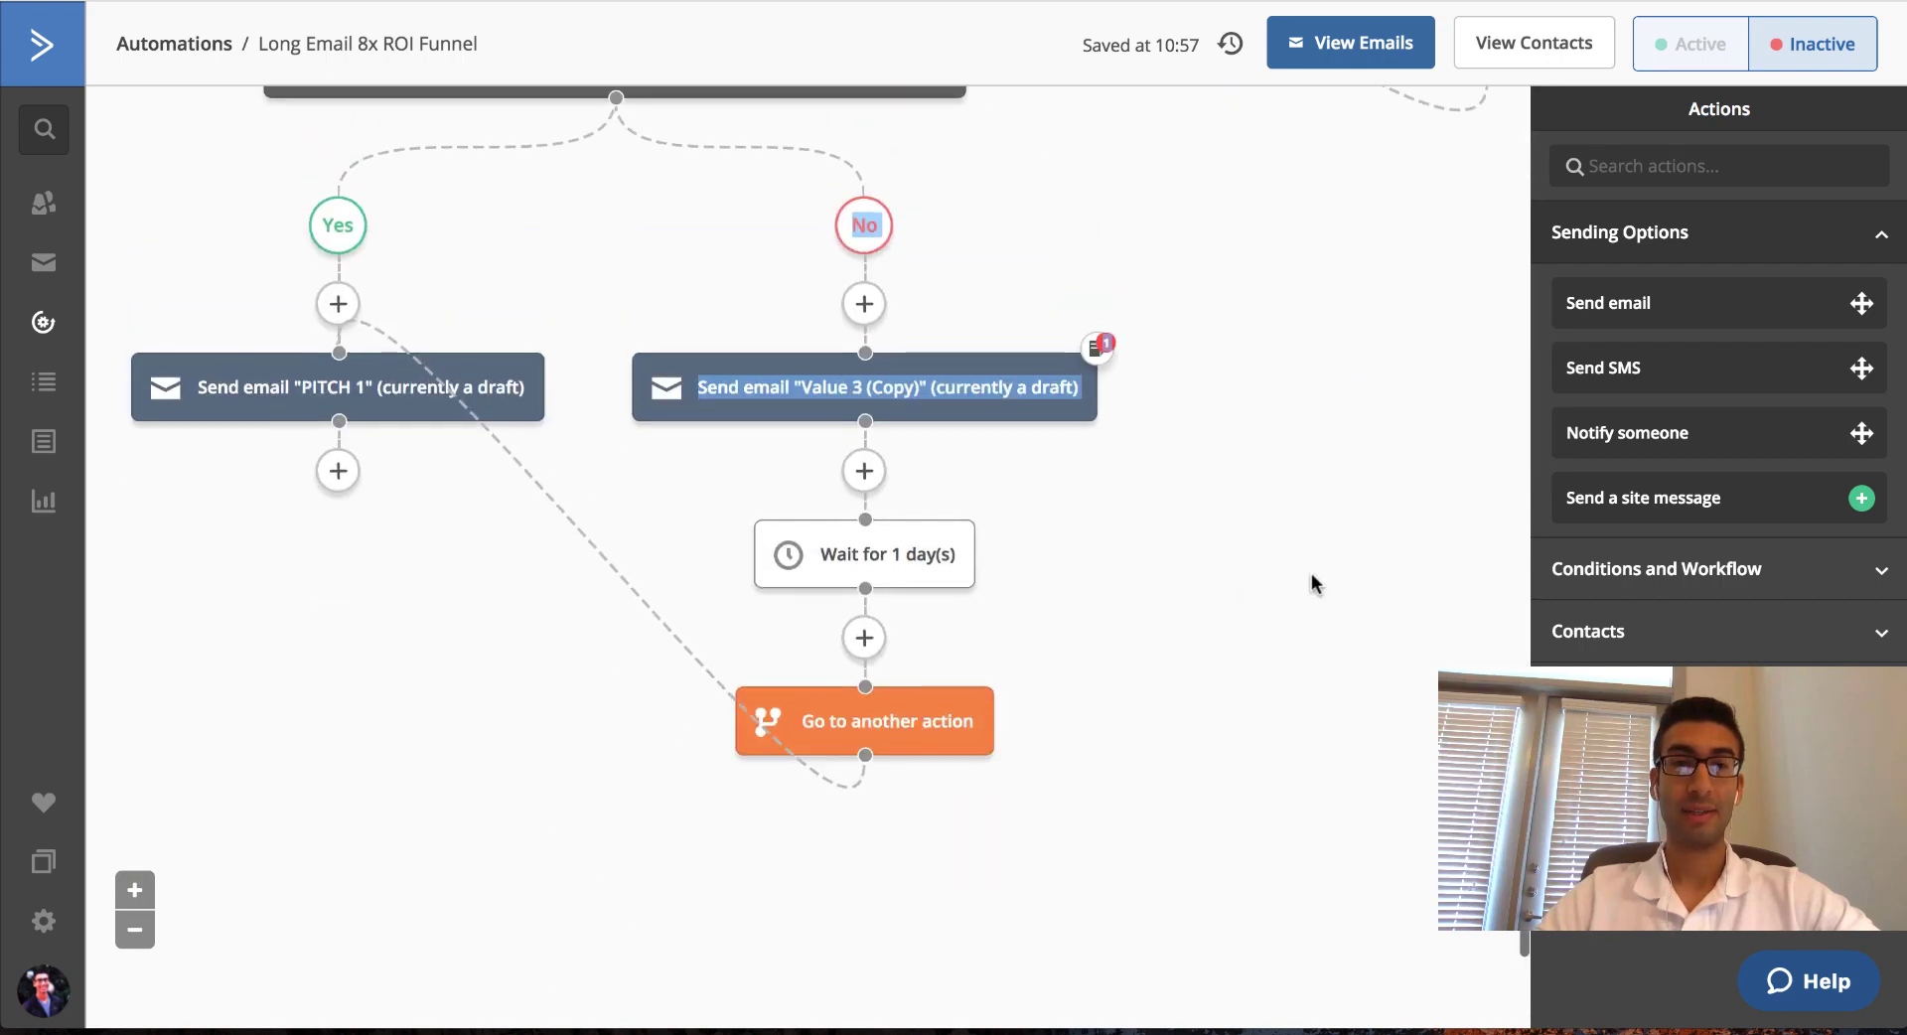
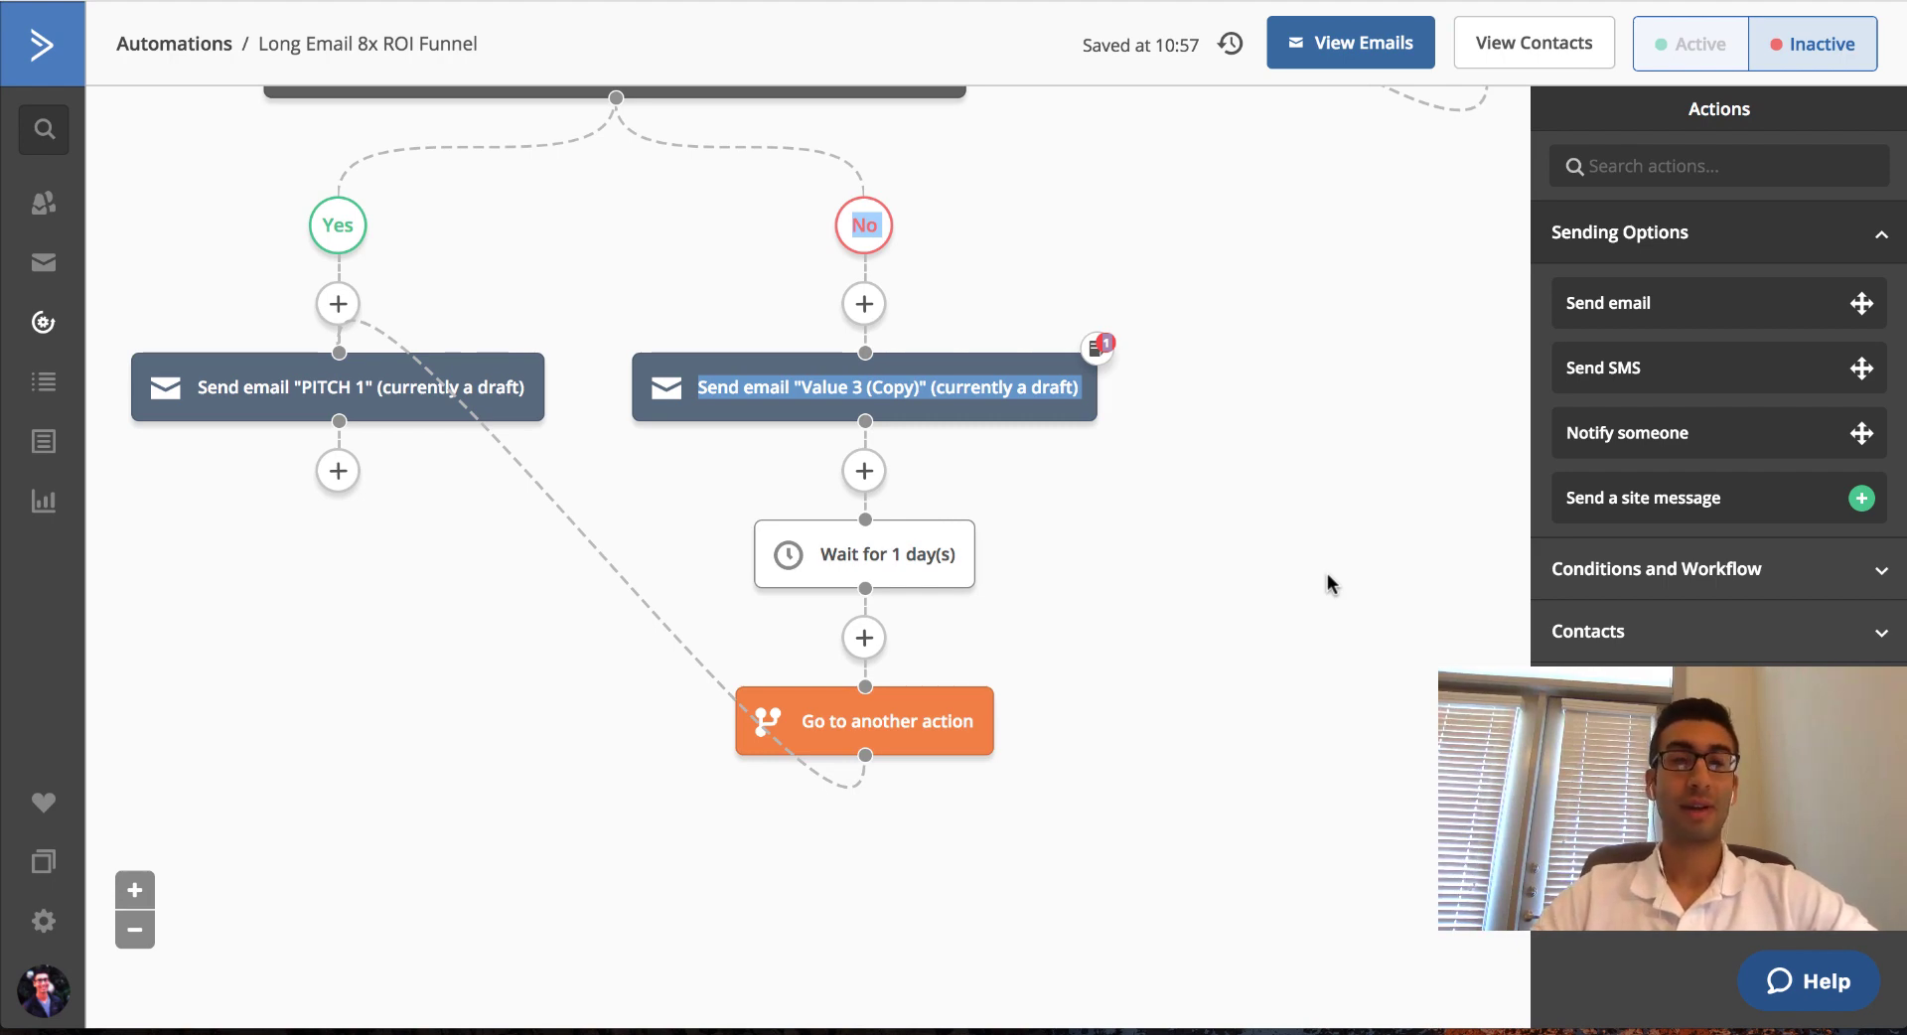
scroll(1098, 604, up, 5)
scroll(1054, 574, up, 7)
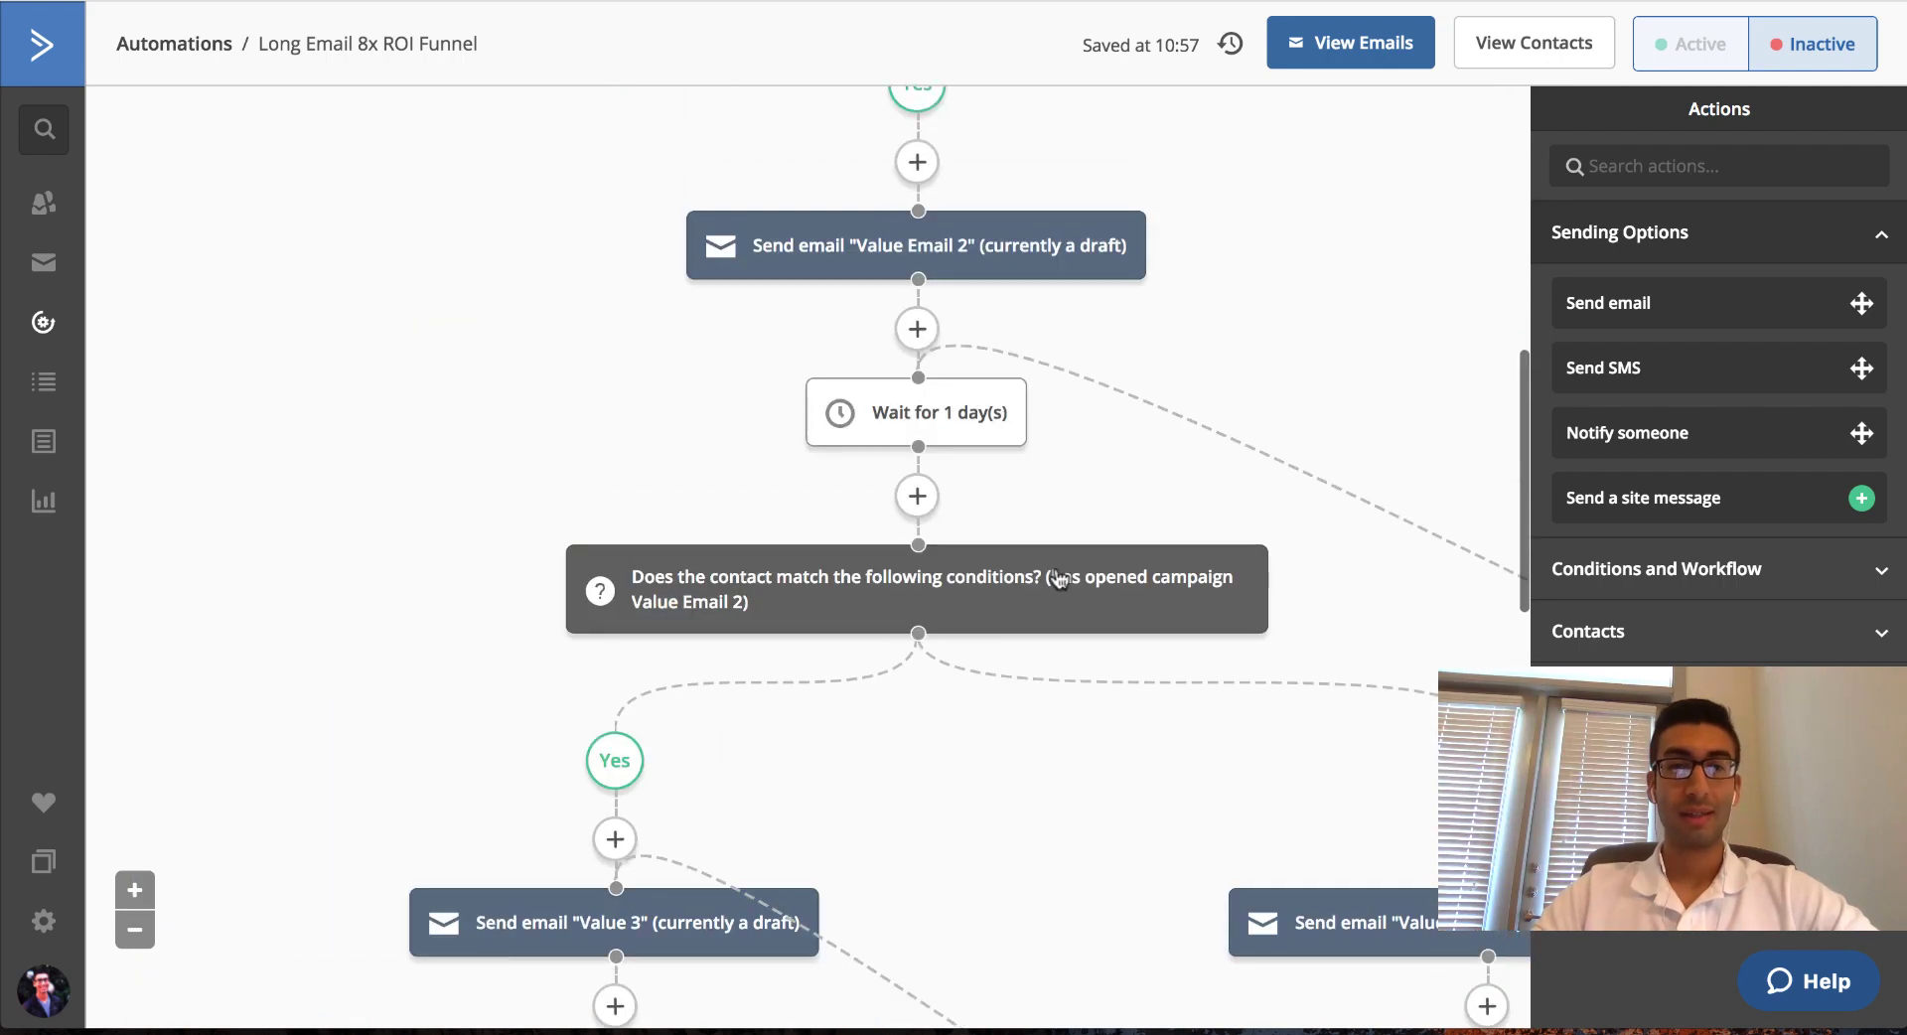
scroll(1055, 574, down, 9)
scroll(1034, 854, down, 3)
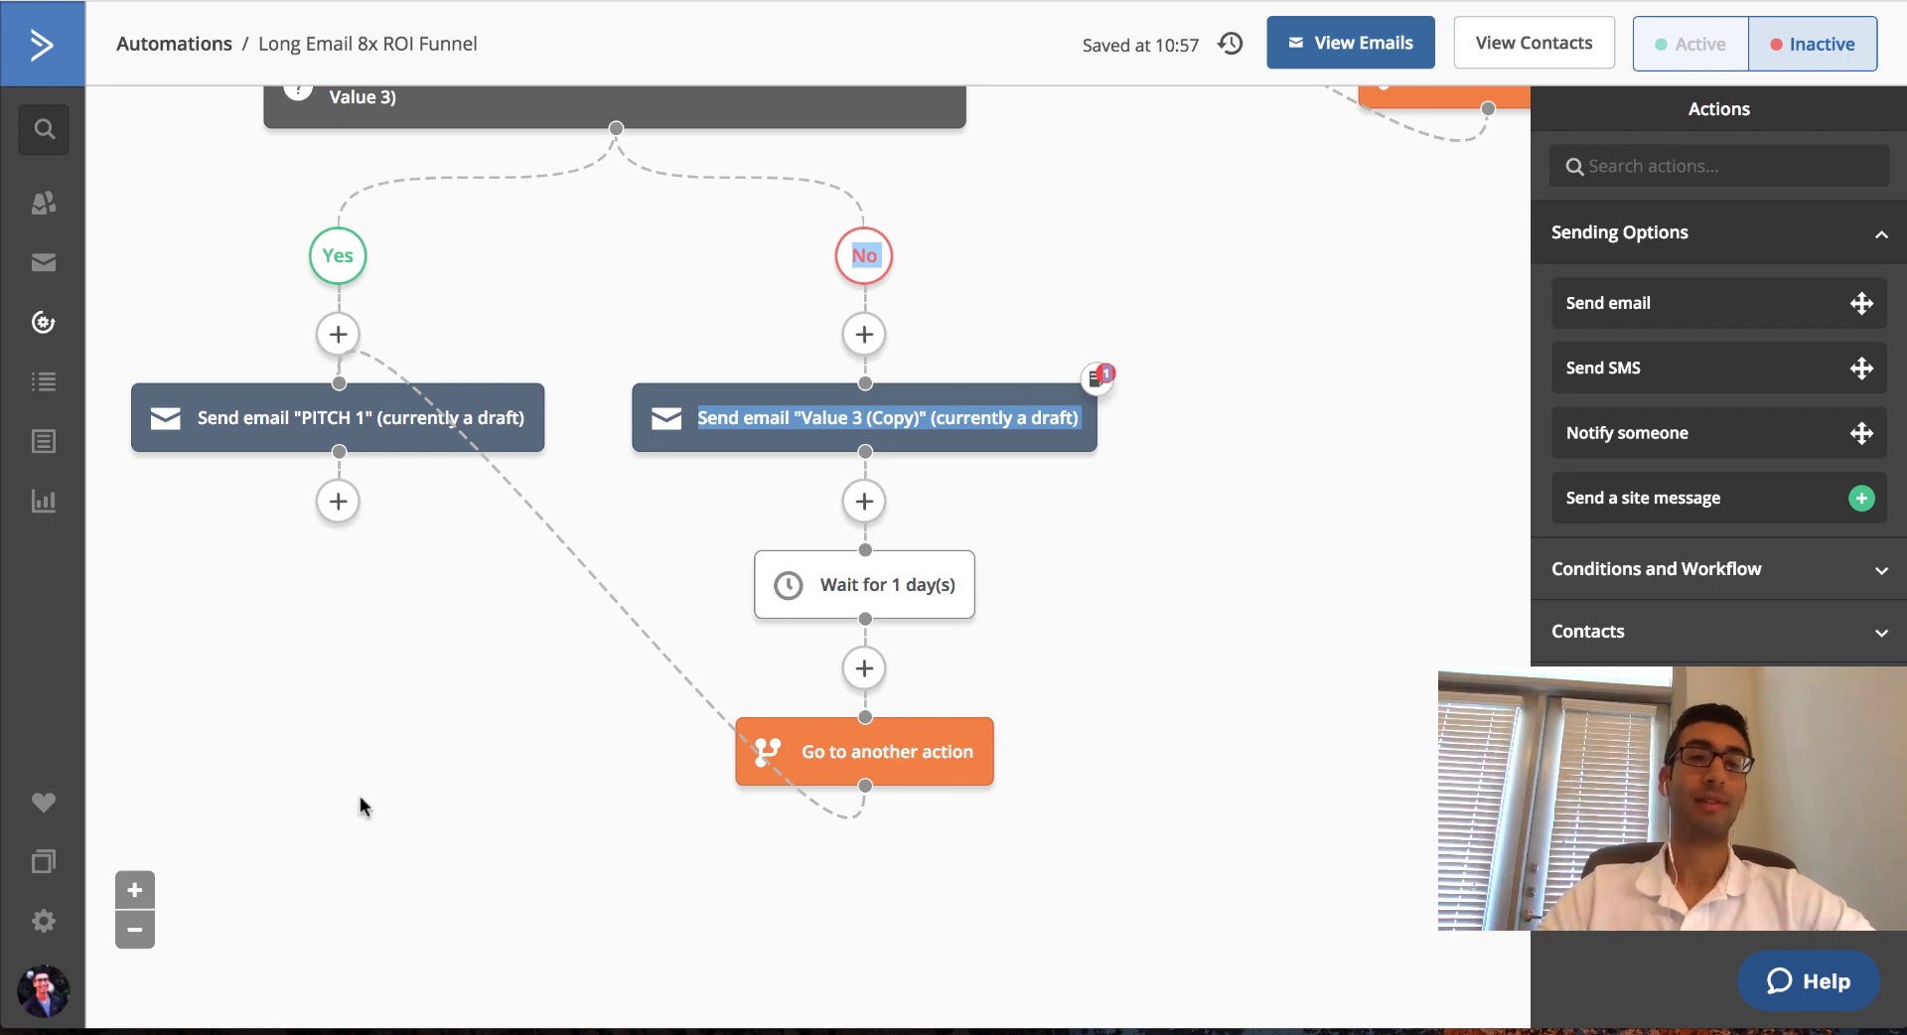
scroll(546, 586, up, 3)
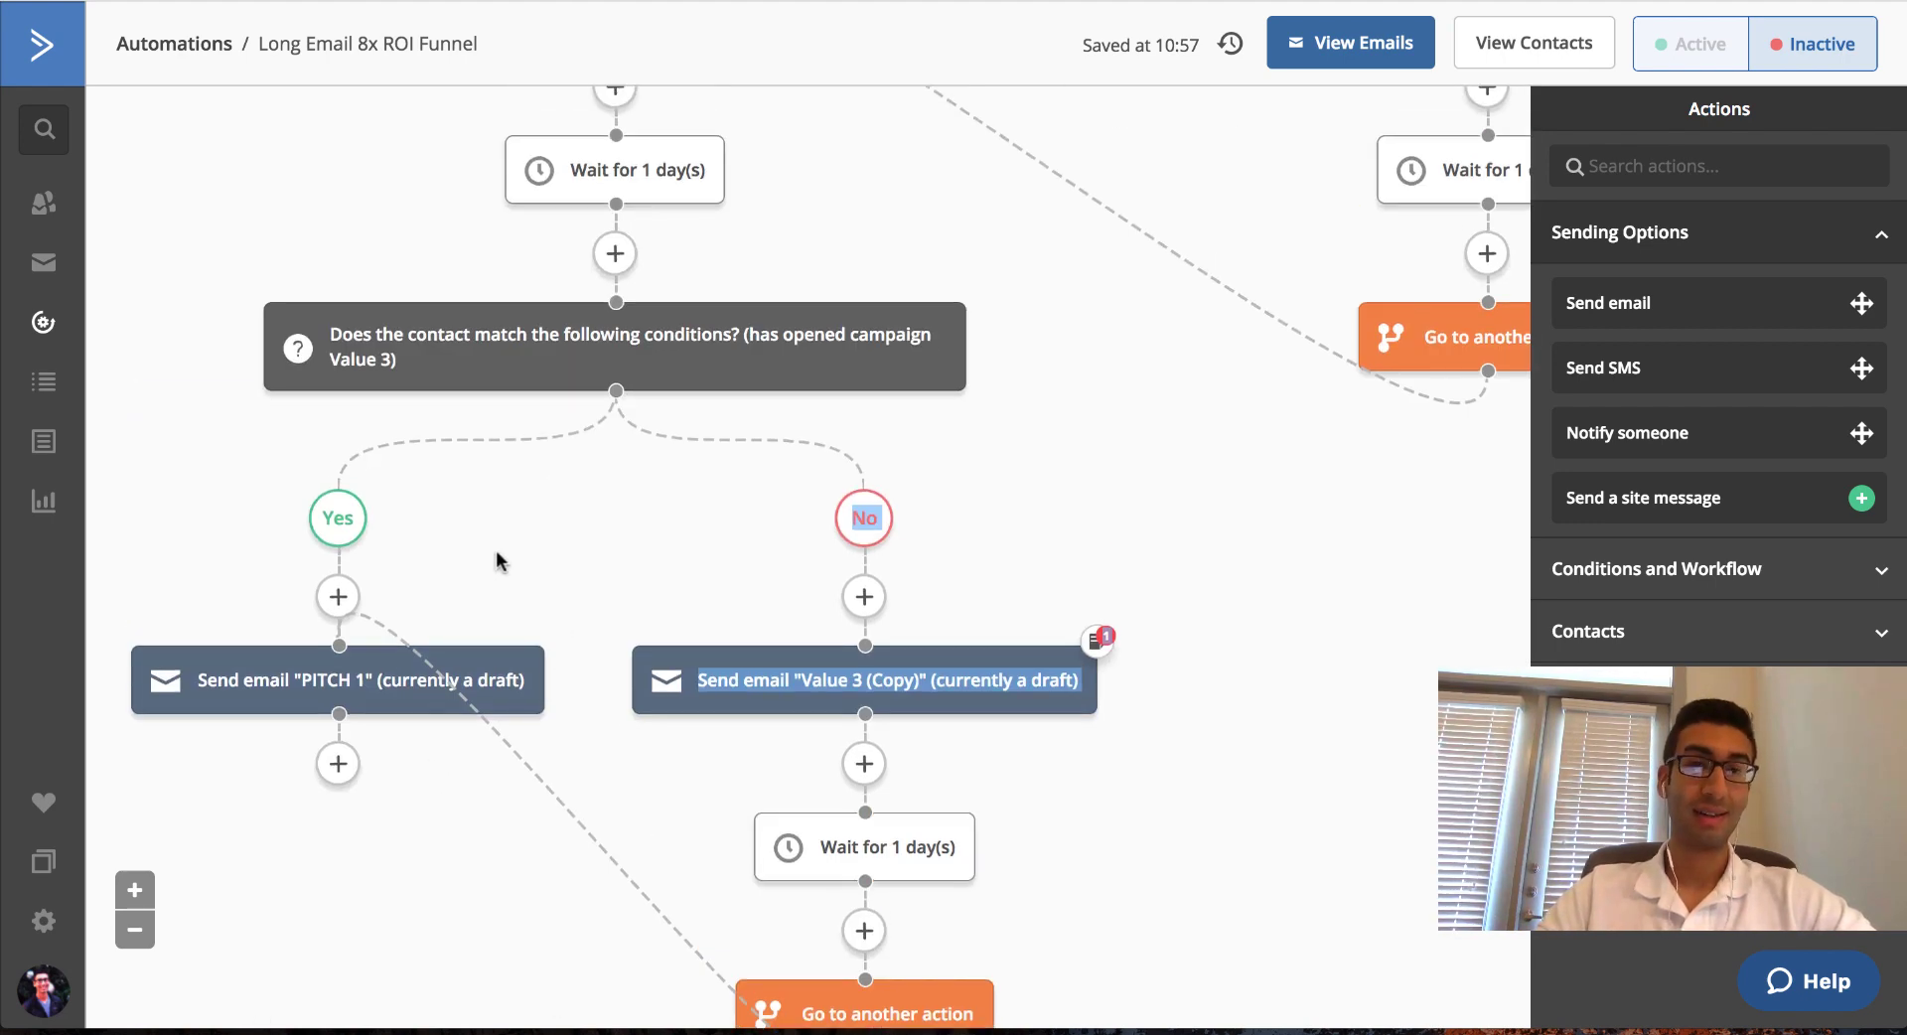
scroll(951, 316, up, 6)
scroll(1039, 277, down, 10)
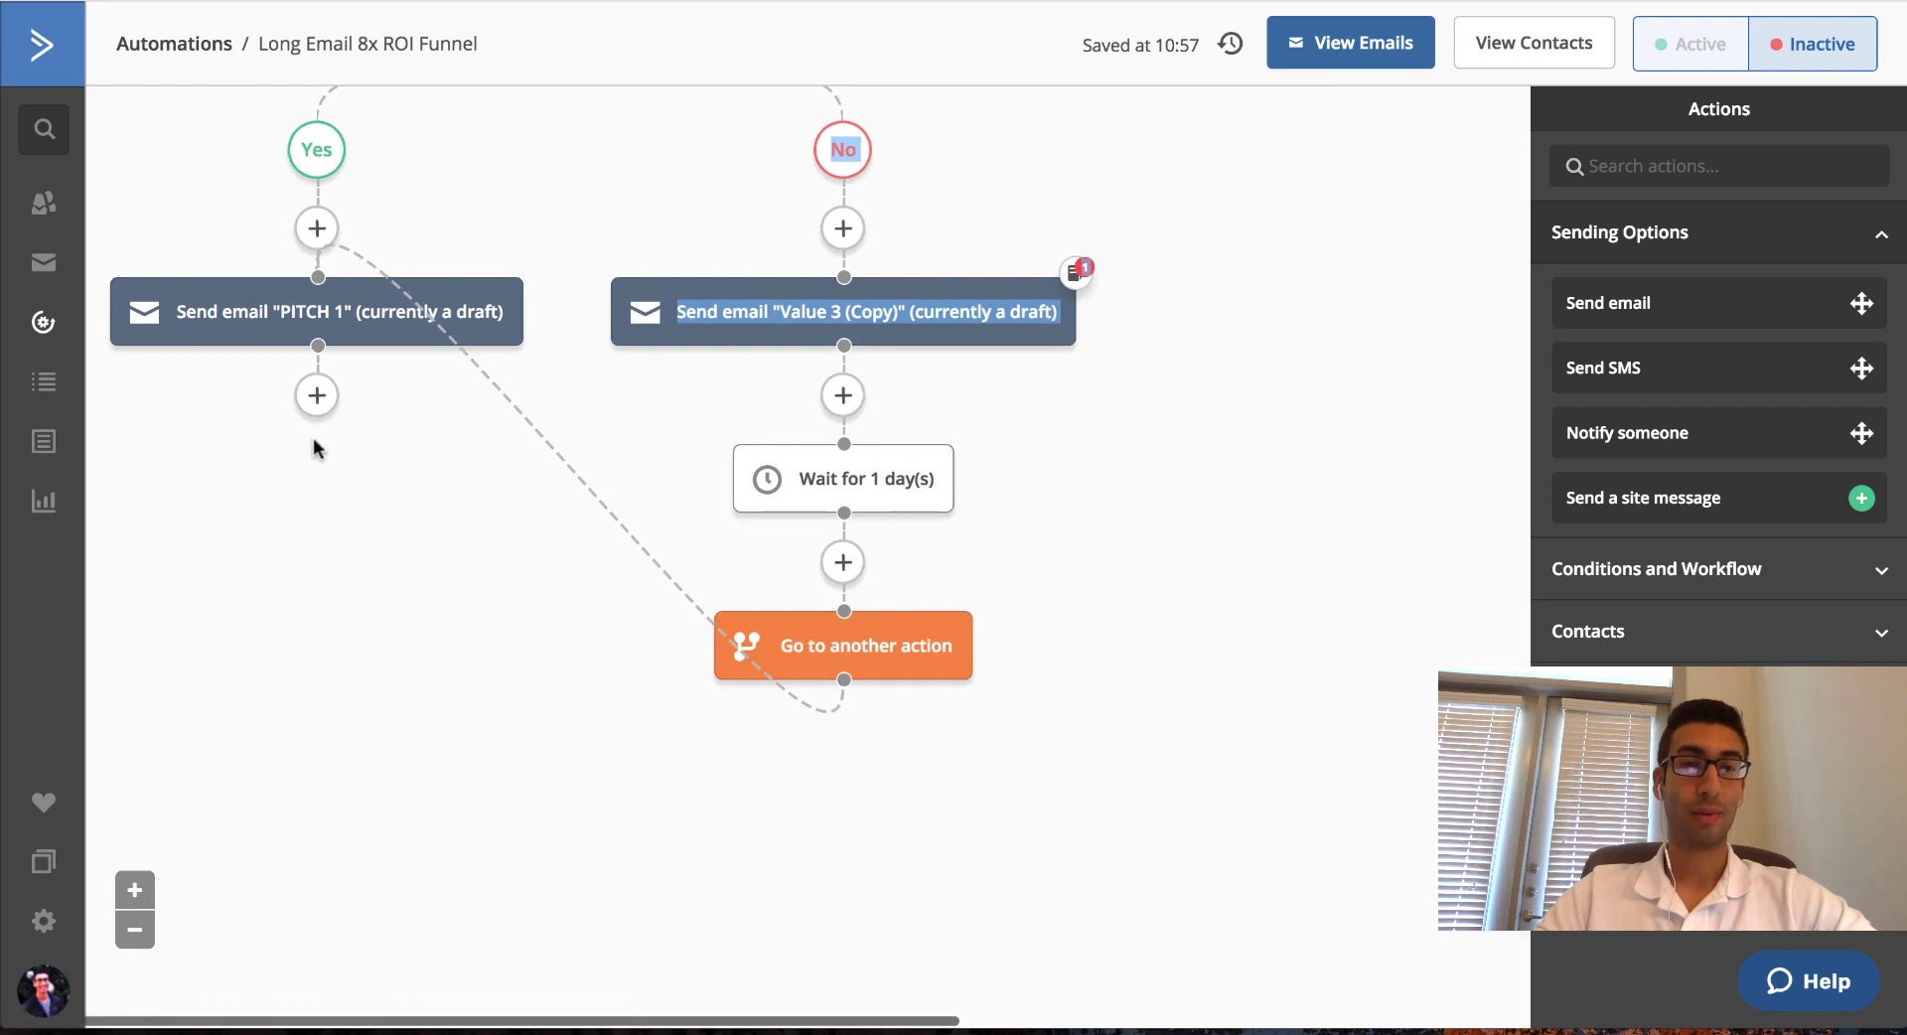
Add a wait of 1 day below the "PITCH 1" send email action in the Yes branch.
scroll(500, 557, up, 3)
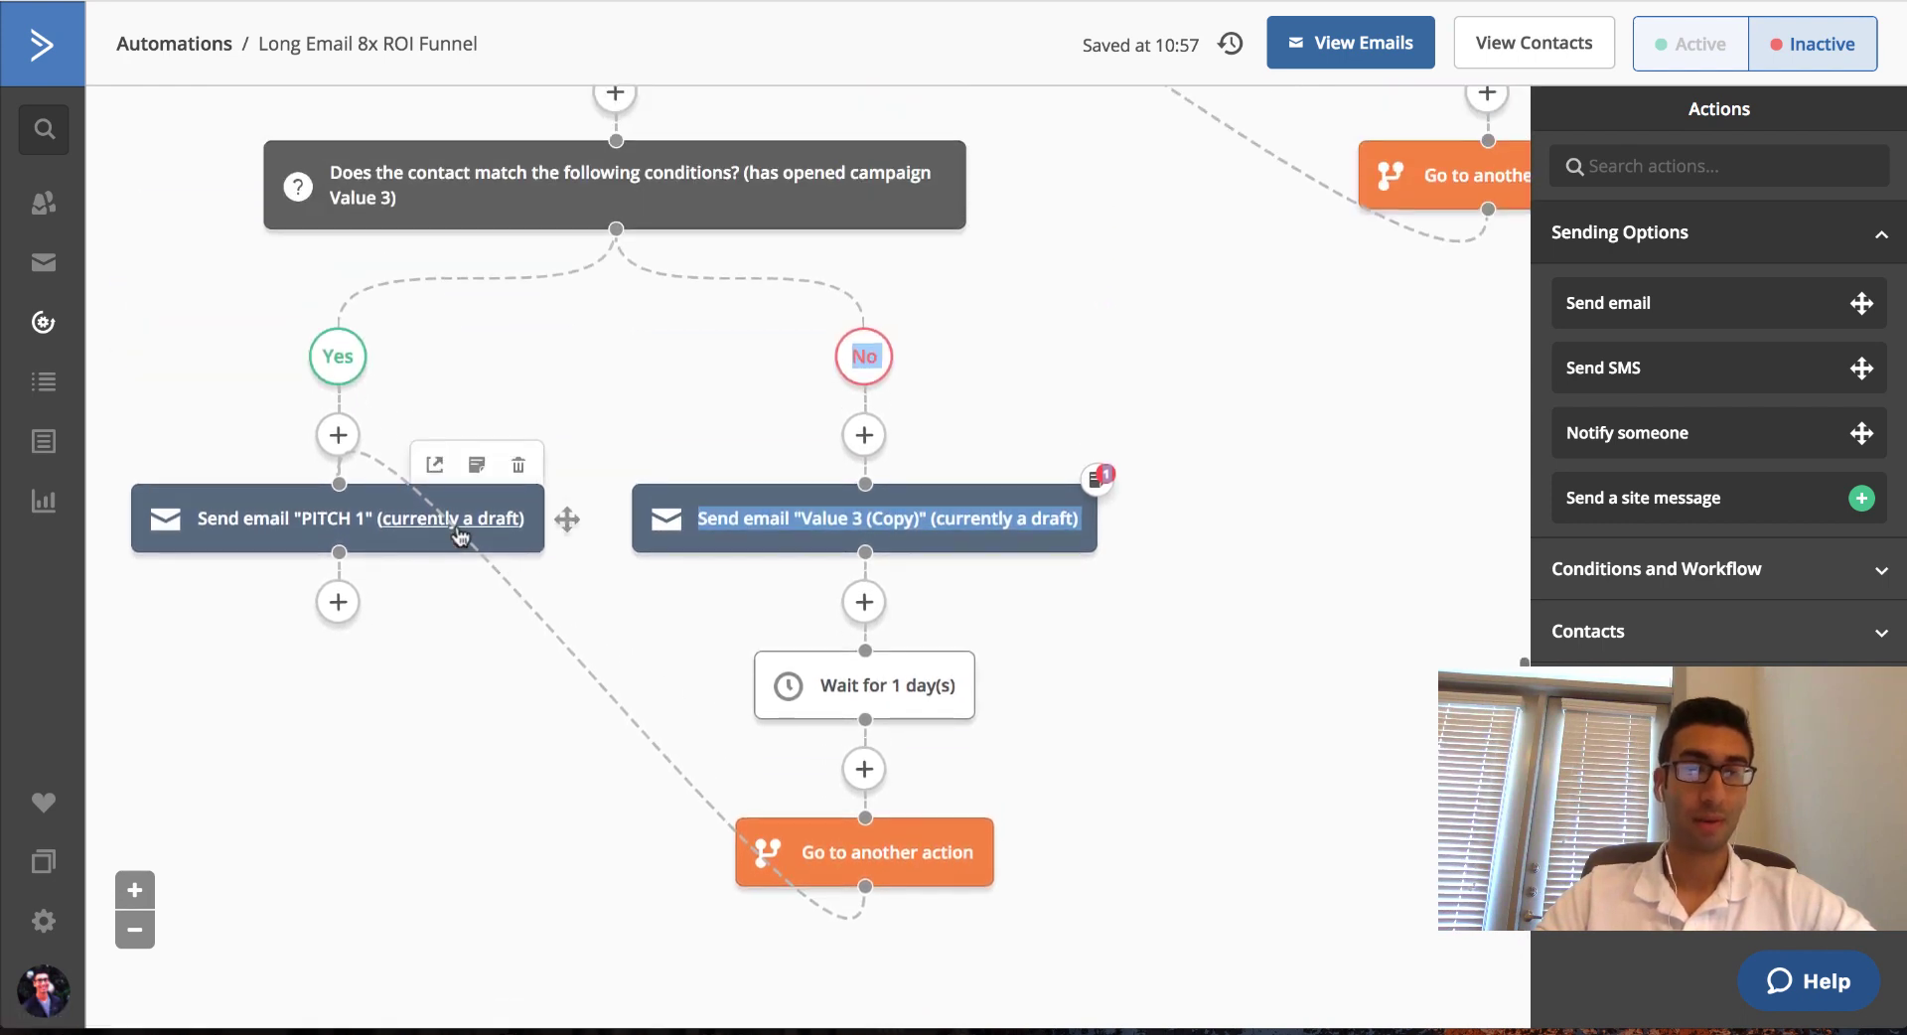
click(338, 604)
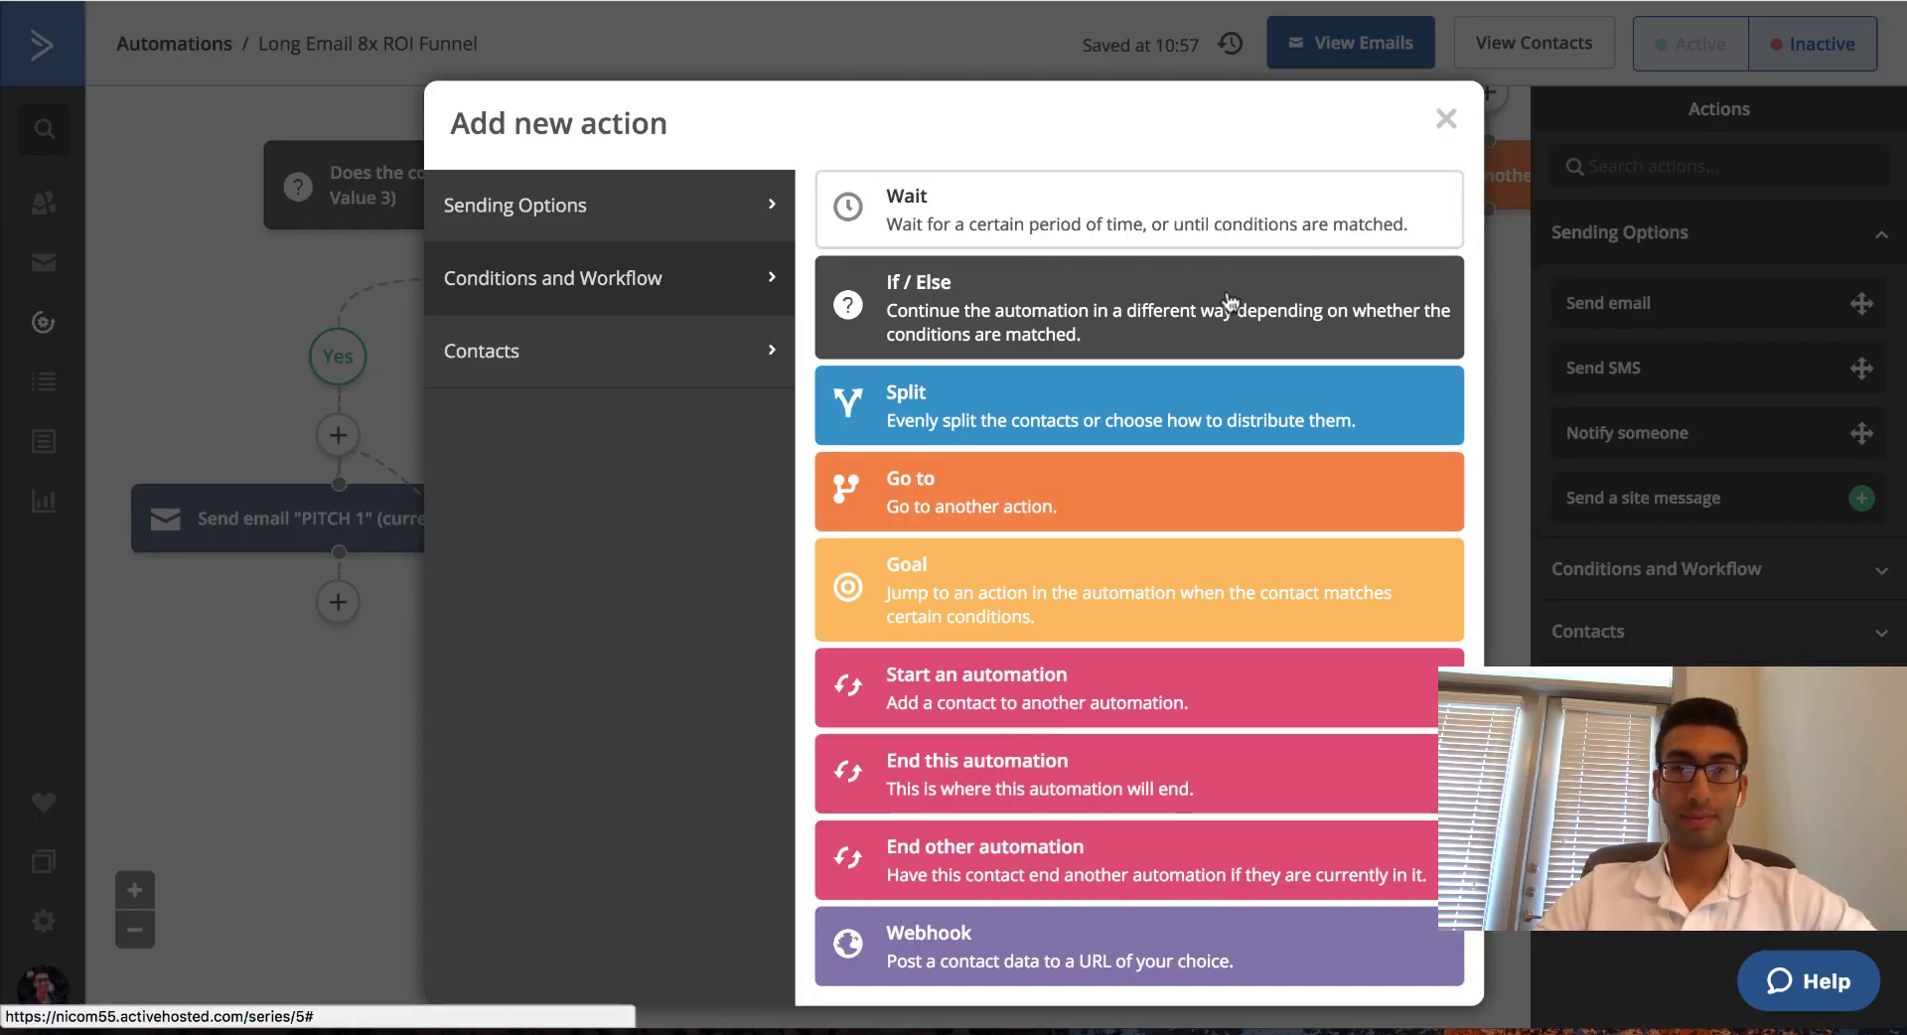
click(1256, 212)
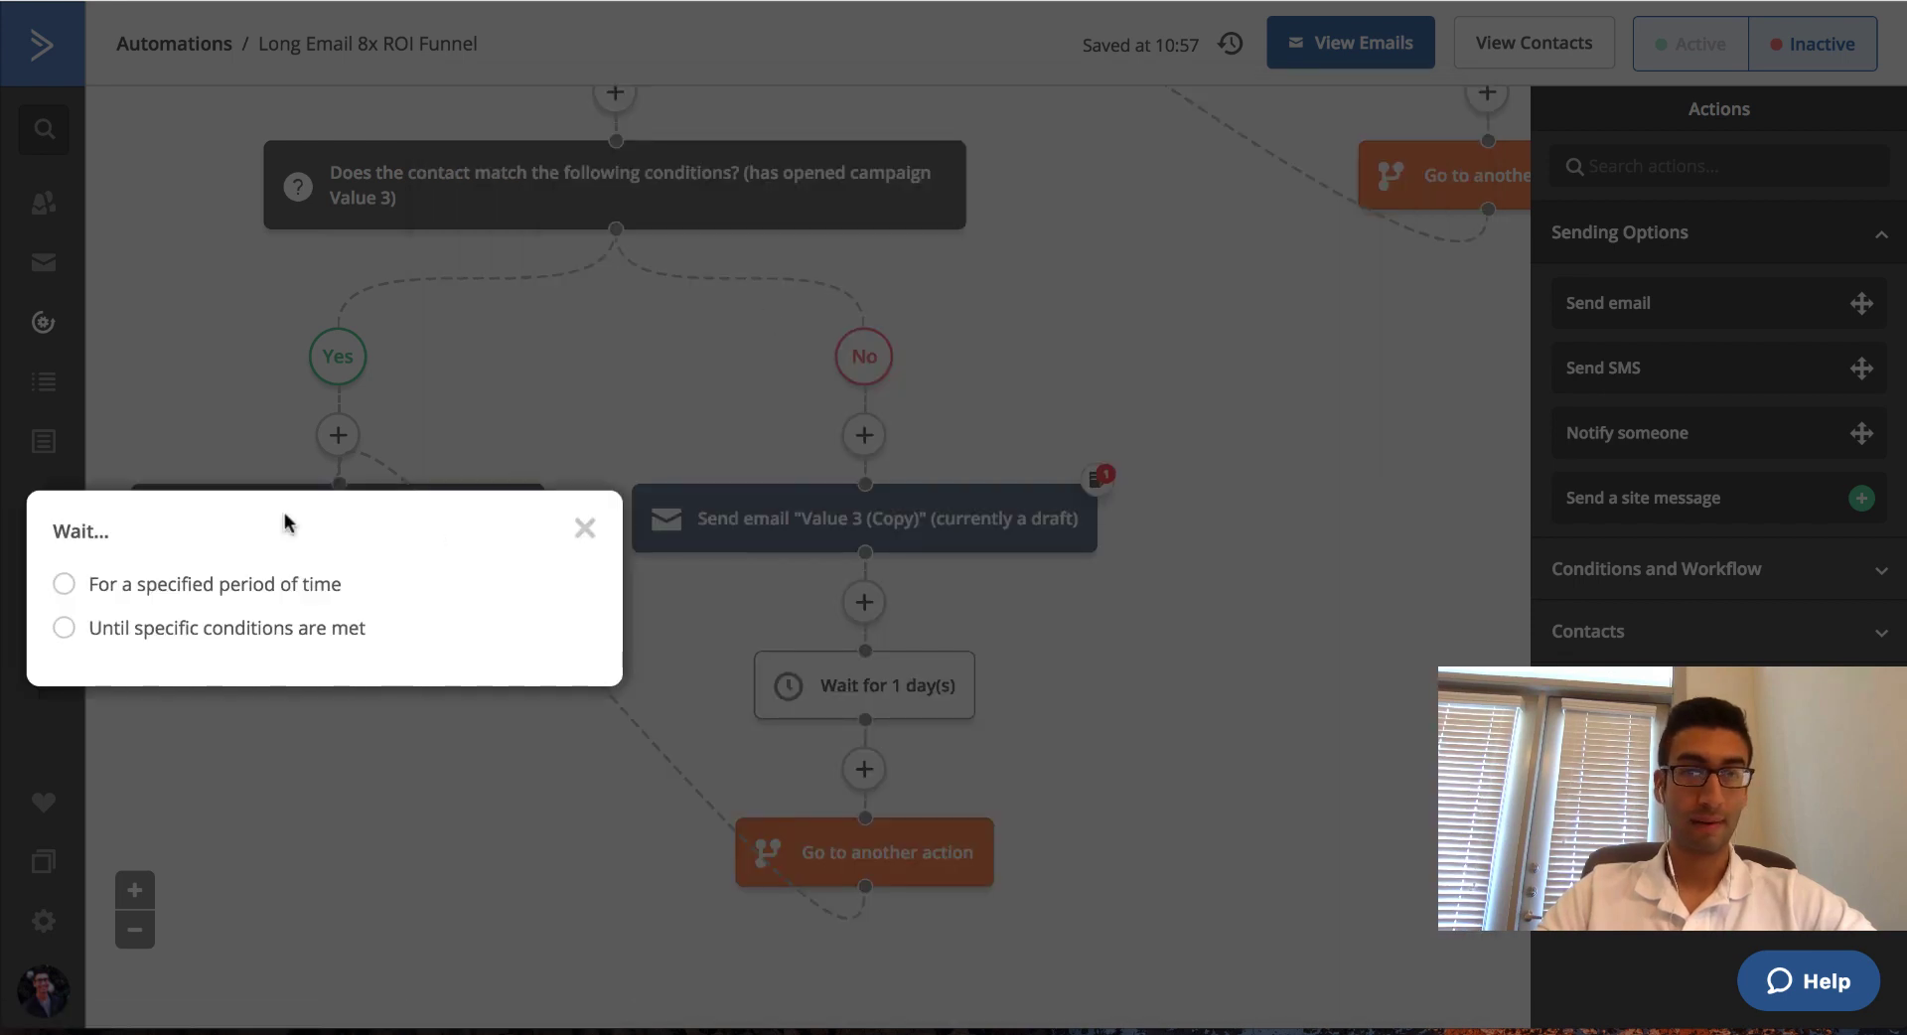
click(66, 584)
click(499, 664)
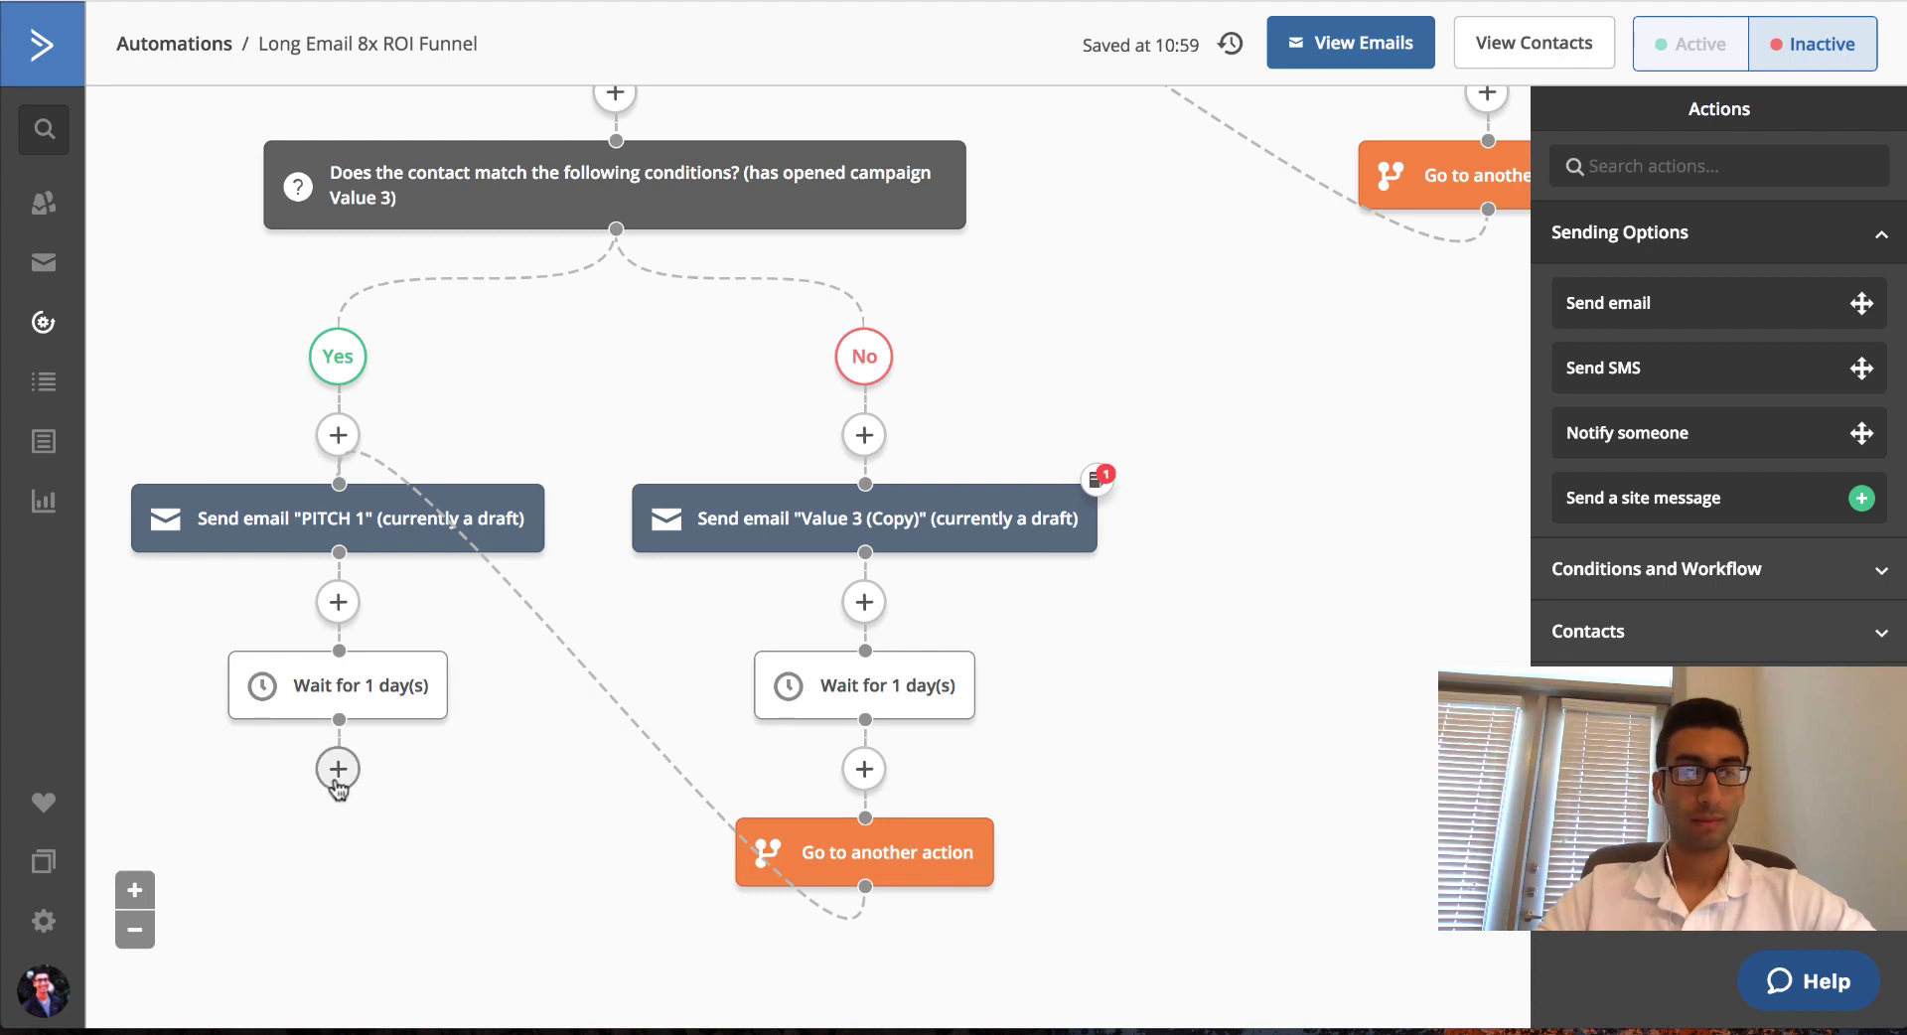
Add an If/Else condition below the "PITCH 1" wait that checks whether the contact has clicked any link in campaign PITCH 1.
click(336, 775)
click(1054, 310)
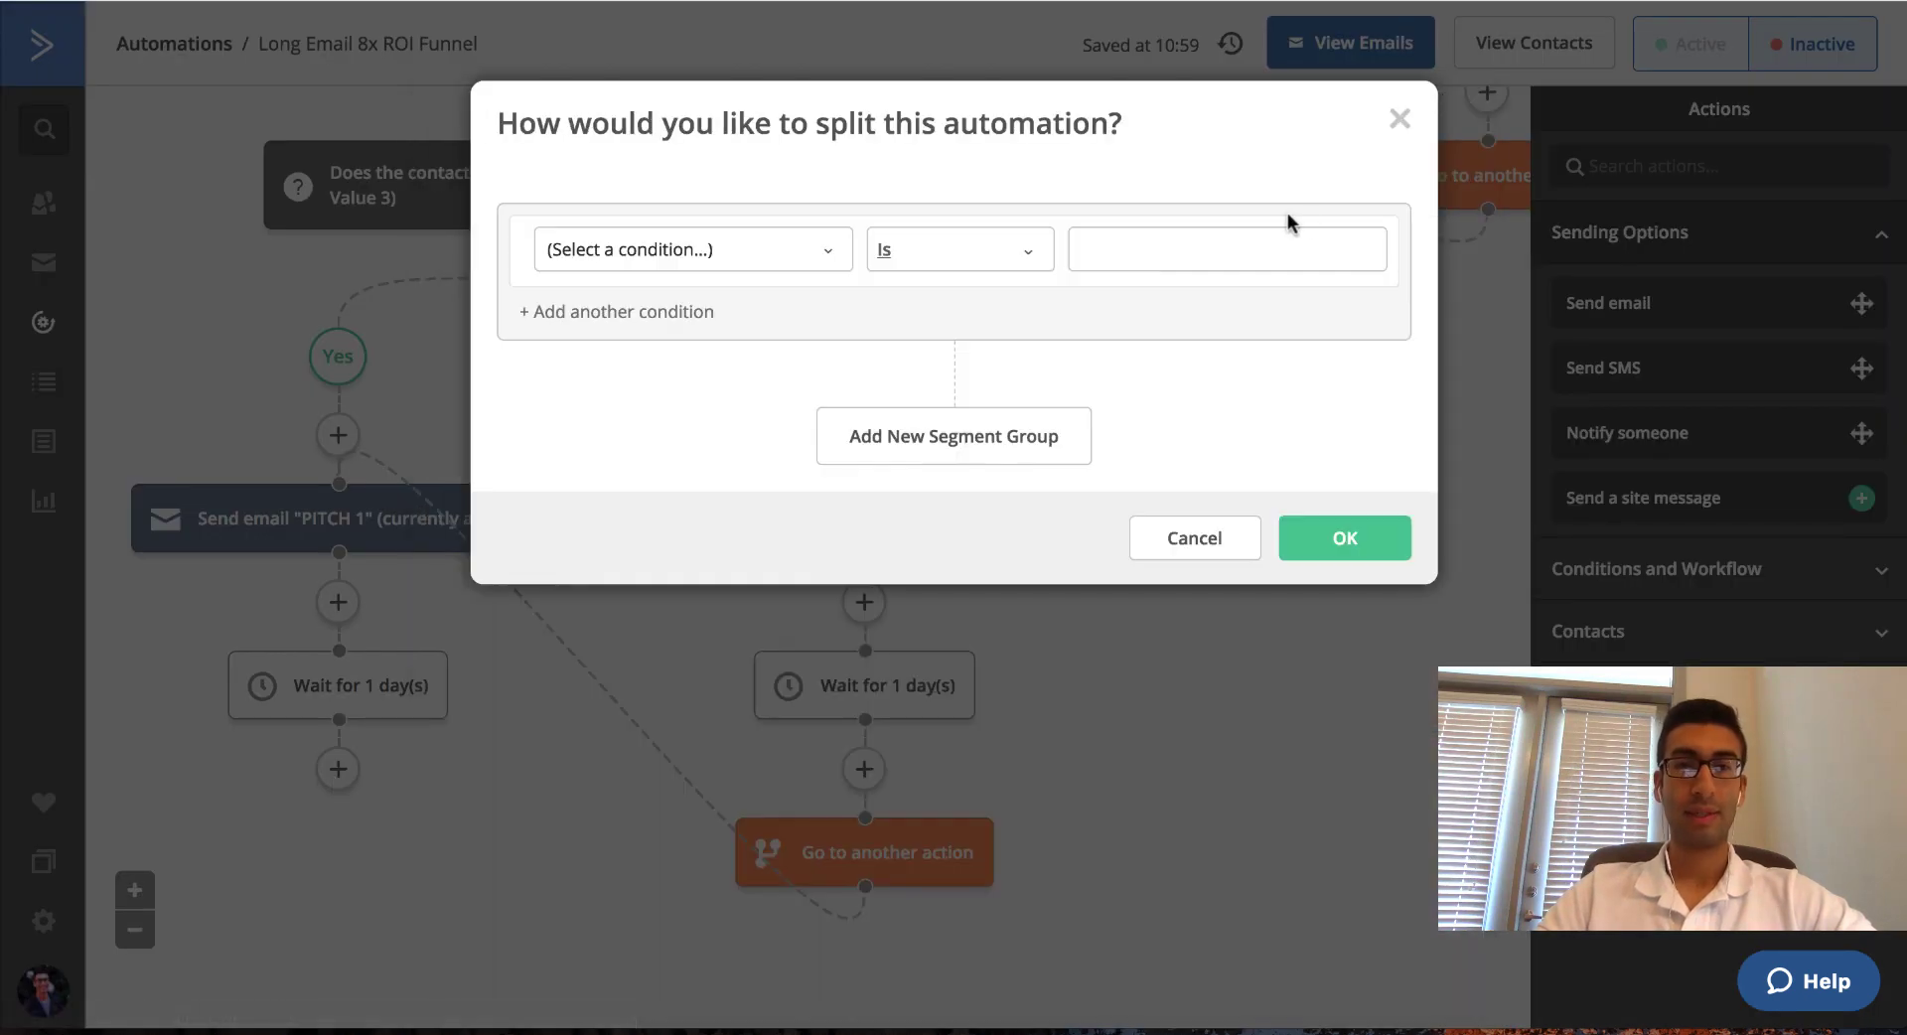
click(685, 250)
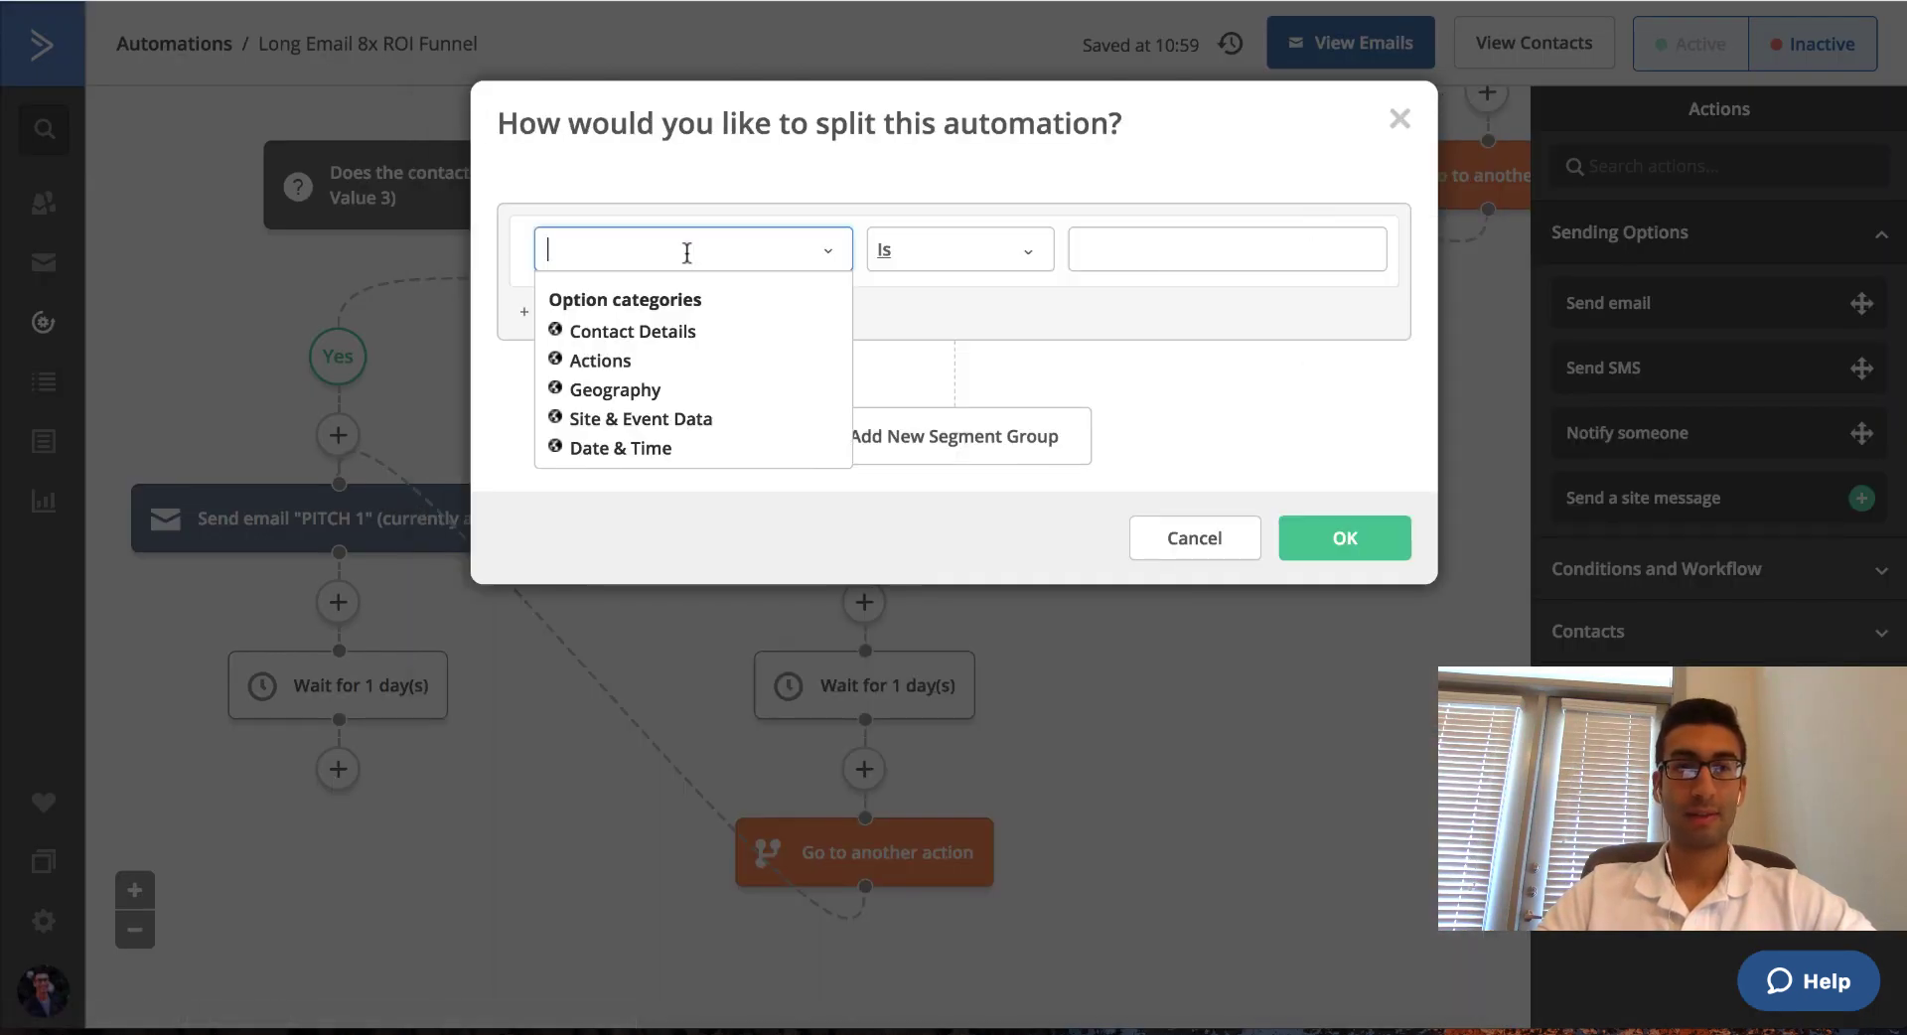
click(601, 362)
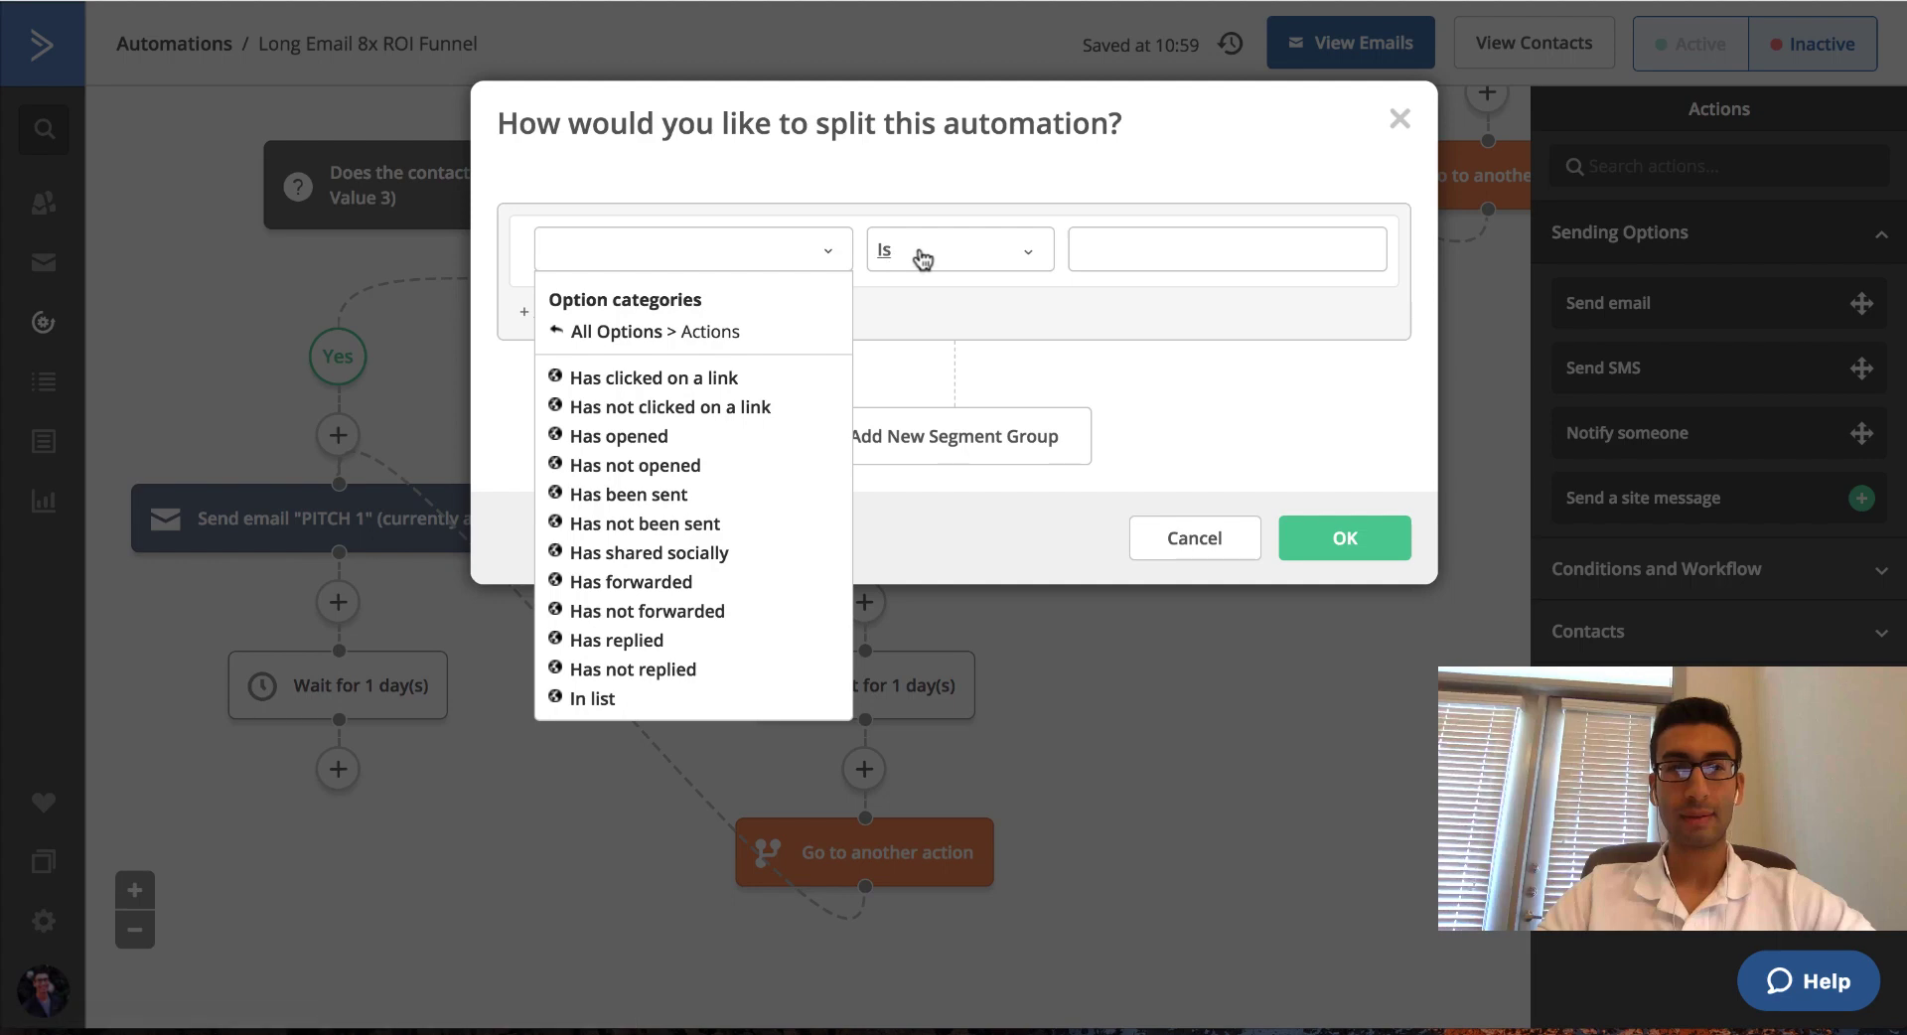
click(653, 437)
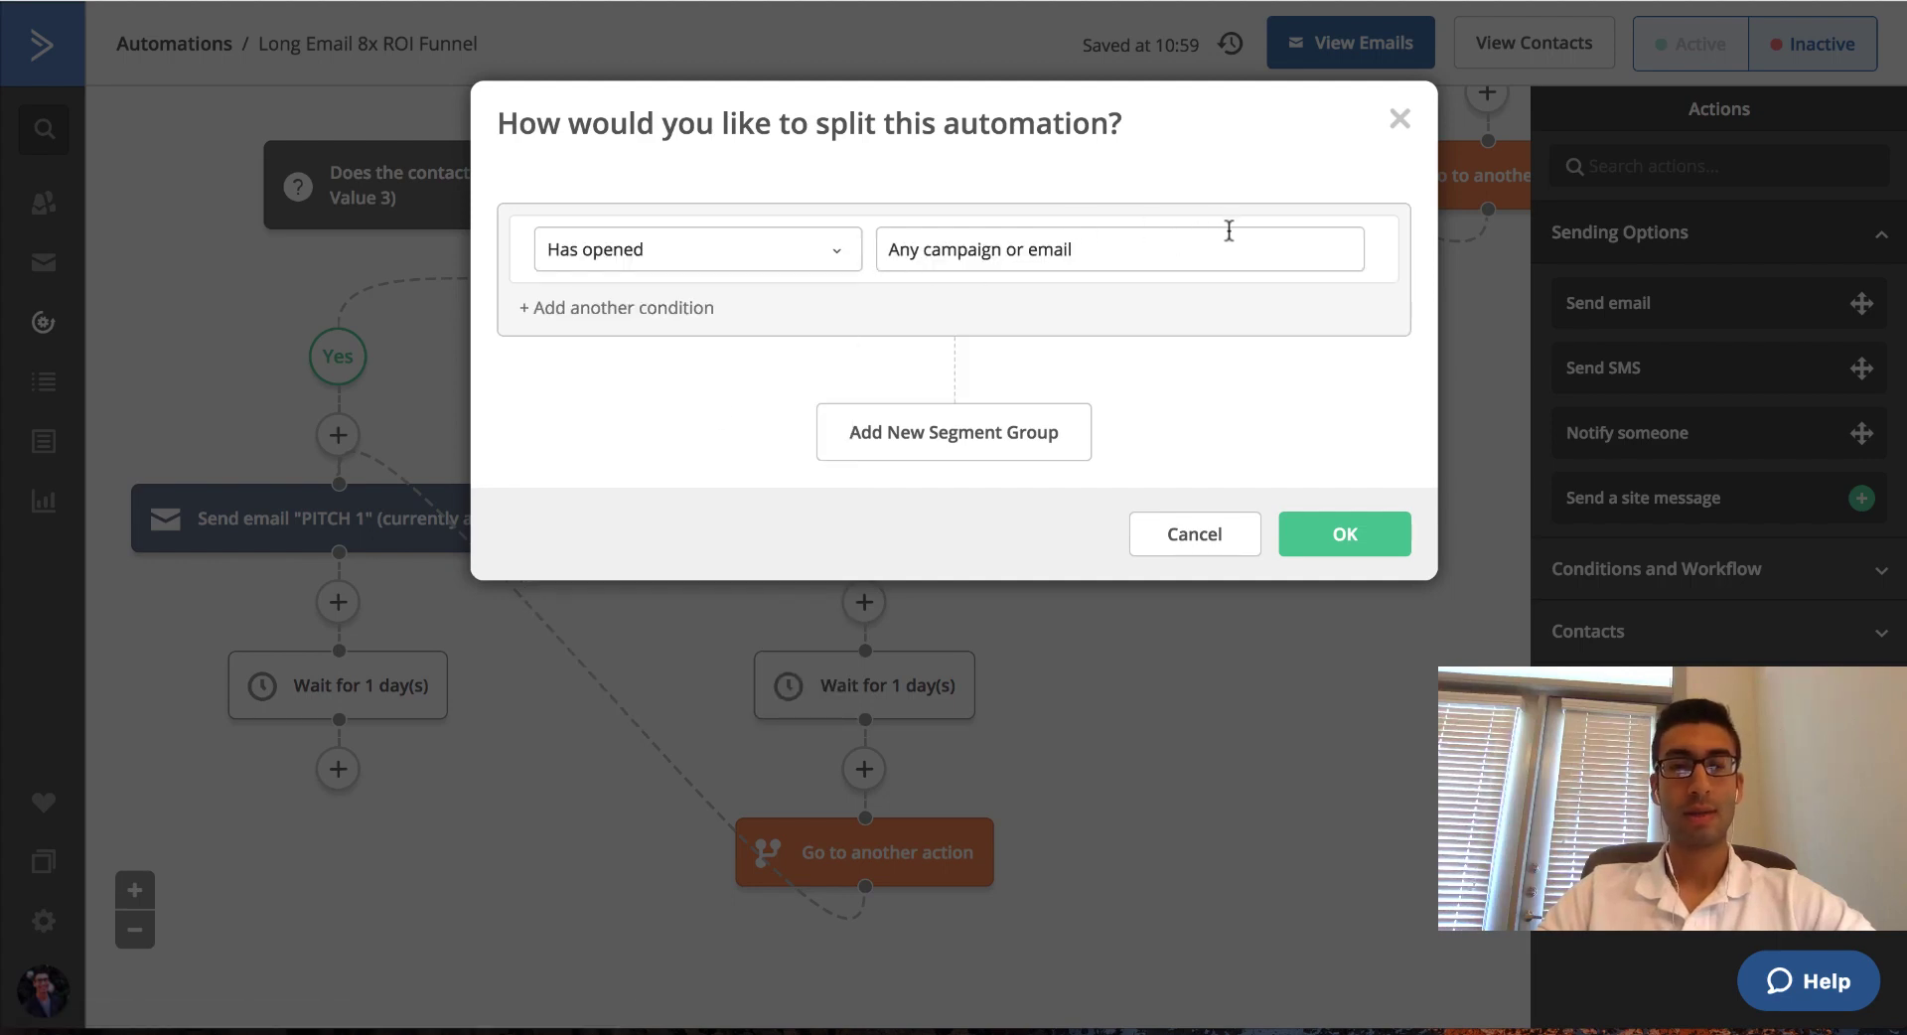
click(783, 244)
click(623, 362)
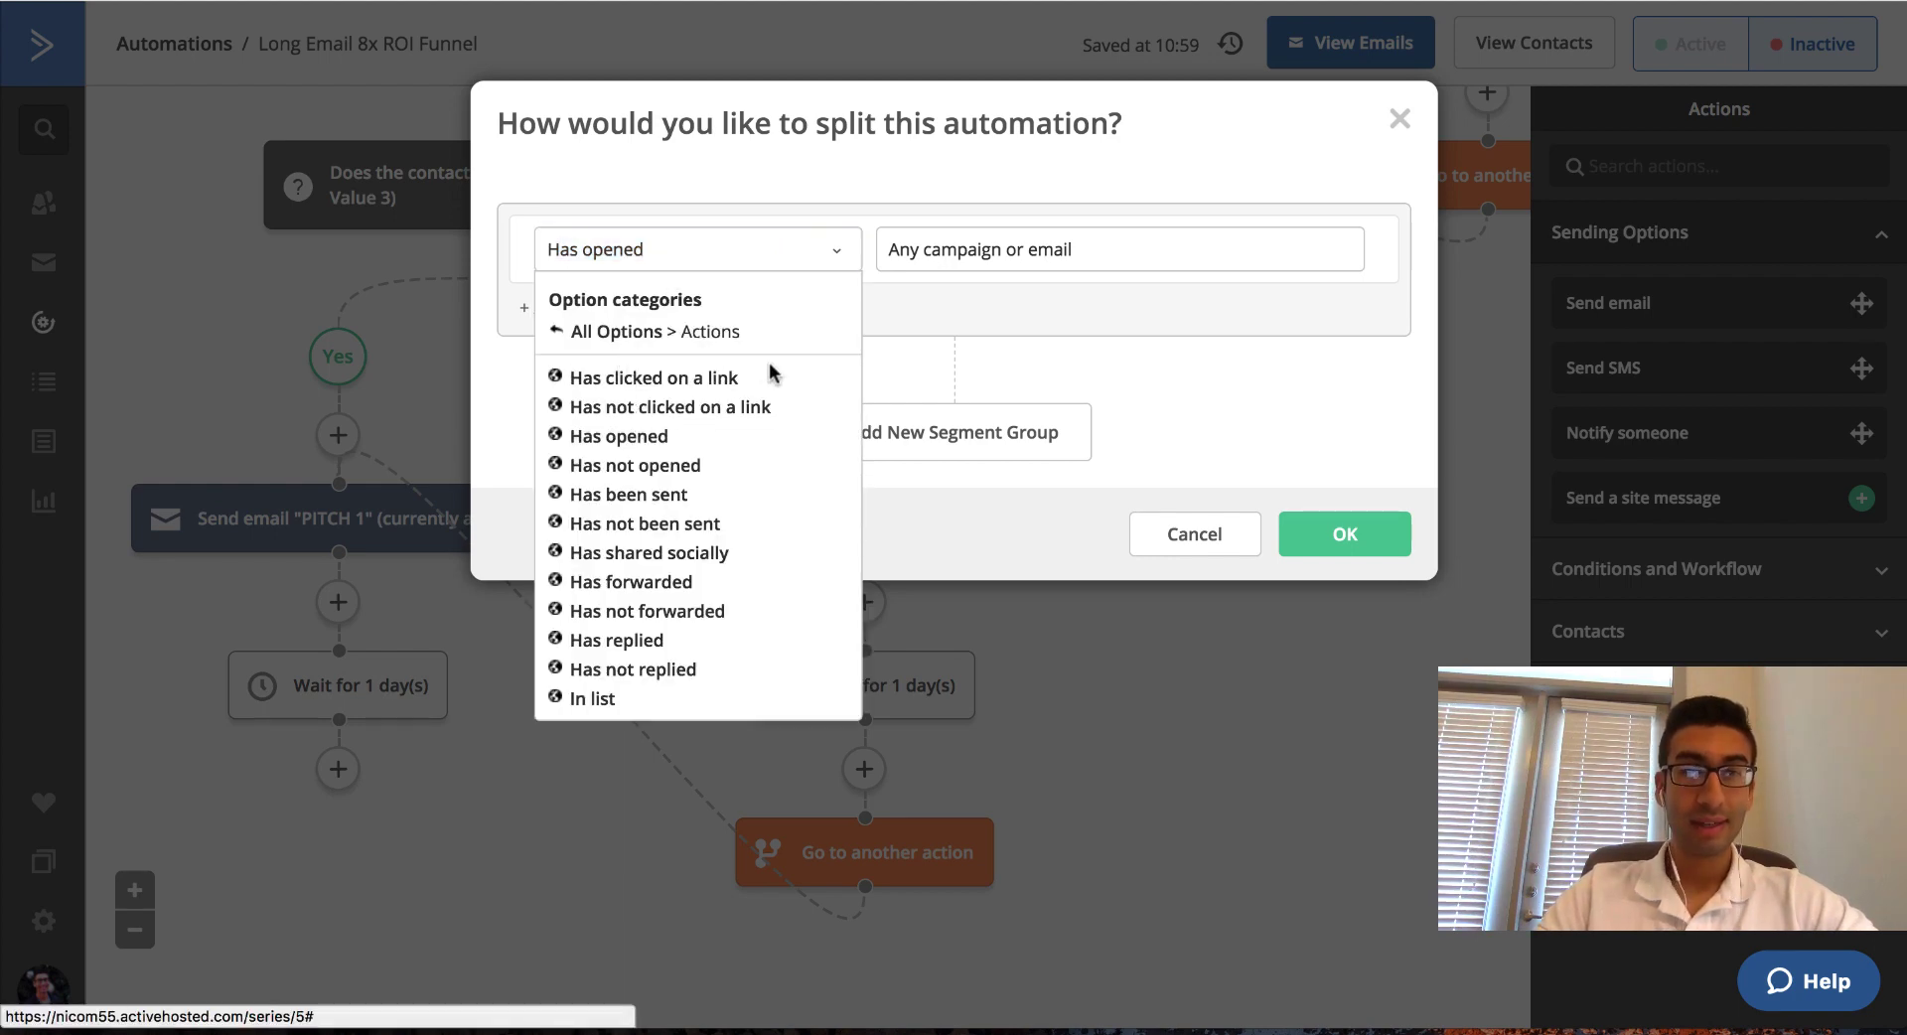
click(710, 378)
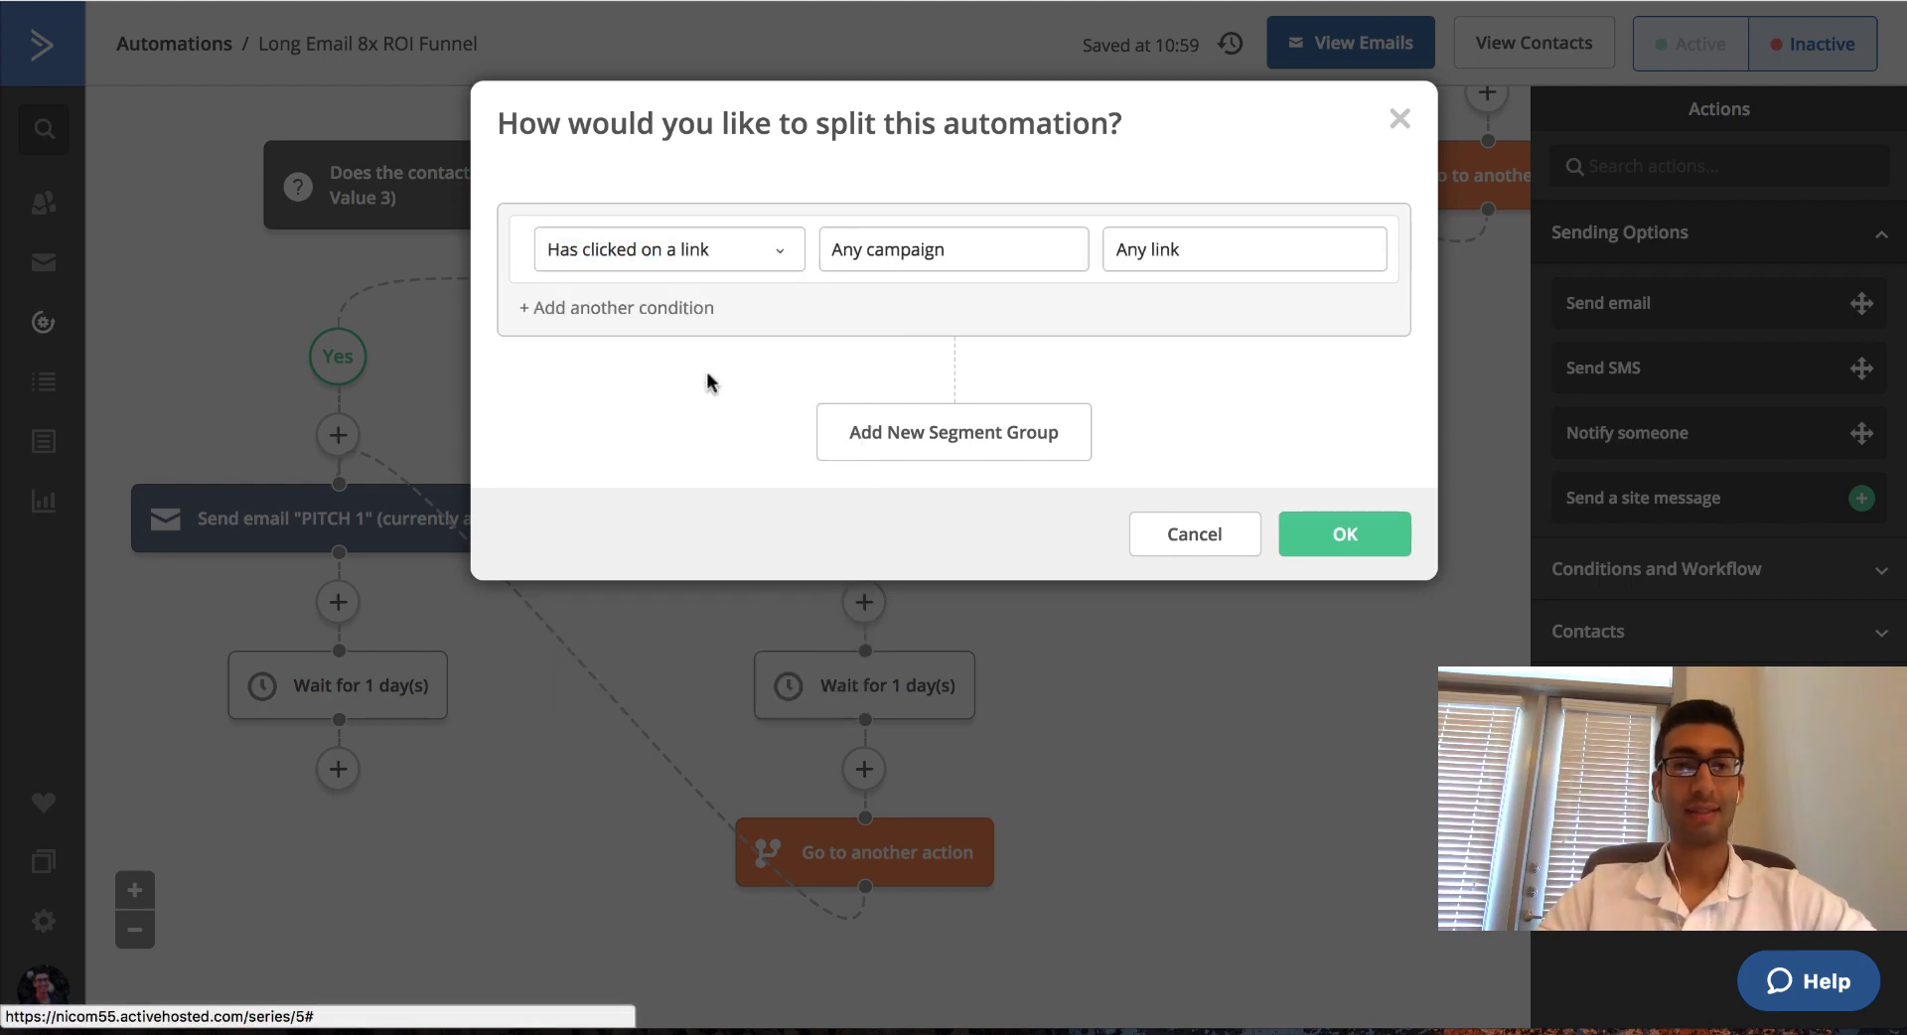
click(1074, 235)
click(873, 320)
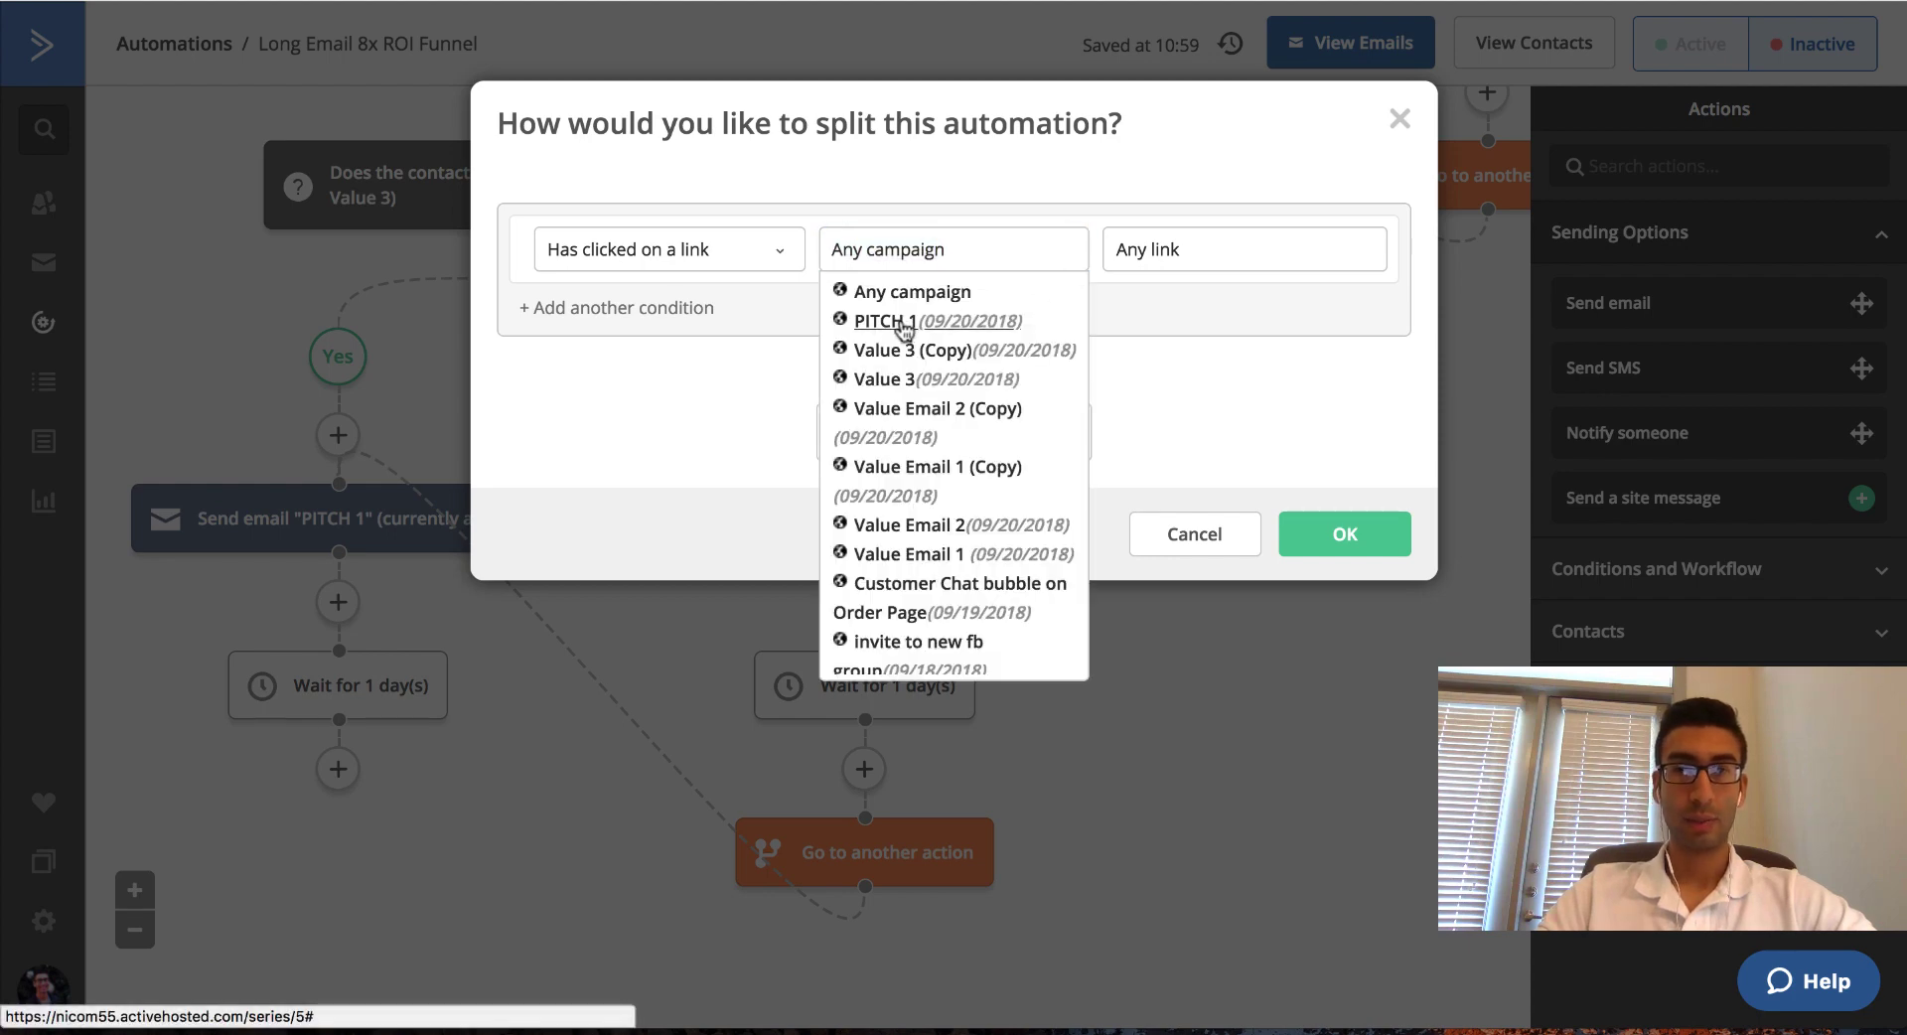
click(1374, 540)
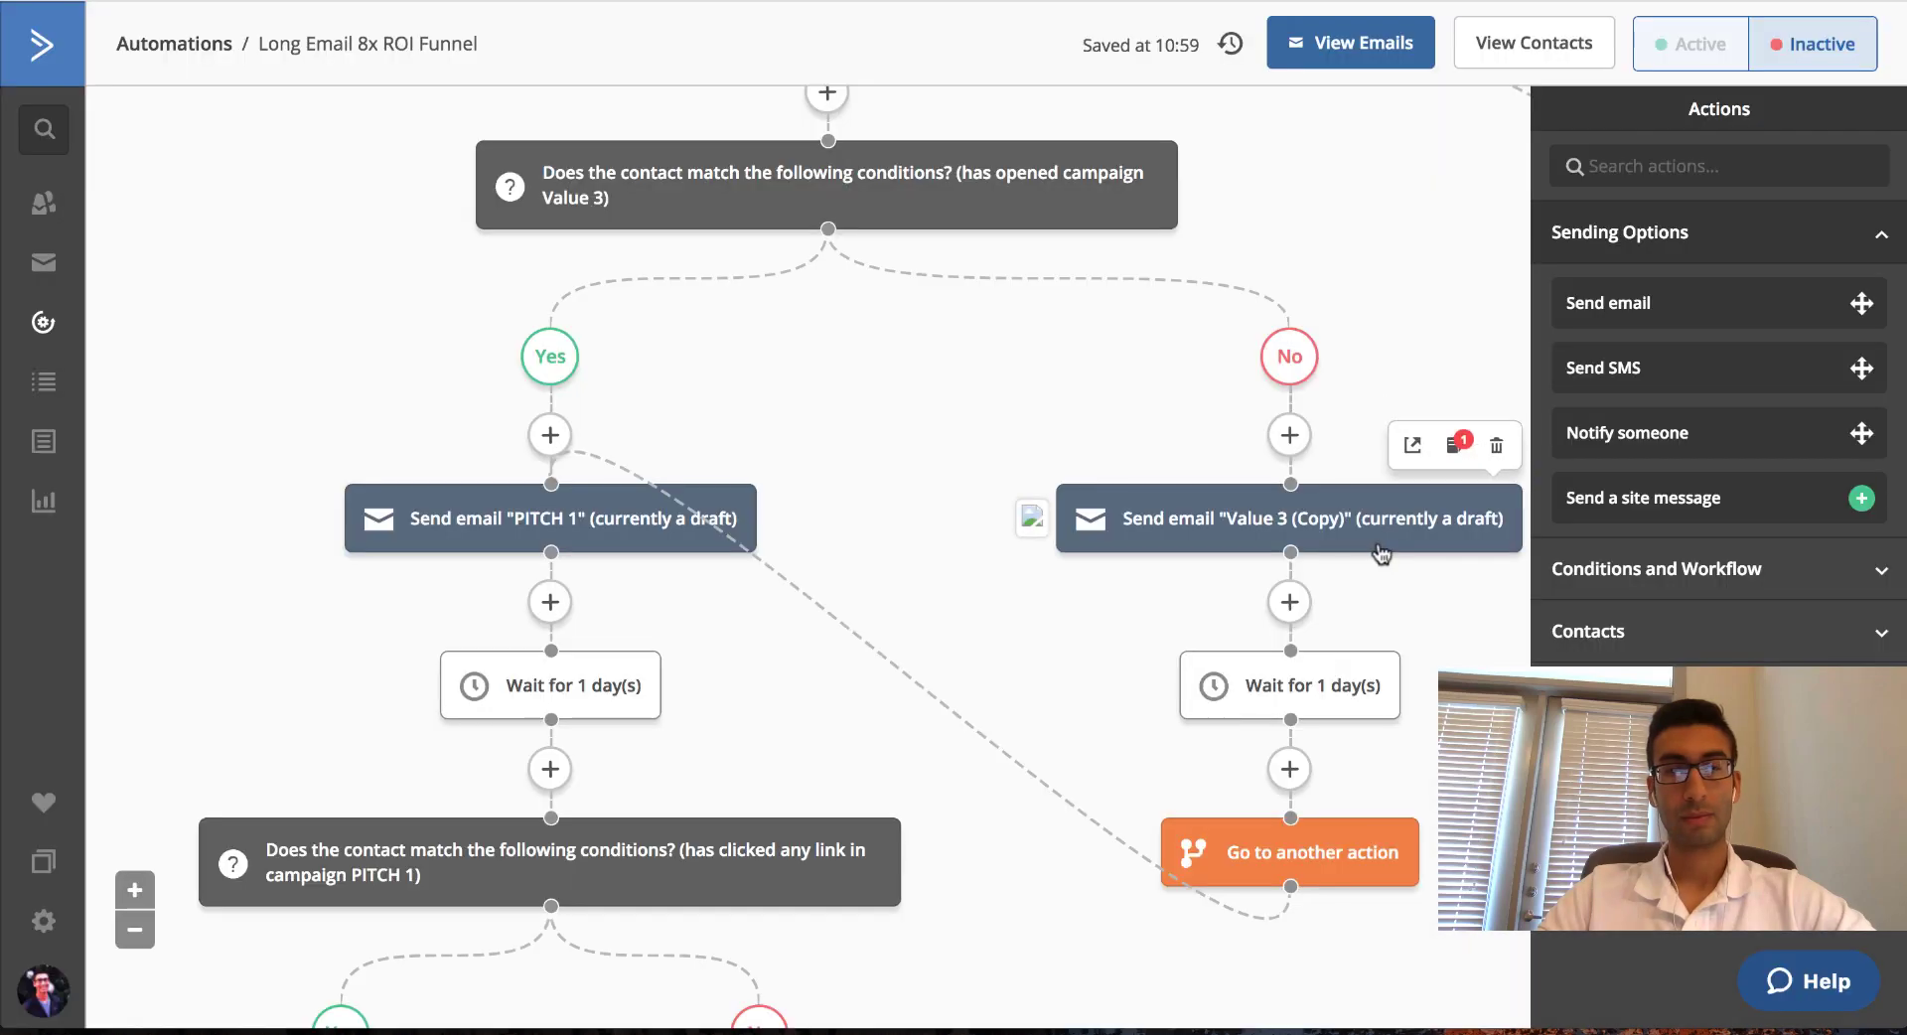
Add a wait of 1 day in the No branch of the "PITCH 1" link-click condition.
scroll(626, 595, down, 10)
mouse_move(417, 349)
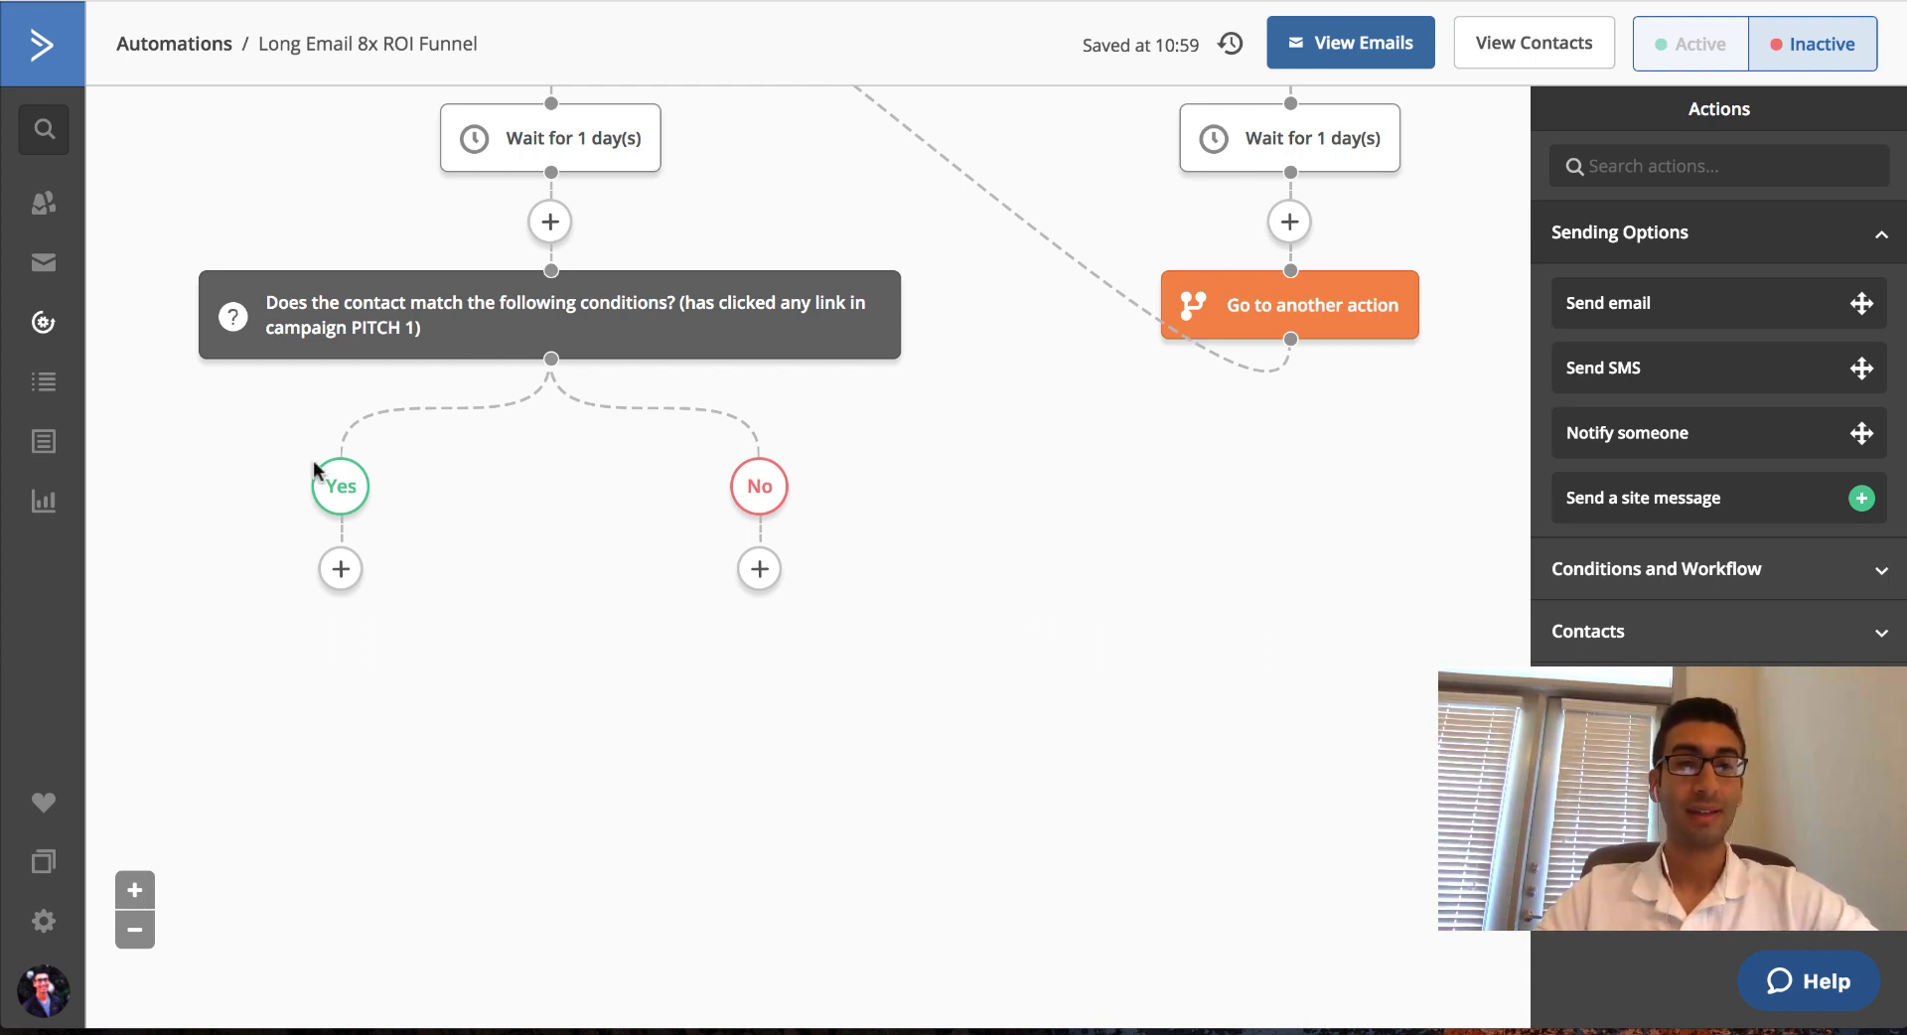
click(760, 569)
click(993, 211)
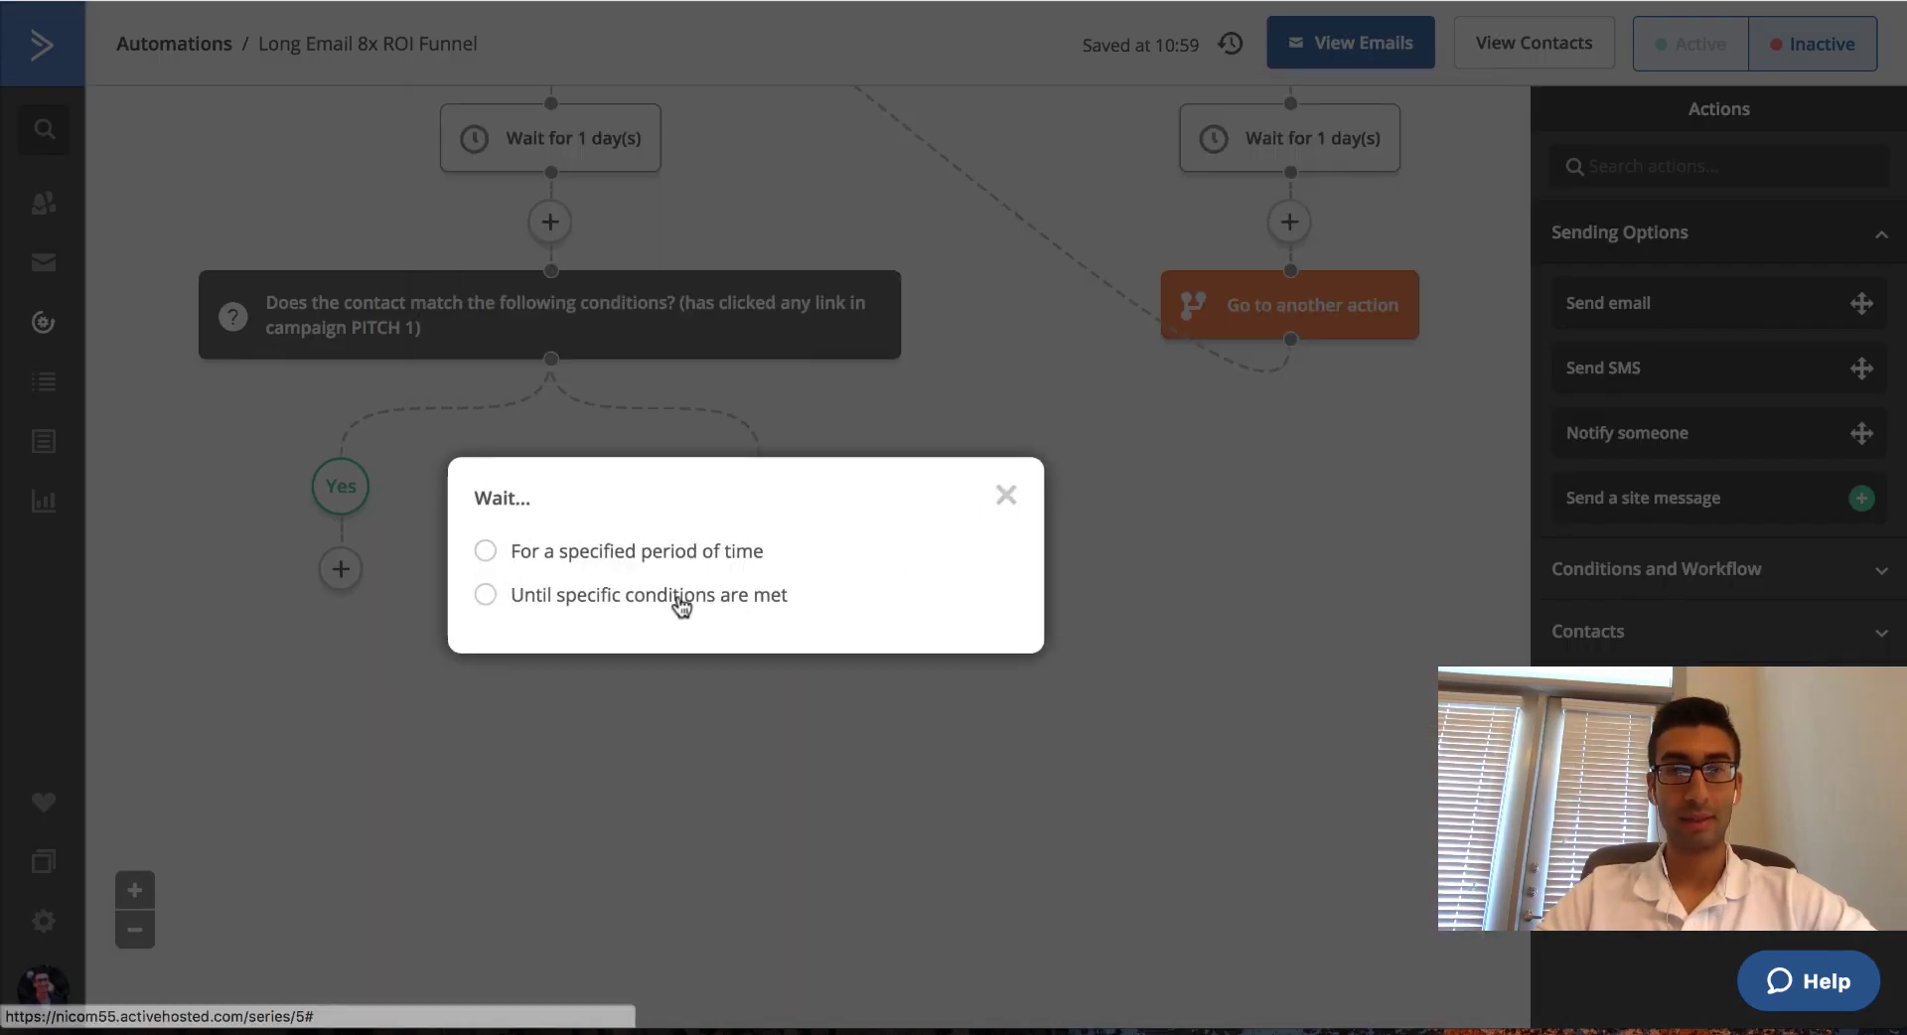
click(497, 553)
click(932, 643)
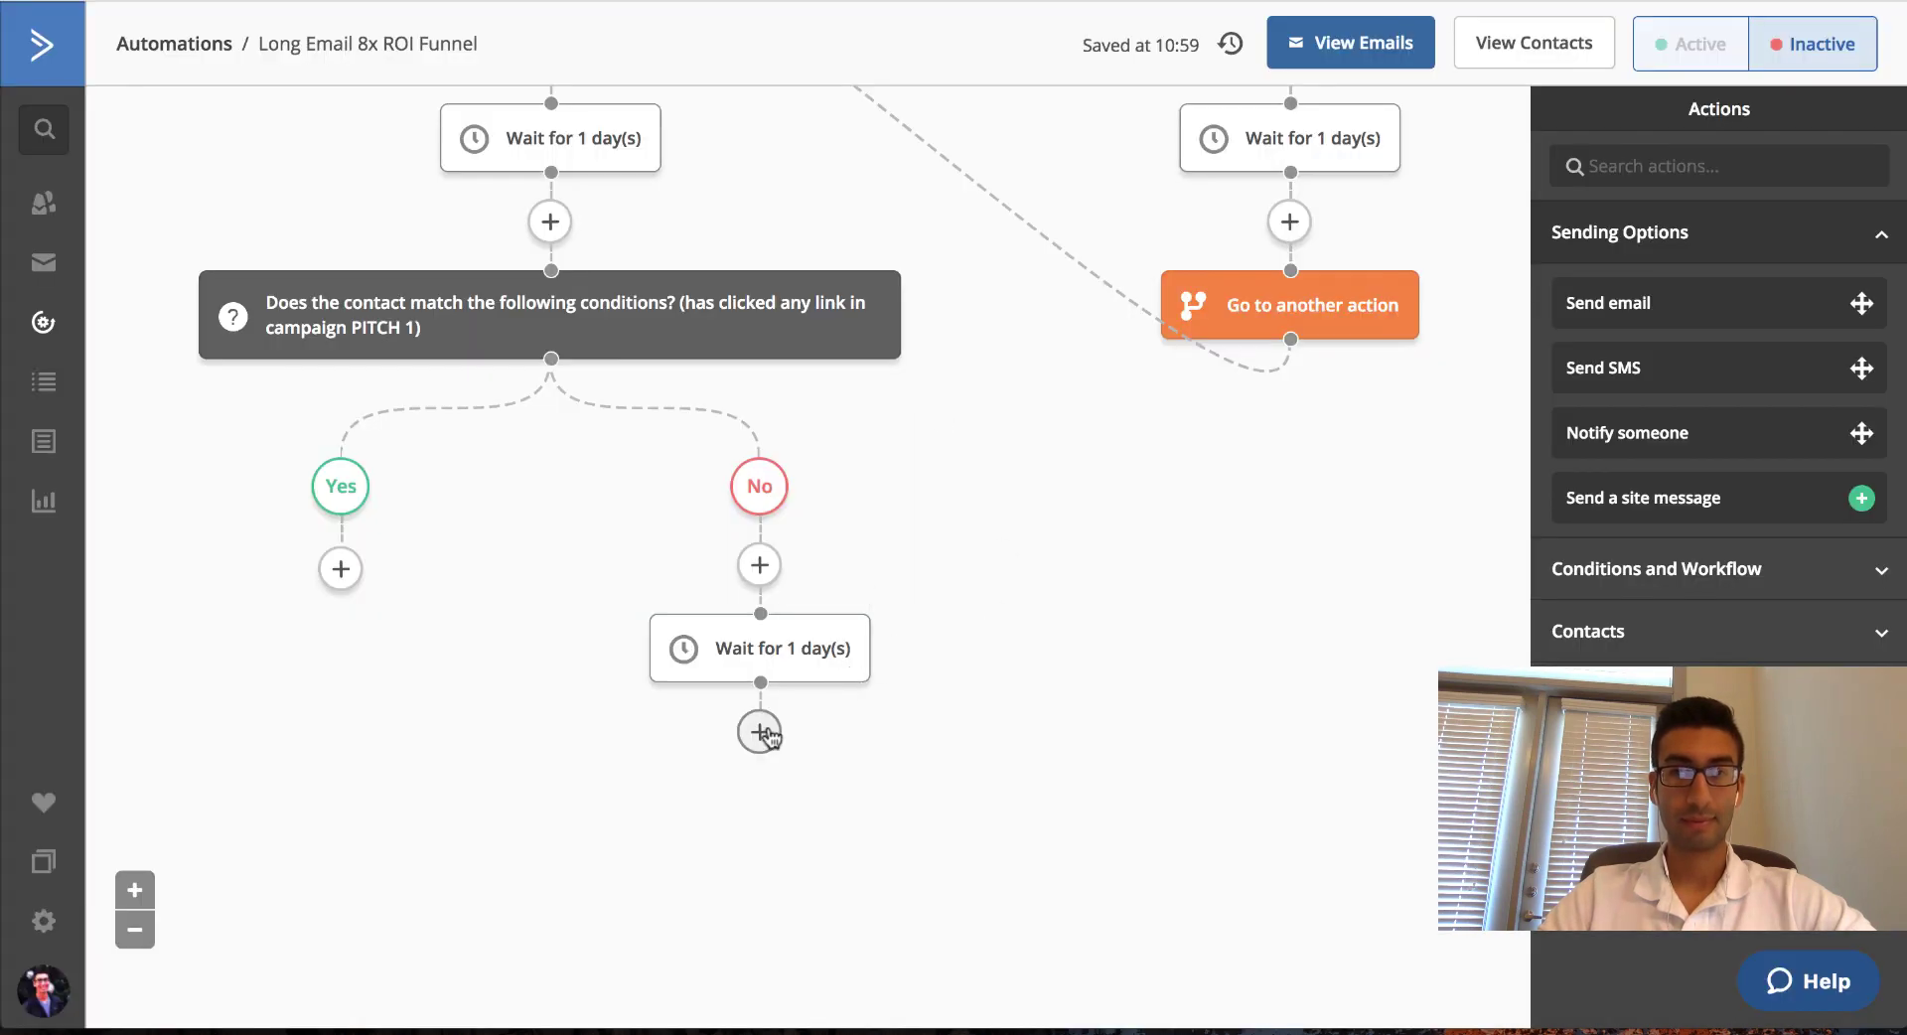
click(760, 732)
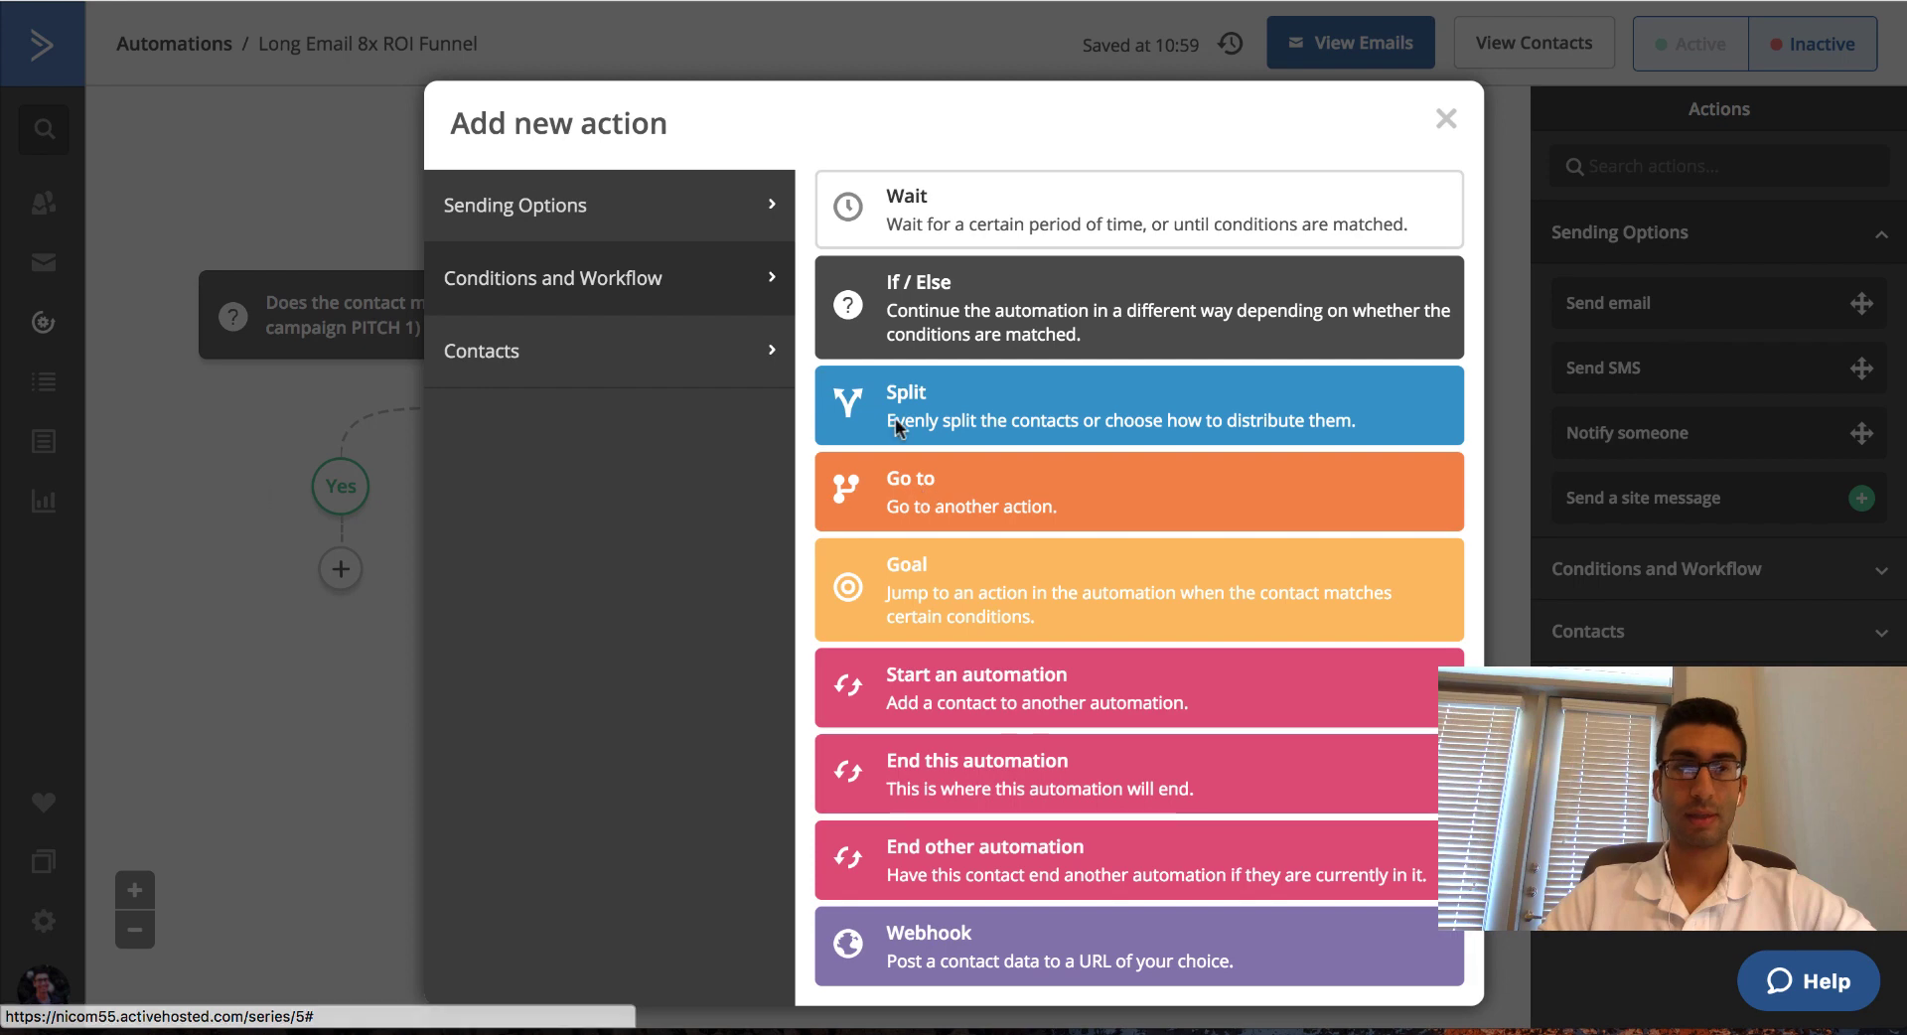
click(72, 779)
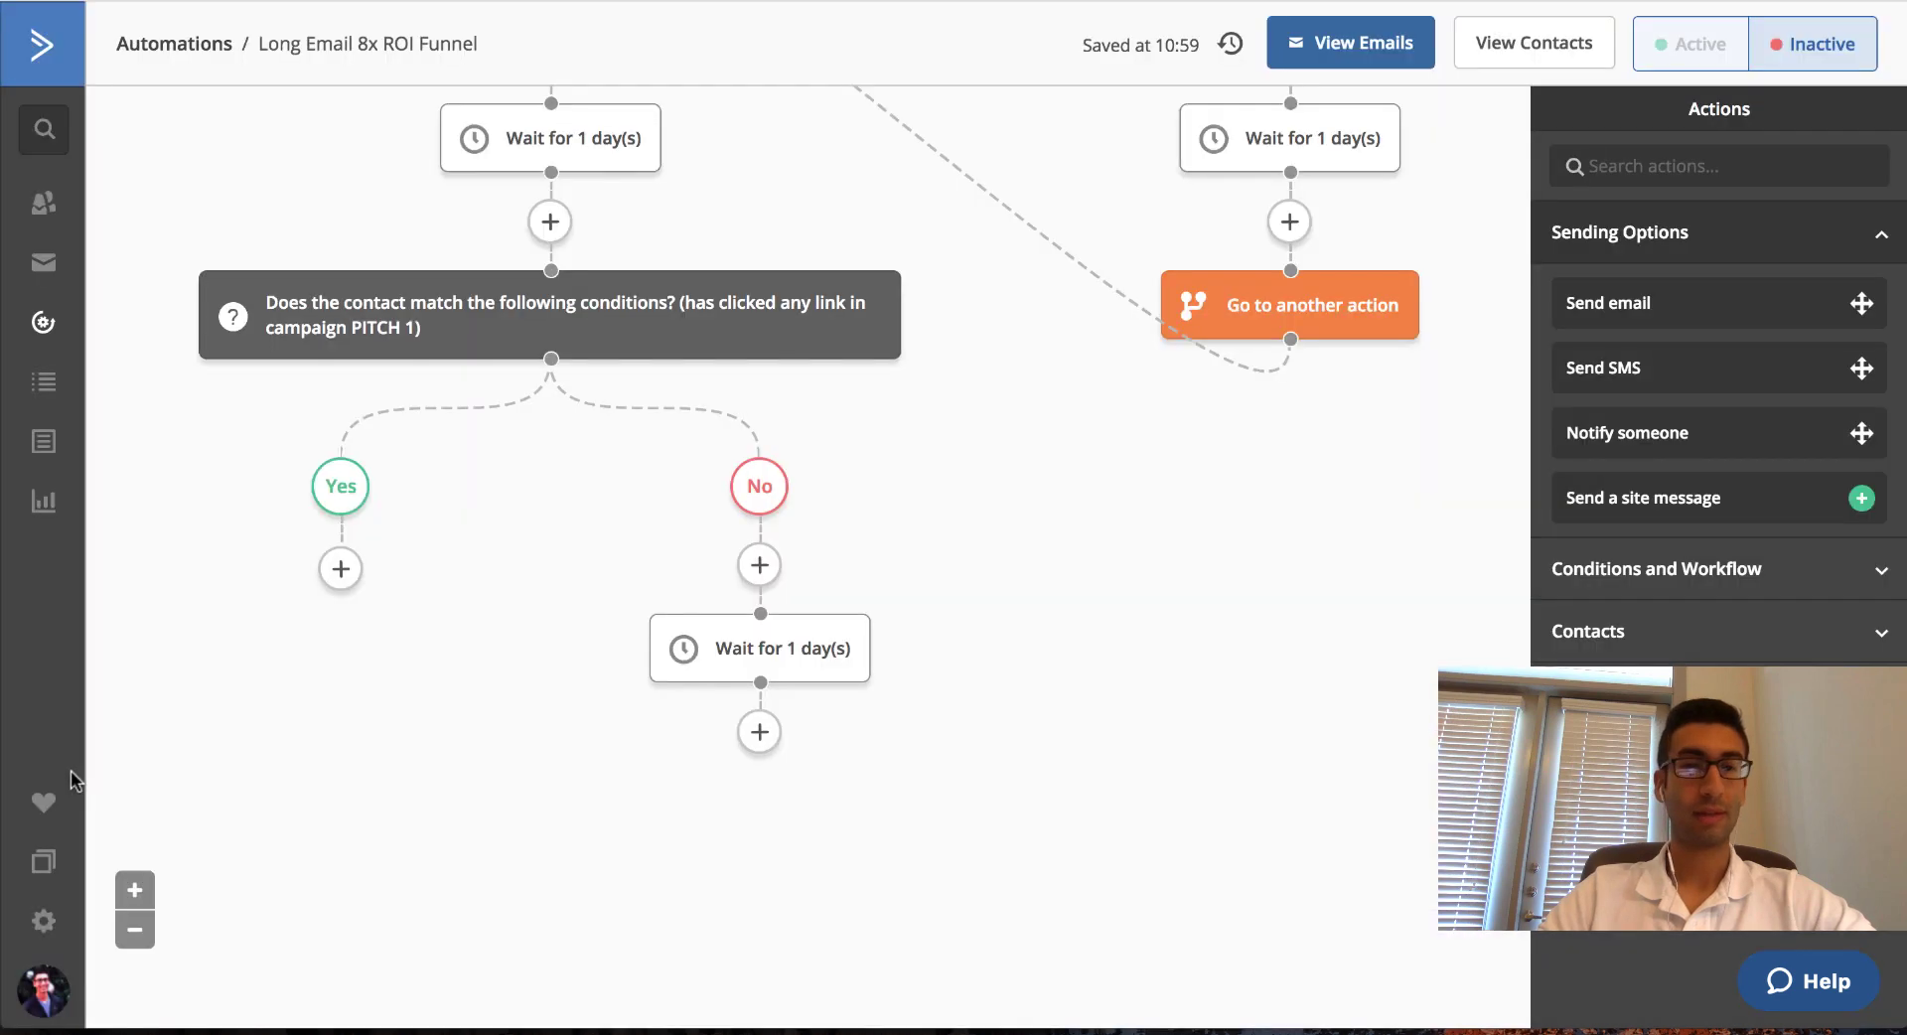
Add a wait of 1 day in the Yes branch of the "PITCH 1" link-click condition.
click(339, 570)
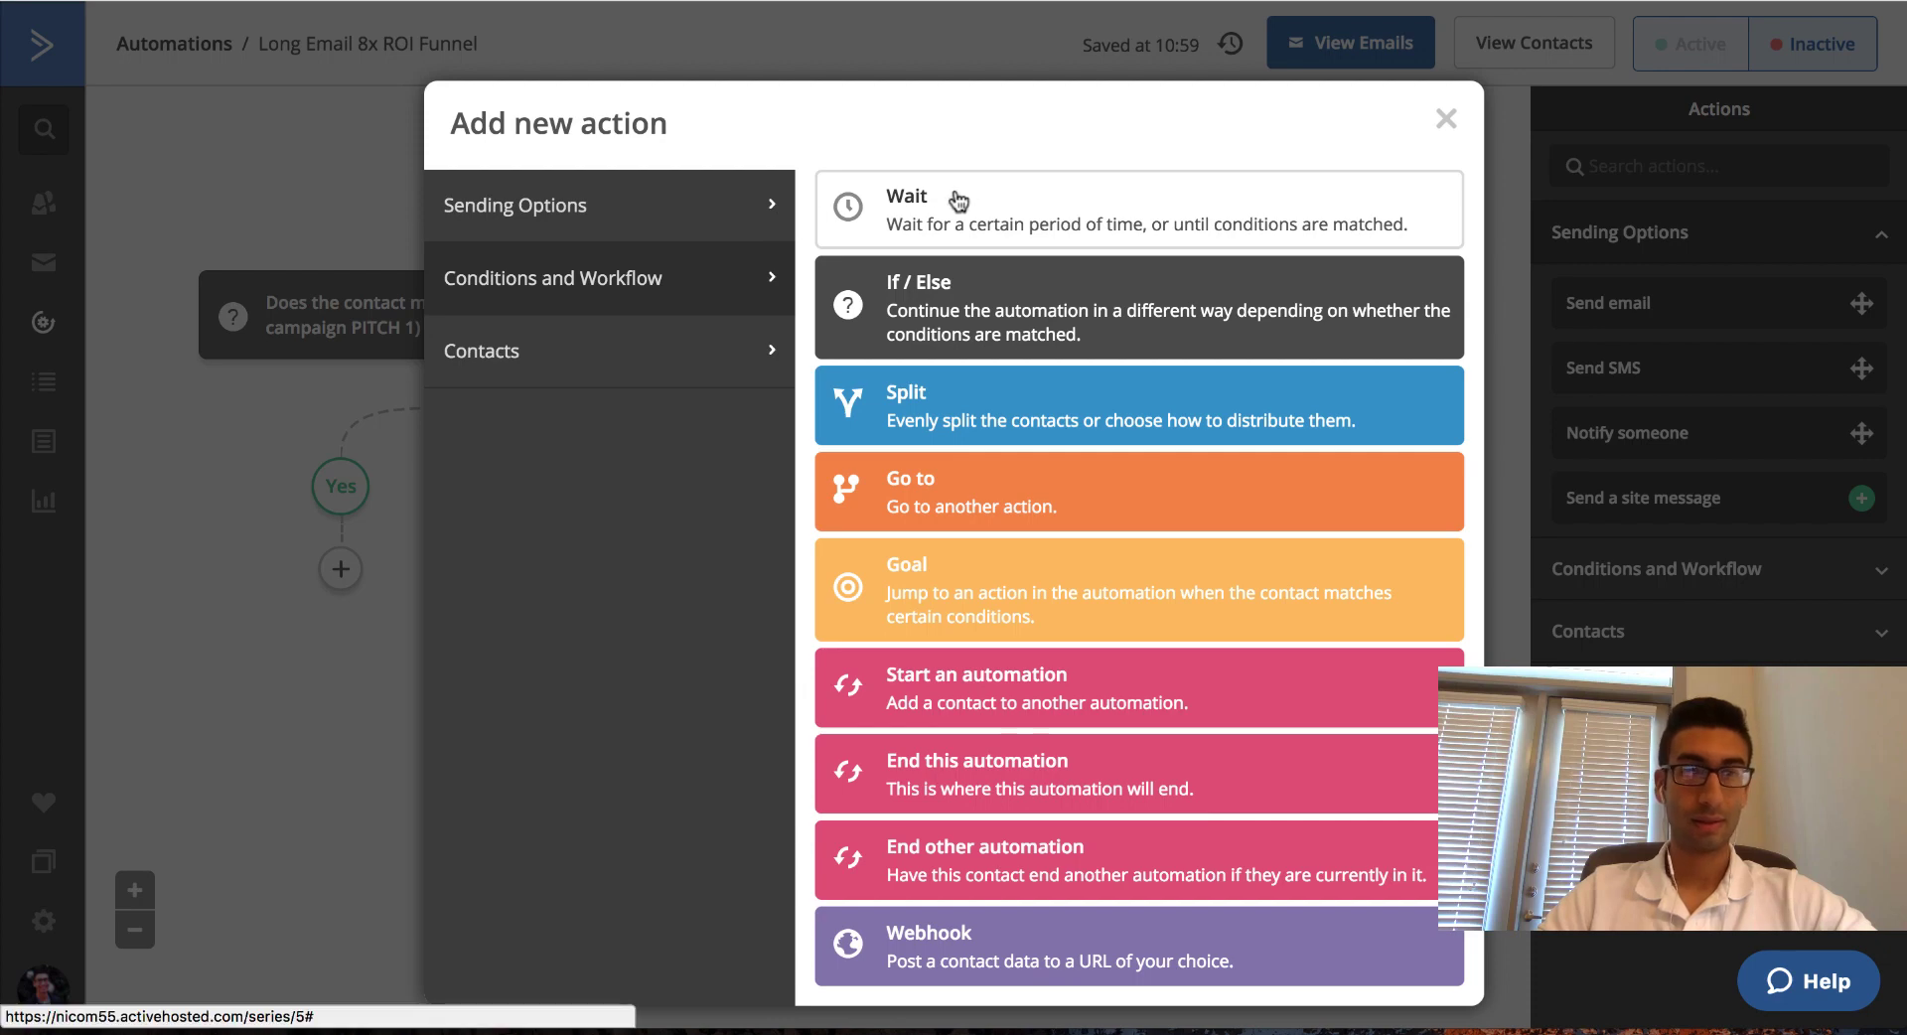
click(1103, 211)
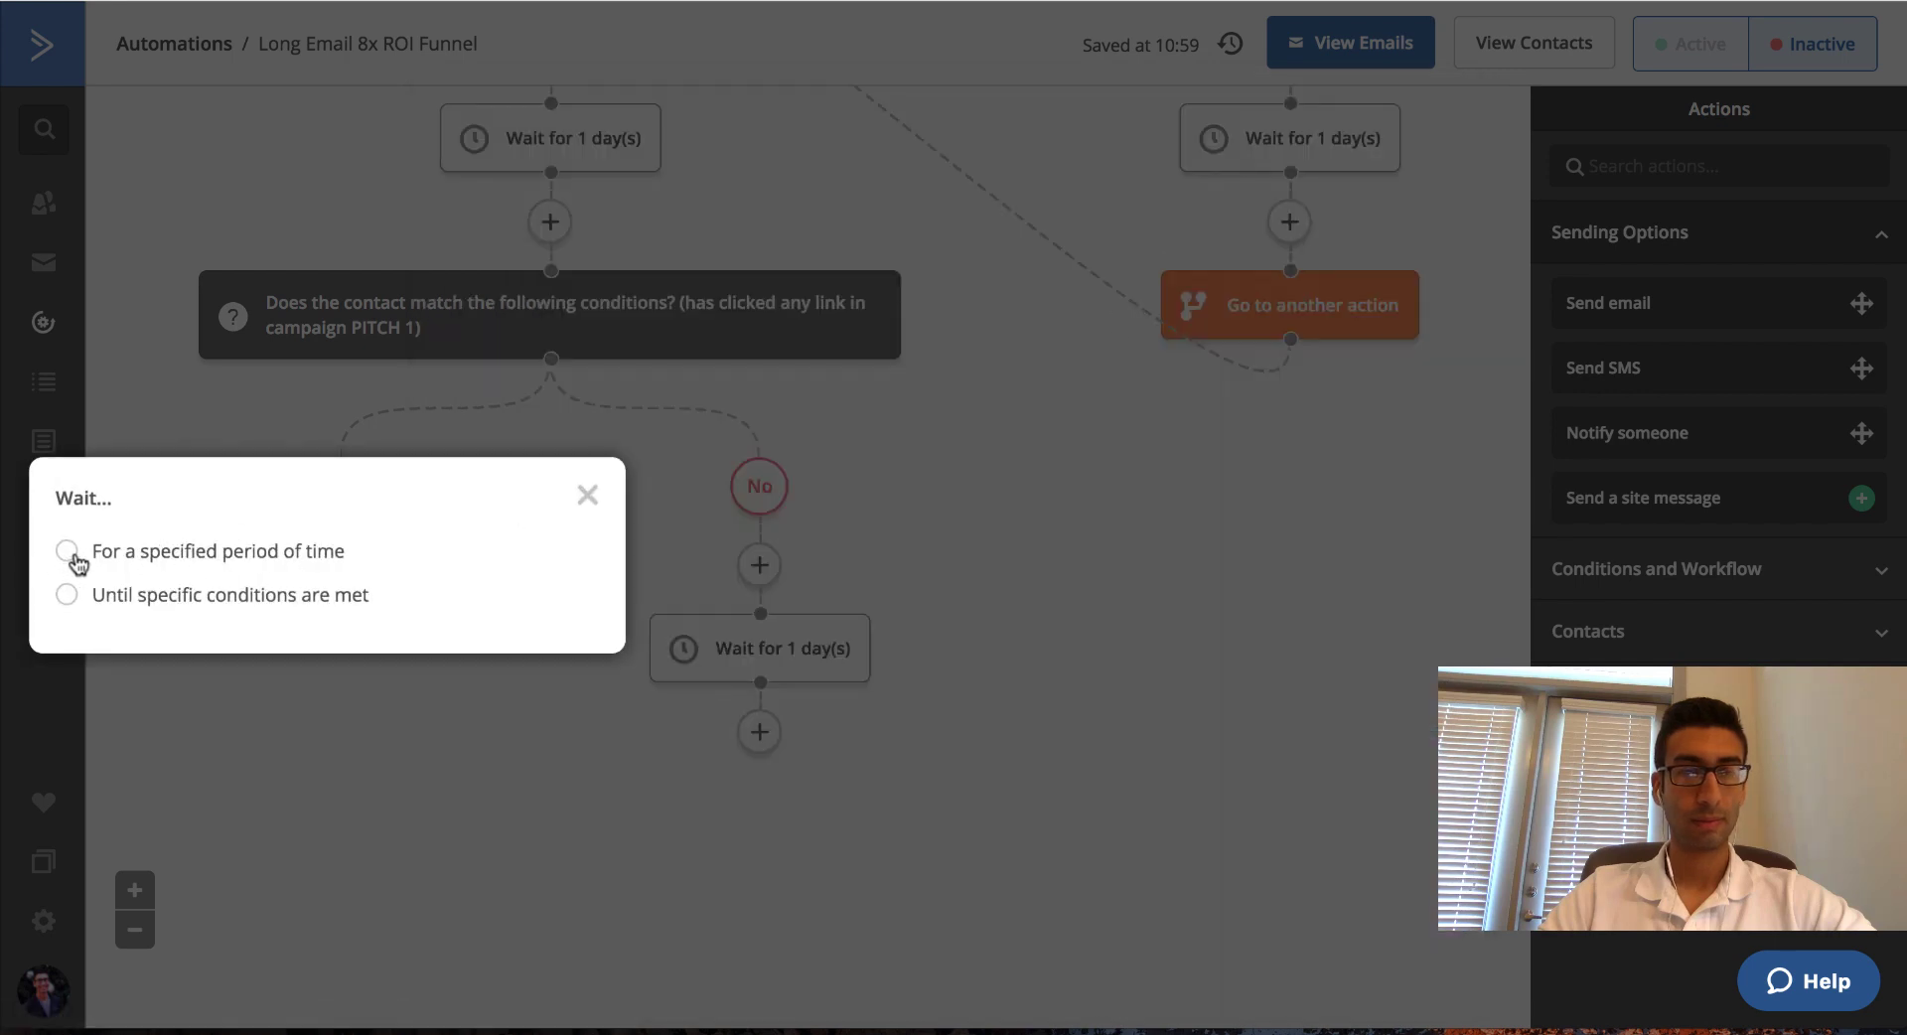
click(68, 552)
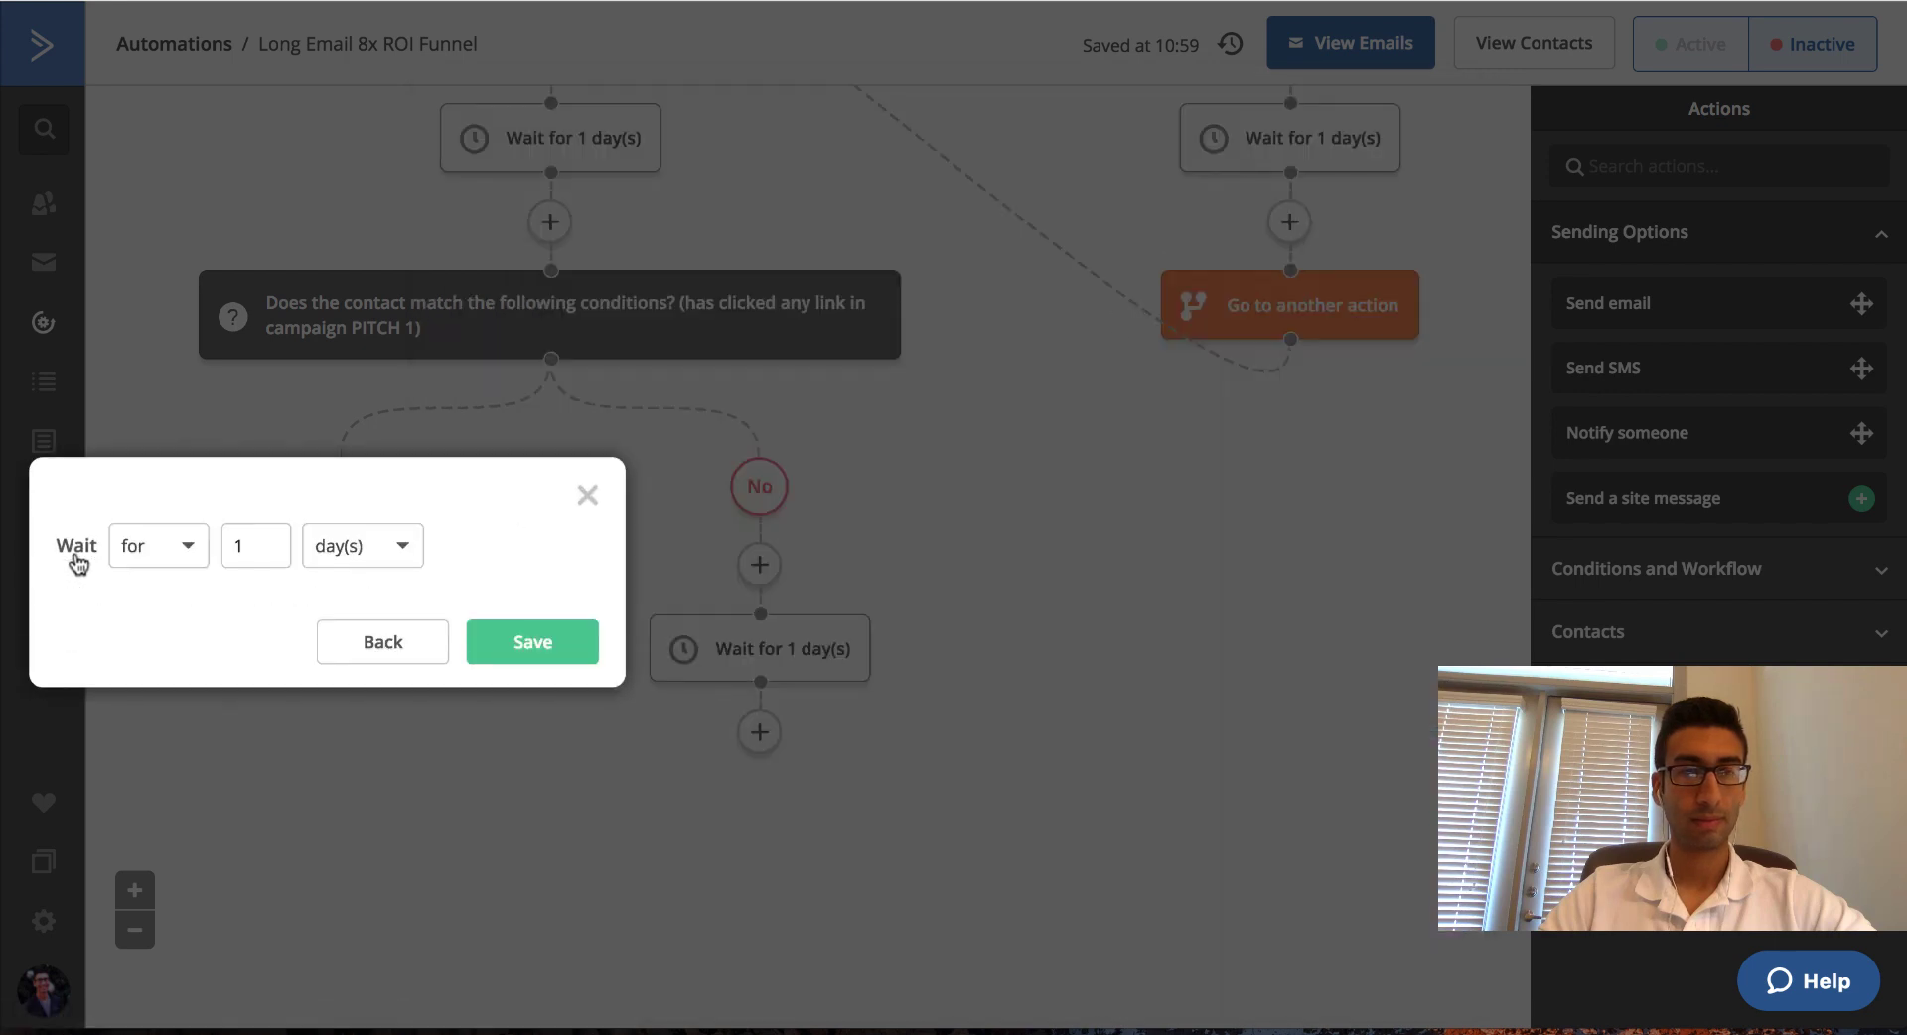
click(571, 644)
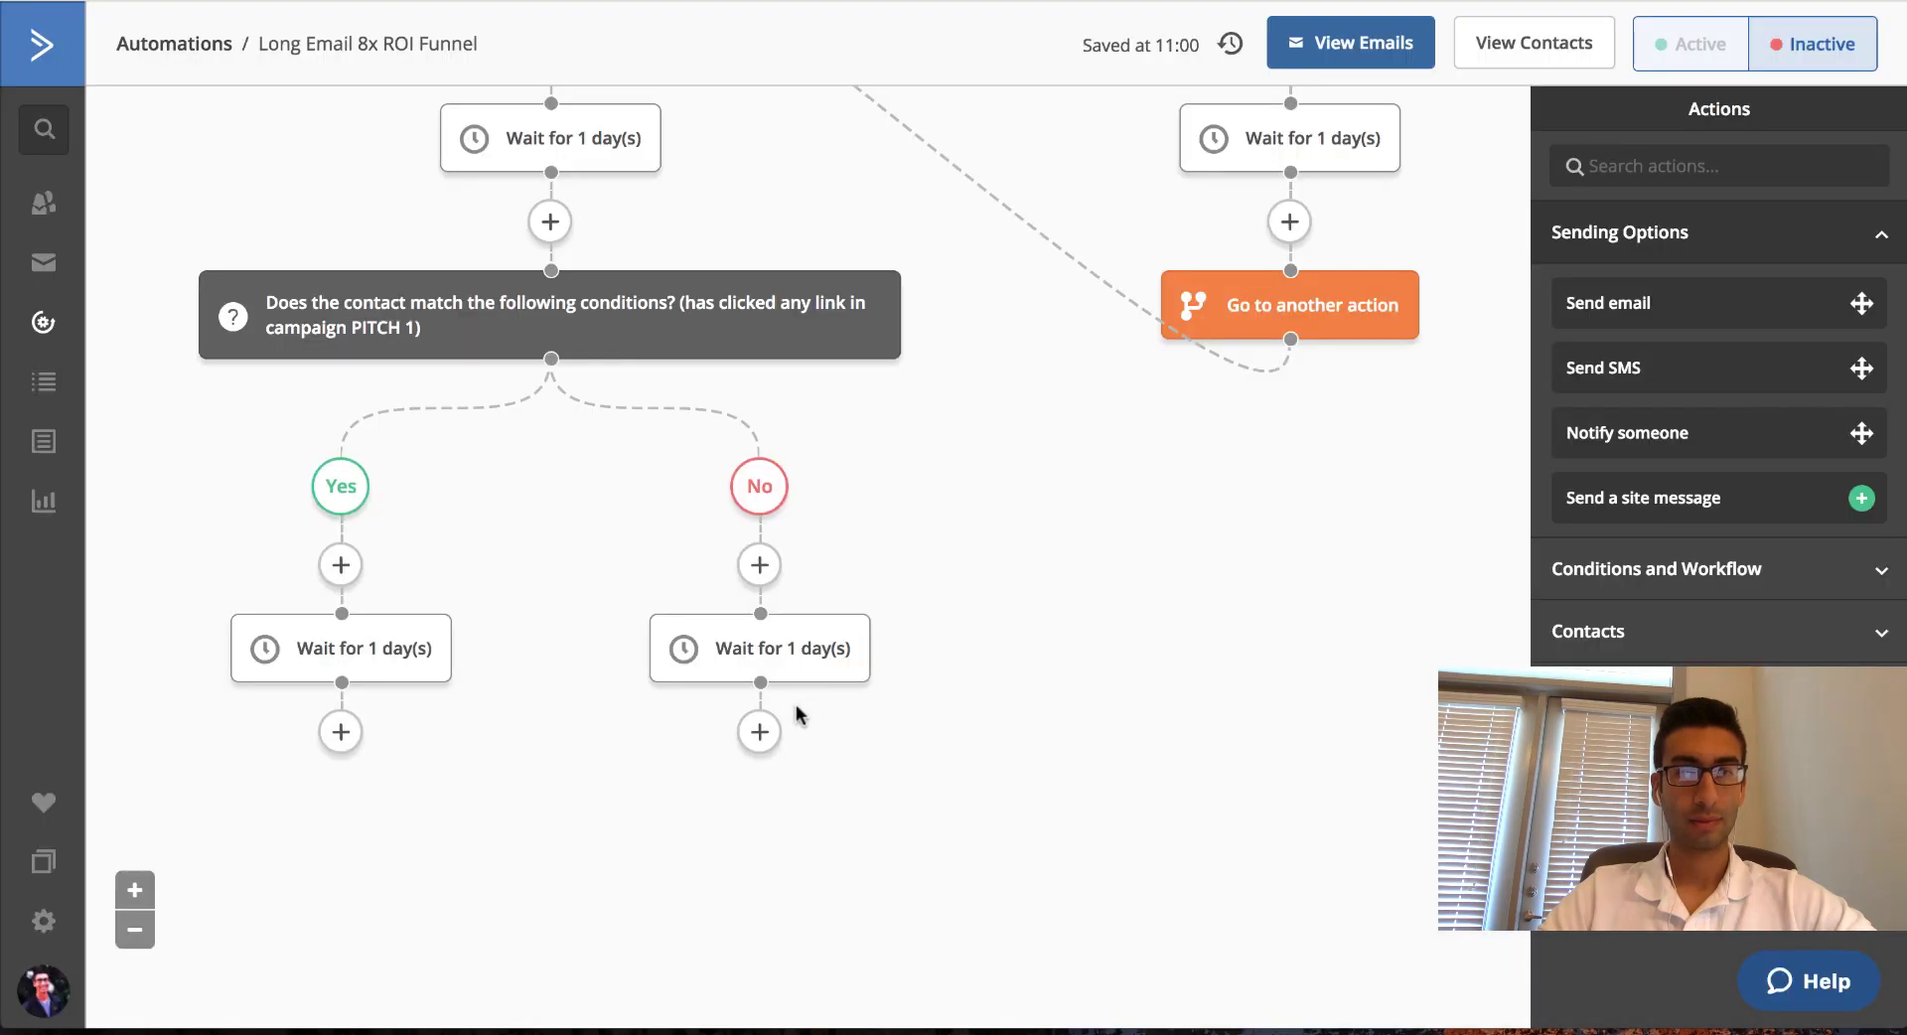
Add a send email action using a copy of "PITCH 1" below the No branch's wait, and return to it in the automation.
click(760, 731)
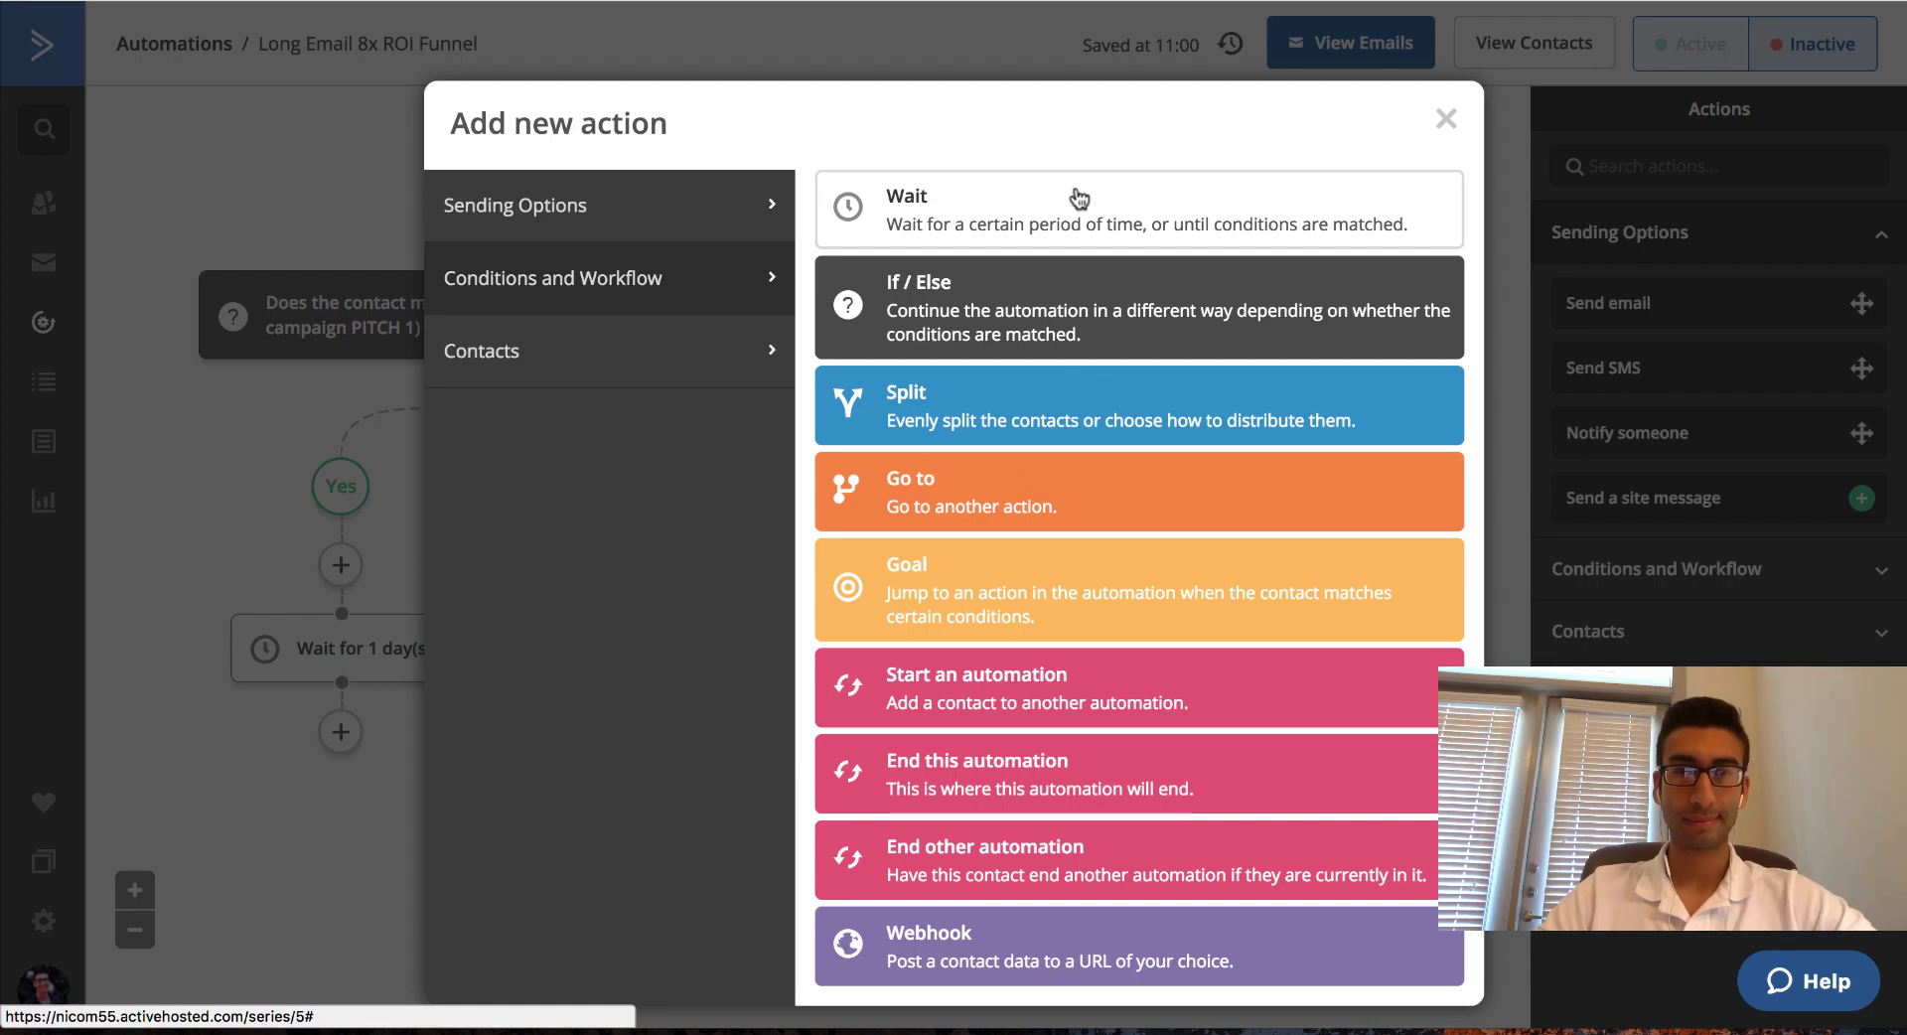
click(596, 207)
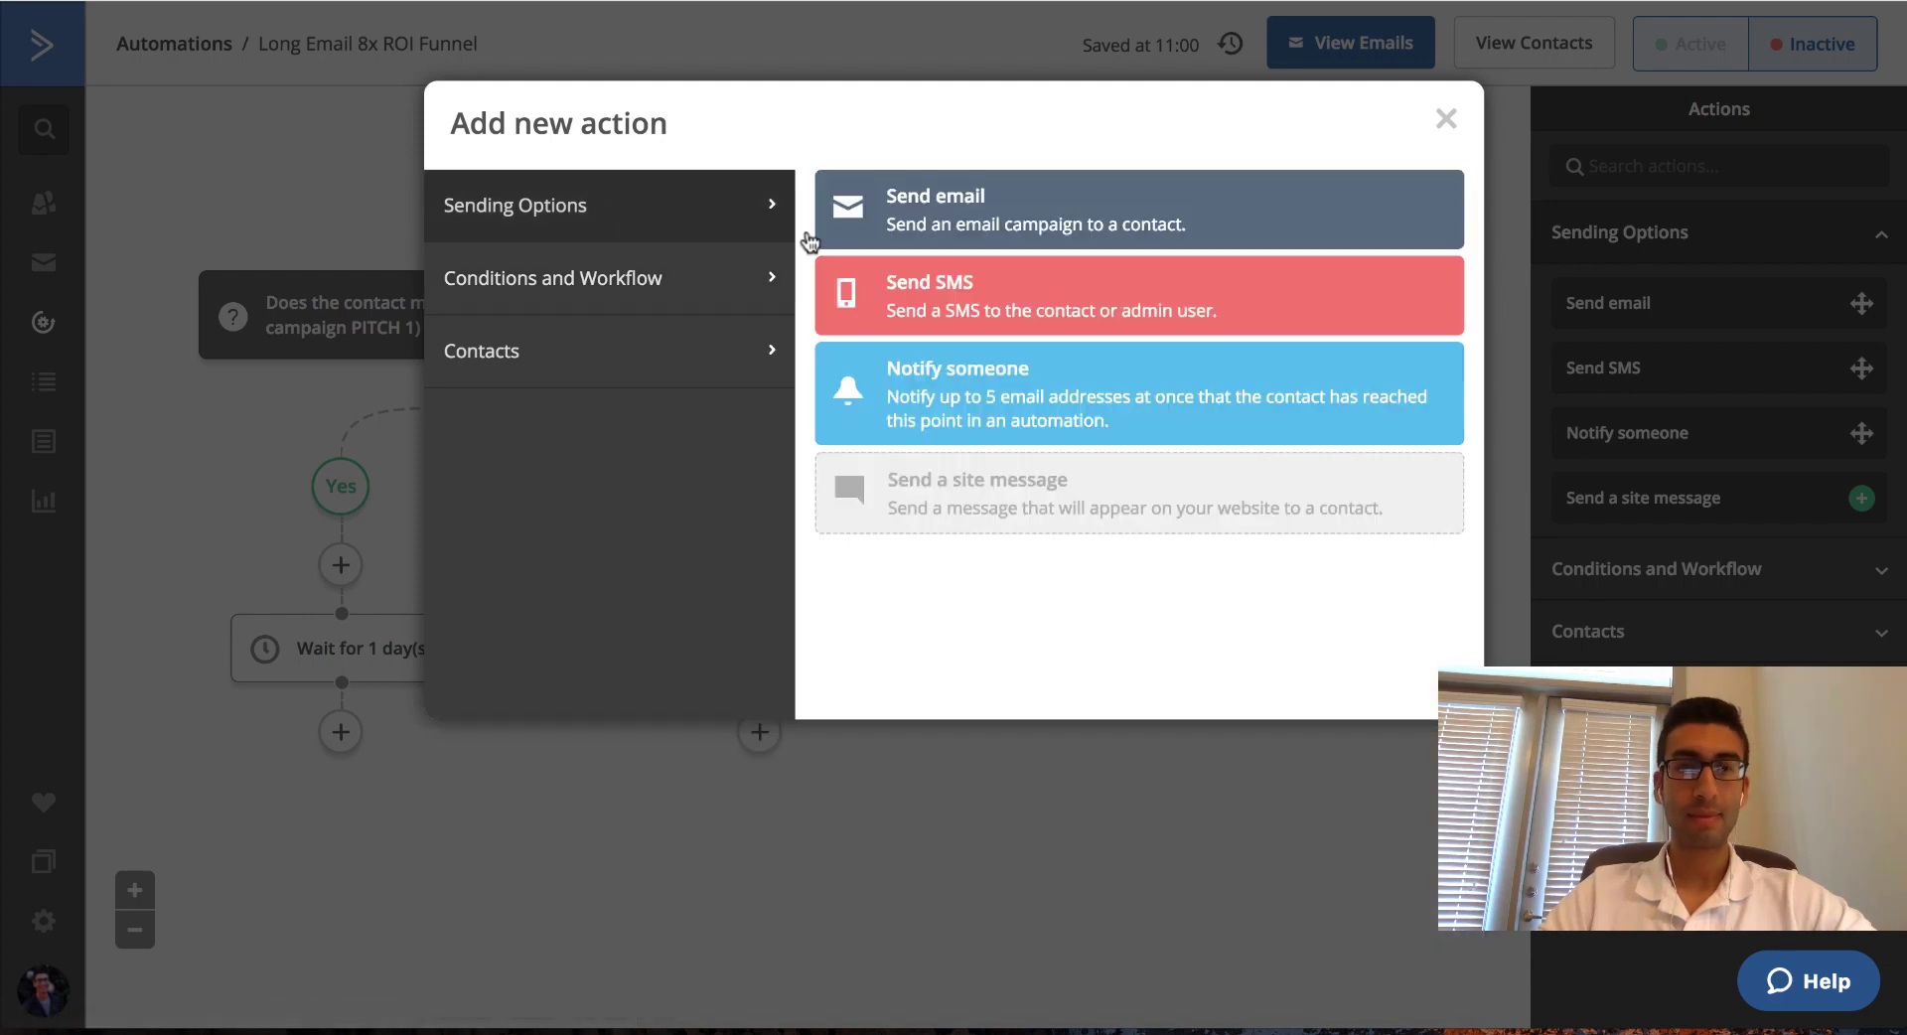
click(1067, 222)
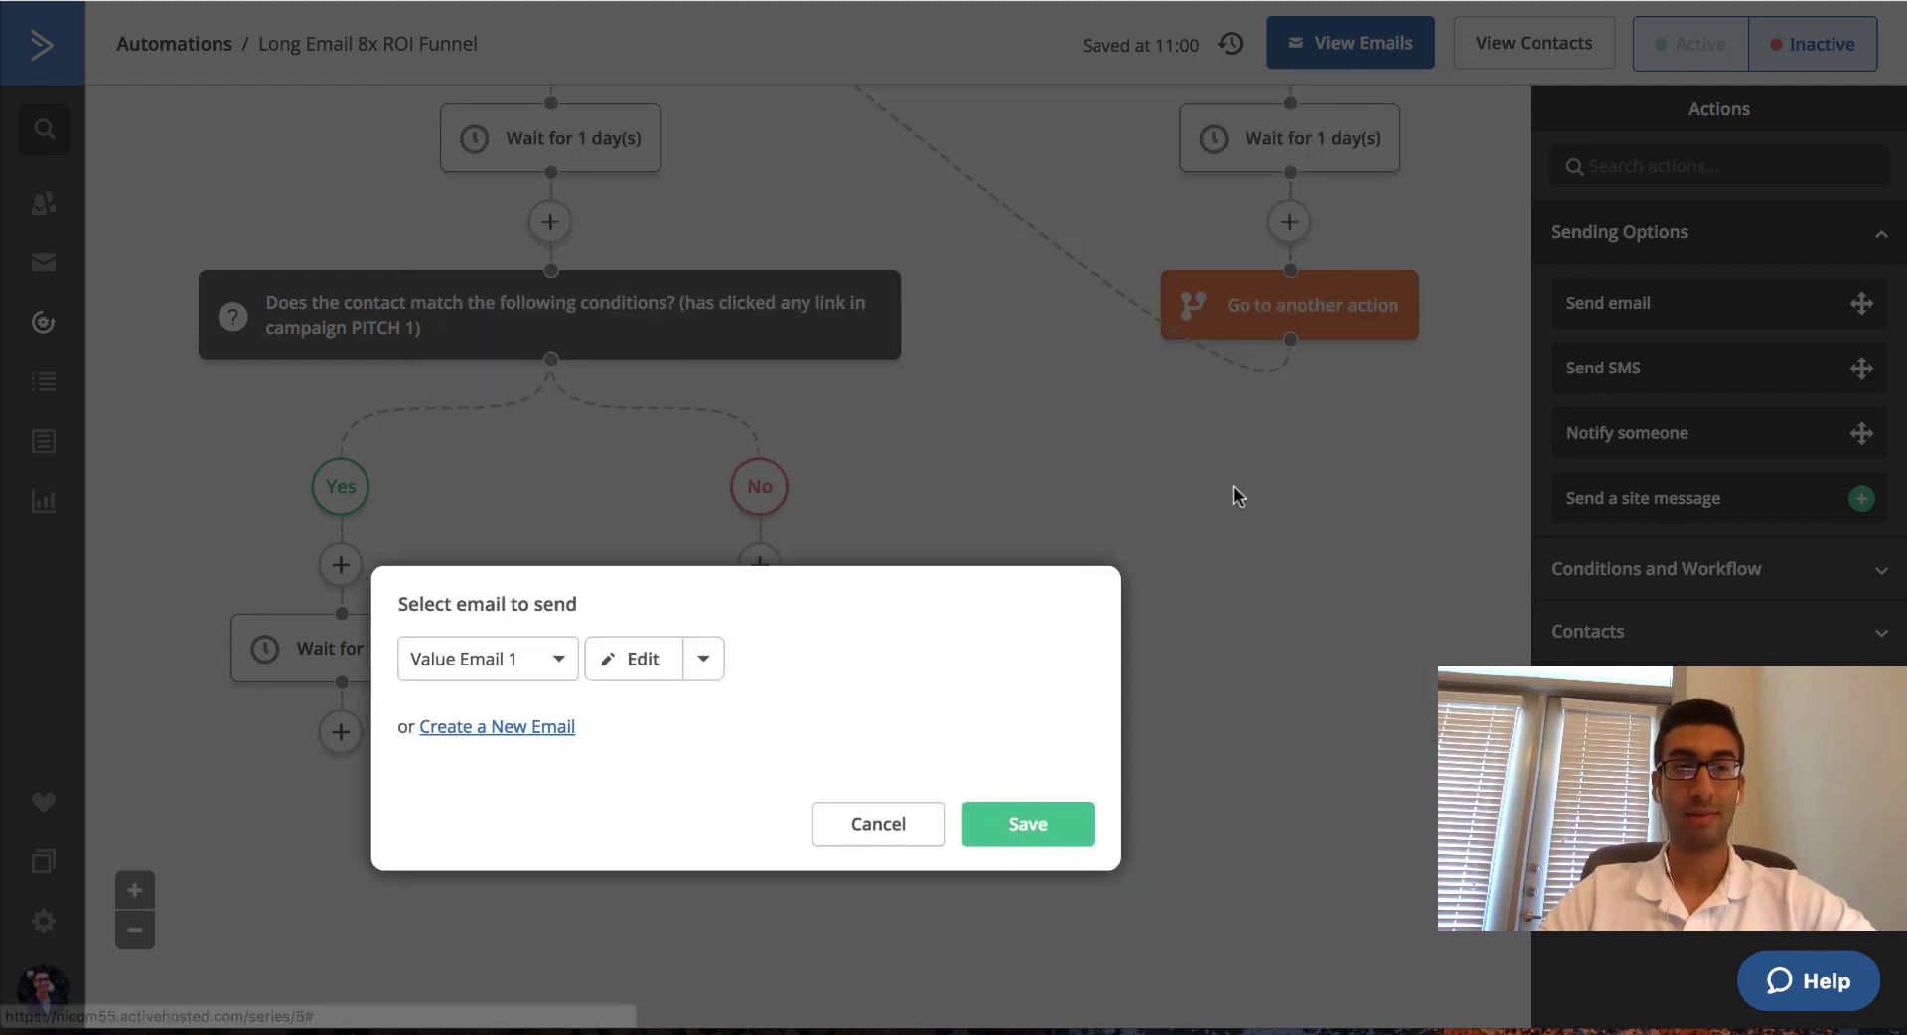
click(553, 659)
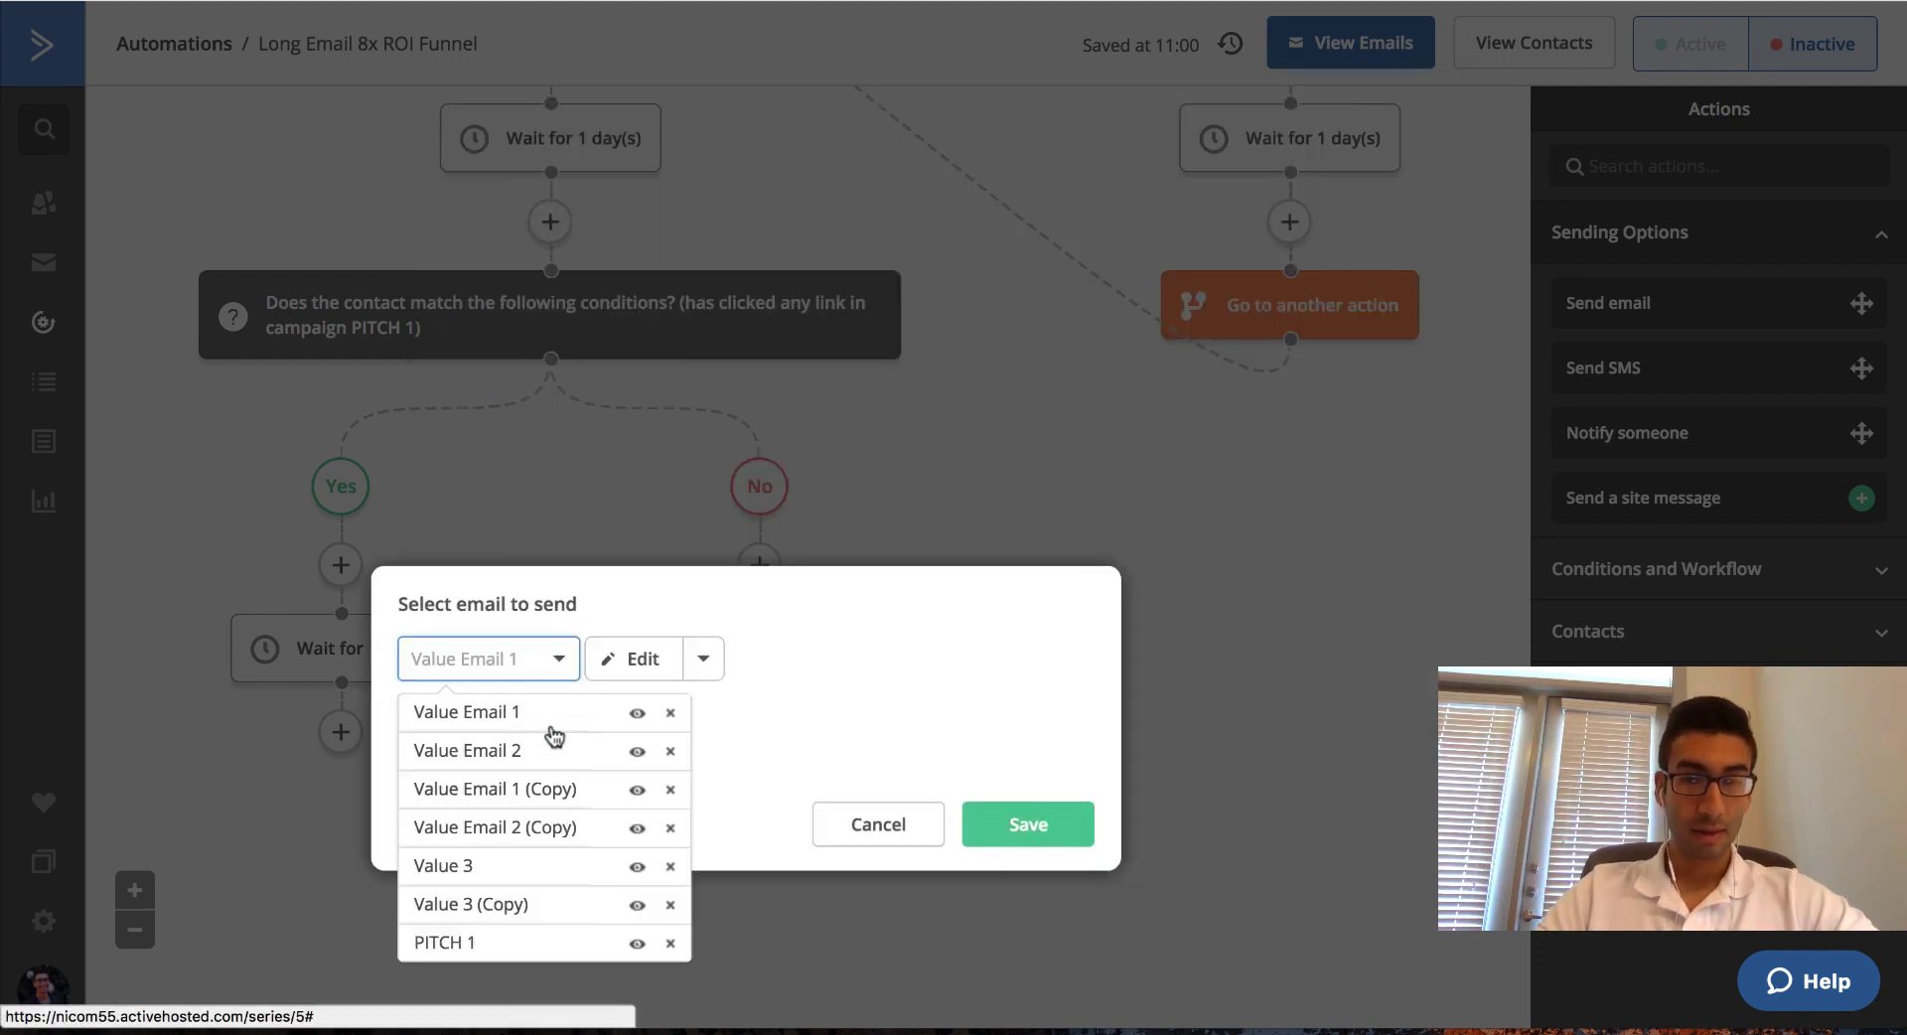
click(511, 943)
click(656, 662)
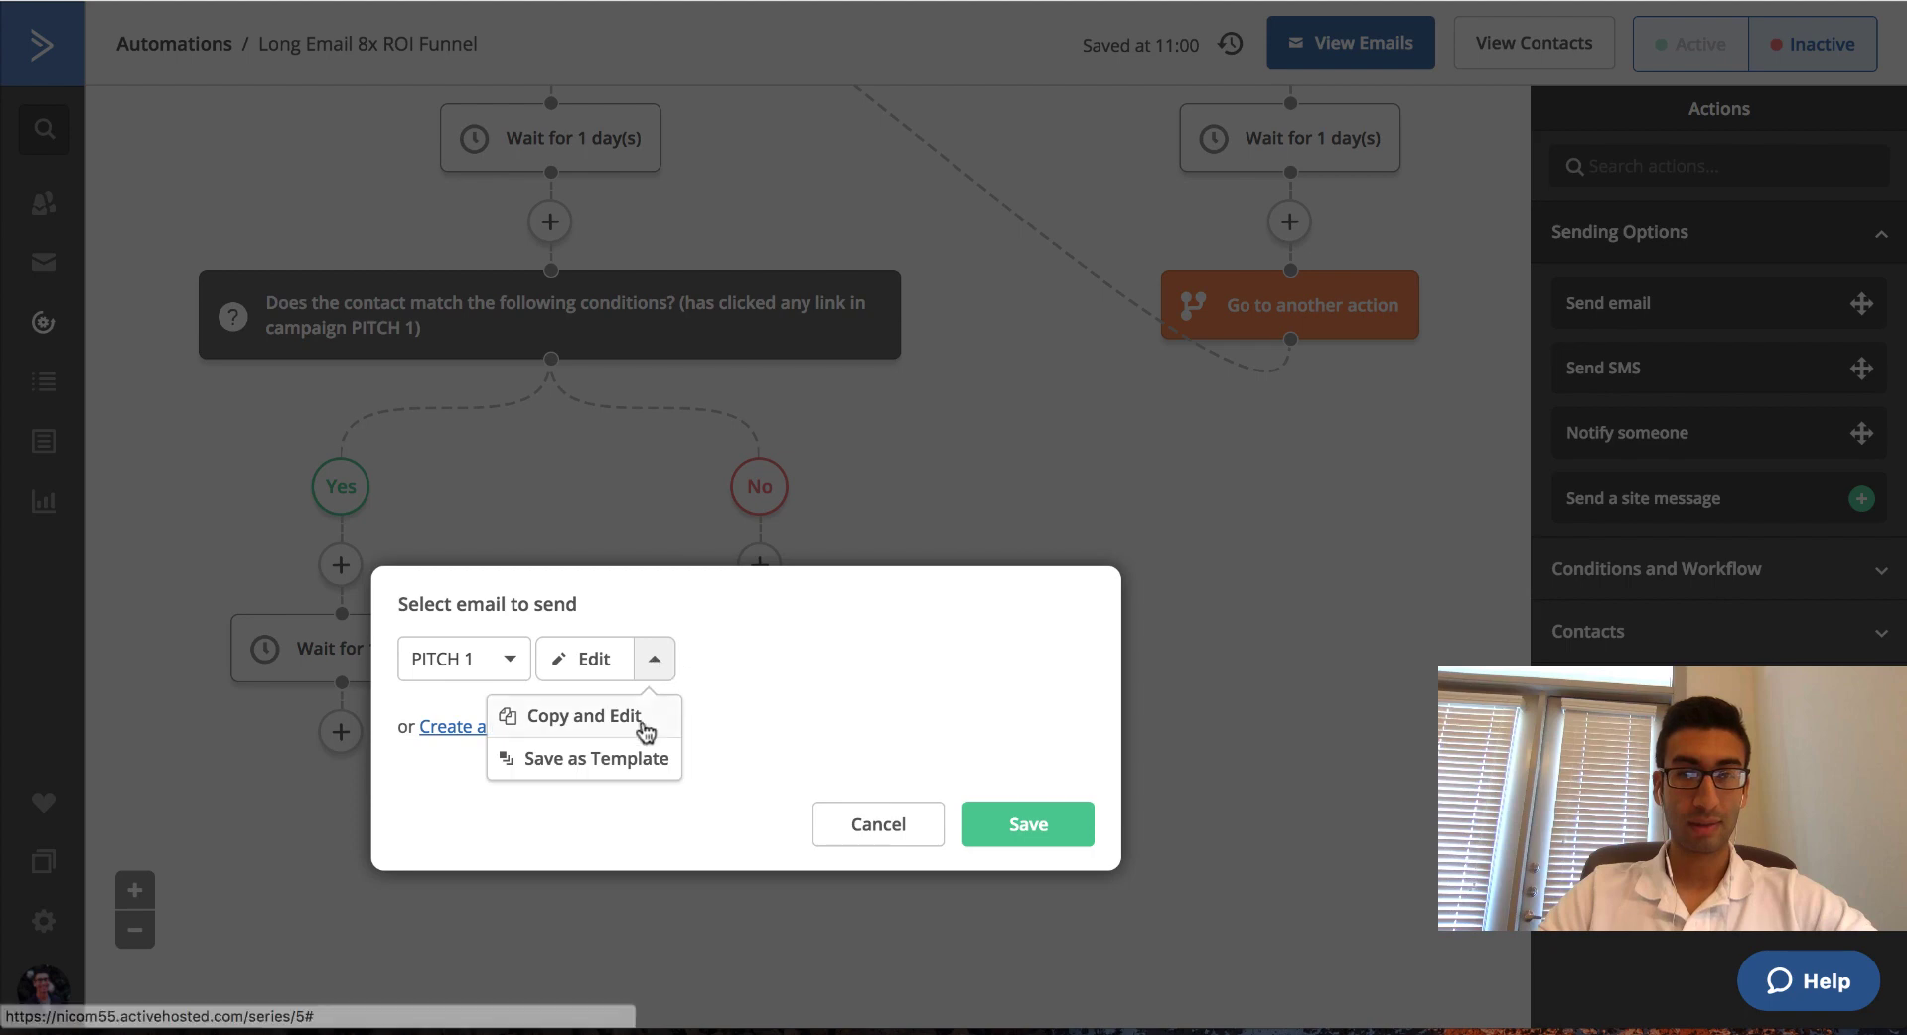
click(644, 723)
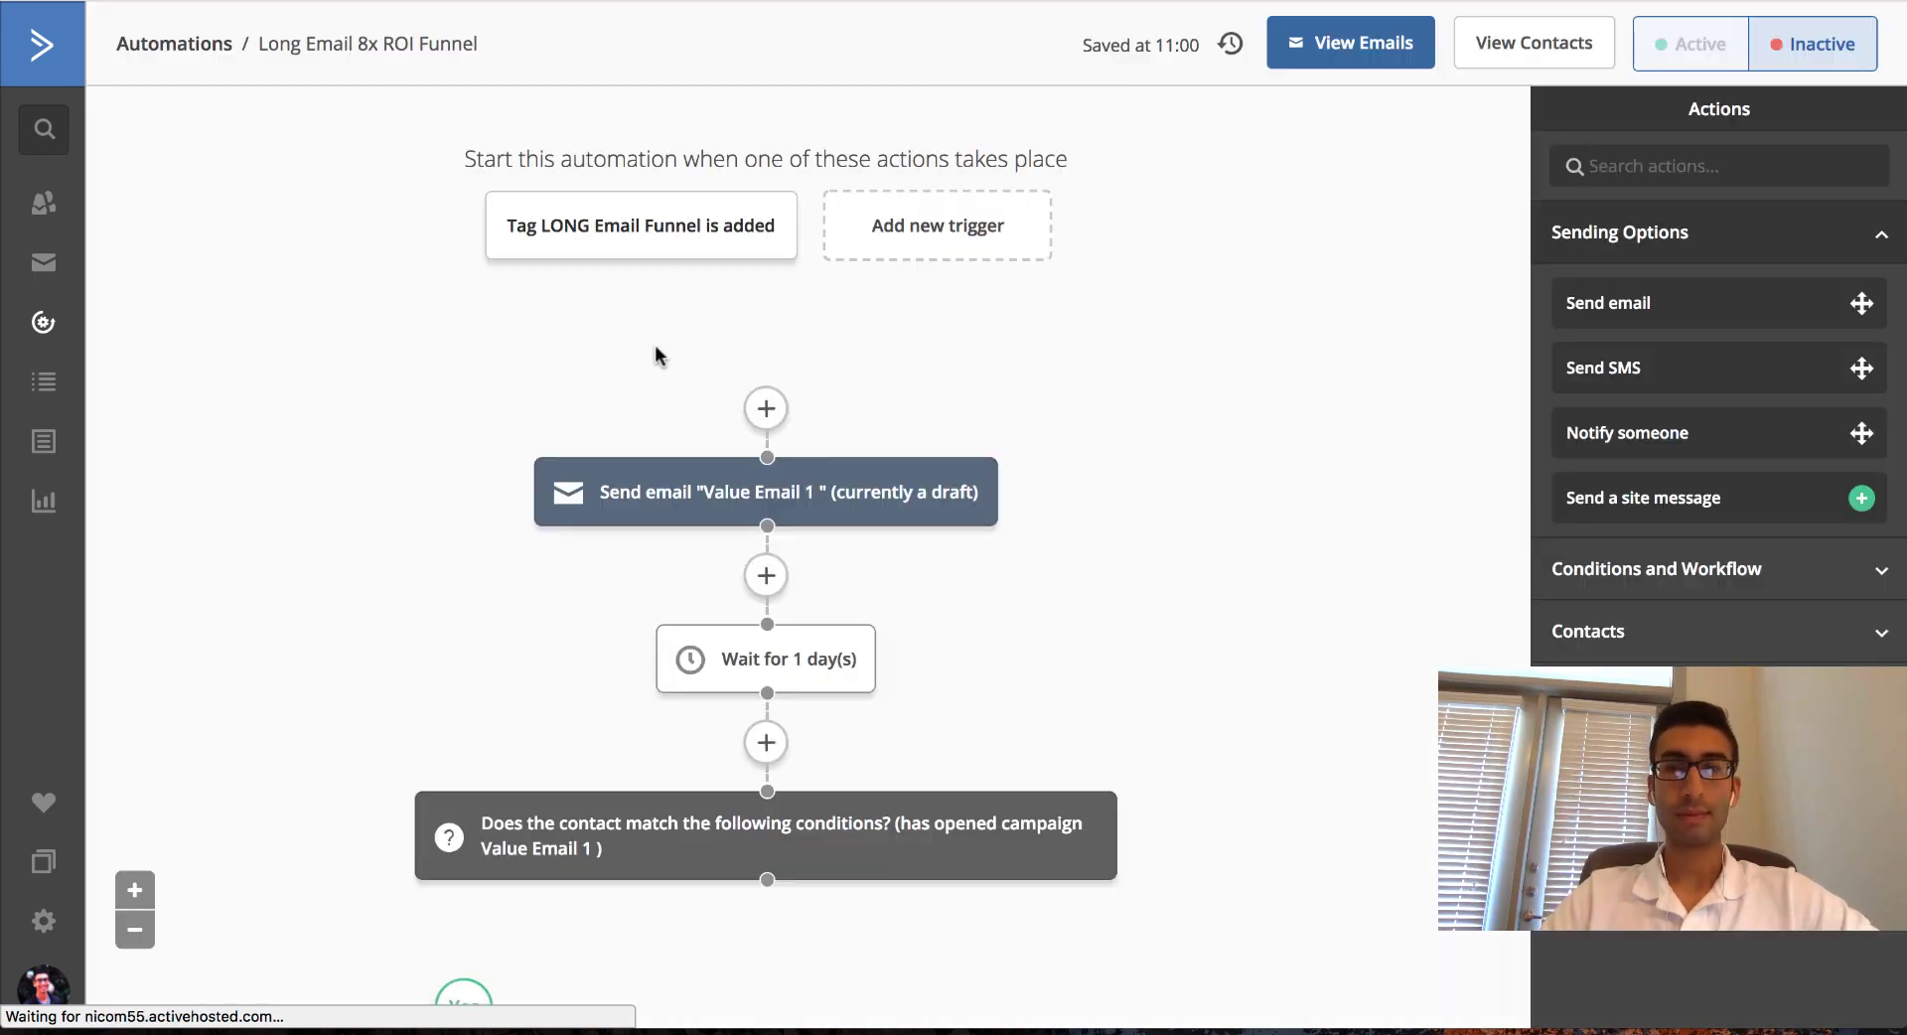
scroll(1106, 385, down, 10)
scroll(1106, 385, right, 6)
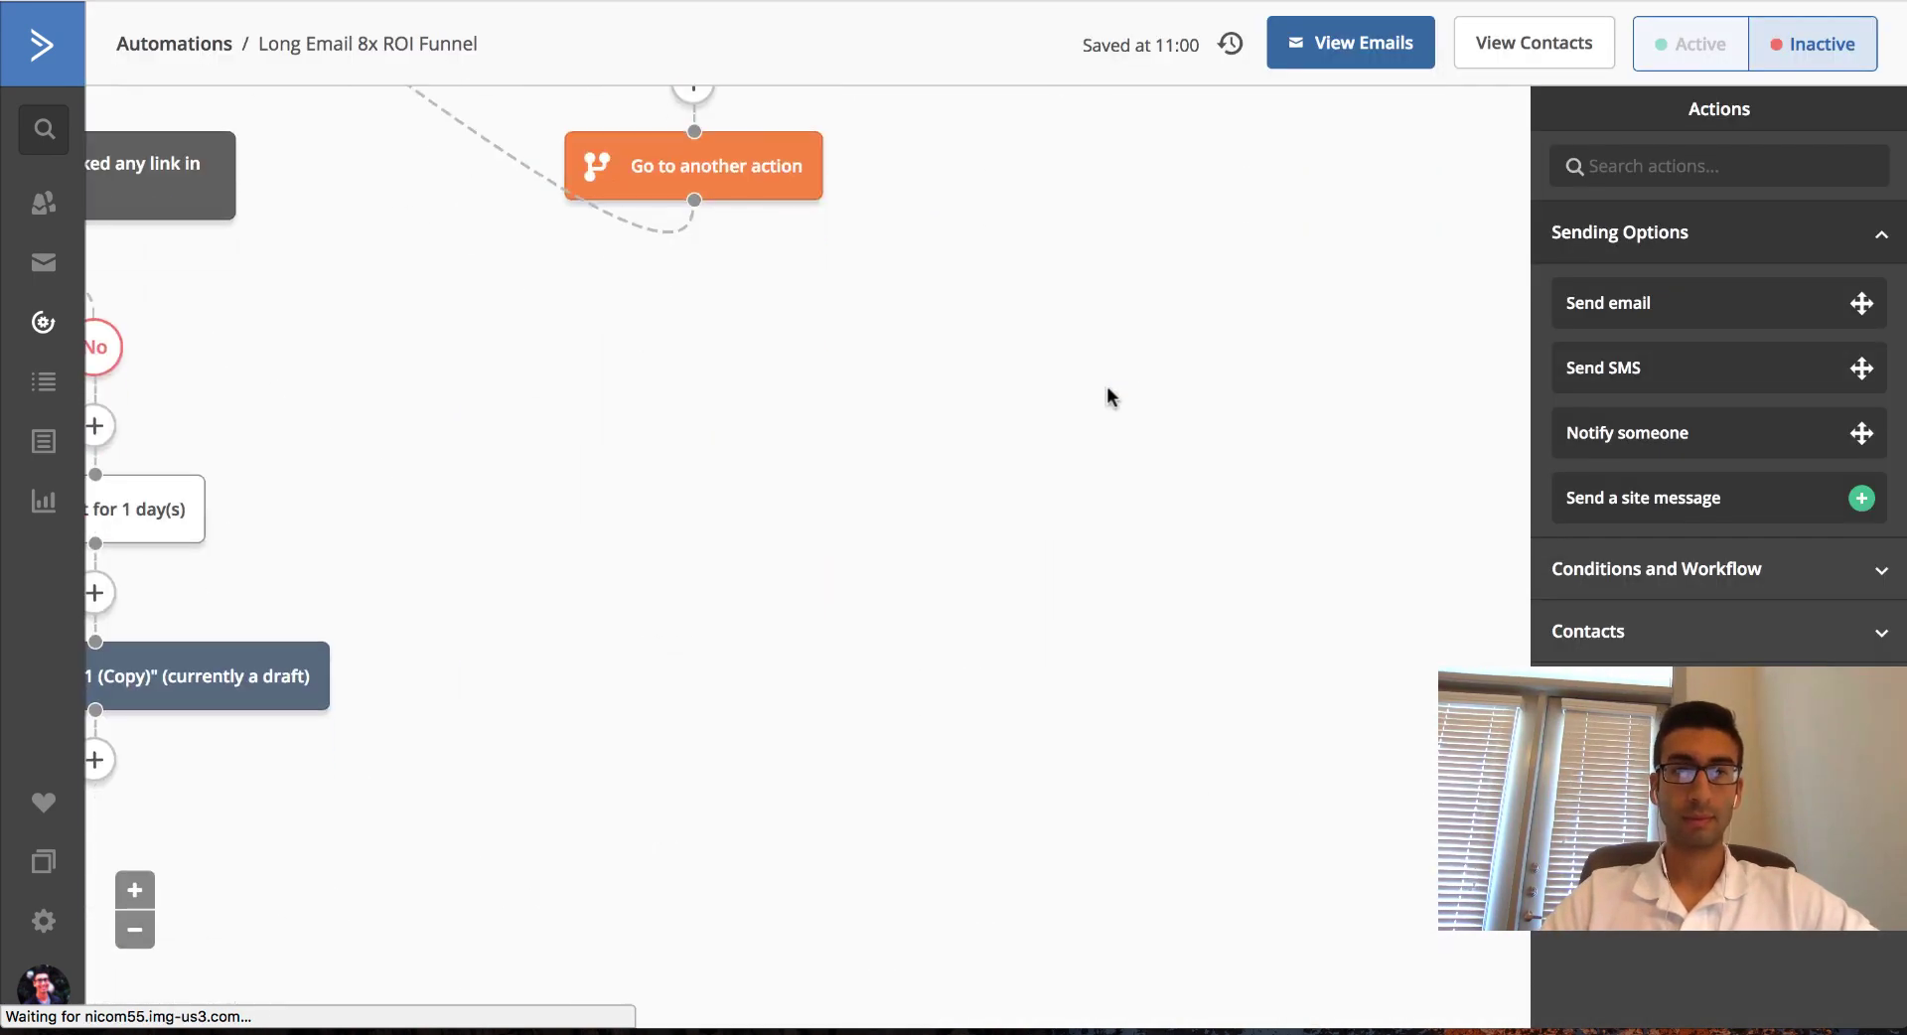
scroll(1106, 396, down, 3)
scroll(1106, 395, left, 10)
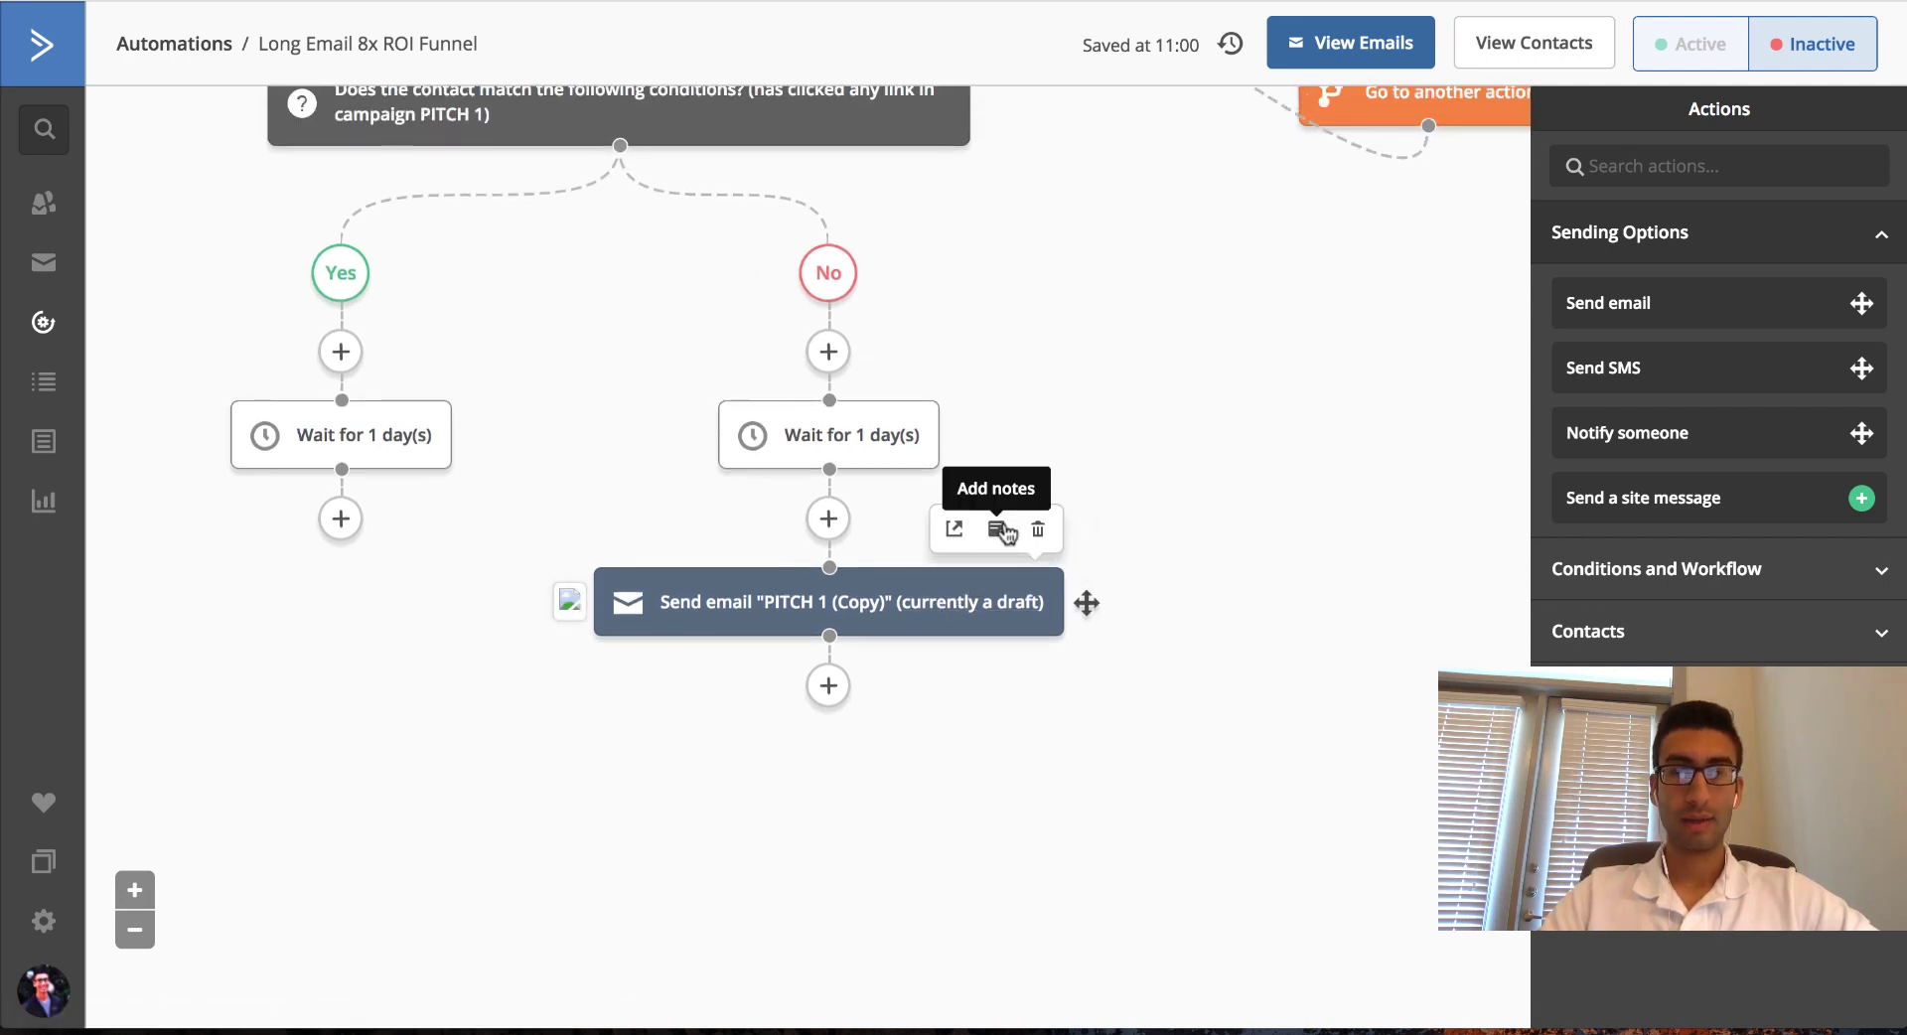
Add the note "Same Email as PITCH 1 but different subject line" to the "PITCH 1 (Copy)" send email action.
click(996, 528)
text(S)
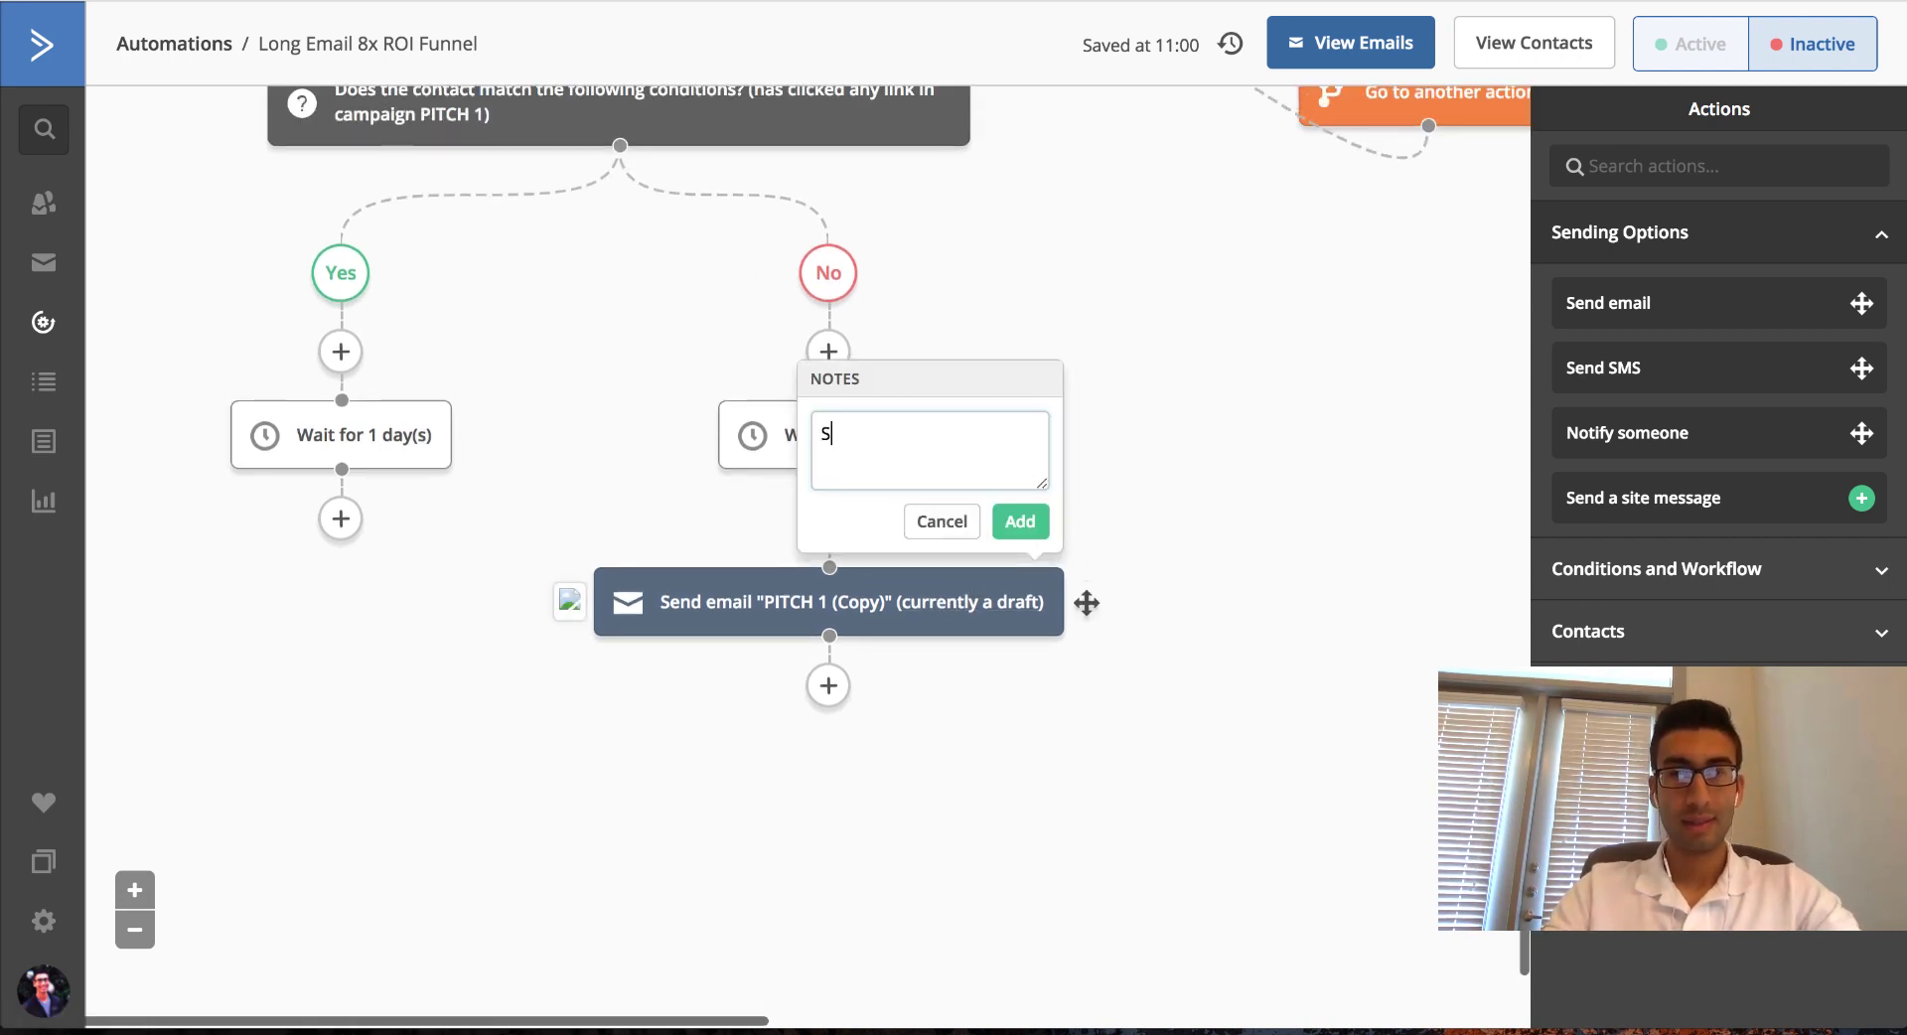
text(ame Email a)
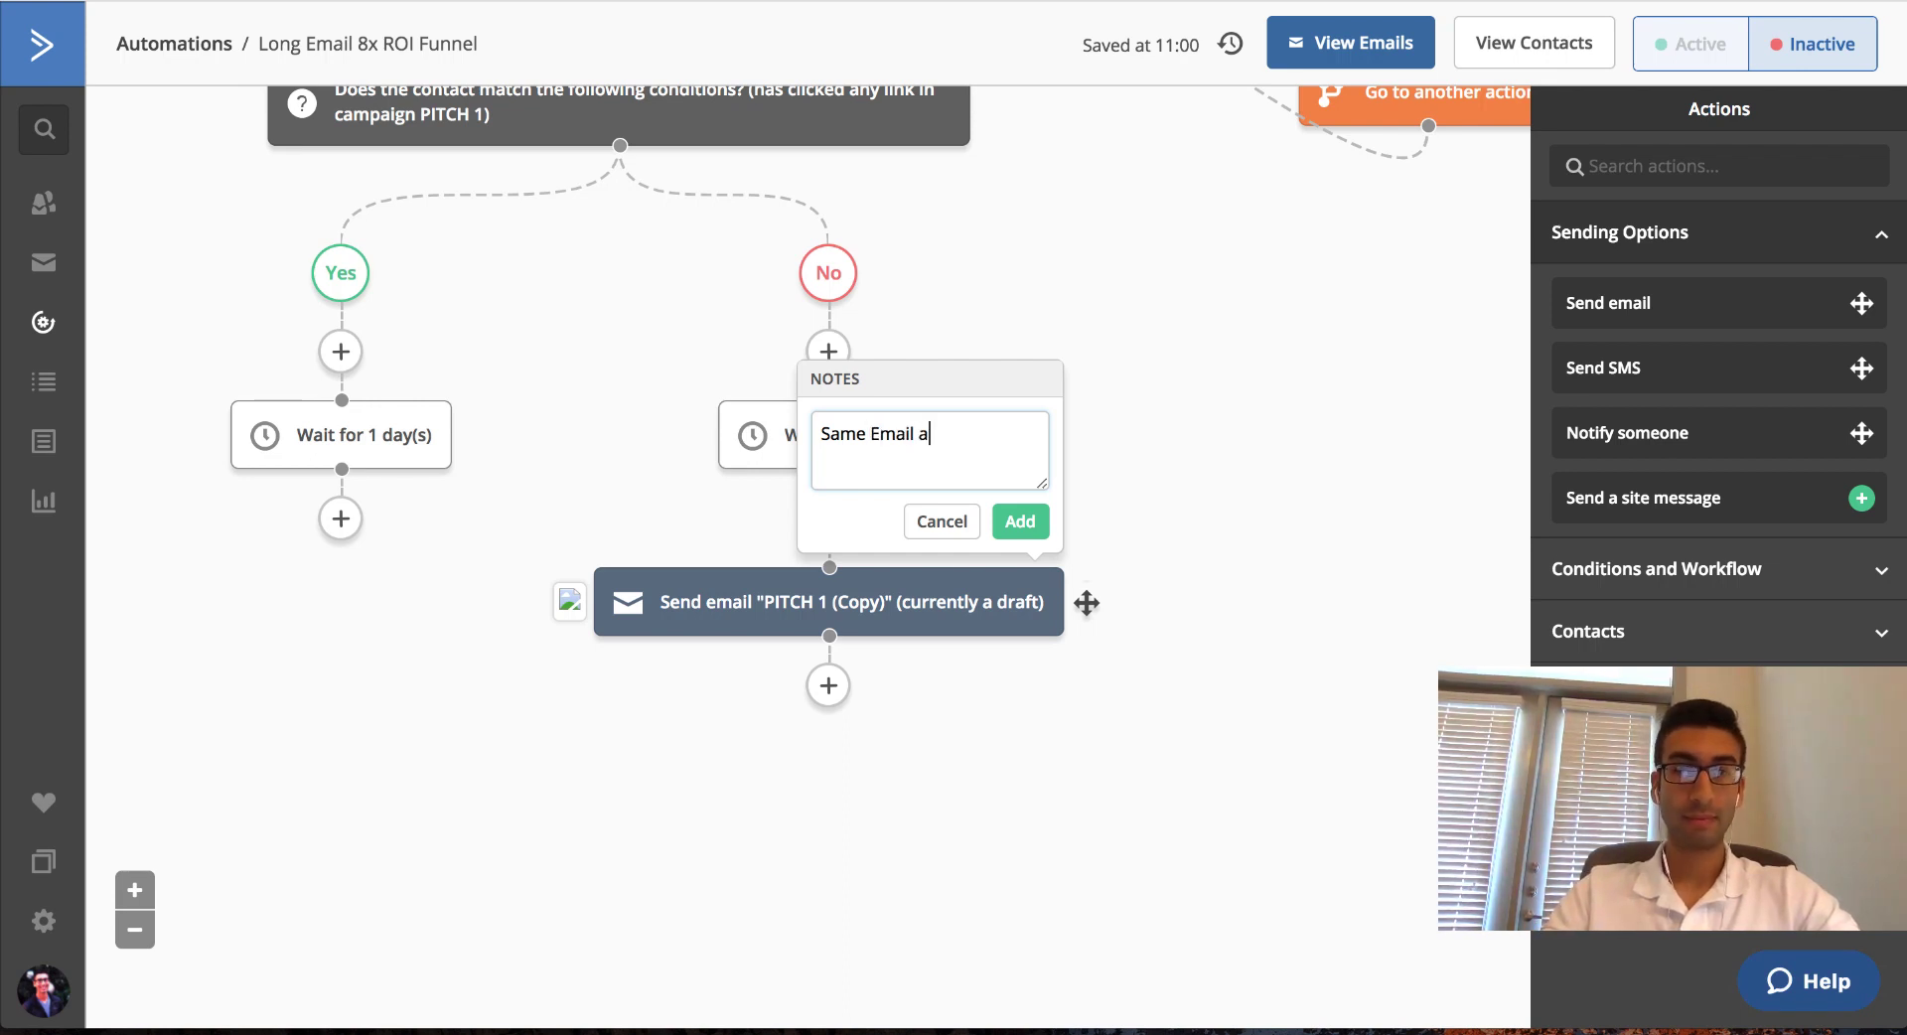
text(s PITCH 1 )
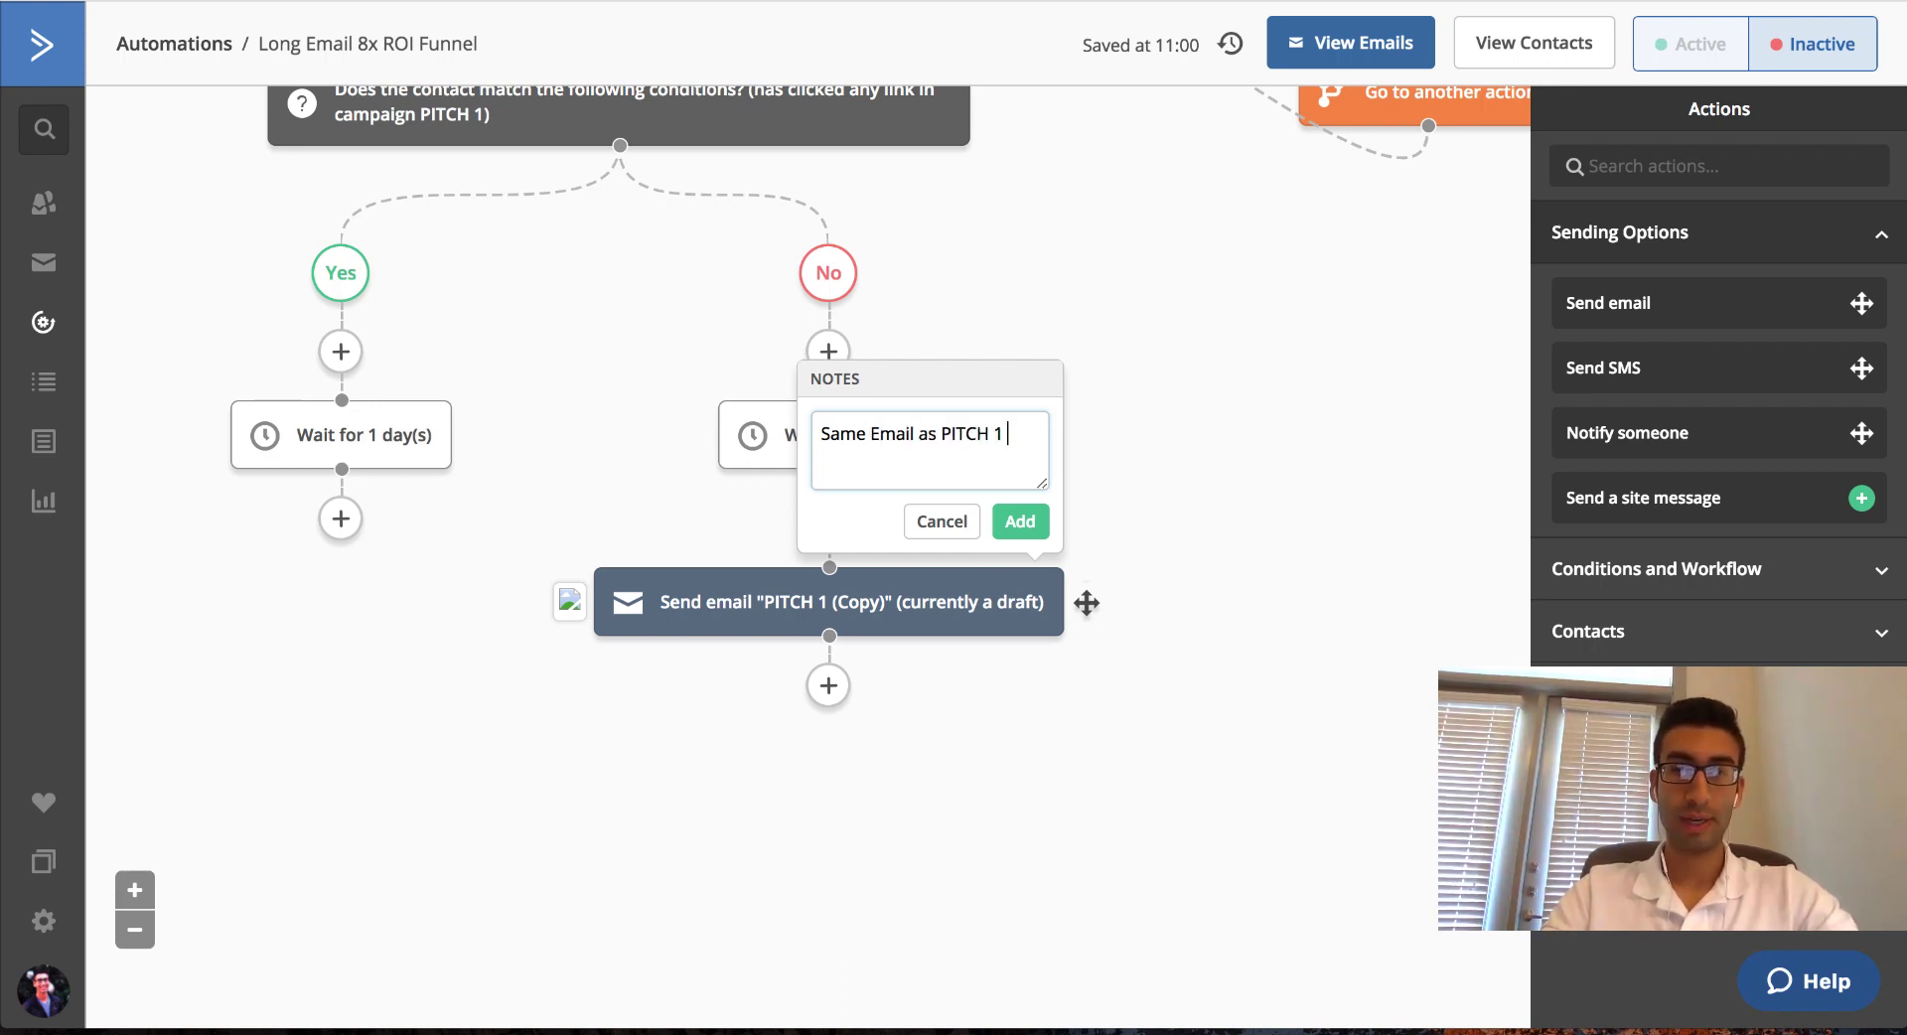
text(but different subject line)
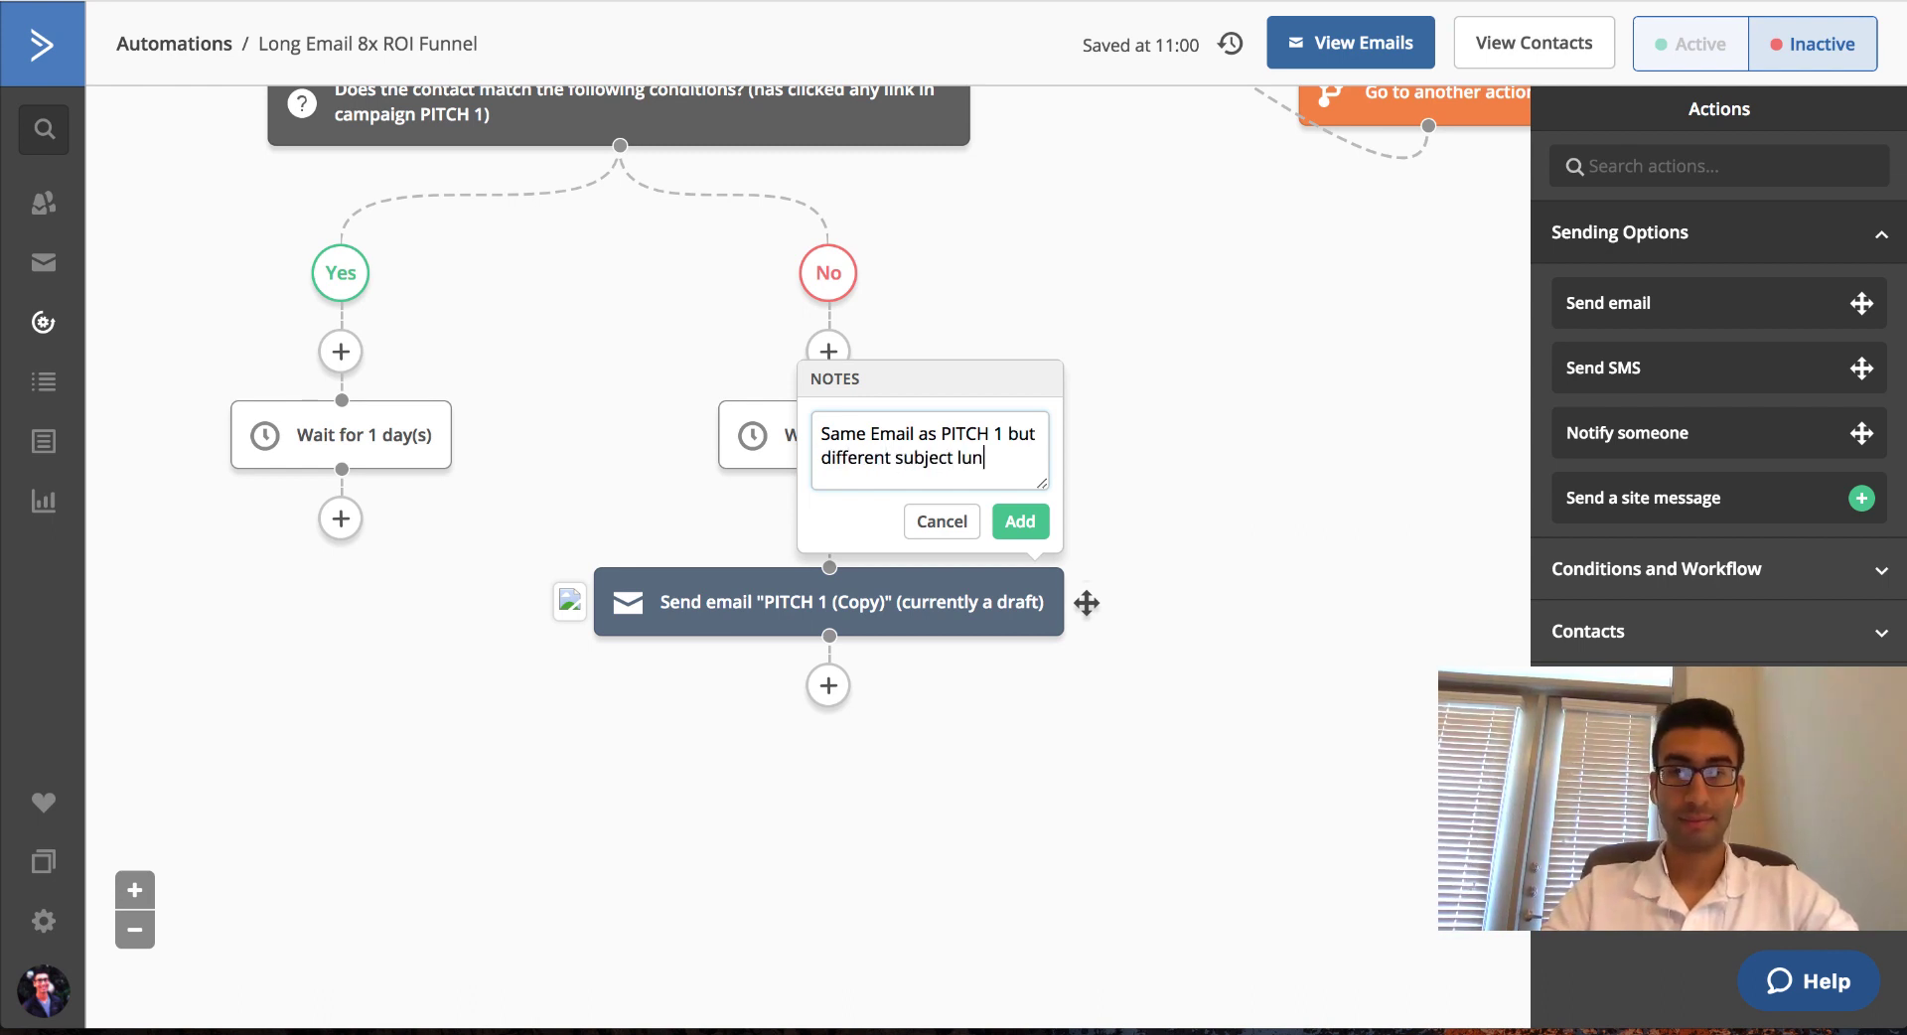
click(1020, 521)
click(1286, 522)
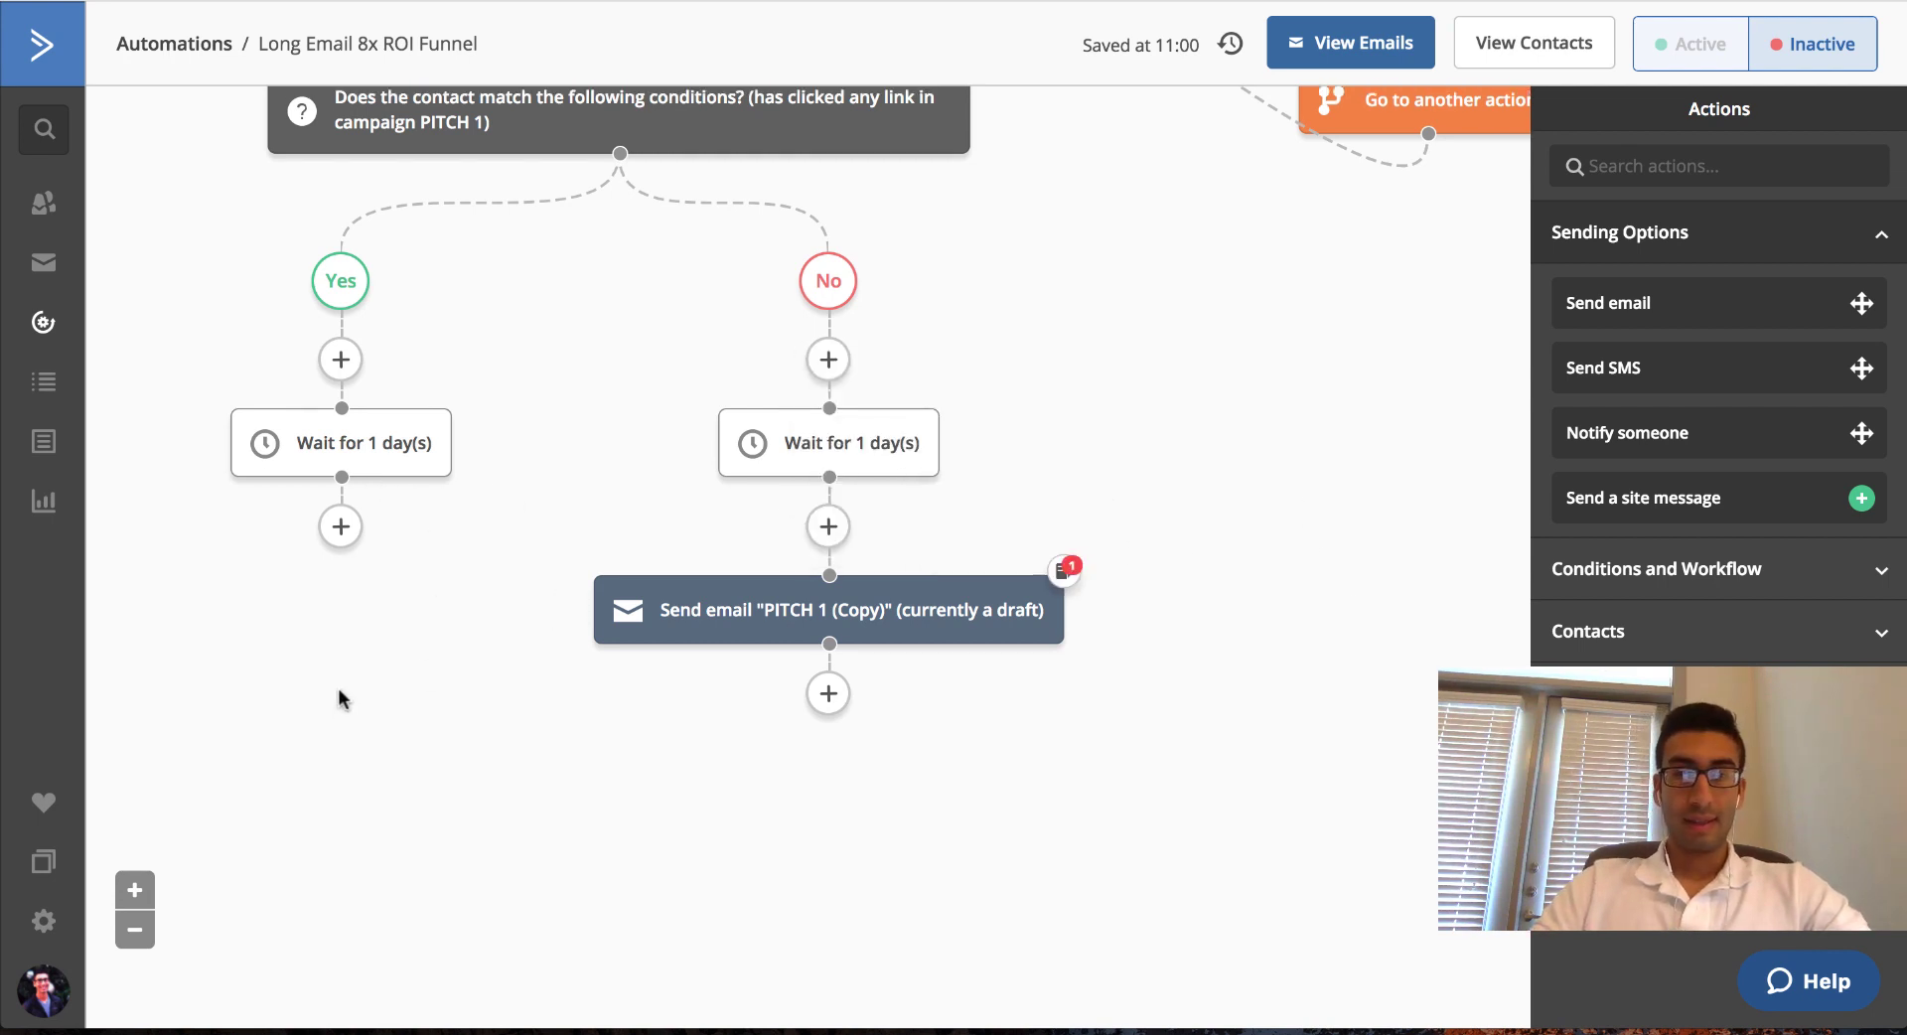
Review the automation's path between the first value email and the "PITCH 1 (Copy)" resend.
scroll(343, 694, up, 1)
scroll(653, 745, up, 3)
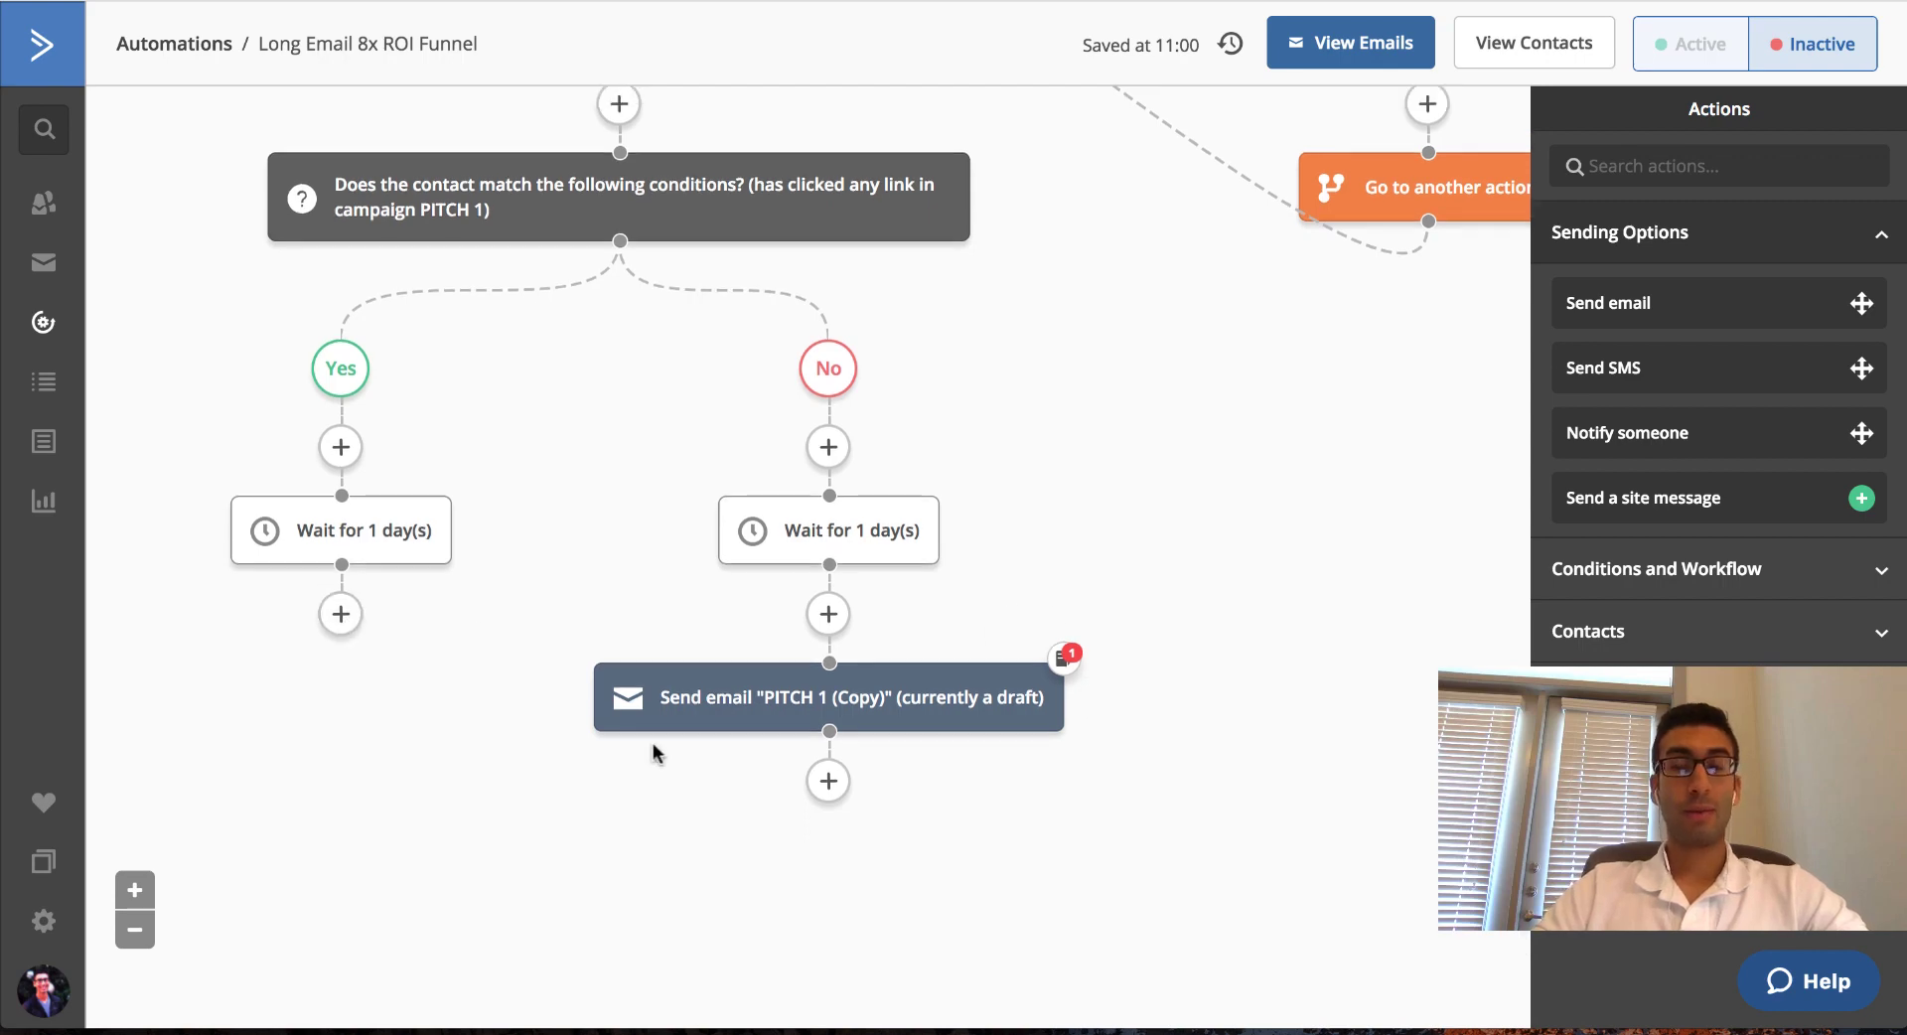
scroll(652, 745, down, 4)
scroll(907, 735, down, 1)
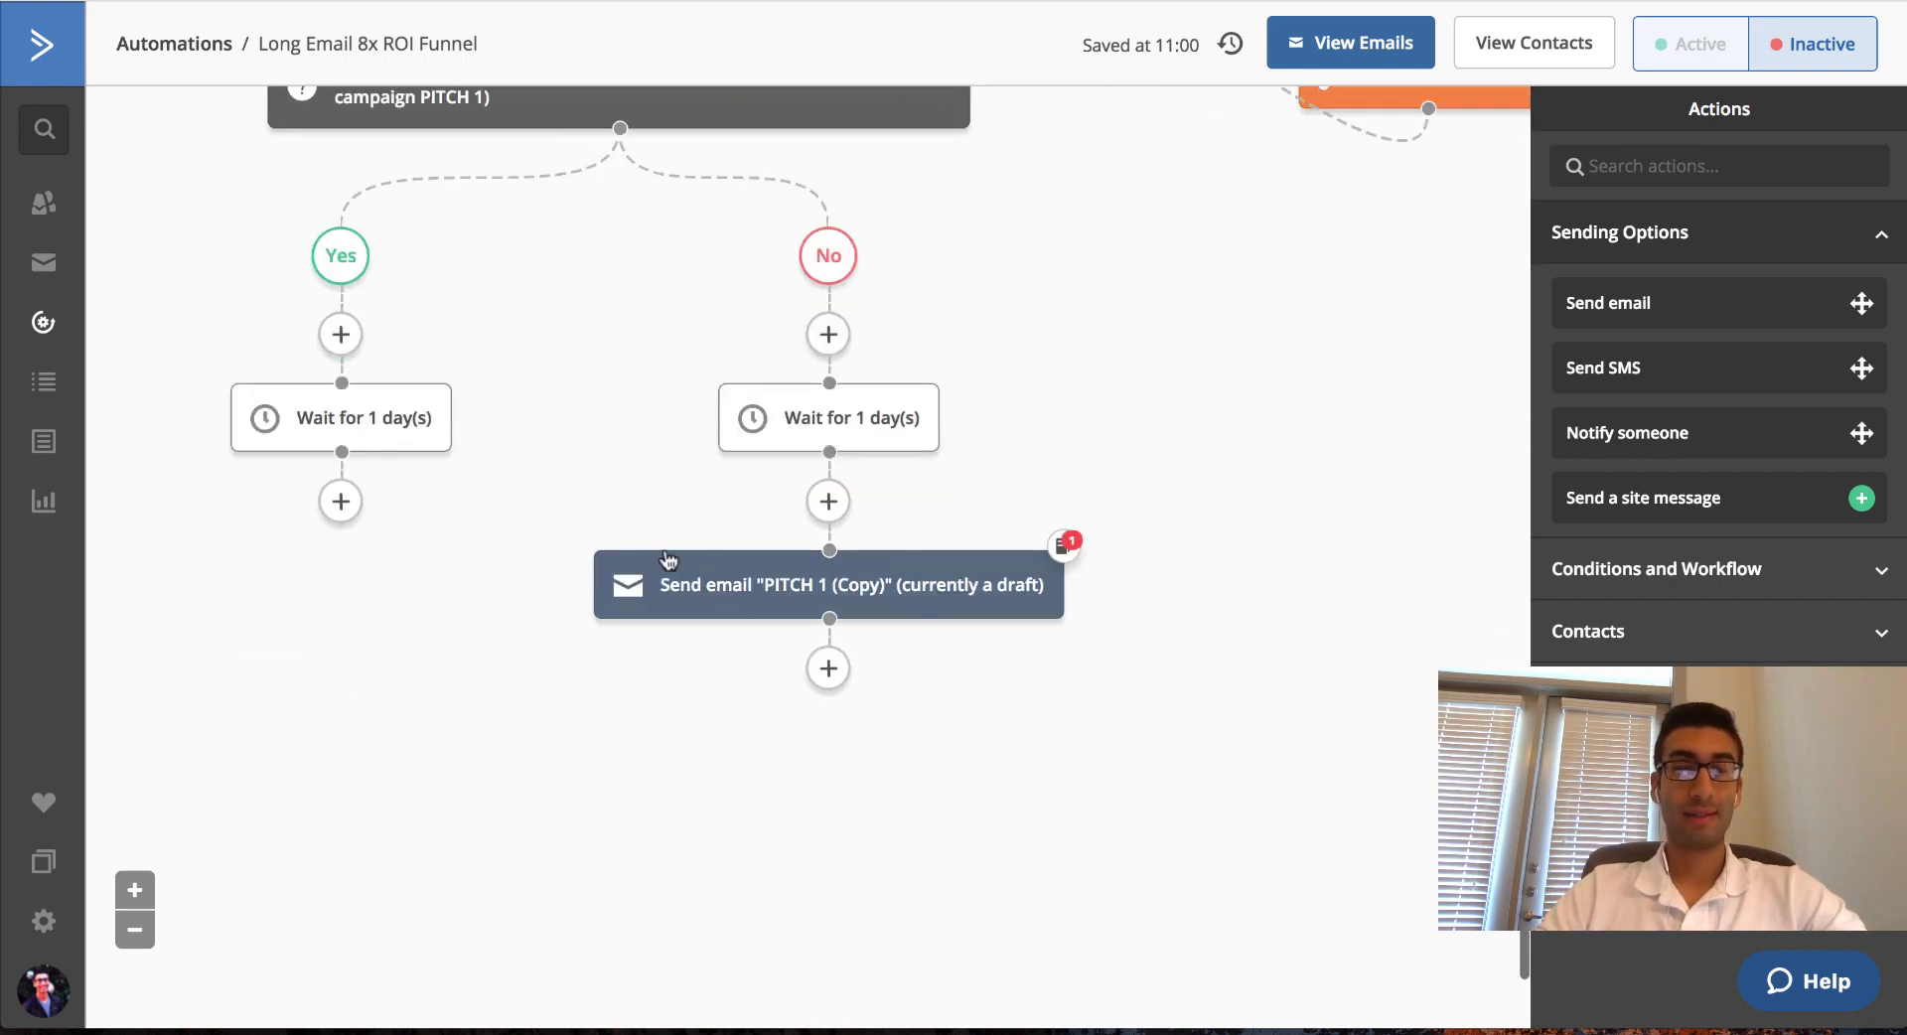
scroll(1201, 446, up, 15)
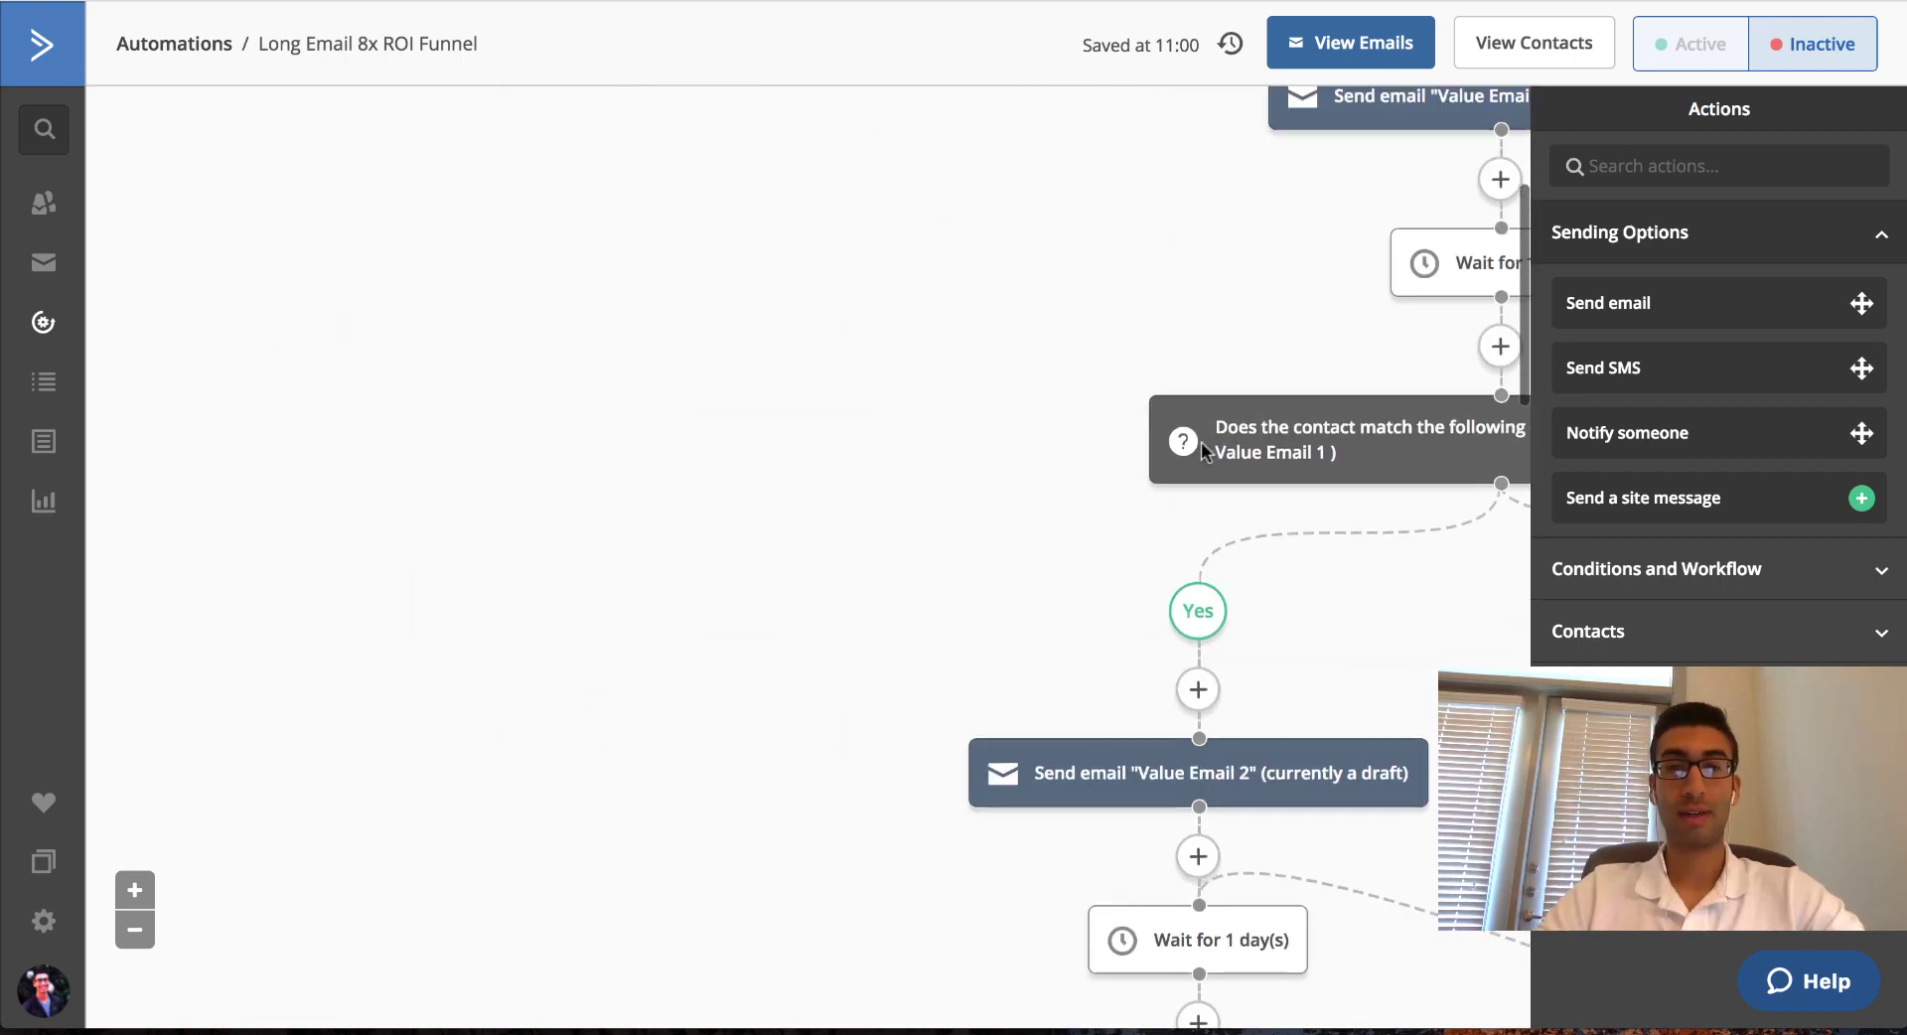
scroll(1200, 441, down, 12)
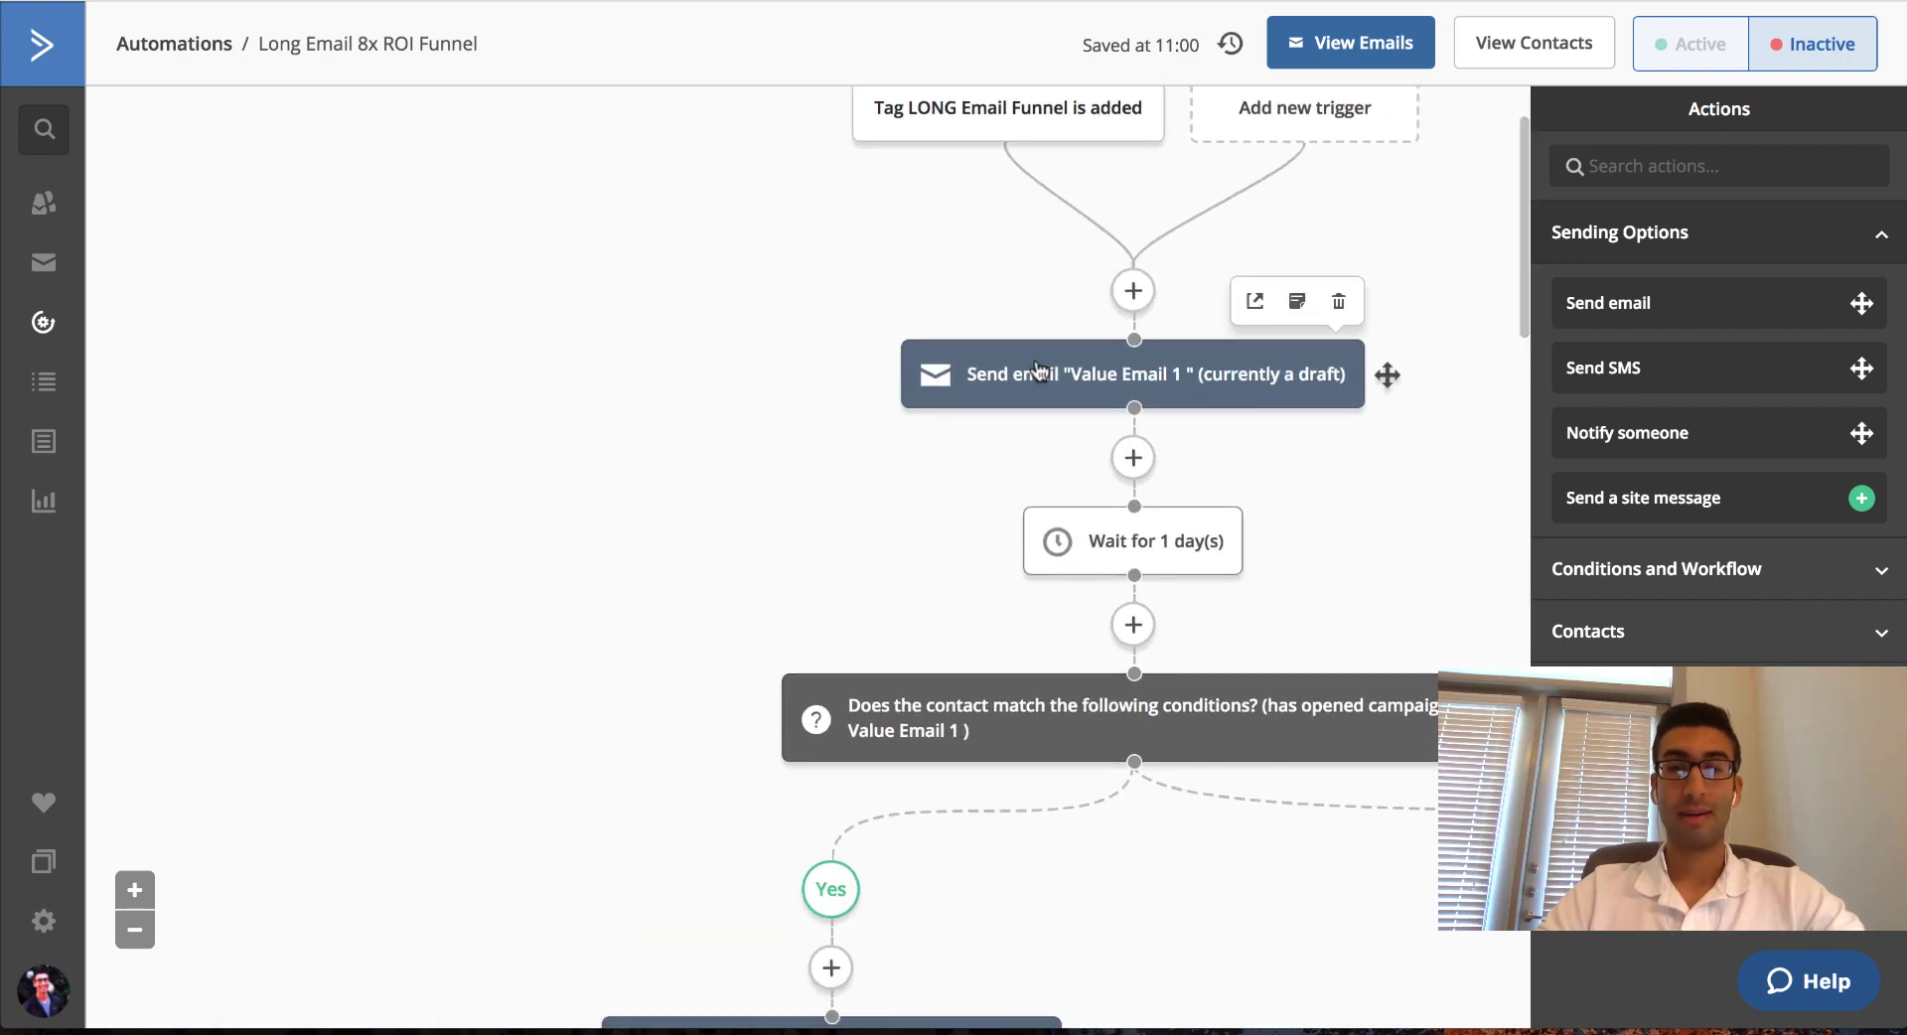
scroll(1035, 415, down, 10)
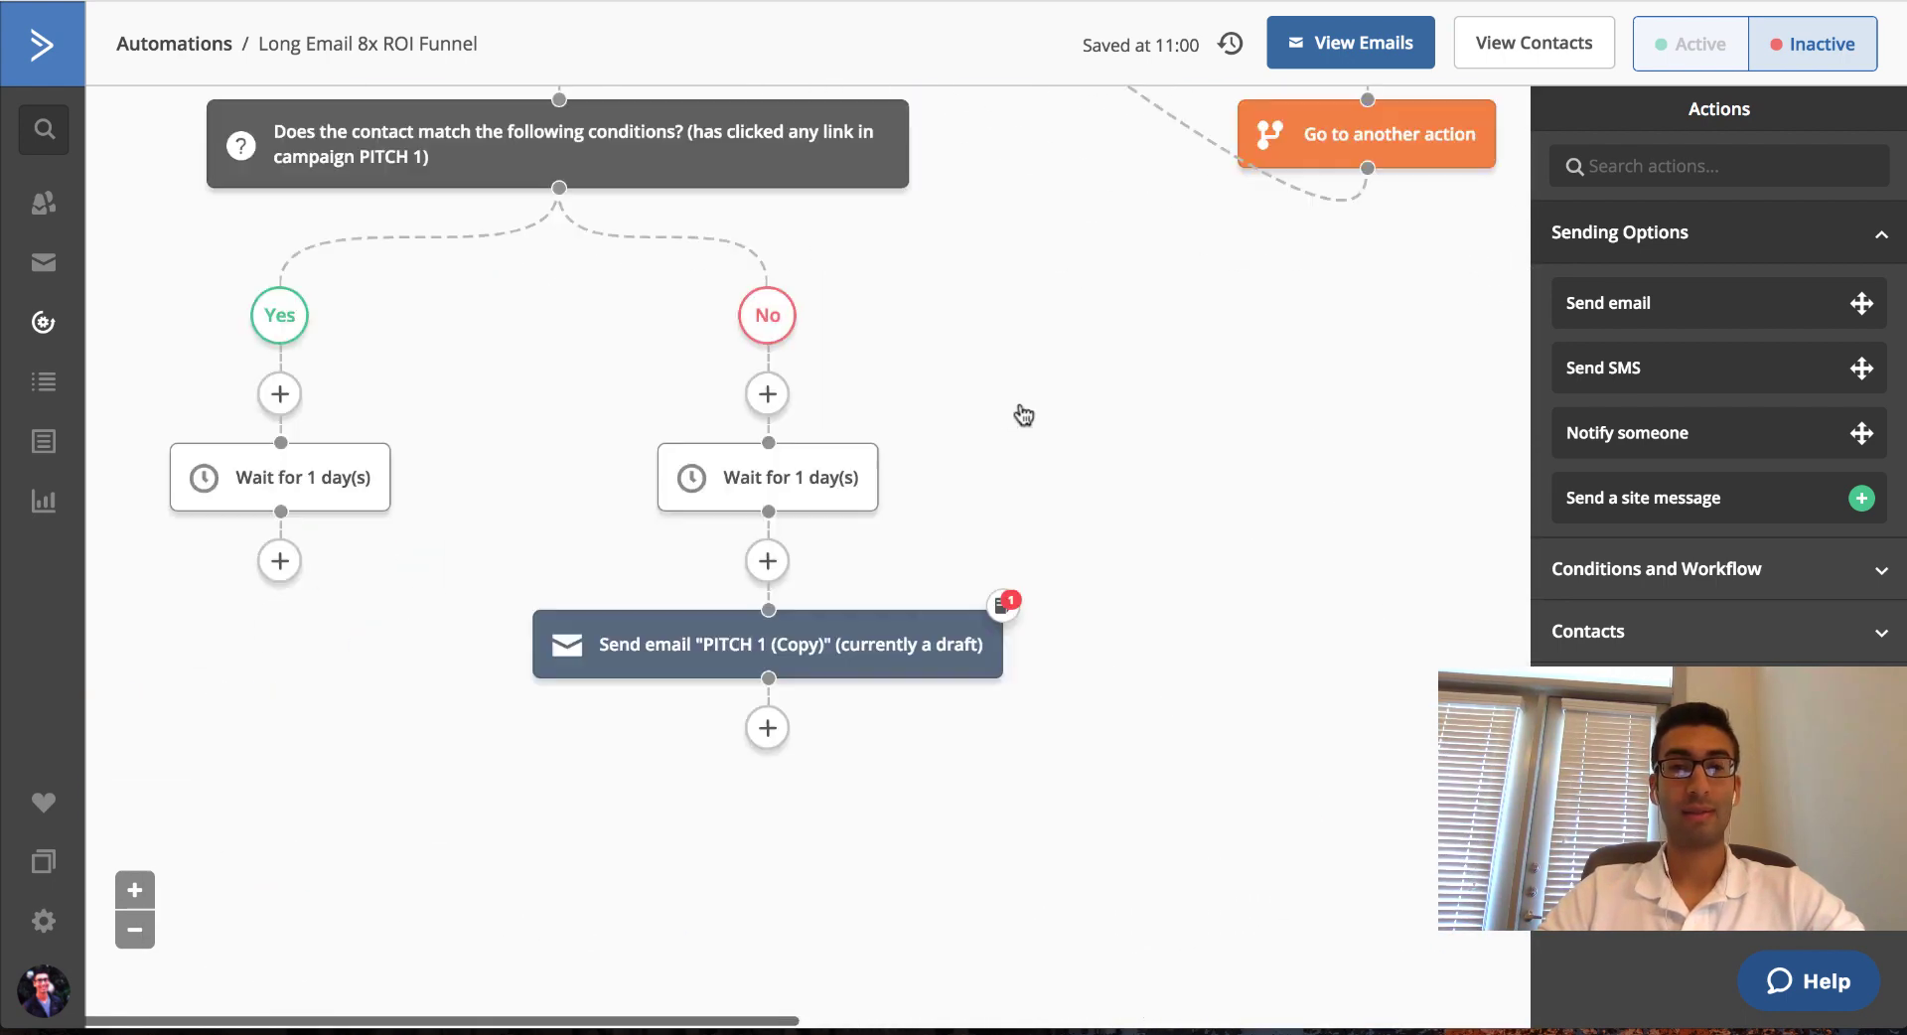
scroll(1023, 412, up, 8)
scroll(1023, 412, left, 3)
scroll(1023, 412, up, 10)
scroll(1023, 412, left, 3)
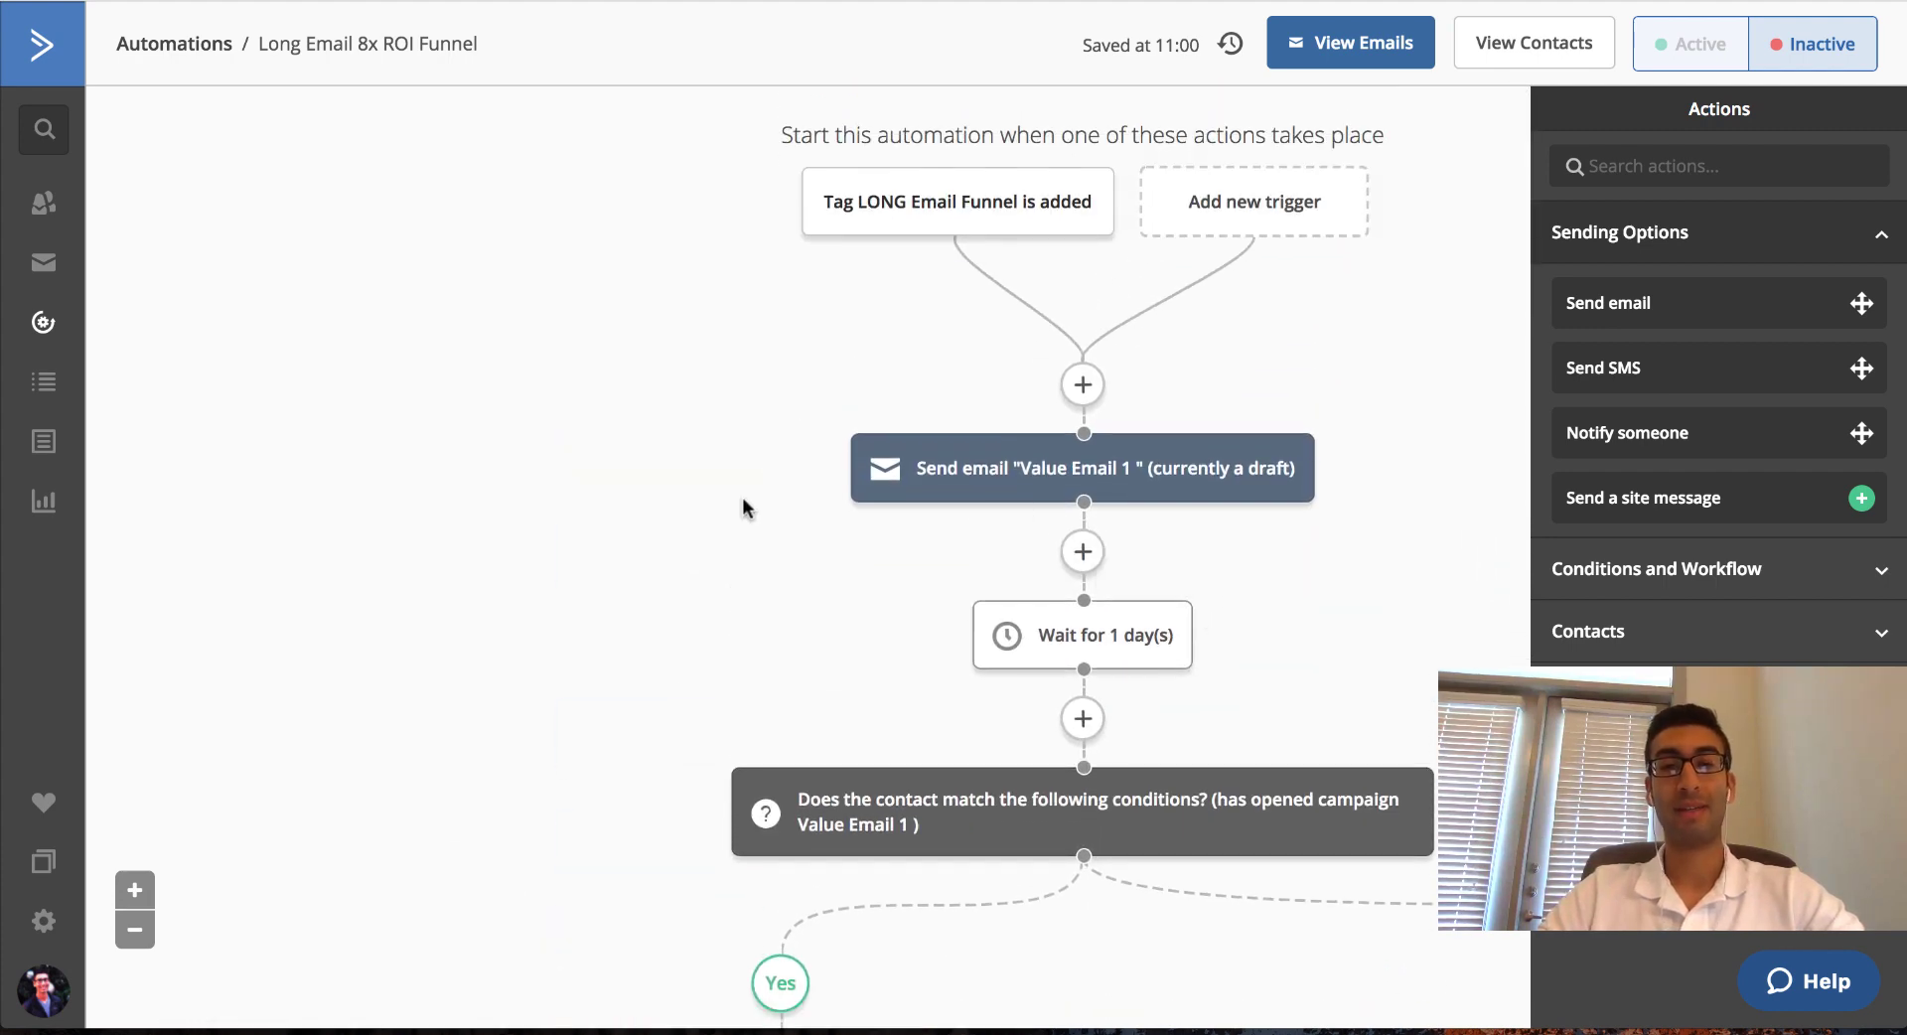
scroll(775, 516, down, 12)
scroll(799, 425, right, 4)
scroll(796, 417, right, 3)
scroll(814, 437, up, 4)
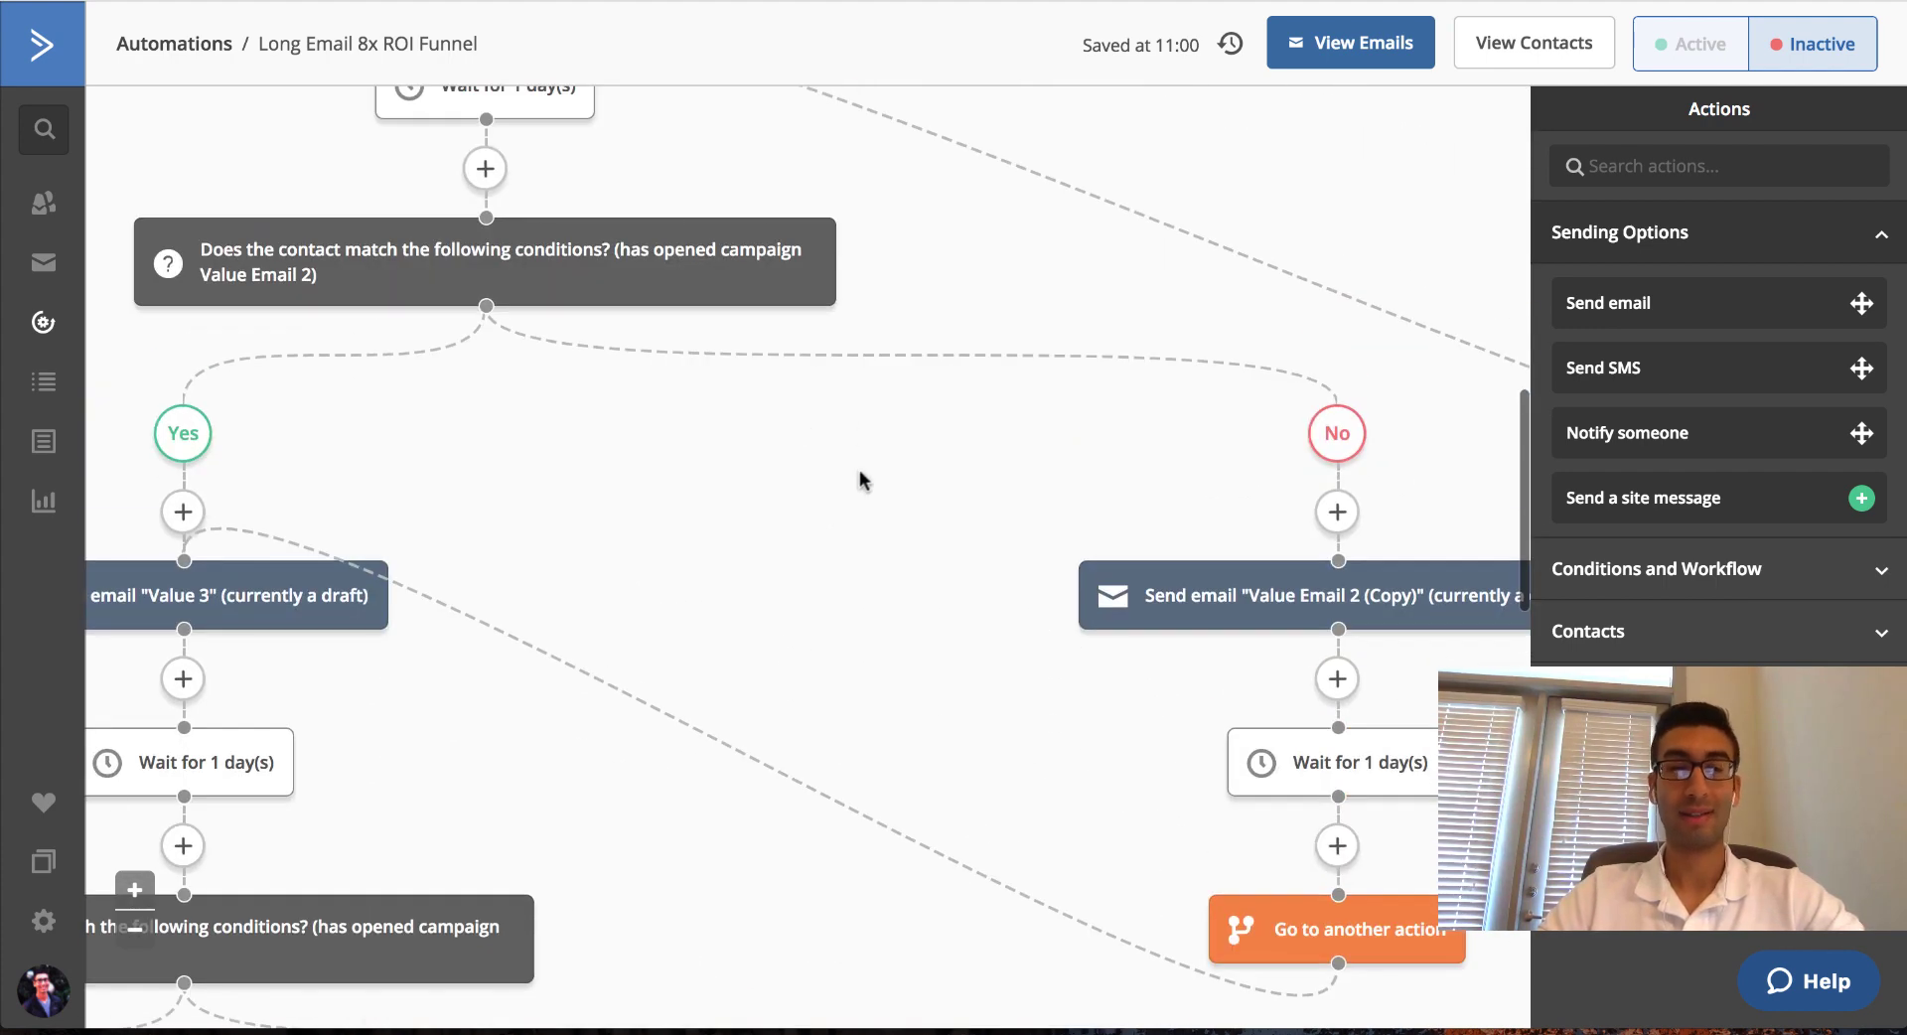
Examine the whole funnel in a zoomed-out overview, following the Yes and No branches from the tag trigger to the PITCH 1 link-click condition.
click(135, 929)
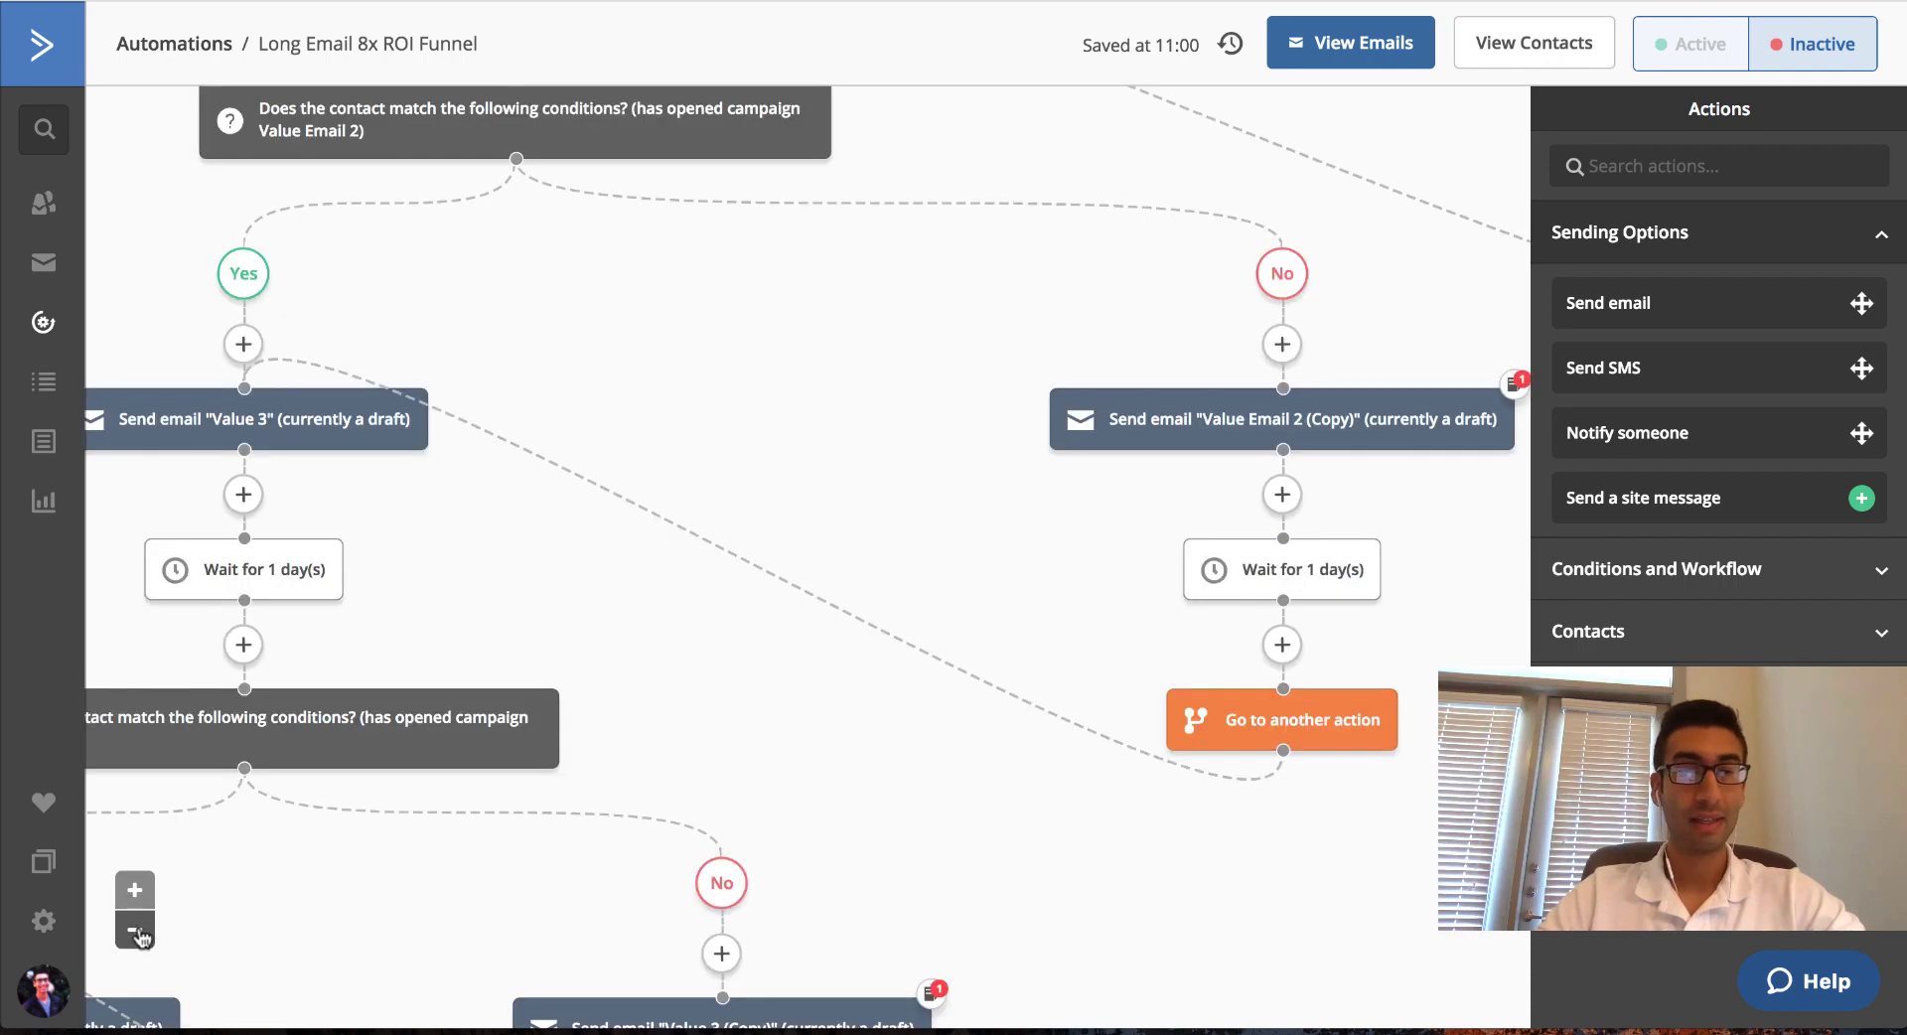
click(135, 929)
click(135, 929)
click(138, 930)
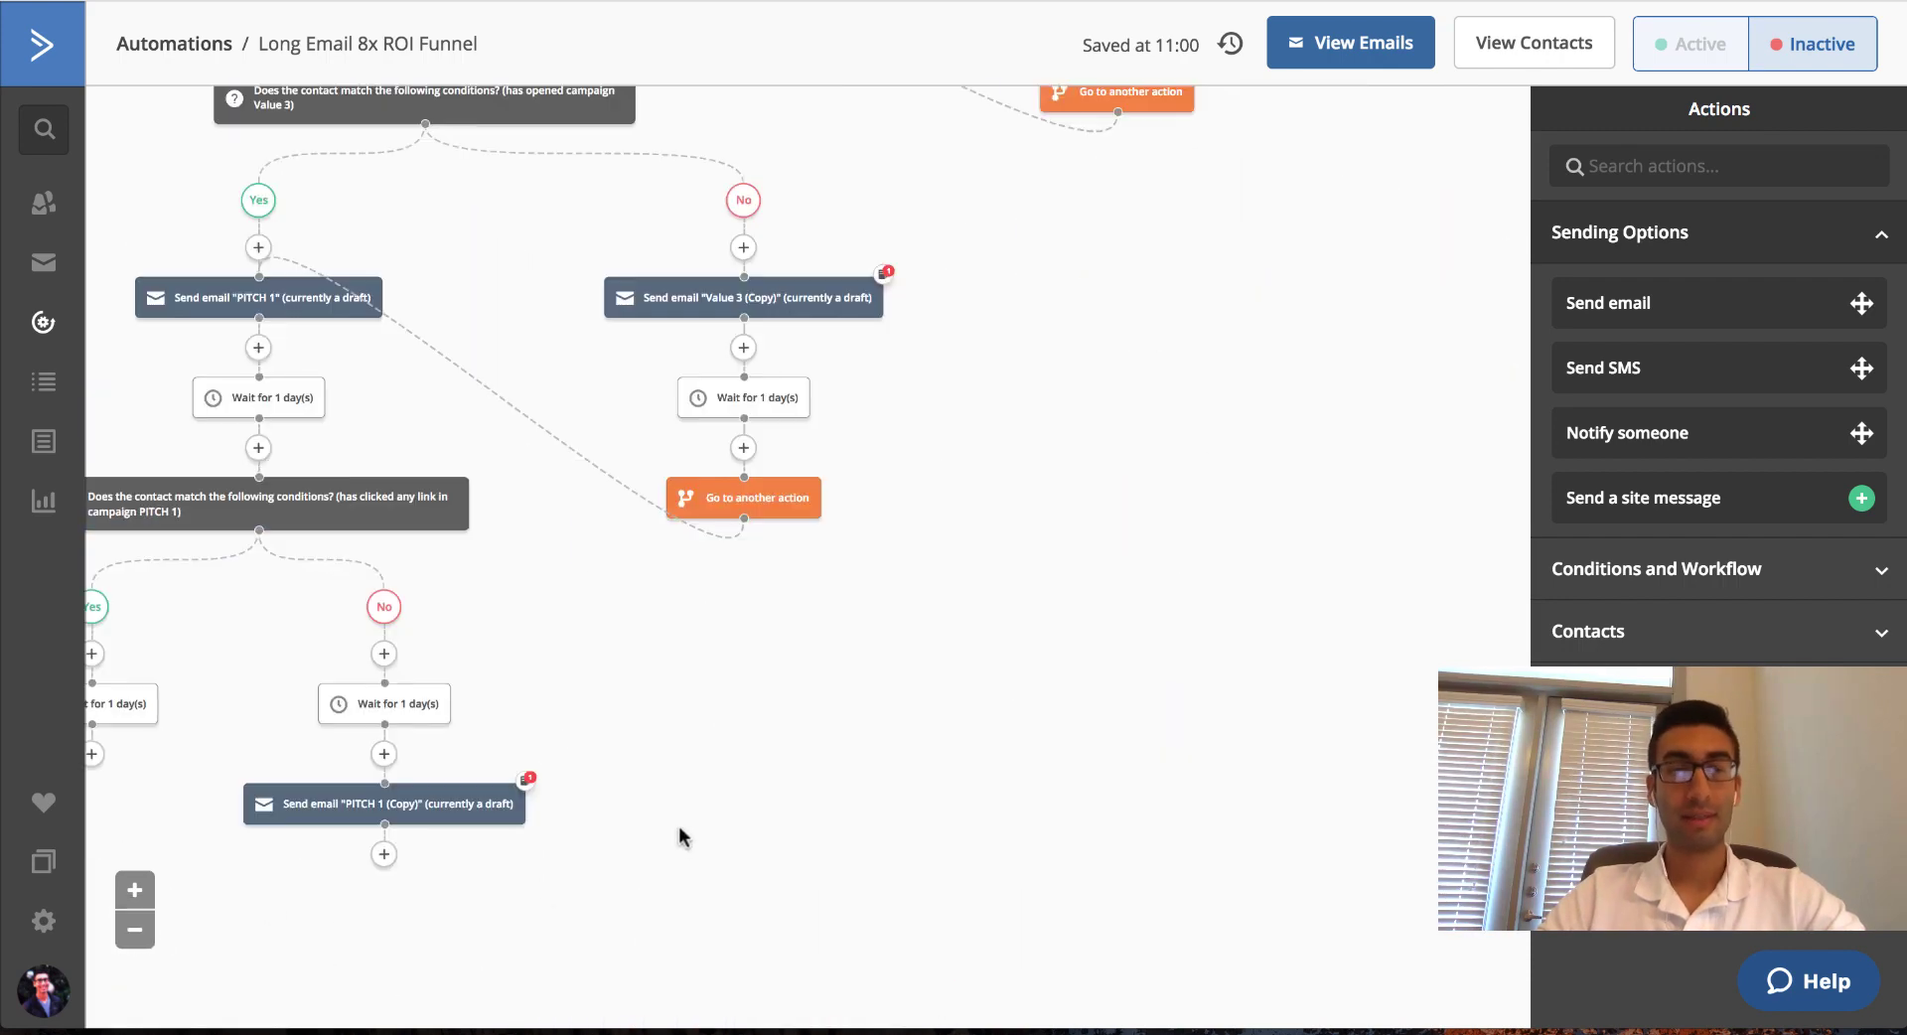
scroll(931, 650, up, 10)
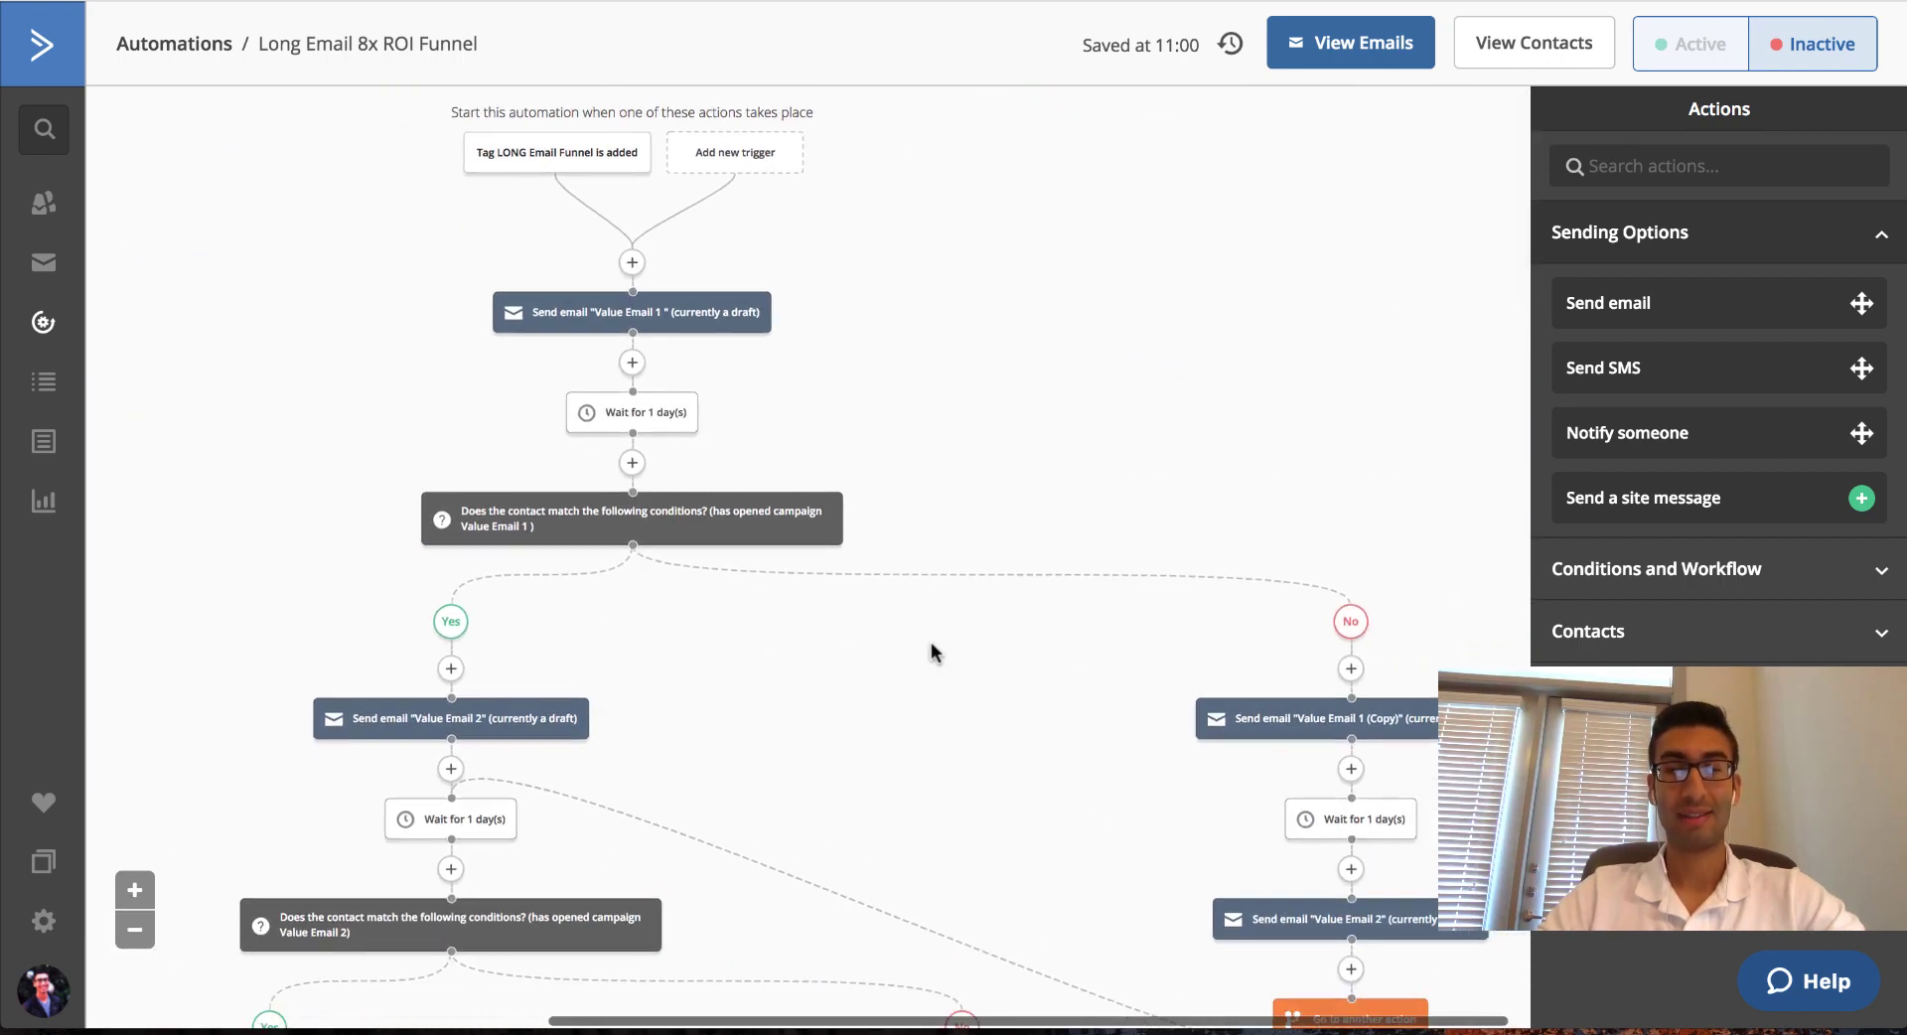
scroll(931, 650, down, 3)
scroll(932, 650, down, 1)
scroll(931, 650, up, 4)
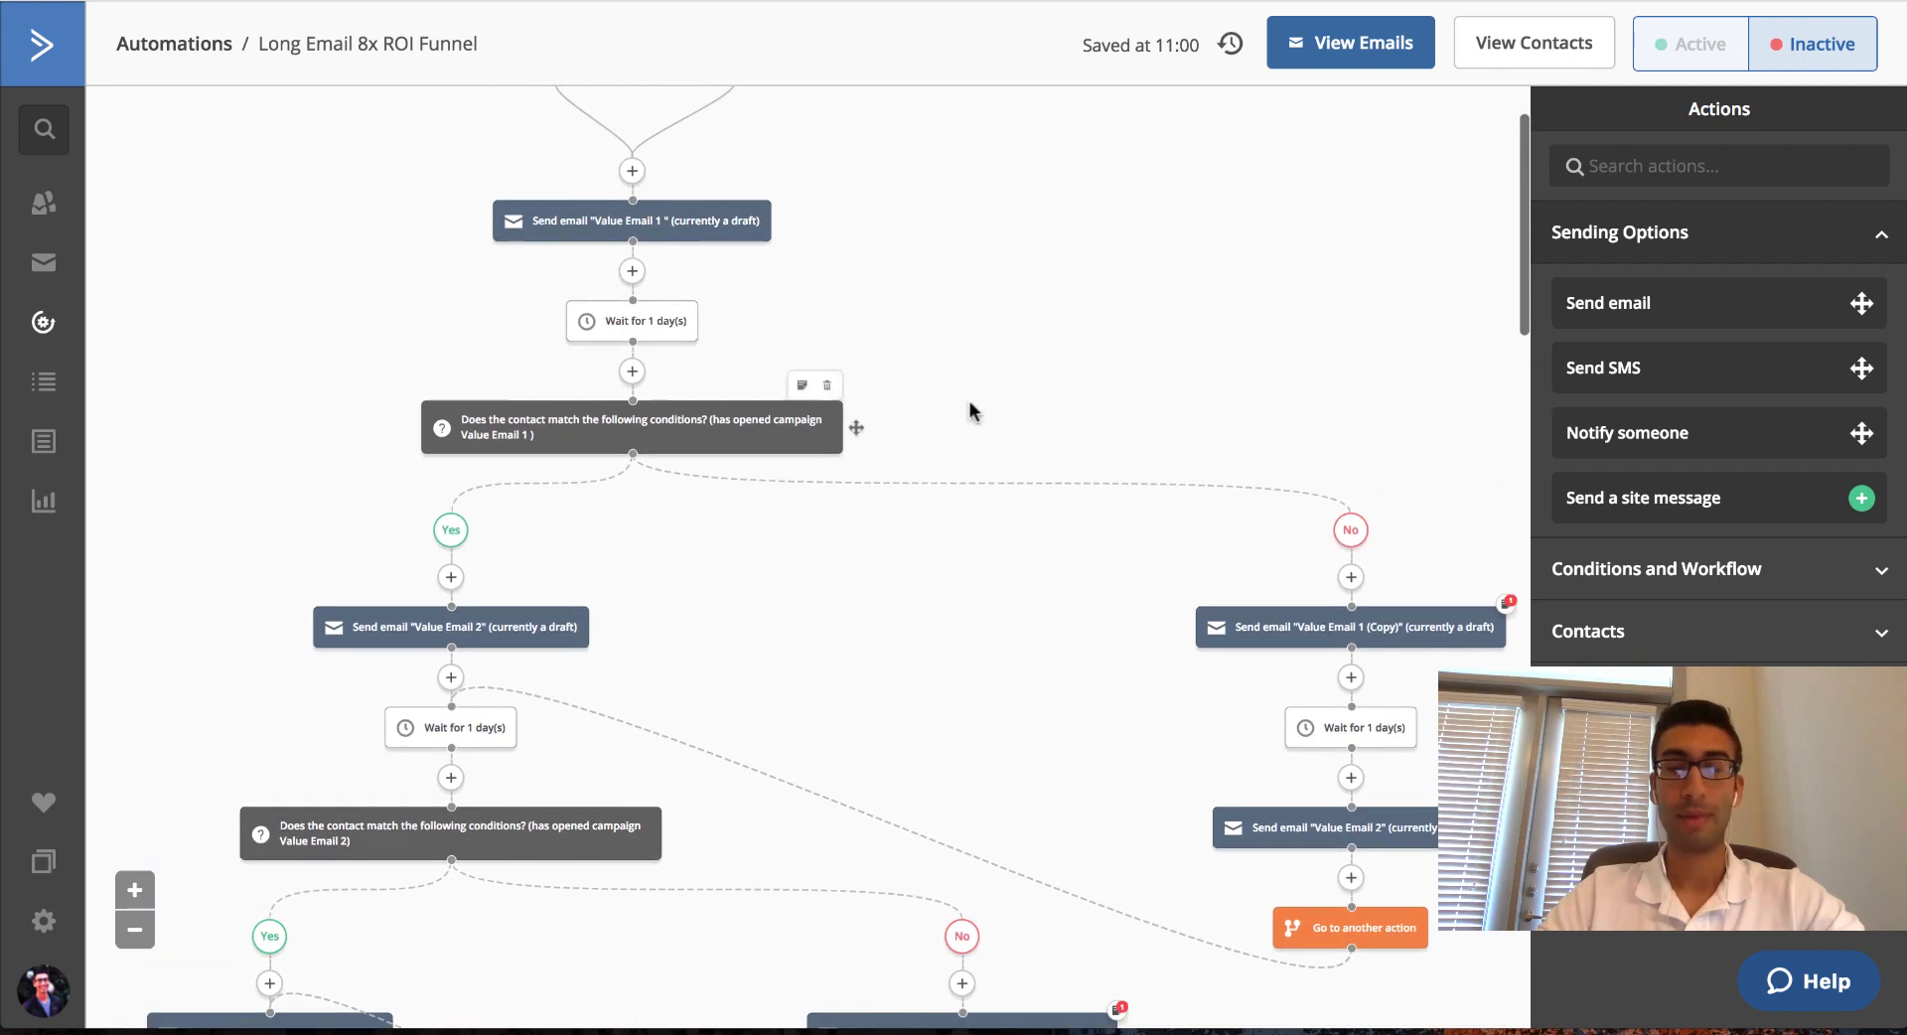
scroll(1092, 420, down, 1)
scroll(1132, 419, up, 3)
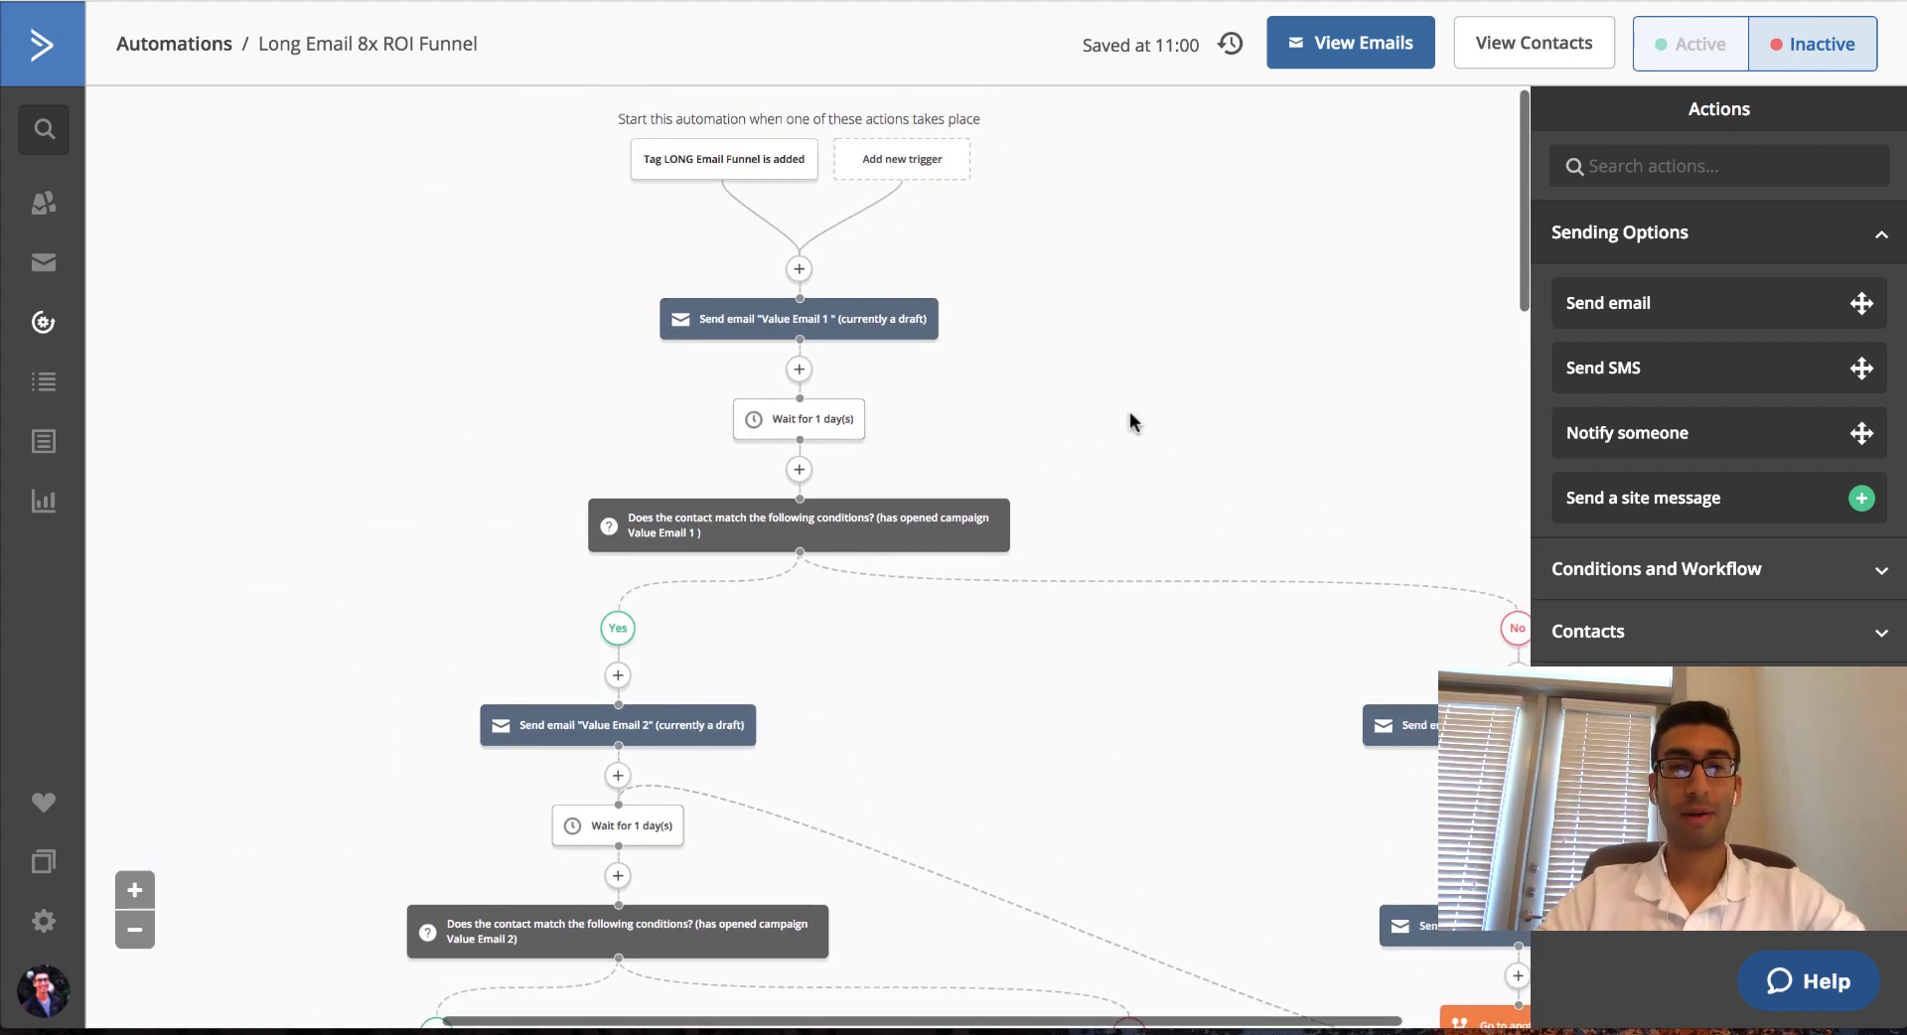
scroll(1129, 413, down, 9)
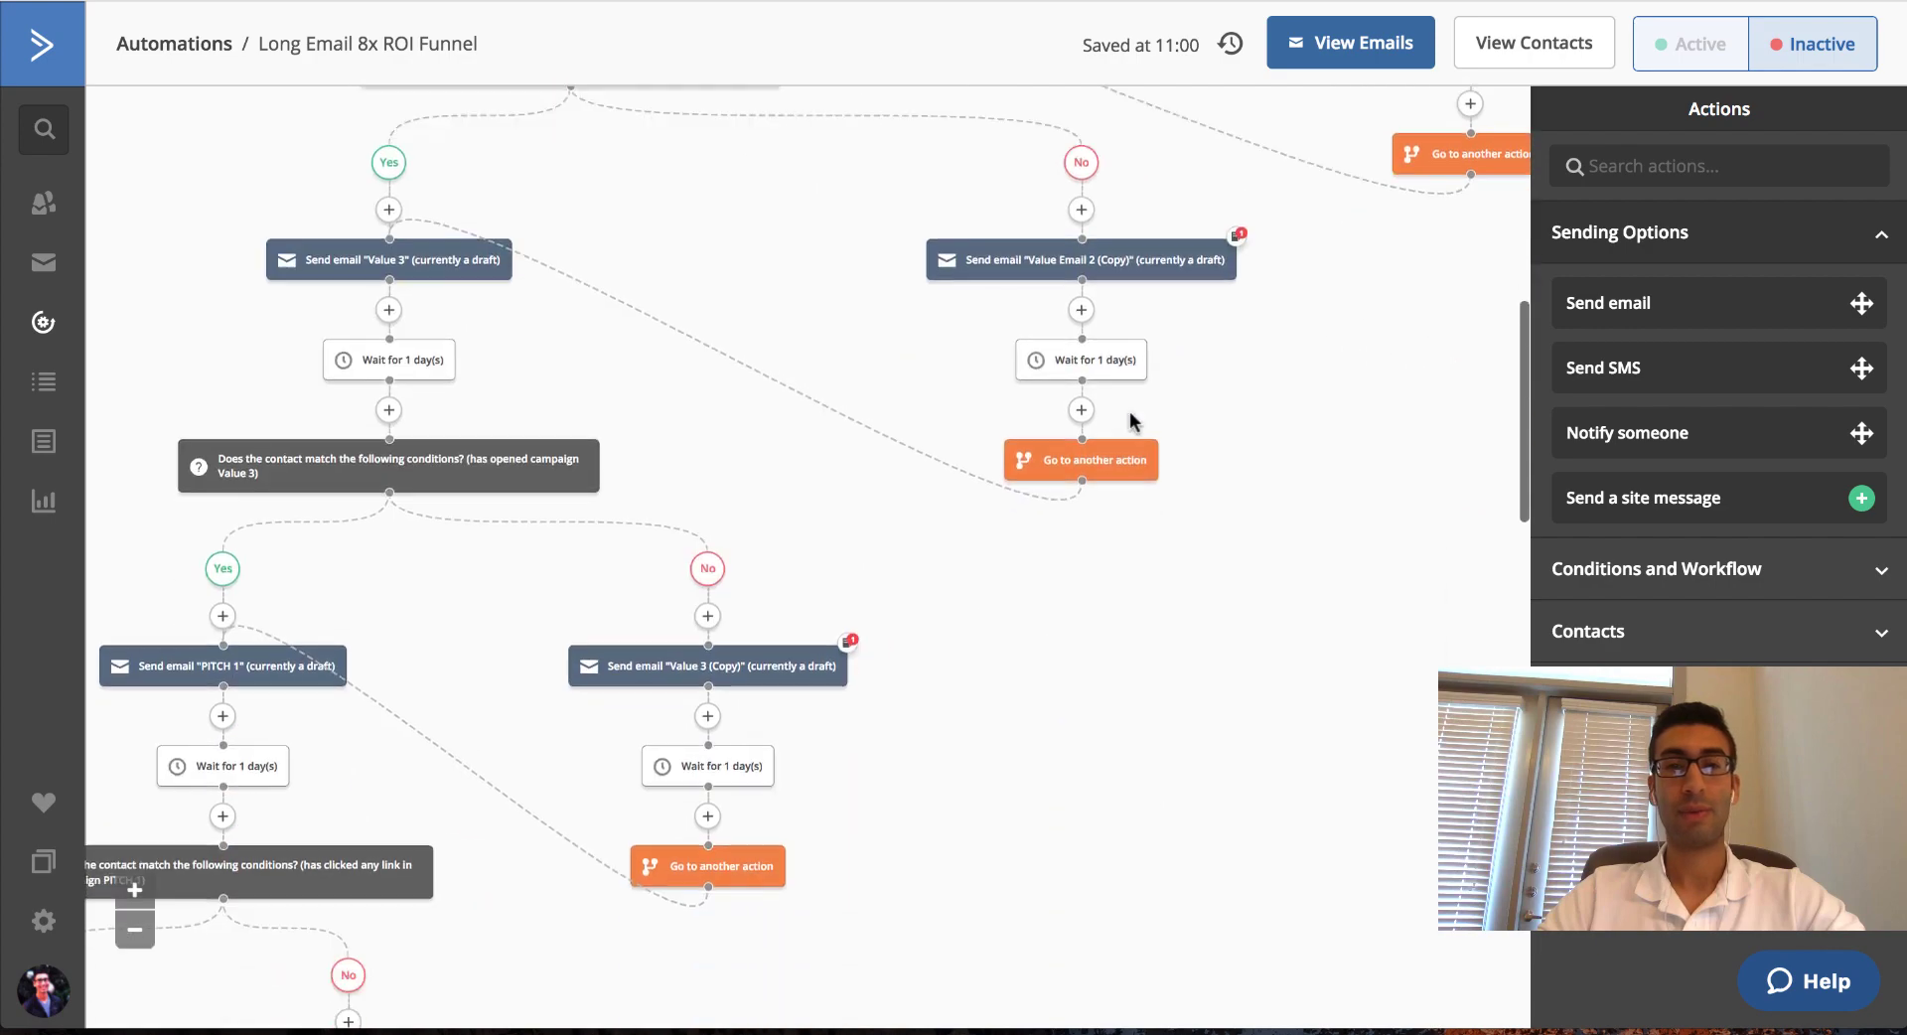
scroll(1122, 407, up, 2)
scroll(1090, 226, down, 5)
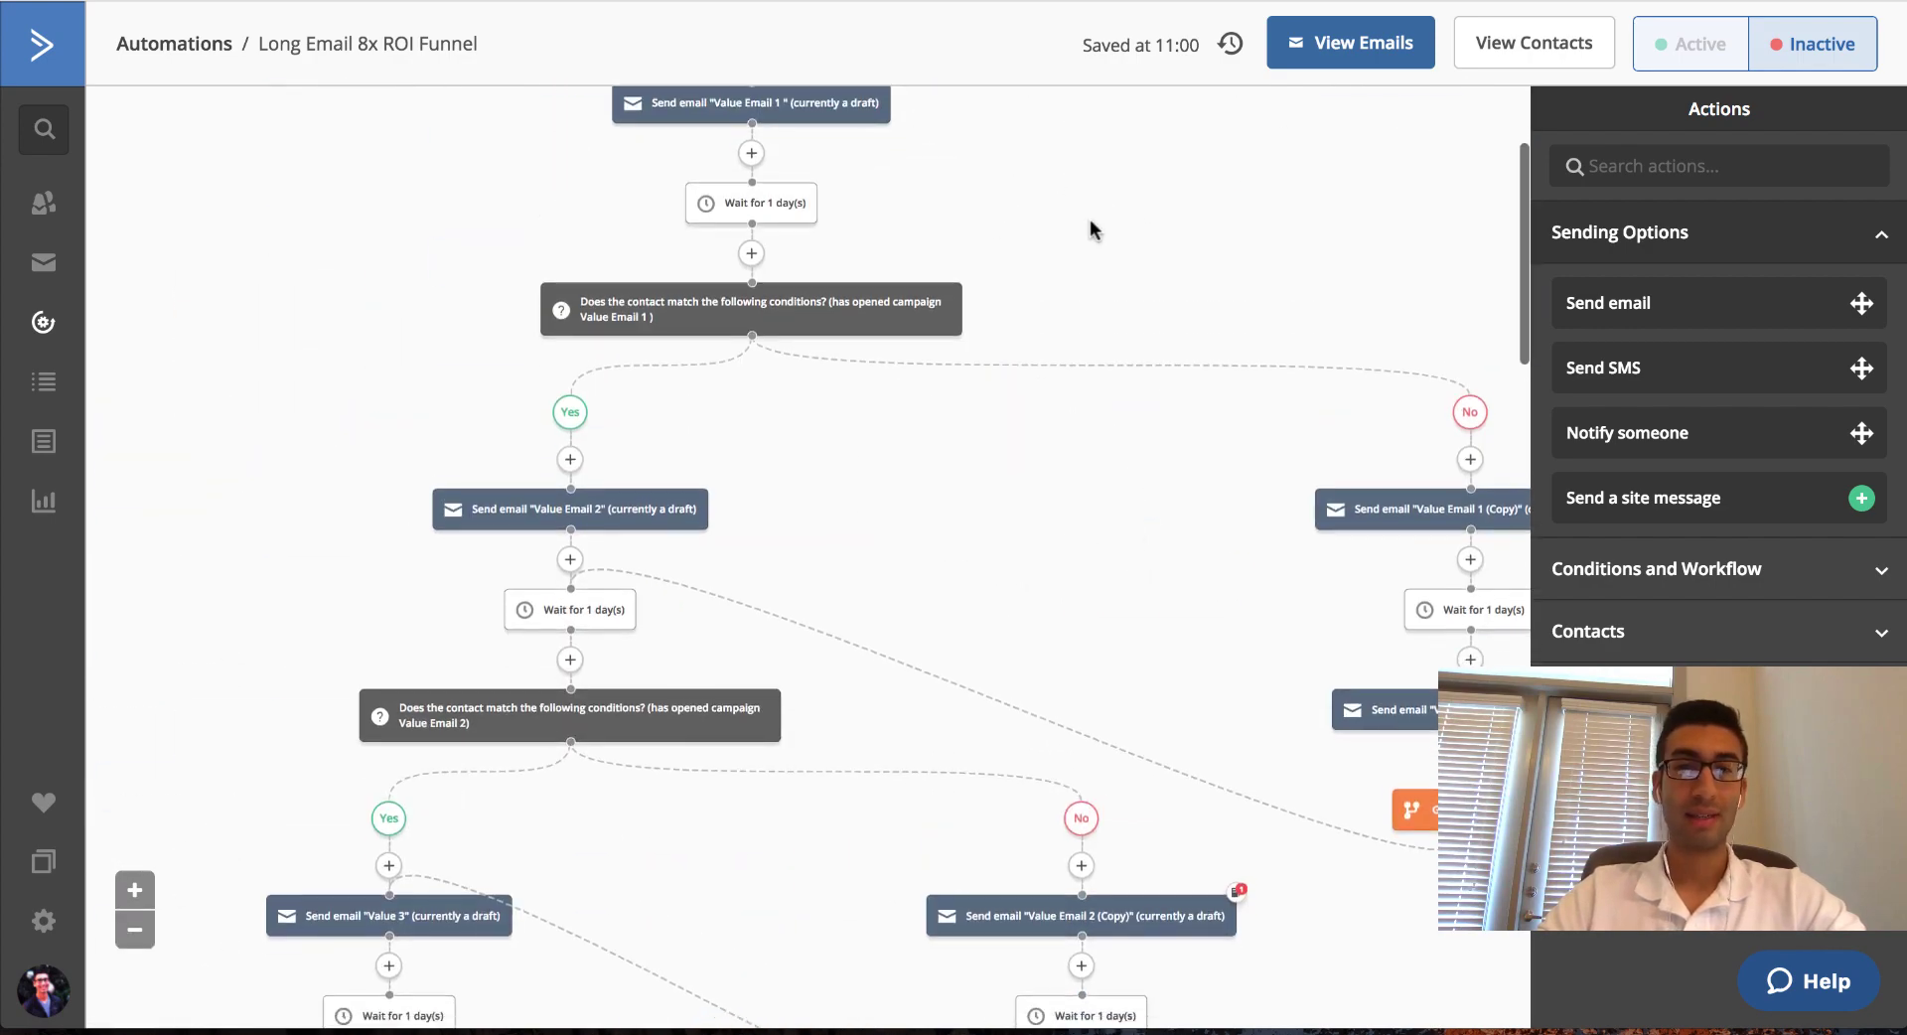
scroll(1088, 226, down, 6)
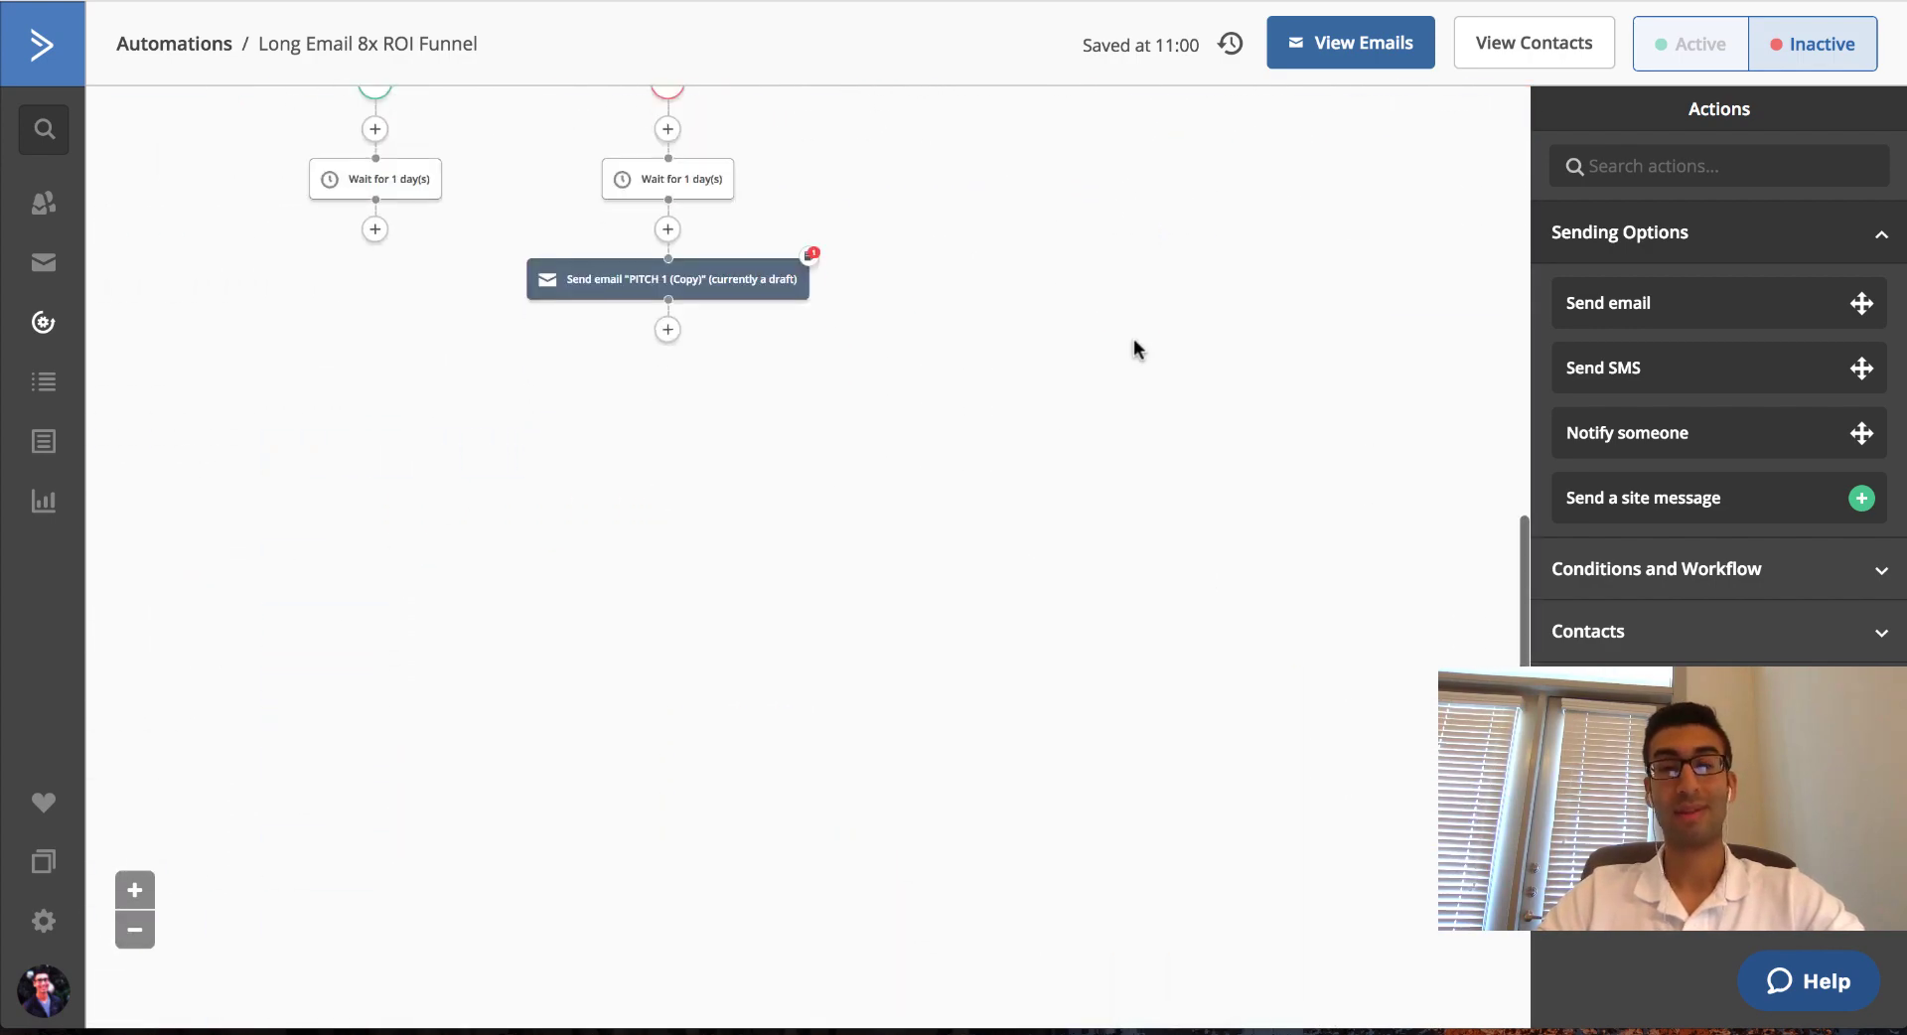
scroll(1135, 347, up, 10)
scroll(1234, 307, up, 9)
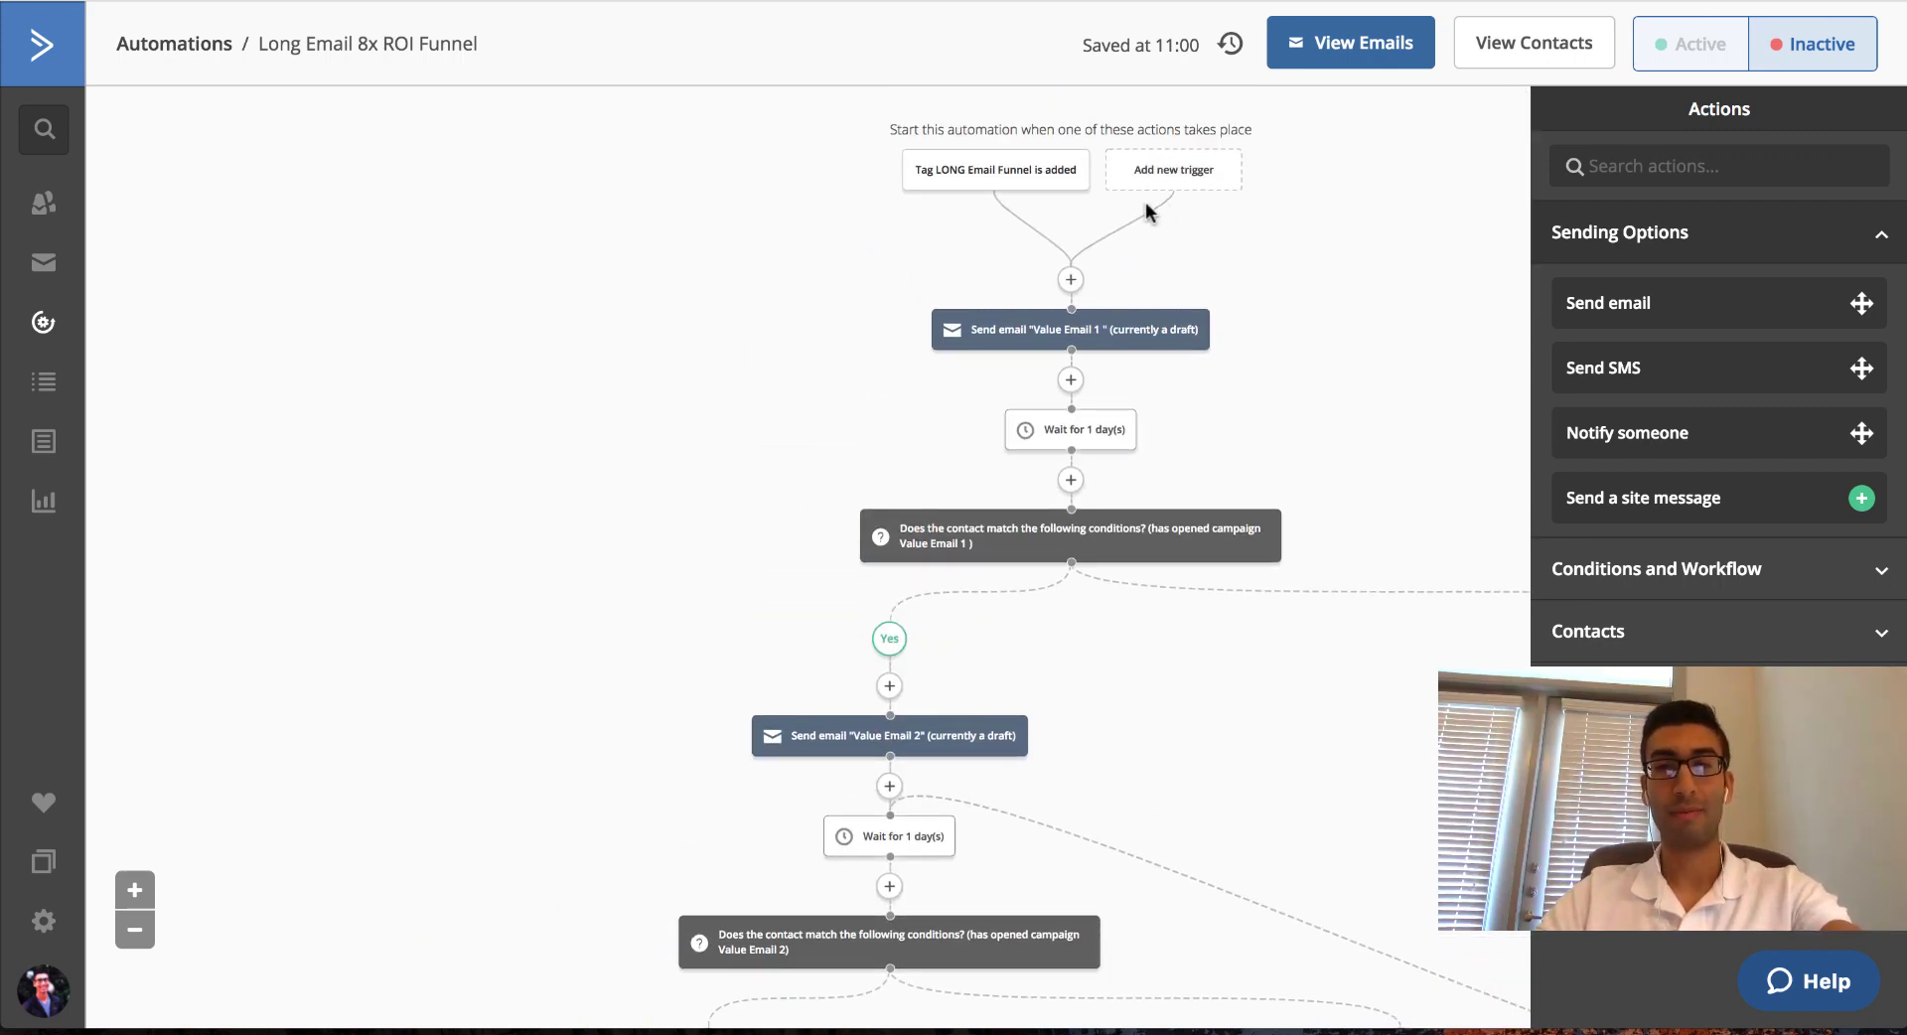
scroll(1022, 188, down, 10)
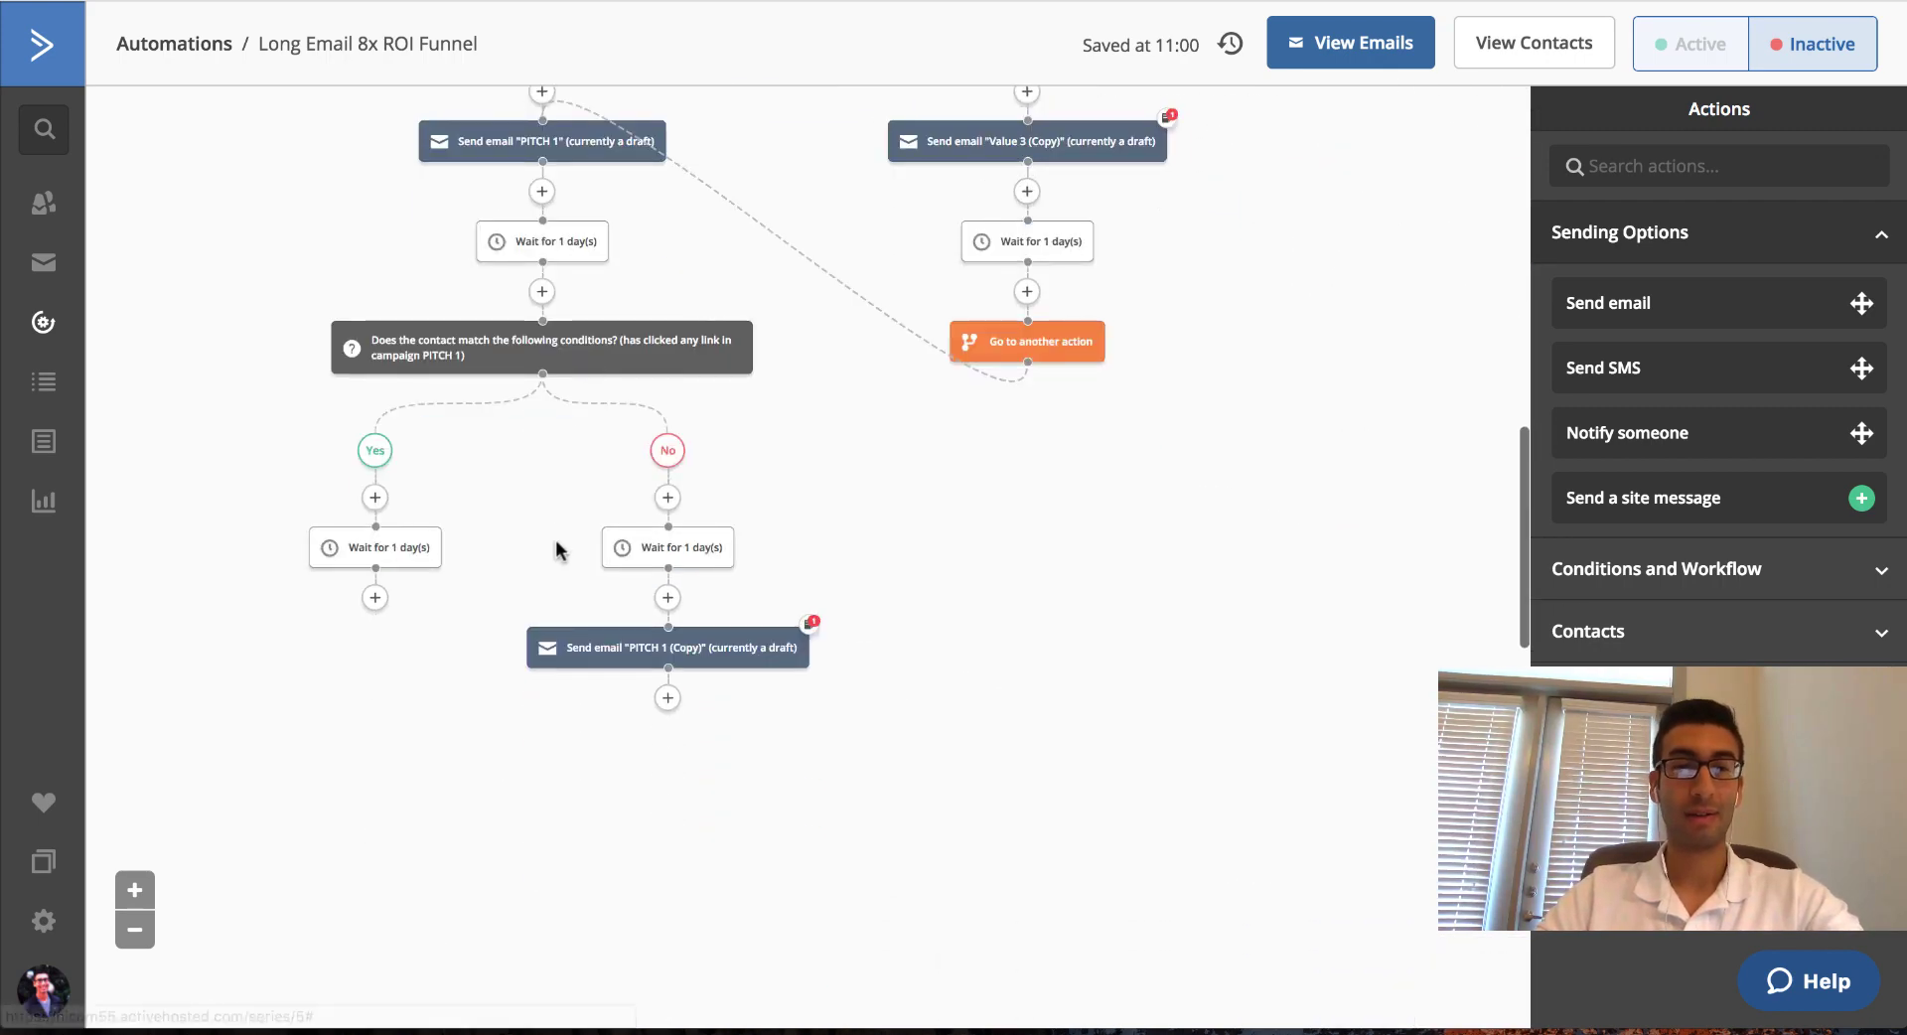
scroll(852, 608, up, 6)
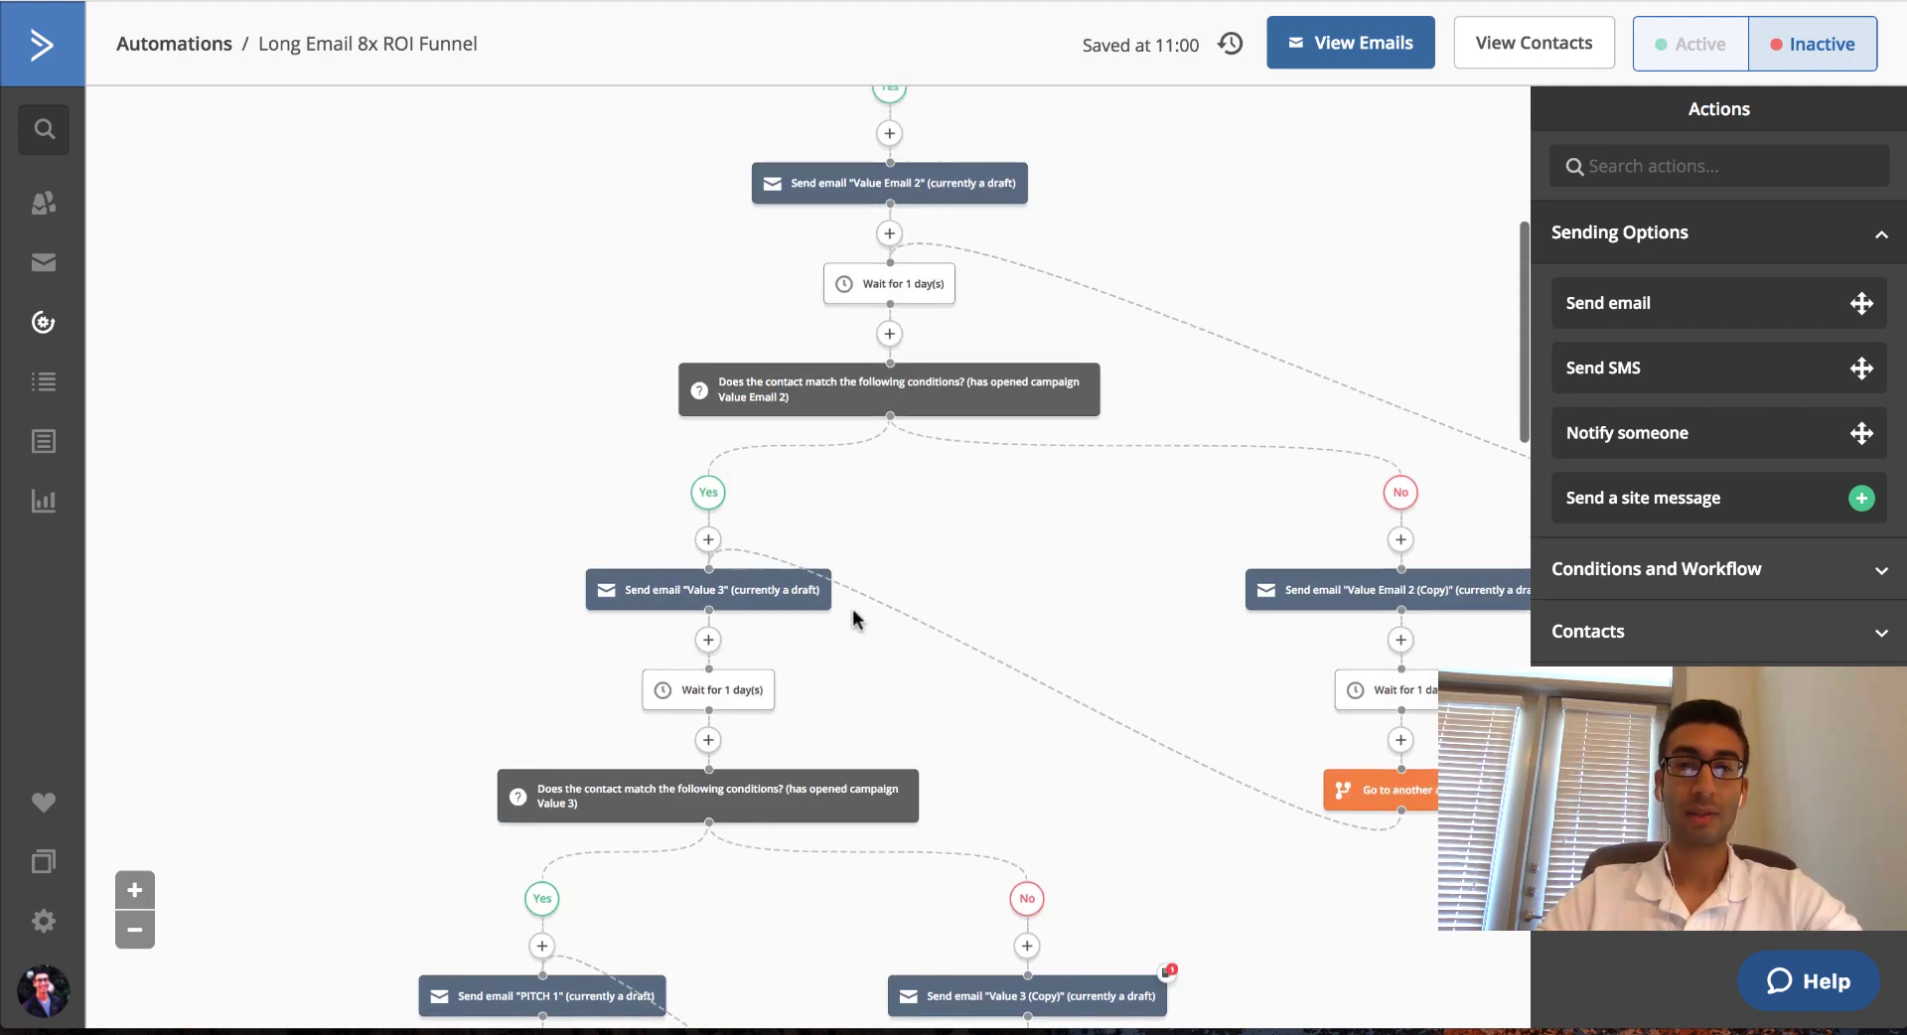
scroll(852, 620, up, 2)
scroll(852, 620, right, 3)
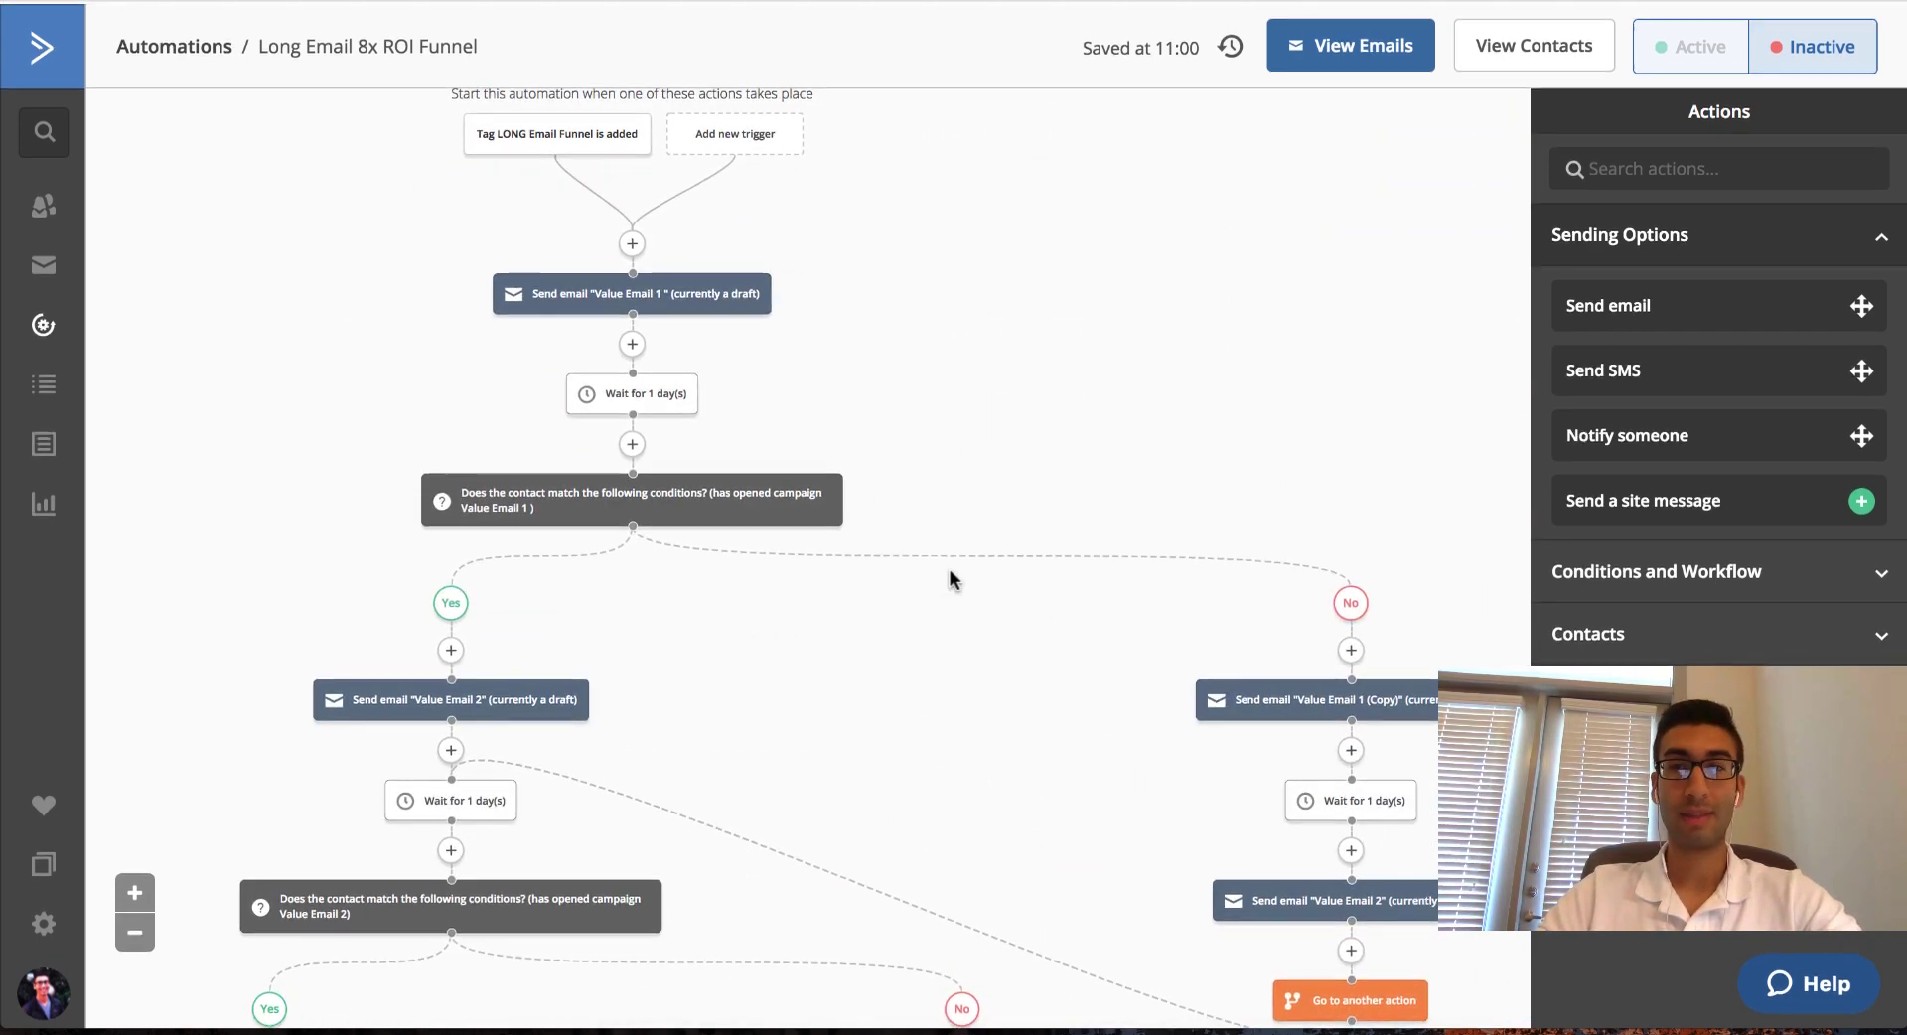
scroll(655, 422, down, 2)
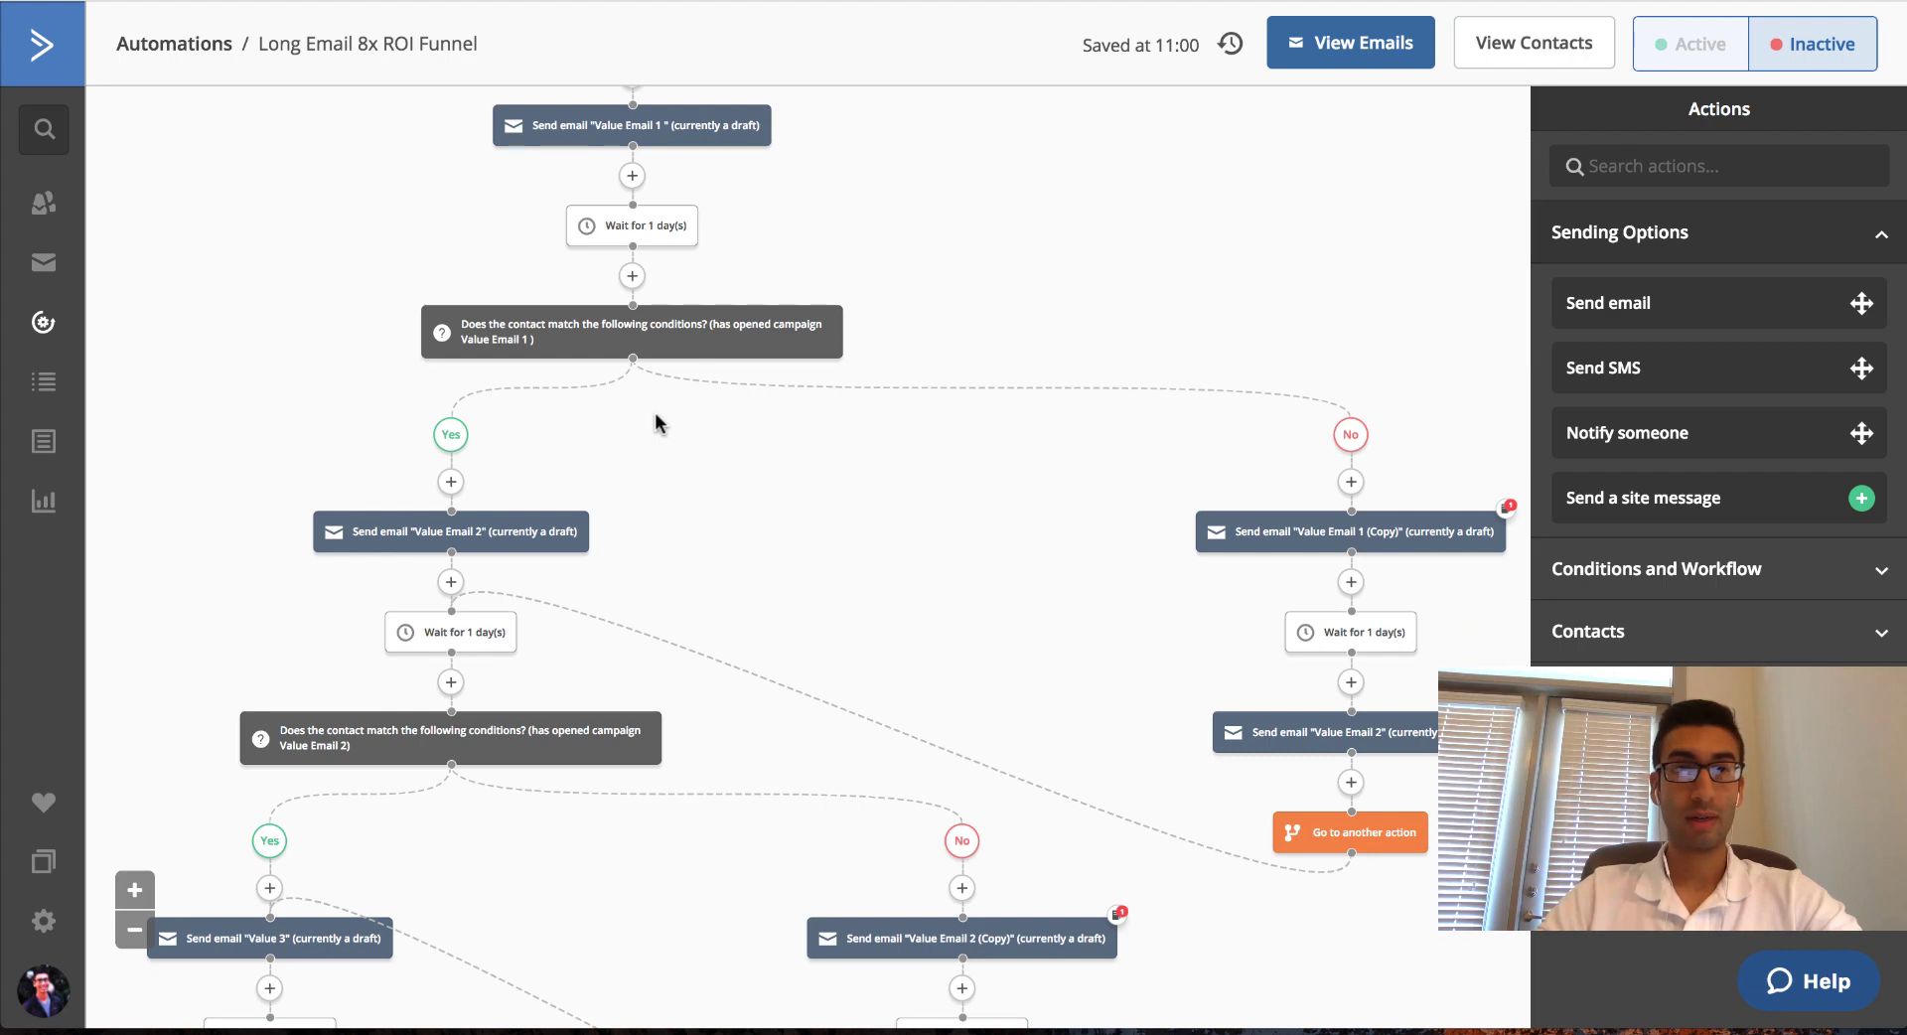
scroll(998, 307, down, 9)
scroll(998, 308, left, 3)
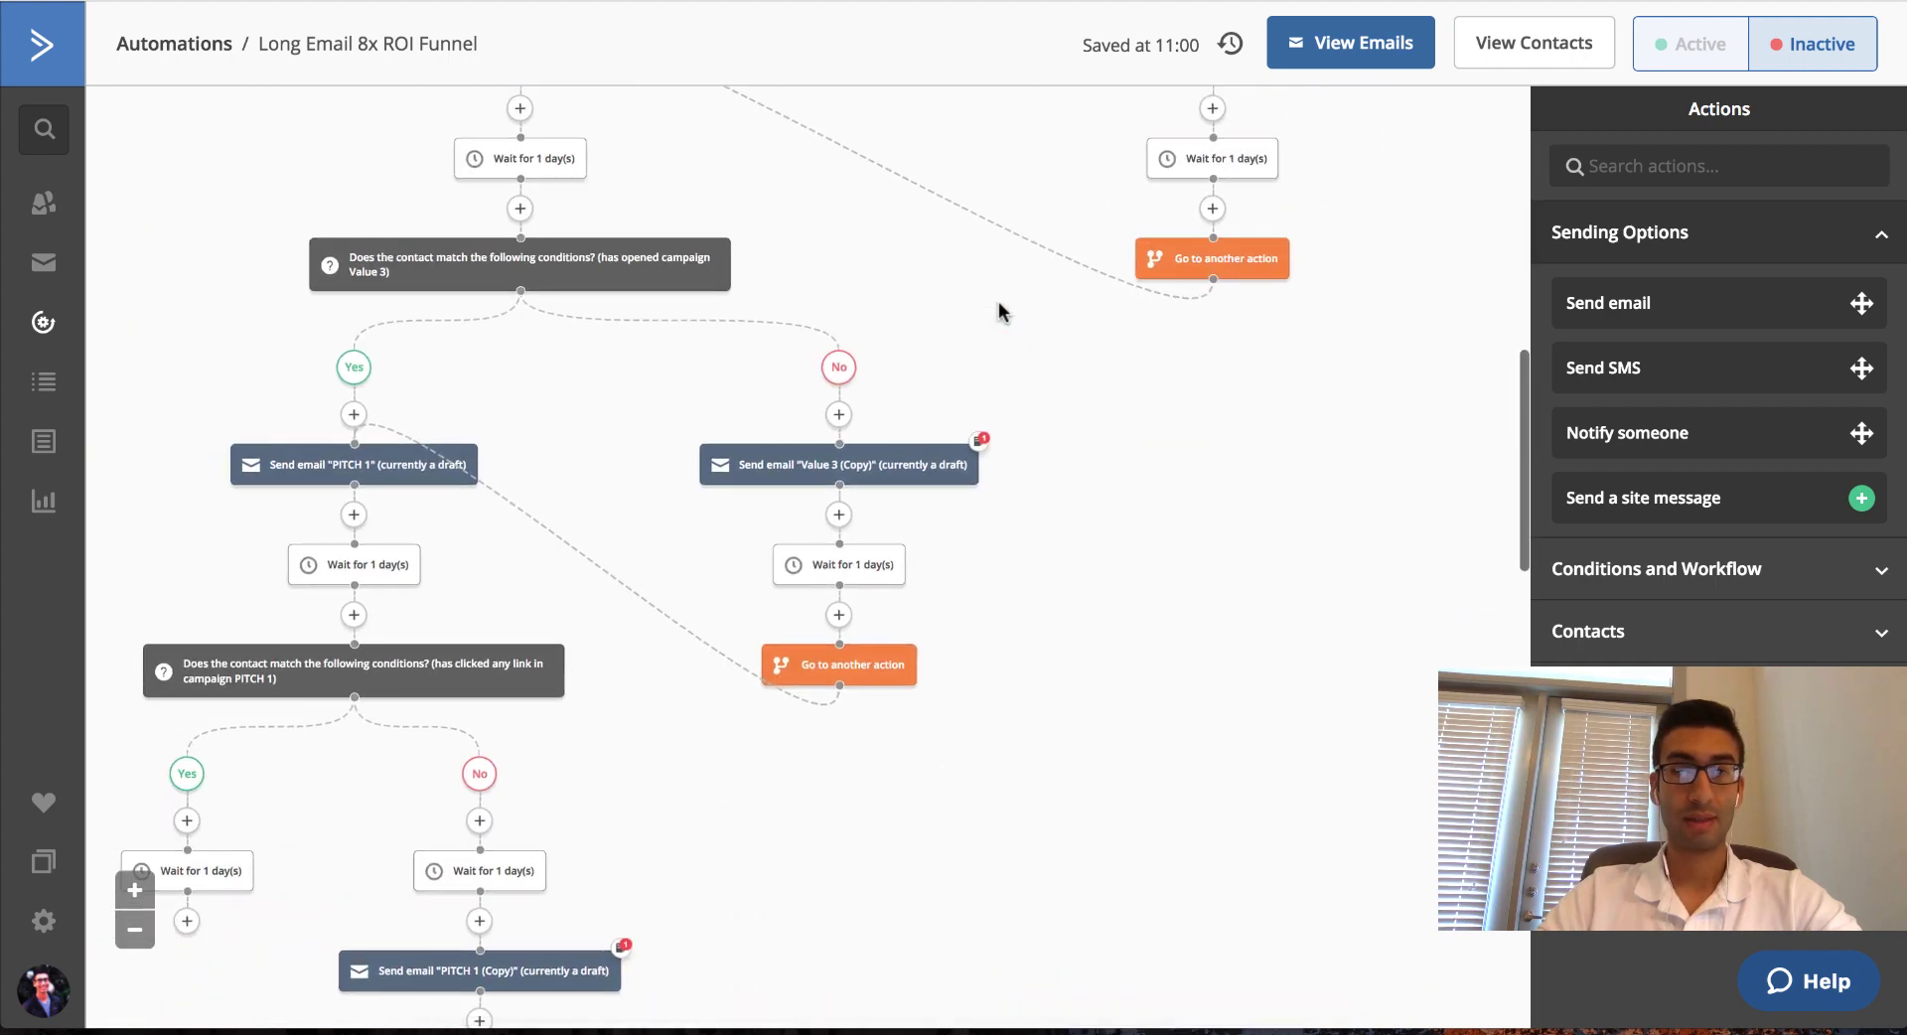
scroll(998, 301, down, 8)
scroll(1051, 289, left, 3)
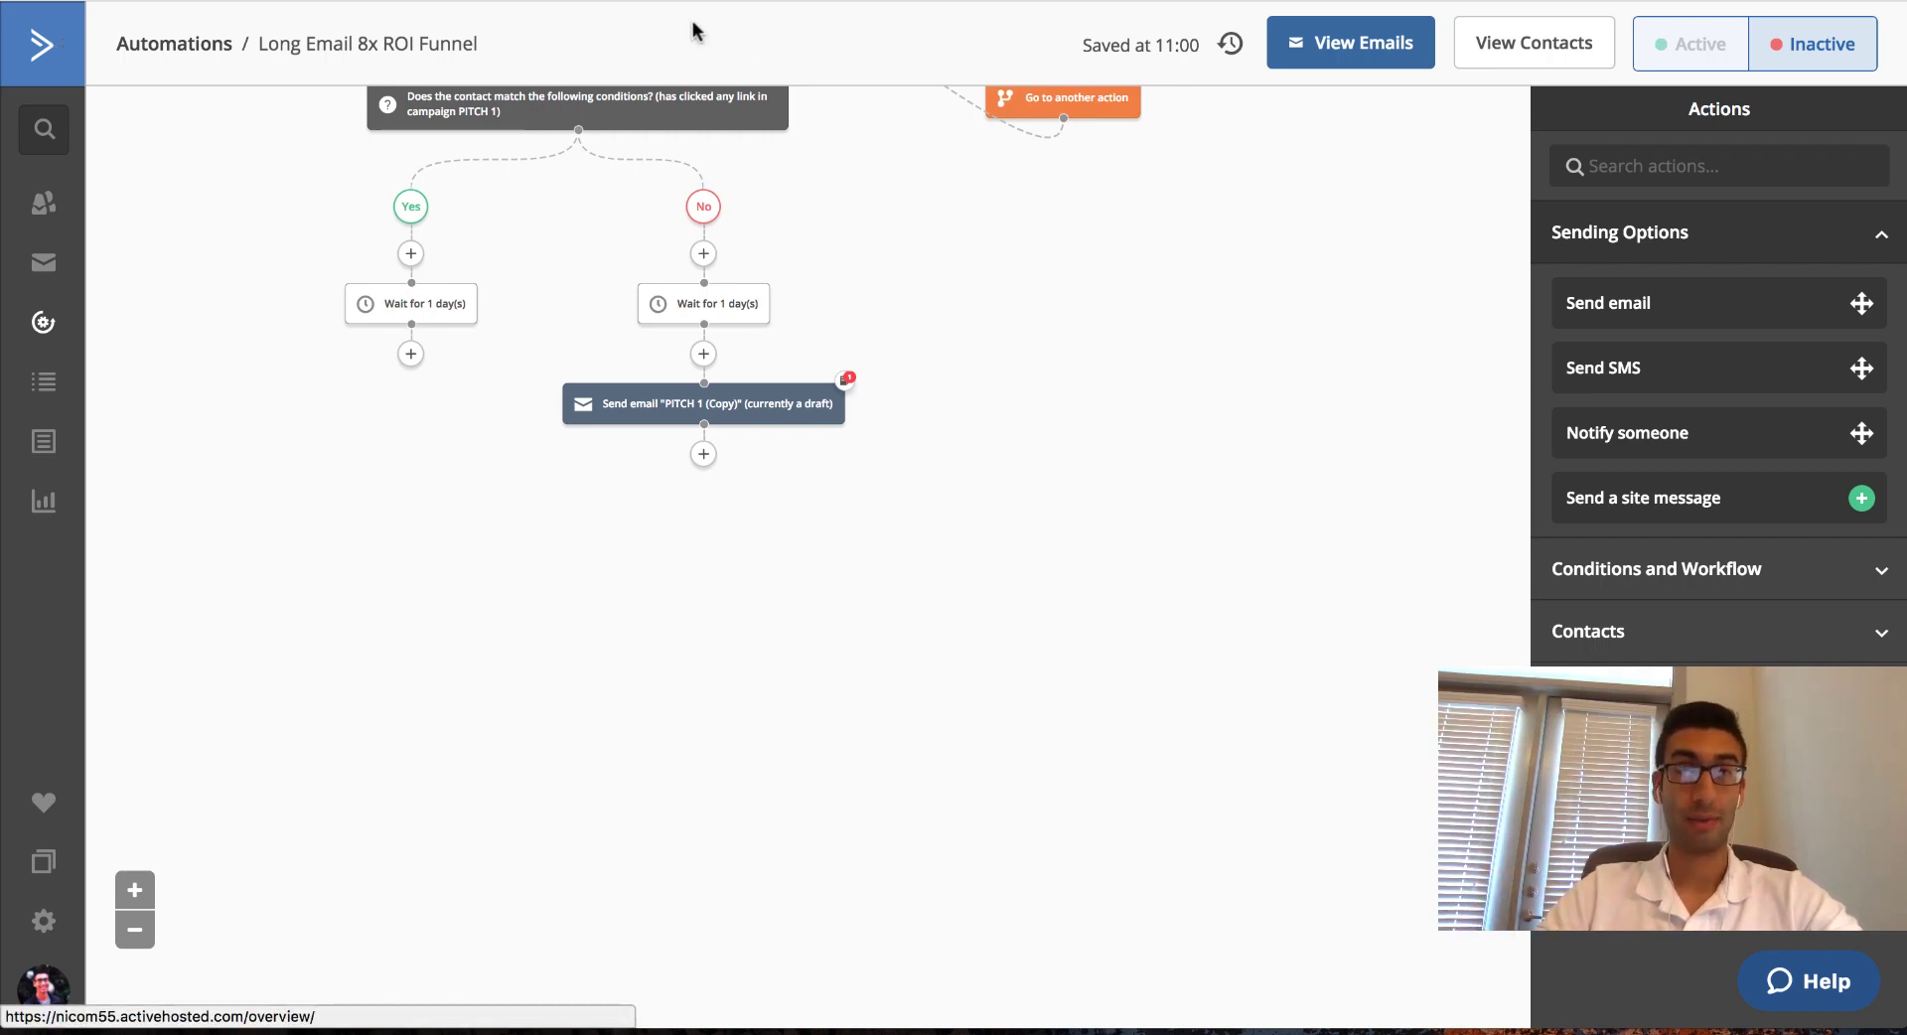
scroll(911, 518, up, 10)
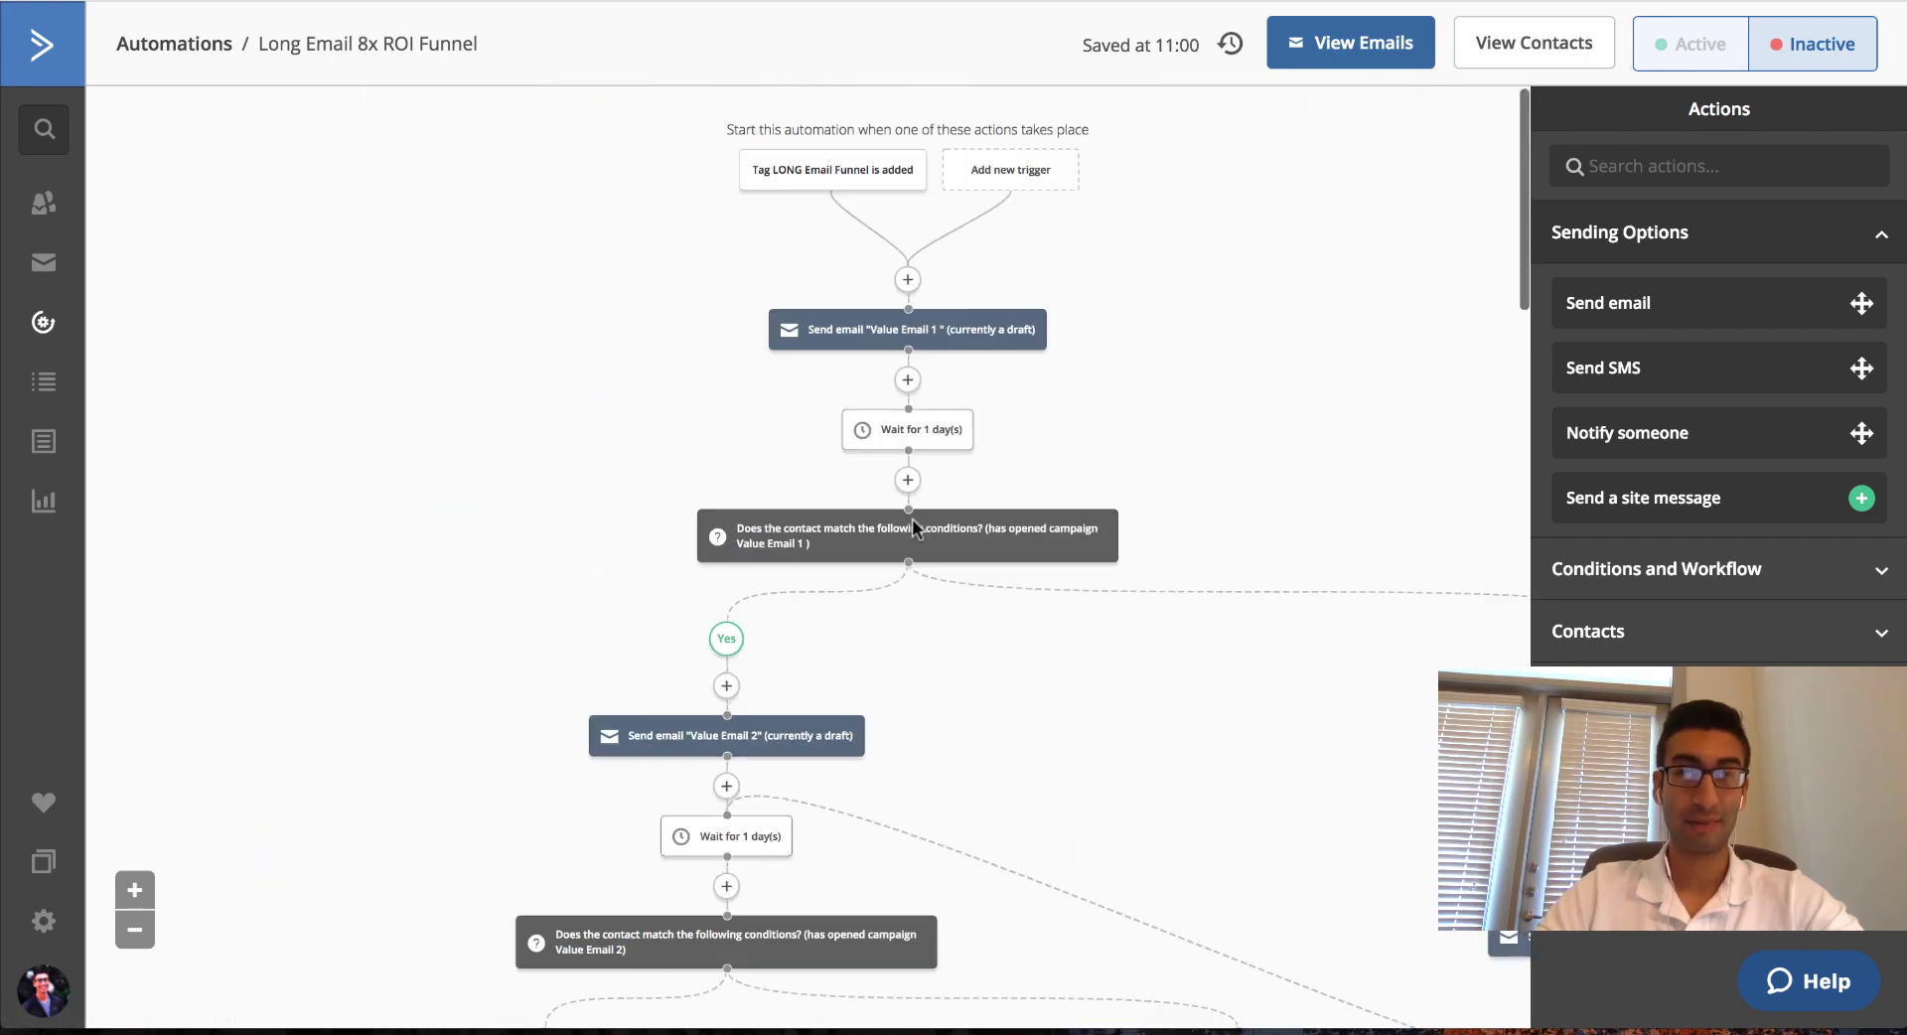
scroll(911, 521, down, 1)
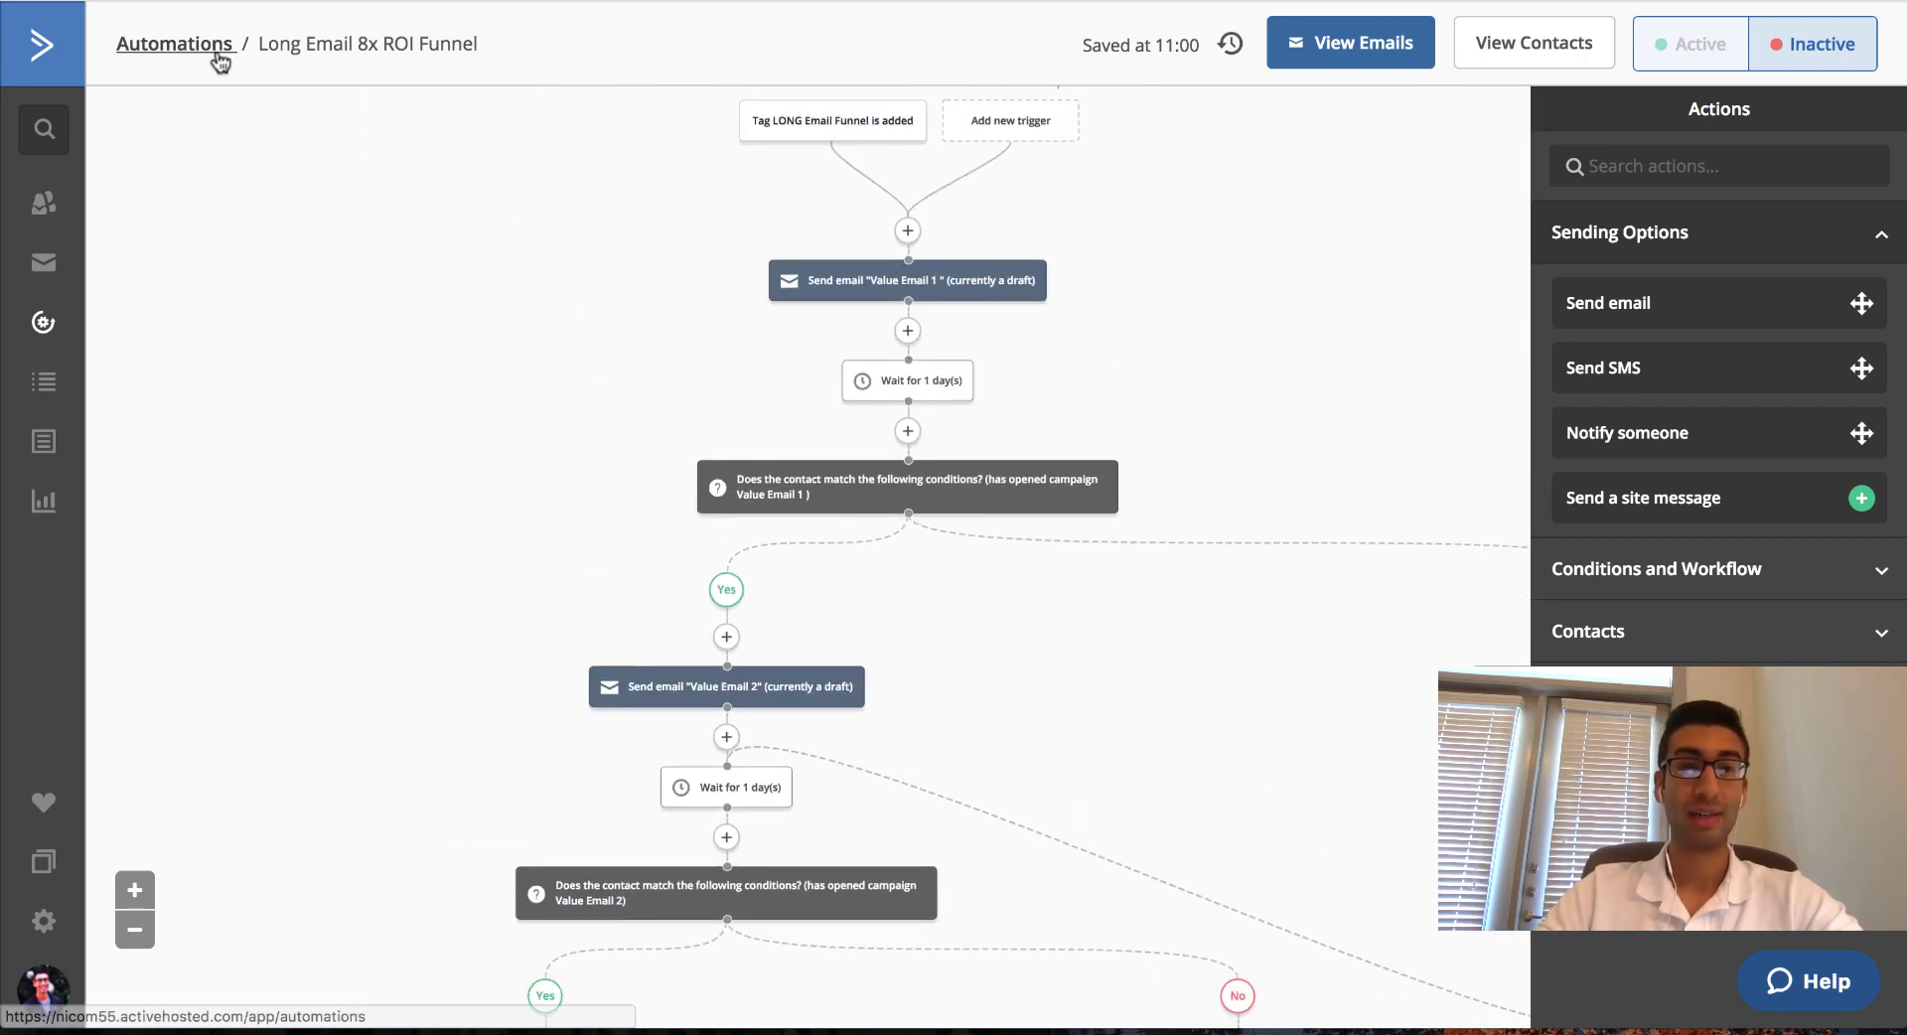
scroll(1012, 425, down, 12)
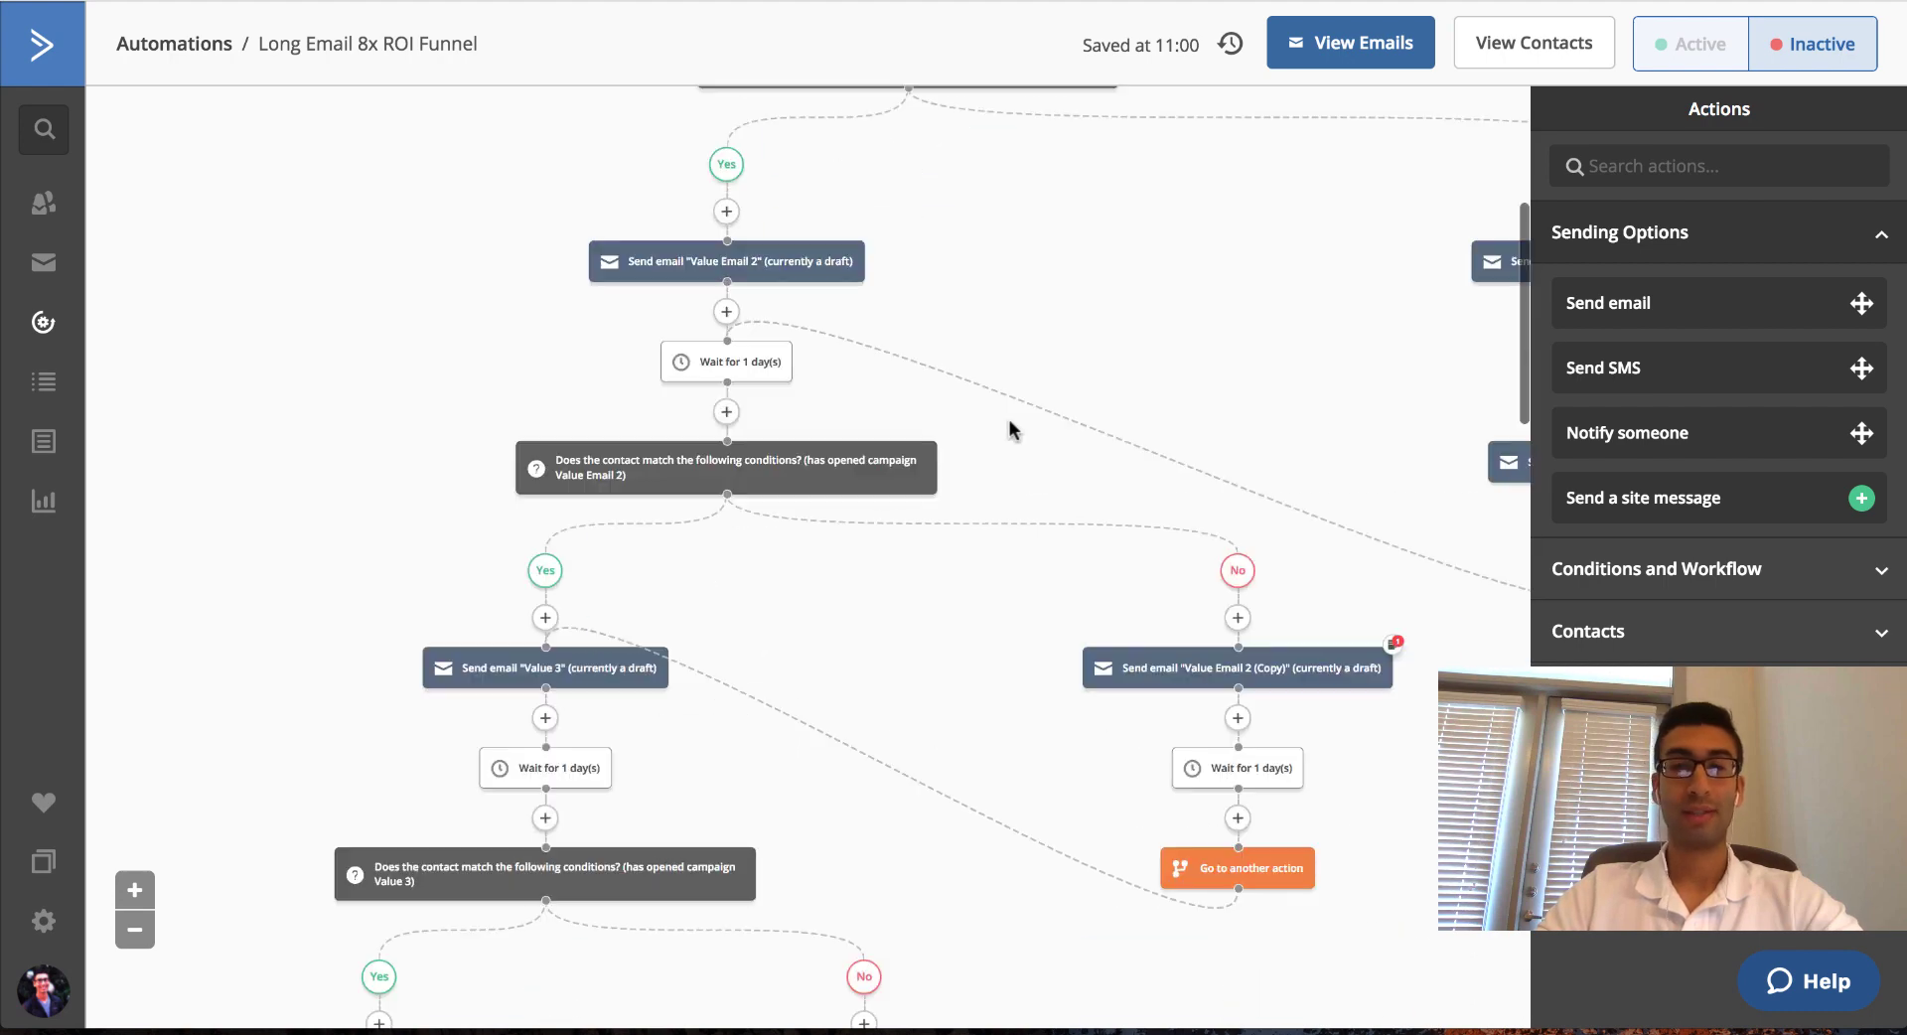
scroll(968, 463, down, 1)
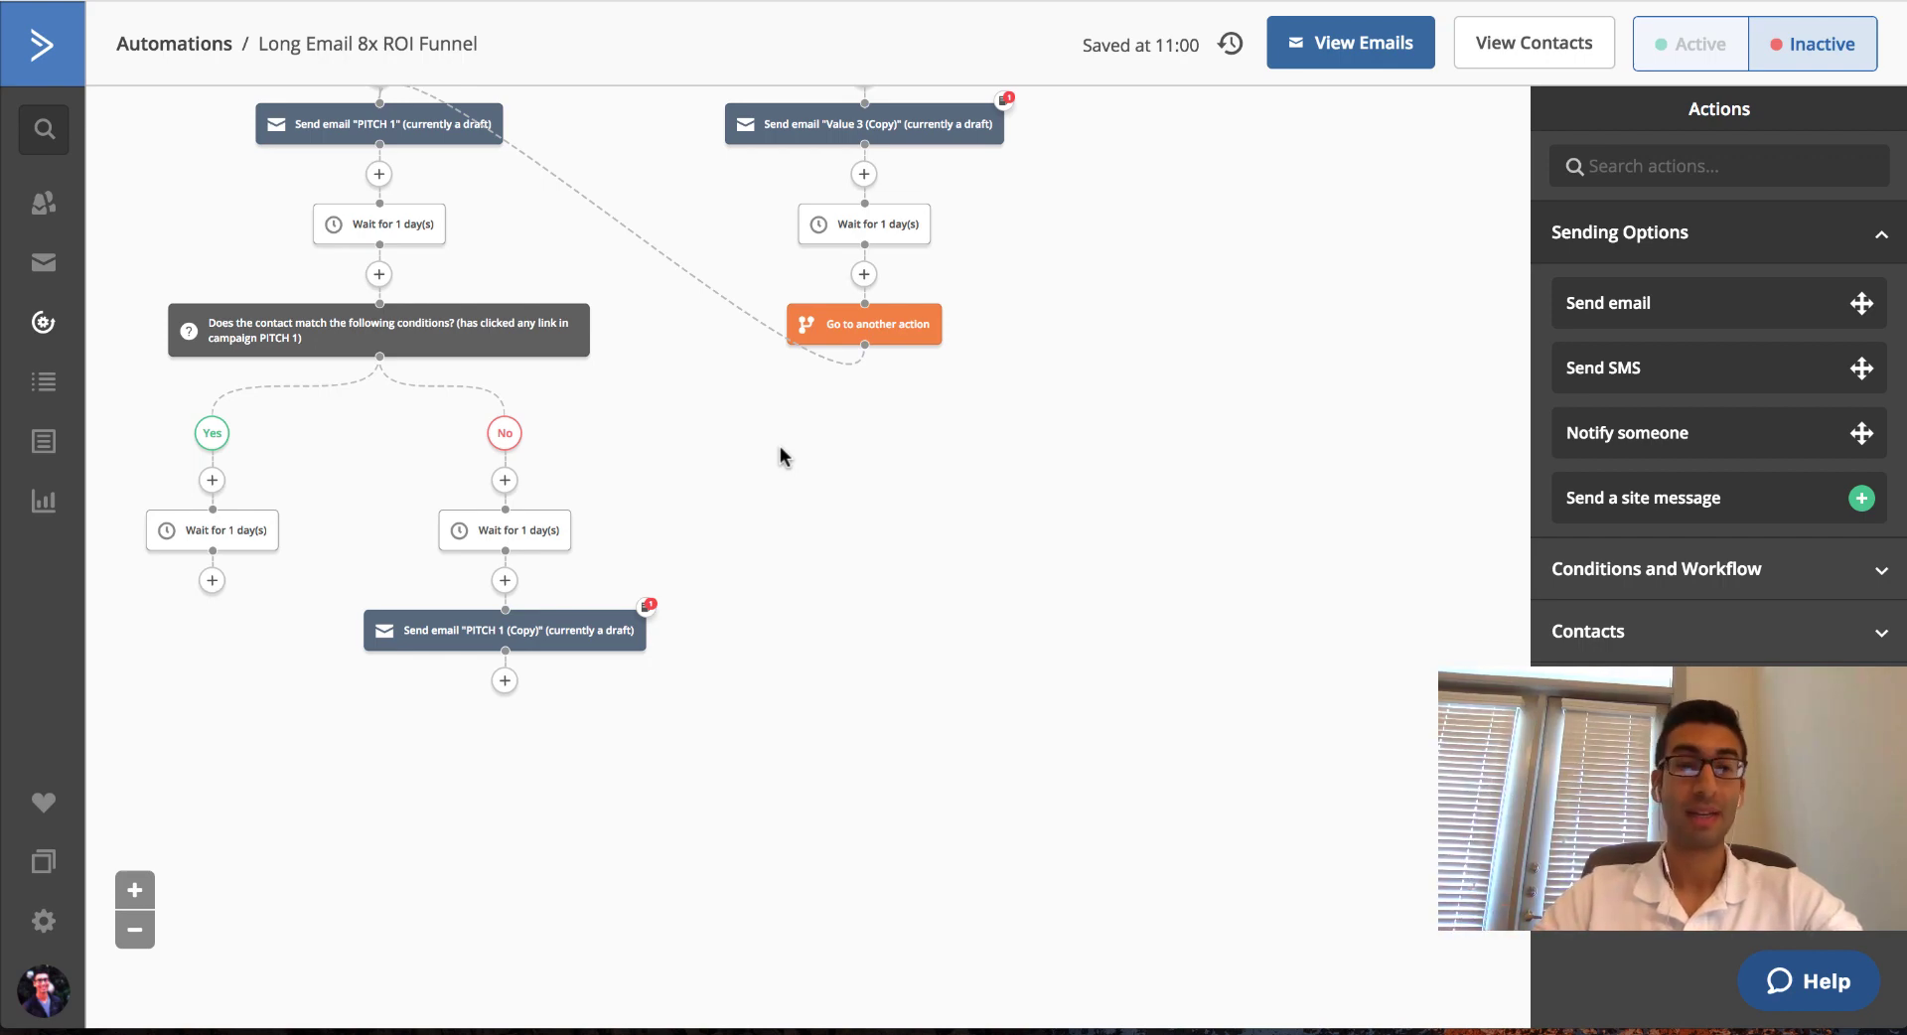
scroll(915, 590, up, 10)
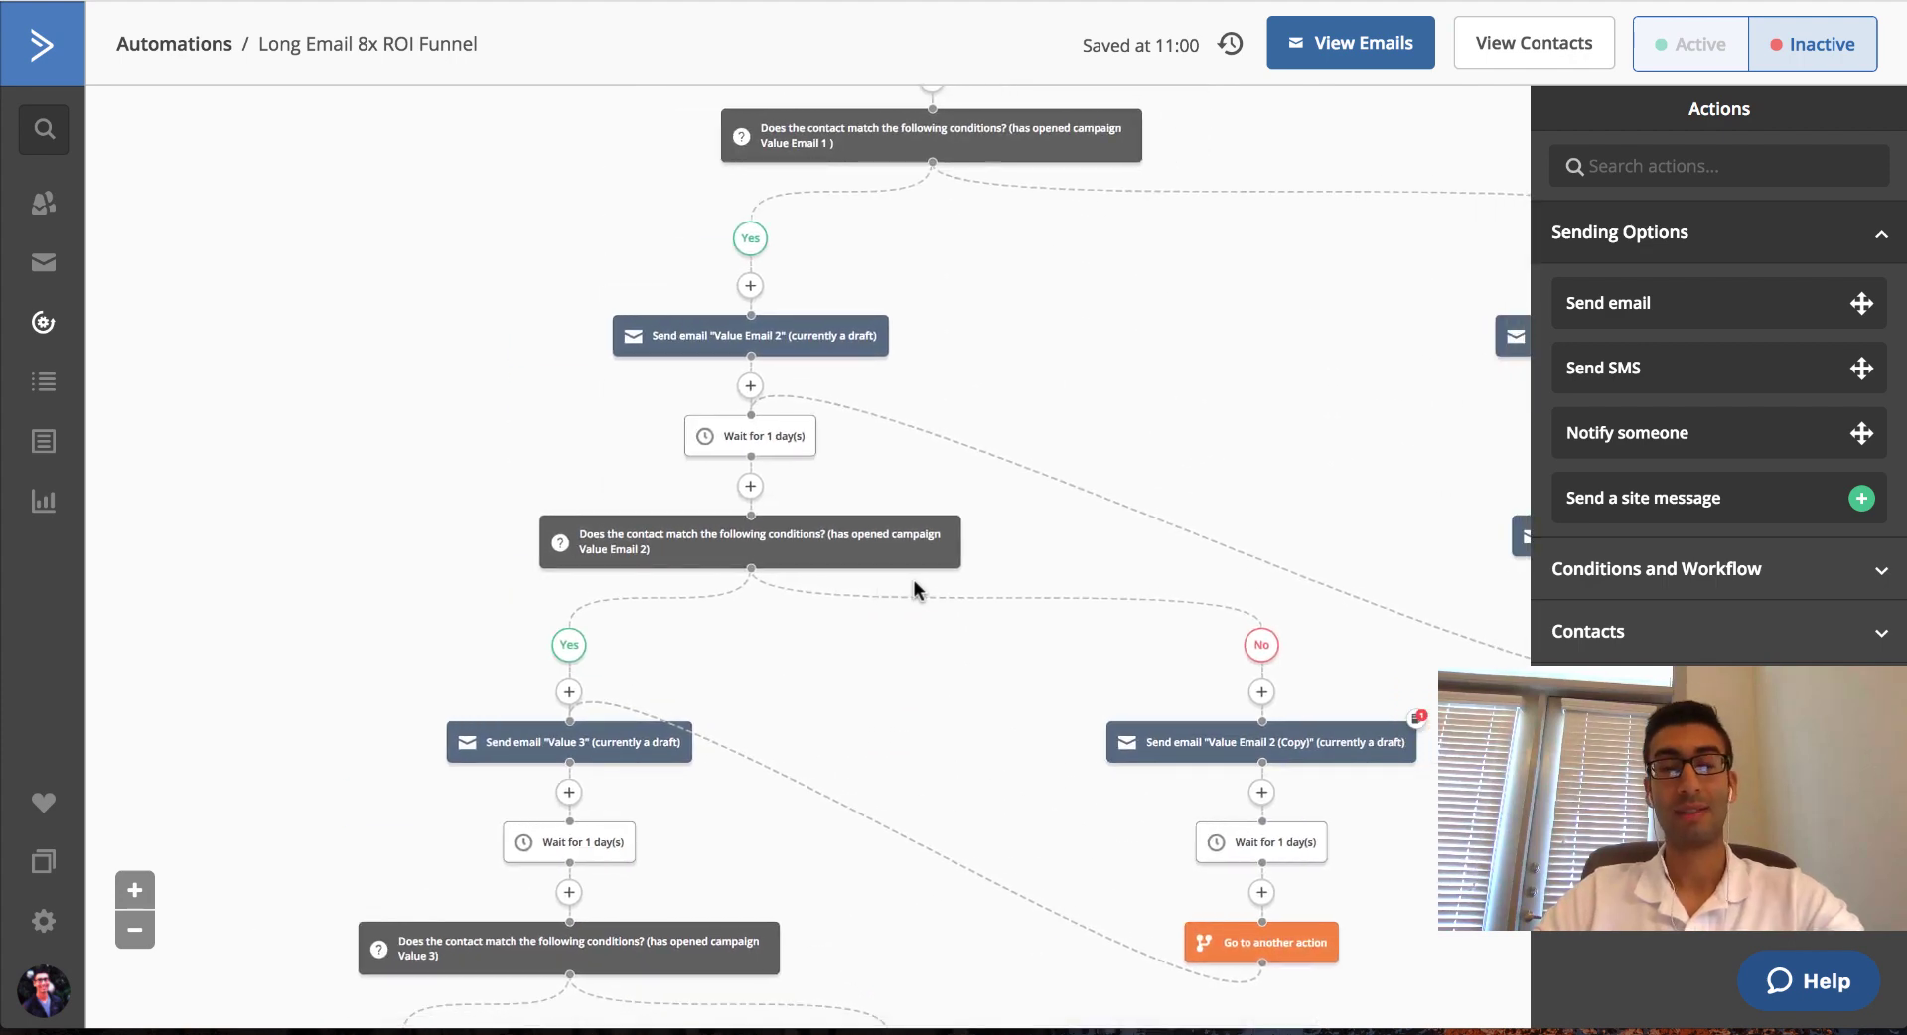
scroll(916, 589, down, 10)
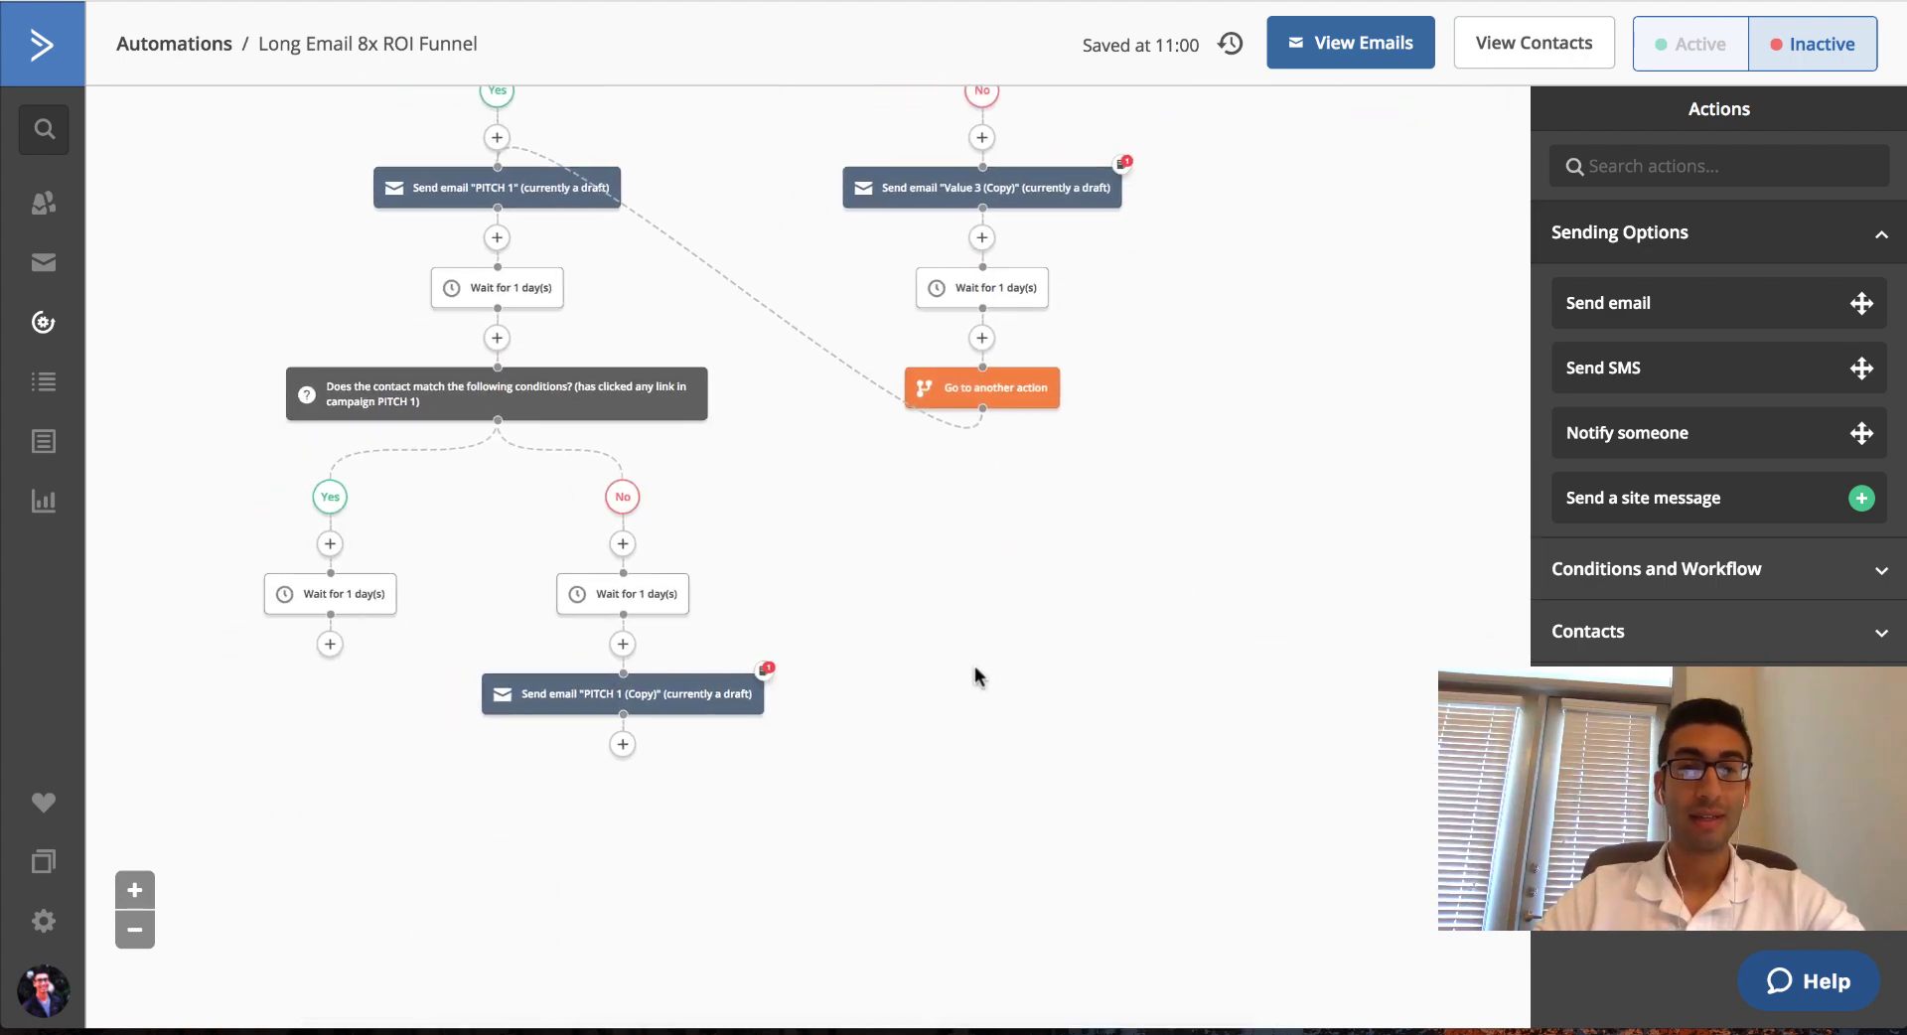
scroll(974, 672, up, 10)
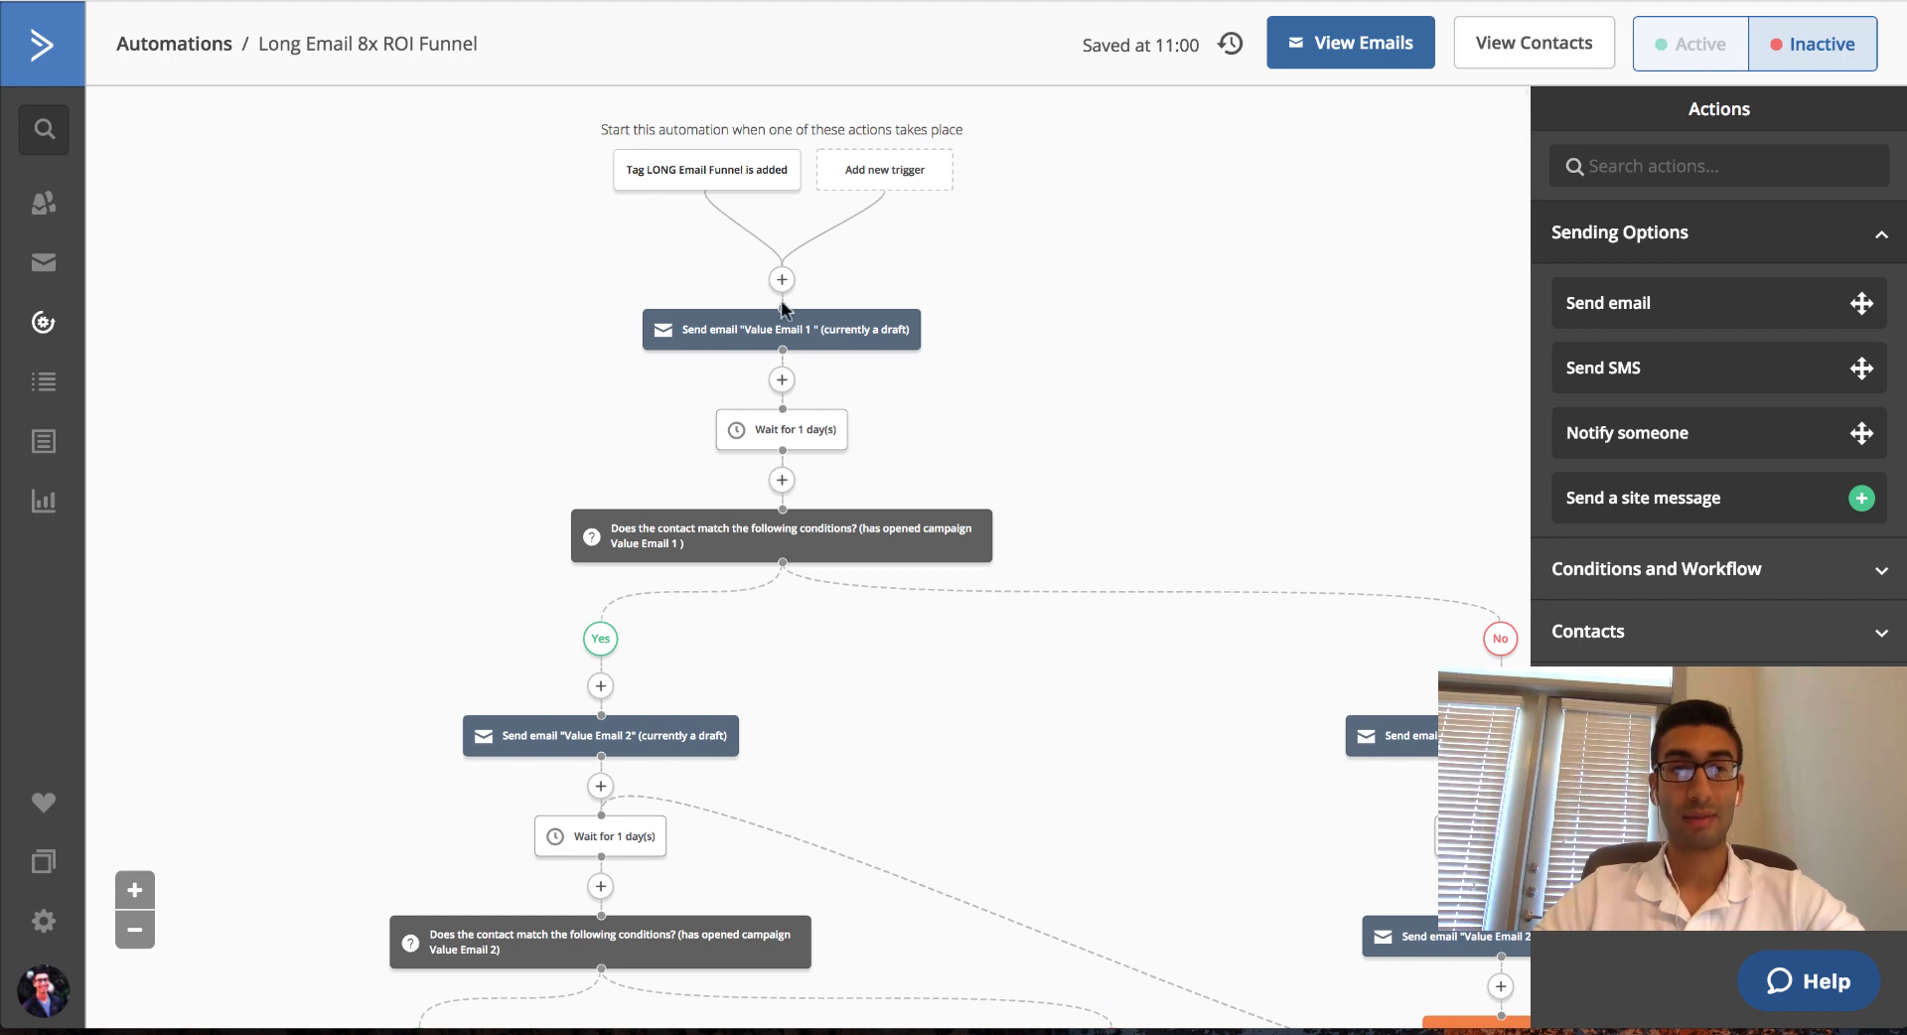
scroll(659, 486, down, 10)
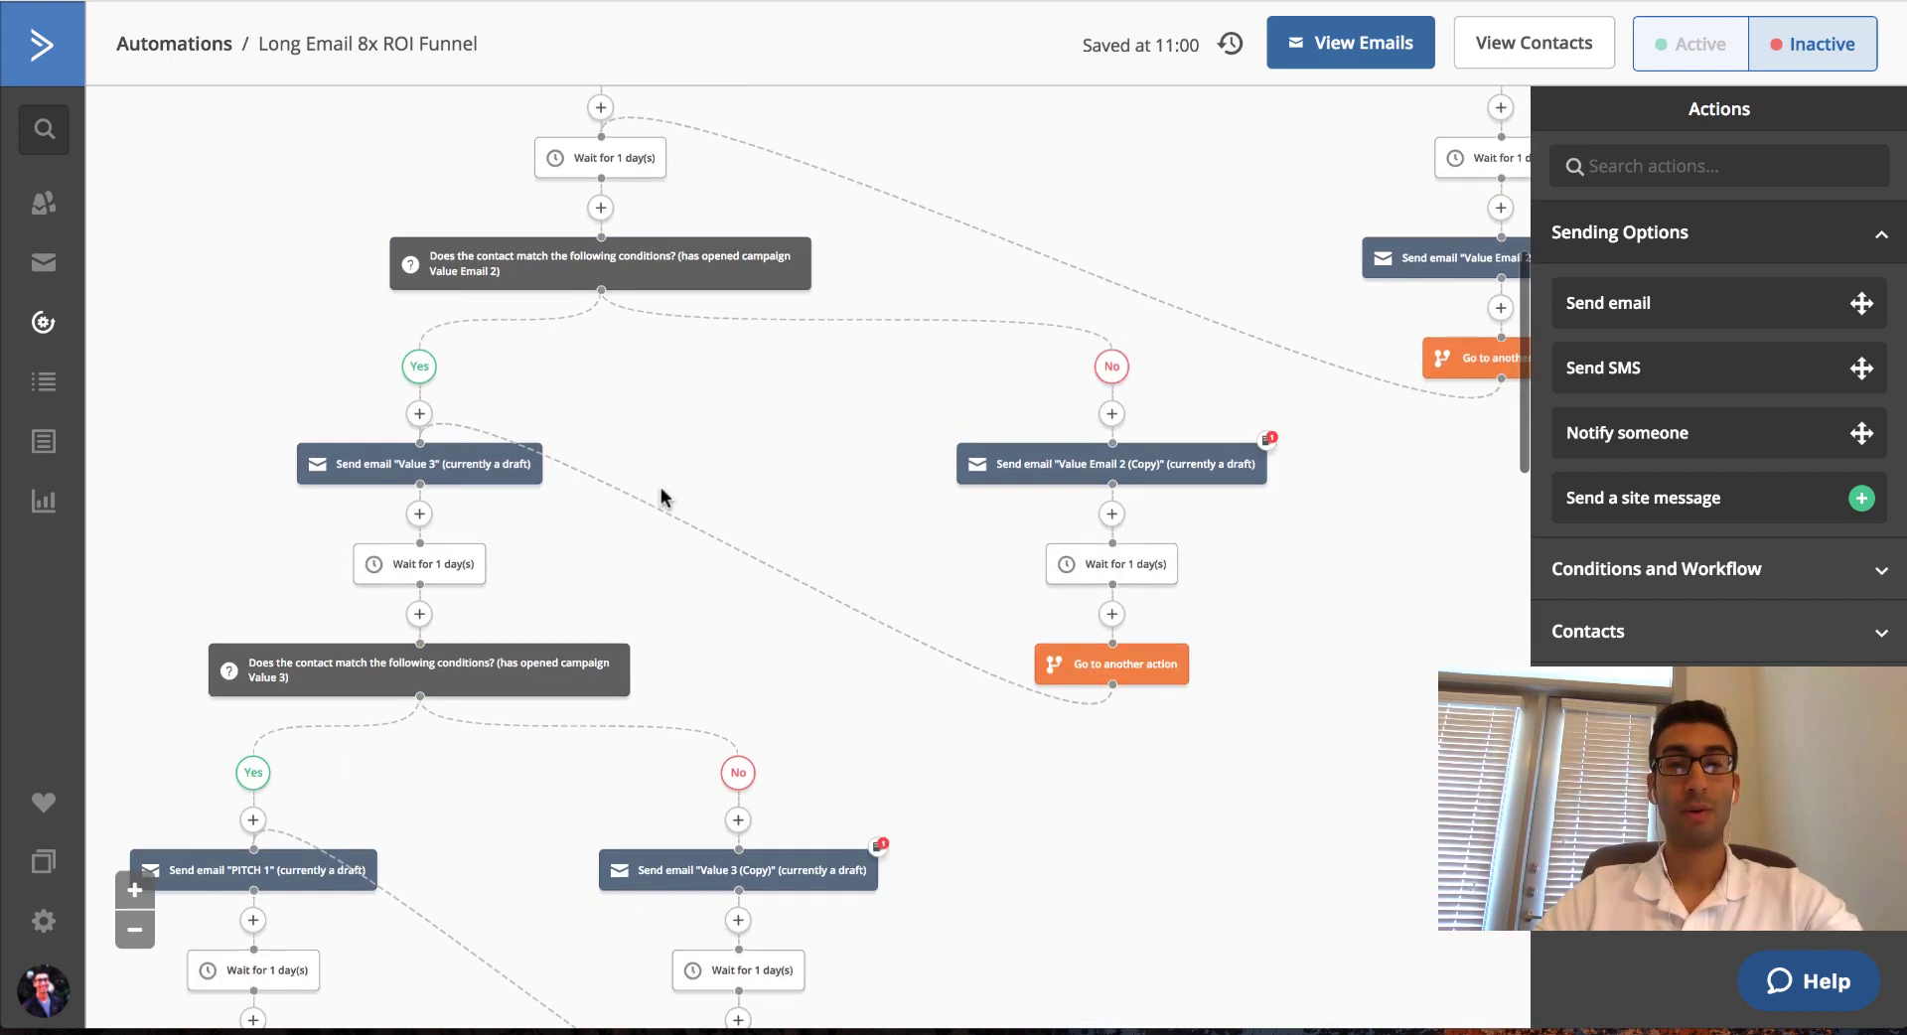
Check the funnel's branches once more, from the "LONG Email Funnel" tag trigger and value emails down to the "PITCH 1 (Copy)" resend.
scroll(765, 308, up, 3)
scroll(425, 497, down, 2)
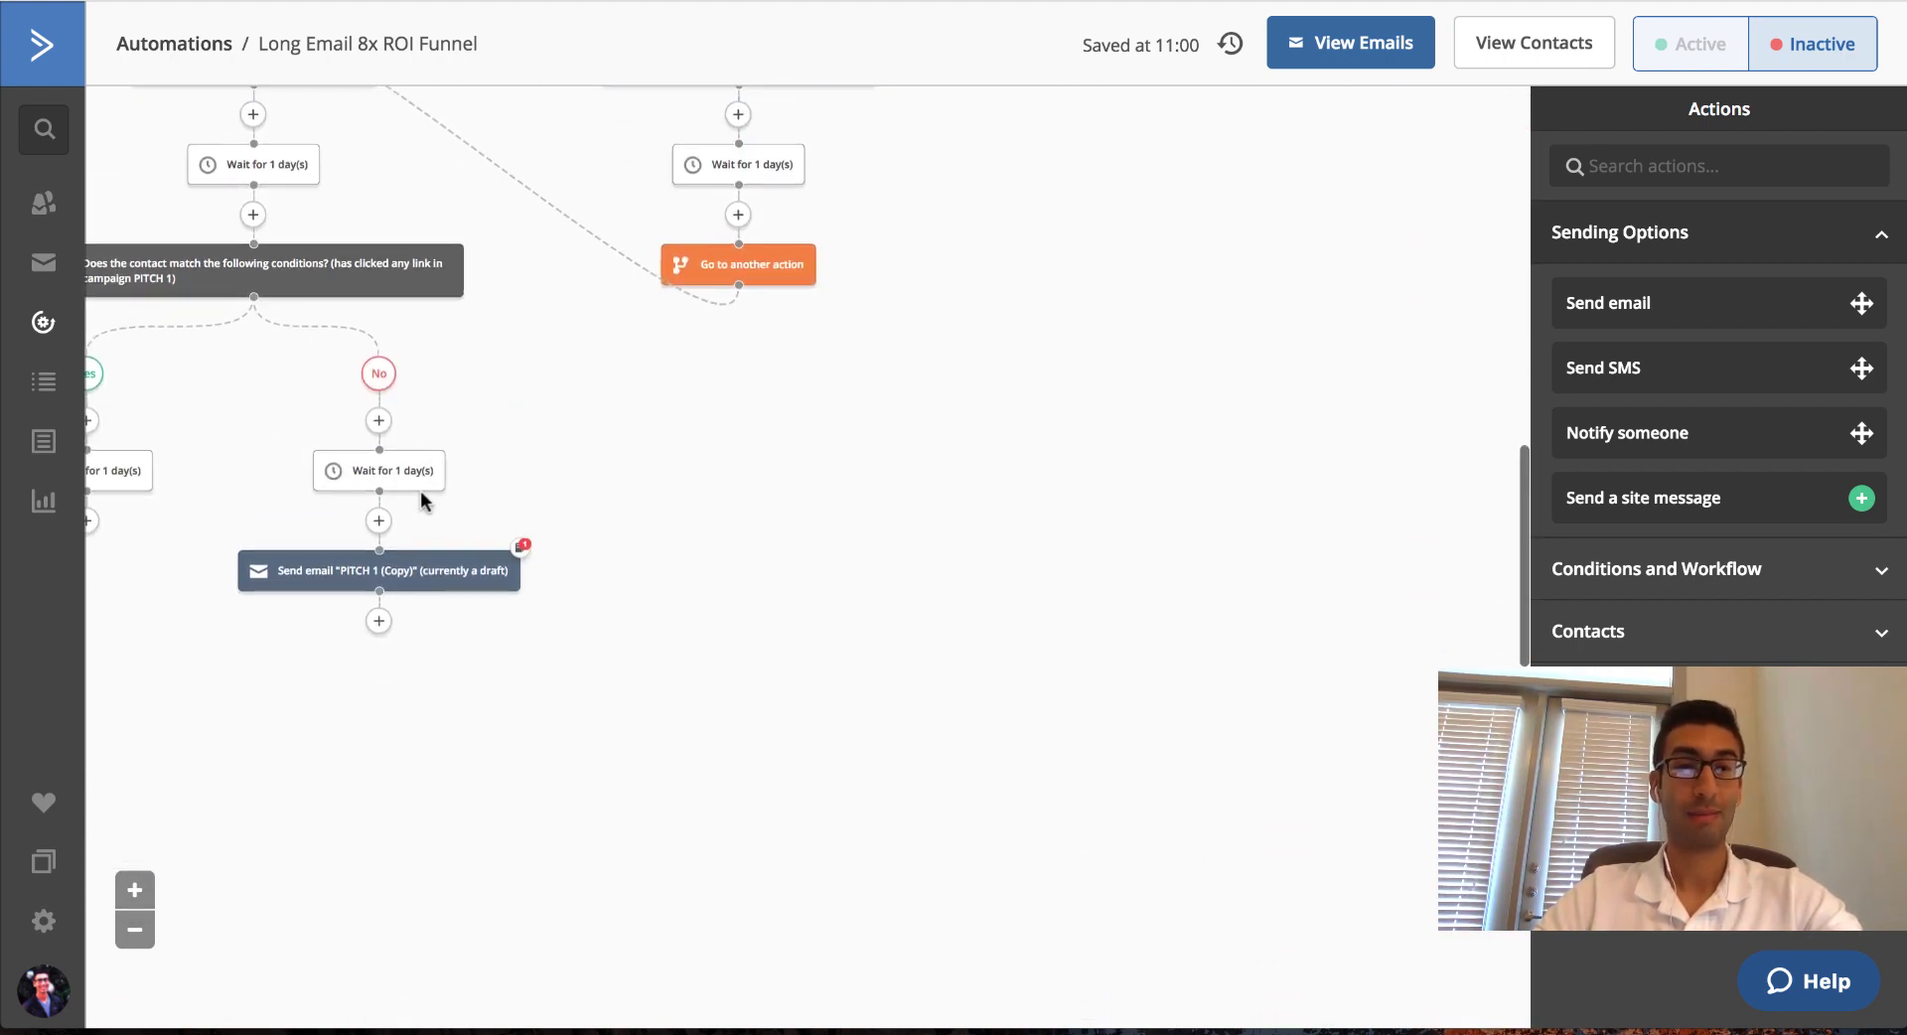
scroll(420, 490, left, 4)
scroll(421, 491, up, 10)
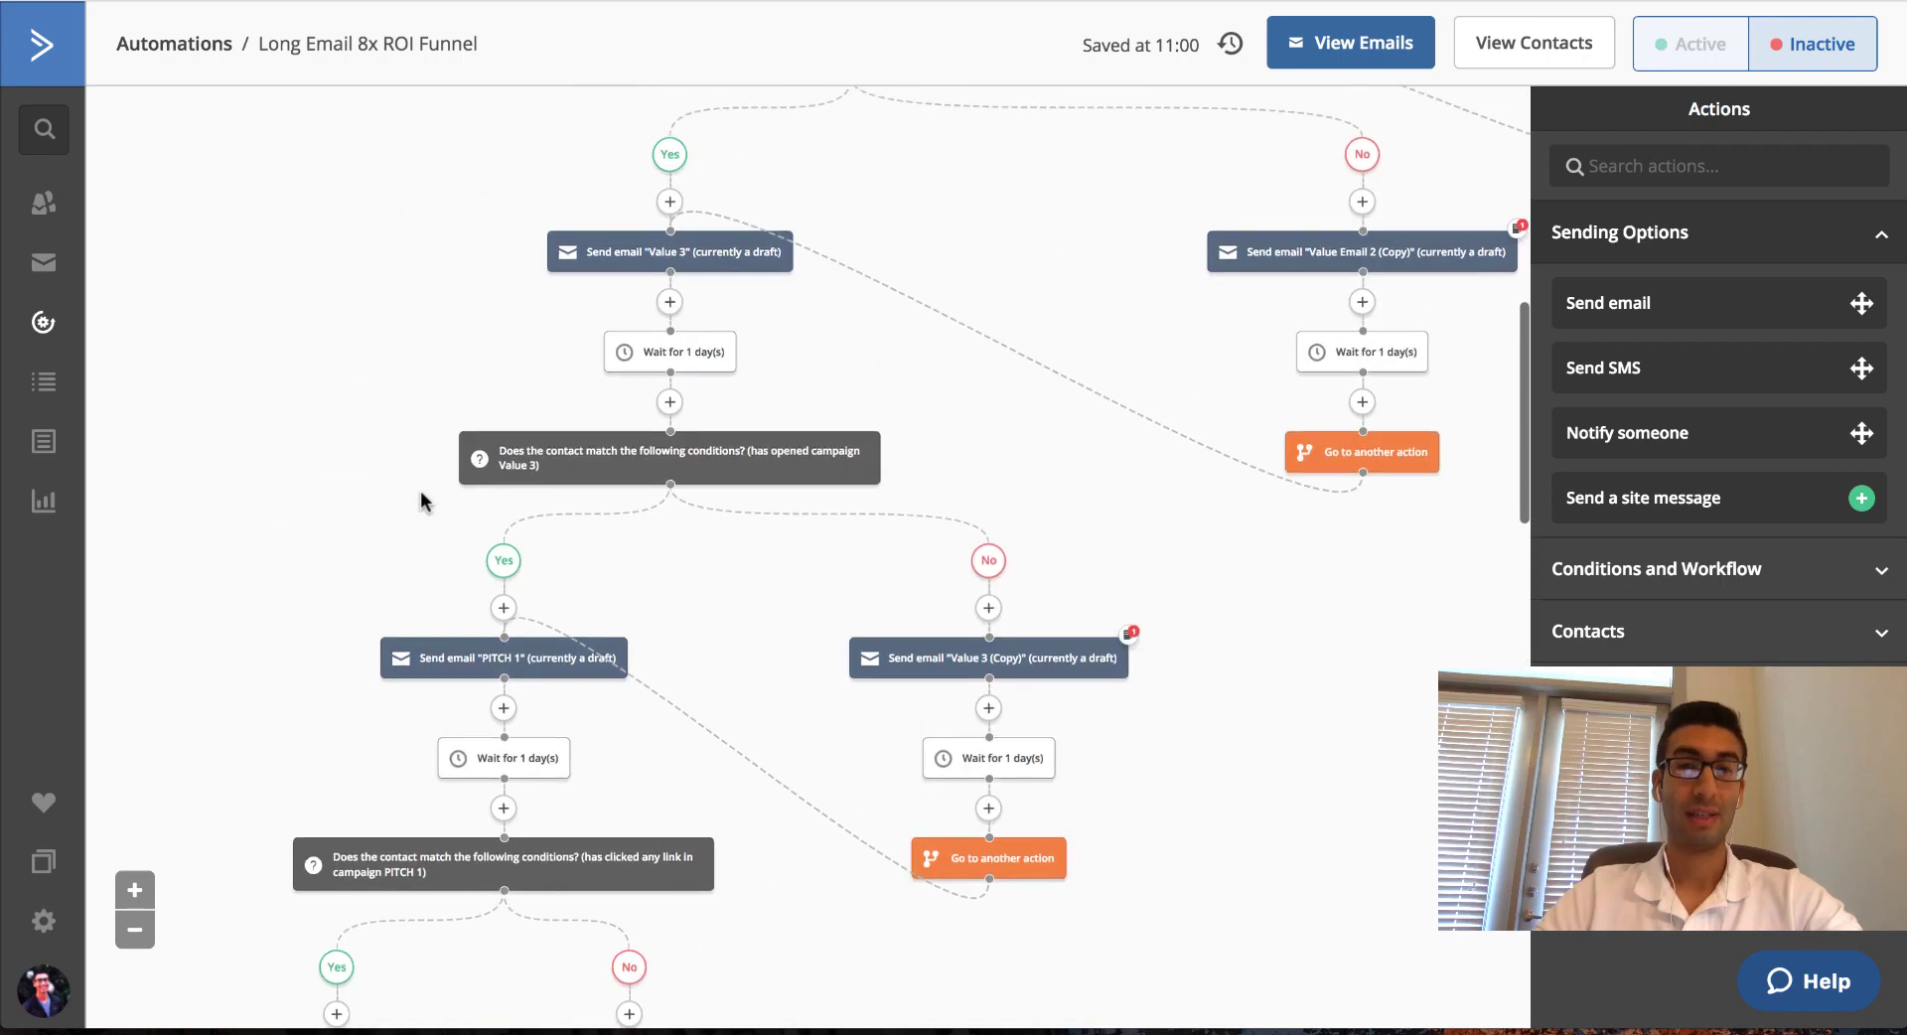
scroll(1028, 298, down, 10)
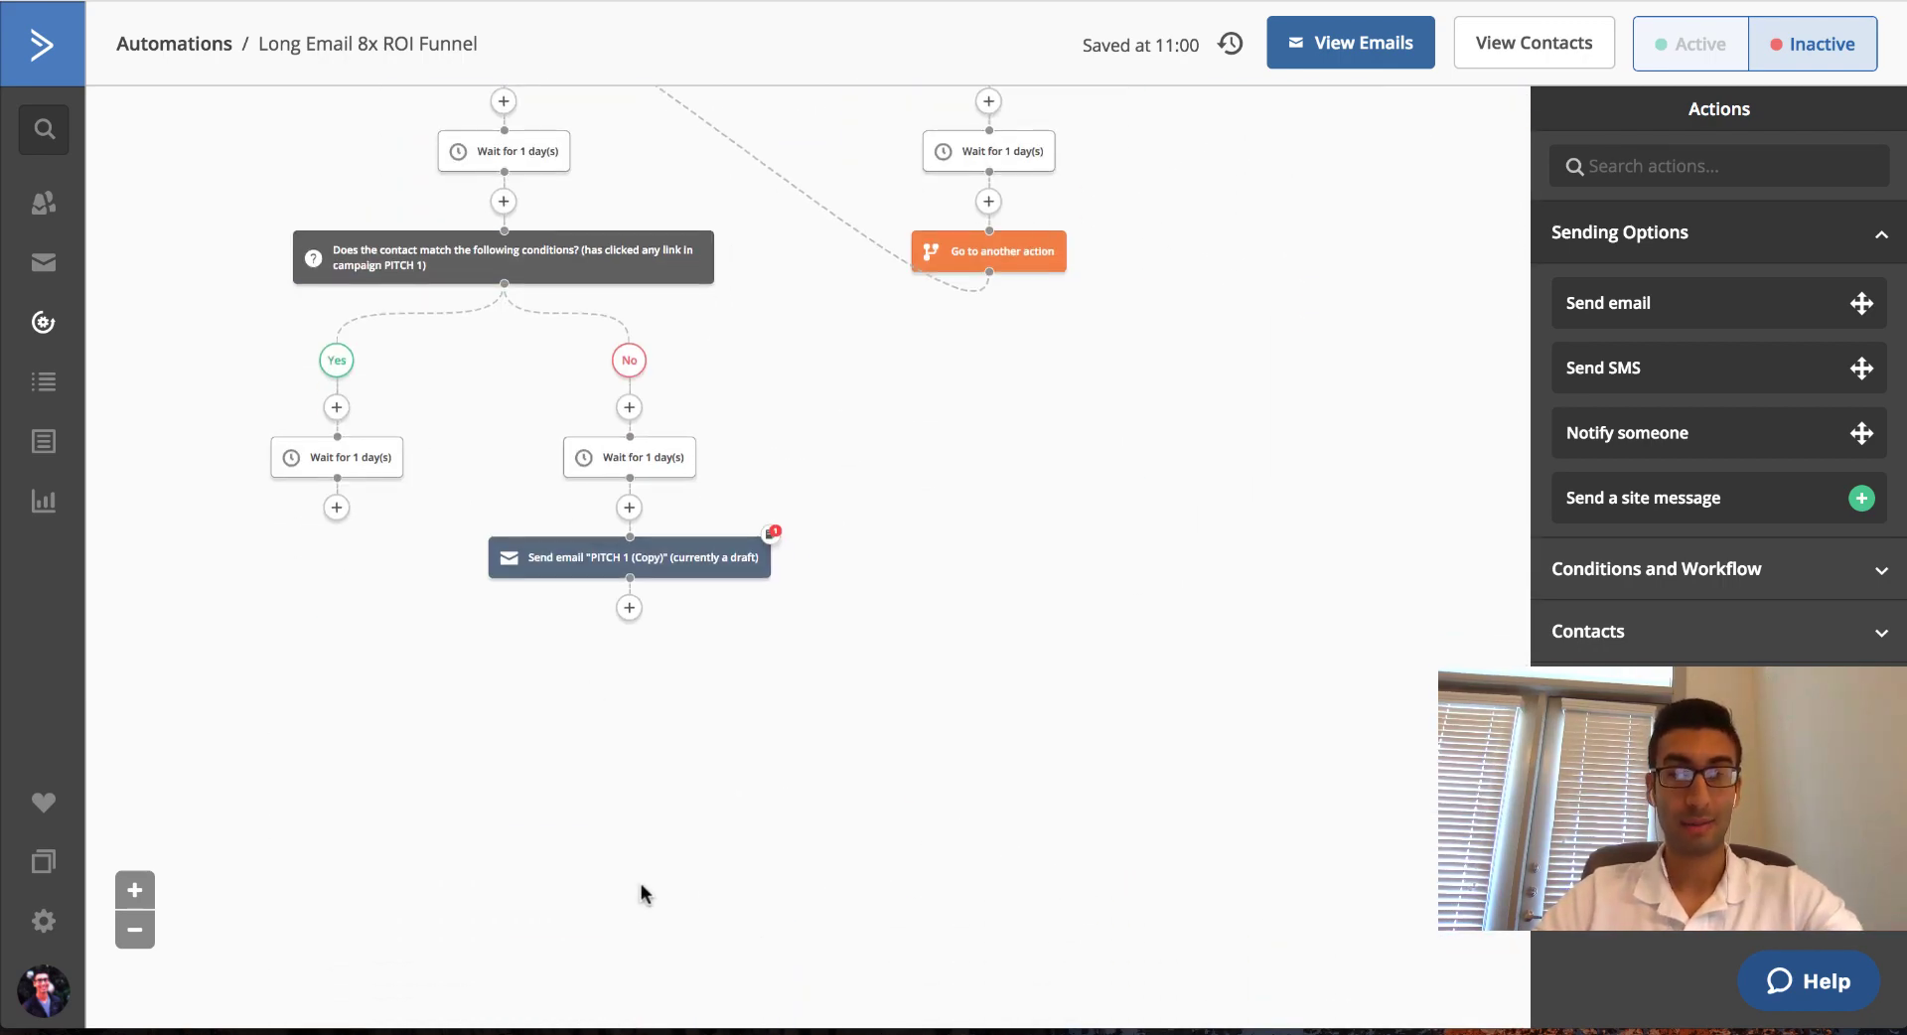
scroll(640, 884, down, 4)
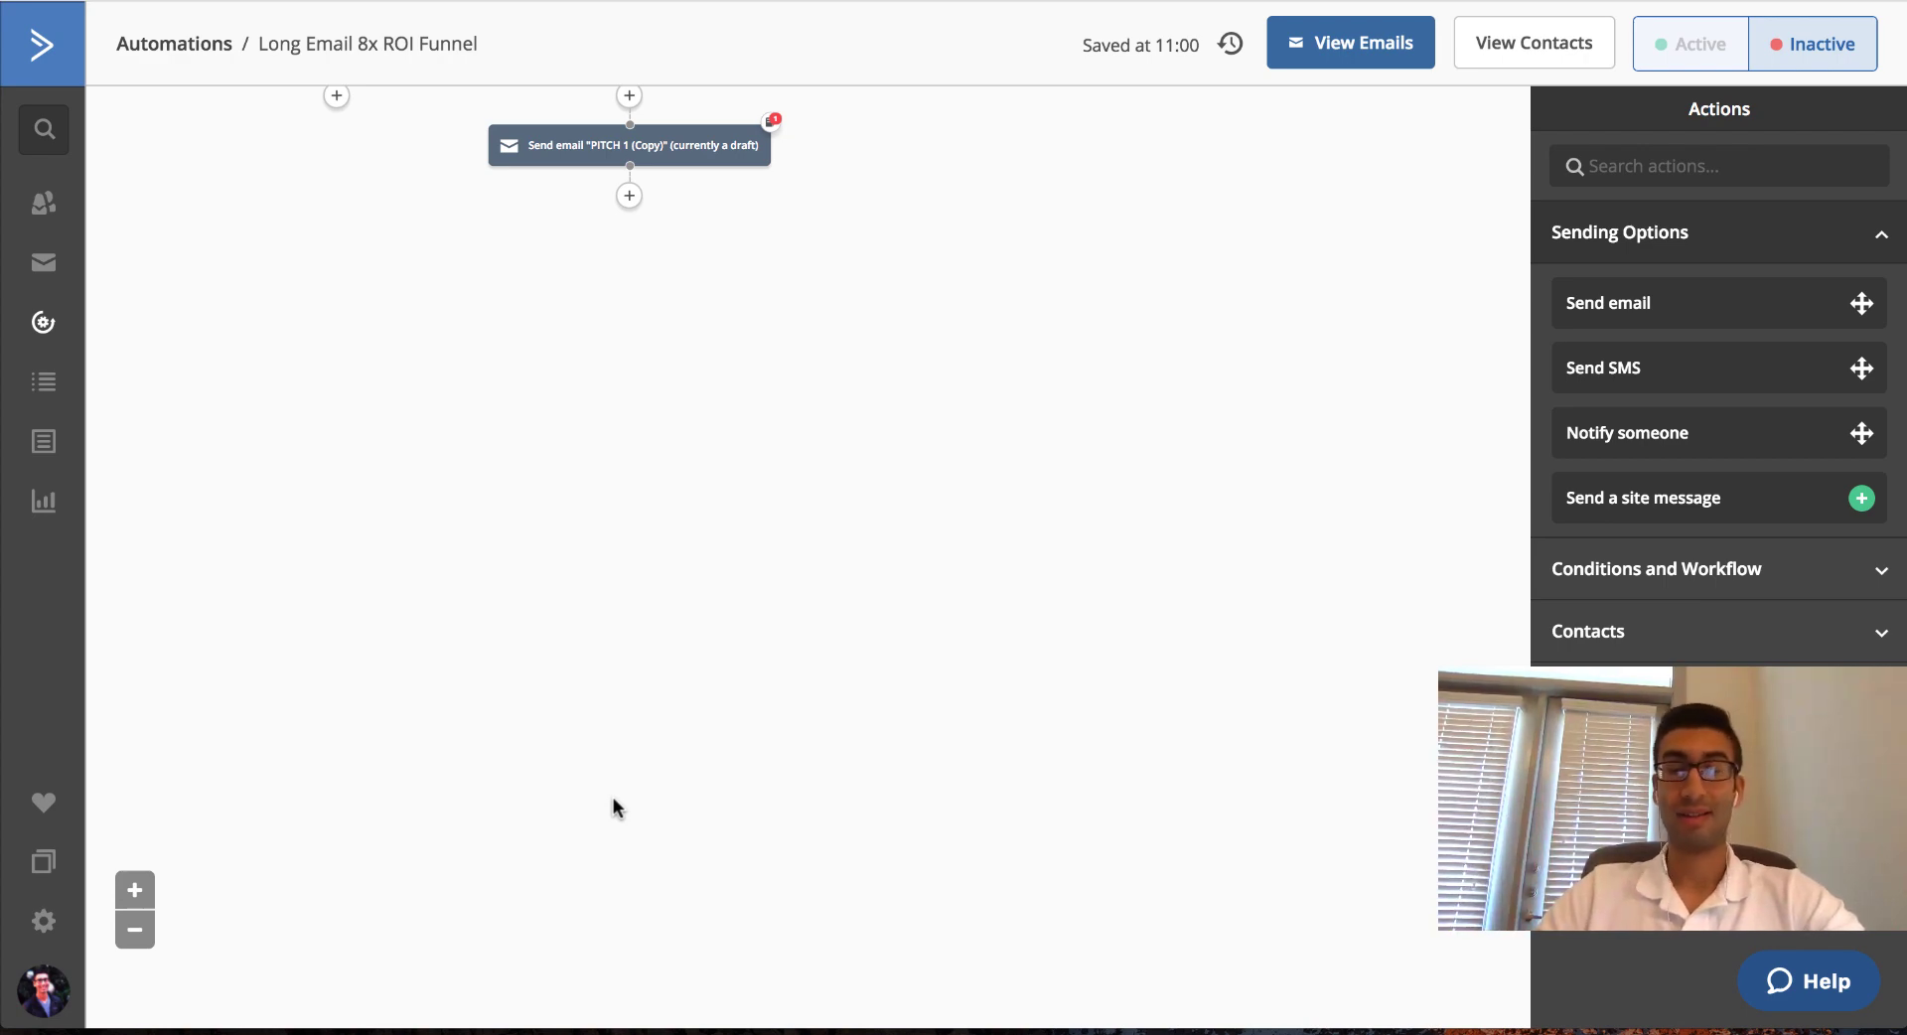
scroll(611, 716, up, 15)
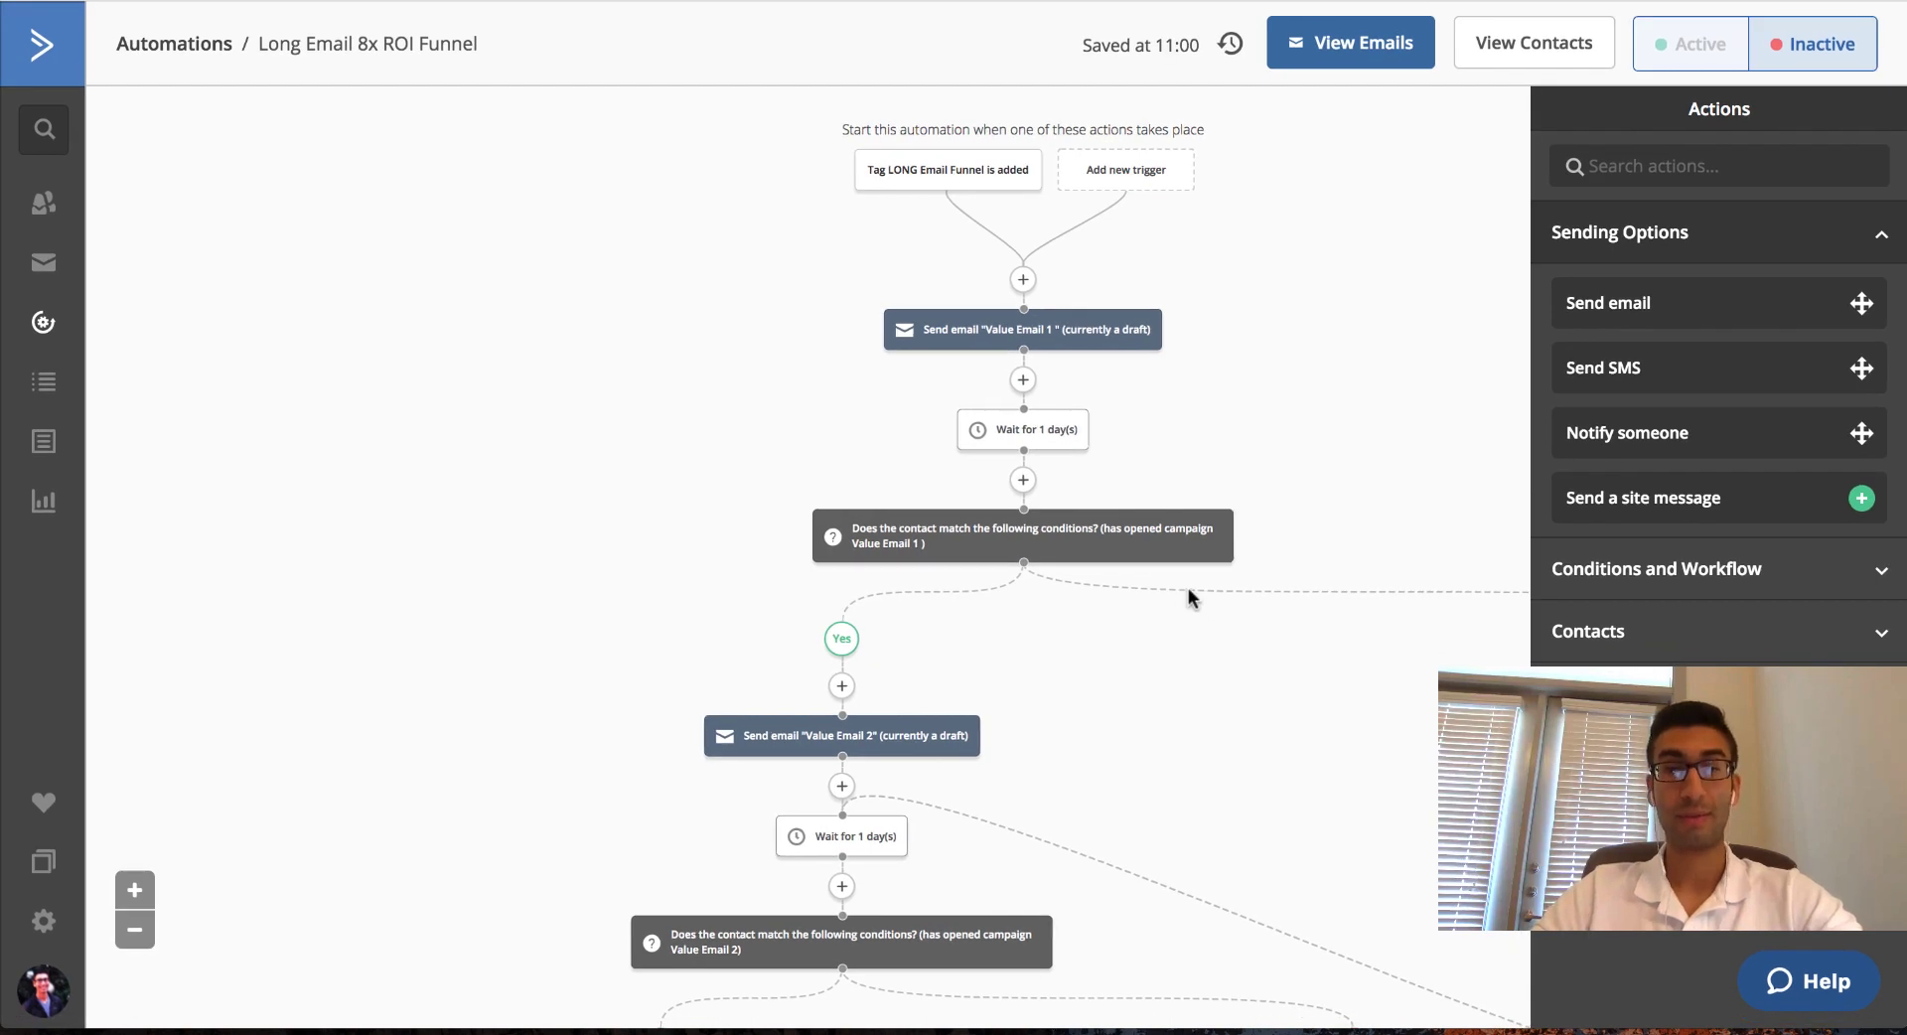
scroll(1182, 596, right, 6)
scroll(1187, 594, right, 2)
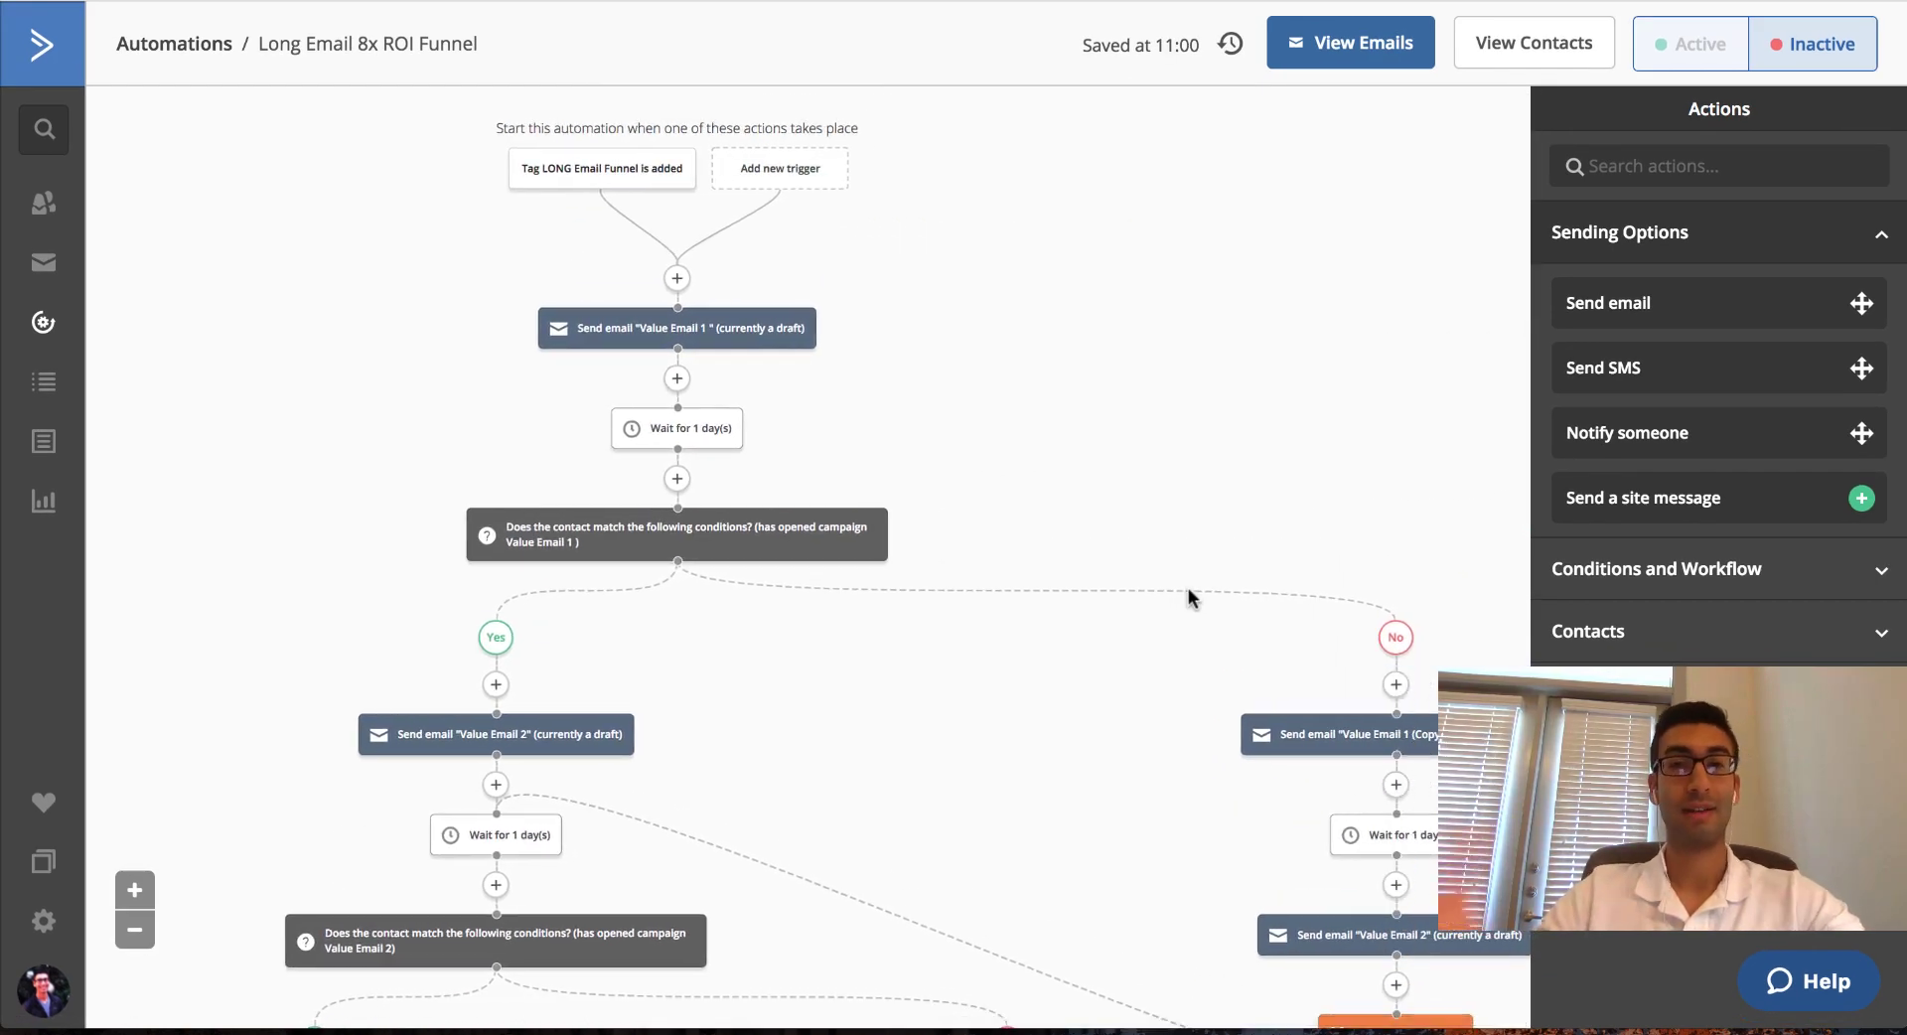
scroll(1142, 559, down, 10)
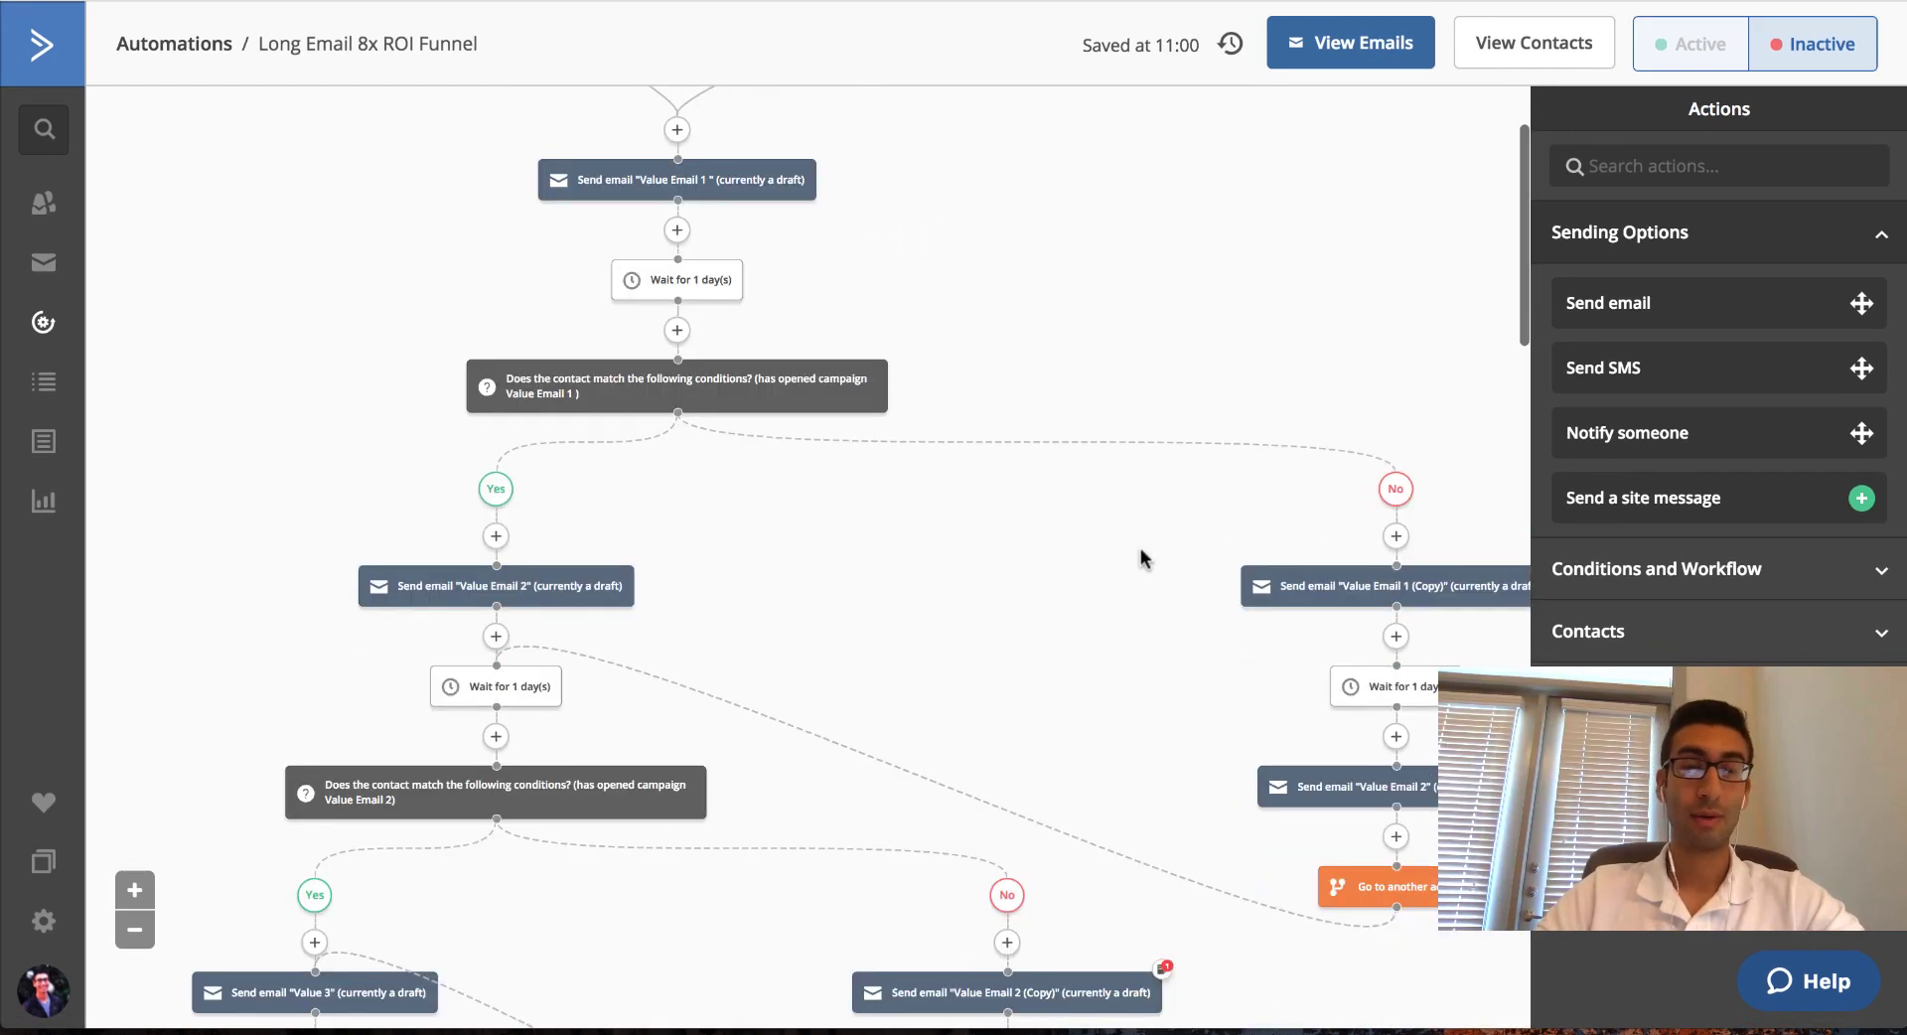
scroll(911, 425, left, 8)
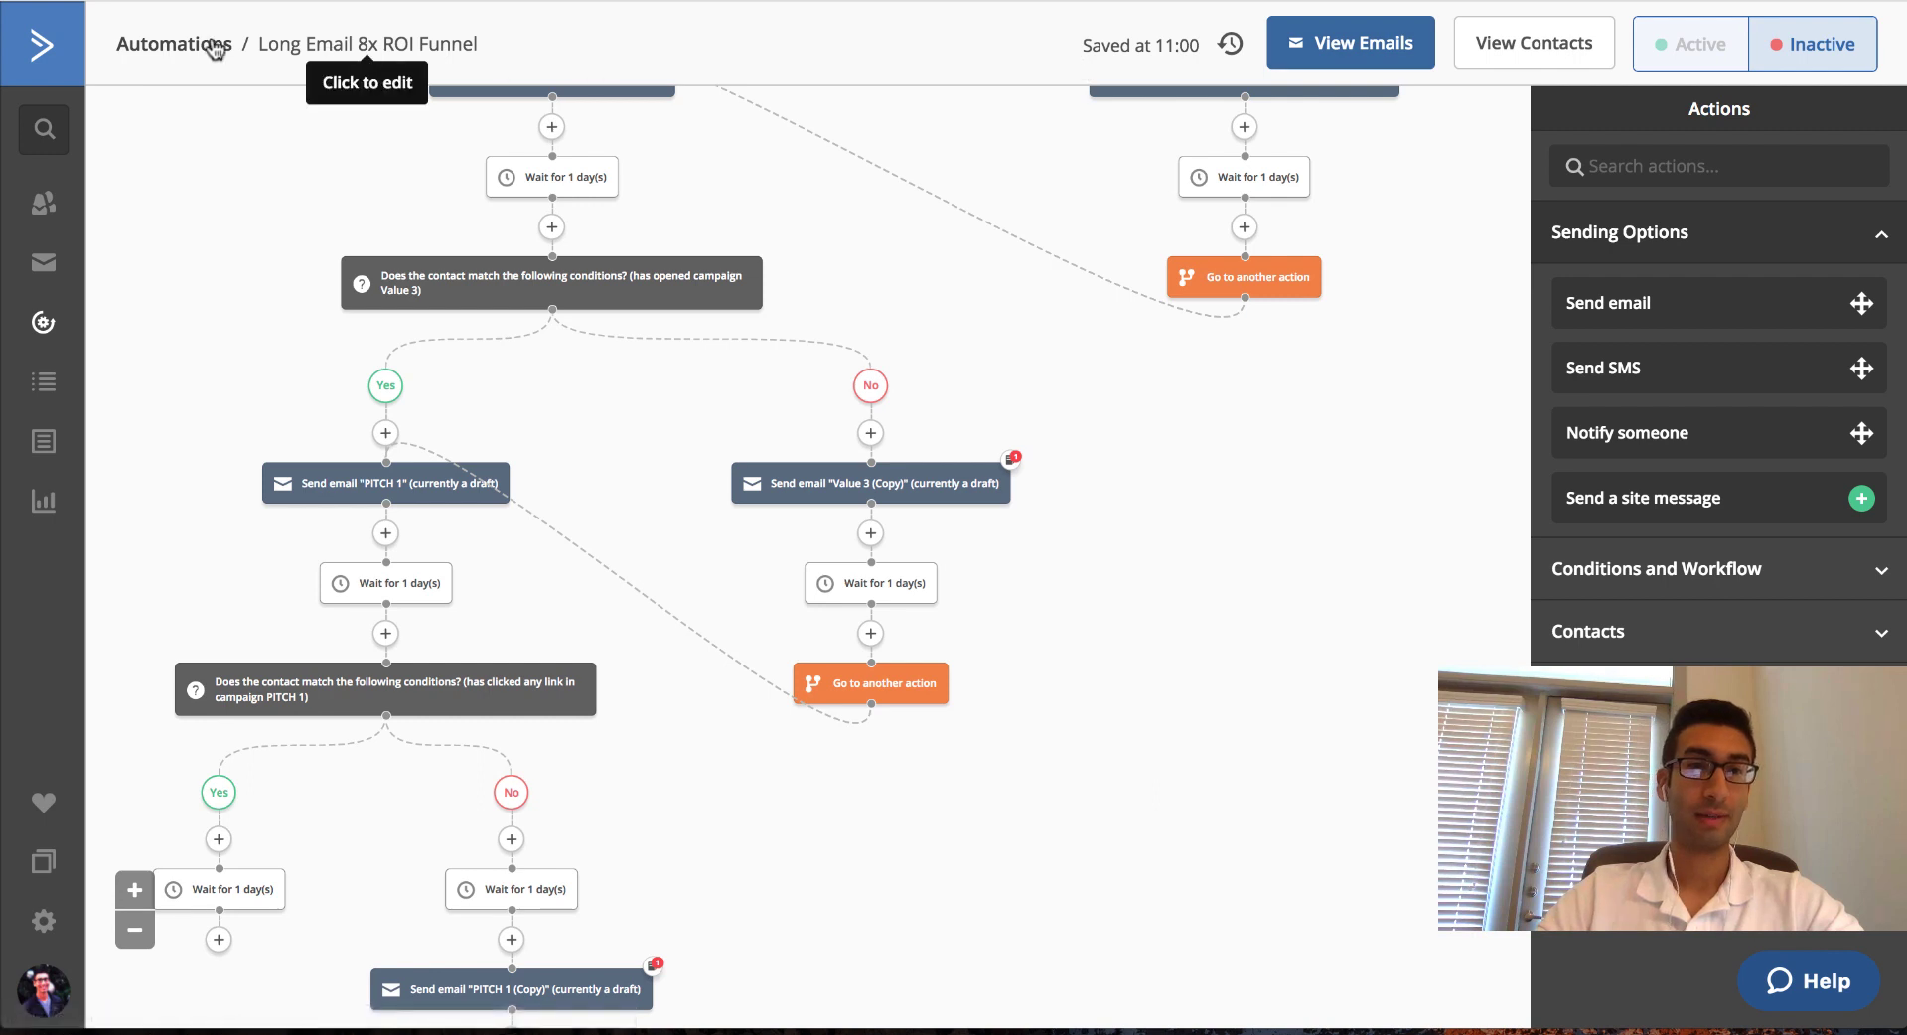
Share the "Long Email 8x ROI Funnel" automation from the list of automations and select its generated share URL.
click(40, 325)
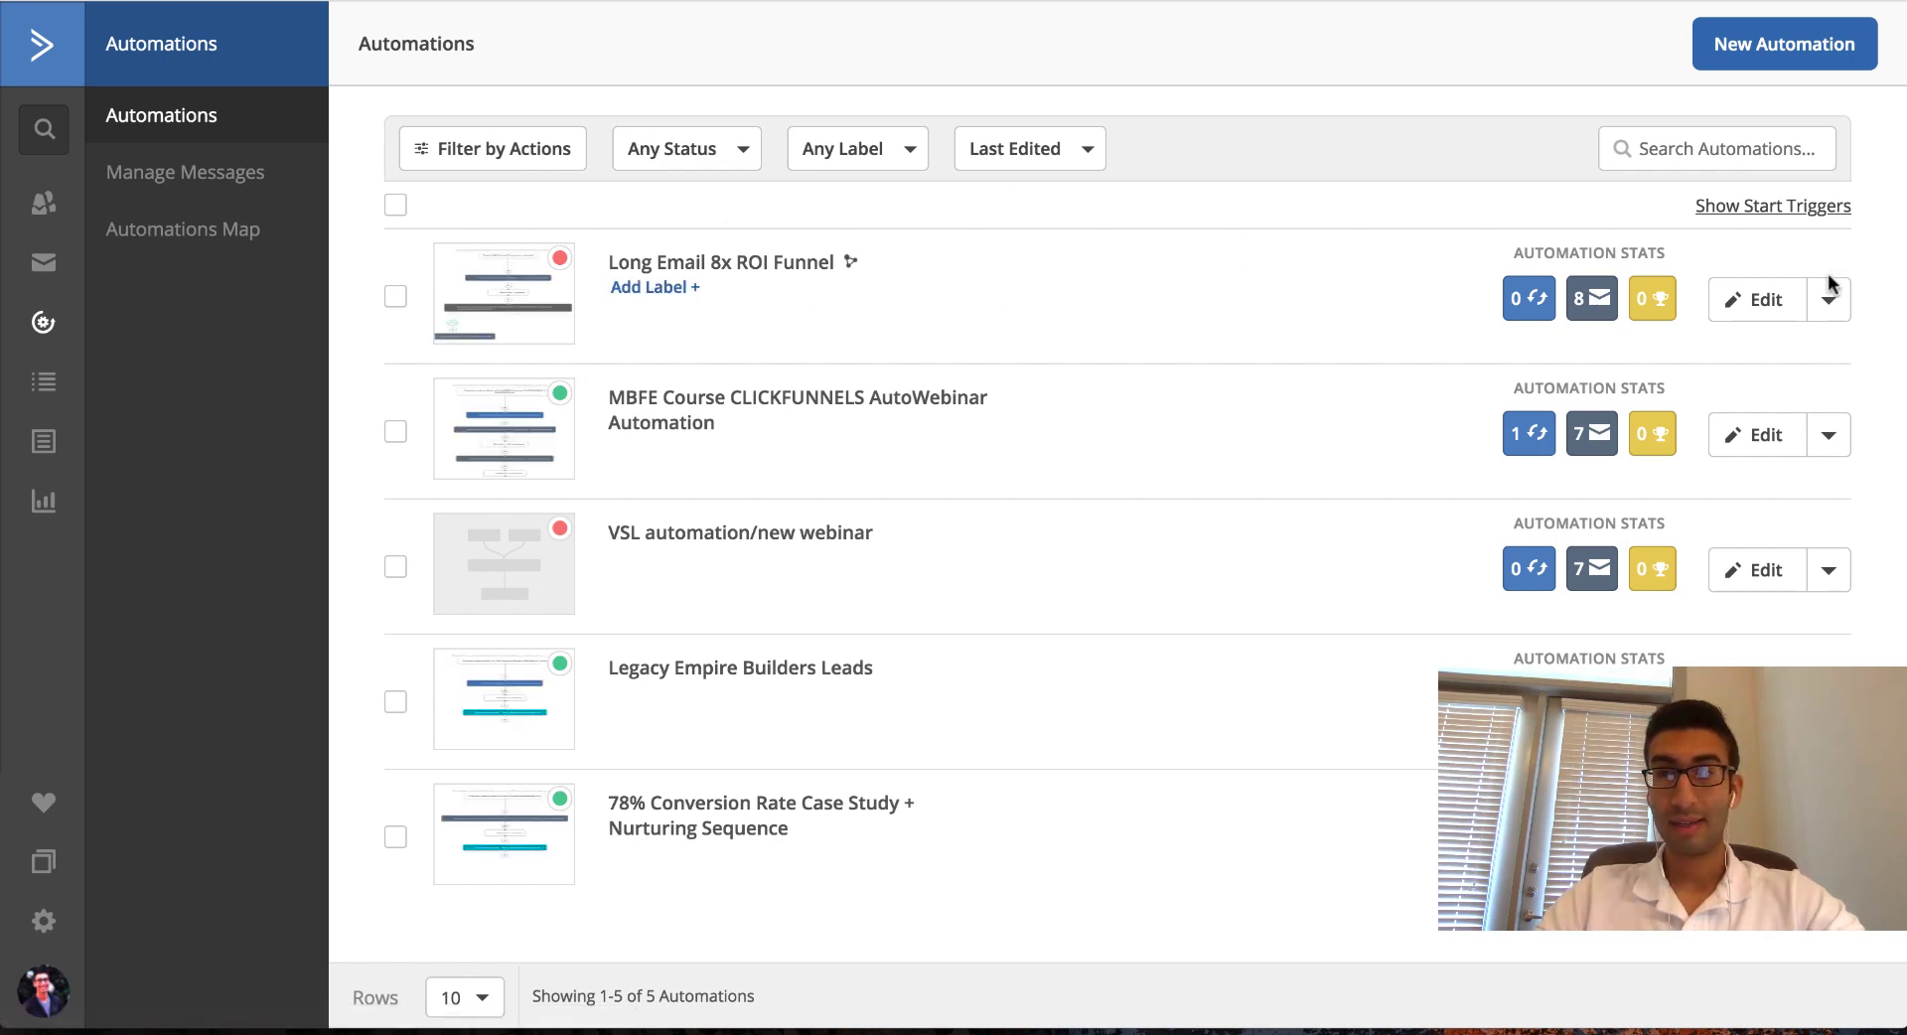
click(1829, 304)
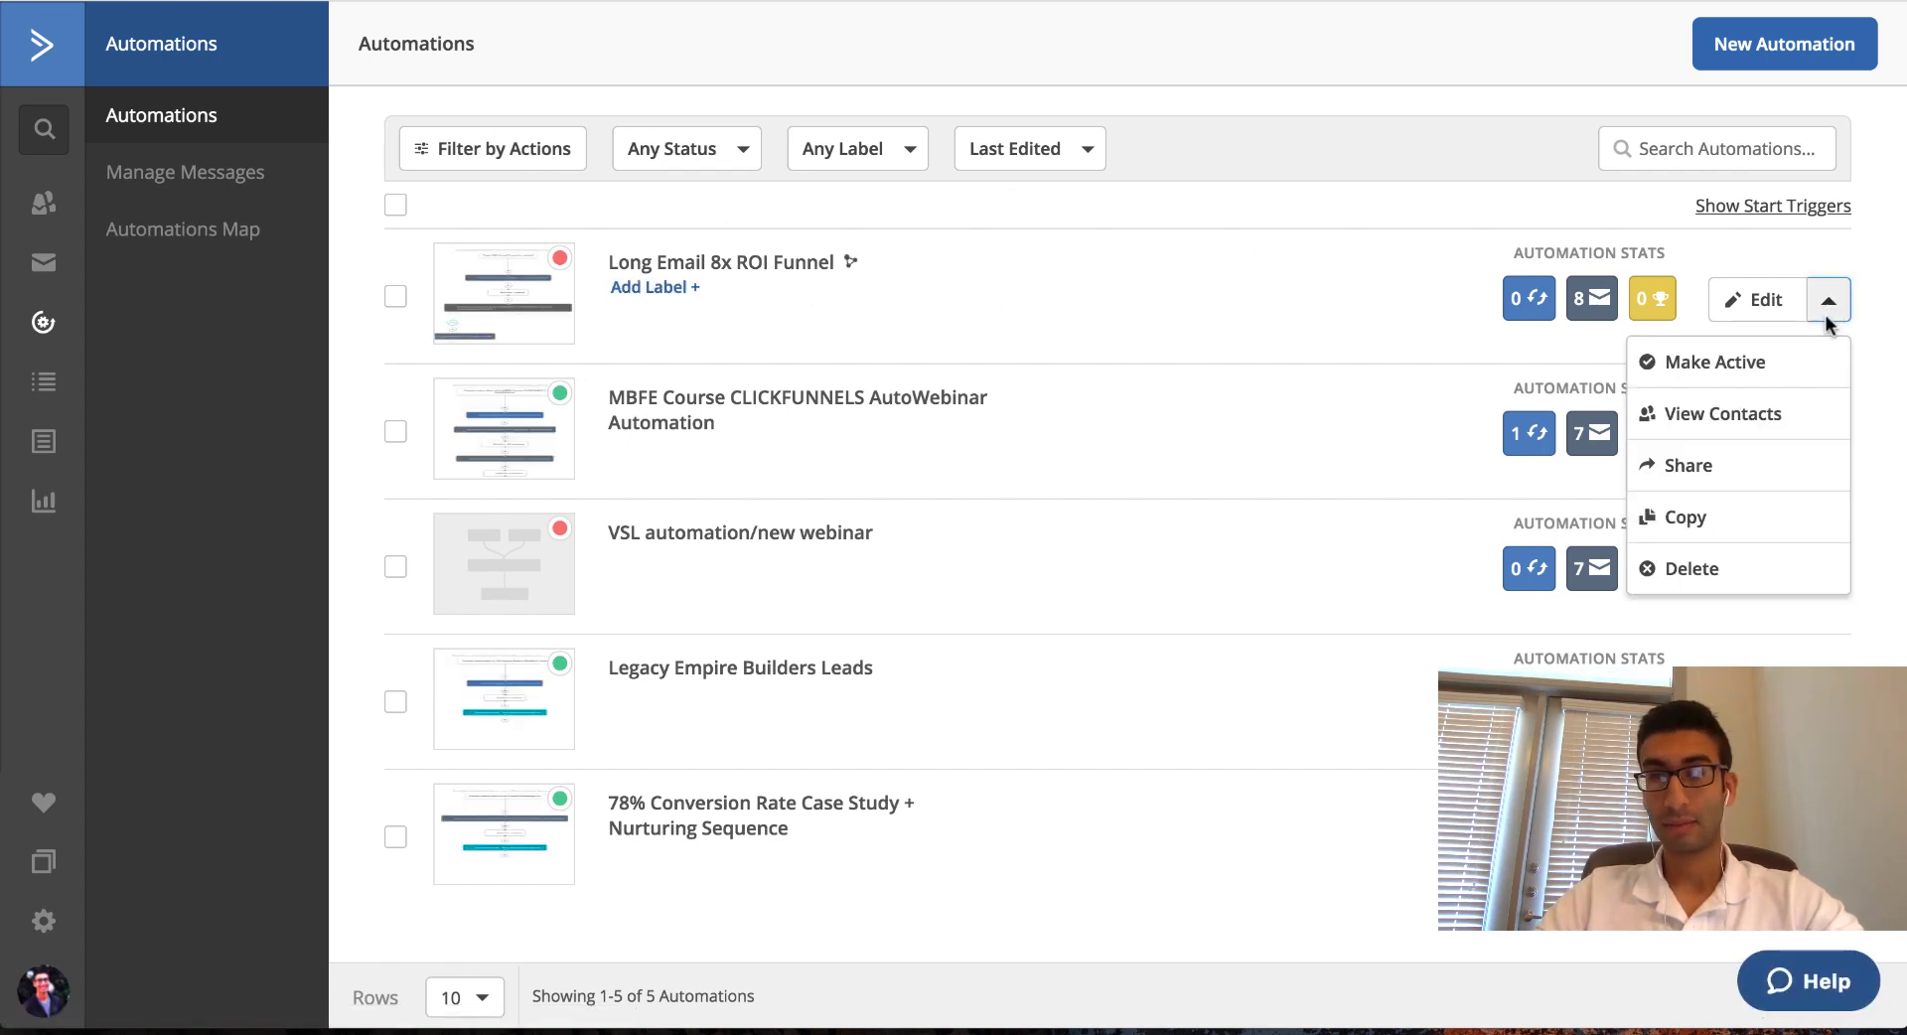
click(1694, 483)
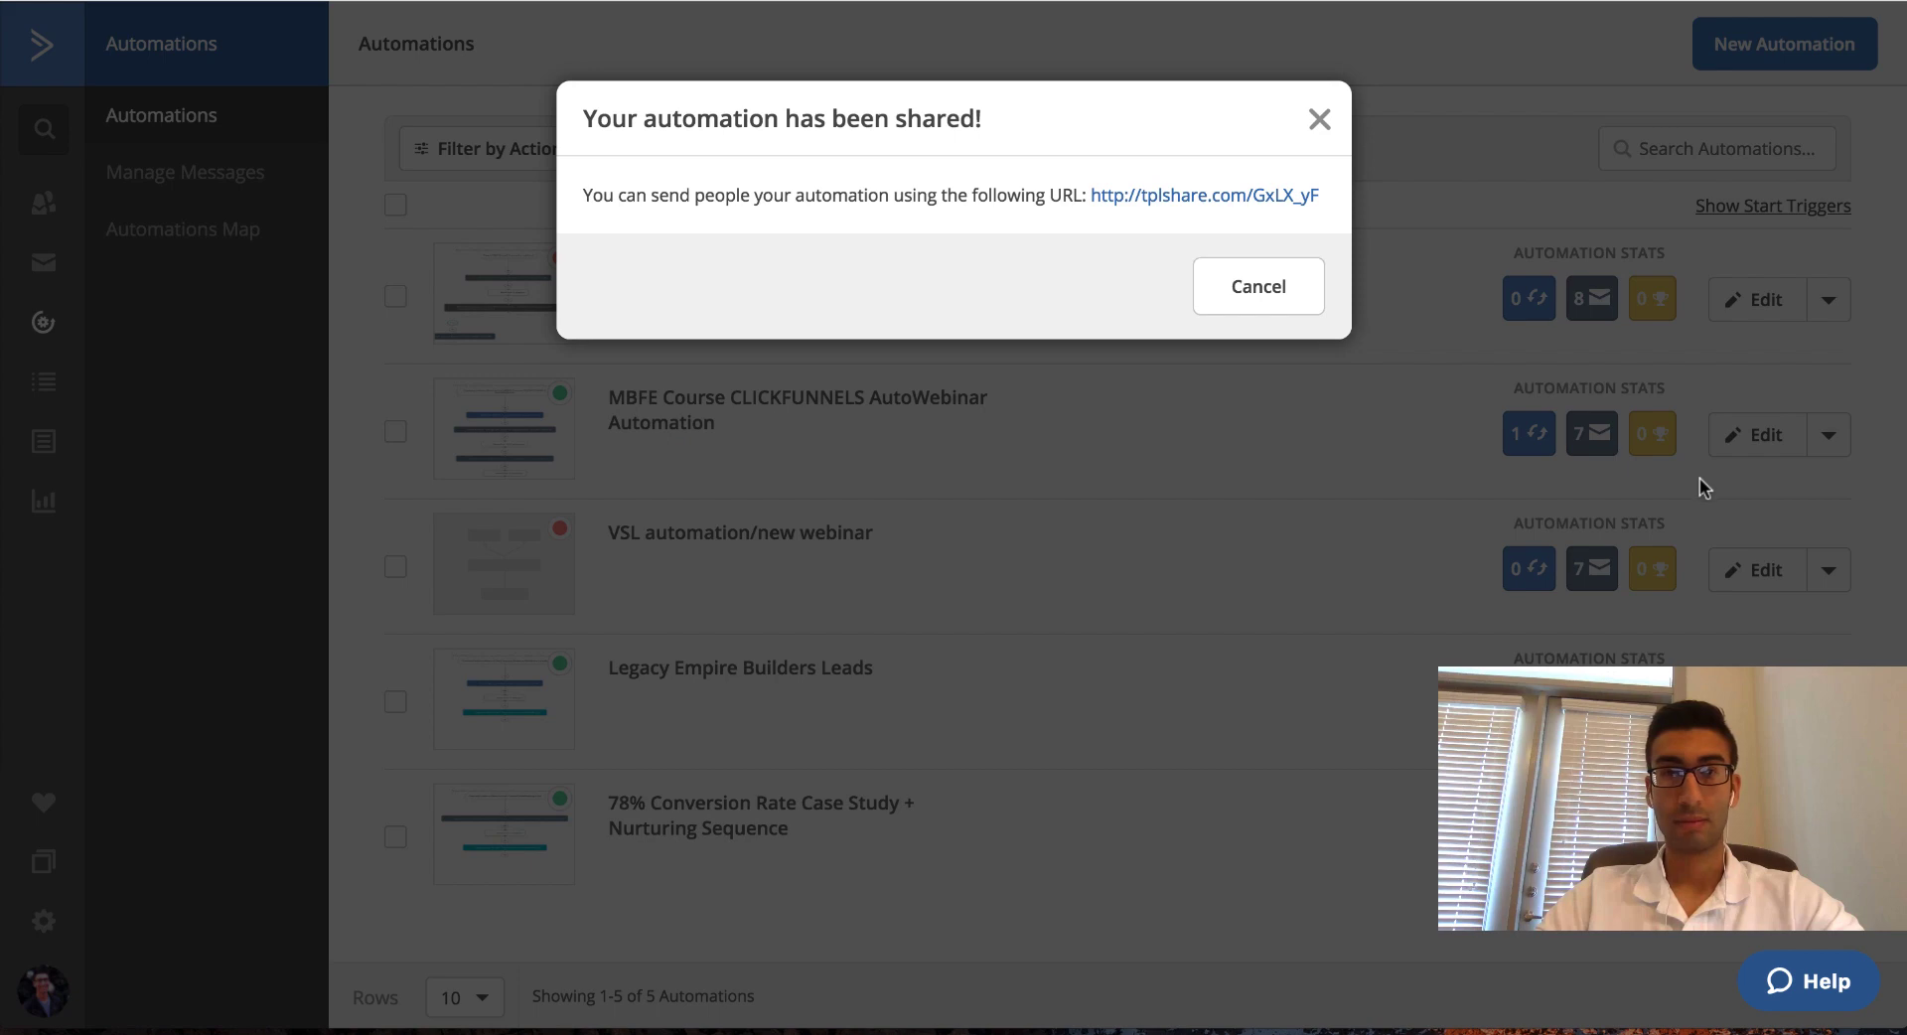
drag(1335, 200, 1119, 202)
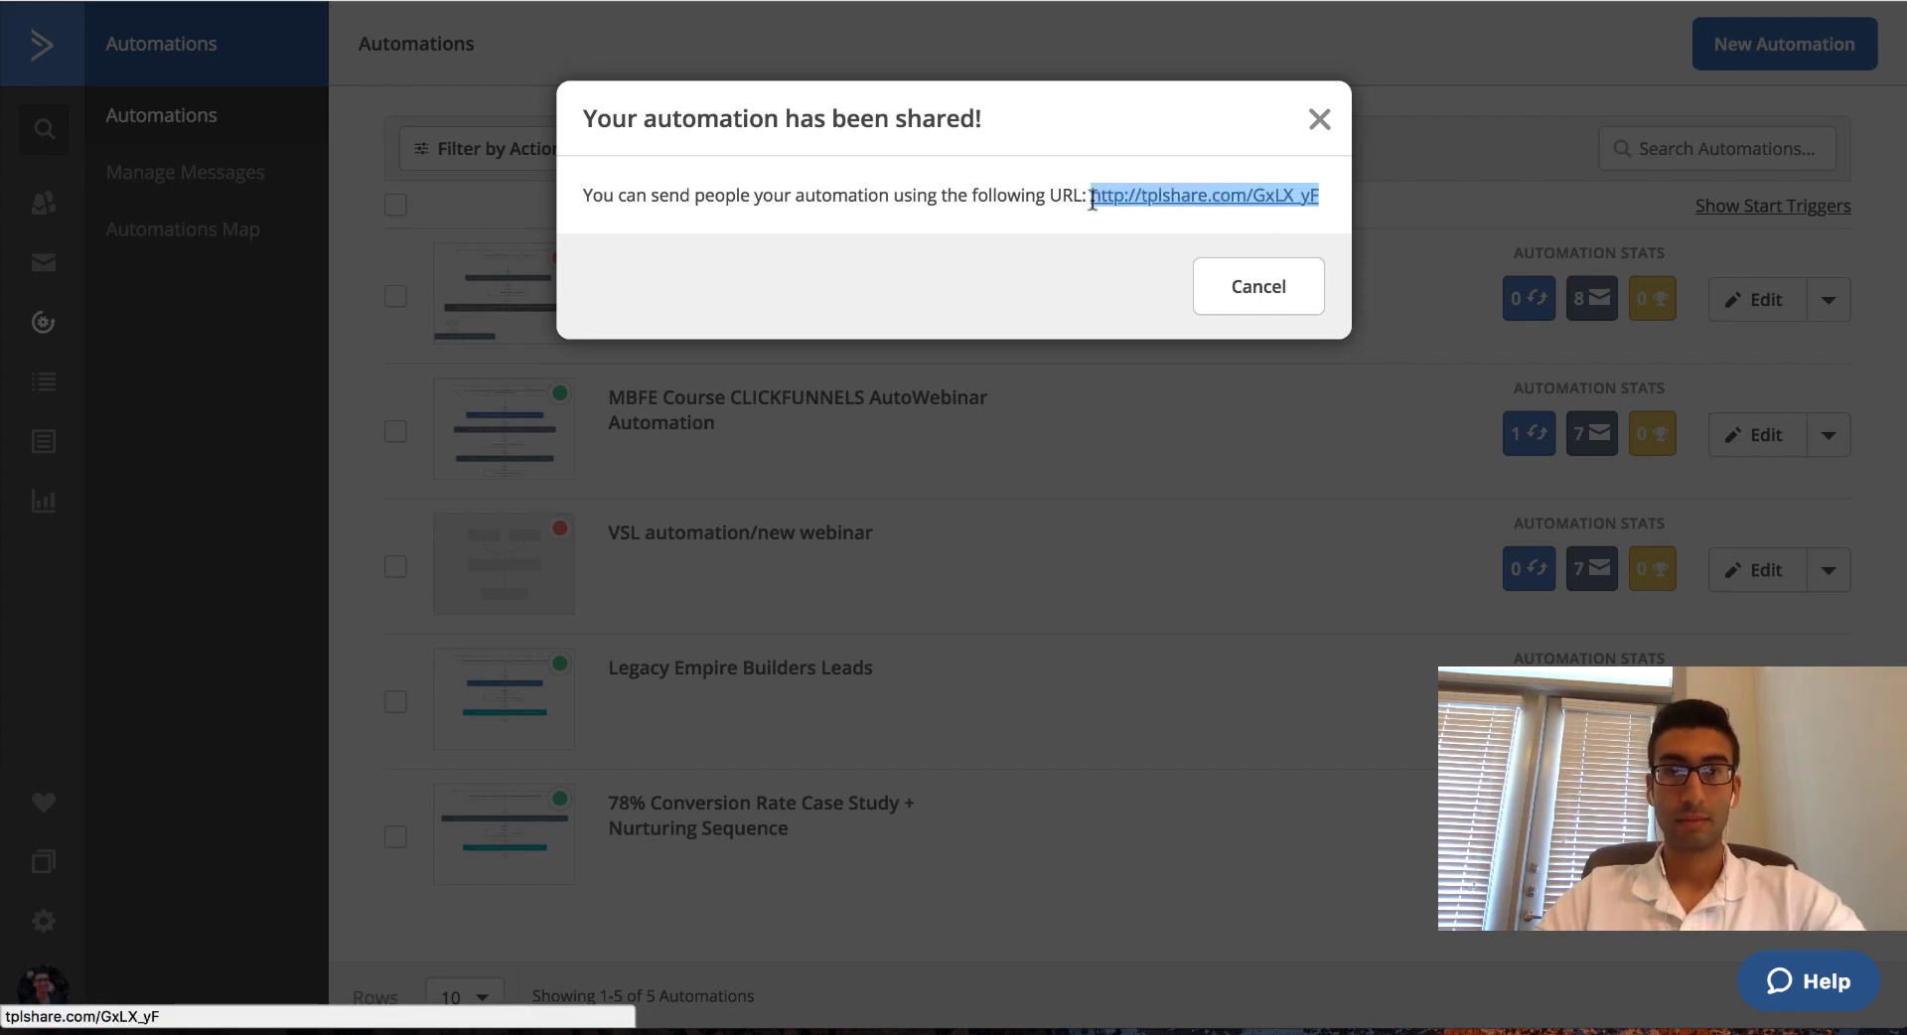